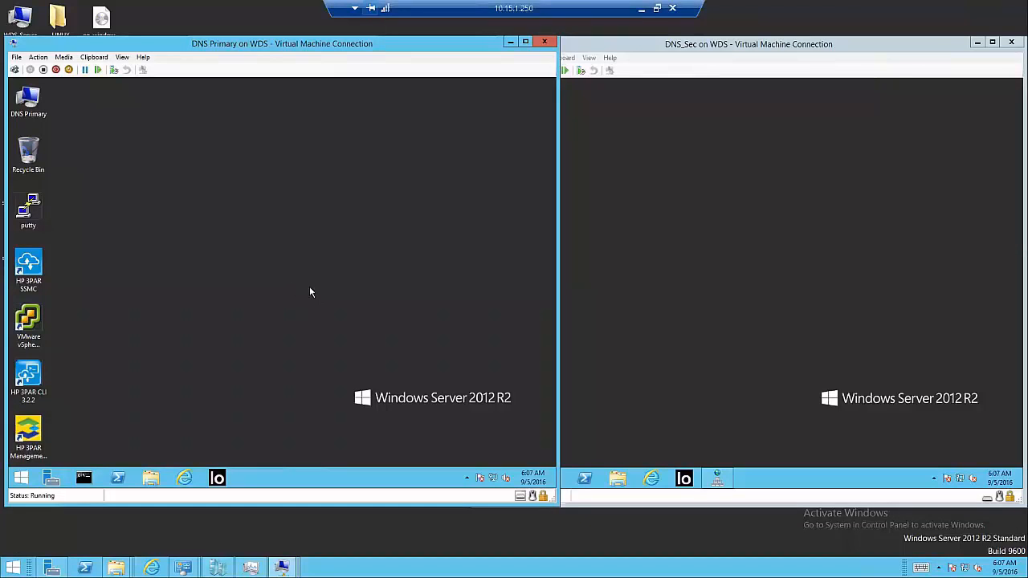
Step: Examine the network connection details of the Ethernet 8 adapter on the DNS Primary server
{"action": "mouse_move", "coordinate": [493, 483]}
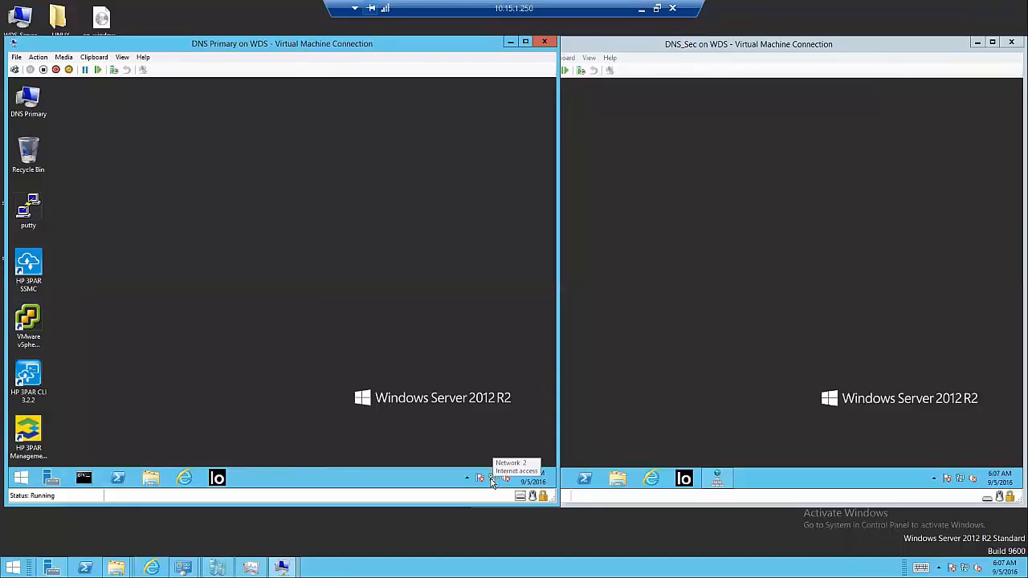
{"action": "right_click", "coordinate": [494, 480]}
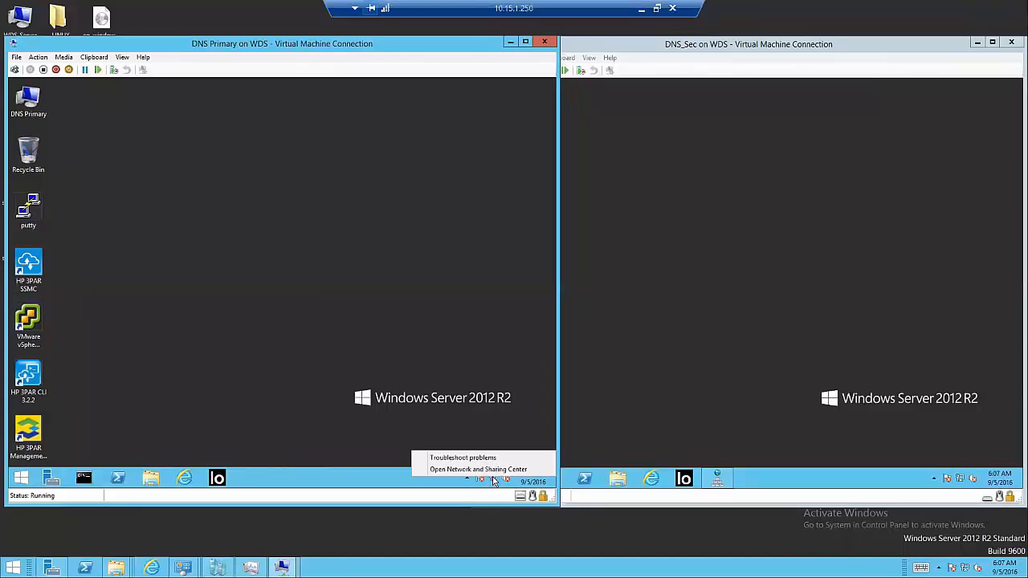
{"action": "left_click", "coordinate": [489, 475]}
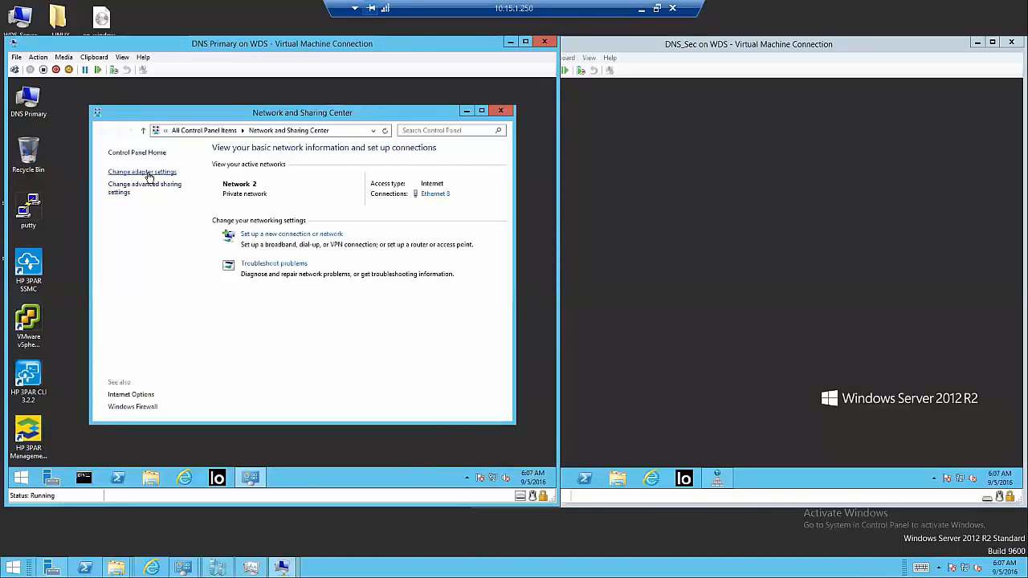
{"action": "left_click", "coordinate": [149, 177]}
{"action": "double_click", "coordinate": [171, 187]}
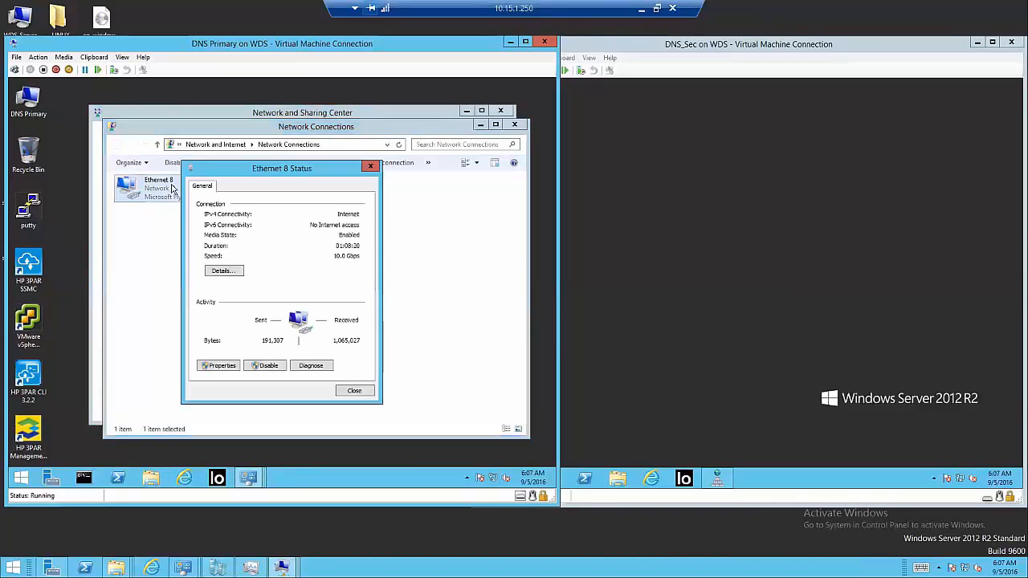
{"action": "left_click", "coordinate": [224, 271]}
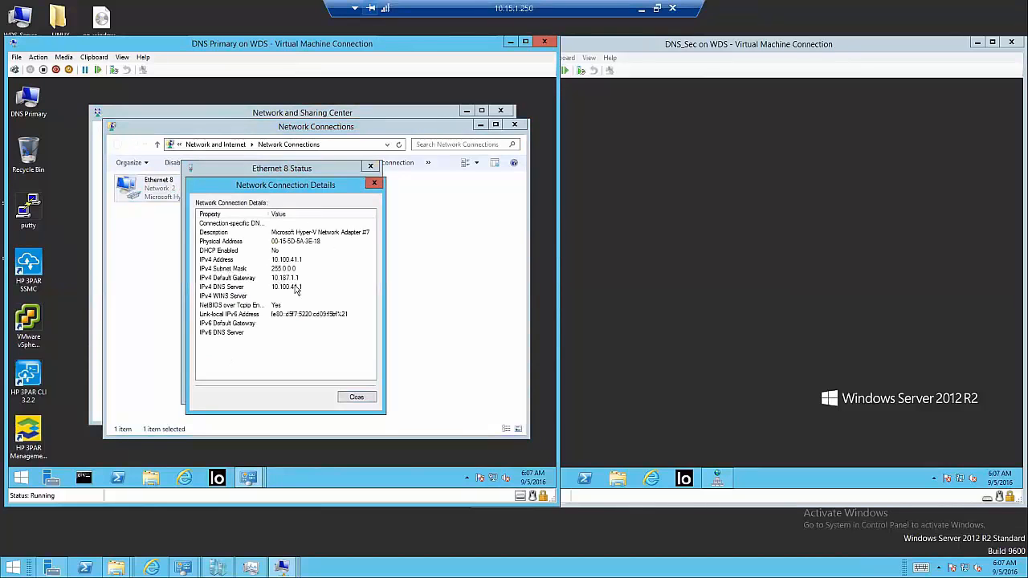
{"action": "left_click", "coordinate": [346, 399]}
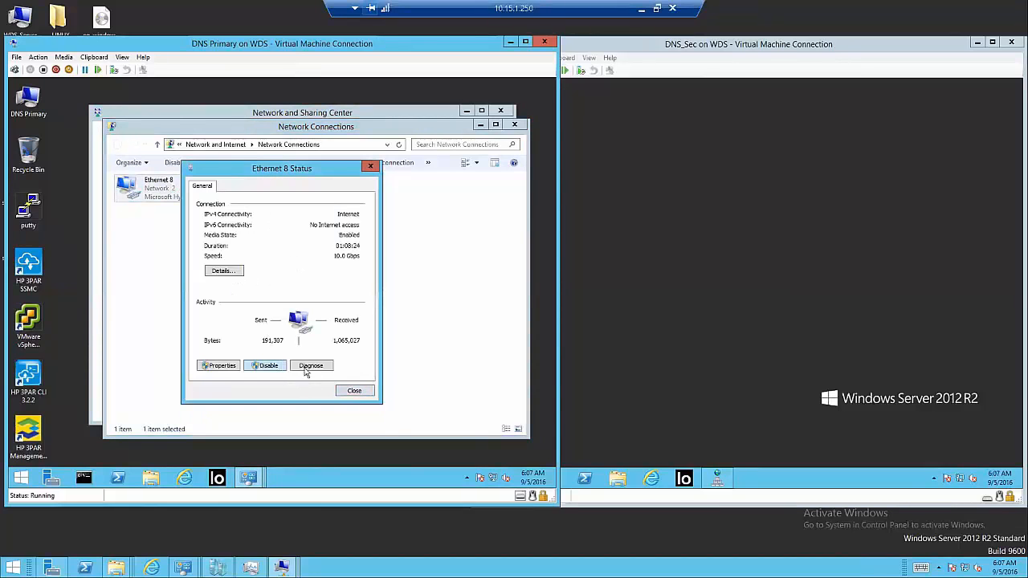
Step: Review the IPv4 address, subnet mask, default gateway and preferred DNS server in Ethernet 8's TCP/IPv4 properties
{"action": "left_click", "coordinate": [224, 366]}
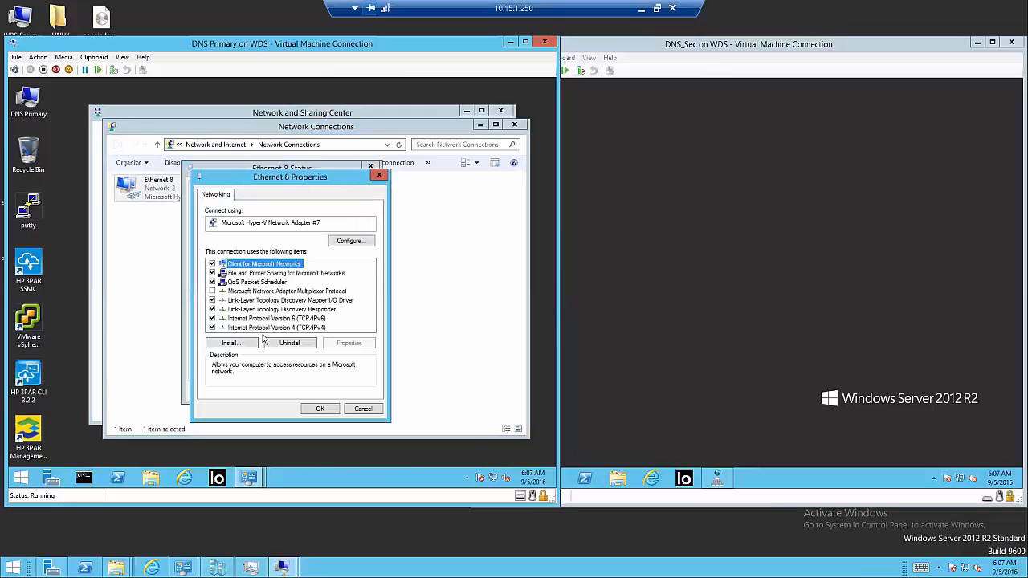
{"action": "double_click", "coordinate": [268, 328]}
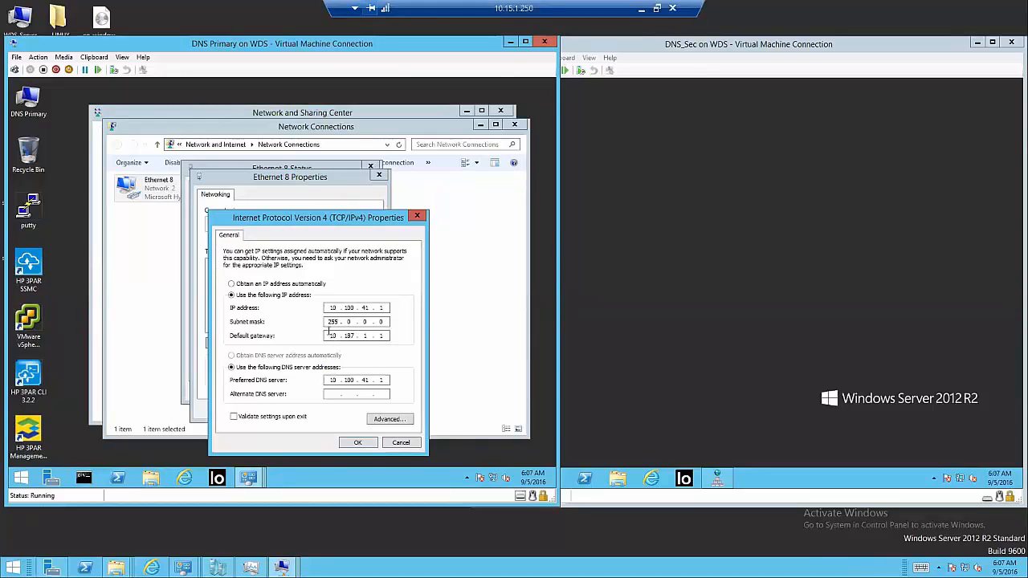
{"action": "double_click", "coordinate": [326, 321]}
{"action": "left_click", "coordinate": [328, 336]}
{"action": "double_click", "coordinate": [329, 336]}
{"action": "left_click", "coordinate": [336, 340]}
{"action": "left_click", "coordinate": [383, 308]}
{"action": "double_click", "coordinate": [385, 380]}
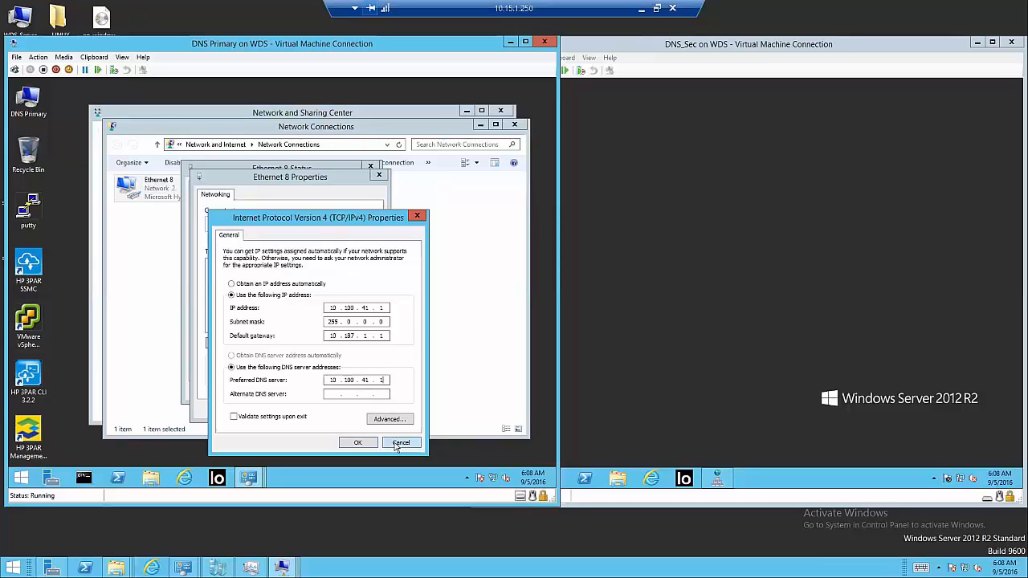
Step: Bring up DNS Manager on the DNS_Sec virtual machine and look at the Client virtual machine's desktop
{"action": "left_click", "coordinate": [602, 339]}
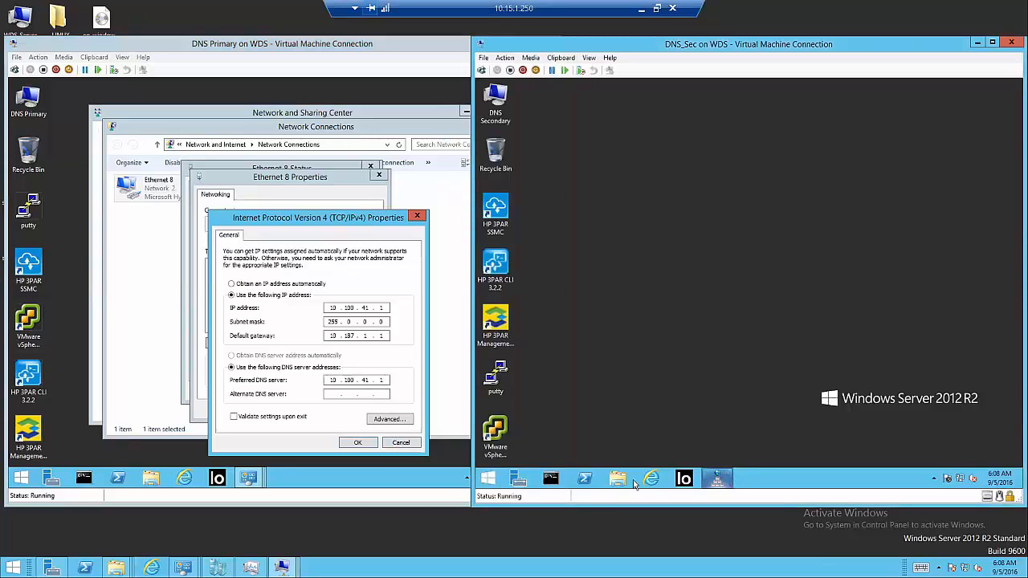
{"action": "right_click", "coordinate": [960, 480]}
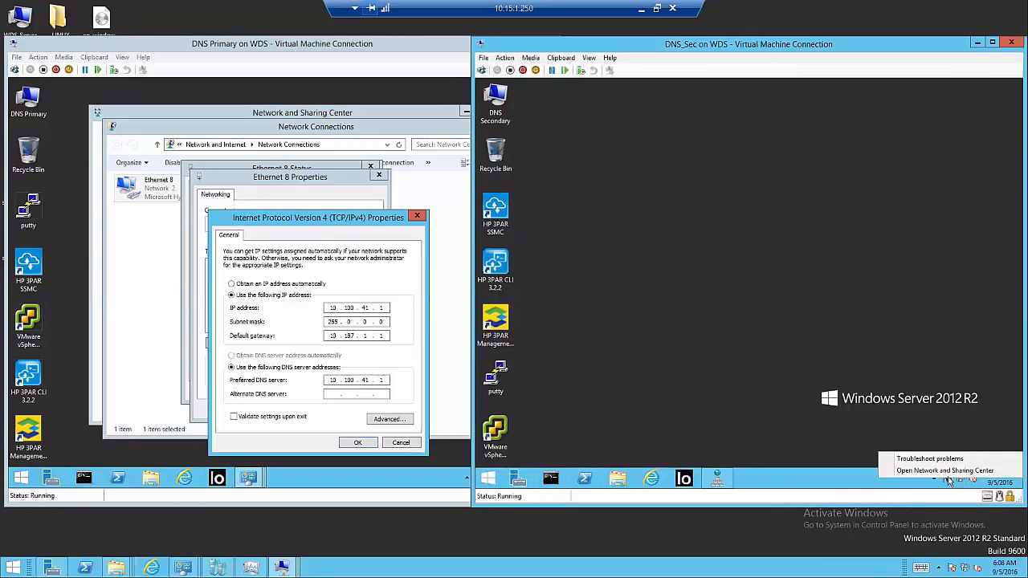
{"action": "left_click", "coordinate": [717, 479]}
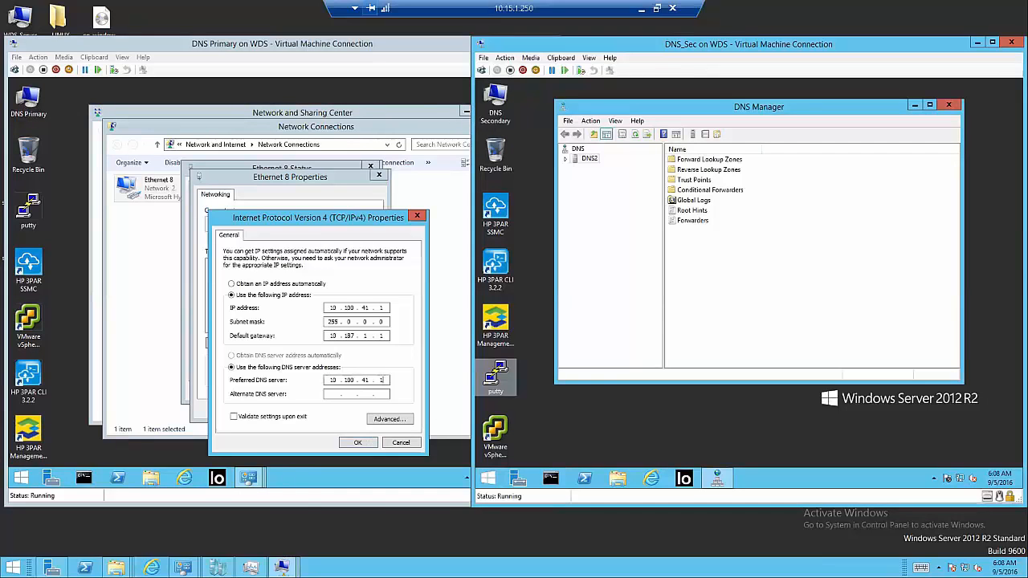
{"action": "mouse_move", "coordinate": [281, 568]}
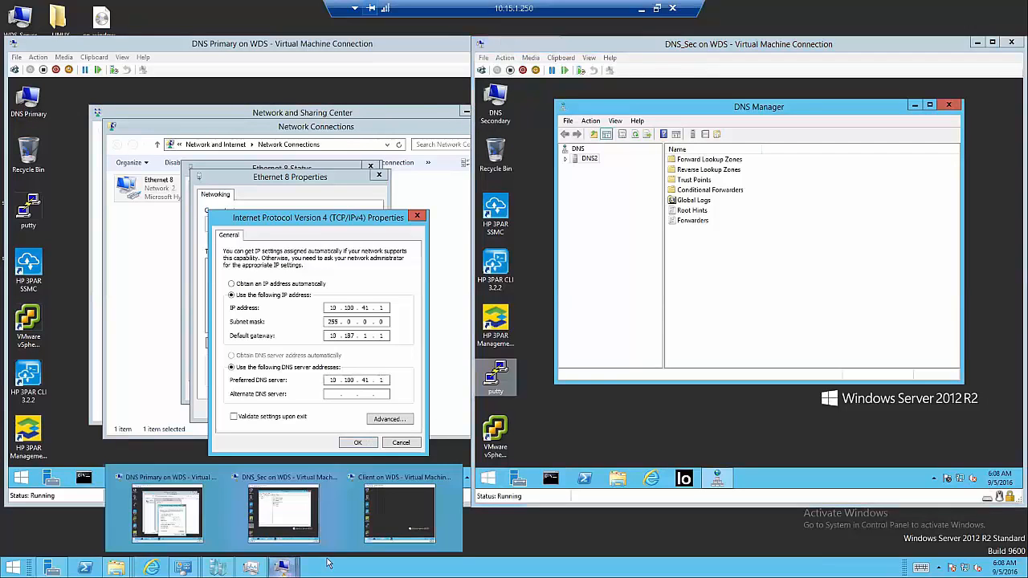
{"action": "left_click", "coordinate": [404, 515]}
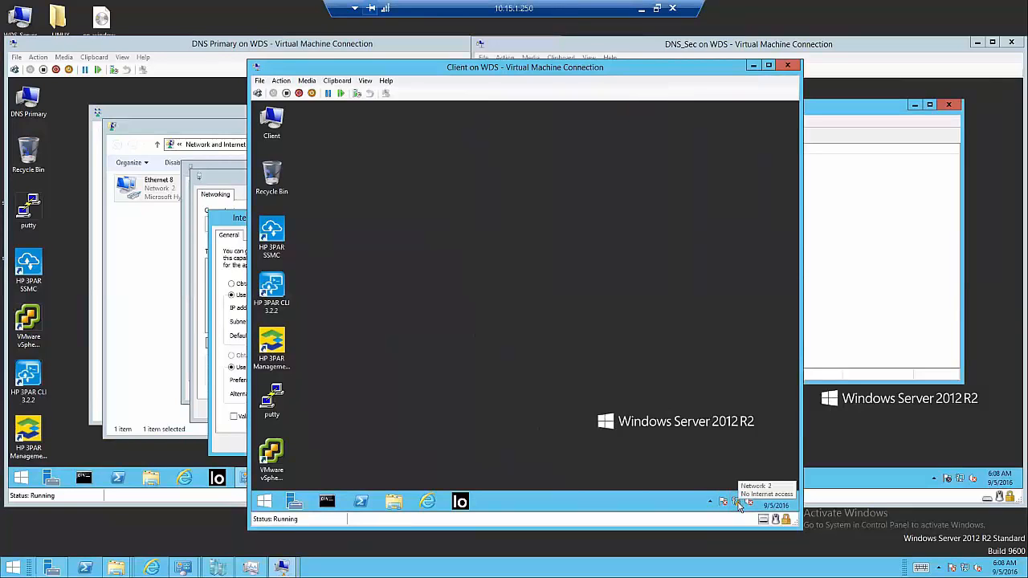
{"action": "left_click", "coordinate": [752, 66]}
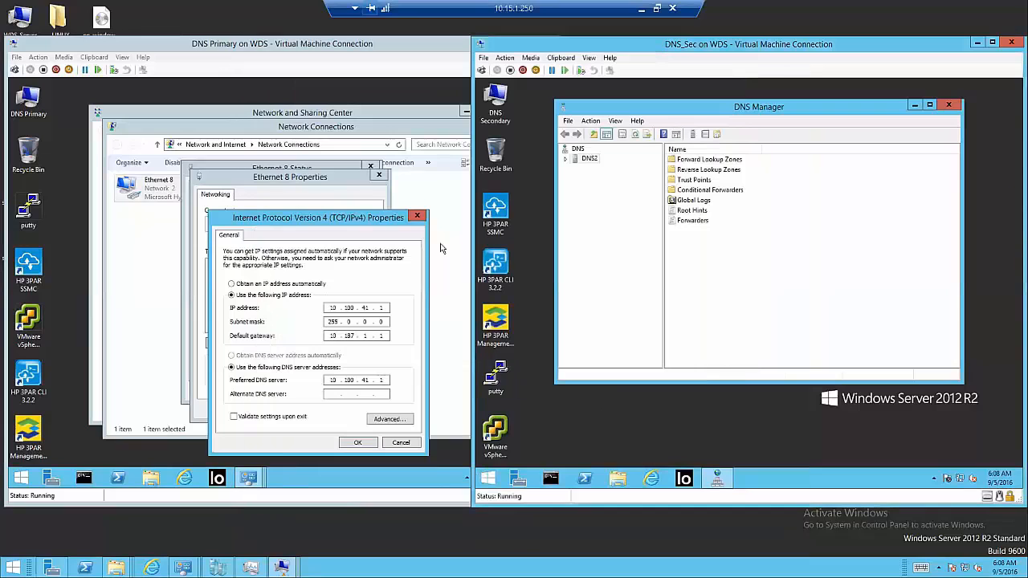
Step: Review the IP and DNS server addresses in the TCP/IPv4 properties of the Ethernet 9 adapter on DNS_Sec
{"action": "left_click", "coordinate": [363, 222]}
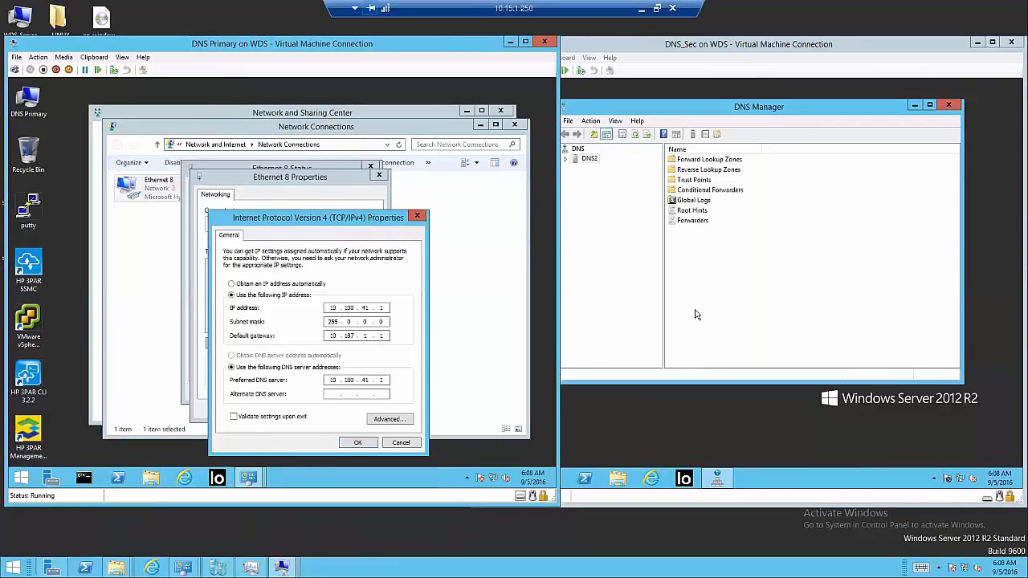
{"action": "left_click", "coordinate": [758, 122]}
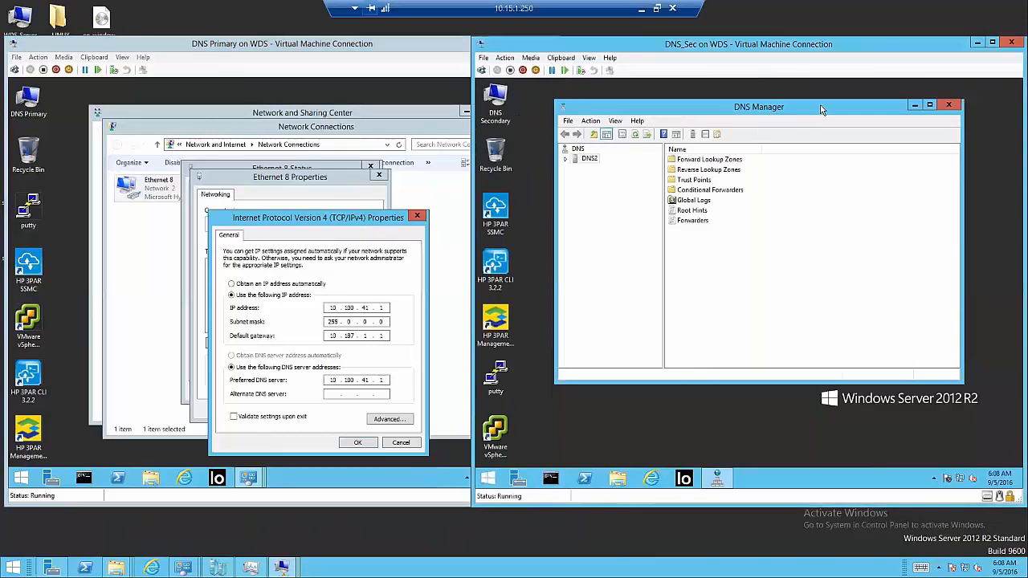
{"action": "left_click_drag", "start_coordinate": [822, 106], "coordinate": [853, 113]}
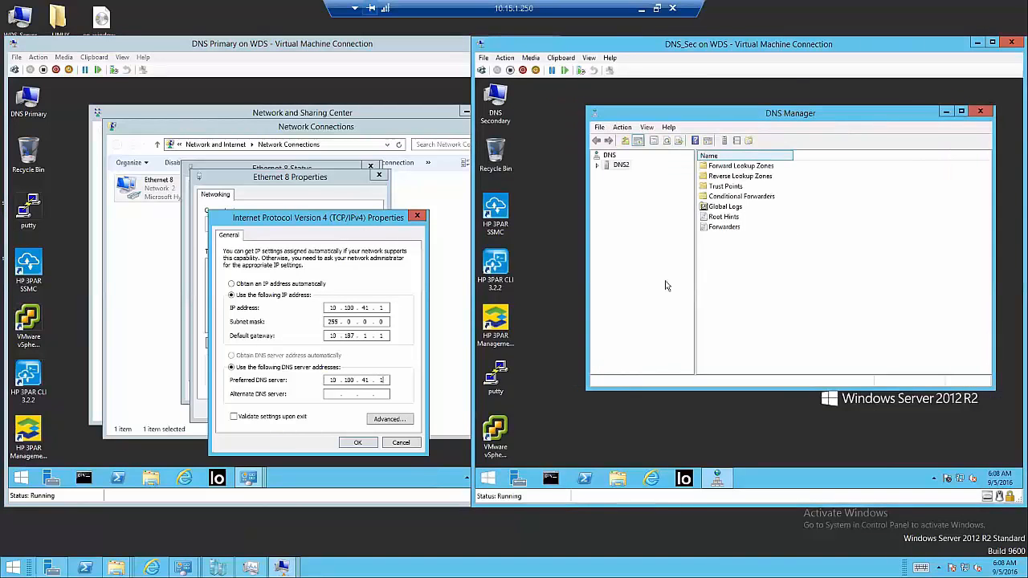
{"action": "right_click", "coordinate": [963, 478]}
{"action": "left_click", "coordinate": [954, 469]}
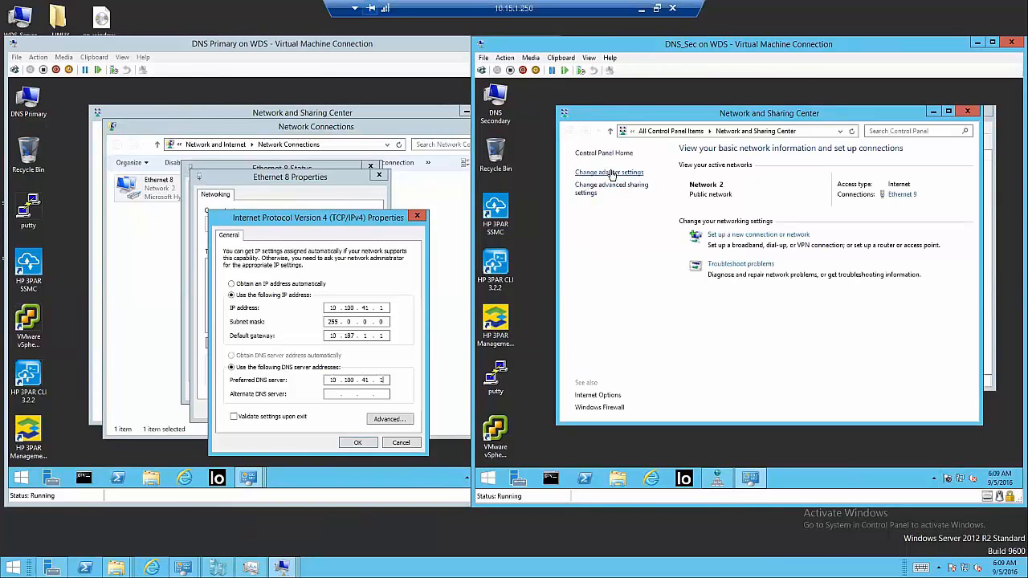
{"action": "left_click", "coordinate": [611, 175]}
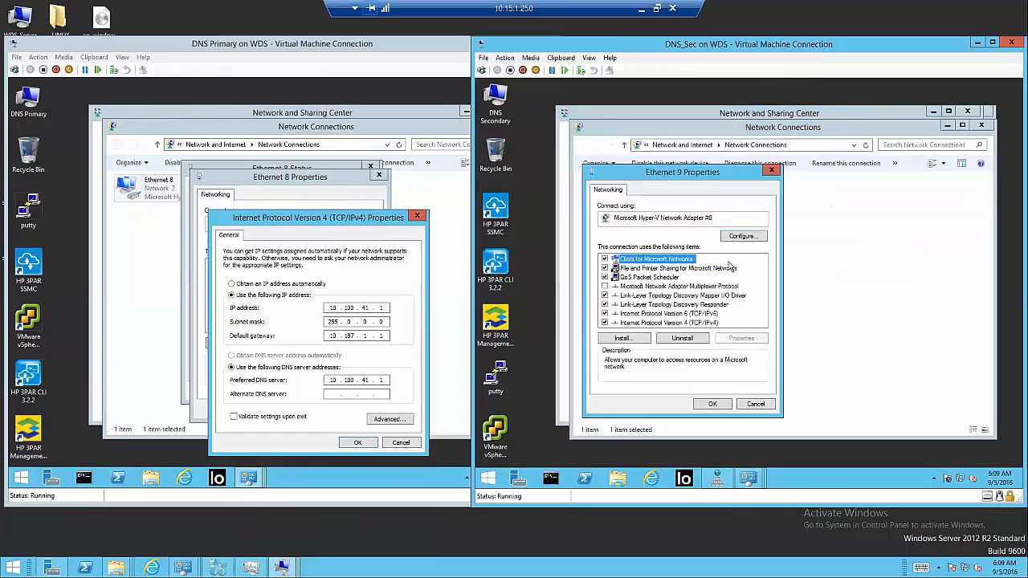
{"action": "left_click", "coordinate": [682, 324]}
{"action": "double_click", "coordinate": [684, 324]}
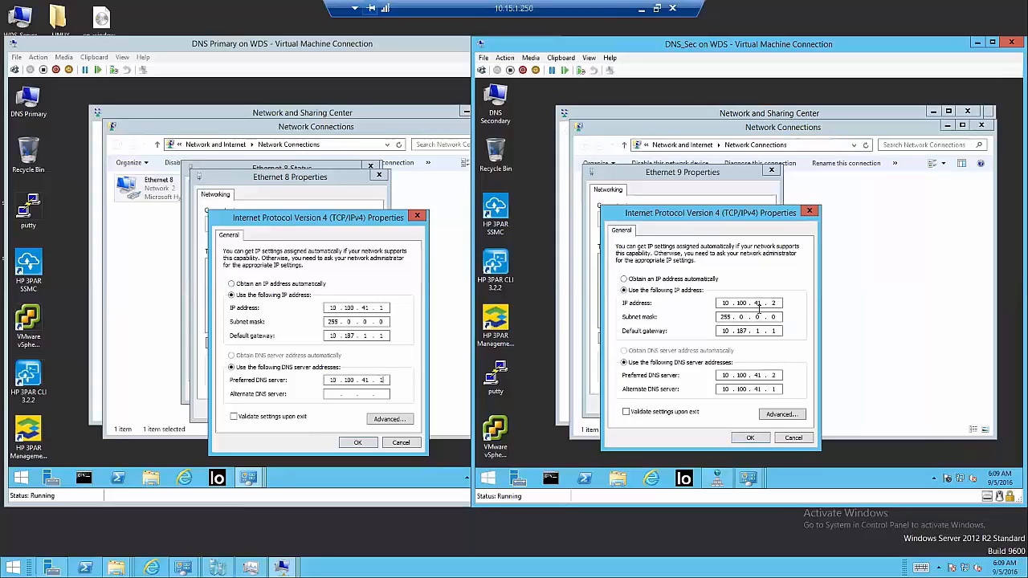
{"action": "double_click", "coordinate": [778, 302]}
{"action": "double_click", "coordinate": [776, 388]}
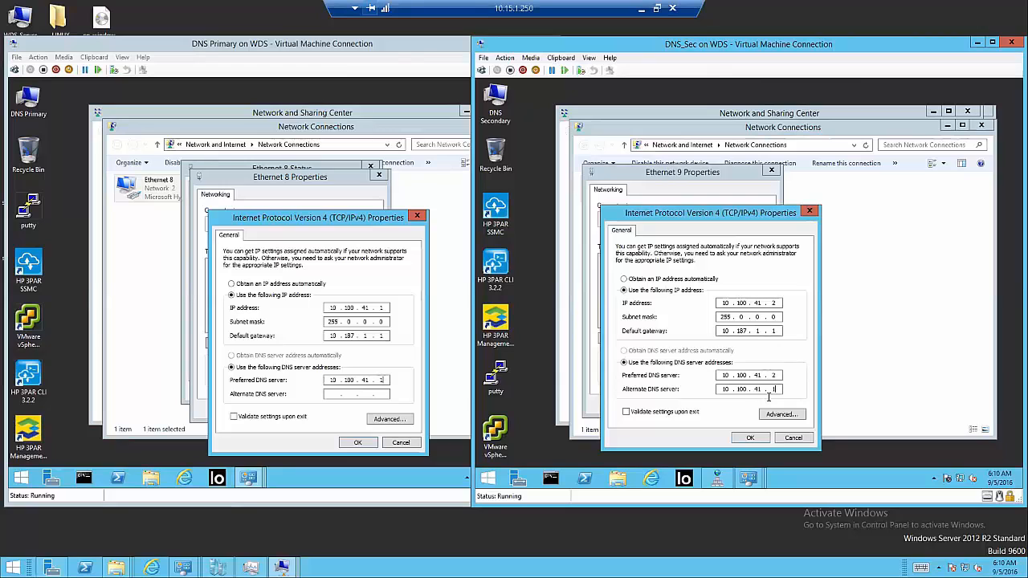
Step: Clear and re-enter 10.100.41.1 as Ethernet 9's alternate DNS server on DNS_Sec, and save the adapter properties
{"action": "key", "text": "BackSpace"}
{"action": "key", "text": "BackSpace"}
{"action": "key", "text": "BackSpace"}
{"action": "key", "text": "BackSpace"}
{"action": "key", "text": "BackSpace"}
{"action": "key", "text": "BackSpace"}
{"action": "key", "text": "BackSpace"}
{"action": "left_click", "coordinate": [731, 389]}
{"action": "type", "text": "10 . 100 . 41 ."}
{"action": "left_click", "coordinate": [751, 440]}
{"action": "left_click", "coordinate": [721, 406]}
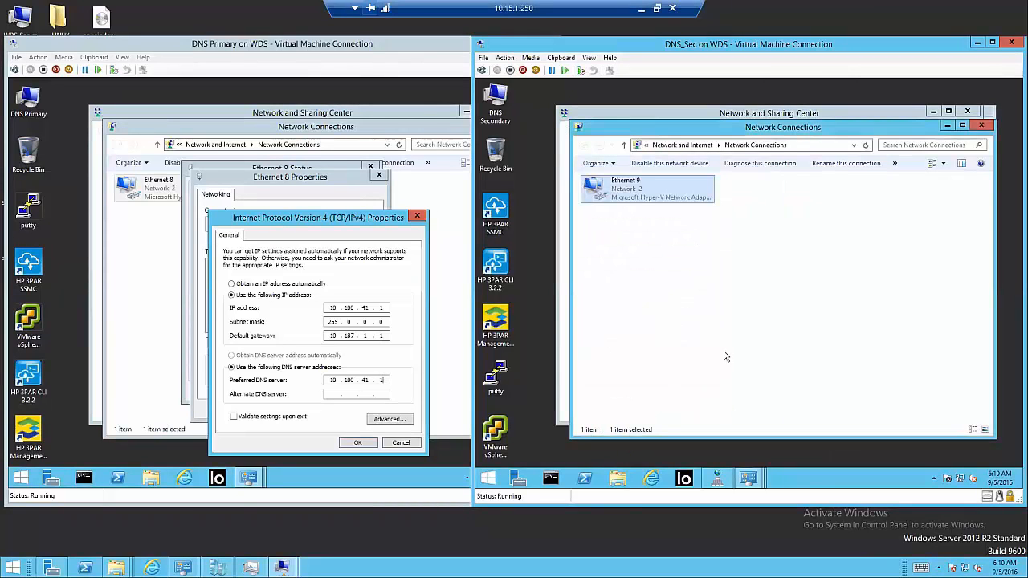
Step: Close the Ethernet 9 status dialog and minimize the remaining windows on DNS_Sec
{"action": "left_click", "coordinate": [947, 126]}
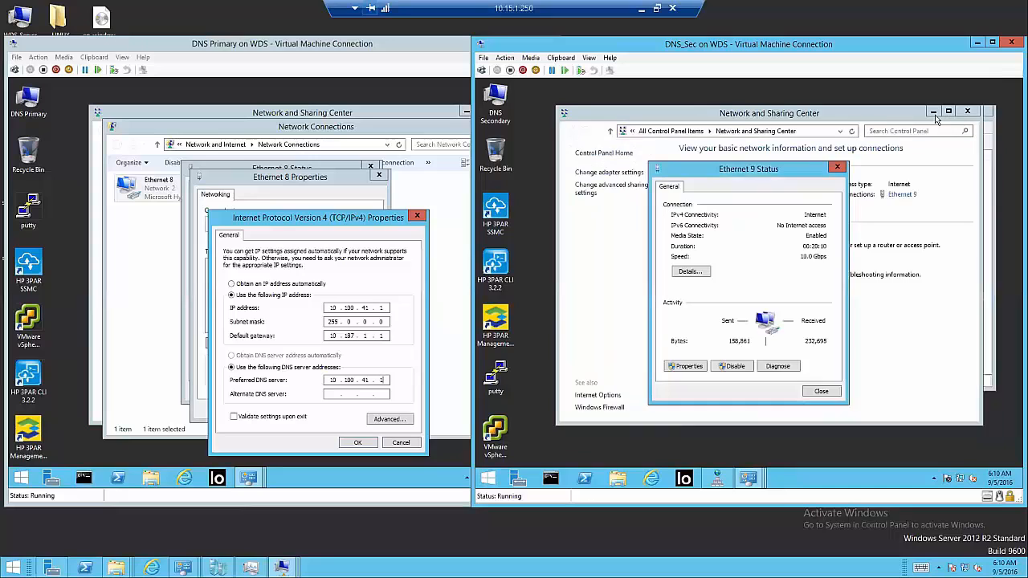
{"action": "left_click", "coordinate": [837, 167]}
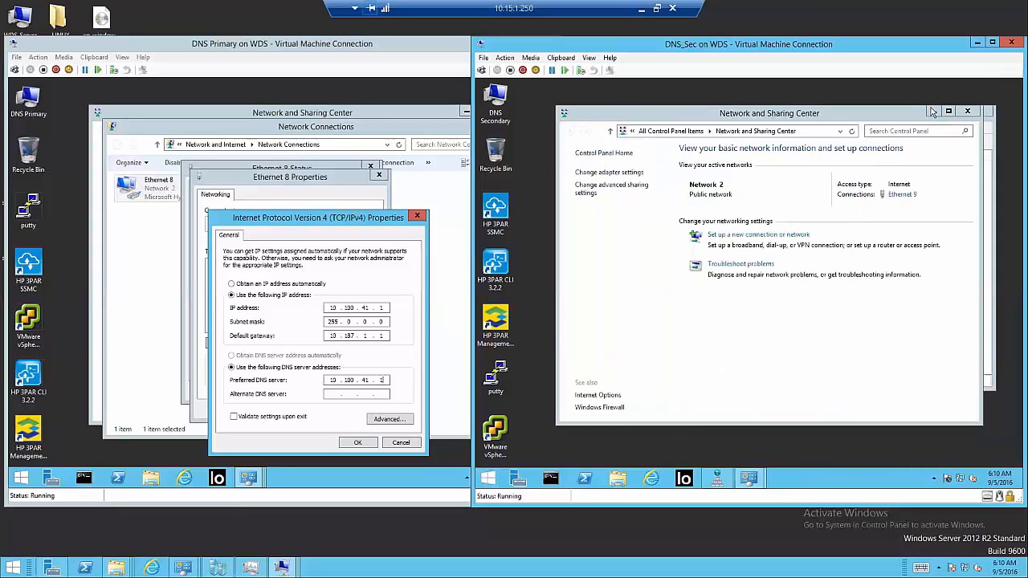
{"action": "left_click", "coordinate": [932, 111]}
{"action": "left_click", "coordinate": [952, 113]}
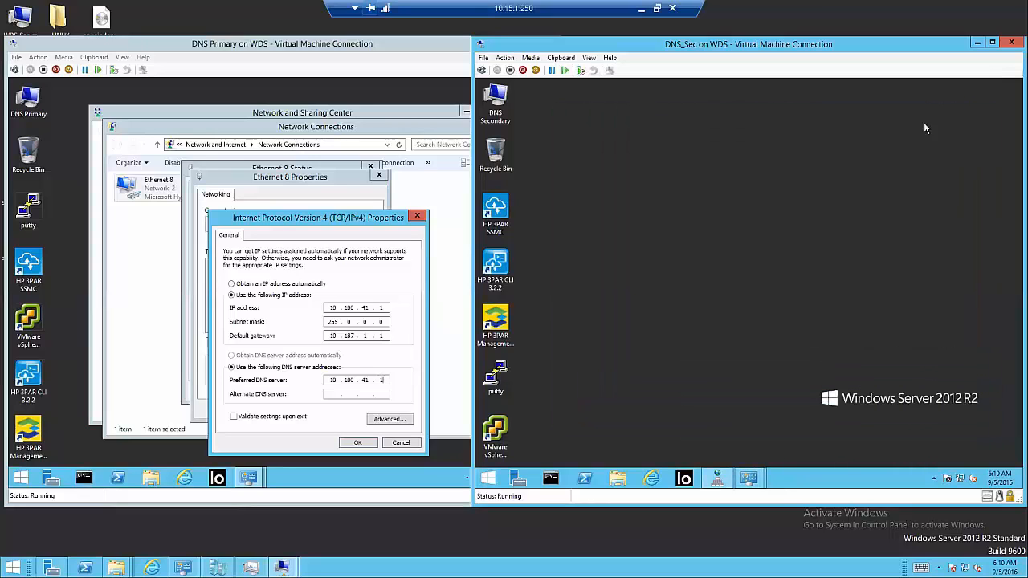
Step: Dismiss the Ethernet 8 dialogs without saving and close the network windows on DNS Primary
{"action": "left_click", "coordinate": [417, 215]}
{"action": "left_click", "coordinate": [379, 175]}
{"action": "left_click", "coordinate": [370, 166]}
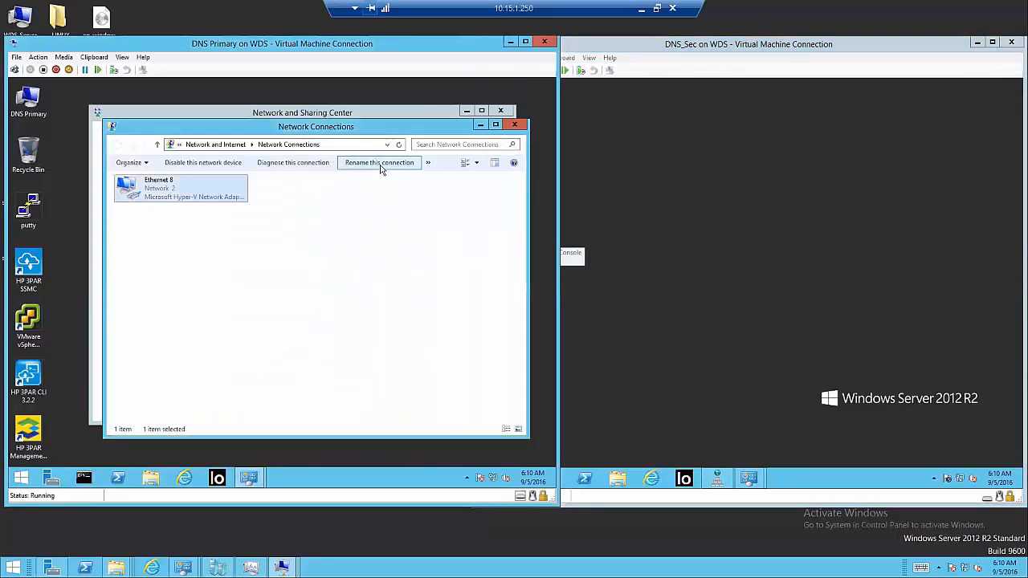
{"action": "left_click", "coordinate": [515, 125]}
{"action": "left_click", "coordinate": [500, 110]}
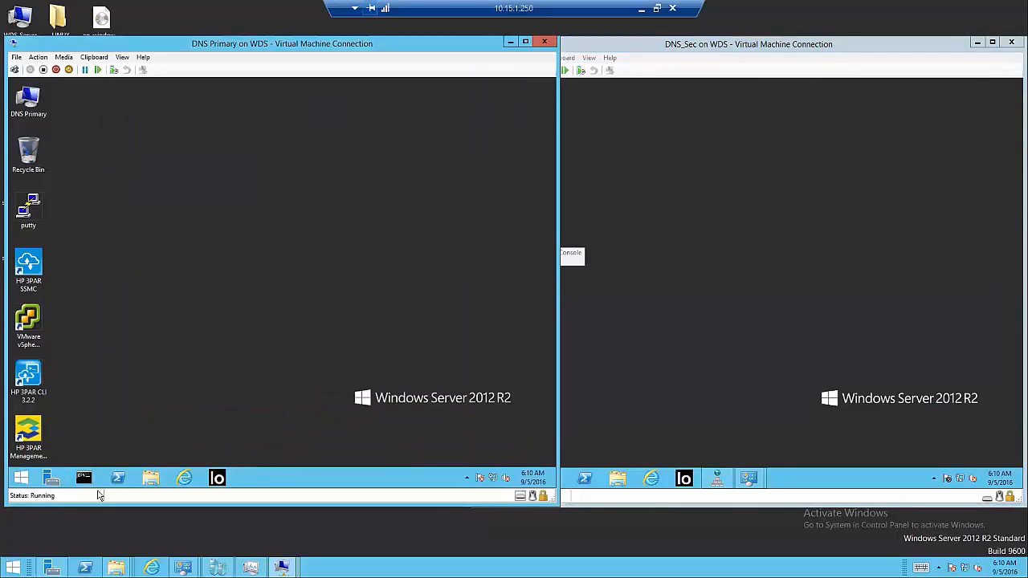
{"action": "left_click", "coordinate": [21, 479]}
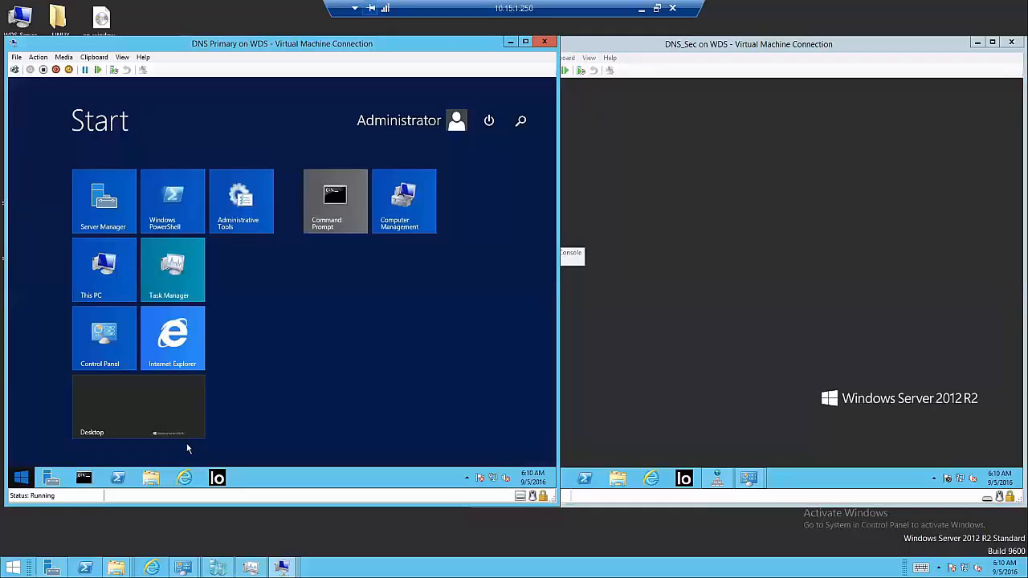
{"action": "left_click", "coordinate": [185, 406]}
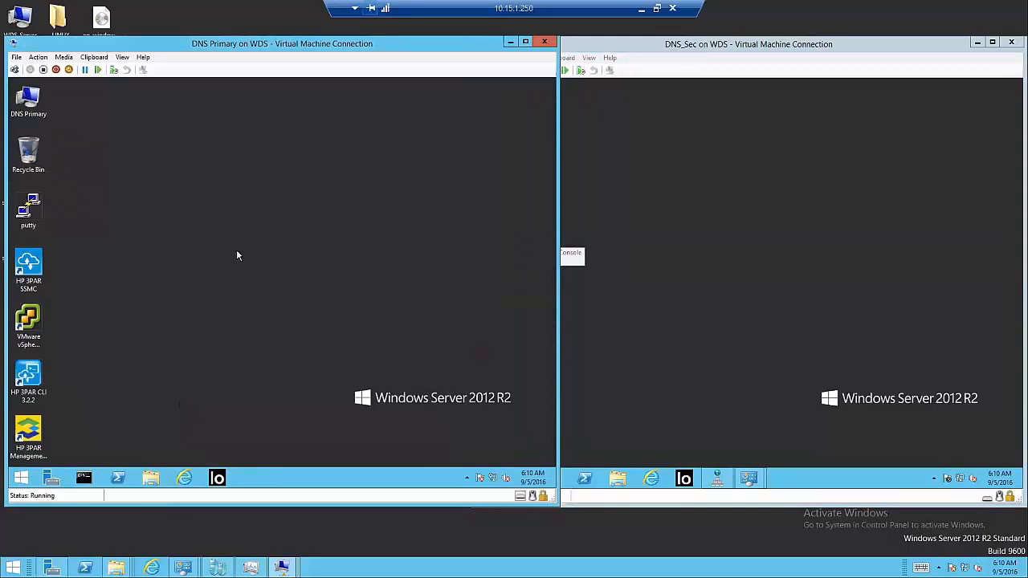
{"action": "left_click", "coordinate": [639, 349]}
{"action": "left_click", "coordinate": [170, 346]}
Step: Open Server Manager on DNS Primary and run the Add Roles and Features Wizard for a role-based installation on DNS1, up to role selection
{"action": "left_click", "coordinate": [50, 479]}
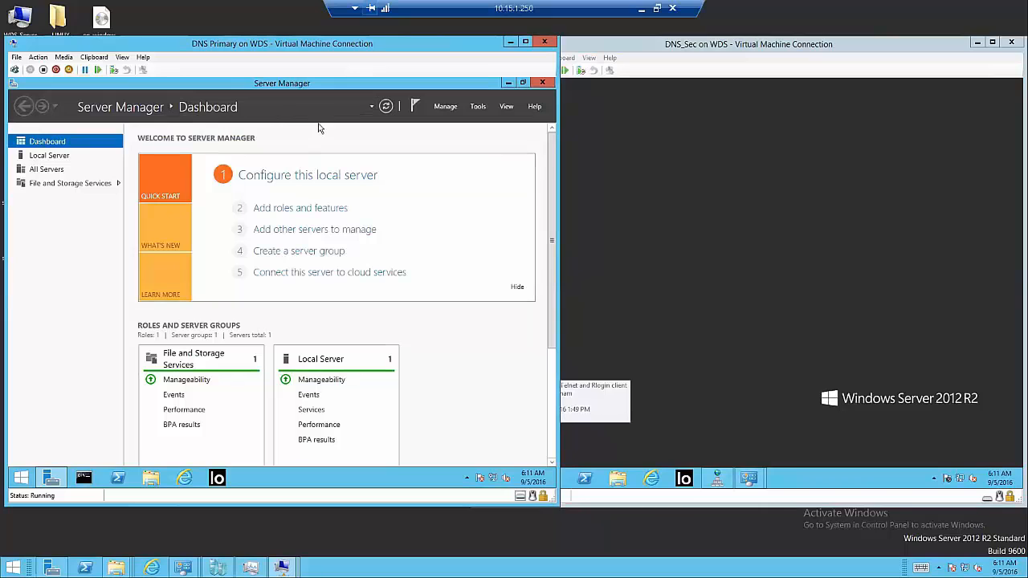
{"action": "left_click", "coordinate": [283, 212]}
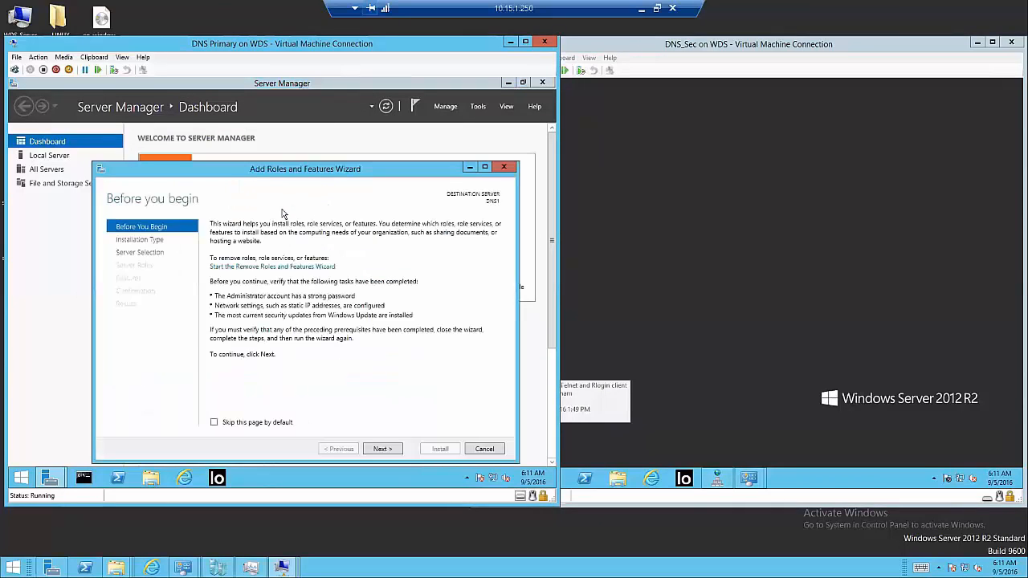
{"action": "left_click", "coordinate": [381, 450]}
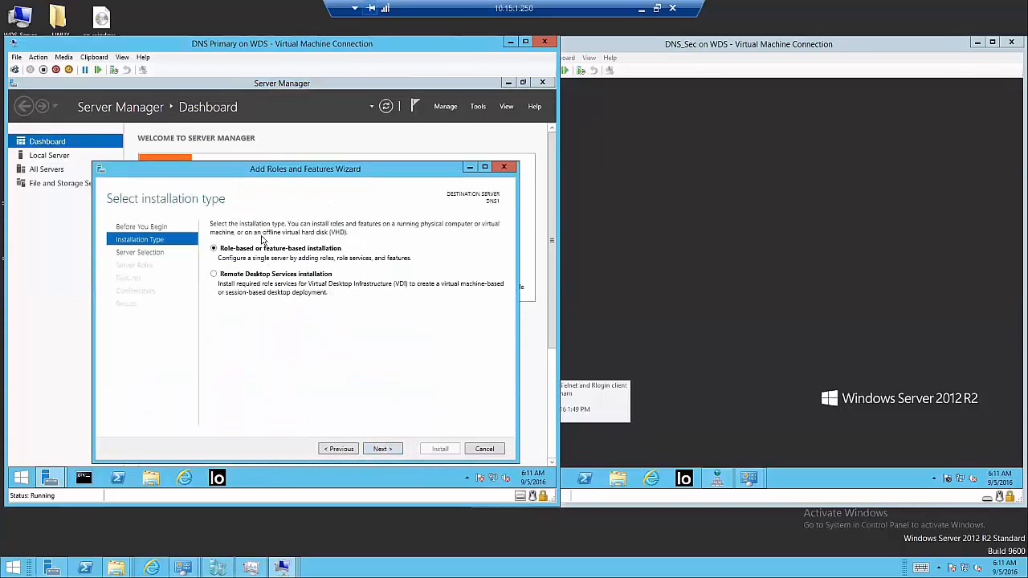
{"action": "left_click", "coordinate": [381, 450]}
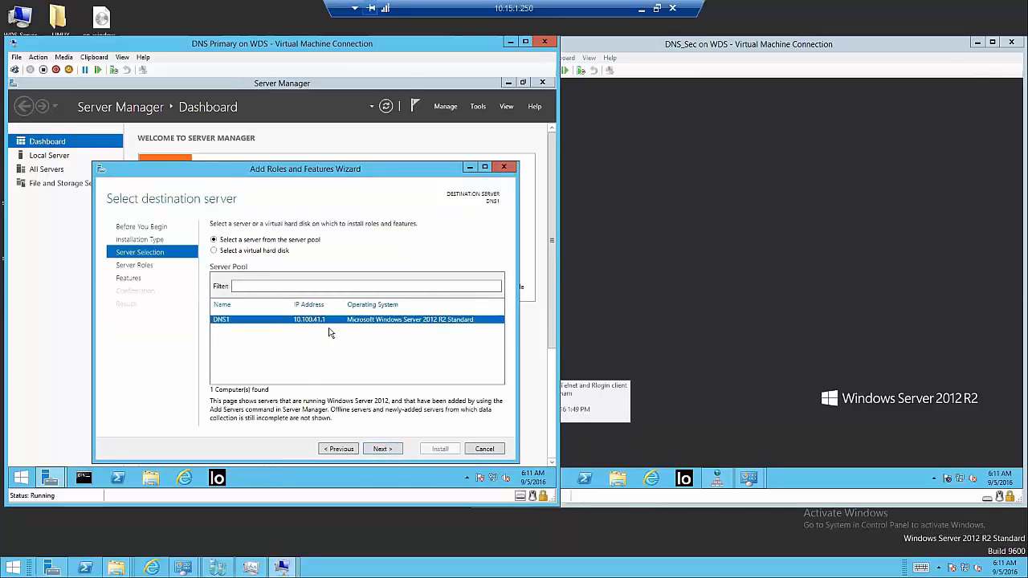
{"action": "left_click", "coordinate": [381, 450]}
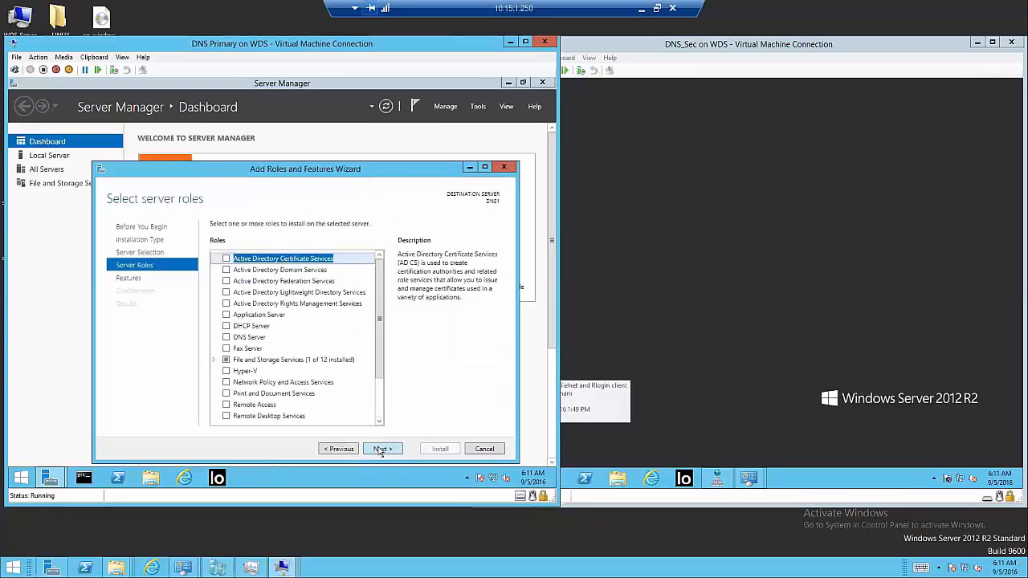
Step: Select the DNS Server role with its management tools for DNS1, keep the default features, and start the installation
{"action": "left_click", "coordinate": [226, 338]}
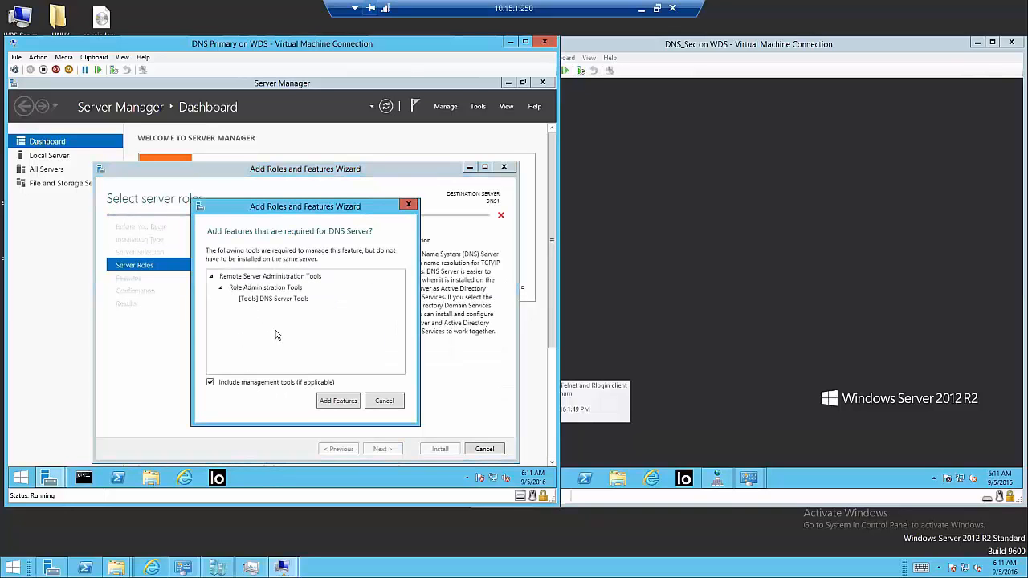
{"action": "left_click", "coordinate": [338, 403]}
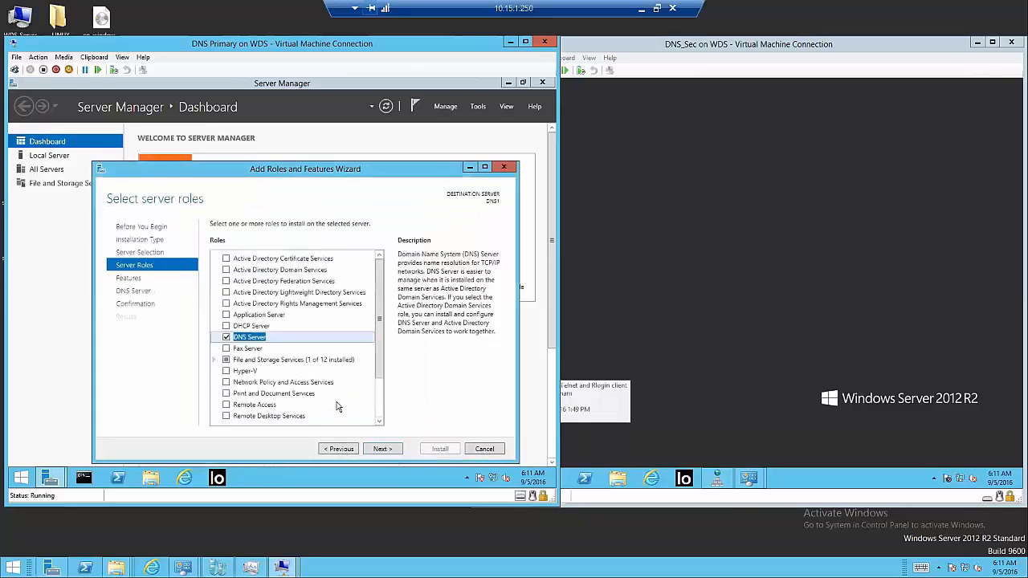
{"action": "left_click", "coordinate": [382, 451]}
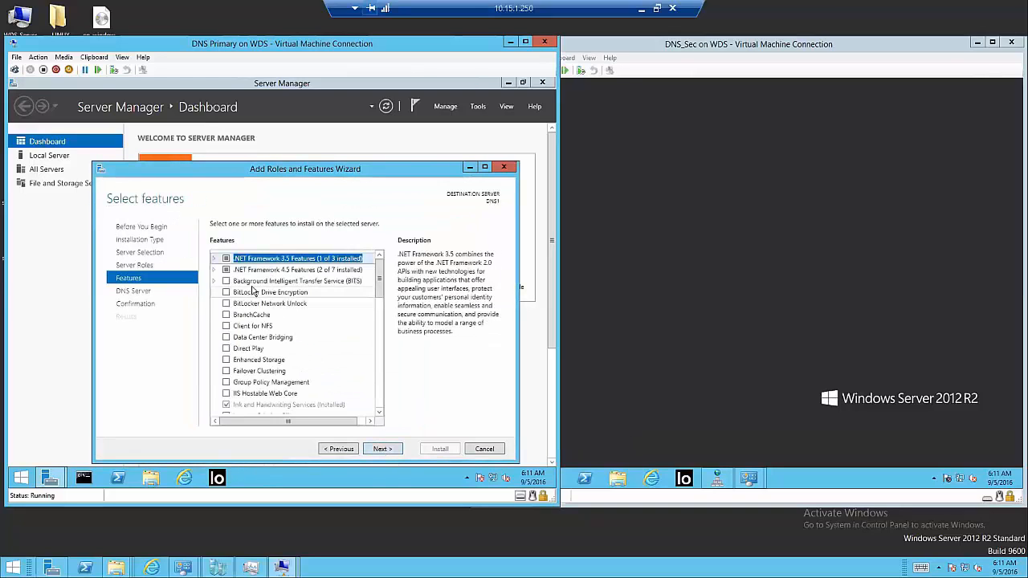
{"action": "left_click", "coordinate": [386, 452]}
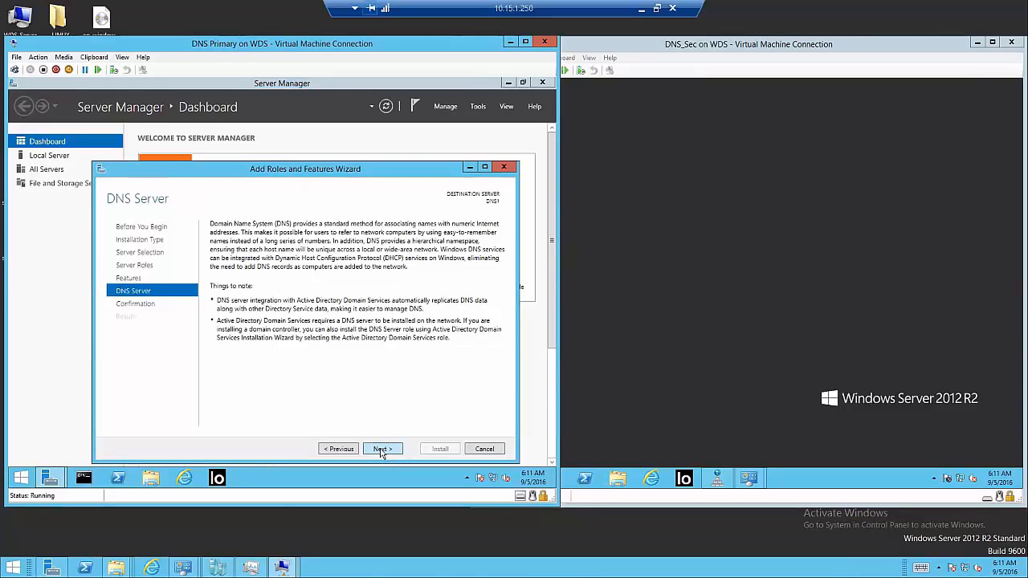
{"action": "left_click", "coordinate": [382, 451]}
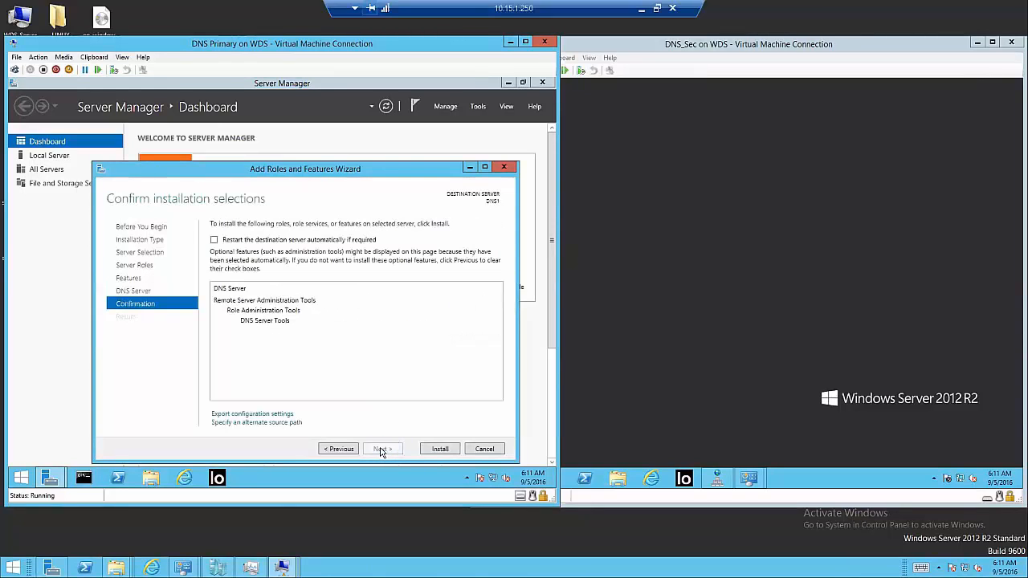
{"action": "left_click", "coordinate": [436, 452]}
{"action": "left_click_drag", "start_coordinate": [354, 167], "coordinate": [351, 123]}
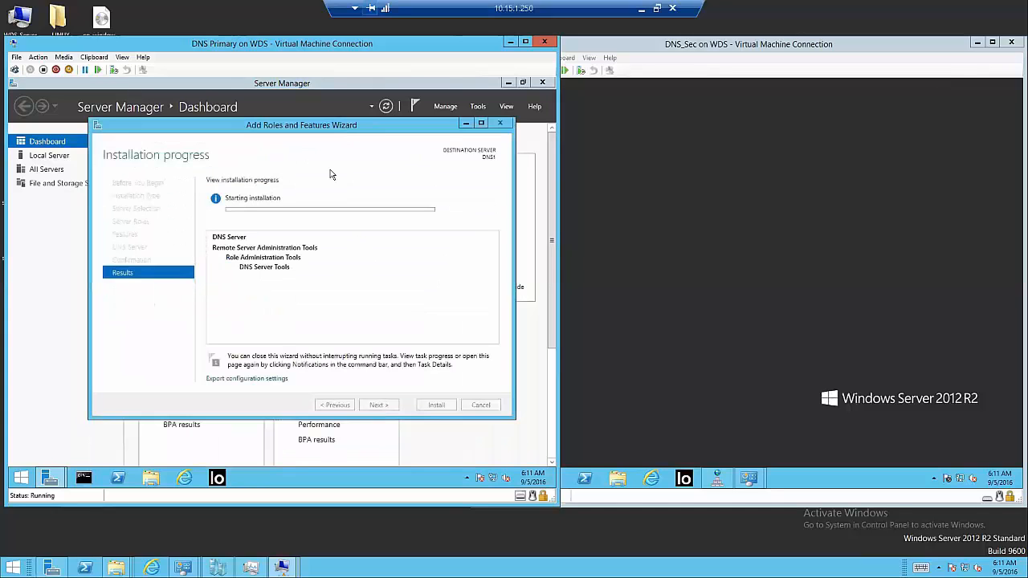
Step: Open a command prompt on DNS Primary and test its internet connectivity by pinging 4.2.2.2, stopping the ping early
{"action": "left_click", "coordinate": [86, 479]}
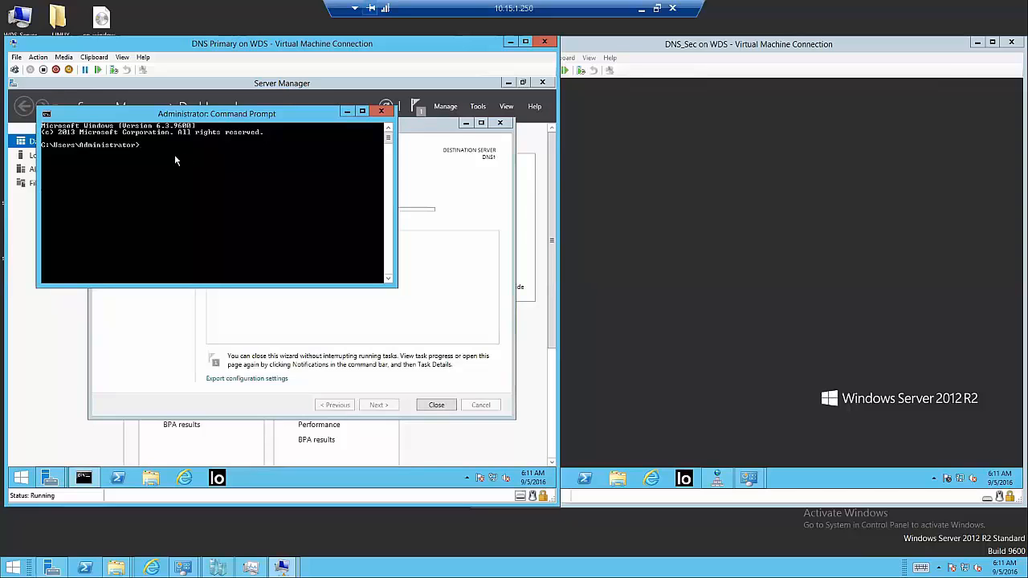
{"action": "left_click_drag", "start_coordinate": [185, 114], "coordinate": [205, 185]}
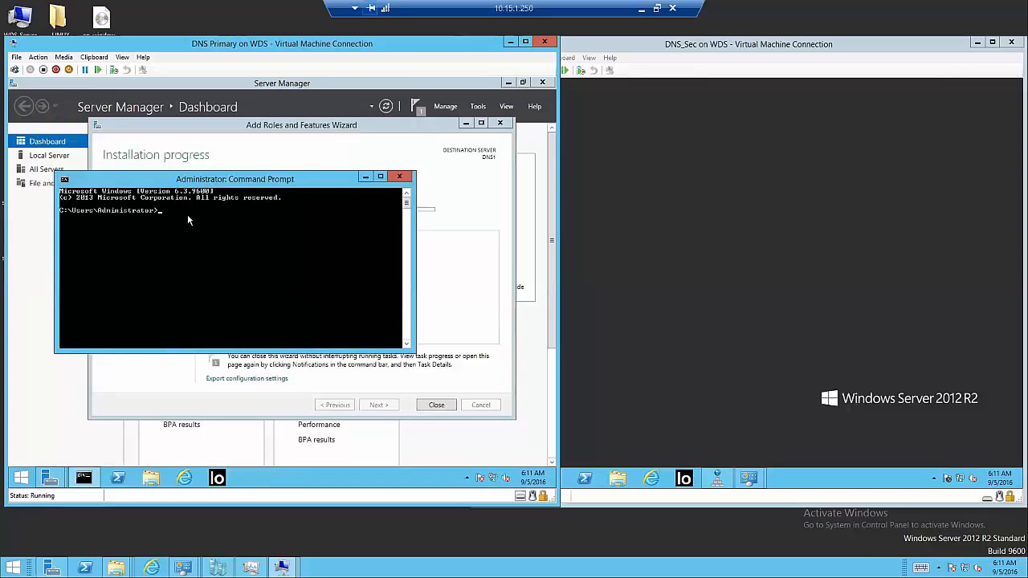
{"action": "type", "text": "ping 4.2.2.2"}
{"action": "key", "text": "Return"}
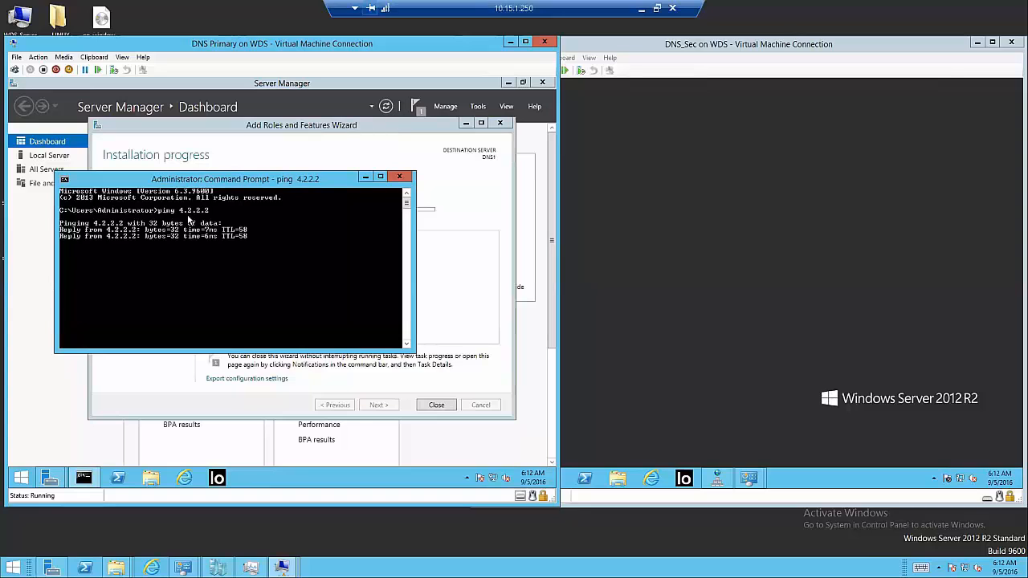
{"action": "key", "text": "ctrl+c"}
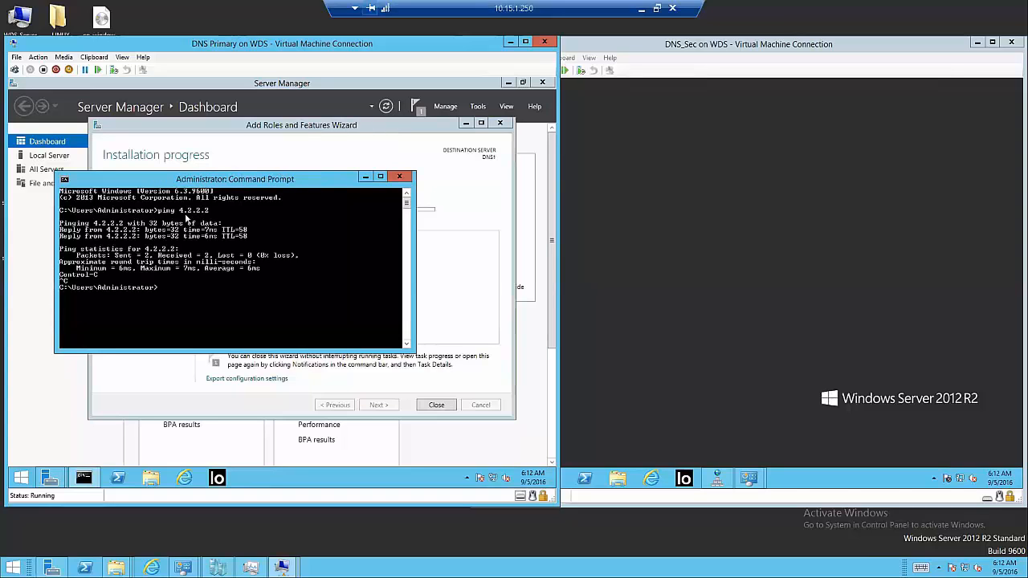
{"action": "type", "text": "ping www.google.com"}
{"action": "key", "text": "Return"}
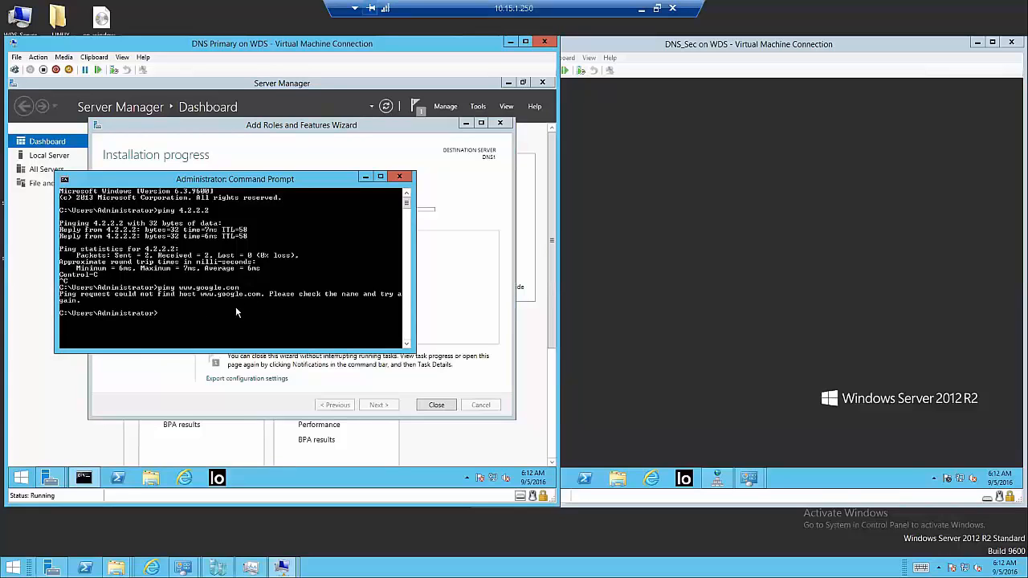
{"action": "type", "text": "ping 8.8.8.8"}
{"action": "key", "text": "Return"}
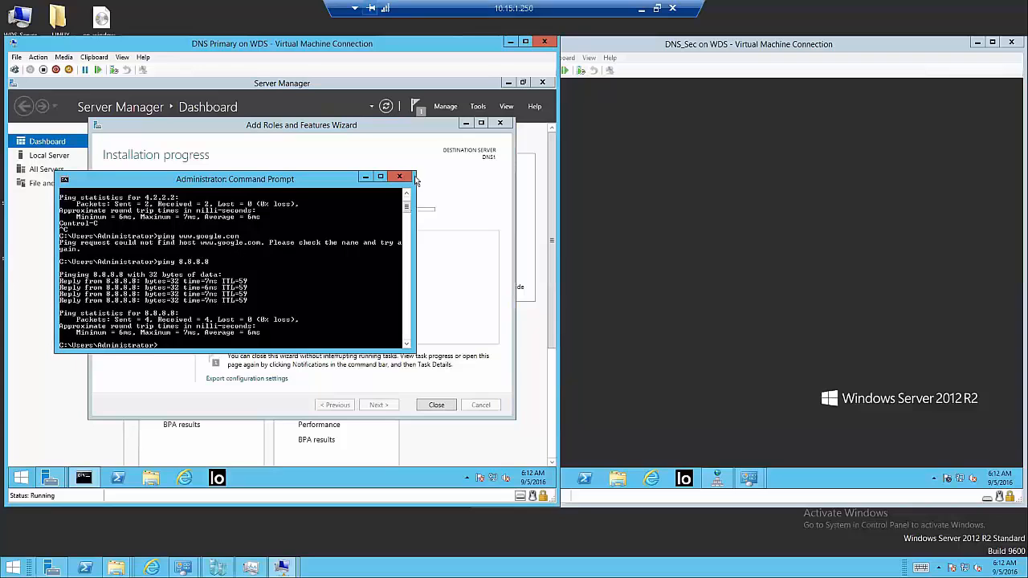
{"action": "left_click", "coordinate": [363, 177]}
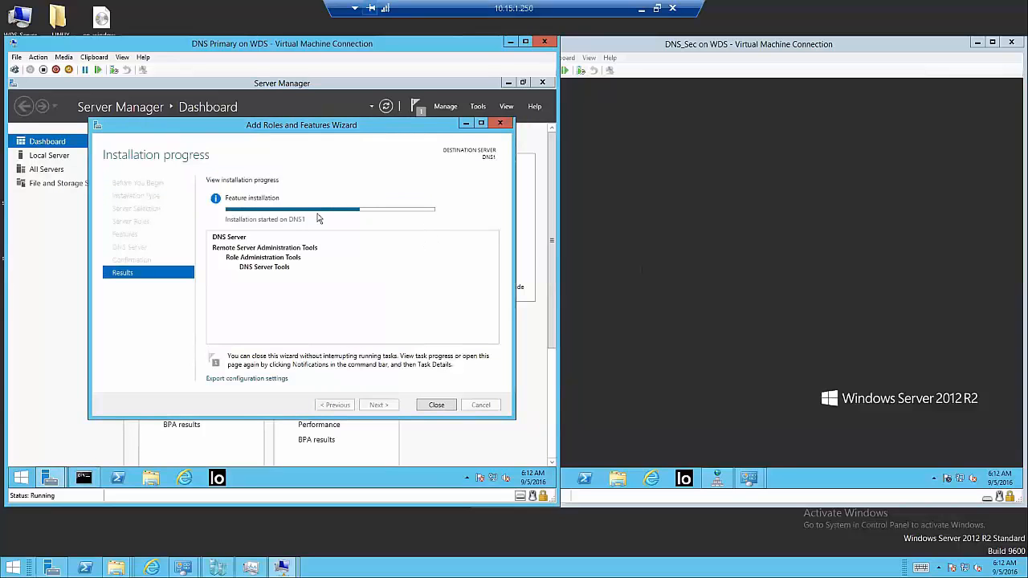
Step: Switch to DNS_Sec and review DNS2's interface, forwarder, advanced and root hint properties in DNS Manager, without changing anything
{"action": "left_click", "coordinate": [756, 367]}
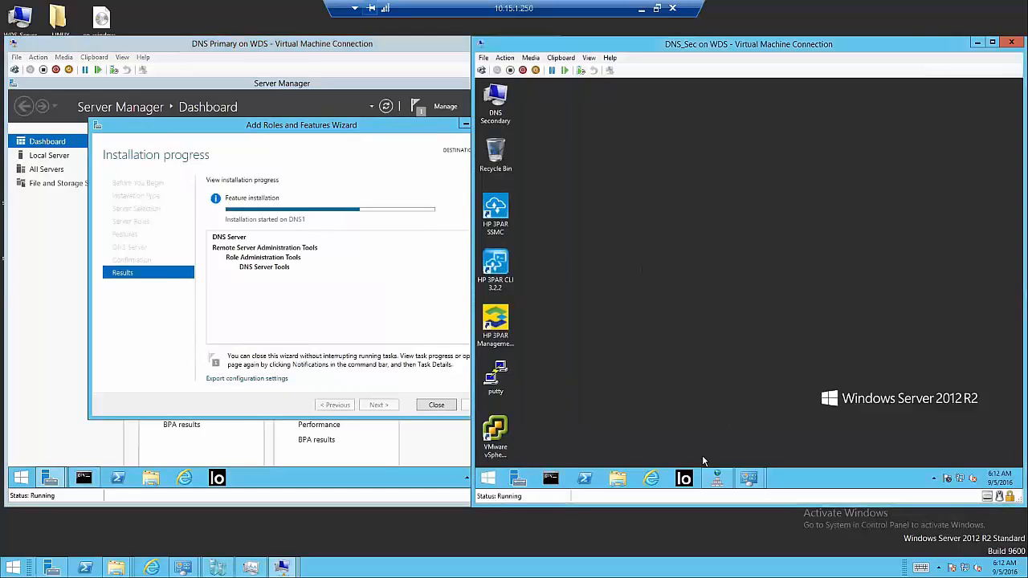
{"action": "left_click", "coordinate": [719, 480]}
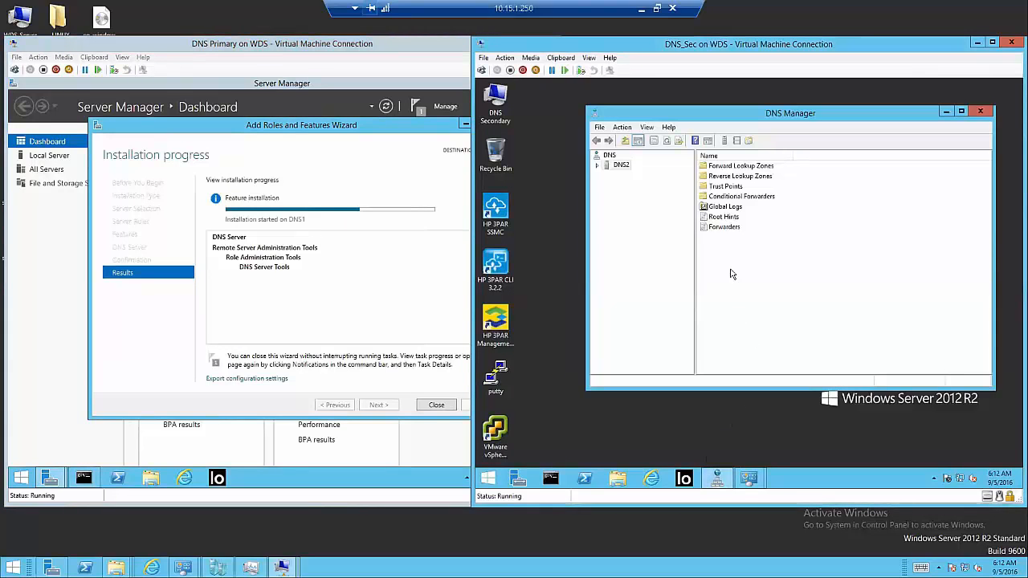
{"action": "right_click", "coordinate": [617, 168]}
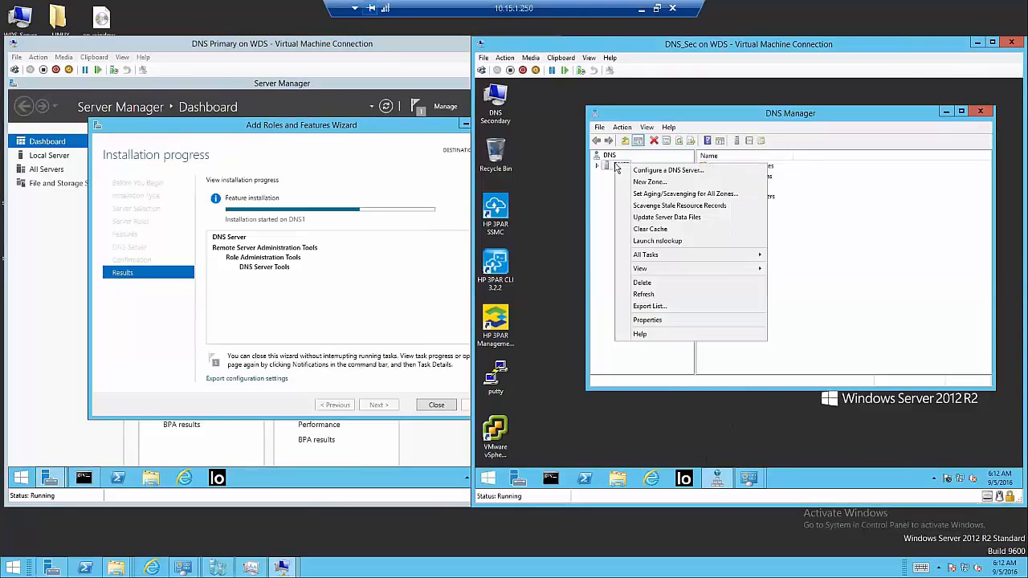
{"action": "left_click", "coordinate": [661, 322]}
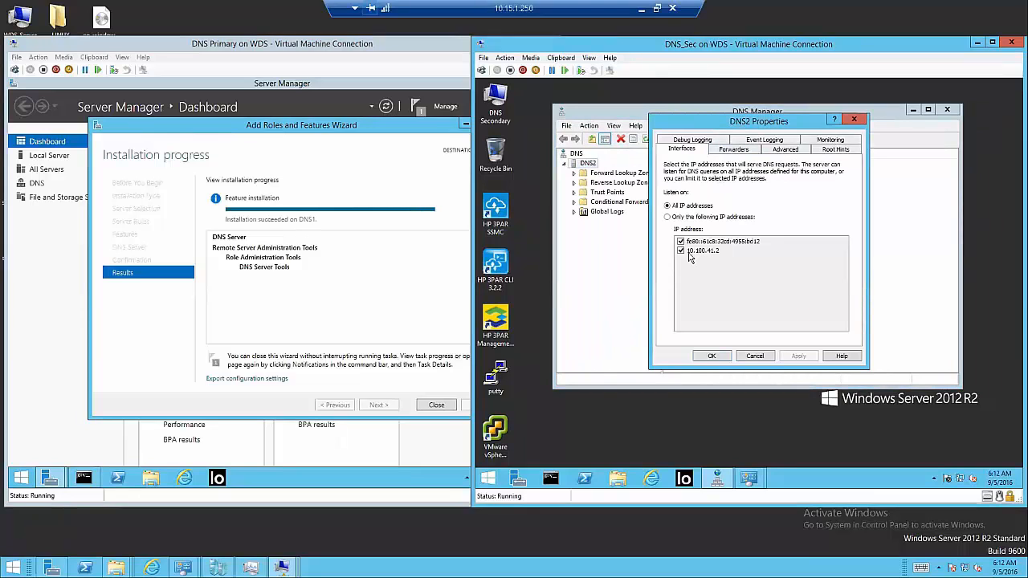
{"action": "left_click", "coordinate": [734, 149]}
{"action": "left_click", "coordinate": [787, 150]}
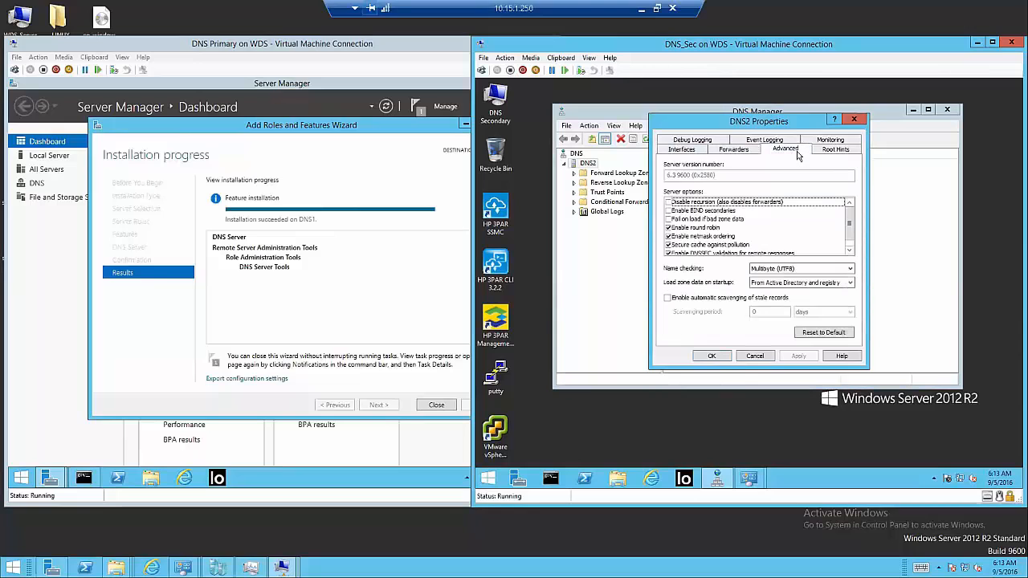
{"action": "left_click", "coordinate": [728, 152]}
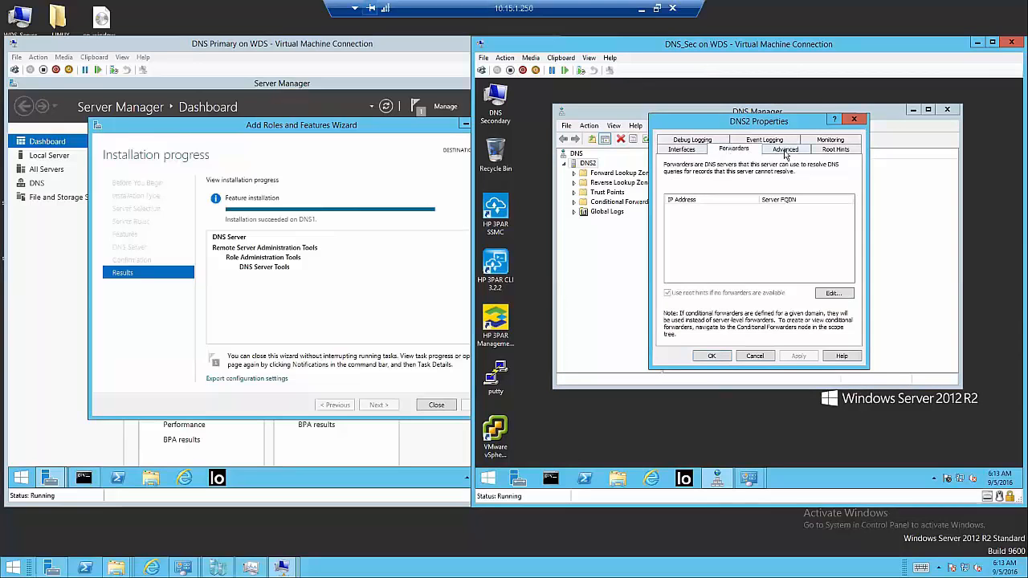
{"action": "left_click", "coordinate": [786, 153]}
{"action": "left_click", "coordinate": [835, 153]}
{"action": "left_click", "coordinate": [737, 151]}
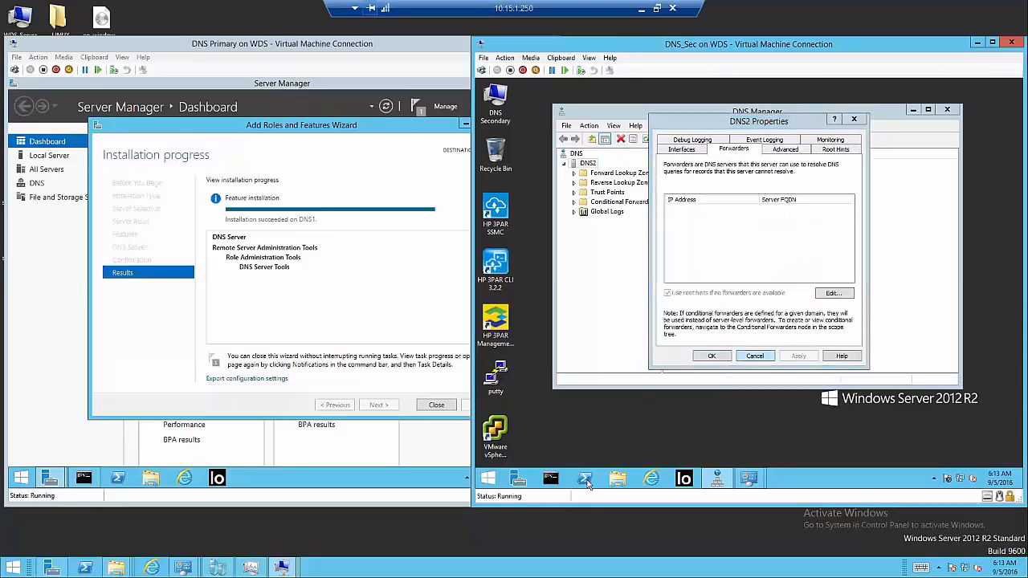
{"action": "left_click", "coordinate": [552, 479]}
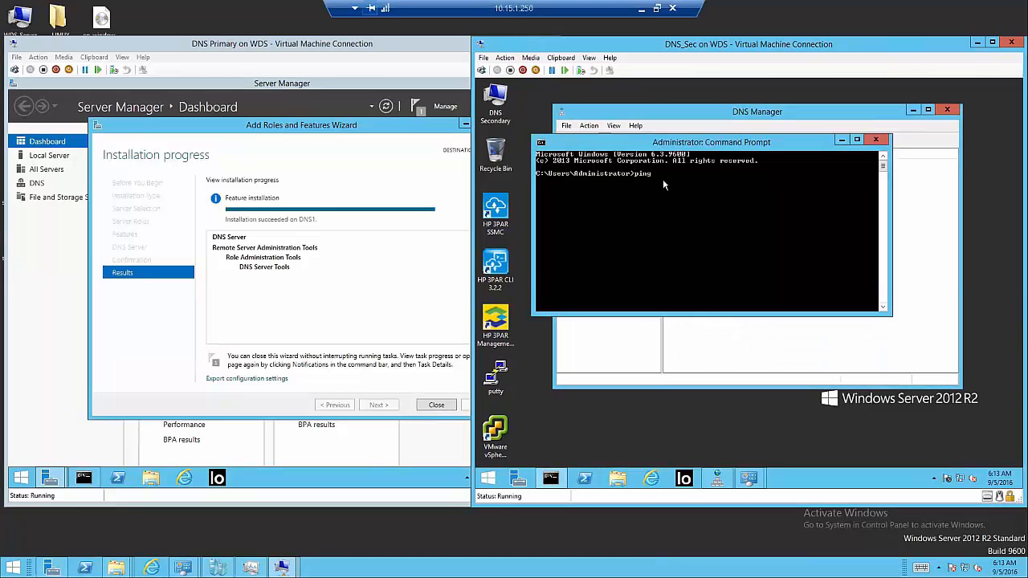
{"action": "type", "text": "ping 4.2.2.2"}
{"action": "key", "text": "Return"}
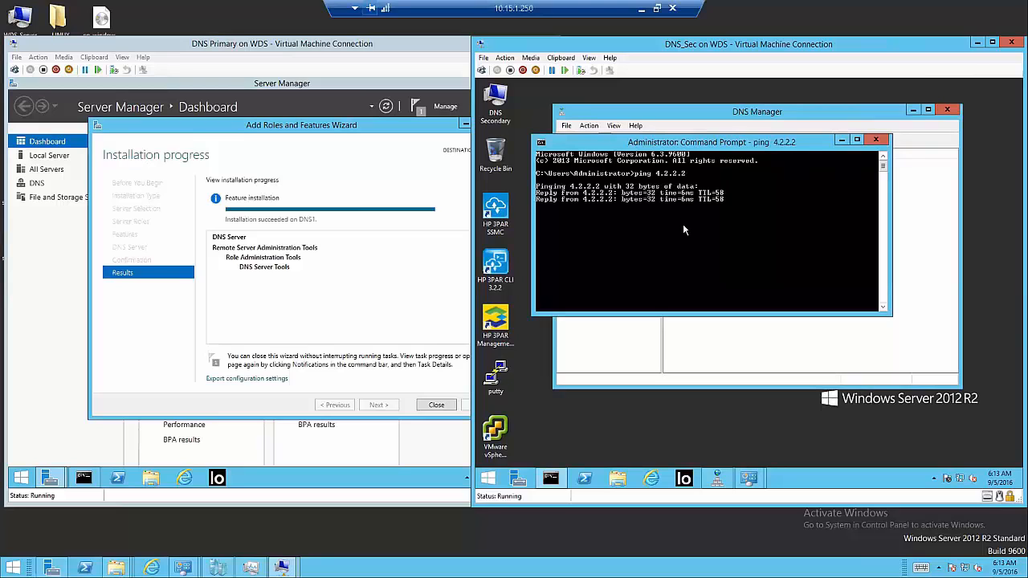
{"action": "key", "text": "ctrl+c"}
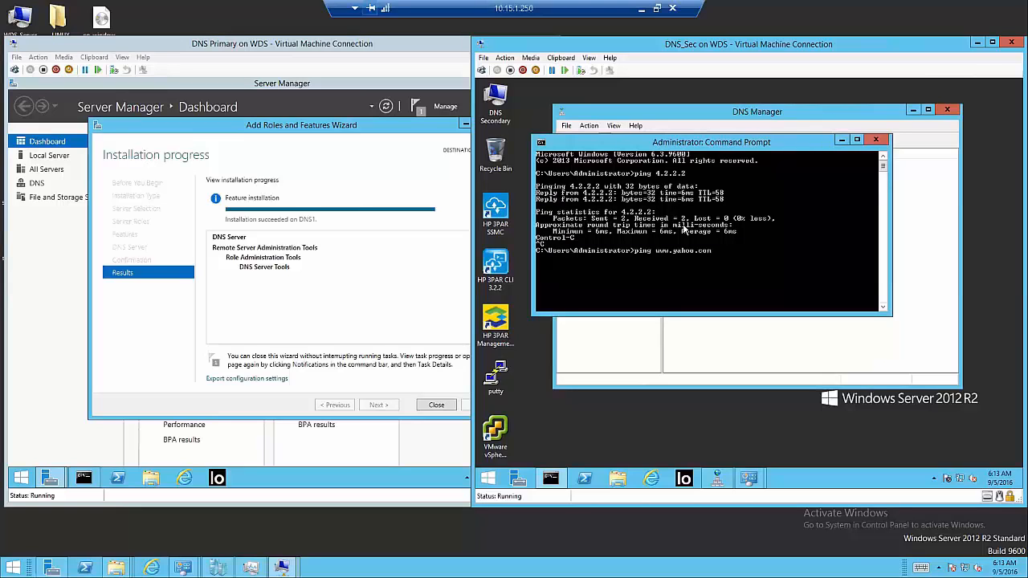
{"action": "key", "text": "Return"}
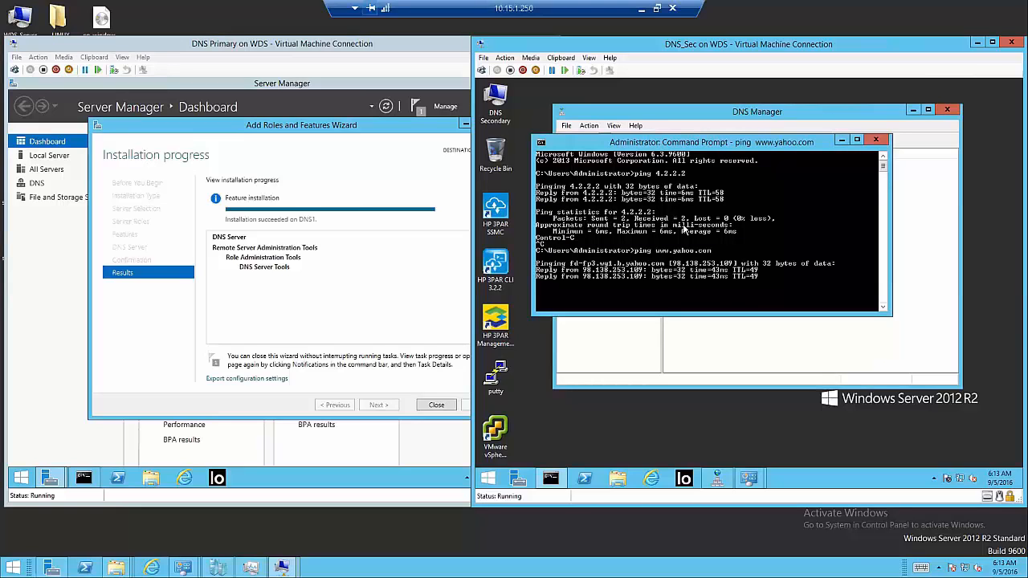
{"action": "key", "text": "ctrl+c"}
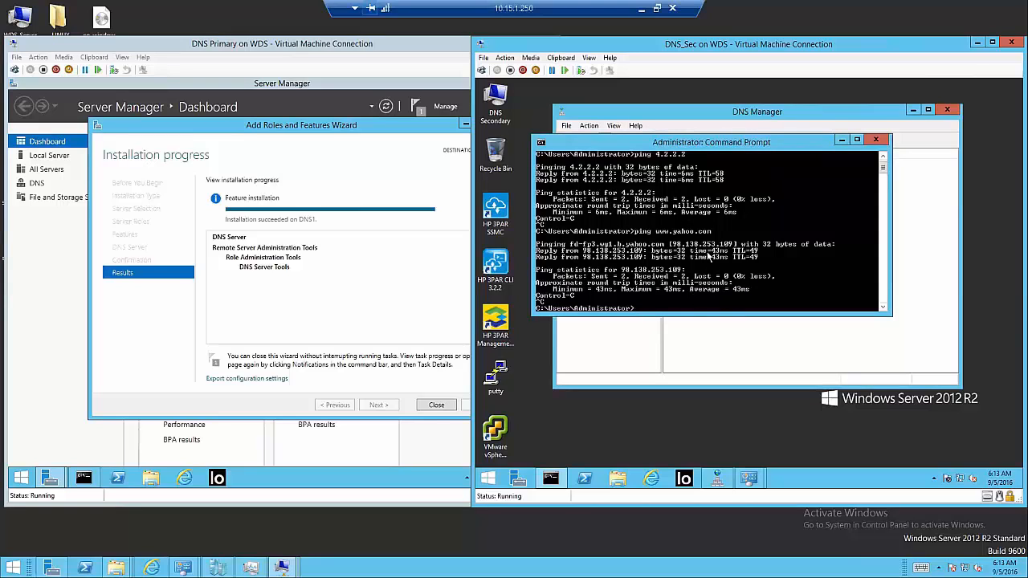
{"action": "left_click", "coordinate": [876, 140]}
{"action": "left_click", "coordinate": [948, 110]}
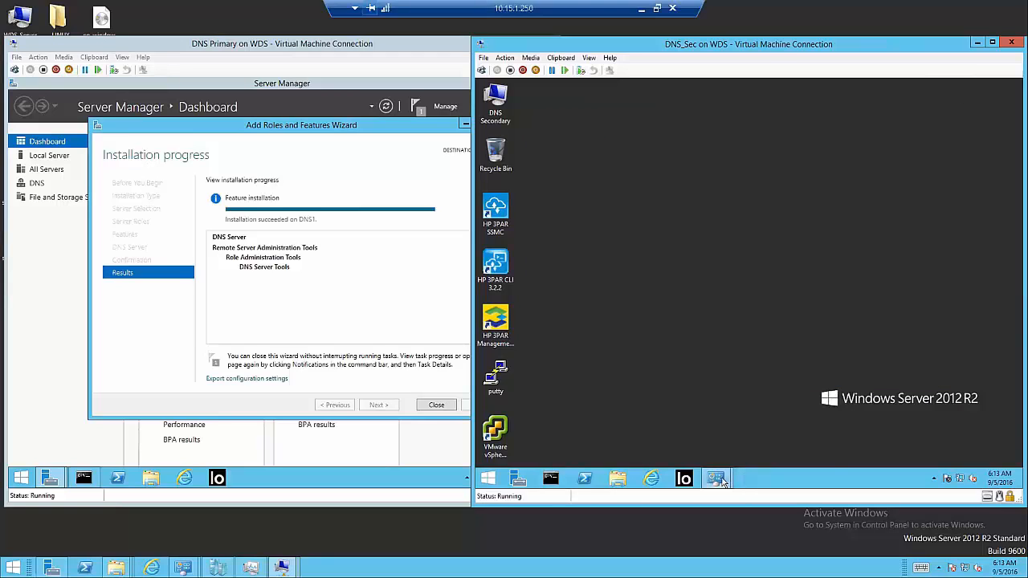
Step: Check Ethernet 9's IPv4 address and DNS server settings on DNS_Sec, and close its dialogs and the Network Connections window
{"action": "mouse_move", "coordinate": [719, 480]}
{"action": "left_click", "coordinate": [764, 419]}
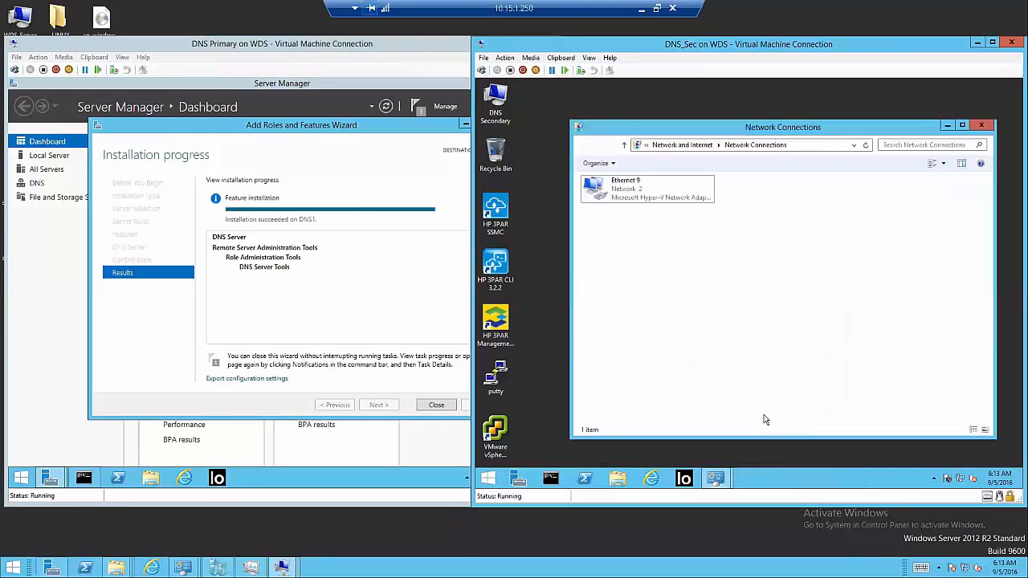
{"action": "left_click", "coordinate": [631, 185]}
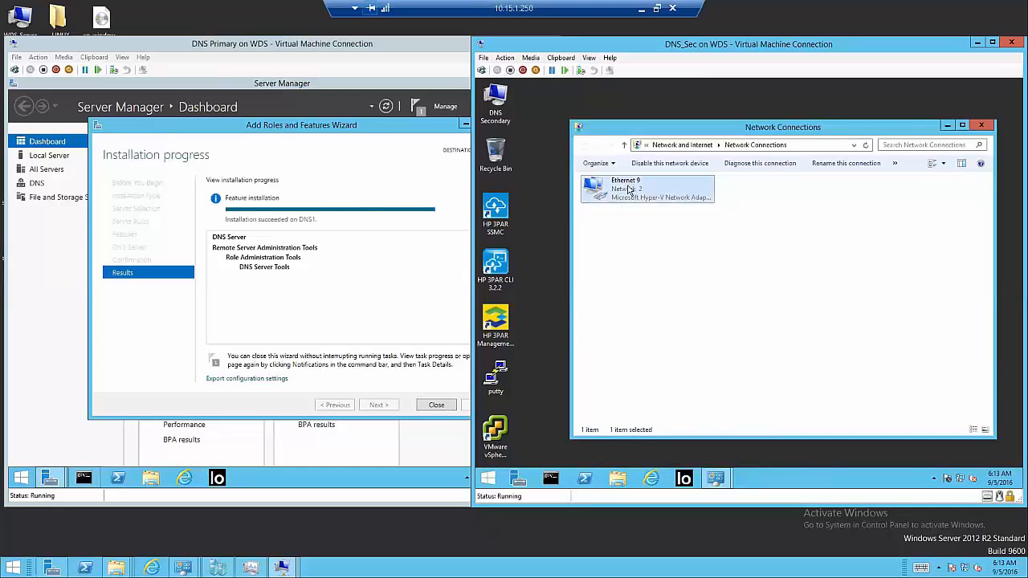
{"action": "right_click", "coordinate": [631, 186]}
{"action": "left_click", "coordinate": [665, 280]}
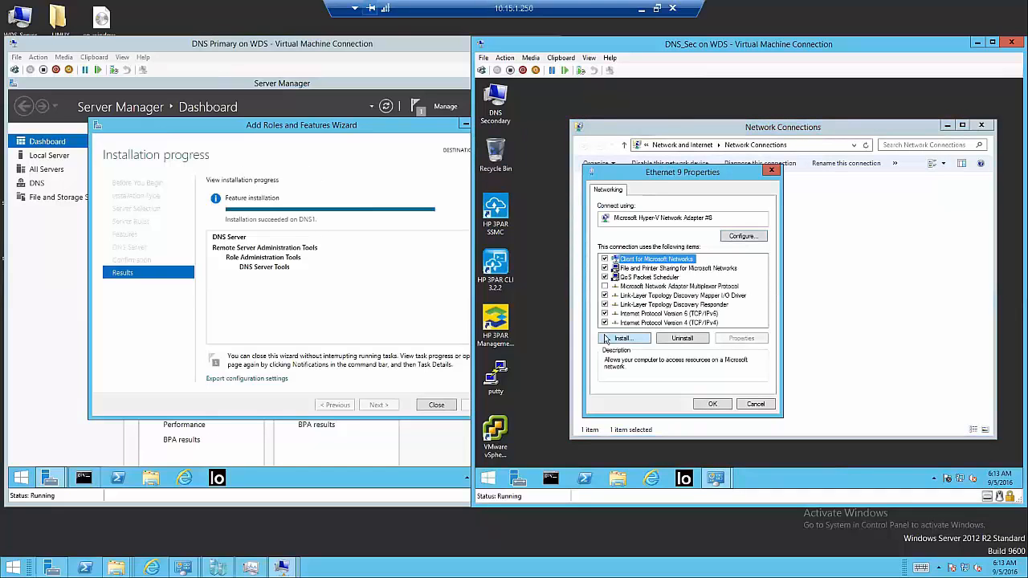
{"action": "double_click", "coordinate": [683, 322]}
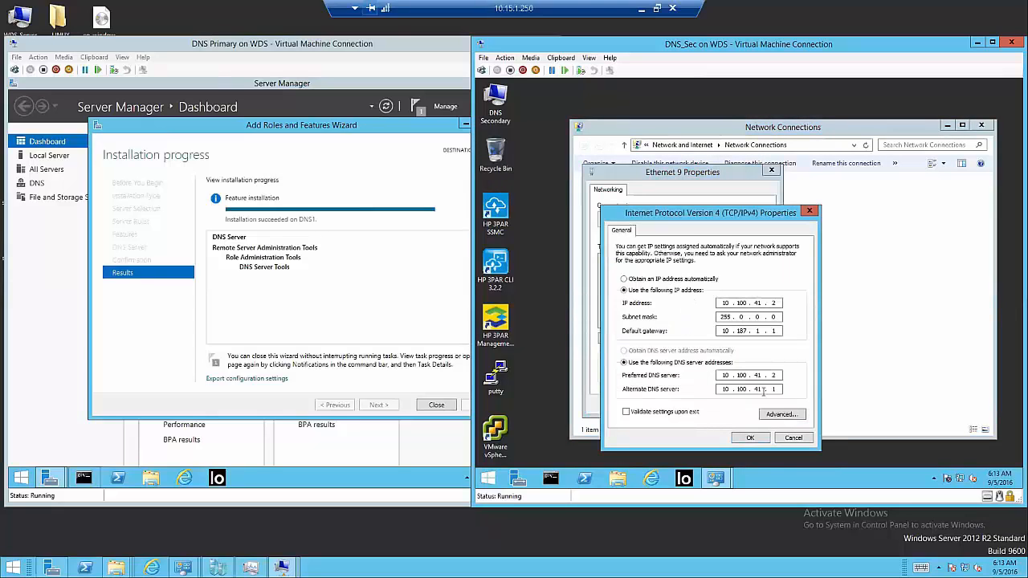
{"action": "left_click", "coordinate": [755, 438]}
{"action": "left_click", "coordinate": [756, 405]}
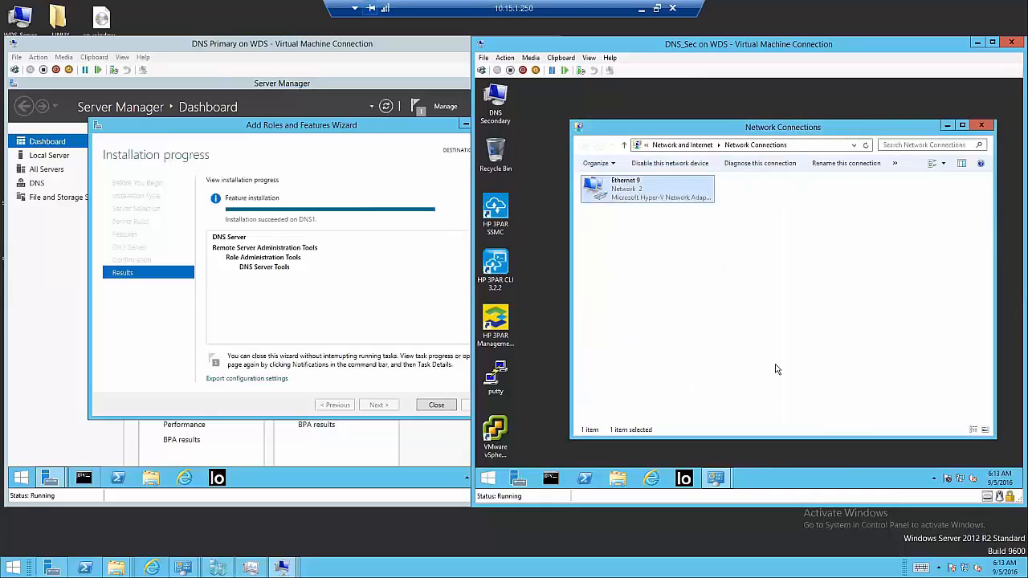
{"action": "left_click", "coordinate": [982, 125]}
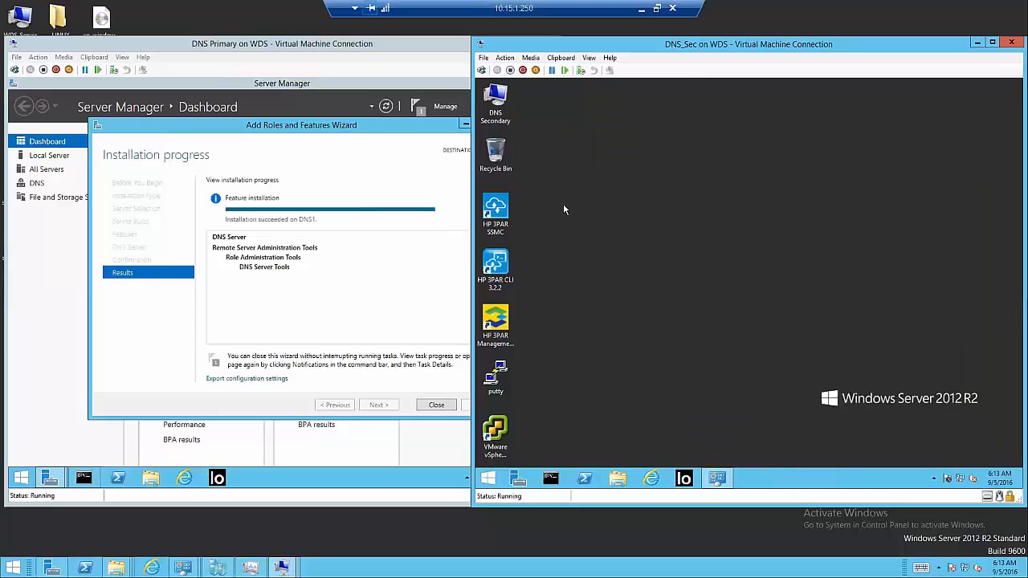
Step: Switch back to DNS Primary and close the role installation wizard and Server Manager
{"action": "left_click", "coordinate": [436, 405]}
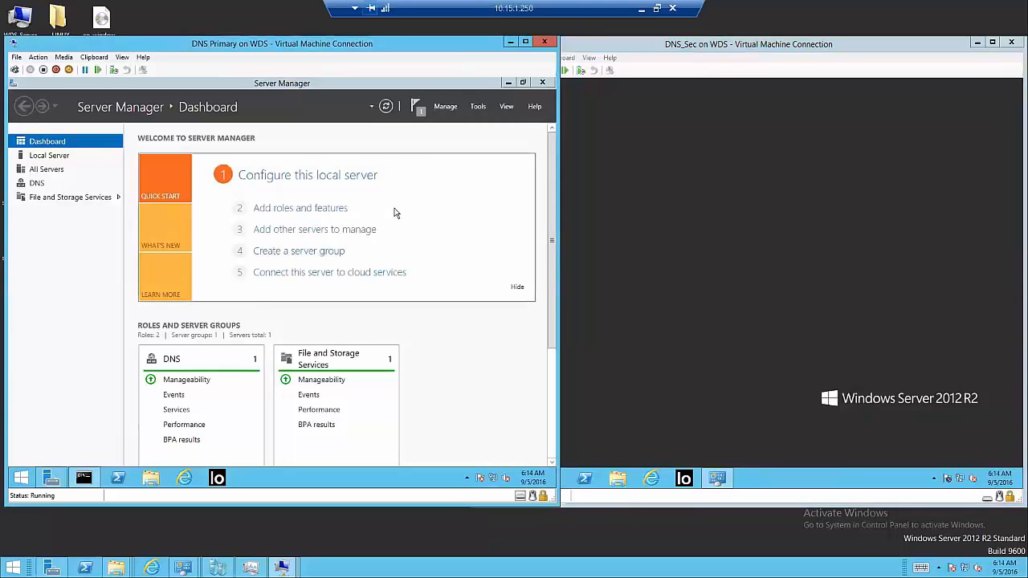
{"action": "left_click", "coordinate": [541, 83]}
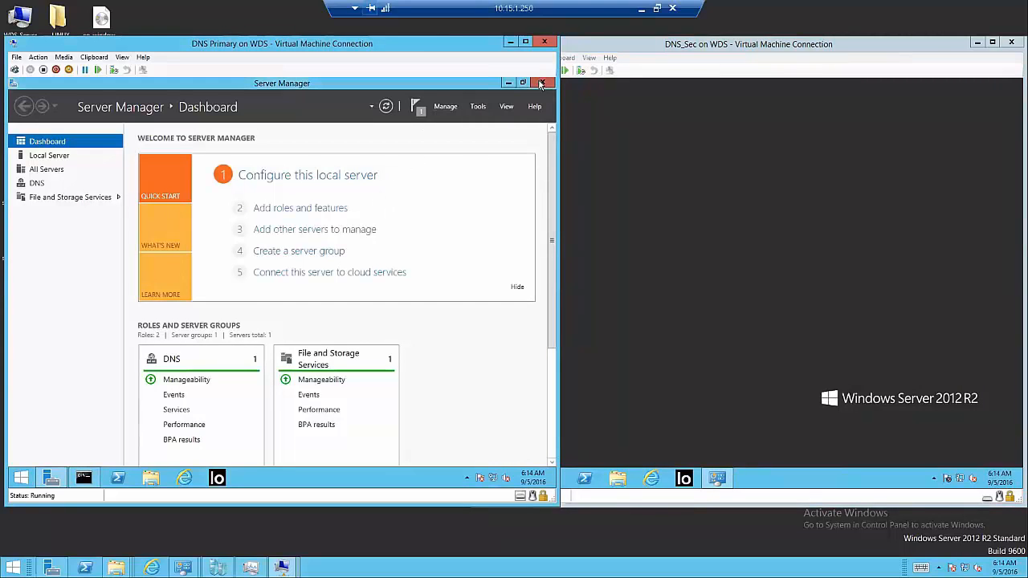
{"action": "left_click", "coordinate": [542, 84]}
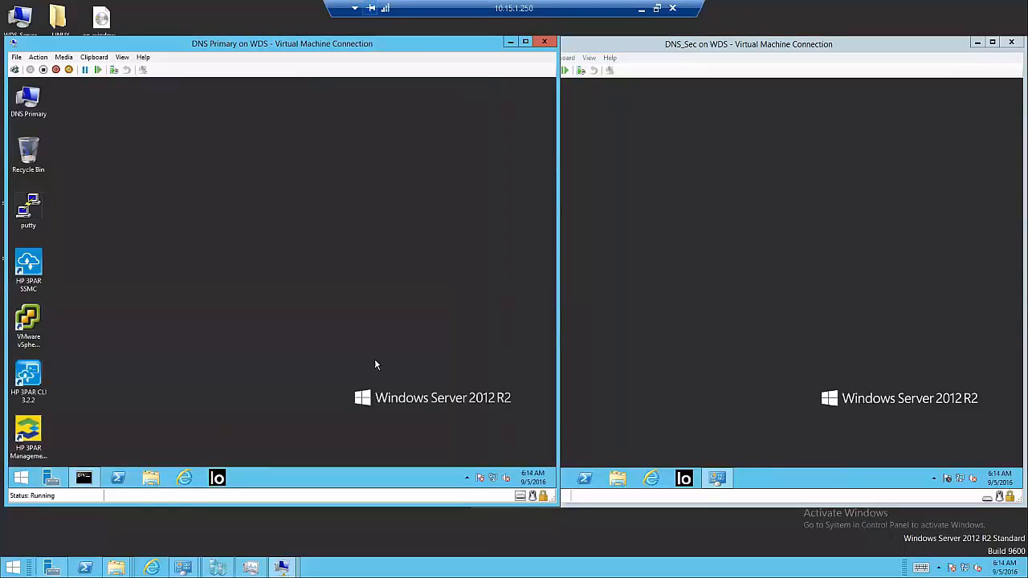
{"action": "right_click", "coordinate": [32, 479]}
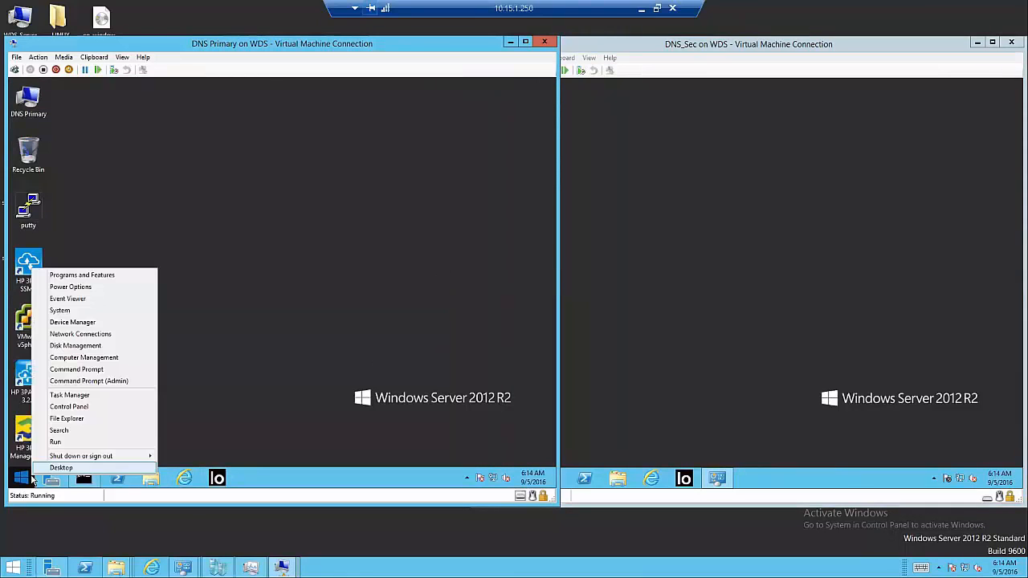
{"action": "left_click", "coordinate": [67, 432]}
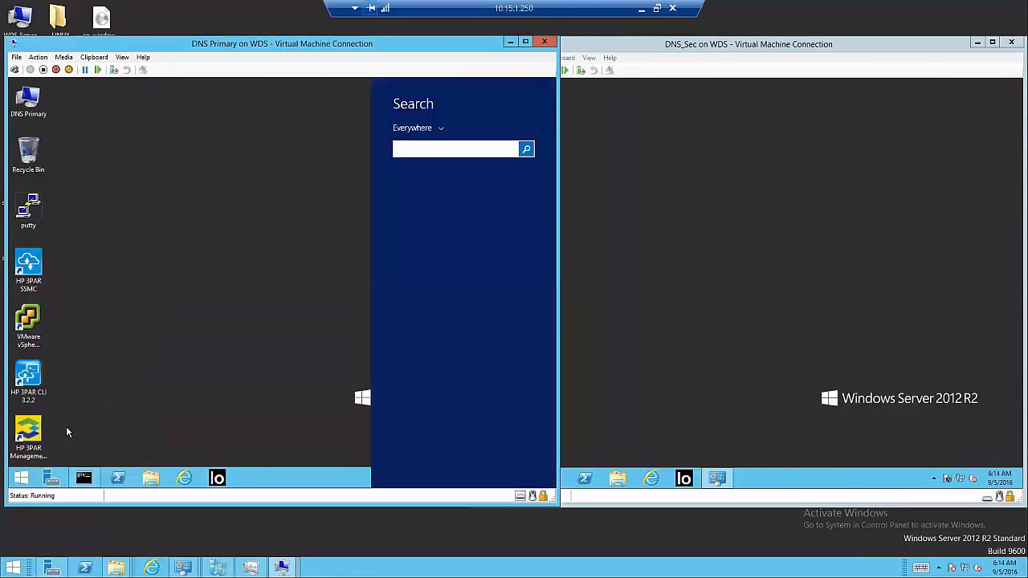
{"action": "type", "text": "dns"}
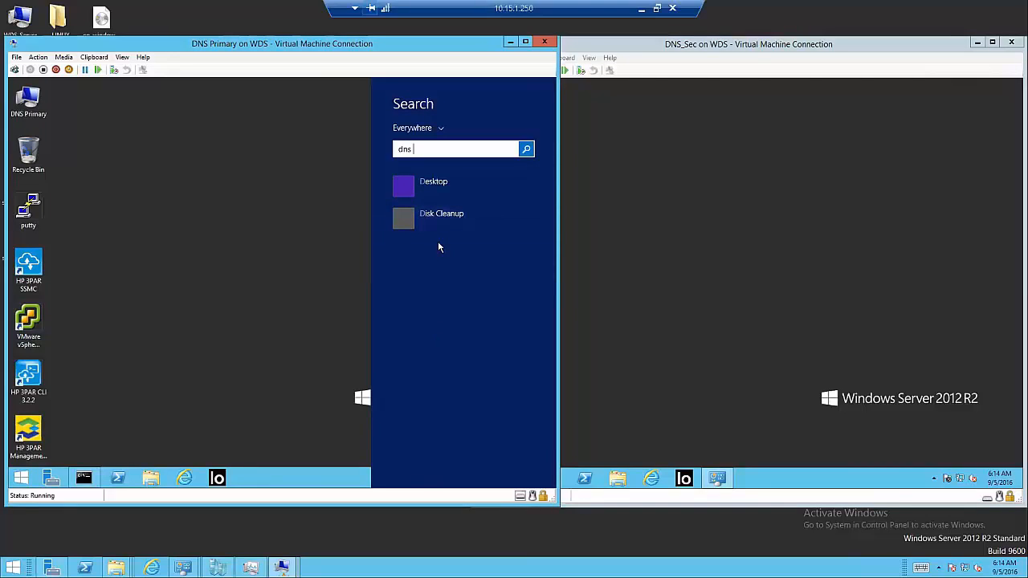
{"action": "type", "text": "ser"}
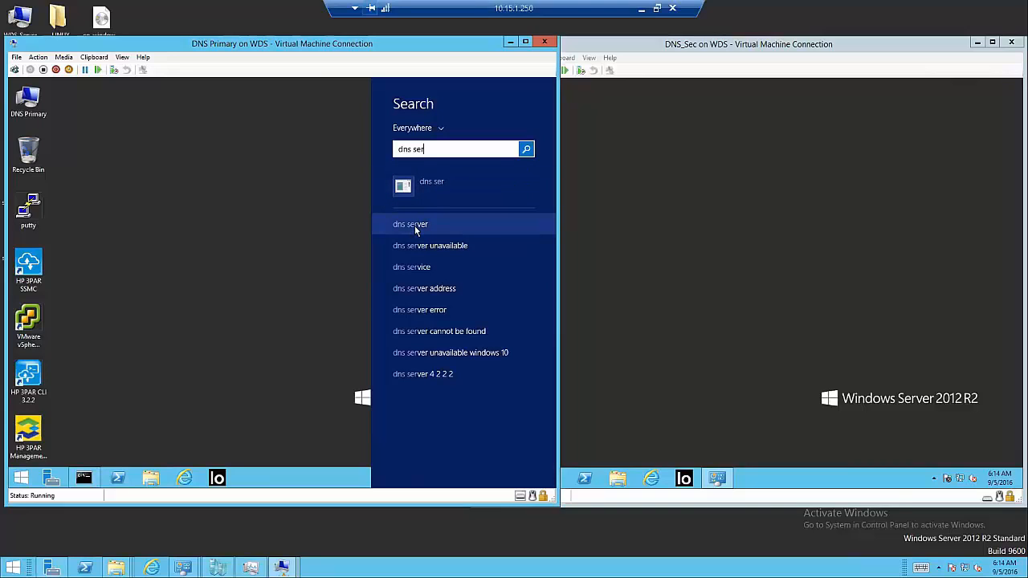
{"action": "right_click", "coordinate": [425, 188]}
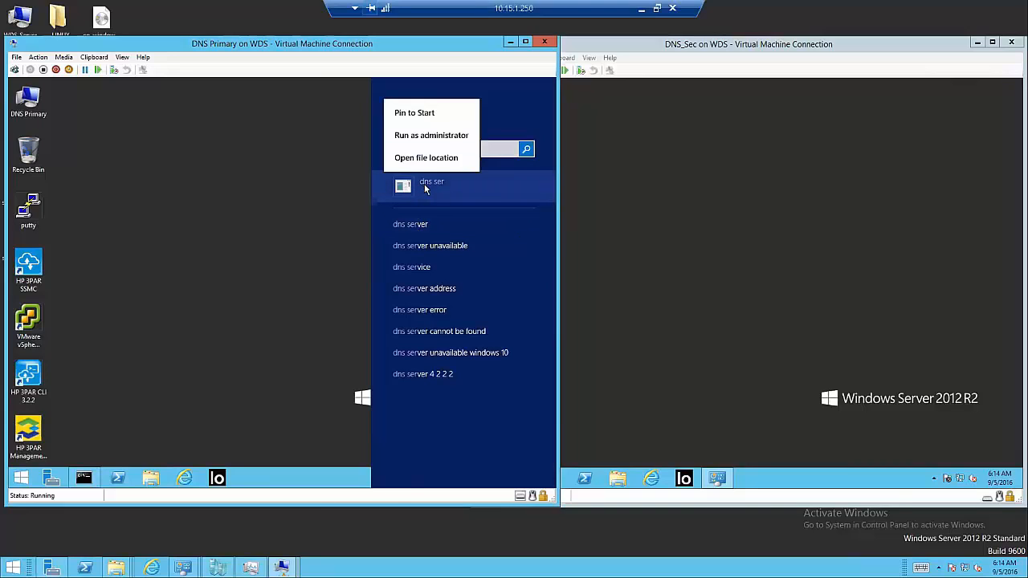
{"action": "left_click", "coordinate": [432, 135]}
{"action": "left_click", "coordinate": [52, 479]}
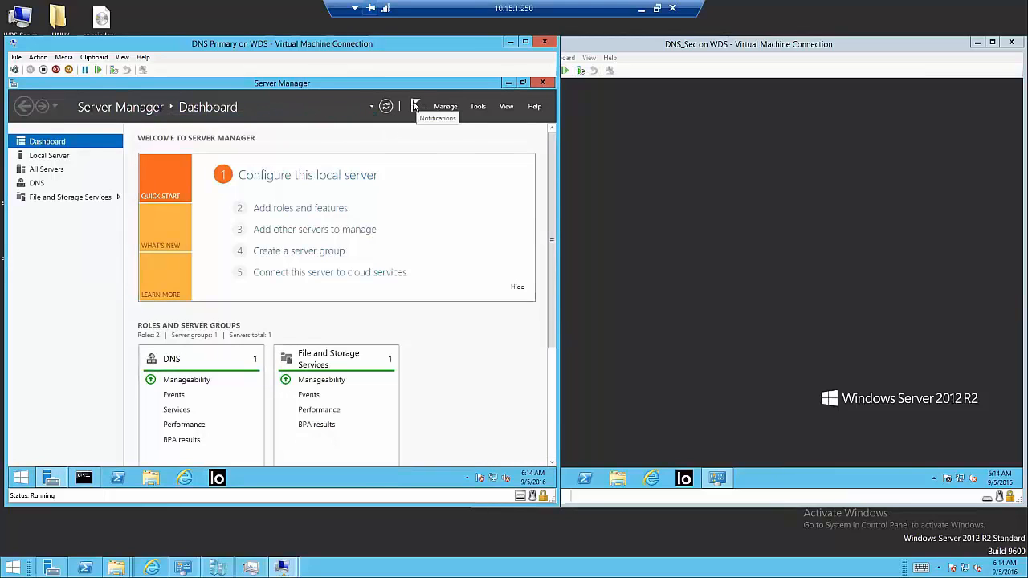
{"action": "left_click", "coordinate": [542, 83]}
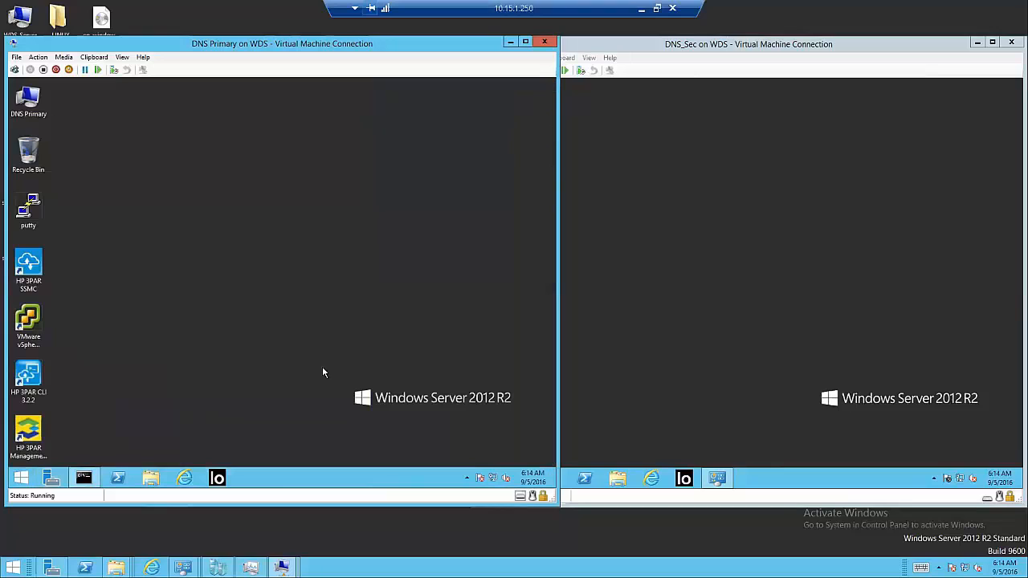
Step: Search Windows on DNS Primary for dns and pin the DNS console to the Start screen
{"action": "right_click", "coordinate": [21, 478]}
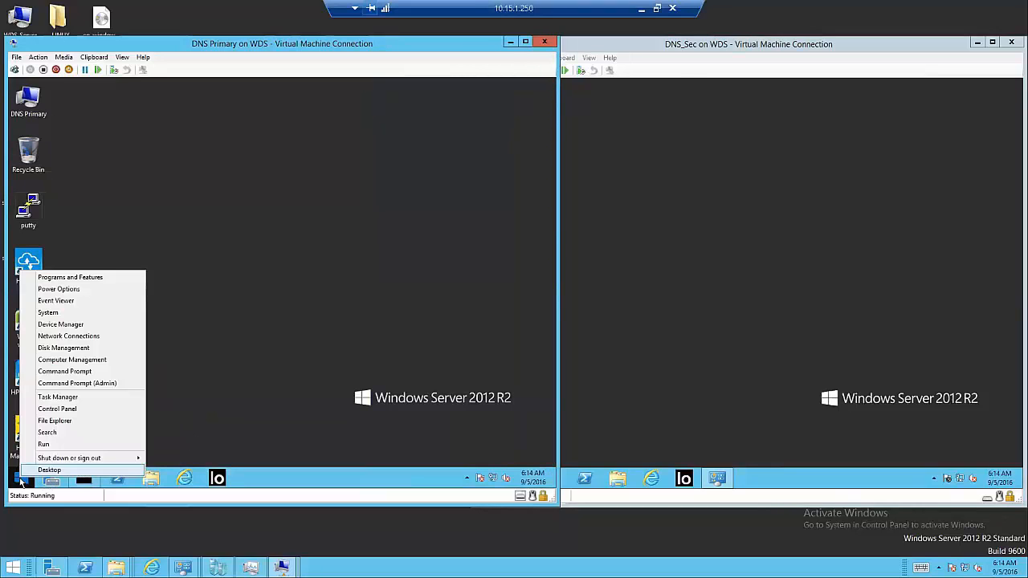
{"action": "left_click", "coordinate": [61, 432]}
{"action": "type", "text": "dns"}
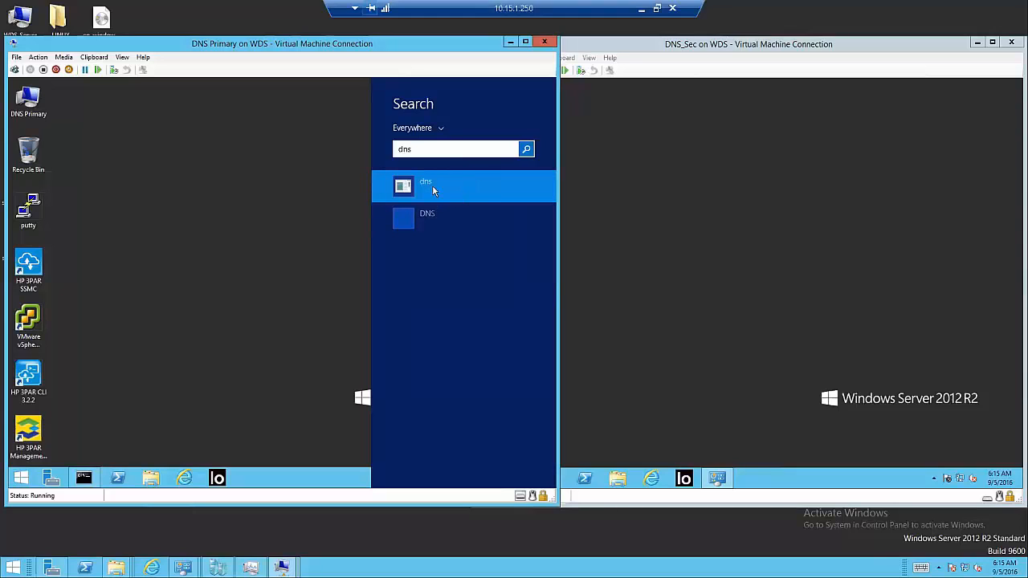
{"action": "right_click", "coordinate": [432, 185]}
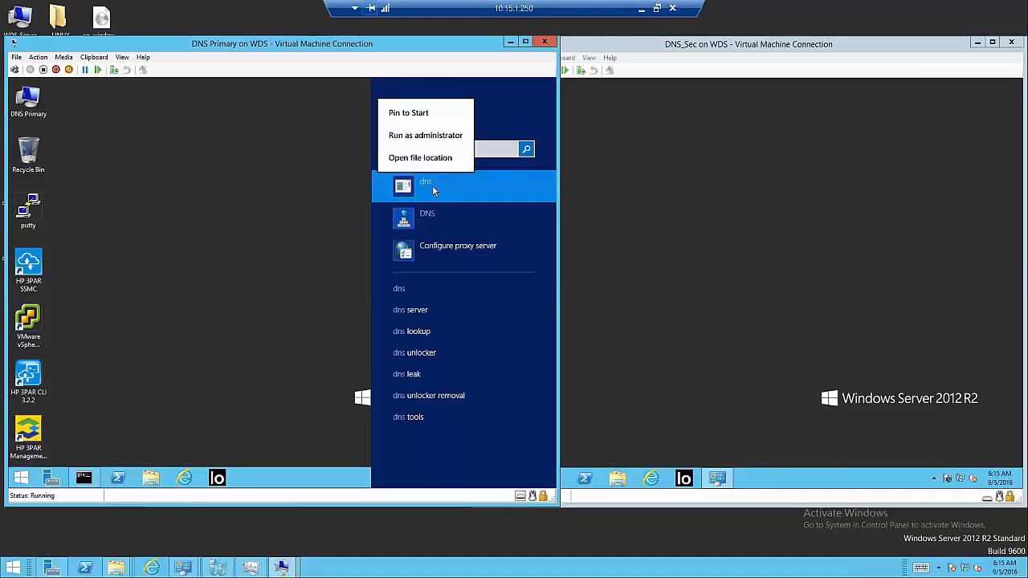
{"action": "key", "text": "Escape"}
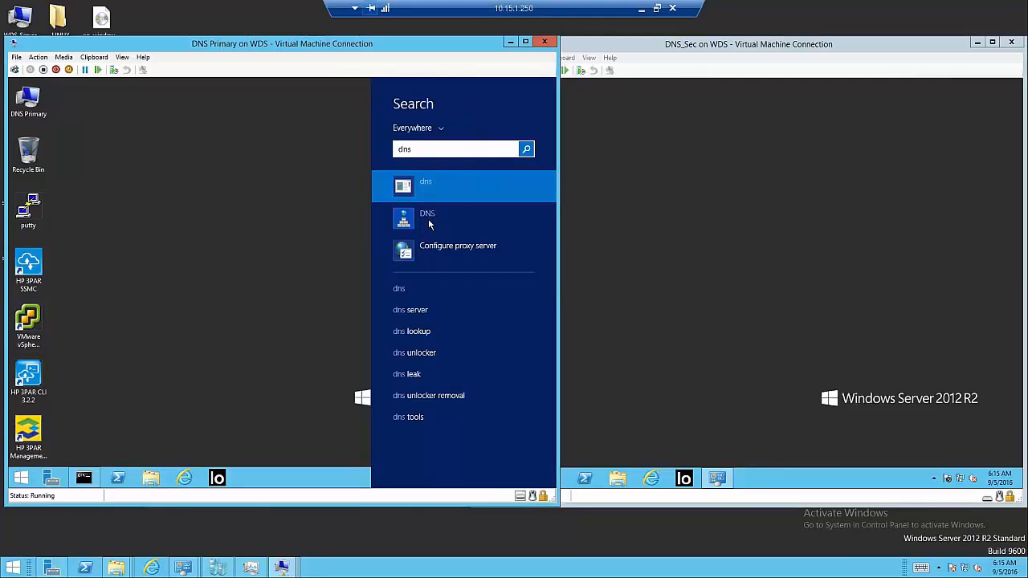
{"action": "right_click", "coordinate": [428, 218]}
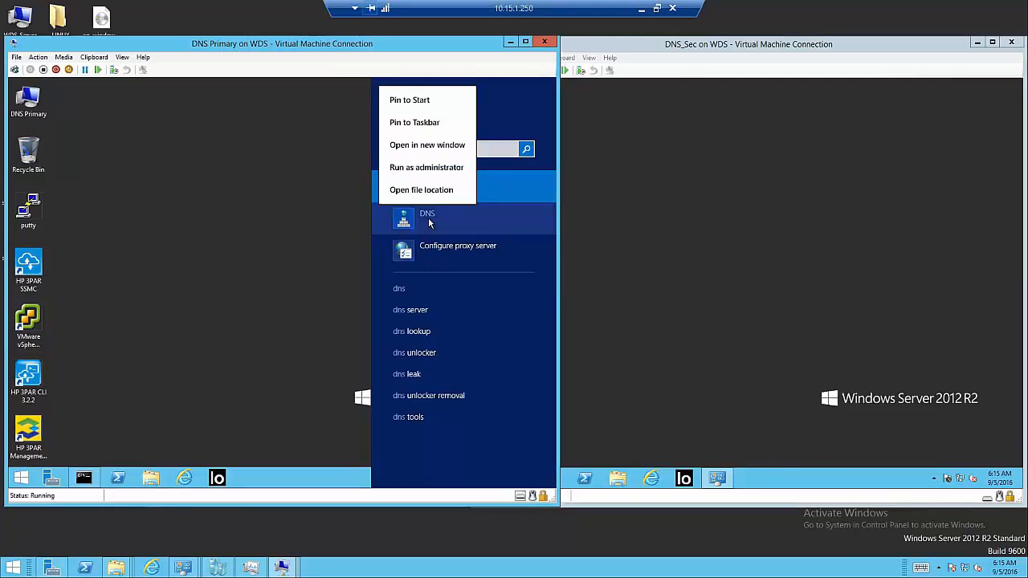
{"action": "left_click", "coordinate": [416, 102]}
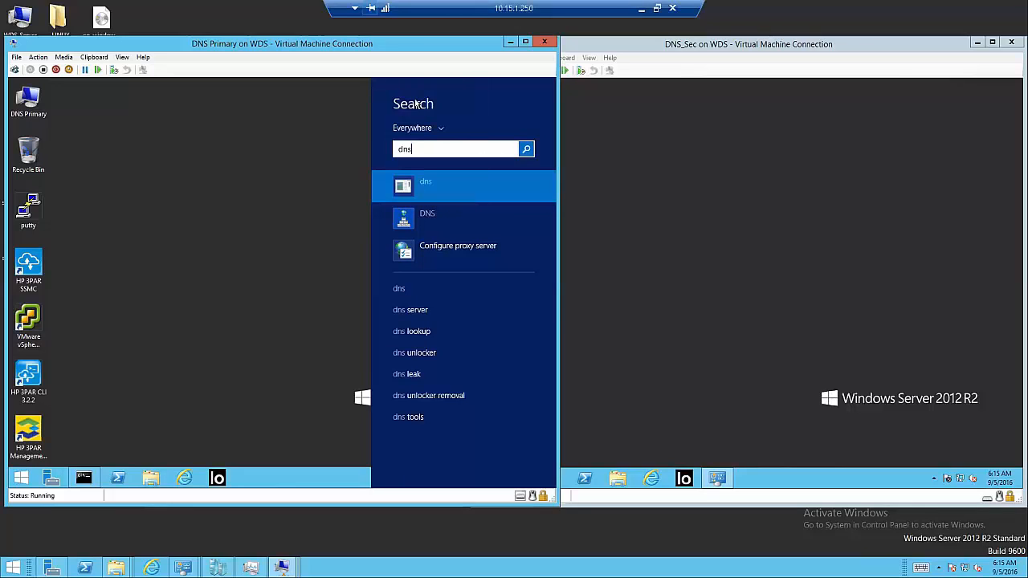
{"action": "left_click", "coordinate": [300, 187]}
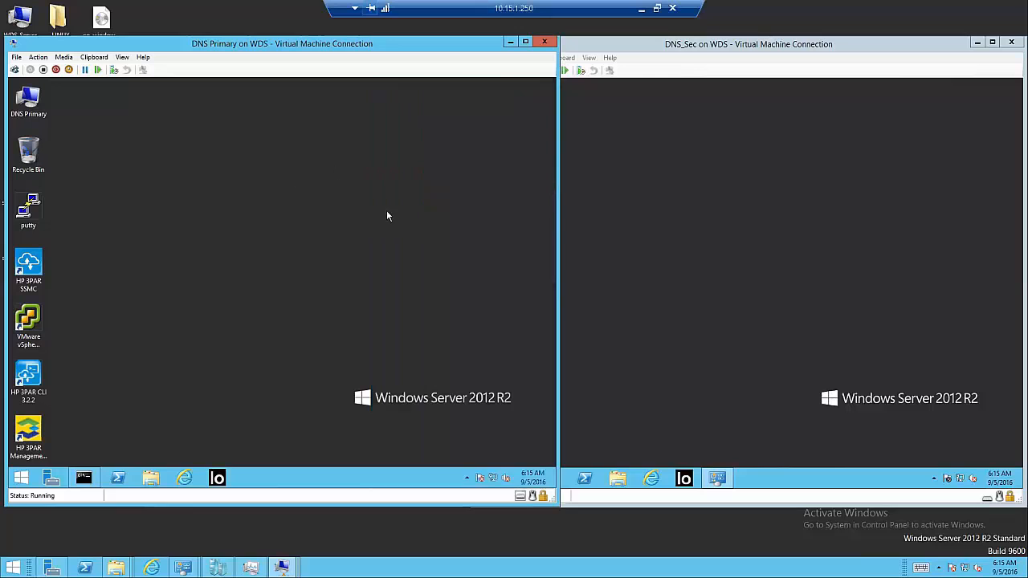
Step: Open DNS Manager from the Start screen and expand the DNS1 server
{"action": "left_click", "coordinate": [21, 478]}
{"action": "left_click", "coordinate": [330, 273]}
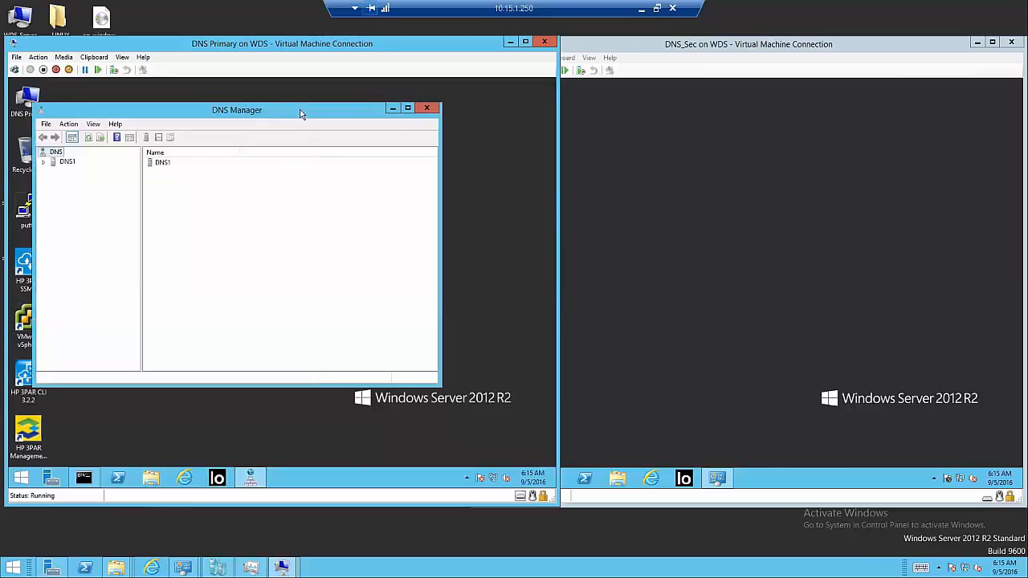
{"action": "left_click_drag", "start_coordinate": [306, 110], "coordinate": [362, 112]}
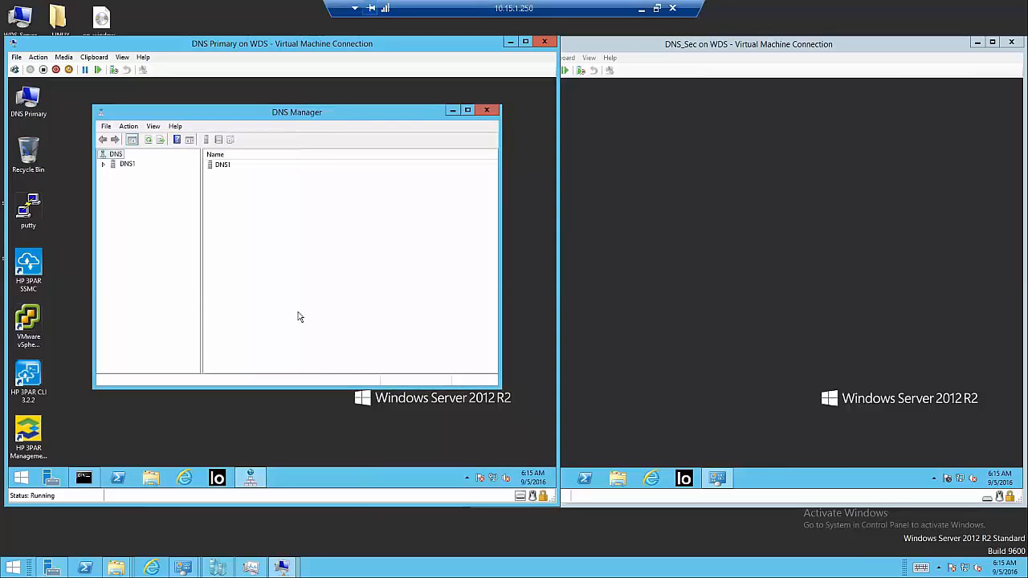
{"action": "left_click", "coordinate": [105, 166]}
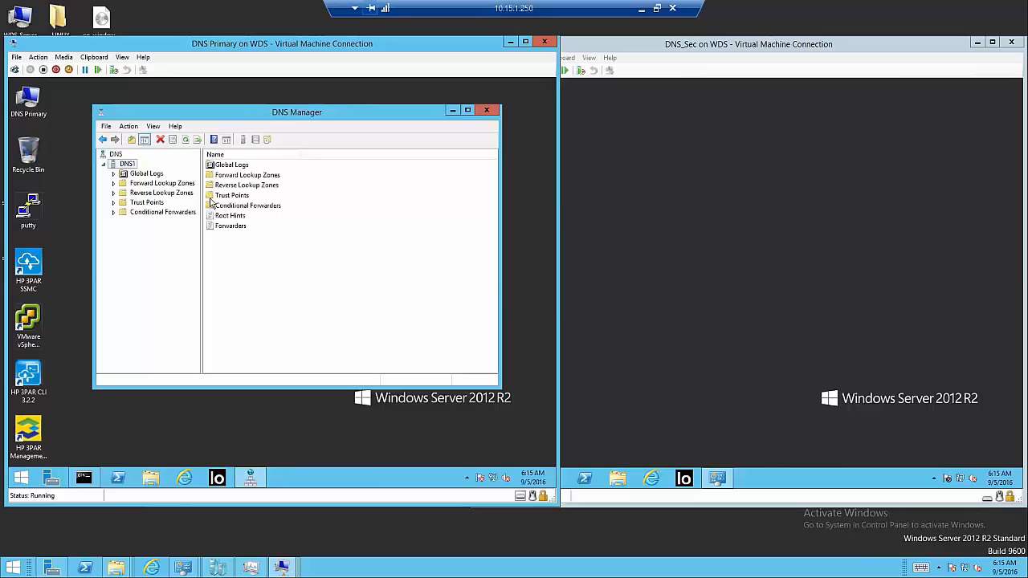
Step: Start the Configure a DNS Server wizard for DNS1 and choose to create forward and reverse lookup zones for large networks
{"action": "right_click", "coordinate": [129, 166]}
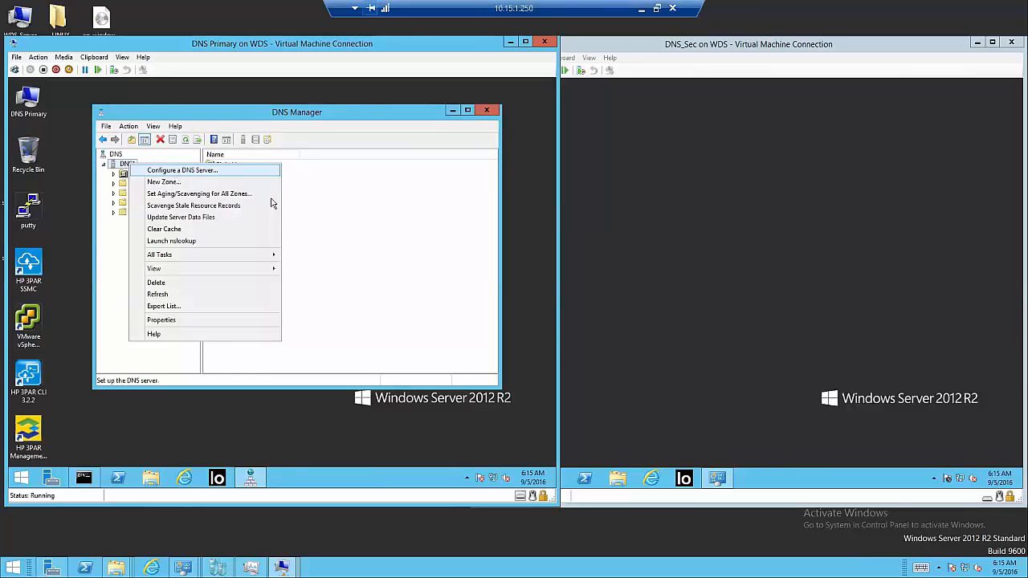
{"action": "left_click", "coordinate": [305, 209]}
{"action": "right_click", "coordinate": [125, 166]}
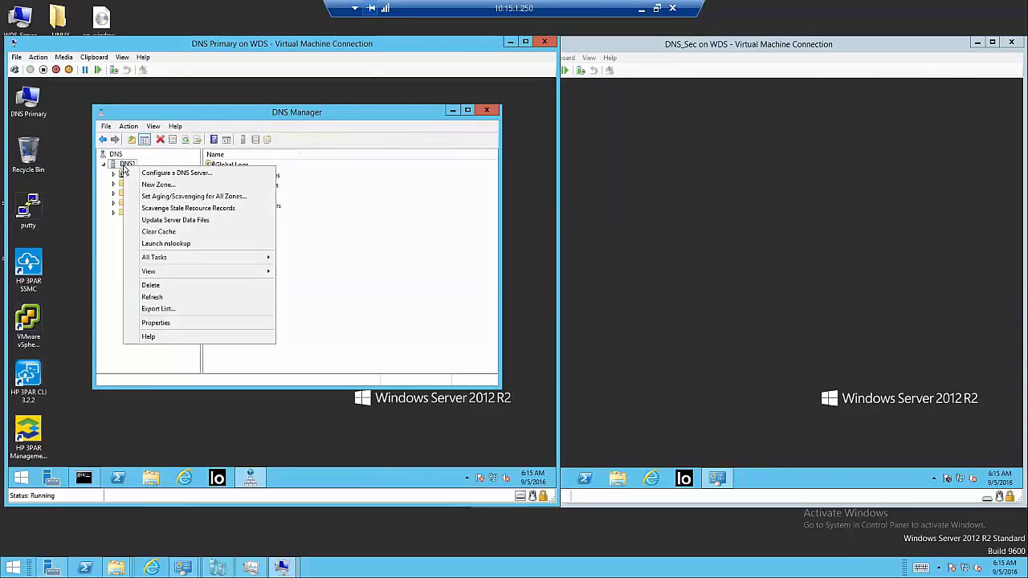
{"action": "left_click", "coordinate": [188, 176]}
{"action": "left_click_drag", "start_coordinate": [271, 127], "coordinate": [405, 250]}
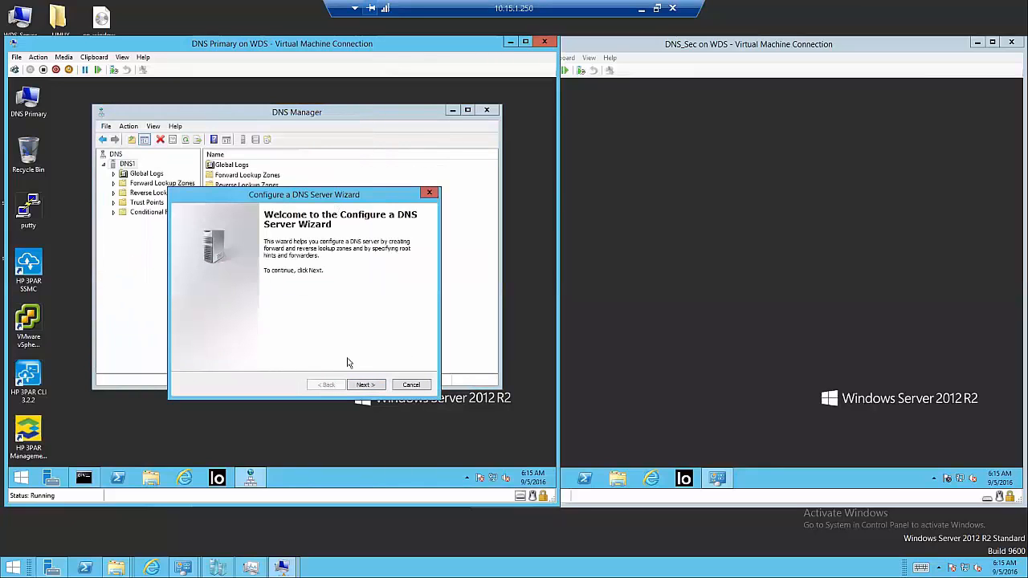
{"action": "left_click", "coordinate": [365, 385]}
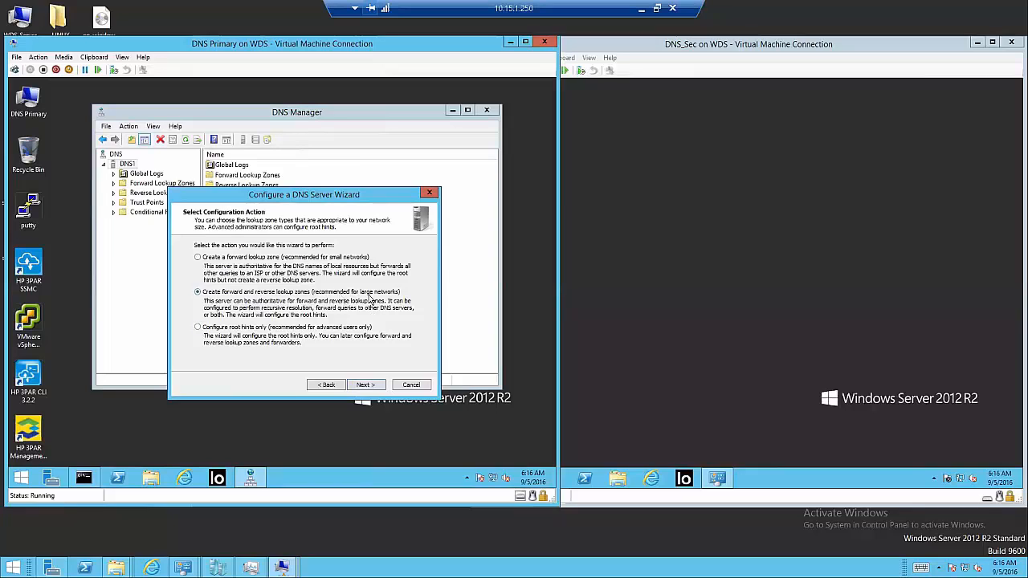
{"action": "left_click", "coordinate": [372, 388]}
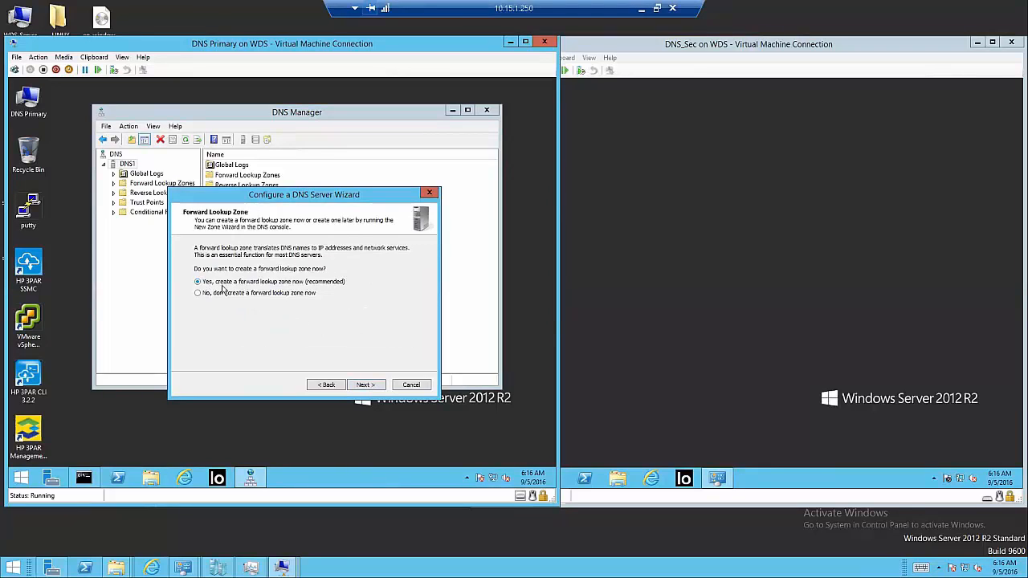
Step: Create the primary forward lookup zone testdns.com with new zone file testdns.com.dns, allowing both nonsecure and secure dynamic updates
{"action": "left_click", "coordinate": [363, 384]}
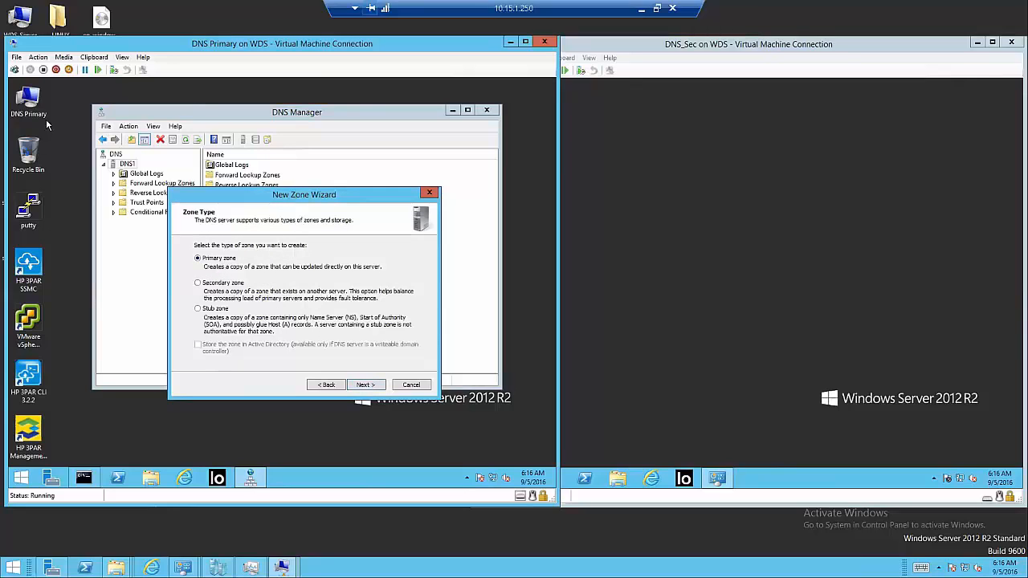
{"action": "left_click", "coordinate": [366, 386]}
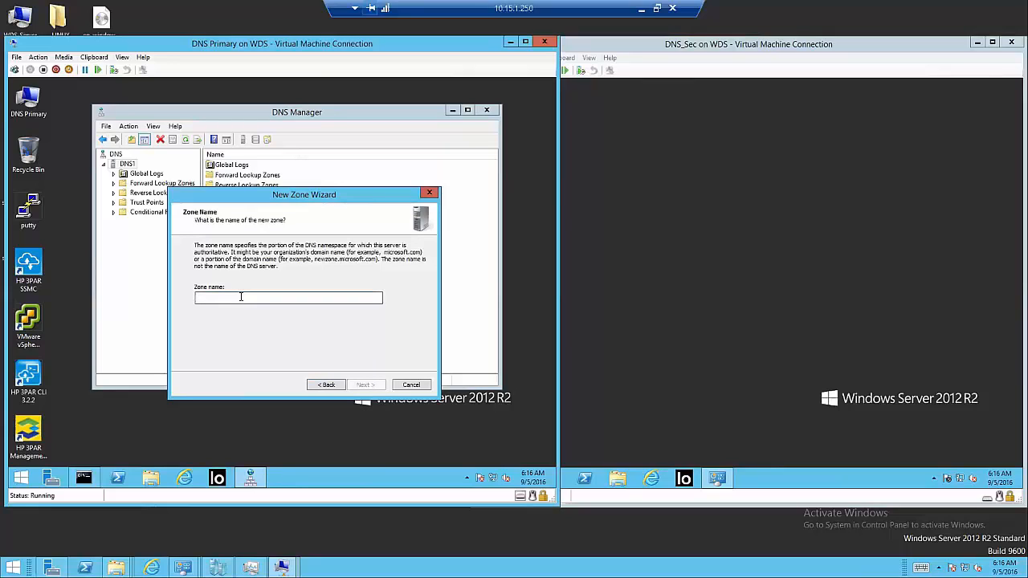
{"action": "type", "text": "a"}
{"action": "key", "text": "BackSpace"}
{"action": "type", "text": "testzone.com"}
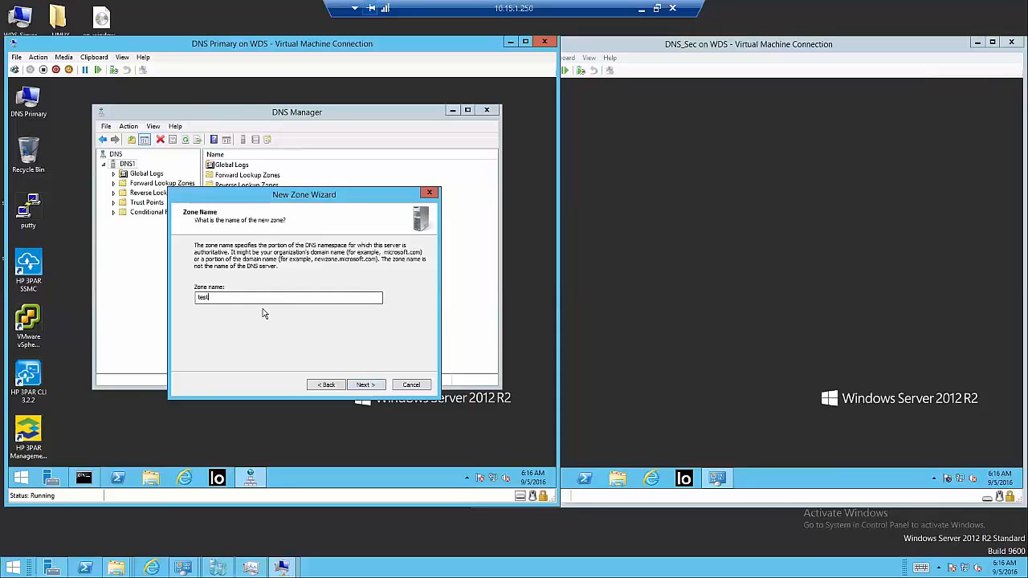
{"action": "type", "text": "c"}
{"action": "left_click", "coordinate": [361, 387]}
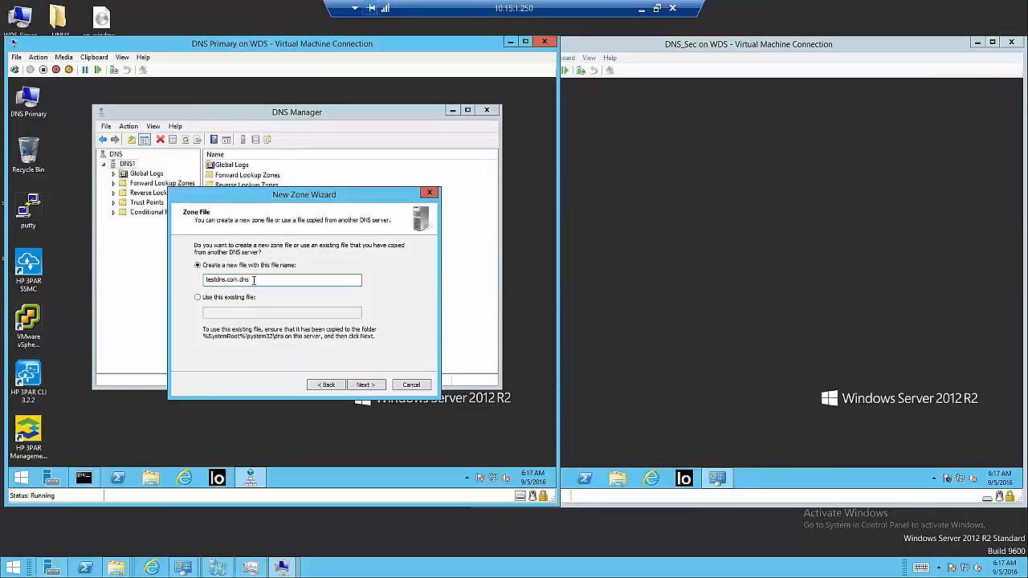
{"action": "left_click", "coordinate": [365, 385]}
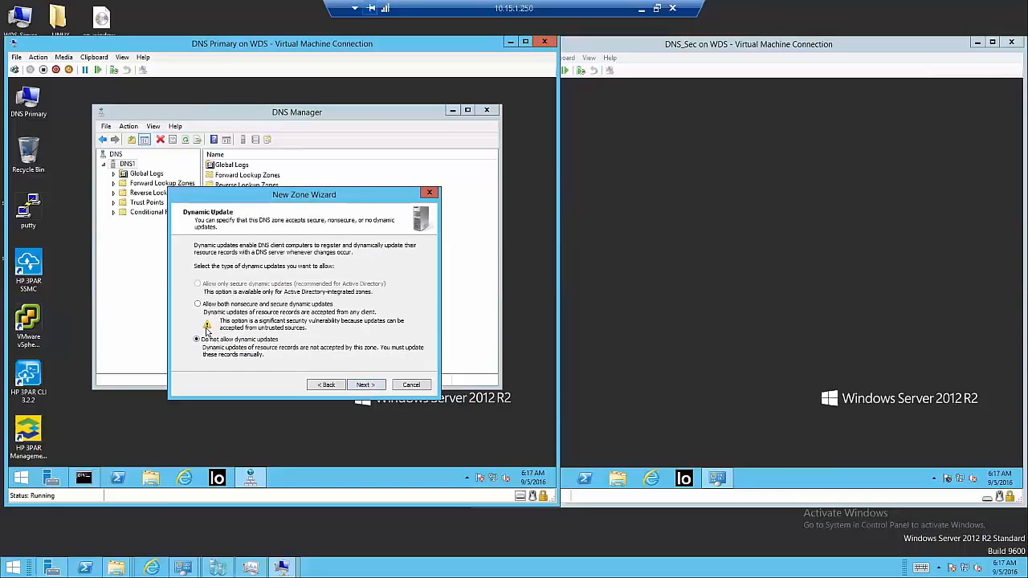
{"action": "left_click", "coordinate": [204, 308]}
{"action": "left_click", "coordinate": [363, 387]}
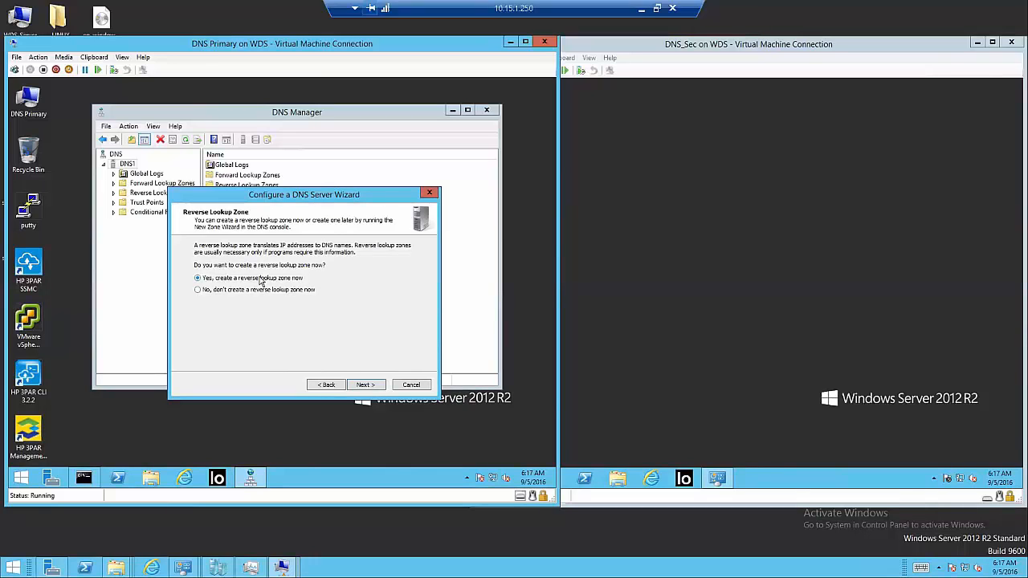
Step: Choose to create a primary IPv4 reverse lookup zone and enter the network ID 10
{"action": "left_click", "coordinate": [364, 385]}
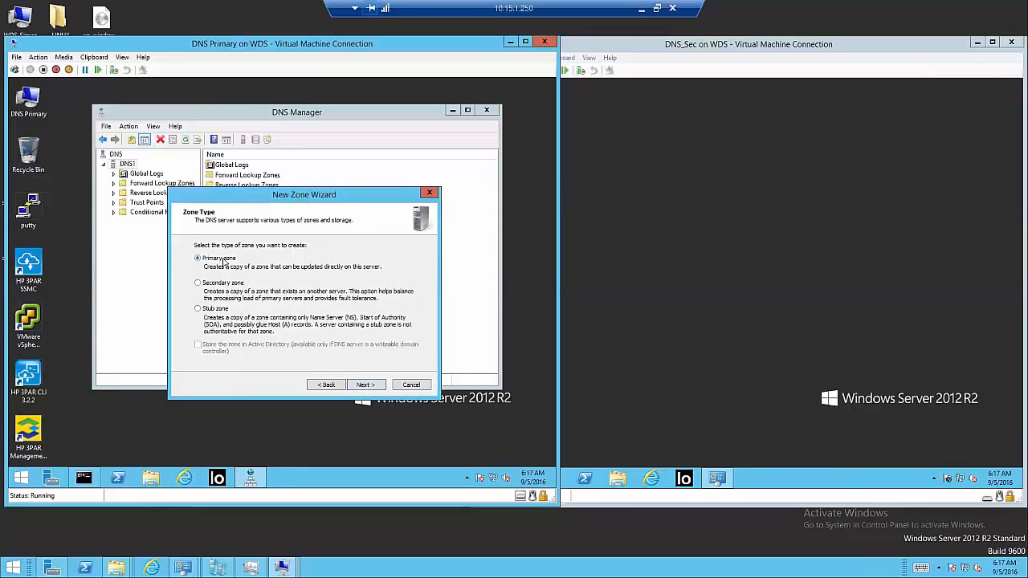
{"action": "left_click", "coordinate": [363, 386]}
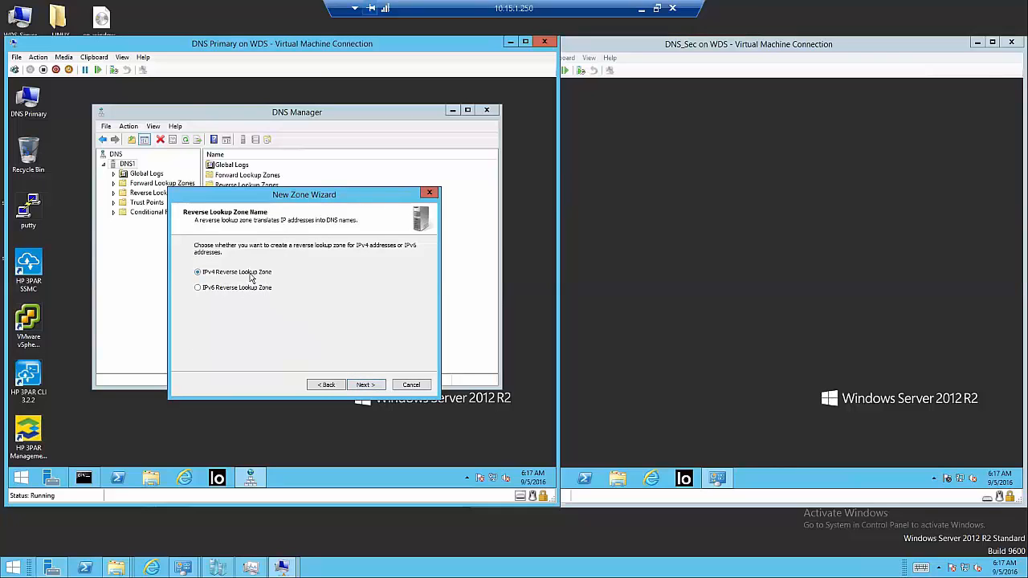
{"action": "left_click", "coordinate": [364, 386]}
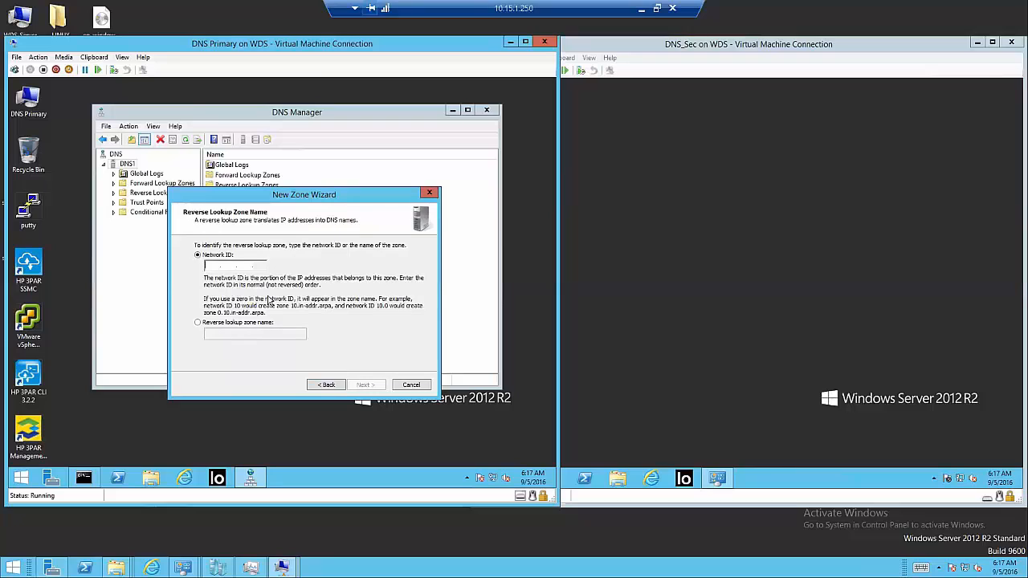
{"action": "type", "text": "10"}
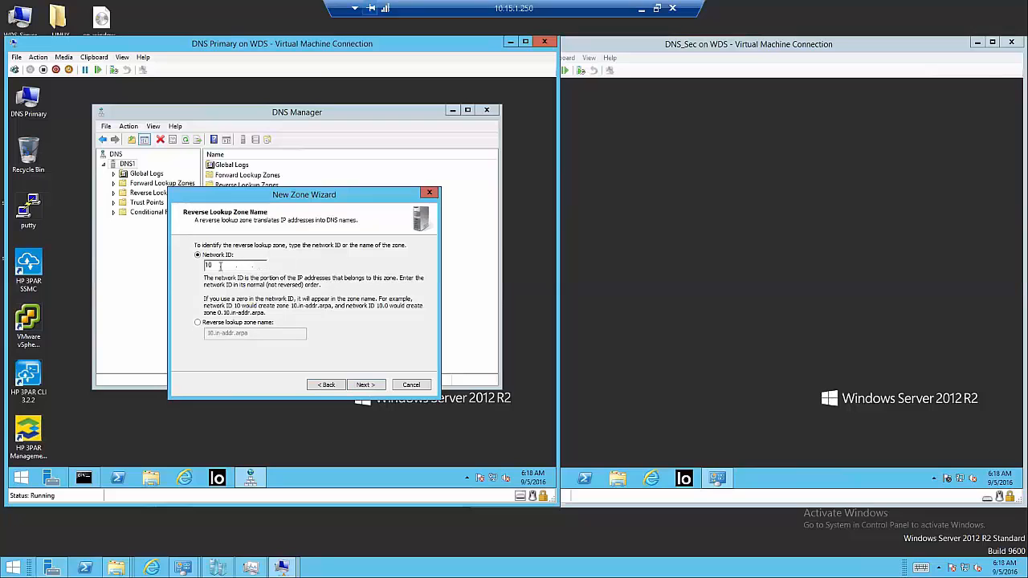
{"action": "type", "text": "0"}
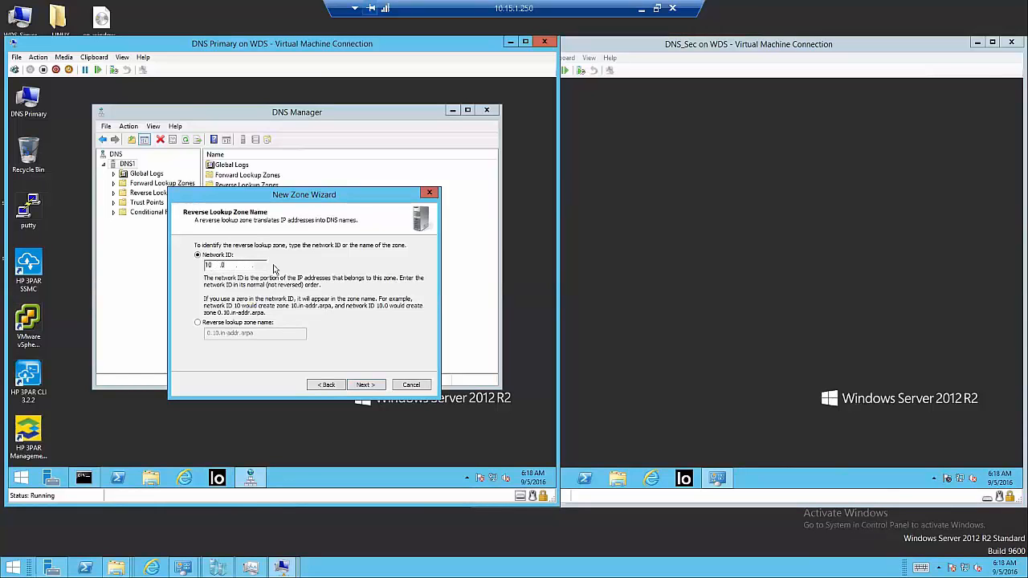
{"action": "left_click", "coordinate": [363, 386]}
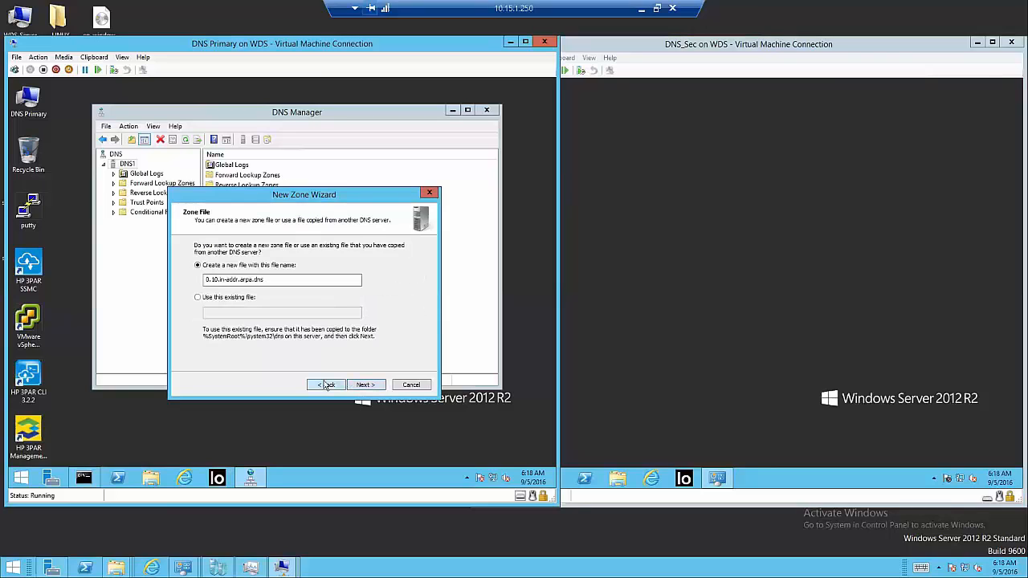
{"action": "left_click", "coordinate": [326, 385]}
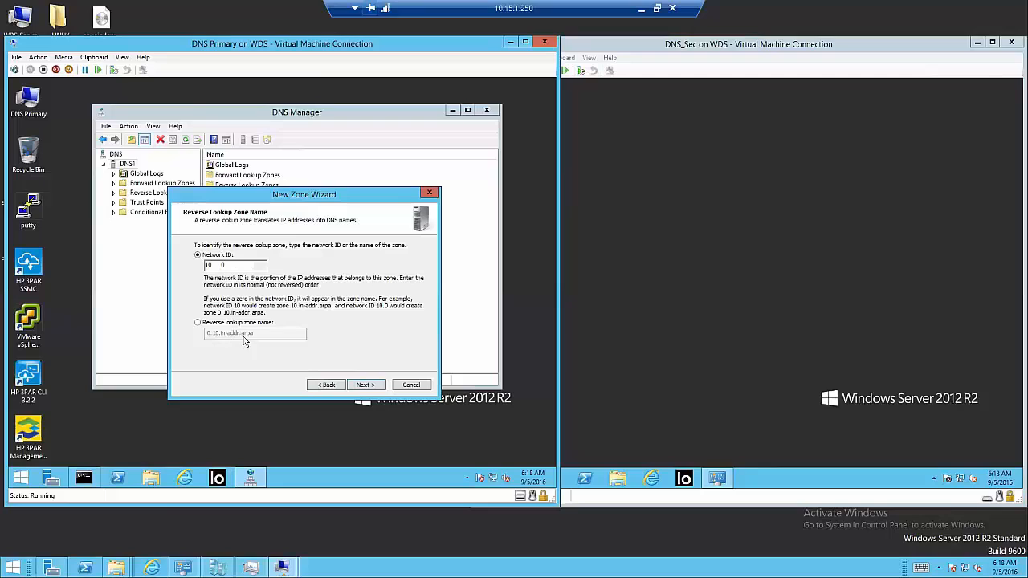
{"action": "key", "text": "BackSpace"}
Step: Create the reverse zone with new zone file 10.in-addr.arpa.dns, allowing both nonsecure and secure dynamic updates
{"action": "left_click", "coordinate": [364, 387]}
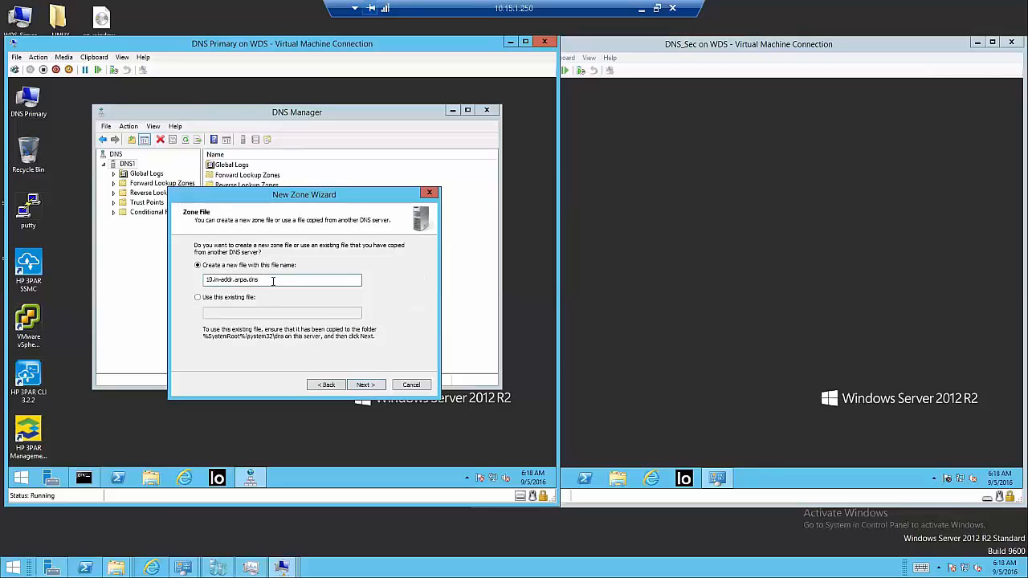
{"action": "left_click_drag", "start_coordinate": [264, 284], "coordinate": [196, 284]}
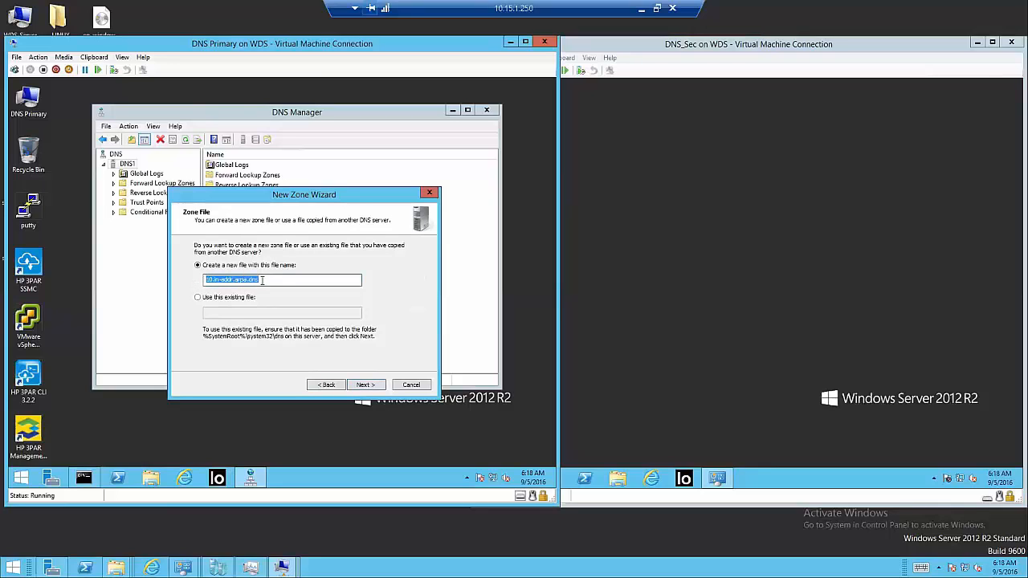
{"action": "left_click", "coordinate": [278, 278]}
{"action": "left_click", "coordinate": [364, 384]}
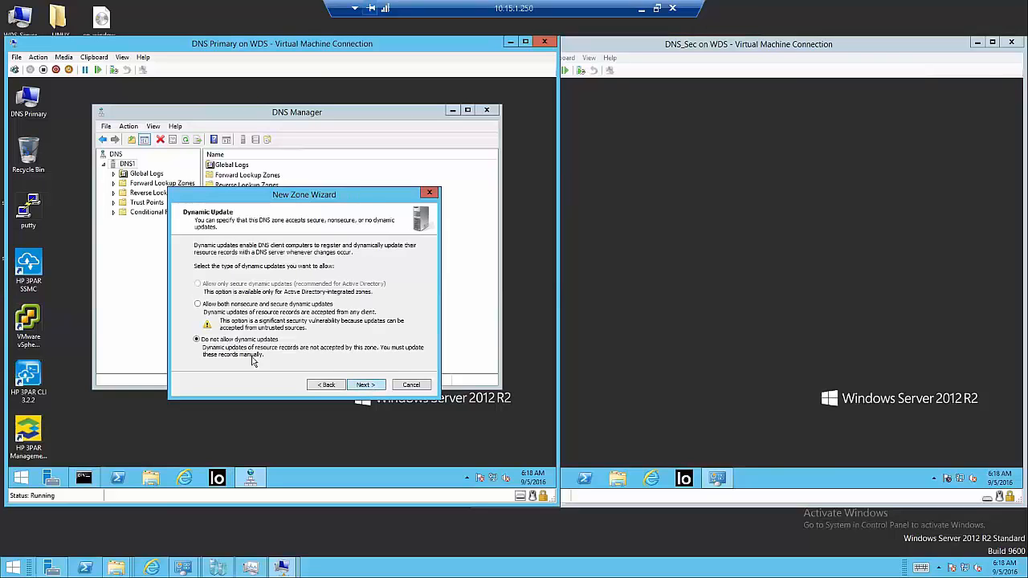
{"action": "left_click", "coordinate": [224, 309]}
{"action": "left_click", "coordinate": [363, 385]}
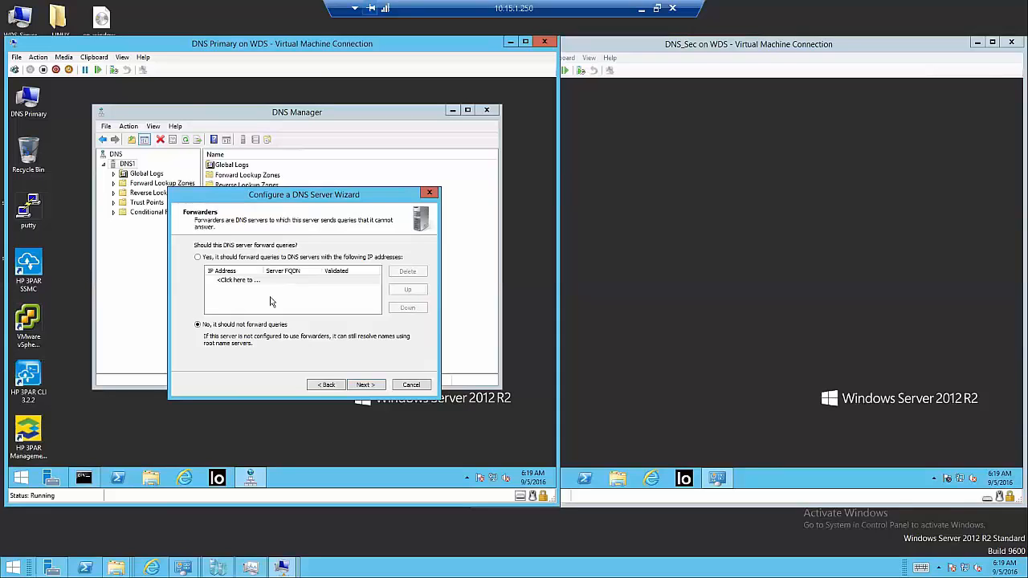
Step: Enable query forwarding for the DNS server and add 75.75.75.75 as a forwarder
{"action": "left_click", "coordinate": [198, 258]}
{"action": "left_click", "coordinate": [250, 281]}
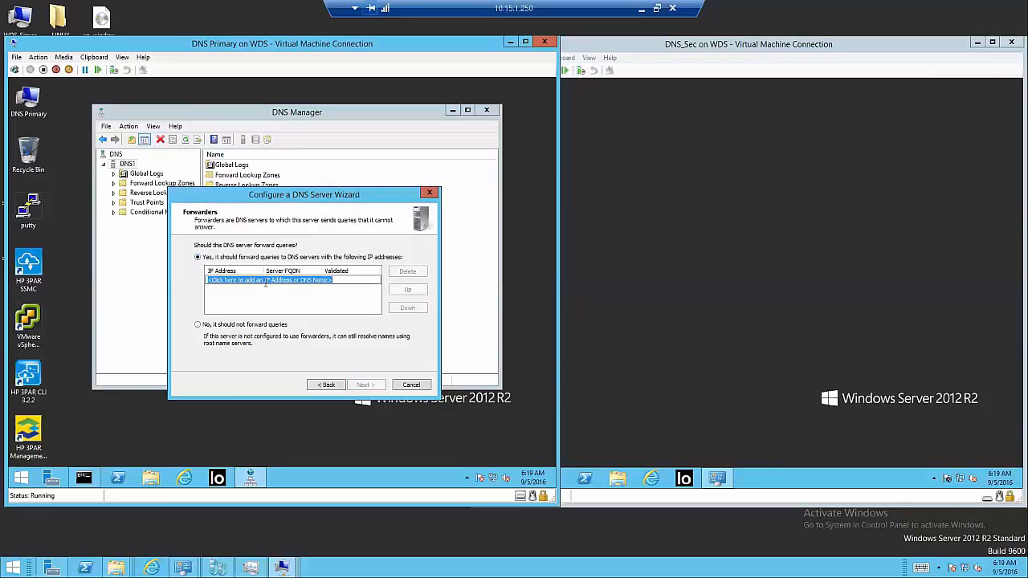
{"action": "type", "text": "75.75.75.75"}
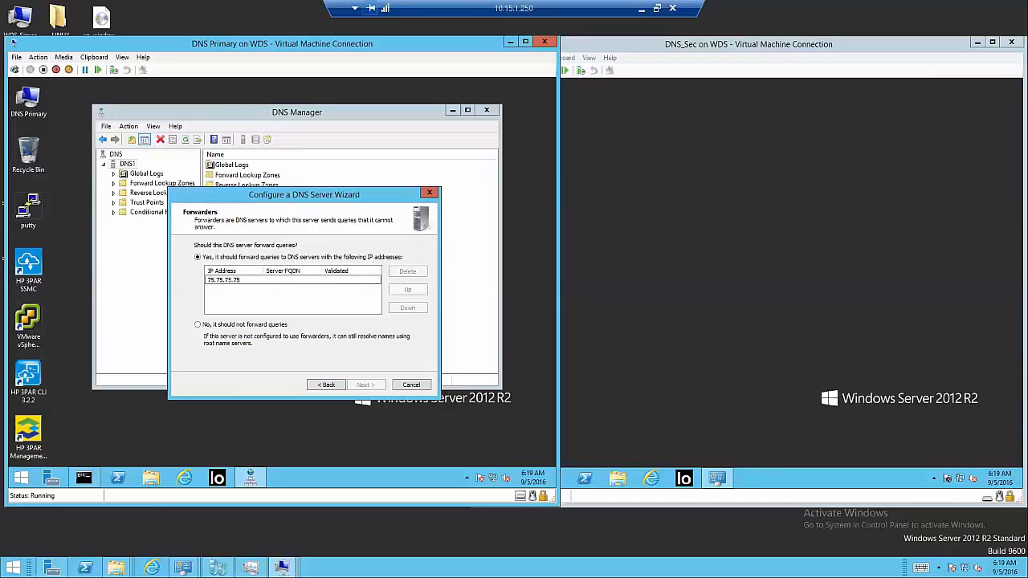
{"action": "left_click", "coordinate": [269, 296]}
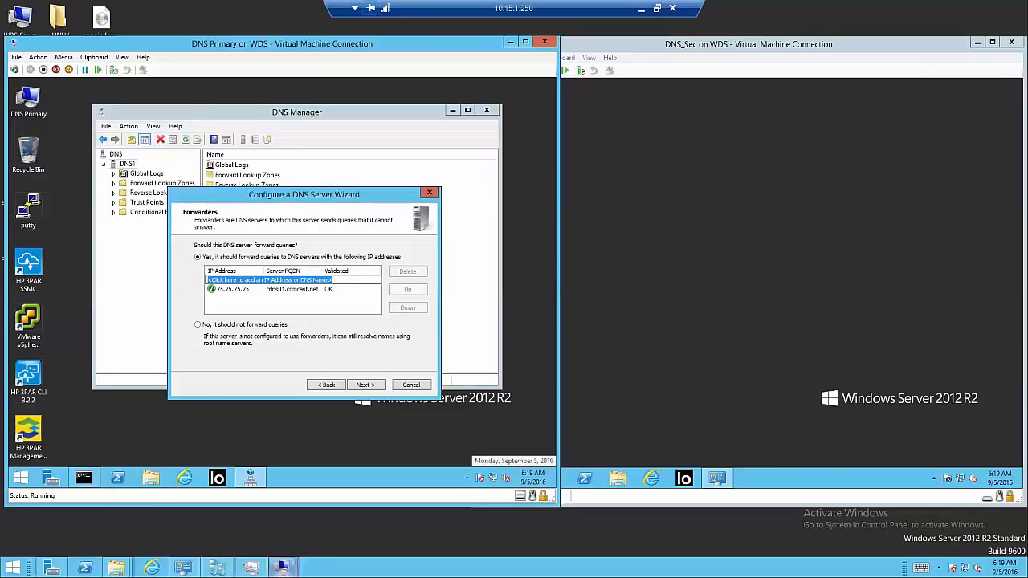
Step: Bring up the Client virtual machine window, move it aside for viewing and minimize it
{"action": "mouse_move", "coordinate": [282, 568]}
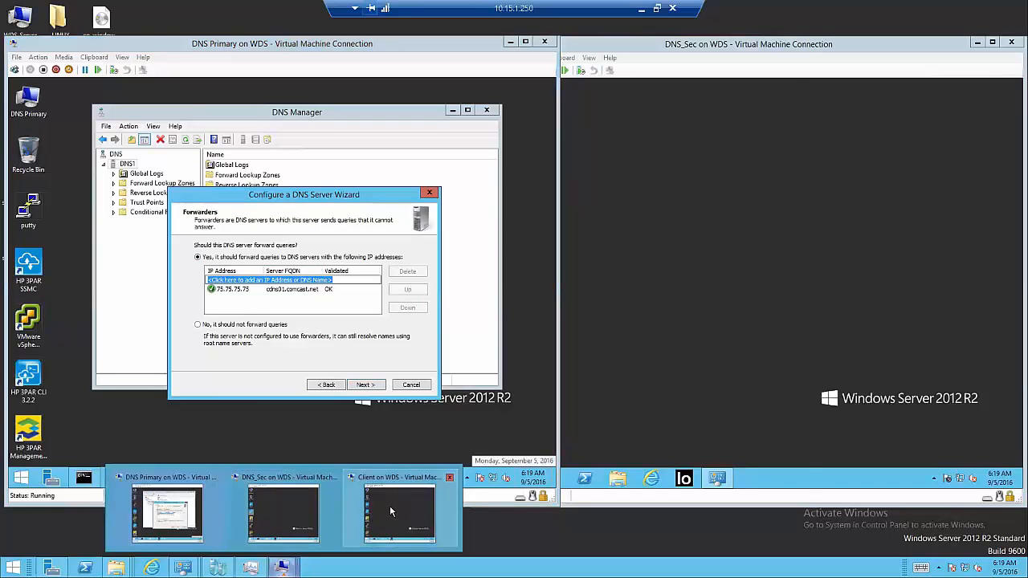
{"action": "left_click", "coordinate": [432, 494]}
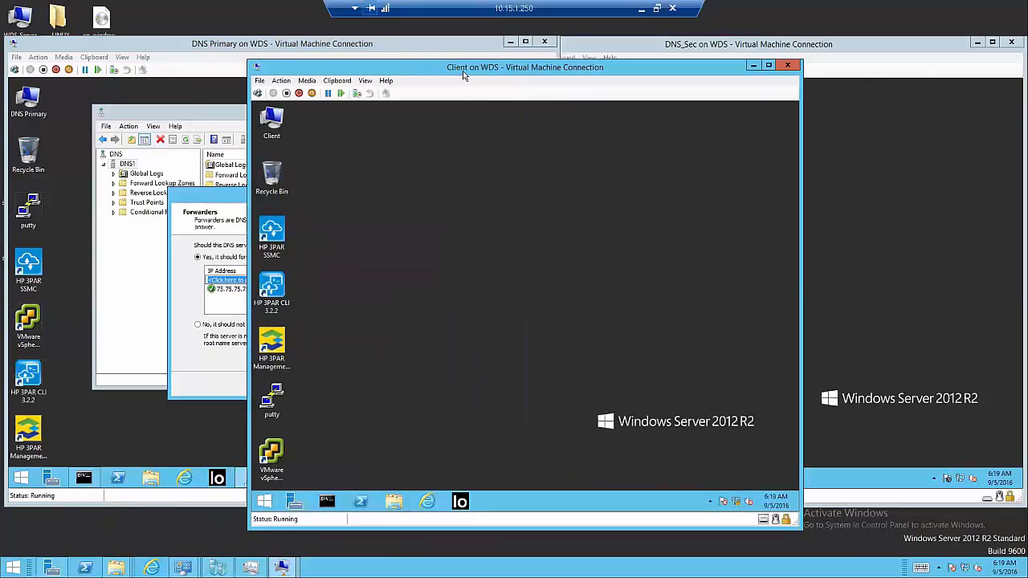
{"action": "left_click_drag", "start_coordinate": [463, 69], "coordinate": [618, 124]}
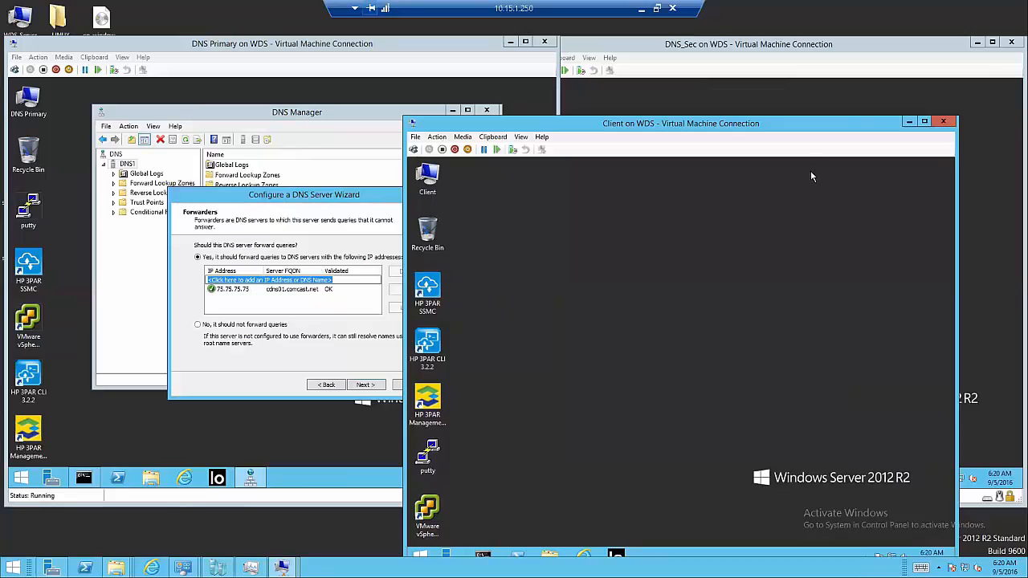
{"action": "left_click", "coordinate": [909, 121]}
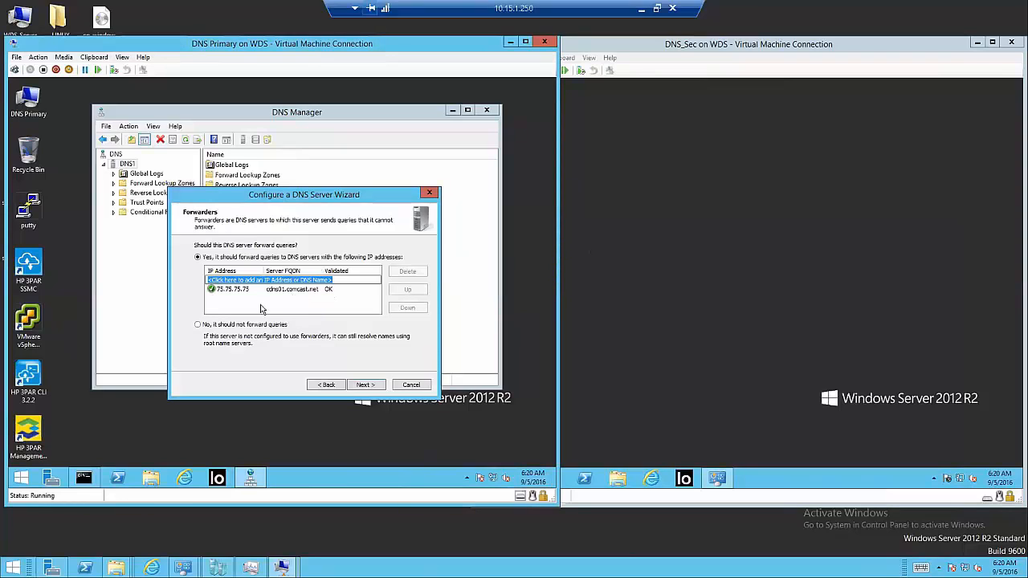
Step: Keep the 75.75.75.75 forwarder and finish the Configure a DNS Server wizard
{"action": "left_click", "coordinate": [228, 289]}
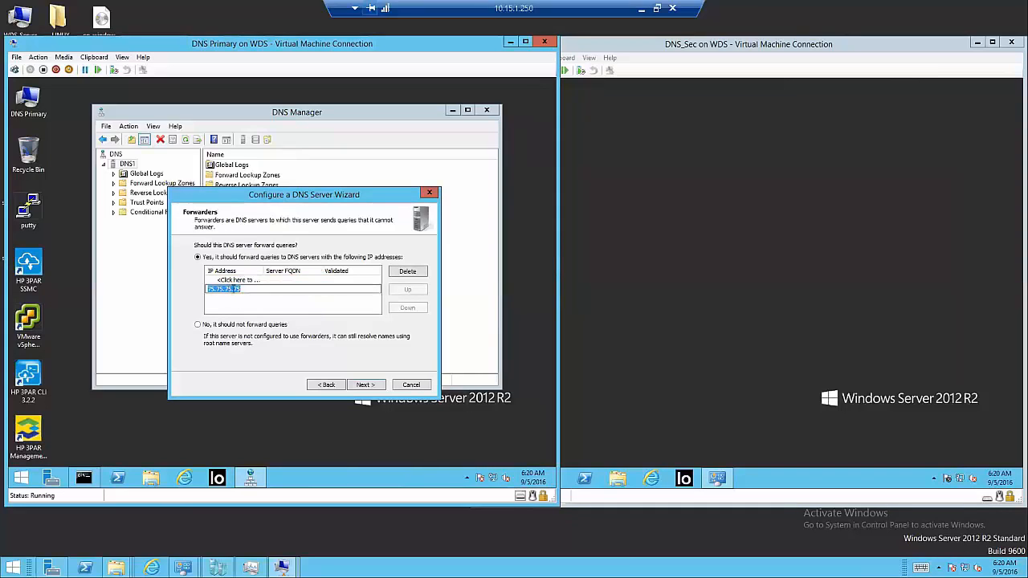
{"action": "left_click", "coordinate": [261, 307]}
{"action": "left_click", "coordinate": [372, 389]}
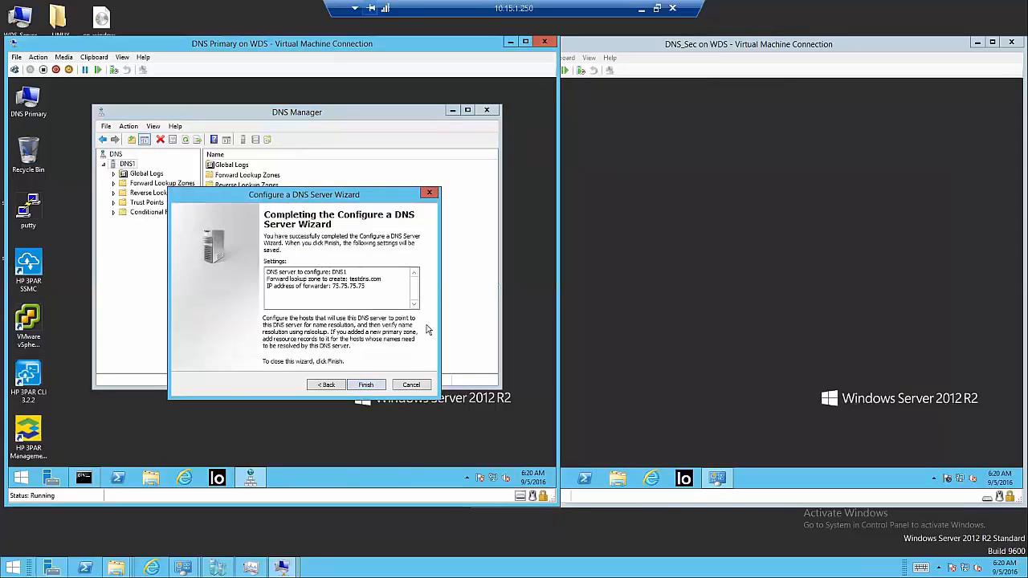
{"action": "left_click", "coordinate": [369, 387]}
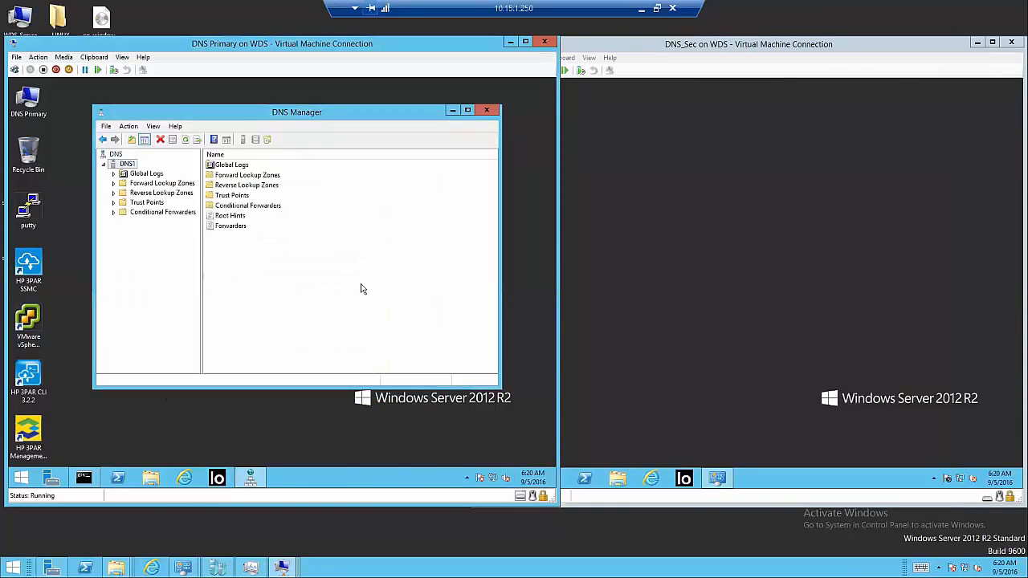
{"action": "left_click", "coordinate": [453, 110]}
{"action": "left_click", "coordinate": [84, 478]}
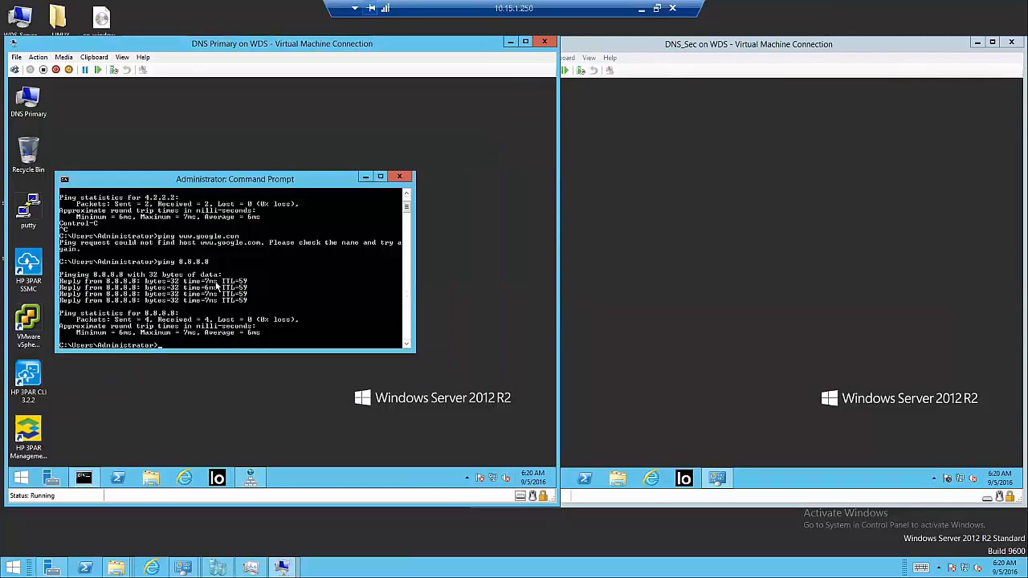
{"action": "scroll", "coordinate": [191, 240], "scroll_direction": "down", "scroll_amount": 2}
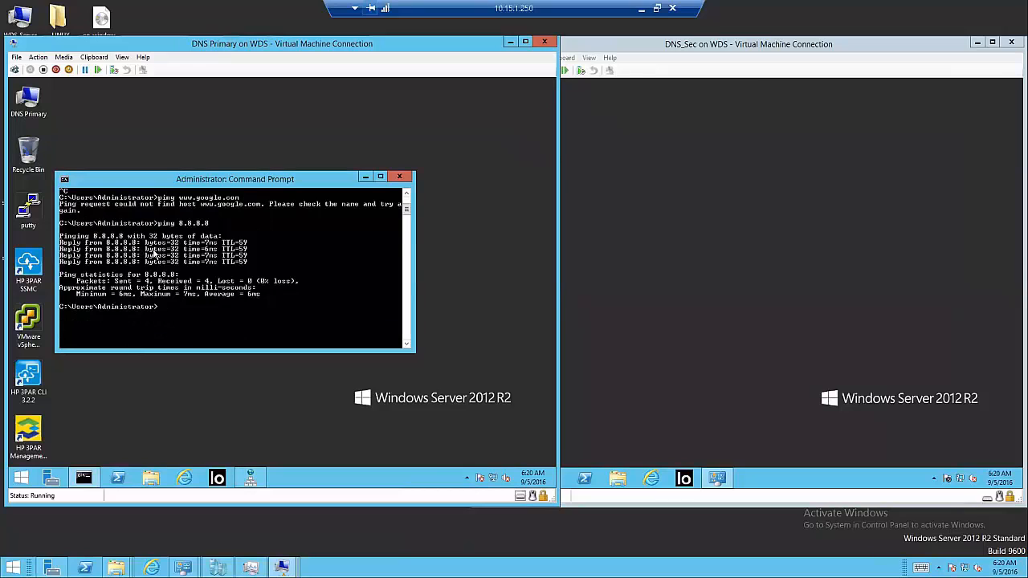
{"action": "scroll", "coordinate": [156, 254], "scroll_direction": "up", "scroll_amount": 2}
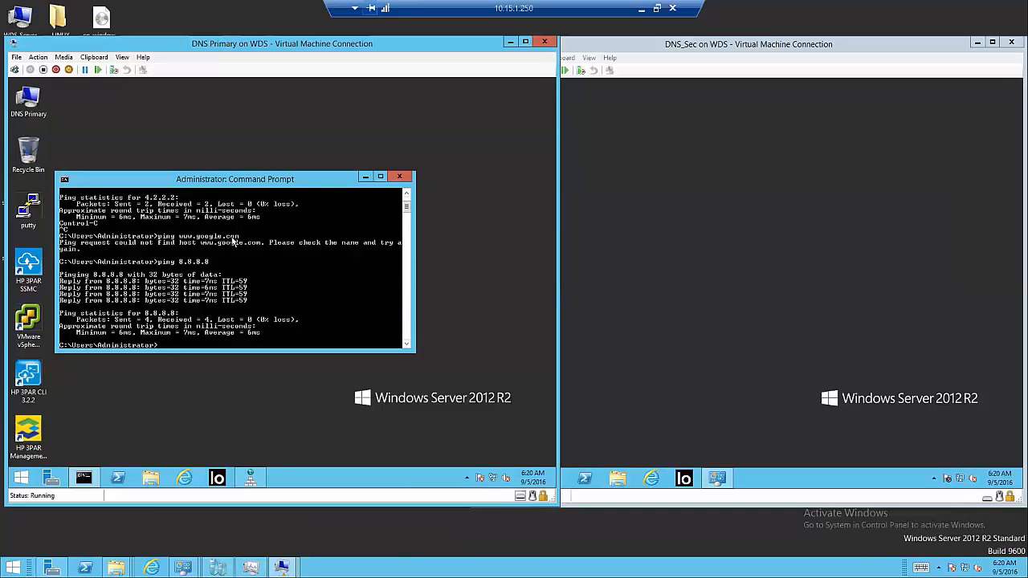
{"action": "scroll", "coordinate": [172, 290], "scroll_direction": "down", "scroll_amount": 3}
{"action": "key", "text": "Up"}
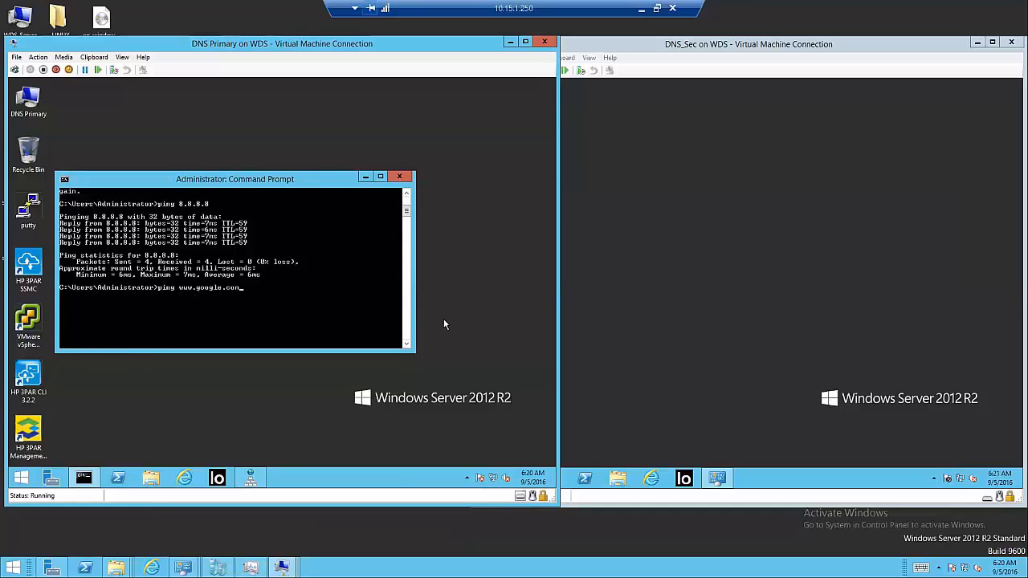
{"action": "key", "text": "Return"}
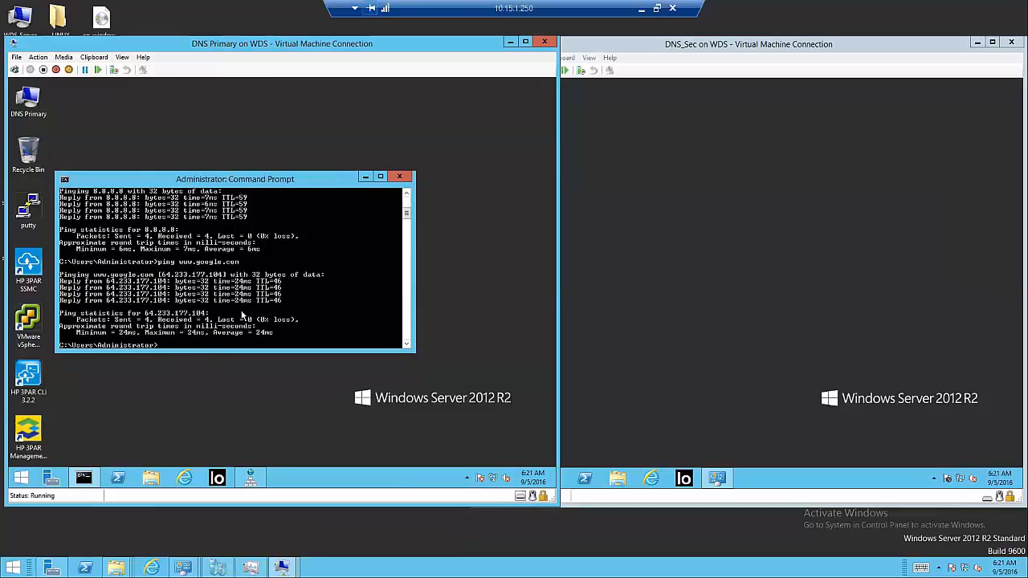
{"action": "key", "text": "Up"}
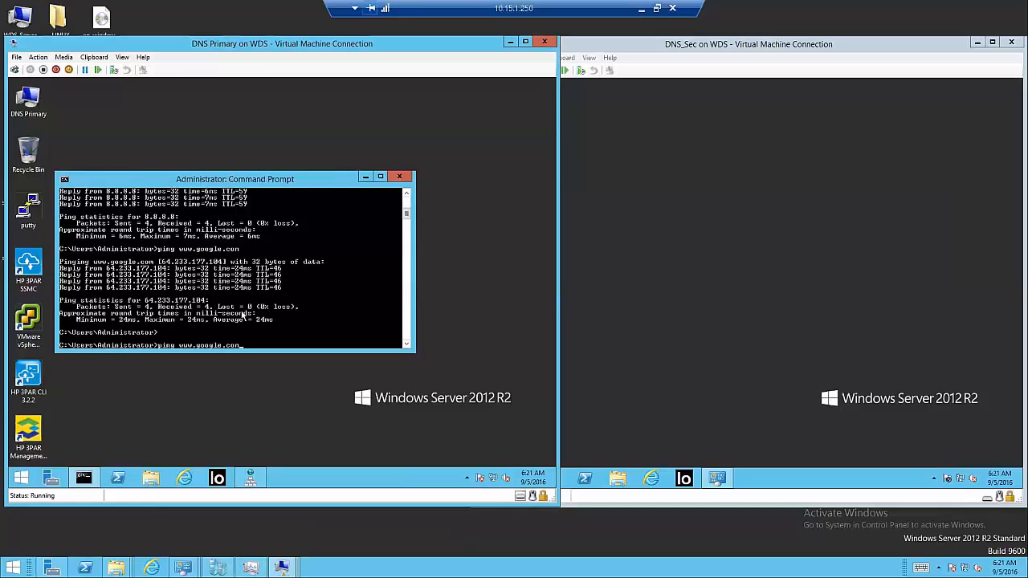
{"action": "key", "text": "Up"}
{"action": "key", "text": "Down"}
{"action": "key", "text": "Up"}
{"action": "left_click", "coordinate": [399, 177]}
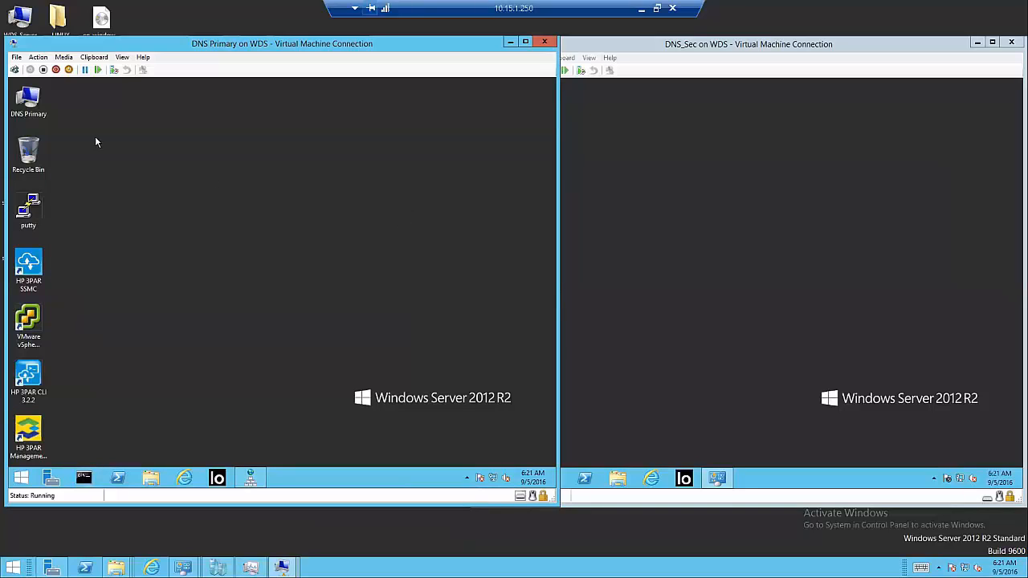
Step: Return to DNS Manager and view the testdns.com forward lookup zone's records and its Start of Authority properties
{"action": "left_click", "coordinate": [252, 482]}
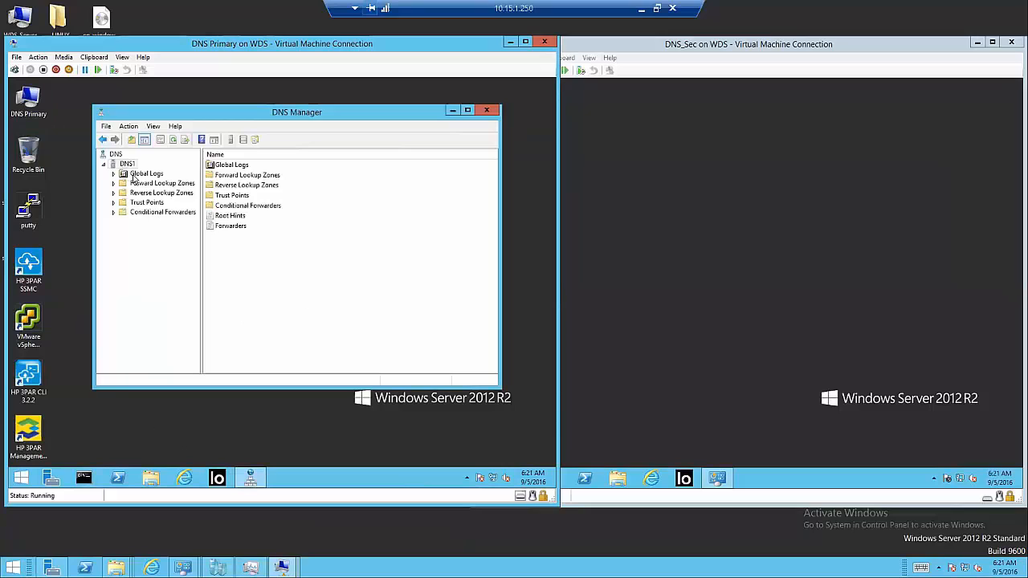
{"action": "left_click", "coordinate": [155, 185]}
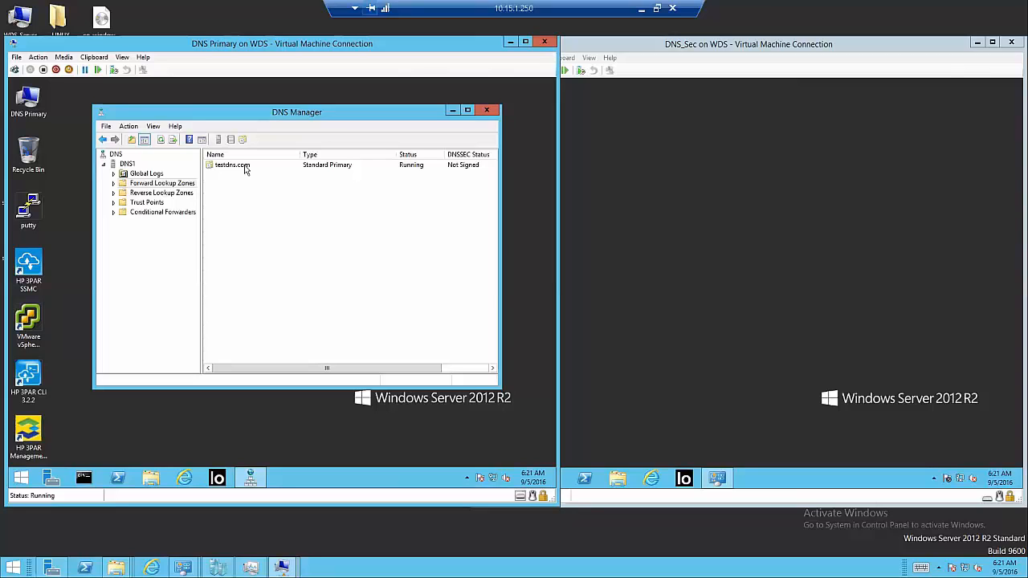
{"action": "left_click", "coordinate": [233, 164]}
{"action": "double_click", "coordinate": [243, 167]}
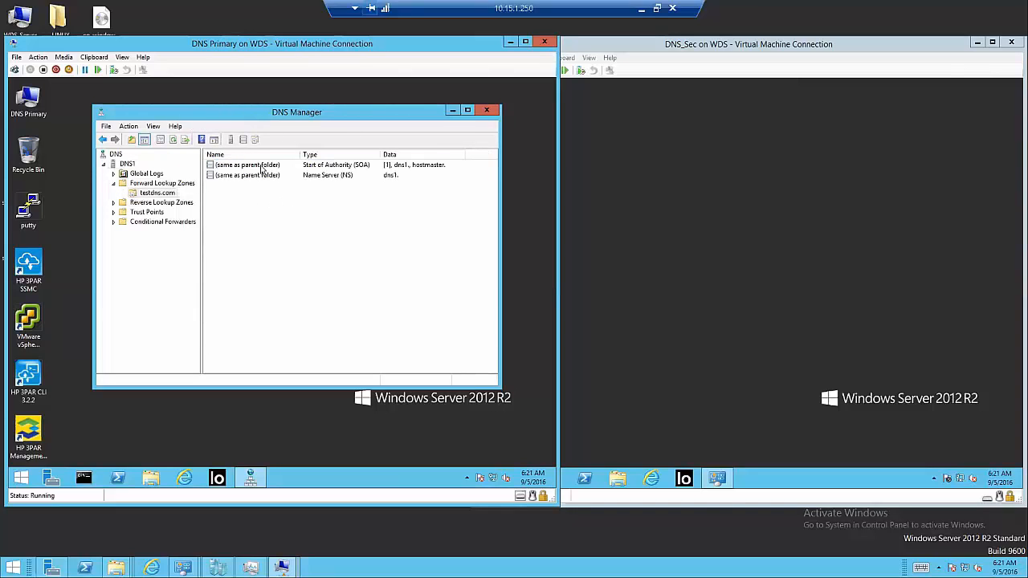
{"action": "double_click", "coordinate": [259, 165]}
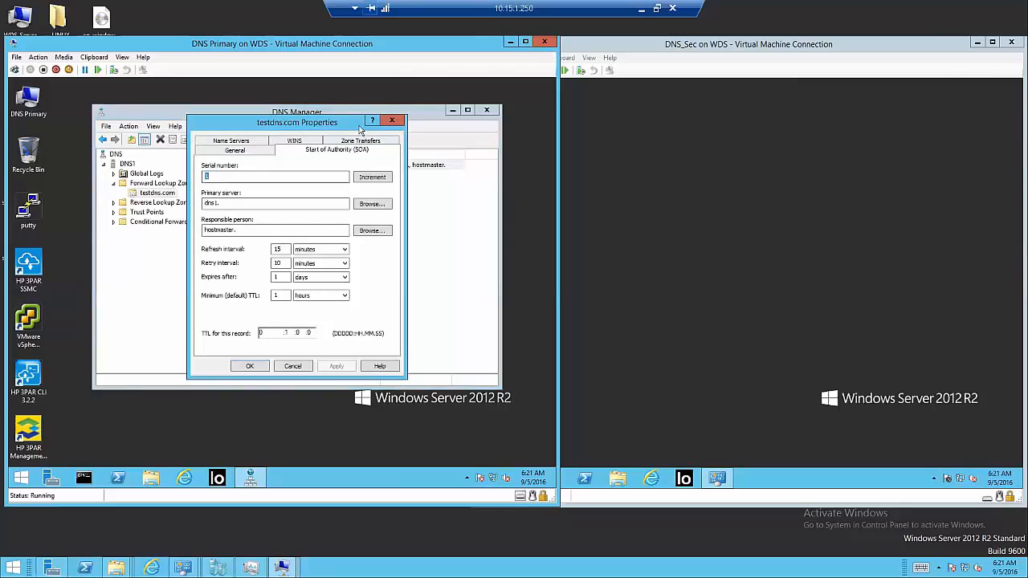
{"action": "left_click", "coordinate": [391, 121]}
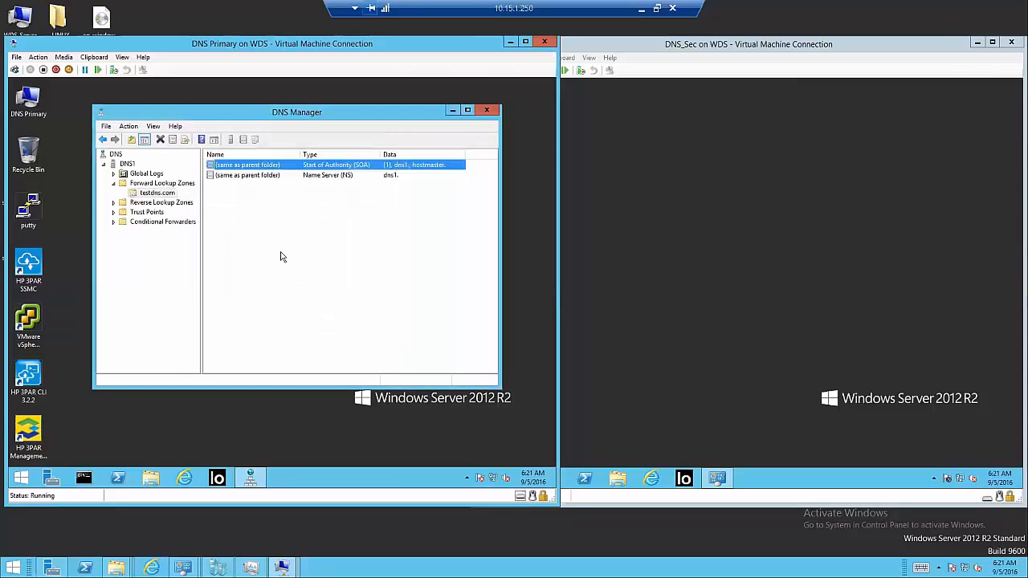
Step: Open the 10.in-addr.arpa reverse lookup zone to view its records
{"action": "left_click", "coordinate": [150, 203]}
{"action": "left_click", "coordinate": [238, 166]}
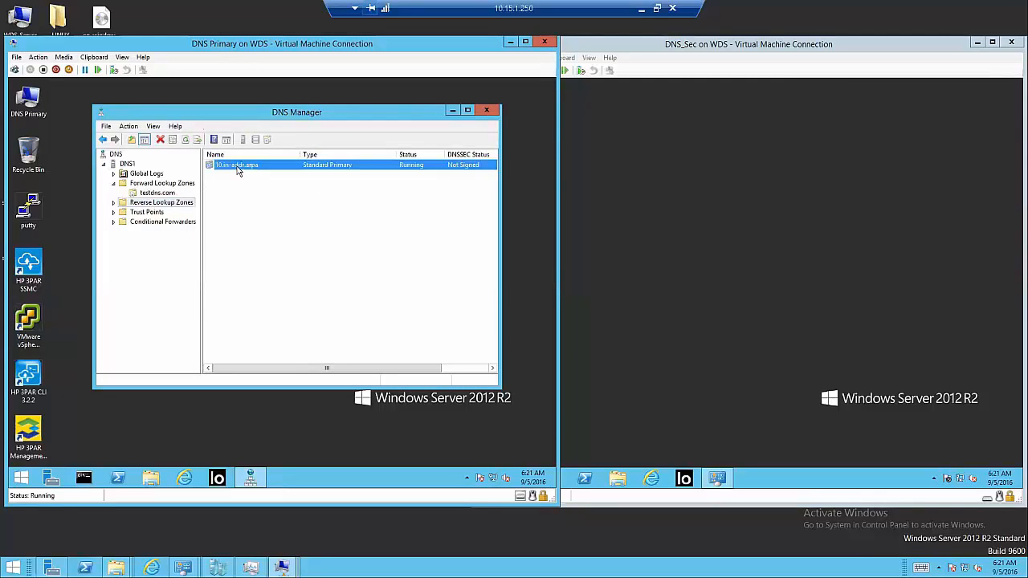
{"action": "double_click", "coordinate": [238, 167]}
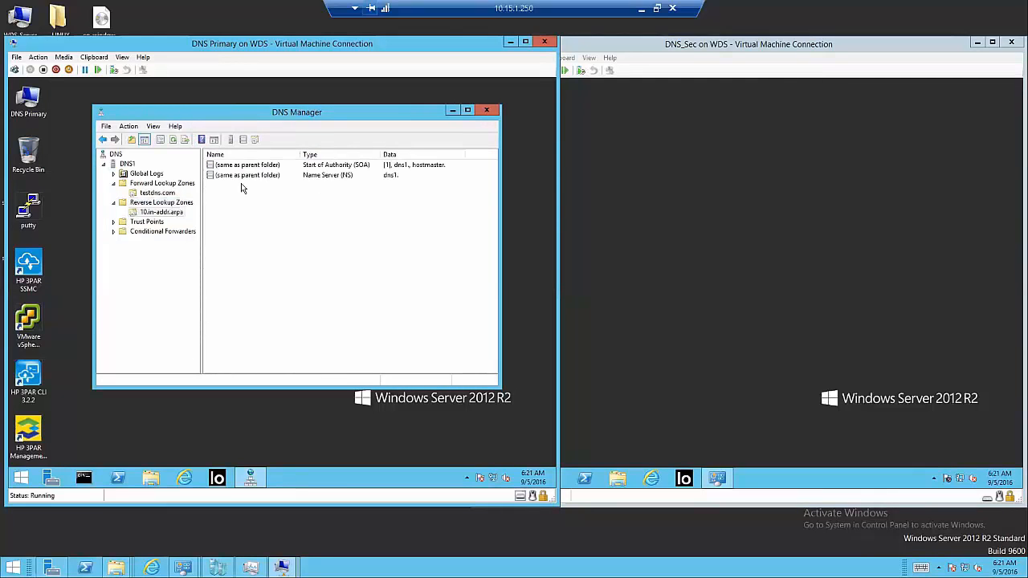
Step: Open the DNS1 server's properties, review the configured forwarders, and close the properties
{"action": "left_click", "coordinate": [152, 185]}
{"action": "left_click", "coordinate": [145, 174]}
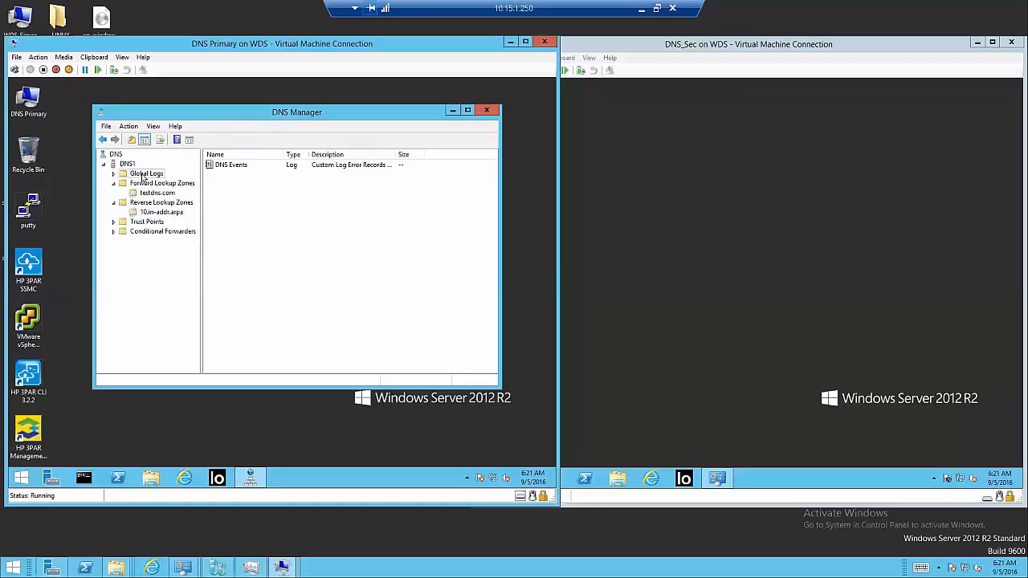
{"action": "left_click", "coordinate": [127, 164]}
{"action": "right_click", "coordinate": [125, 165]}
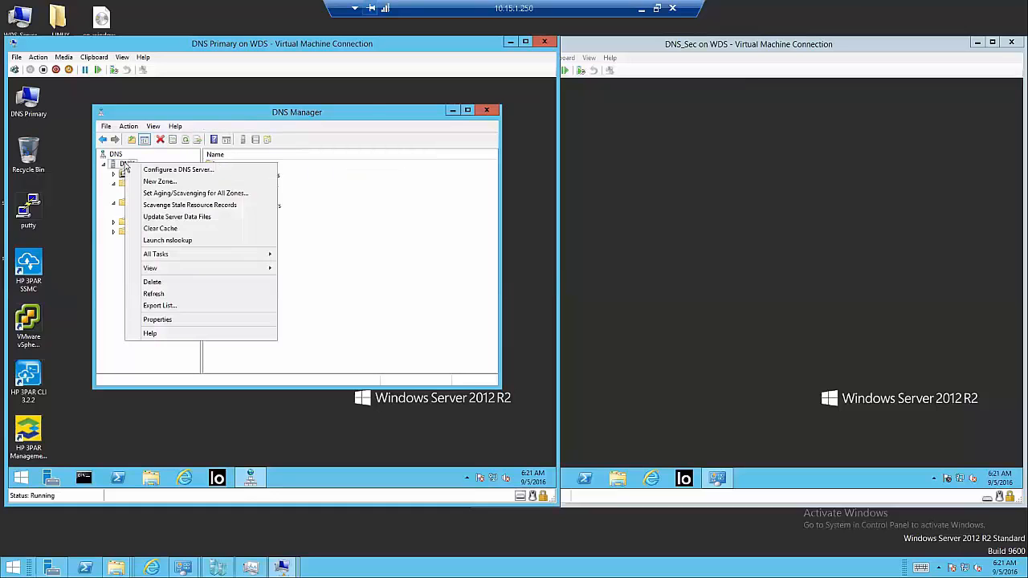
{"action": "left_click", "coordinate": [172, 319]}
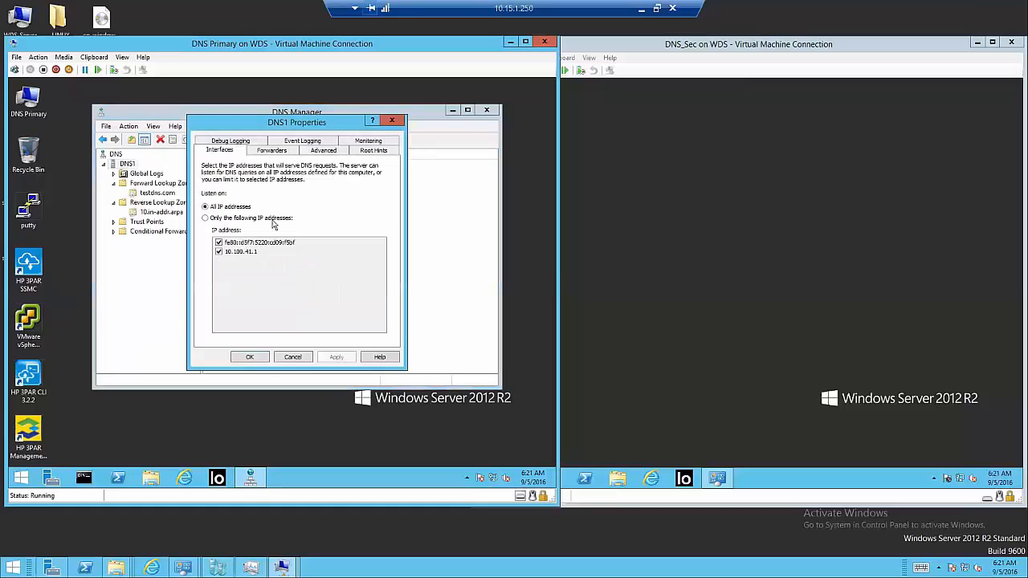
{"action": "left_click", "coordinate": [273, 152]}
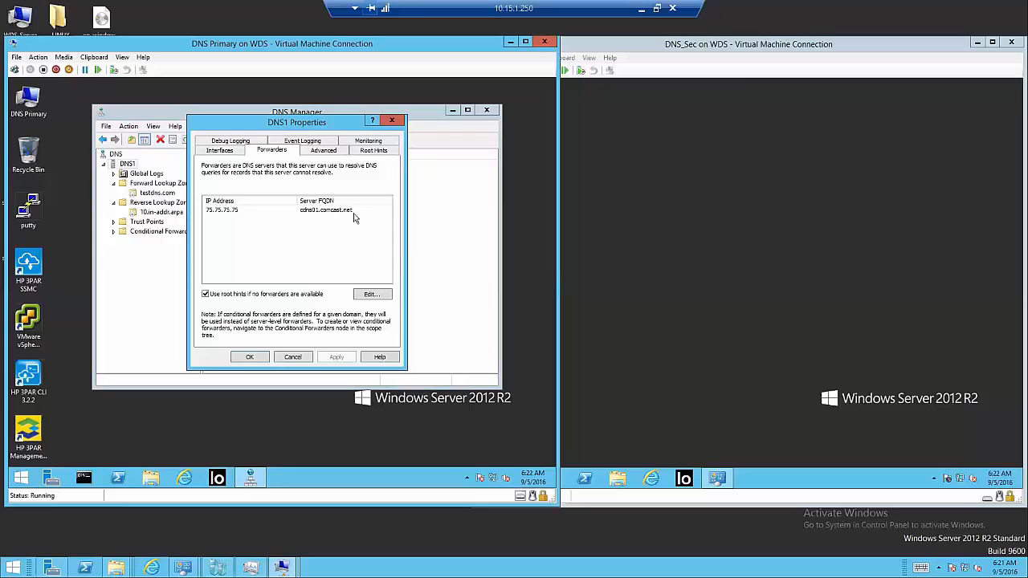
{"action": "left_click", "coordinate": [233, 211]}
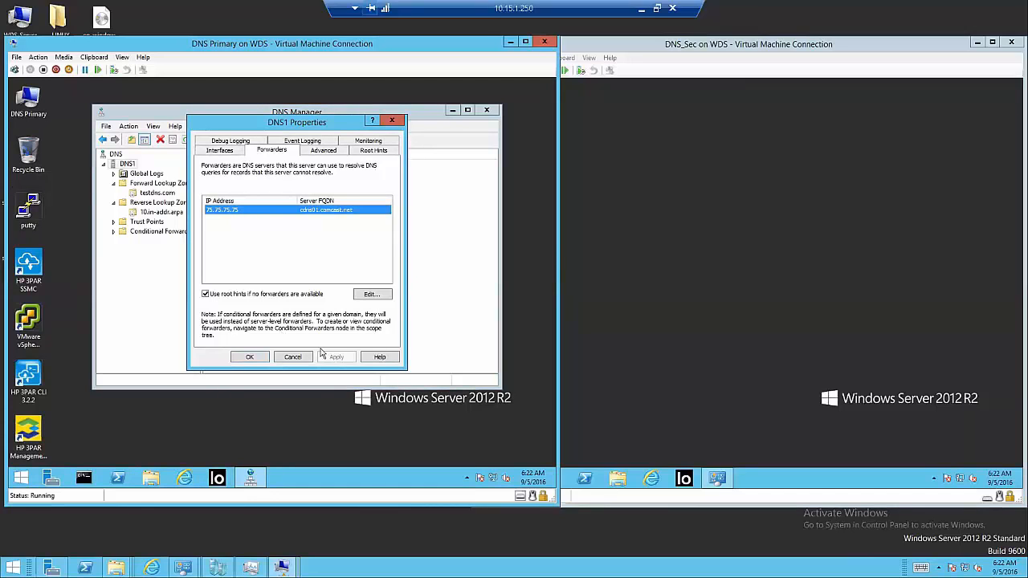
{"action": "left_click", "coordinate": [251, 357]}
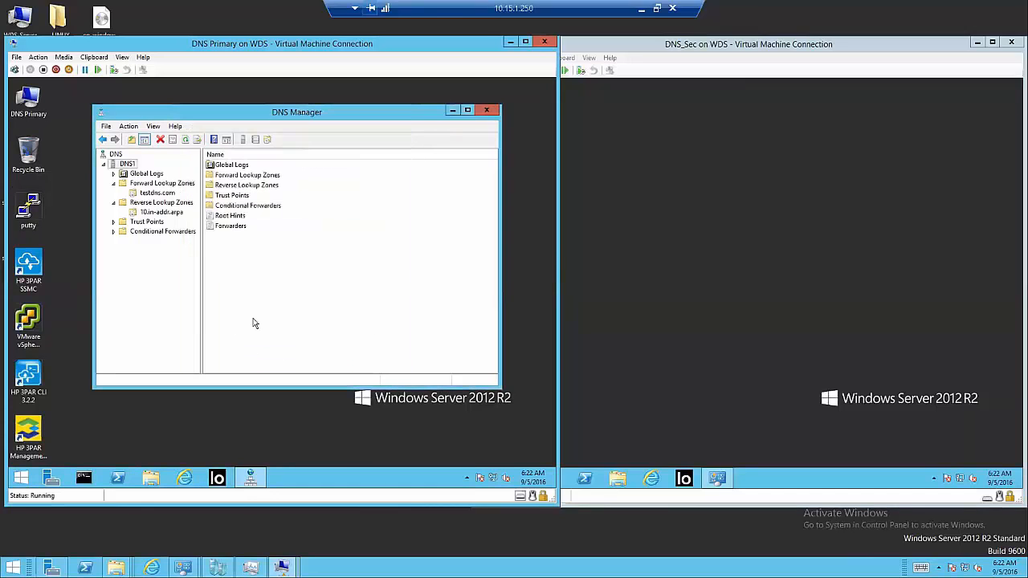
Step: Delete the 75.75.75.75 forwarder from DNS1's forwarders list and save the server properties
{"action": "double_click", "coordinate": [233, 227]}
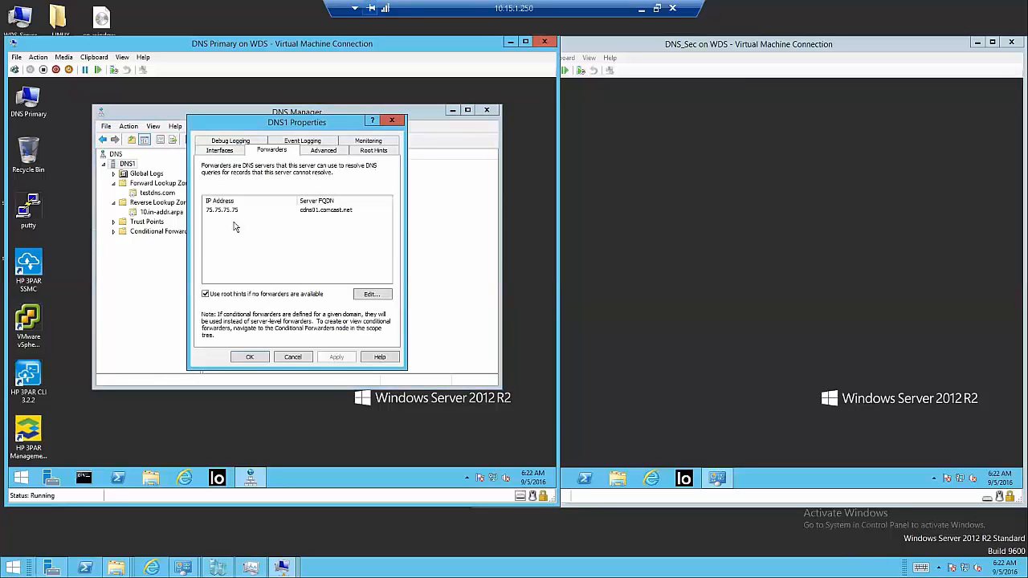
{"action": "left_click", "coordinate": [233, 210]}
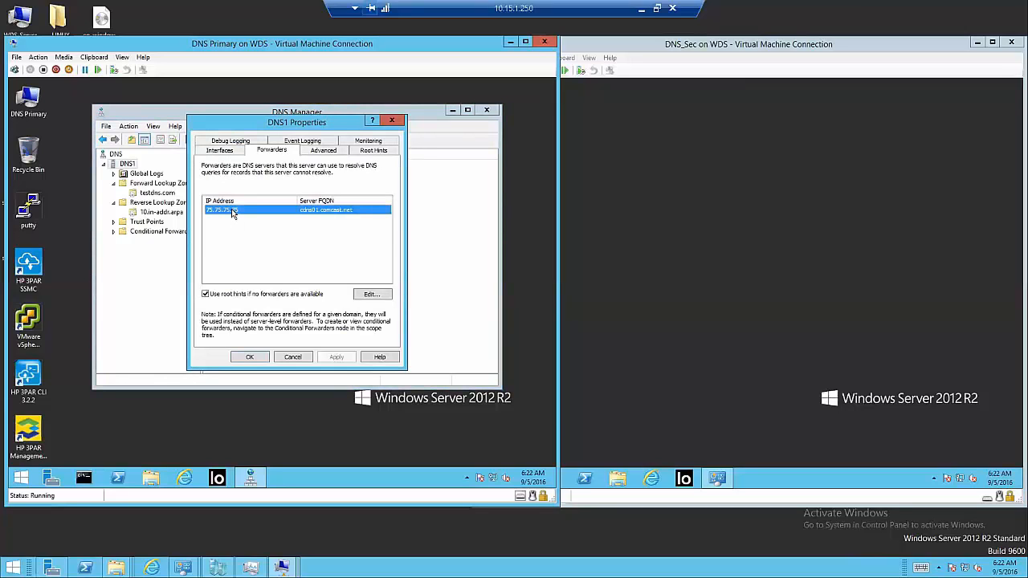
{"action": "left_click", "coordinate": [273, 253]}
{"action": "left_click", "coordinate": [371, 294]}
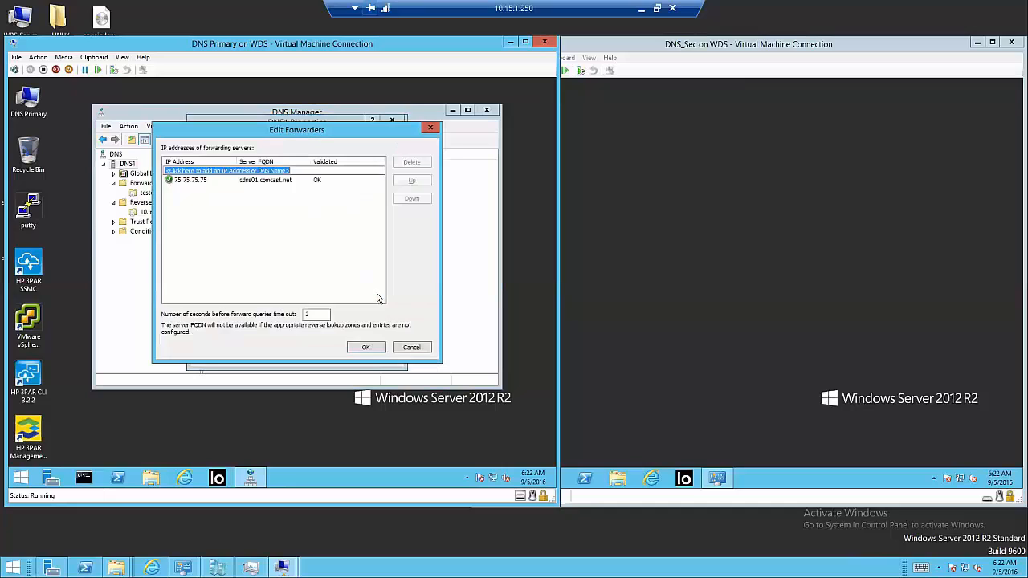
{"action": "double_click", "coordinate": [196, 181]}
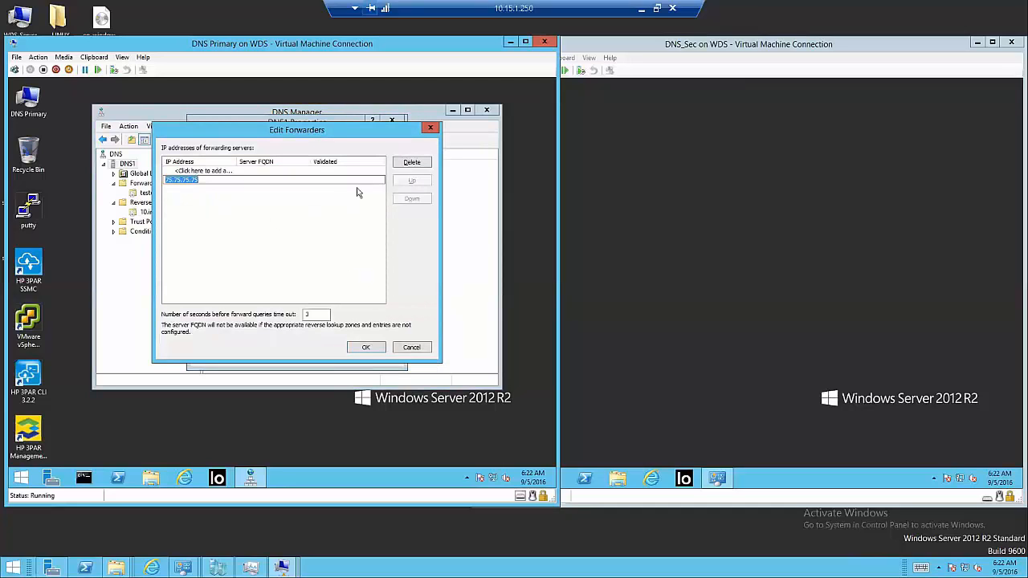
{"action": "left_click", "coordinate": [306, 214]}
{"action": "double_click", "coordinate": [197, 181]}
{"action": "left_click", "coordinate": [410, 167]}
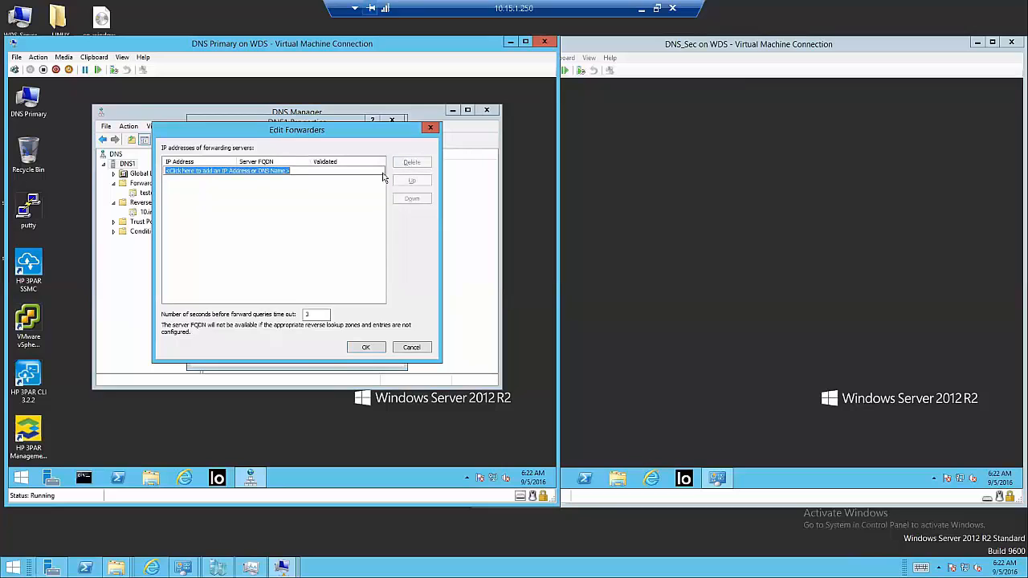
{"action": "left_click", "coordinate": [368, 348]}
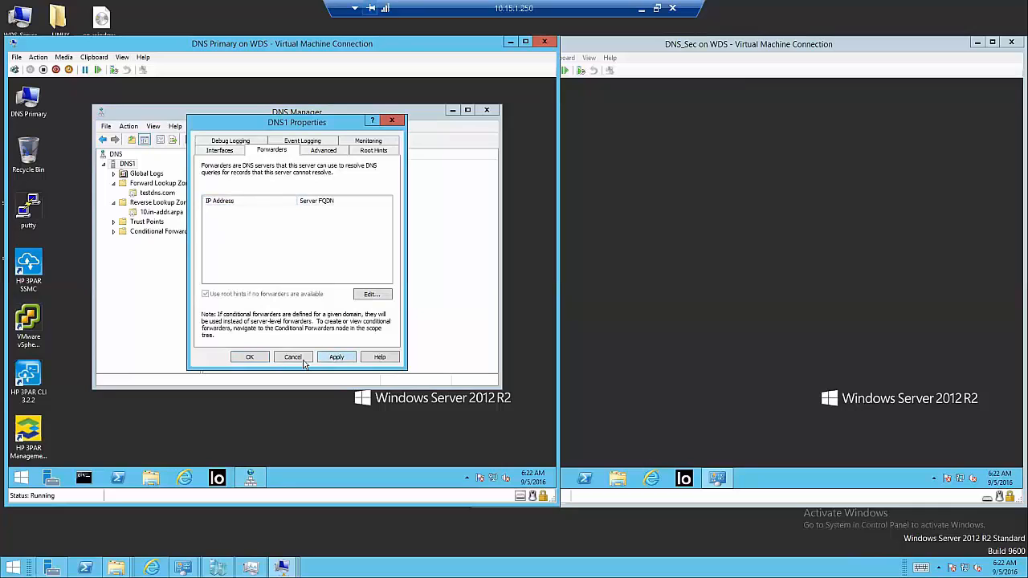
{"action": "left_click", "coordinate": [256, 358]}
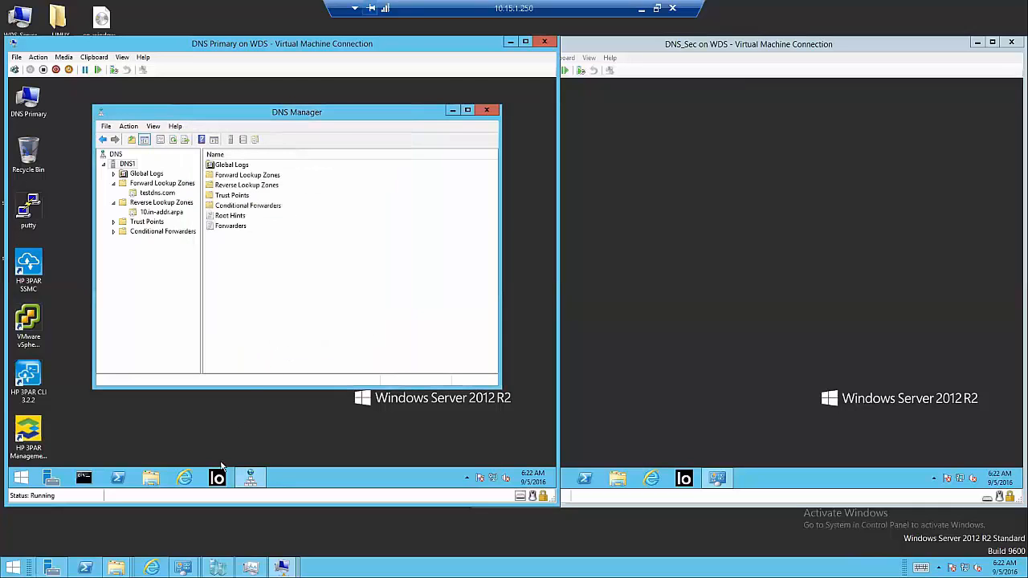
{"action": "left_click", "coordinate": [85, 478]}
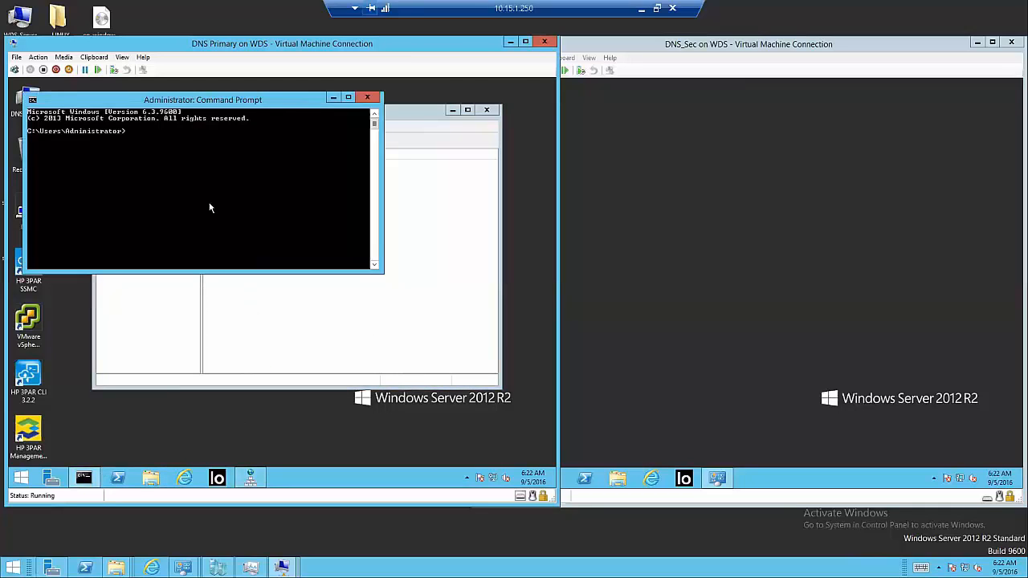
{"action": "type", "text": "ping u"}
{"action": "type", "text": "ww.yahoo.com"}
{"action": "key", "text": "Return"}
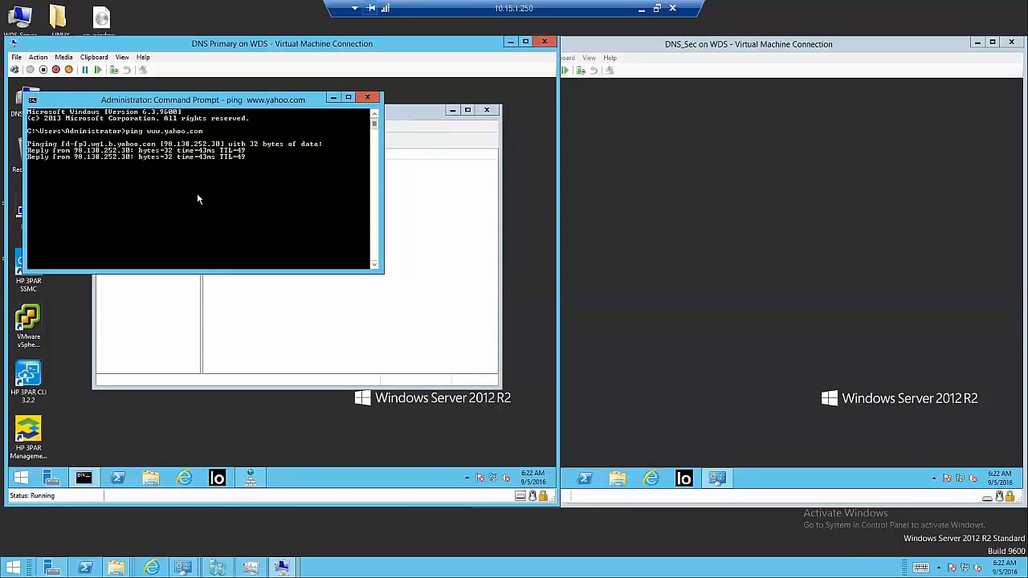
{"action": "key", "text": "ctrl+c"}
{"action": "key", "text": "Up"}
{"action": "key", "text": "BackSpace"}
{"action": "key", "text": "BackSpace"}
{"action": "key", "text": "BackSpace"}
{"action": "key", "text": "BackSpace"}
{"action": "key", "text": "BackSpace"}
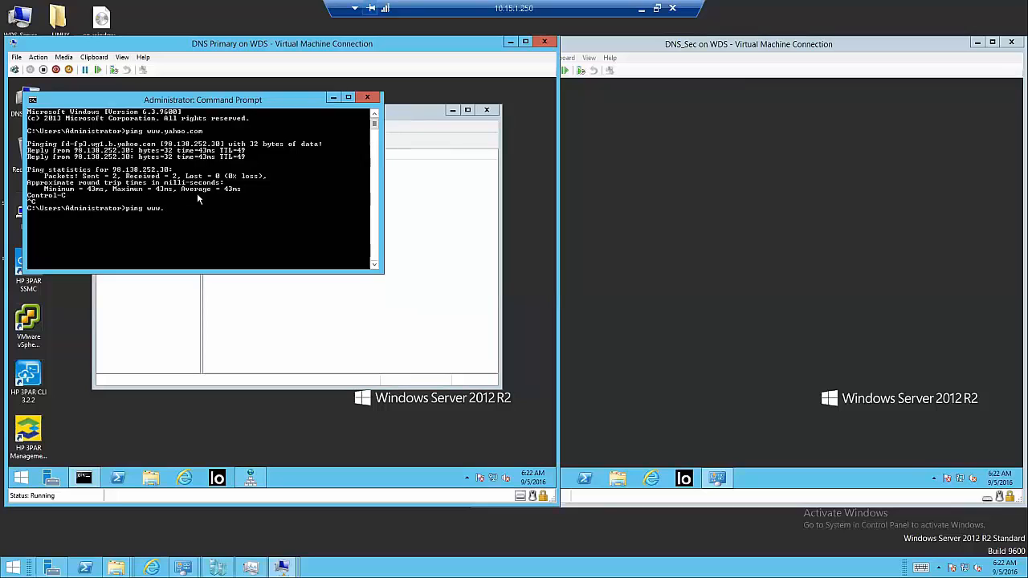
{"action": "type", "text": "france.com"}
{"action": "key", "text": "Return"}
{"action": "key", "text": "ctrl+c"}
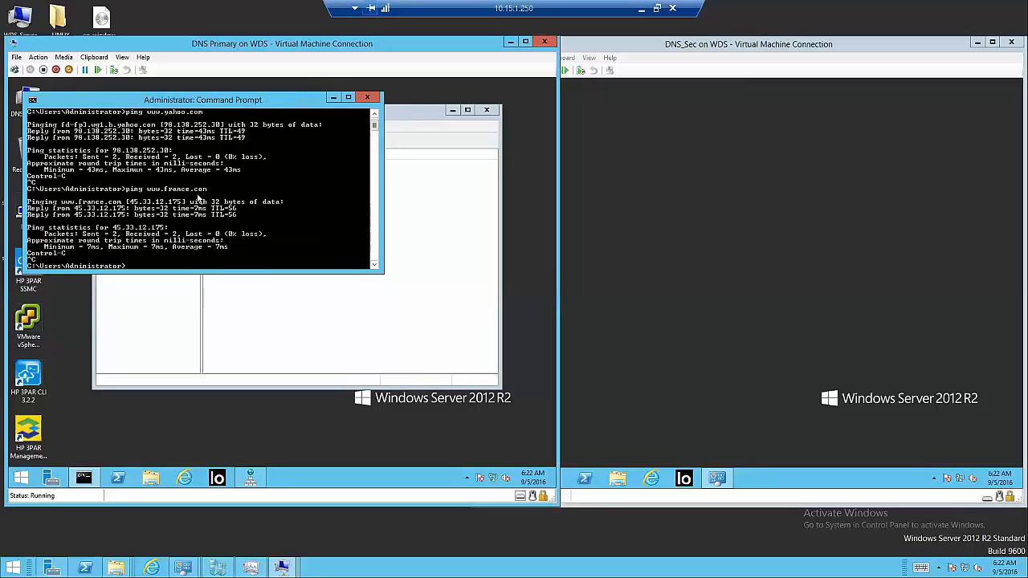
Step: Return to DNS Manager and examine the forwarders and root hints name servers in DNS1's properties, leaving them unsaved
{"action": "left_click", "coordinate": [251, 479]}
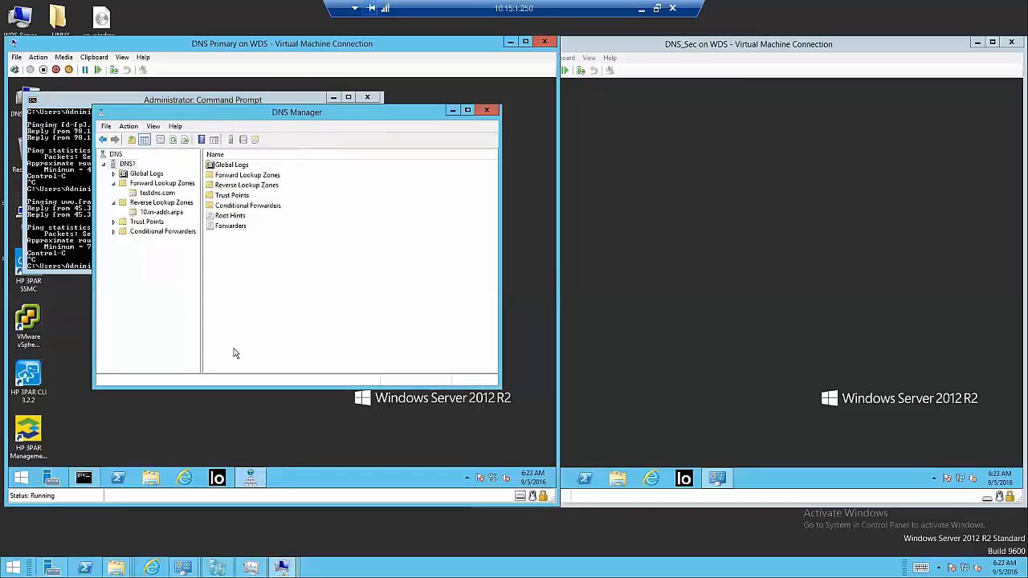
{"action": "right_click", "coordinate": [128, 165]}
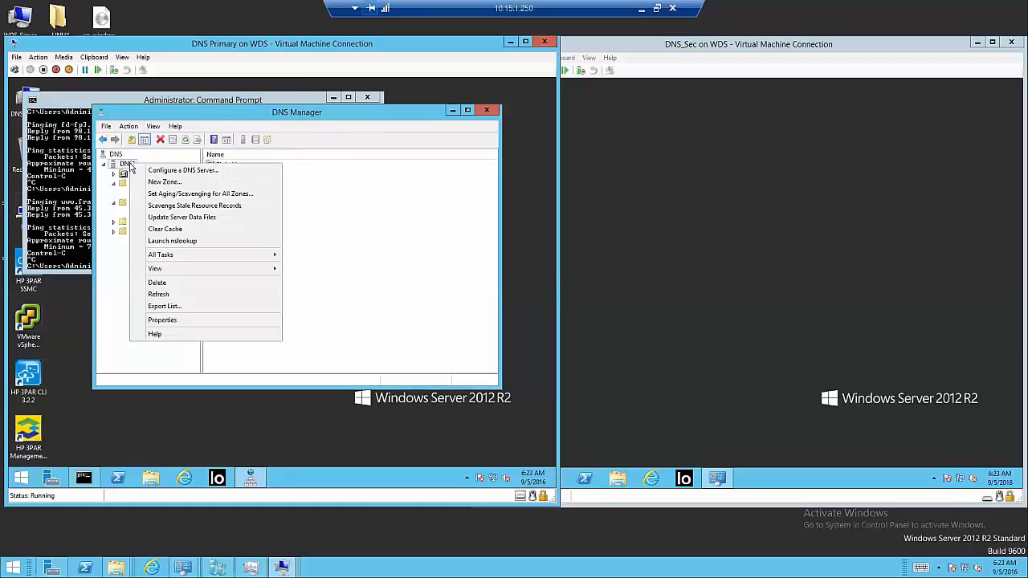
{"action": "left_click", "coordinate": [177, 320]}
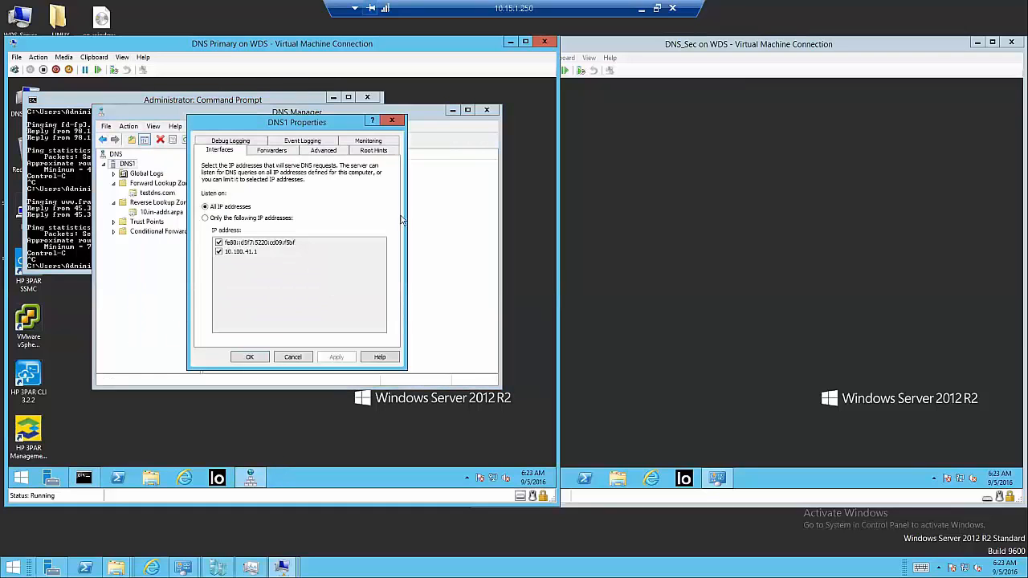
{"action": "left_click", "coordinate": [372, 151]}
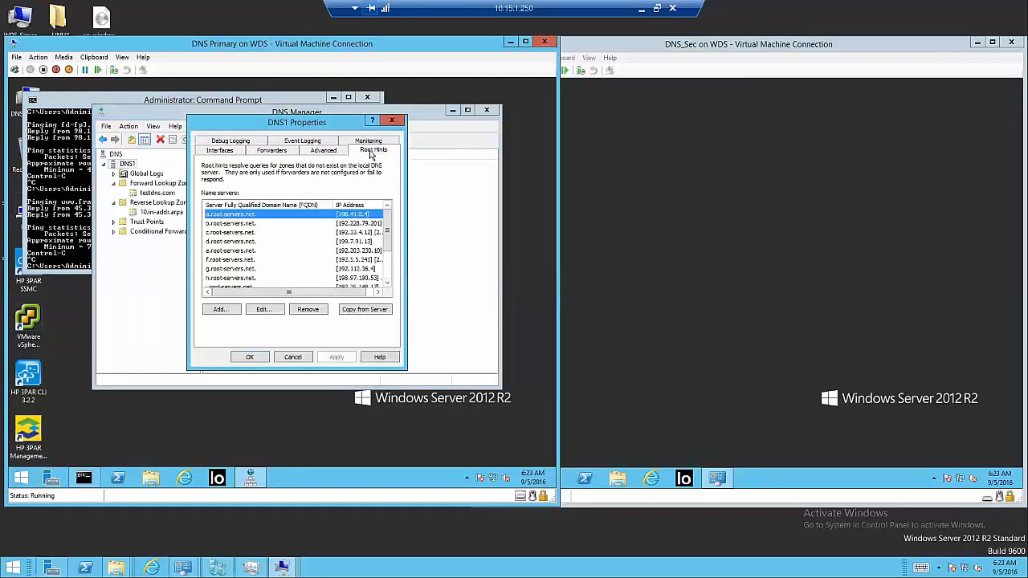
{"action": "left_click", "coordinate": [259, 152]}
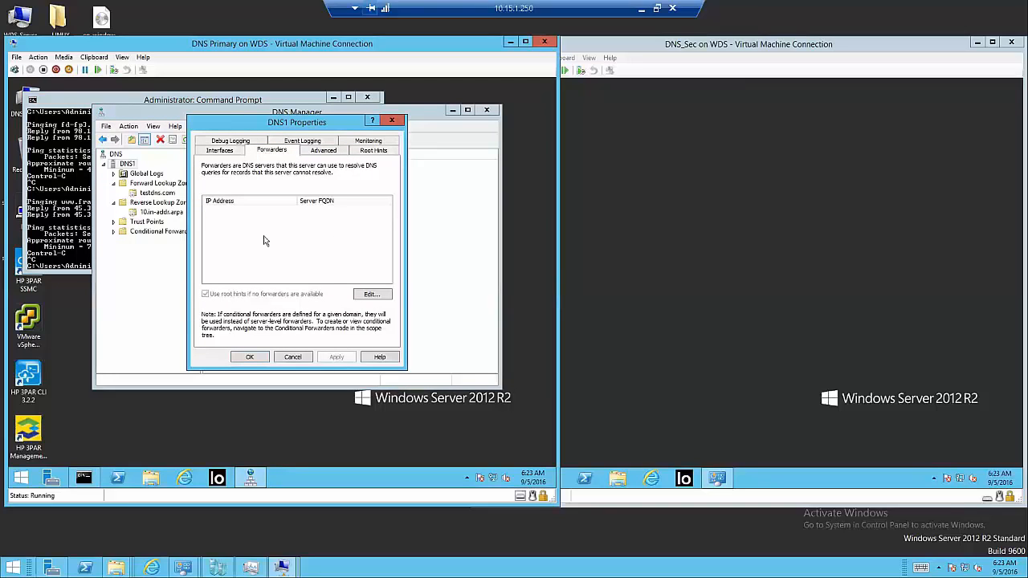
{"action": "left_click", "coordinate": [365, 151]}
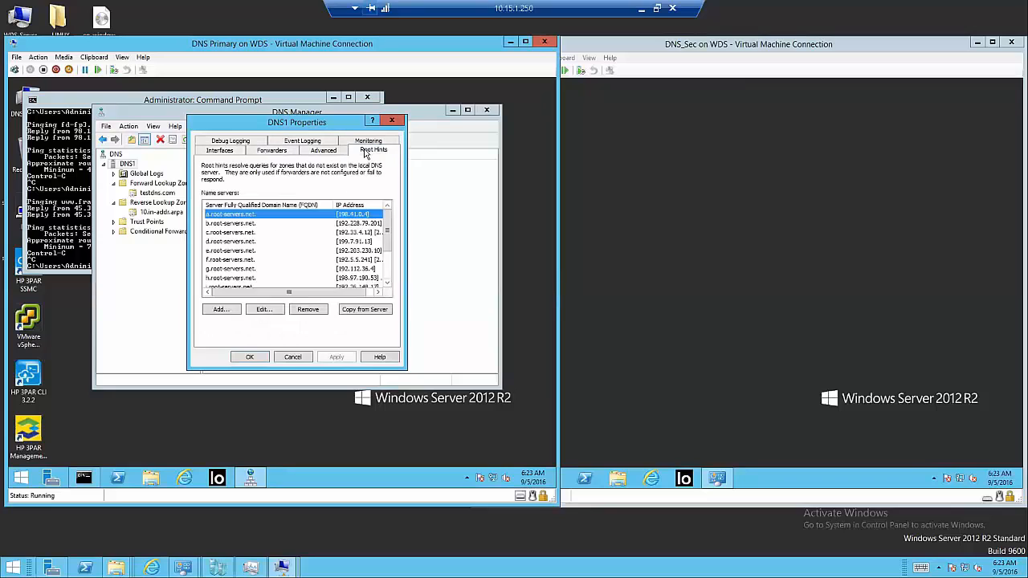
{"action": "scroll", "coordinate": [249, 250], "scroll_direction": "down", "scroll_amount": 2}
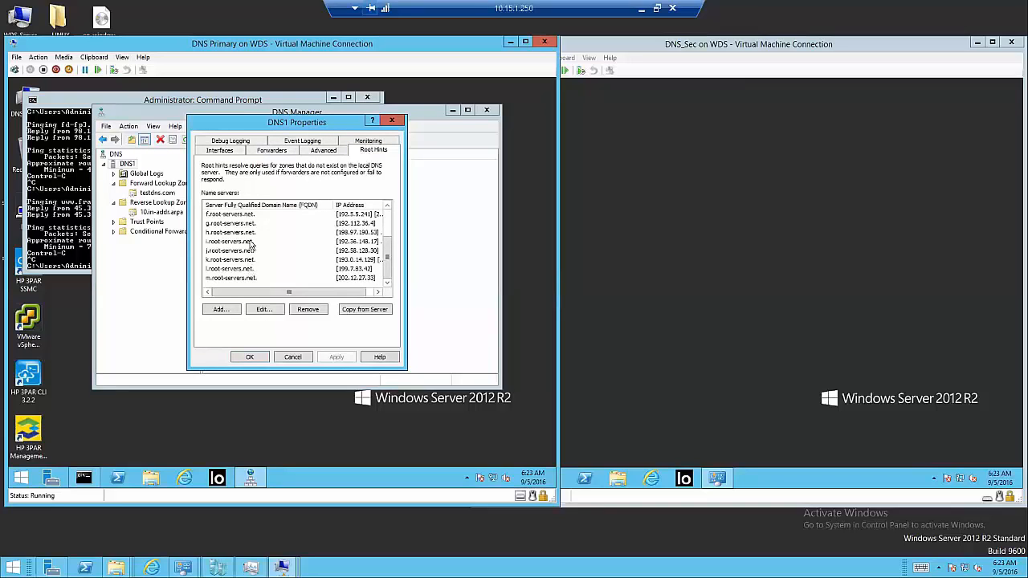
{"action": "scroll", "coordinate": [251, 244], "scroll_direction": "up", "scroll_amount": 2}
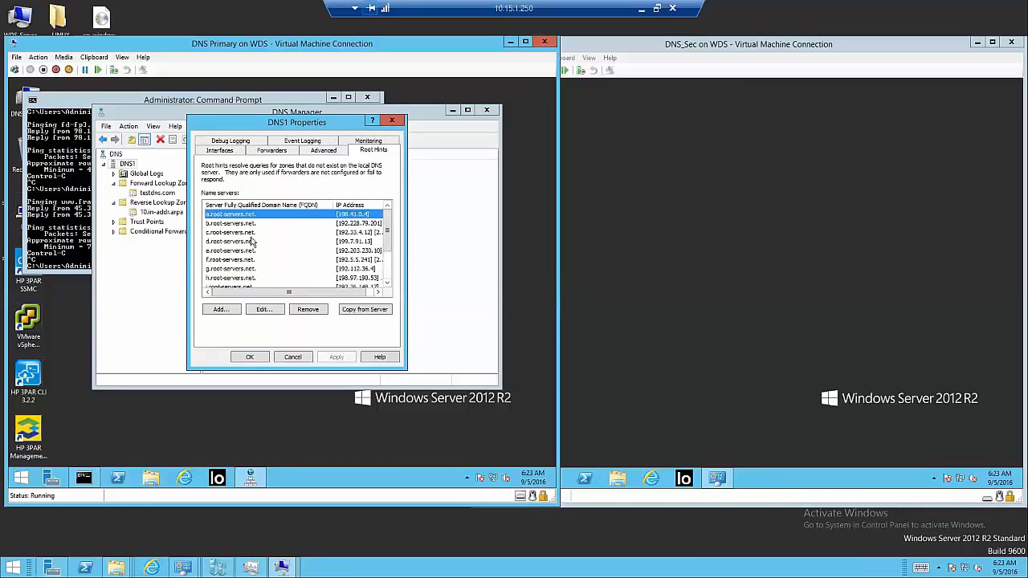
{"action": "scroll", "coordinate": [252, 271], "scroll_direction": "down", "scroll_amount": 2}
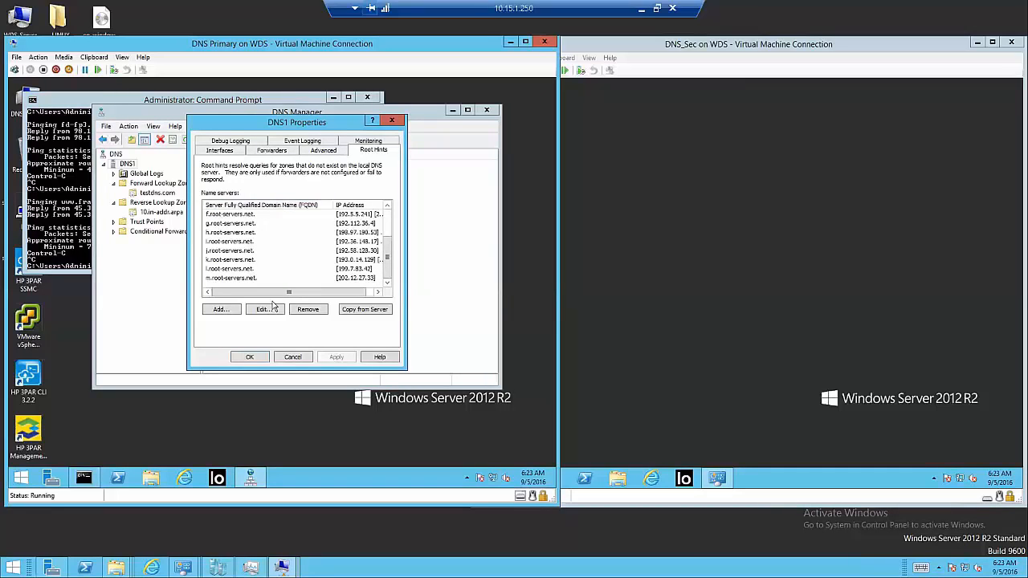
{"action": "left_click", "coordinate": [292, 356]}
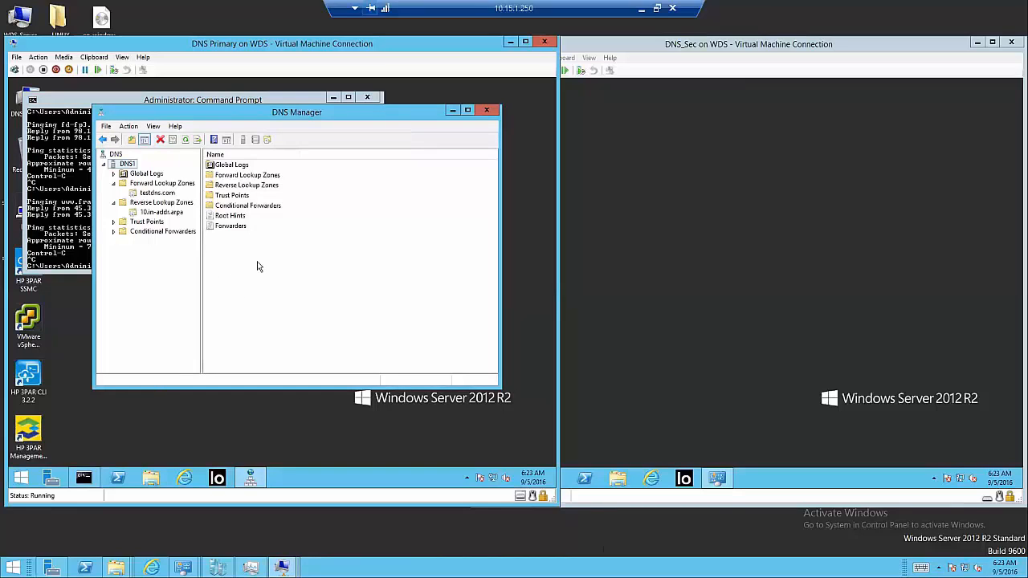
Step: View the 10.in-addr.arpa zone and Global Logs, and recheck DNS1's listening interfaces, forwarders and full root hints list
{"action": "left_click", "coordinate": [159, 213]}
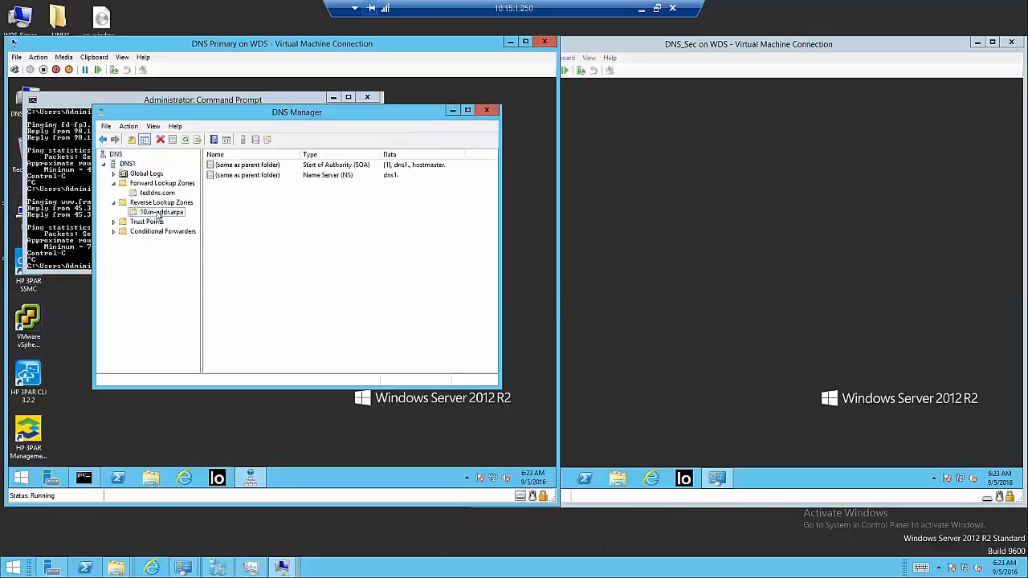
{"action": "left_click", "coordinate": [141, 173]}
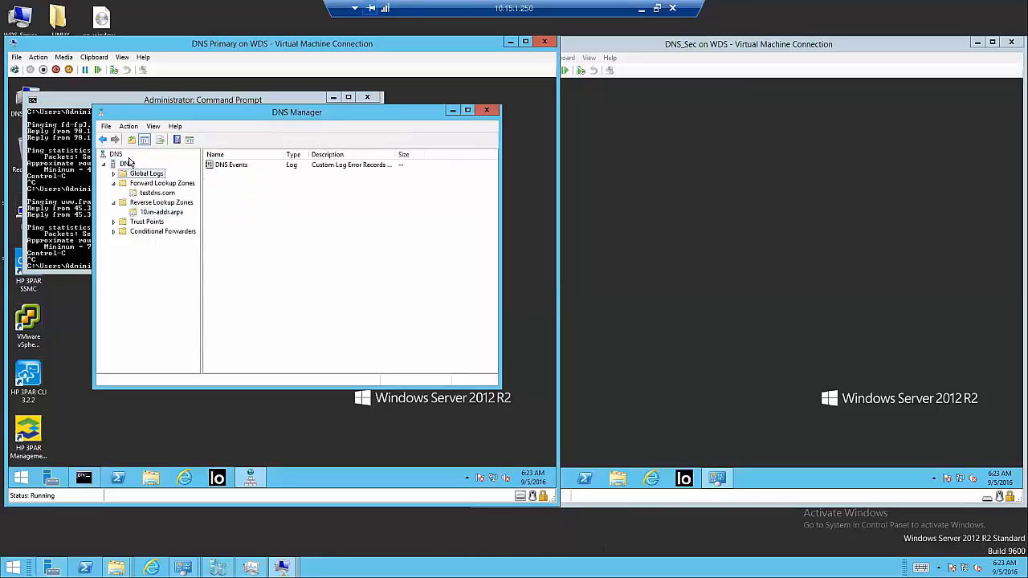
{"action": "left_click", "coordinate": [127, 163]}
{"action": "right_click", "coordinate": [127, 164]}
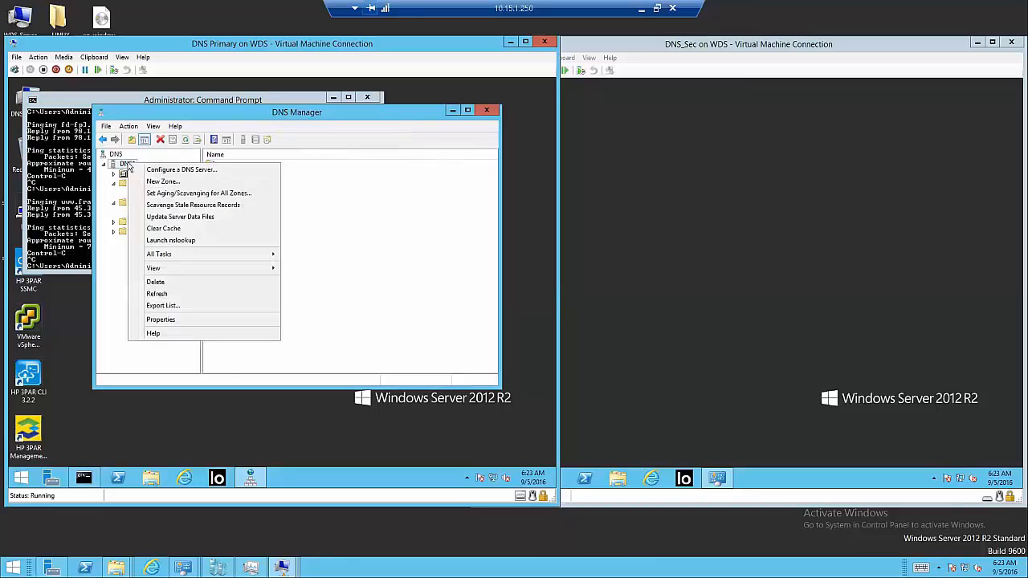
{"action": "left_click", "coordinate": [167, 320]}
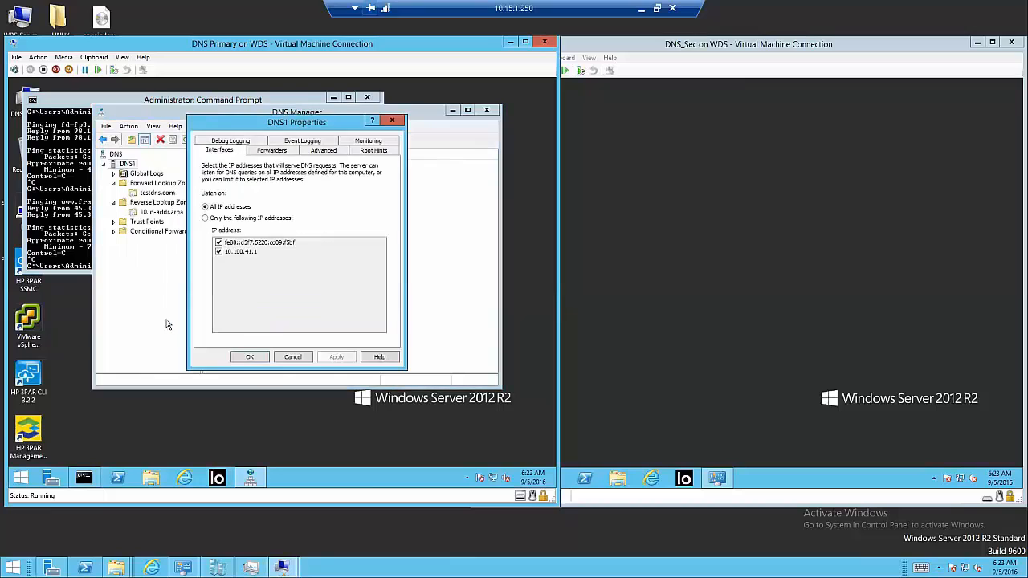
{"action": "left_click", "coordinate": [277, 151]}
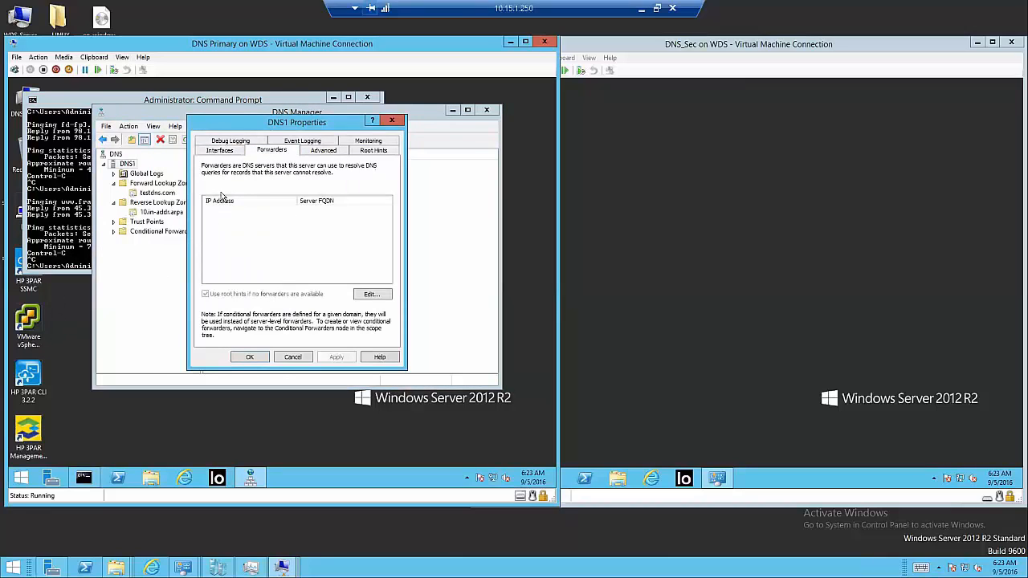
{"action": "left_click", "coordinate": [374, 152]}
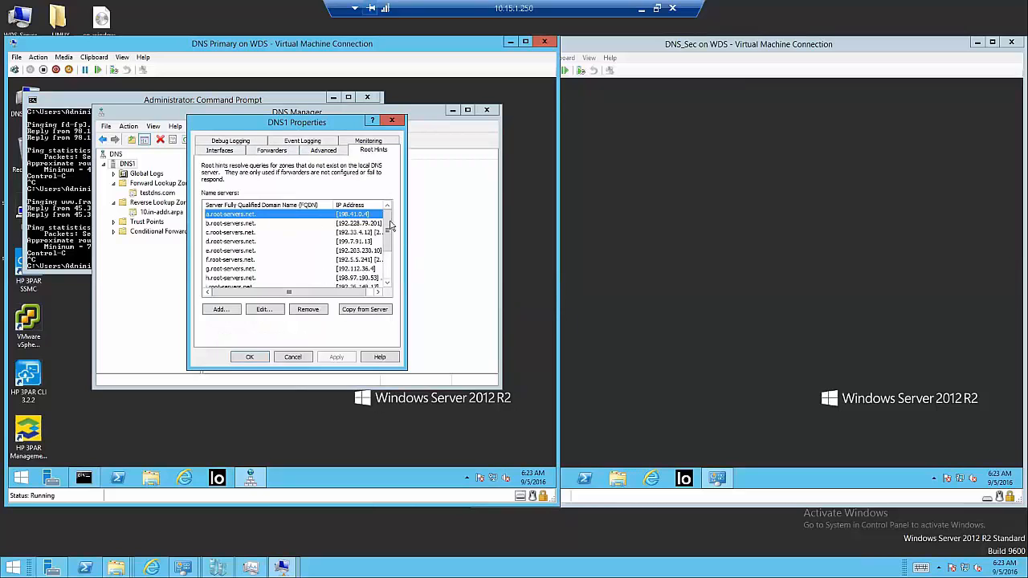
{"action": "mouse_move", "coordinate": [386, 217]}
{"action": "left_mouse_down"}
{"action": "mouse_move", "coordinate": [388, 266]}
{"action": "mouse_move", "coordinate": [388, 207]}
{"action": "left_mouse_up"}
{"action": "left_click_drag", "start_coordinate": [387, 219], "coordinate": [390, 260]}
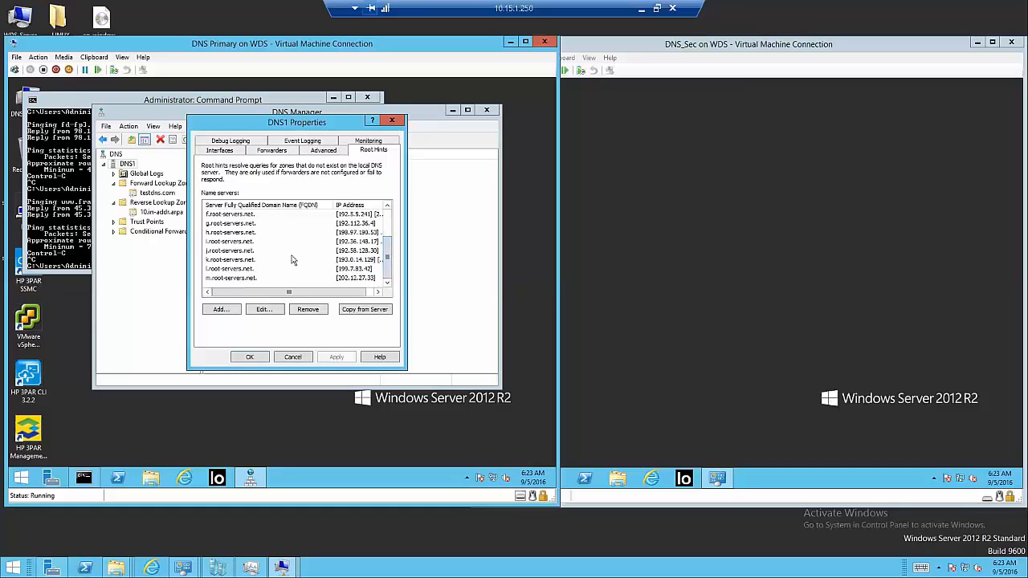
{"action": "left_click", "coordinate": [292, 358]}
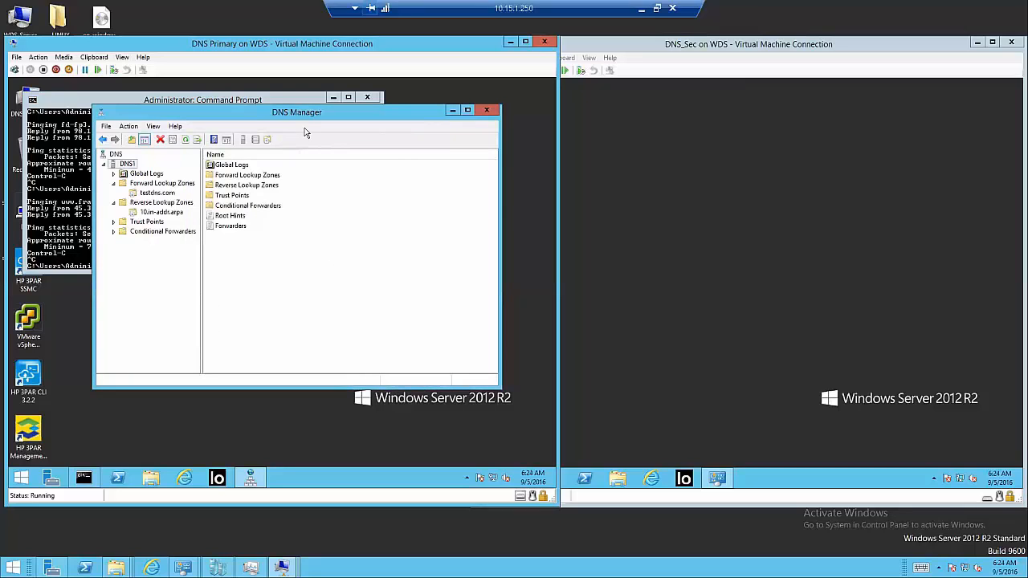
Step: View the records in the testdns.com forward lookup zone on DNS1
{"action": "left_click_drag", "start_coordinate": [306, 117], "coordinate": [333, 145]}
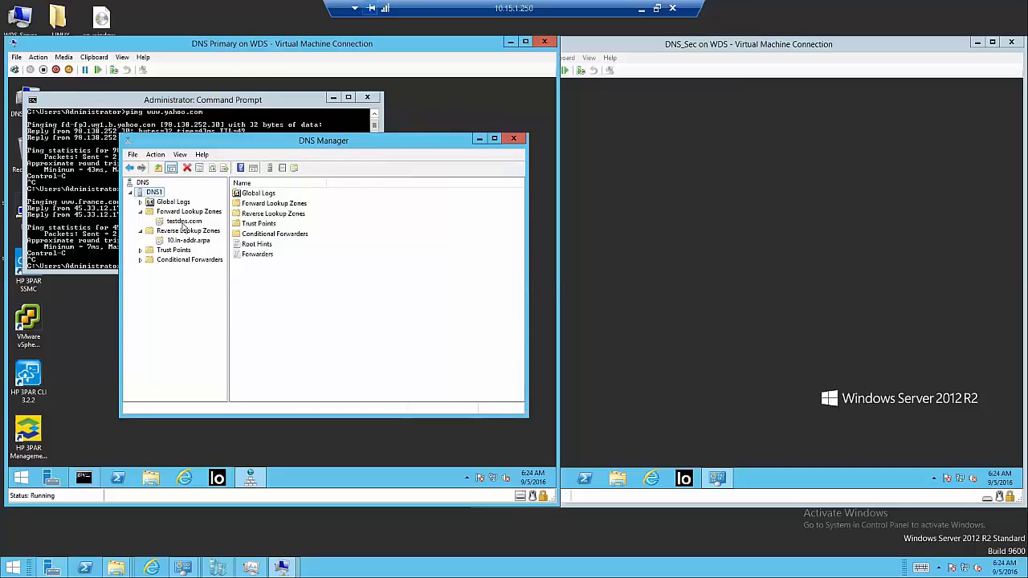
{"action": "left_click", "coordinate": [184, 222]}
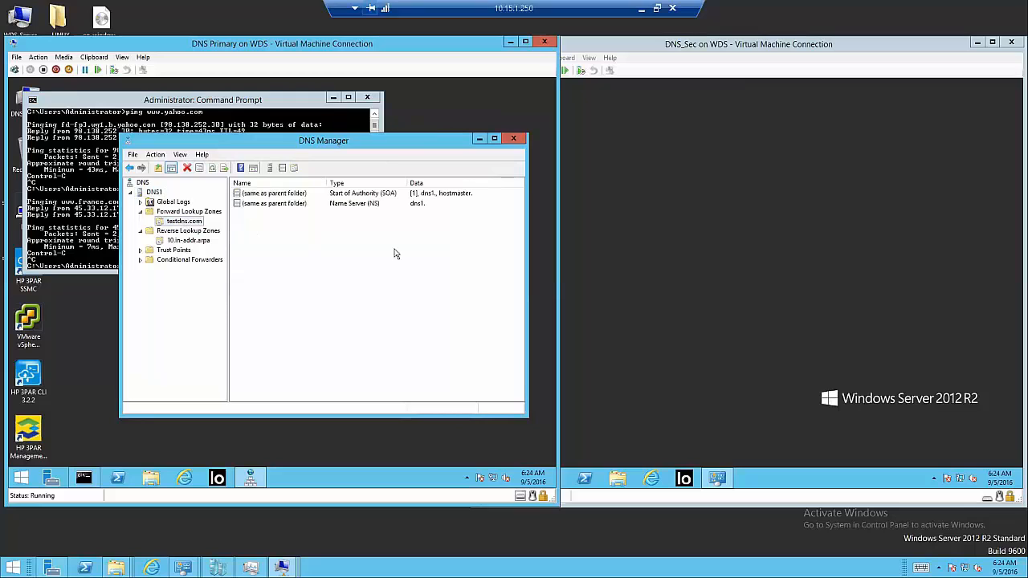
{"action": "right_click", "coordinate": [194, 224]}
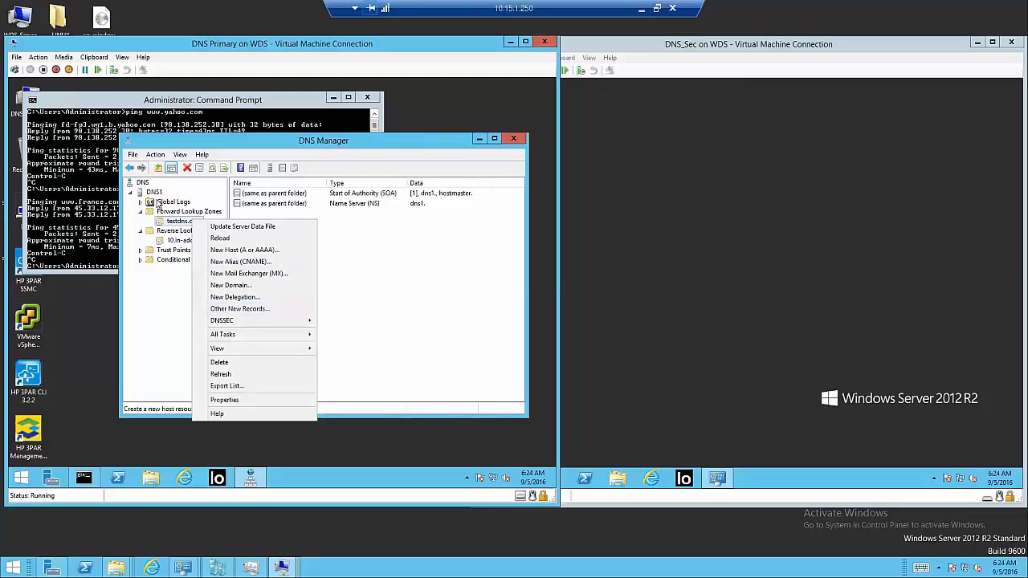
Step: Add 75.75.75.75 as a forwarder in DNS1's server properties and apply the change
{"action": "right_click", "coordinate": [153, 194]}
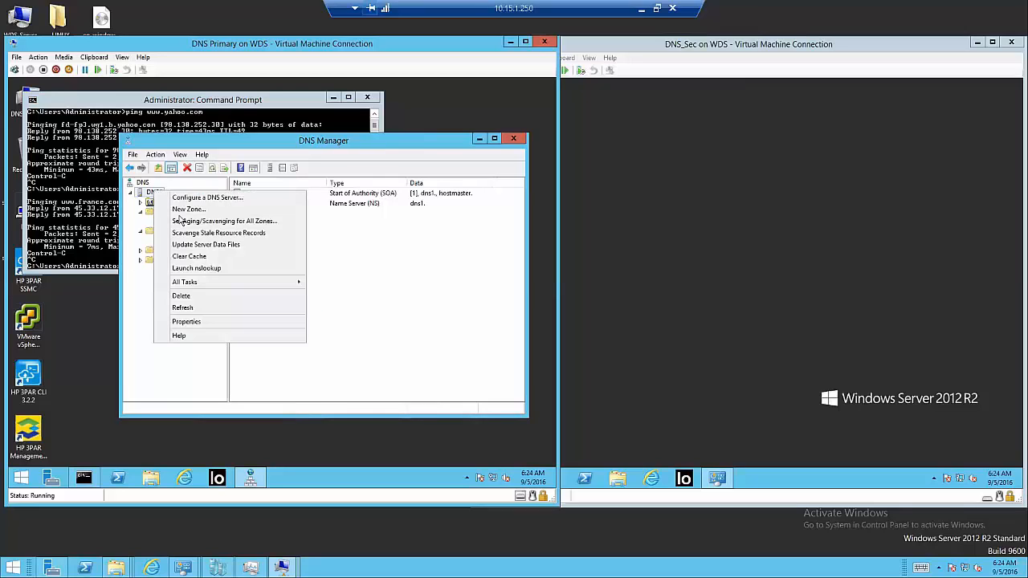
{"action": "left_click", "coordinate": [195, 322]}
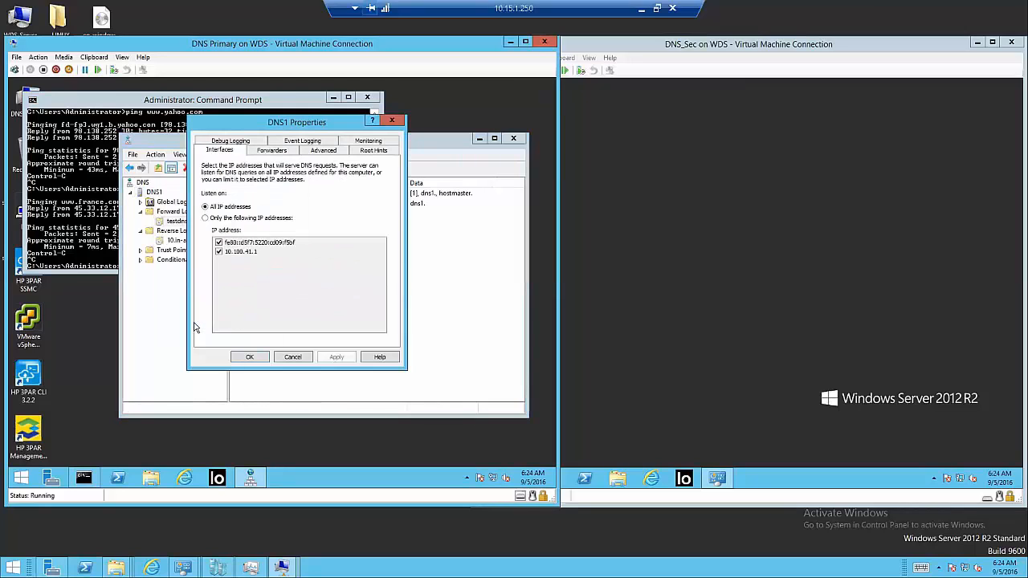
{"action": "left_click", "coordinate": [272, 151]}
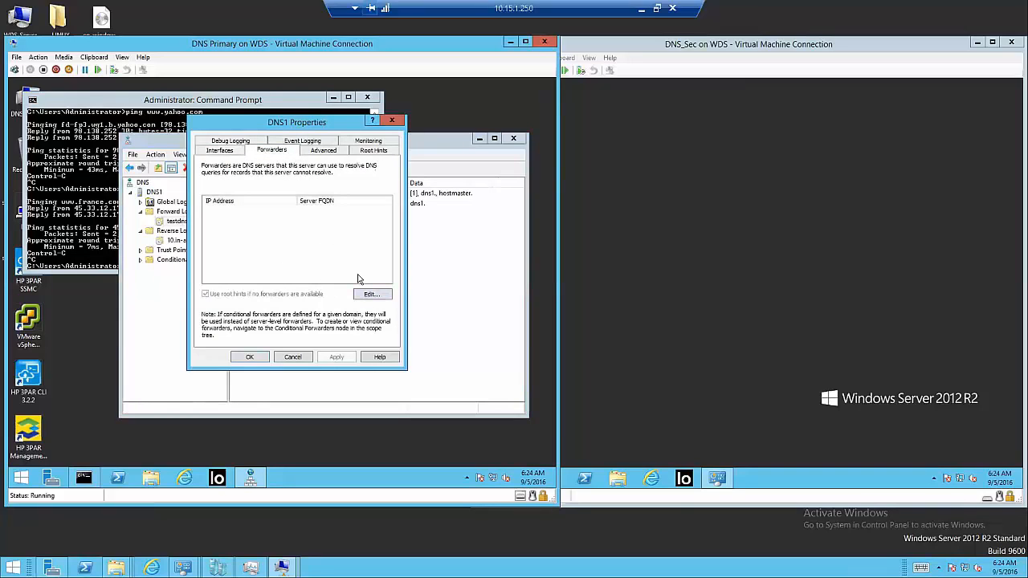
{"action": "left_click", "coordinate": [370, 295]}
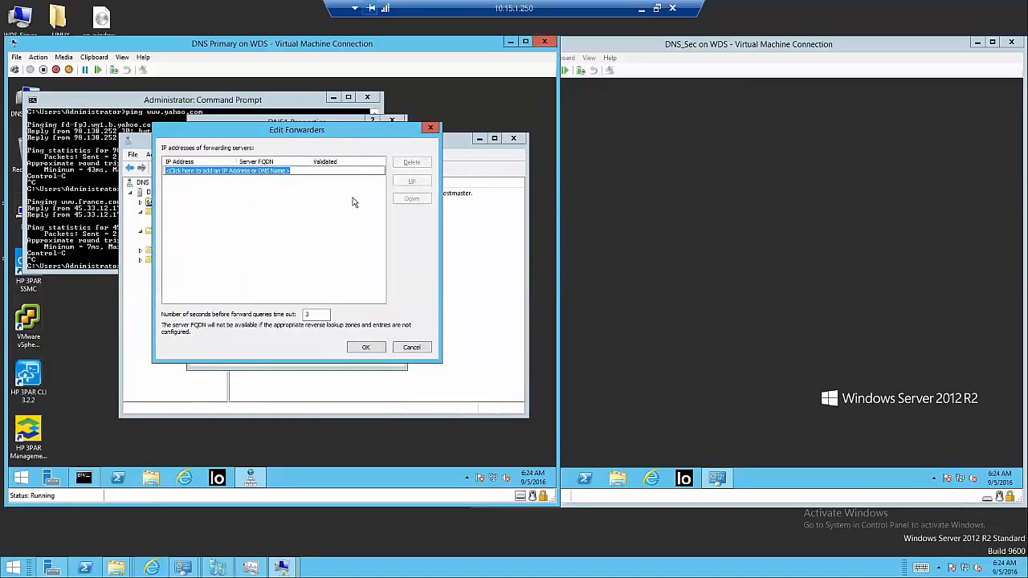
{"action": "type", "text": "75.75.75"}
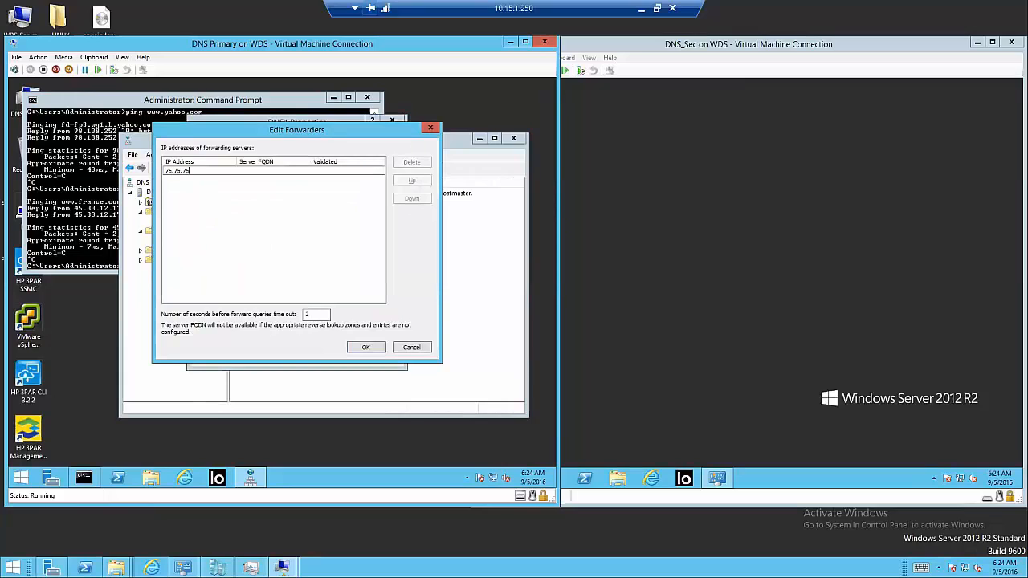
{"action": "type", "text": ".75"}
{"action": "key", "text": "Return"}
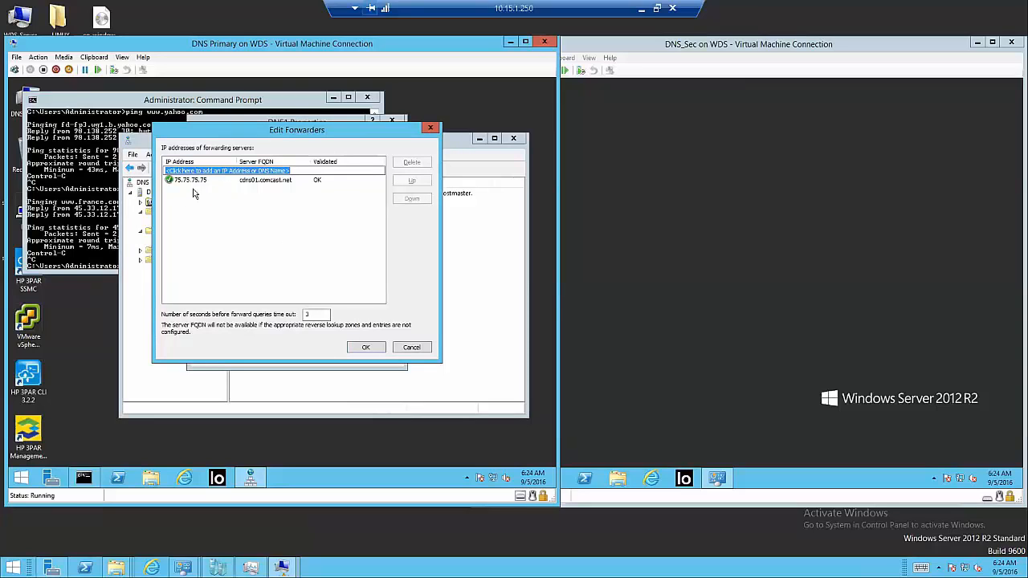
{"action": "left_click", "coordinate": [373, 347]}
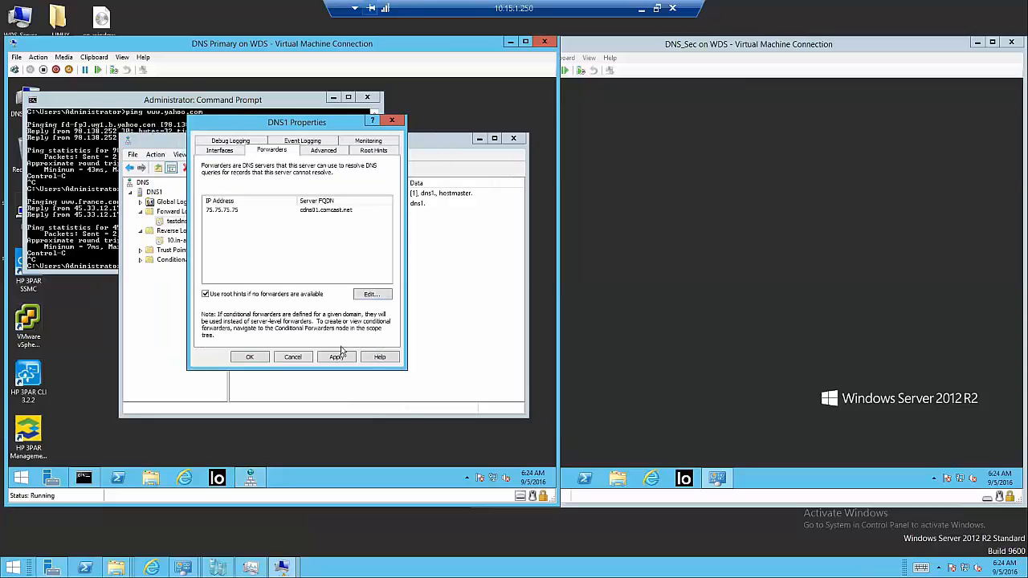
{"action": "left_click", "coordinate": [341, 360]}
{"action": "left_click", "coordinate": [248, 359]}
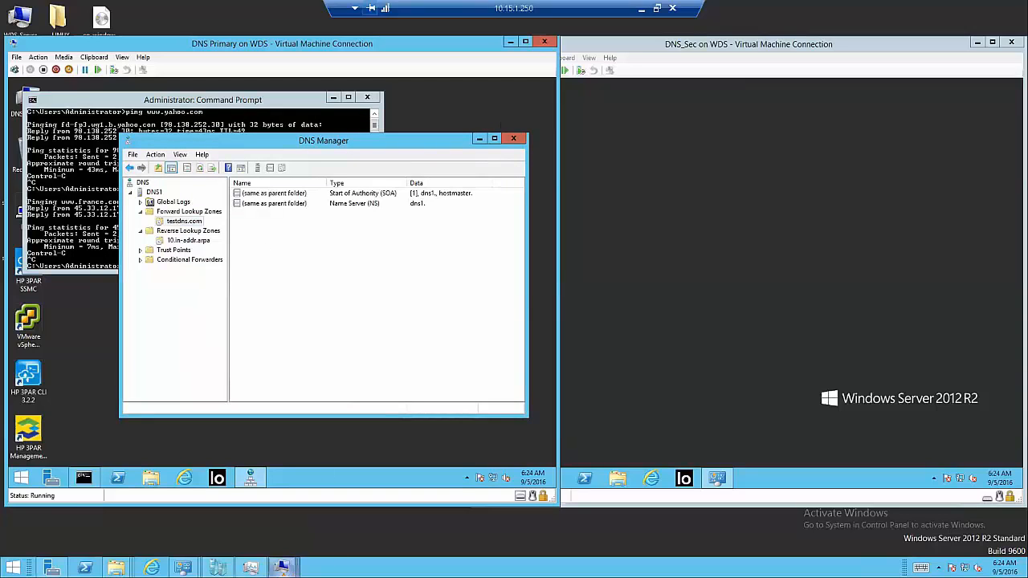
Step: Switch to the Client virtual machine and open the Internet Protocol Version 4 properties of its Ethernet 9 adapter
{"action": "mouse_move", "coordinate": [283, 568]}
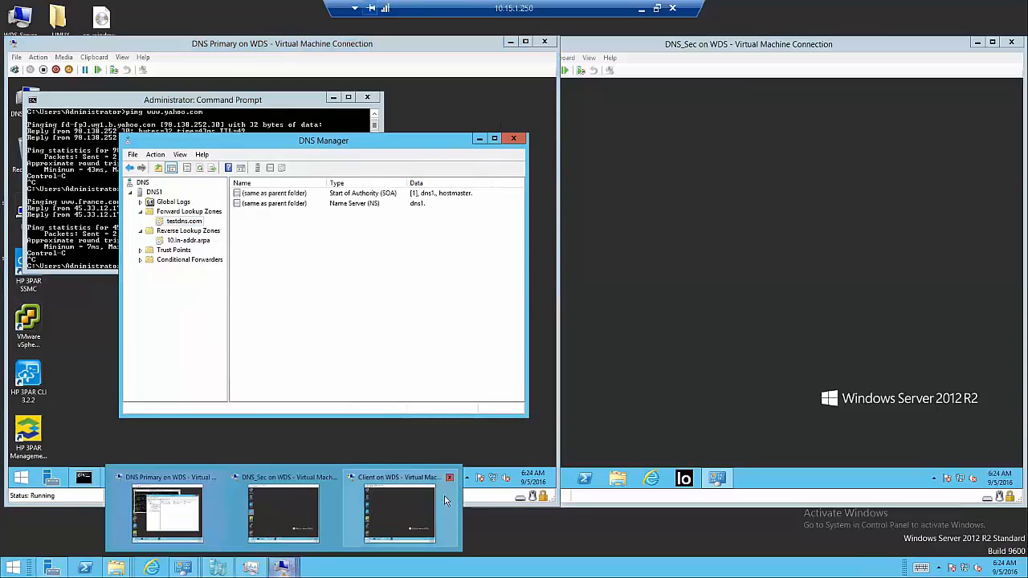
{"action": "left_click", "coordinate": [399, 509]}
{"action": "left_click_drag", "start_coordinate": [705, 129], "coordinate": [686, 94]}
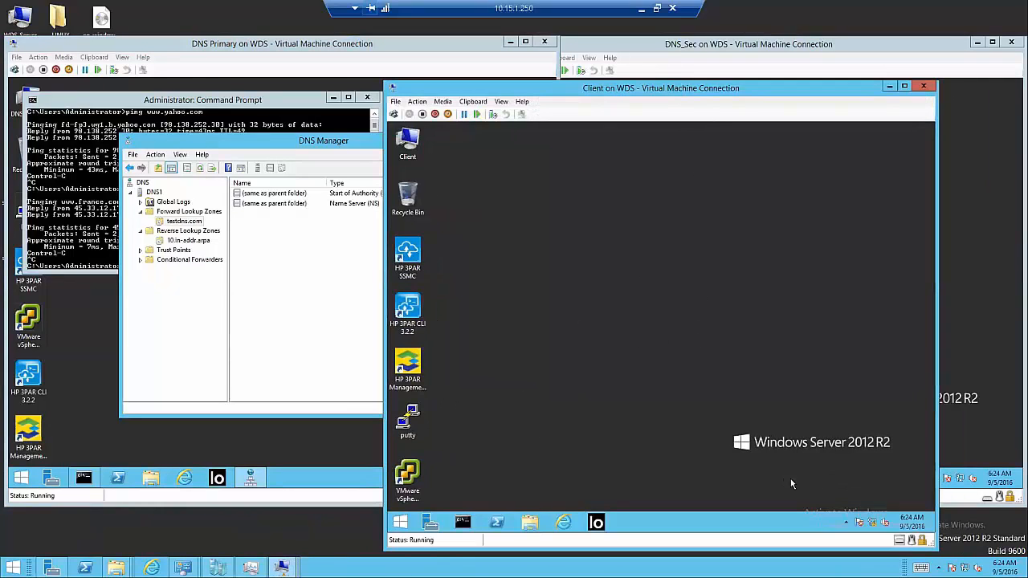
{"action": "right_click", "coordinate": [872, 522]}
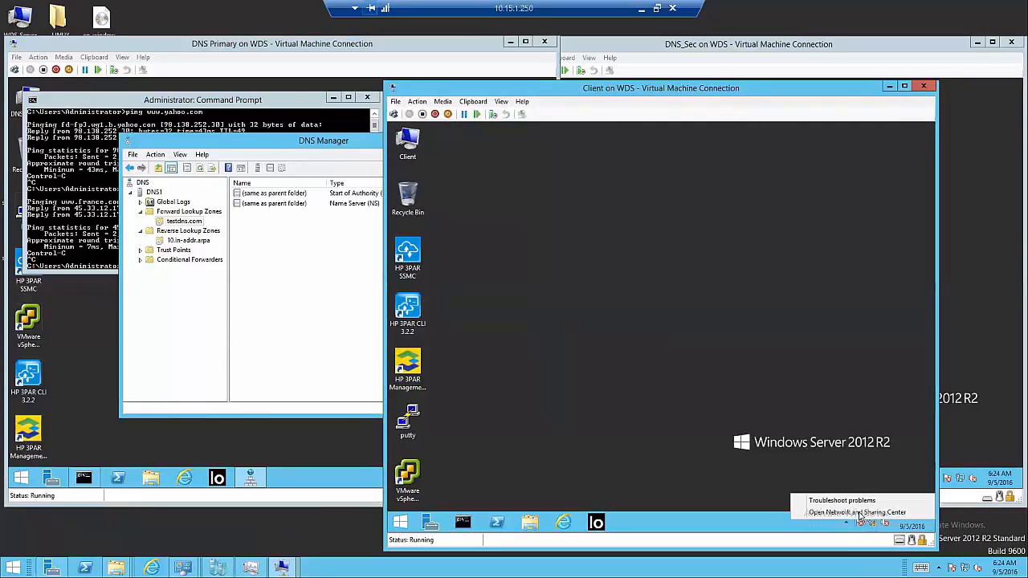
{"action": "left_click", "coordinate": [858, 513]}
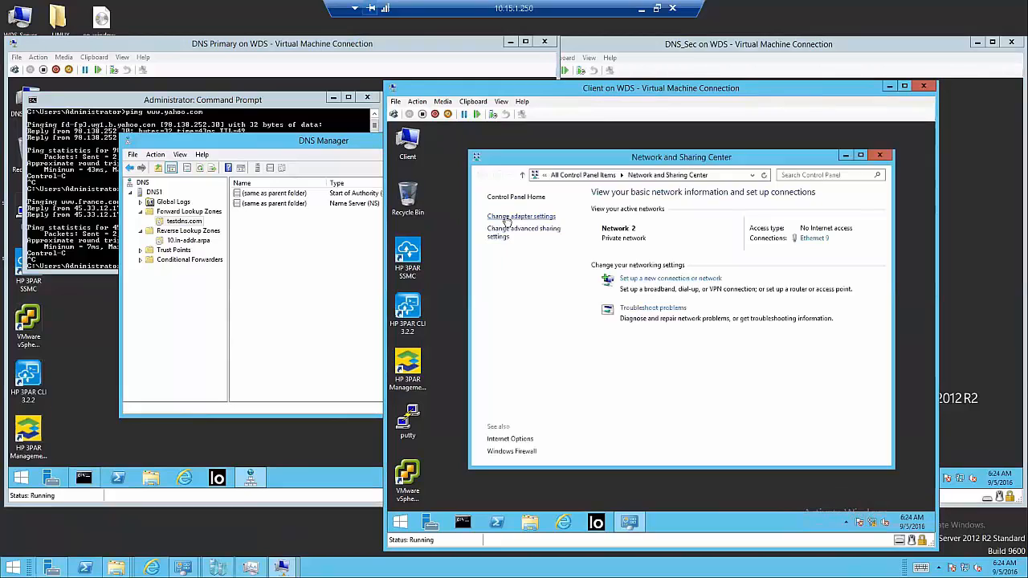
{"action": "left_click", "coordinate": [506, 219]}
{"action": "right_click", "coordinate": [537, 241]}
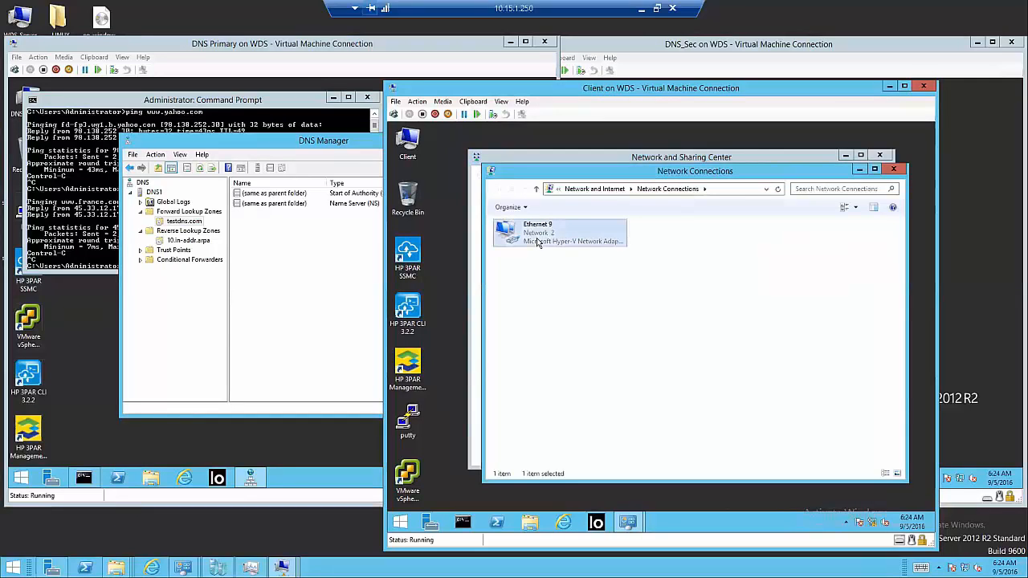
{"action": "left_click", "coordinate": [566, 336]}
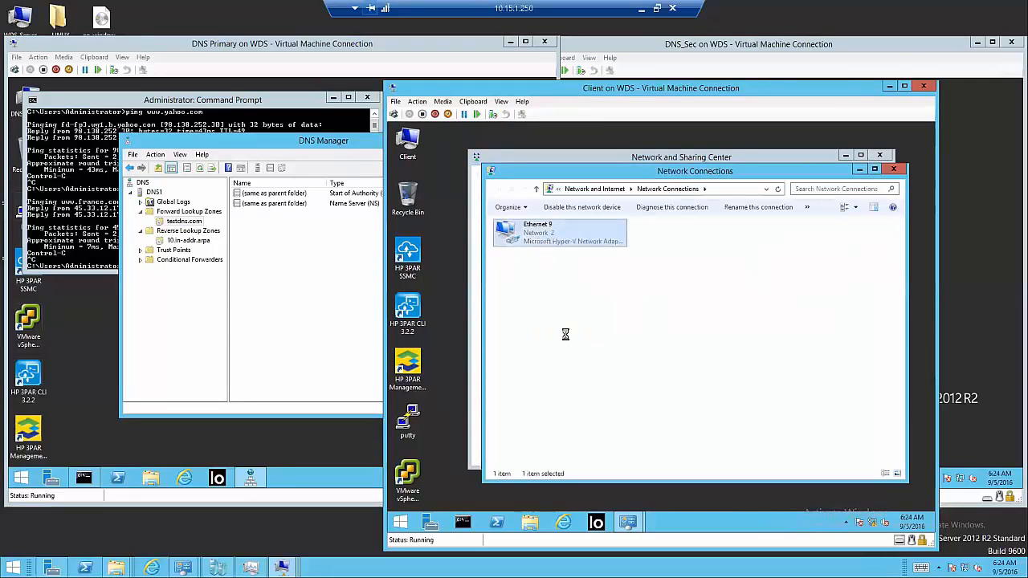
{"action": "double_click", "coordinate": [557, 368]}
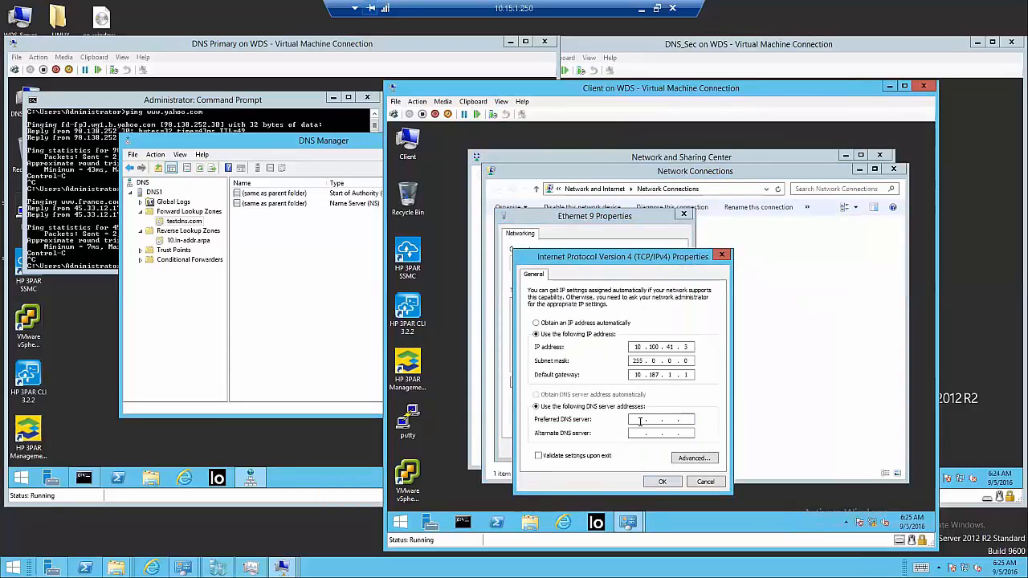
Step: Set the preferred DNS server to 10.100.41.1 and the alternate to 10.100.41.2, save, and close the network windows
{"action": "type", "text": "10."}
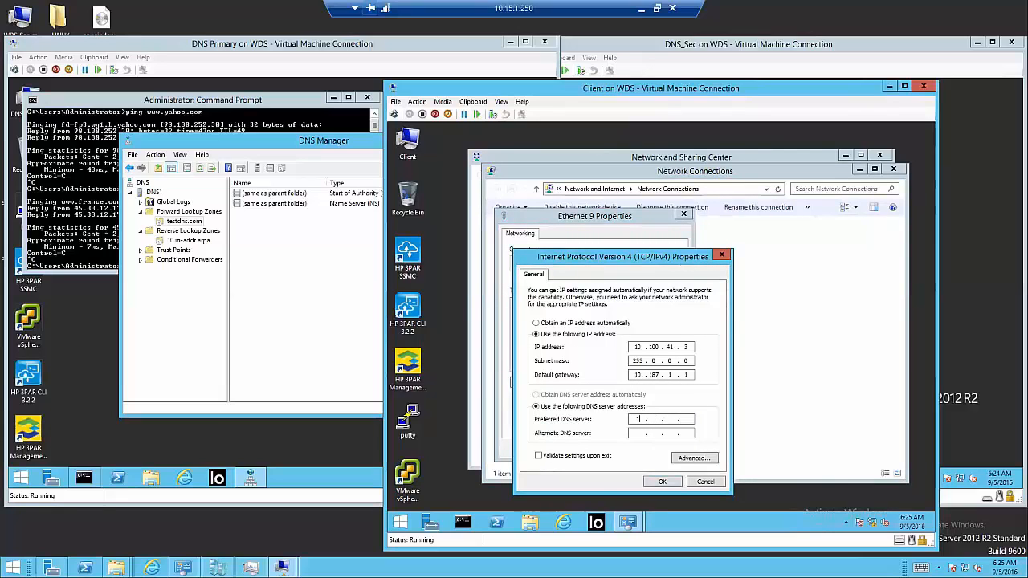
{"action": "type", "text": "4100.41.1"}
{"action": "double_click", "coordinate": [685, 347]}
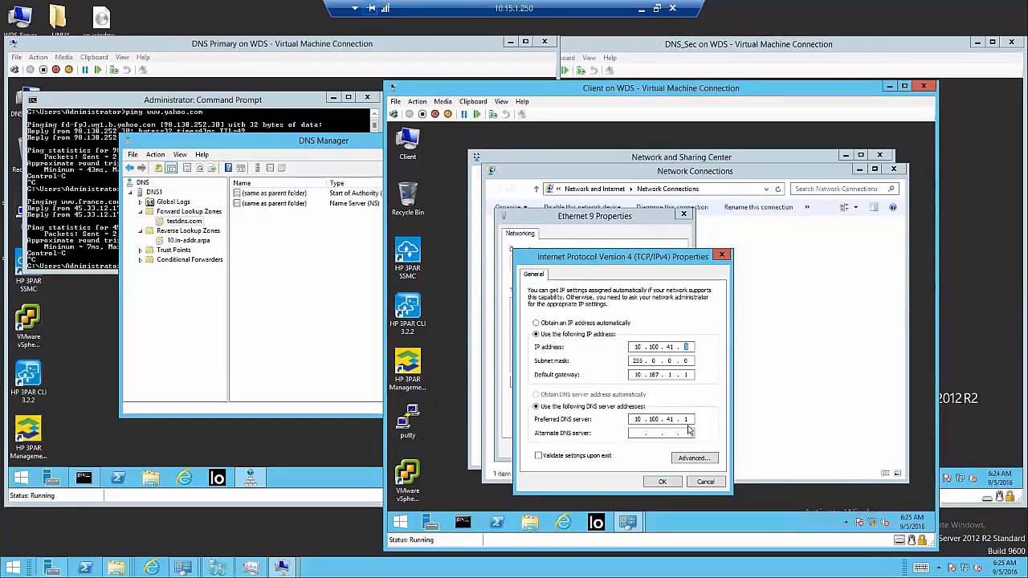
{"action": "left_click", "coordinate": [640, 433]}
{"action": "type", "text": "10 . 100 . 41 . 2"}
{"action": "left_click", "coordinate": [666, 481]}
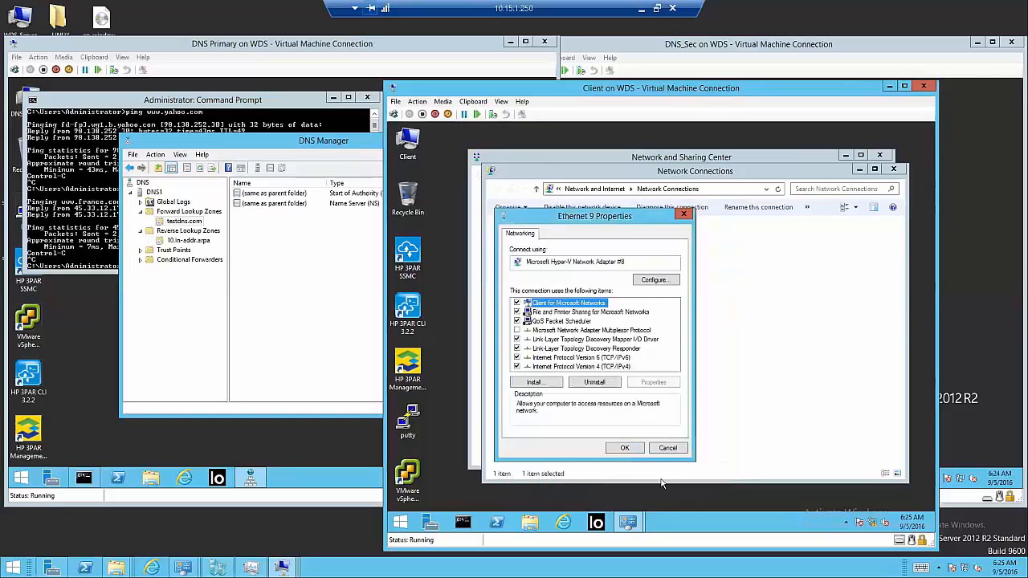
{"action": "left_click", "coordinate": [622, 447]}
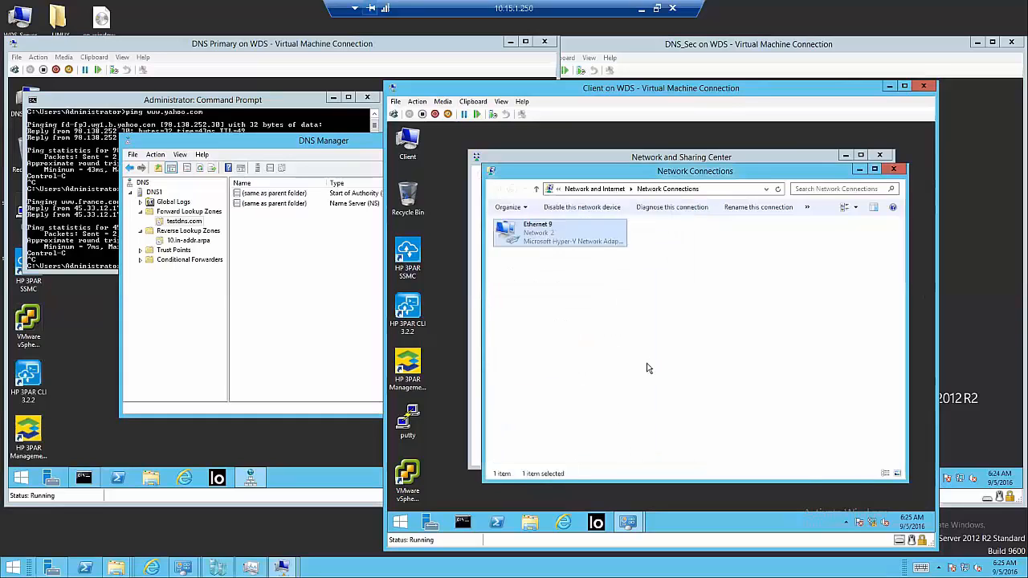
{"action": "left_click", "coordinate": [893, 168]}
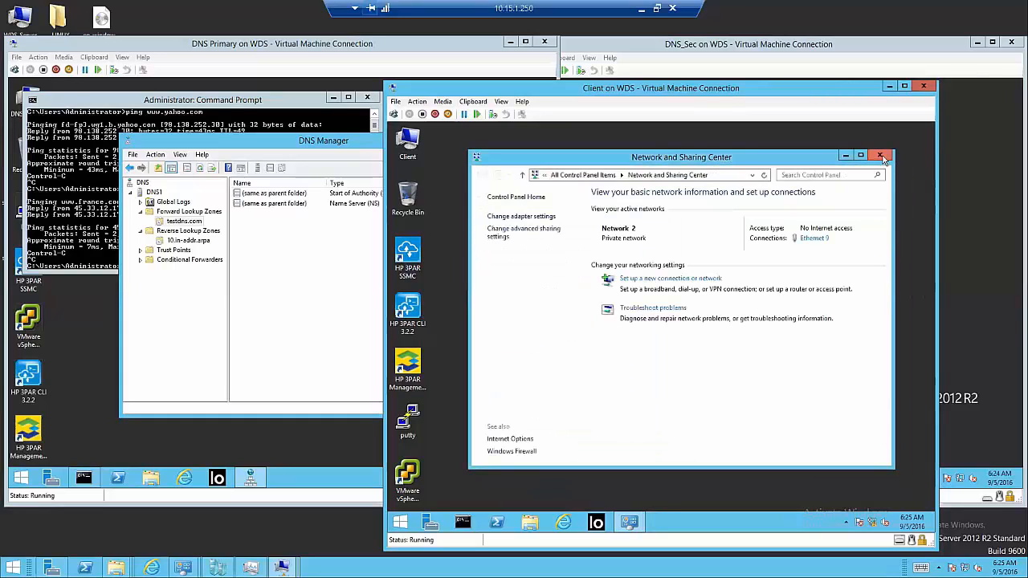
{"action": "left_click", "coordinate": [880, 155]}
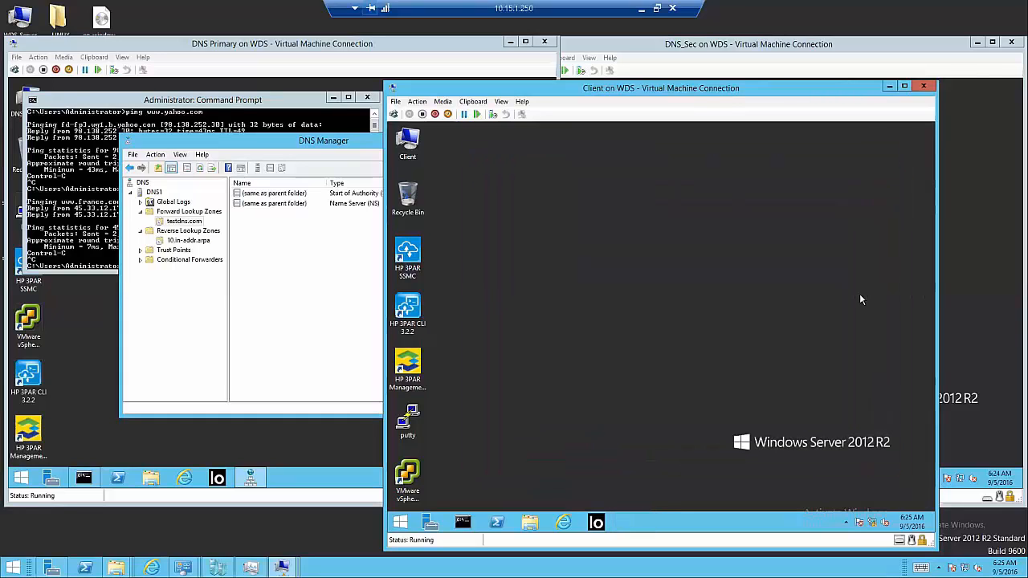
{"action": "left_click", "coordinate": [872, 523]}
{"action": "left_click", "coordinate": [658, 355]}
{"action": "left_click", "coordinate": [463, 523]}
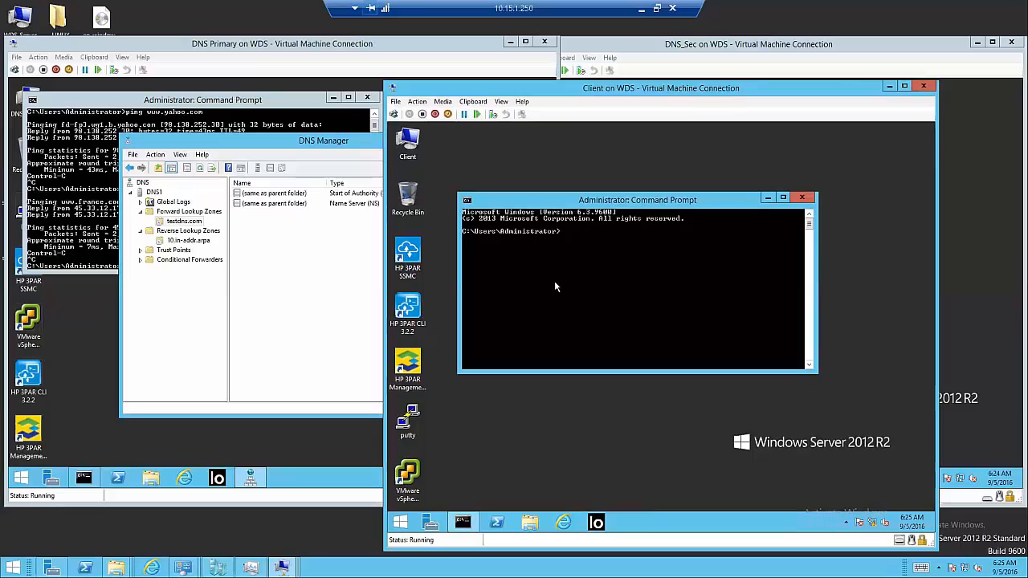
{"action": "type", "text": "ping www.yahoo.com"}
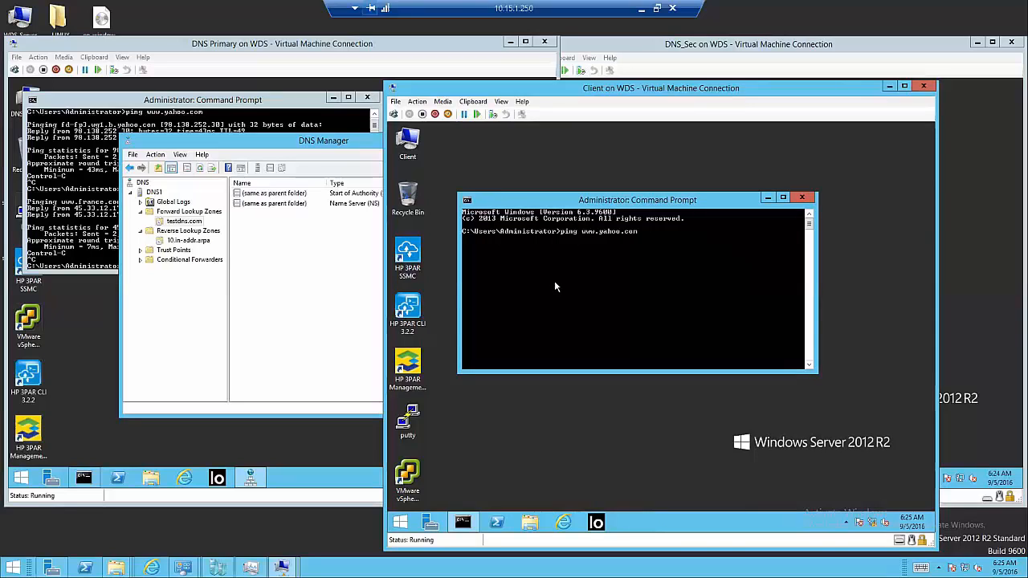
{"action": "key", "text": "Return"}
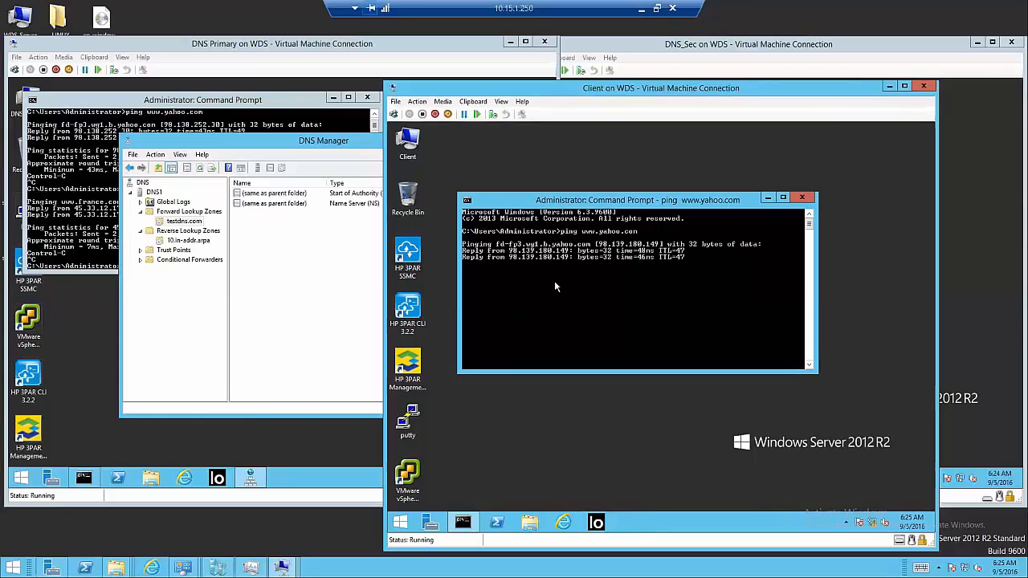
{"action": "key", "text": "ctrl+c"}
{"action": "type", "text": "ping www.google.com"}
{"action": "key", "text": "Return"}
{"action": "key", "text": "ctrl+c"}
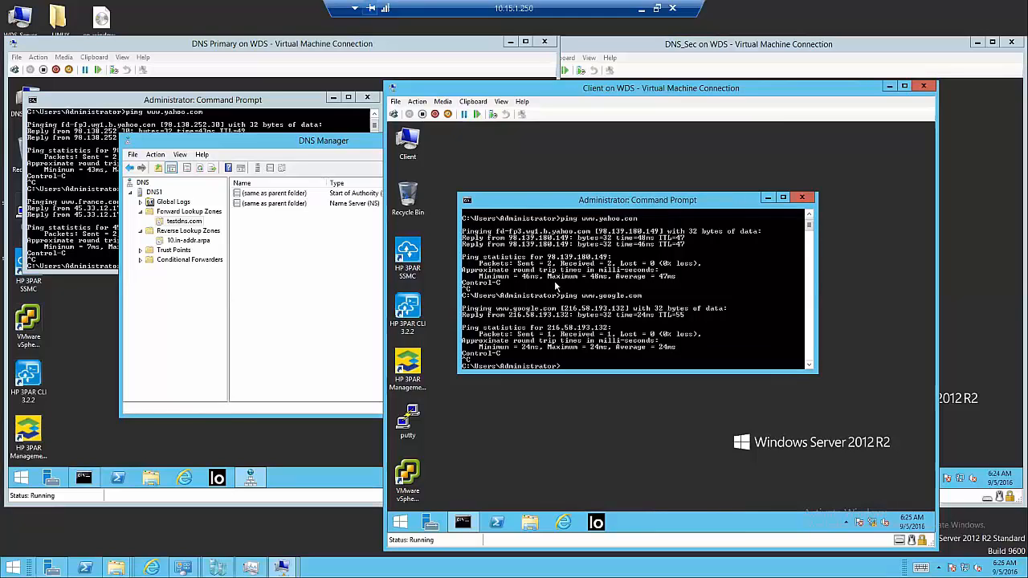
{"action": "left_click", "coordinate": [769, 197]}
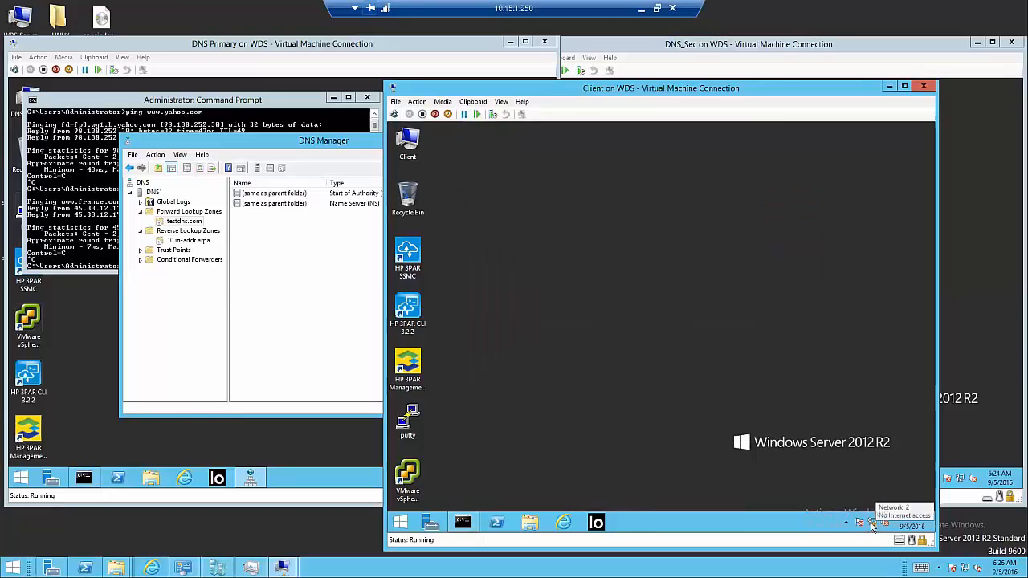
Step: Refresh the Client desktop and minimize the Client virtual machine window
{"action": "right_click", "coordinate": [766, 379]}
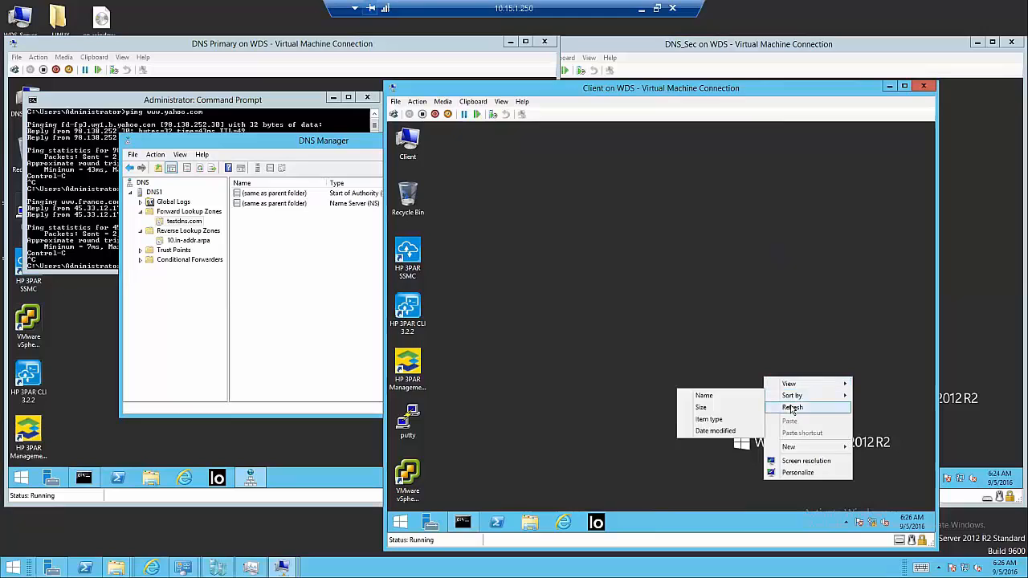
{"action": "left_click", "coordinate": [792, 407]}
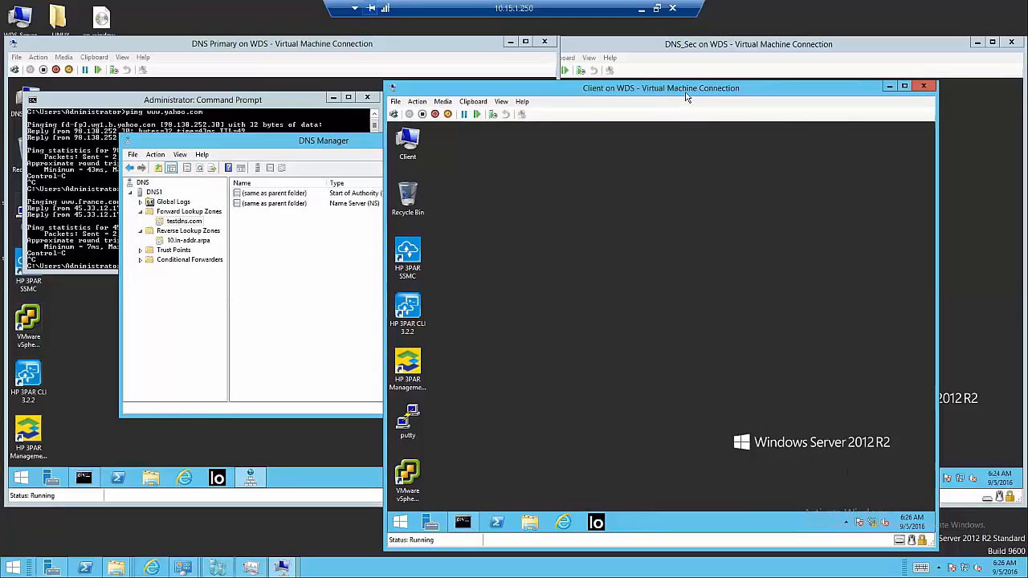
{"action": "left_click_drag", "start_coordinate": [654, 92], "coordinate": [511, 92]}
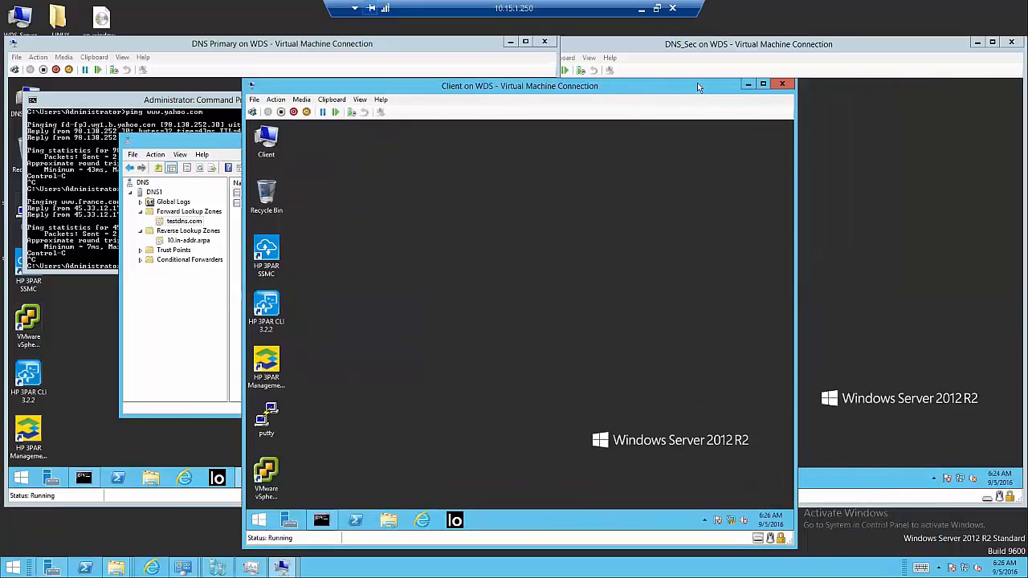
{"action": "left_click", "coordinate": [746, 84]}
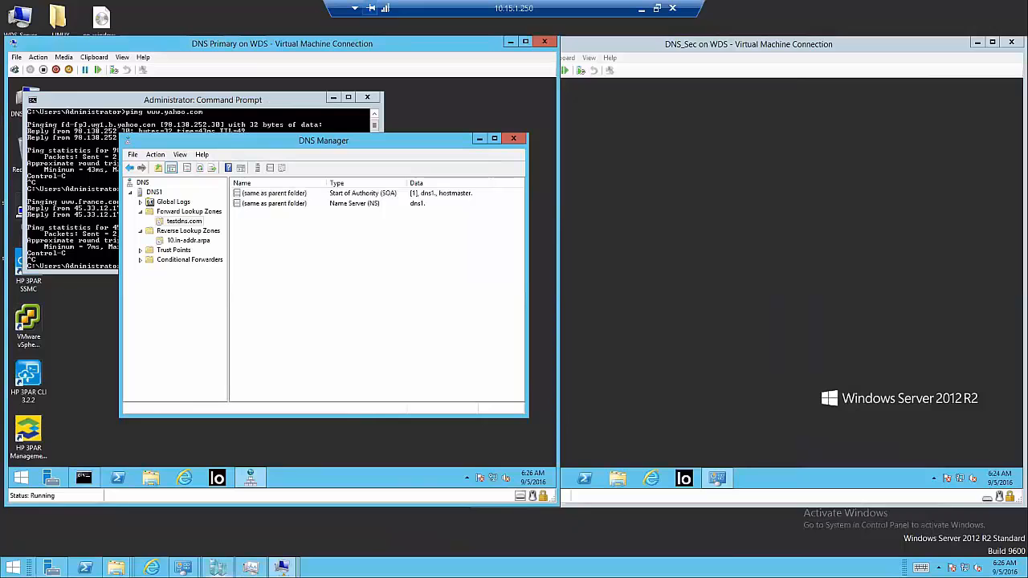
Step: Check the Client virtual machine's full computer name in its System Properties, and close the system windows
{"action": "mouse_move", "coordinate": [281, 567]}
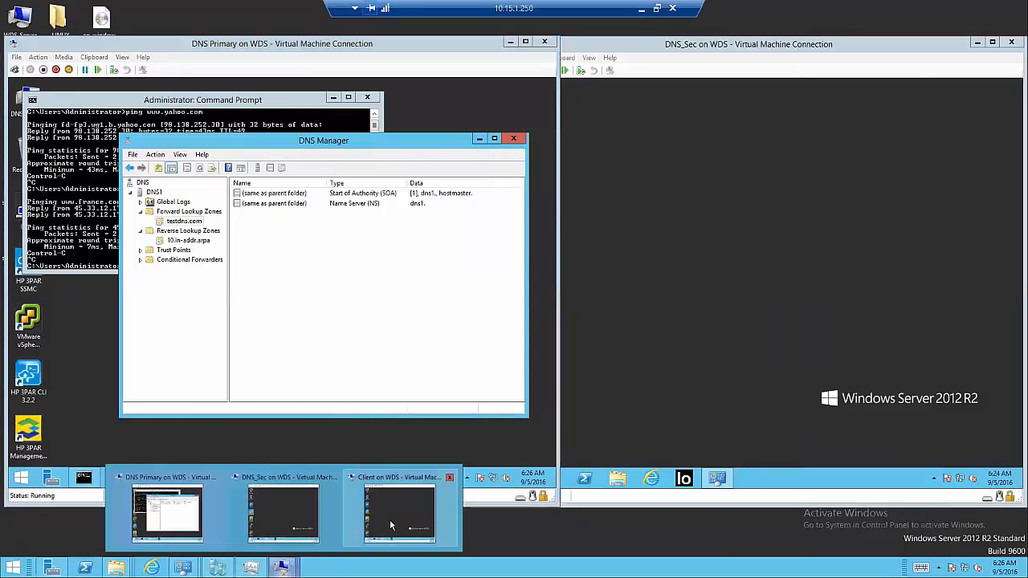
{"action": "left_click", "coordinate": [390, 519]}
{"action": "right_click", "coordinate": [271, 148]}
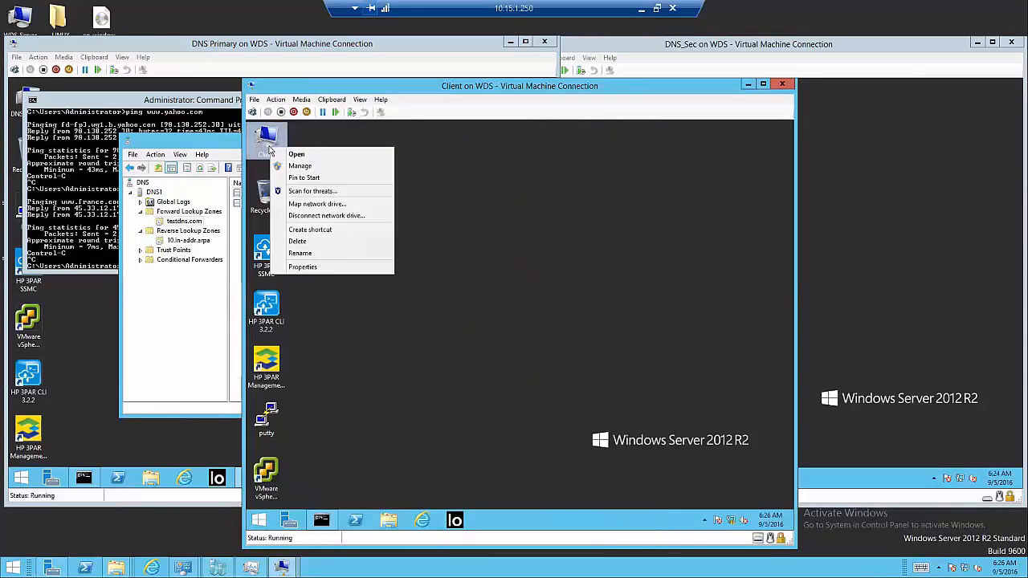
{"action": "left_click", "coordinate": [314, 270]}
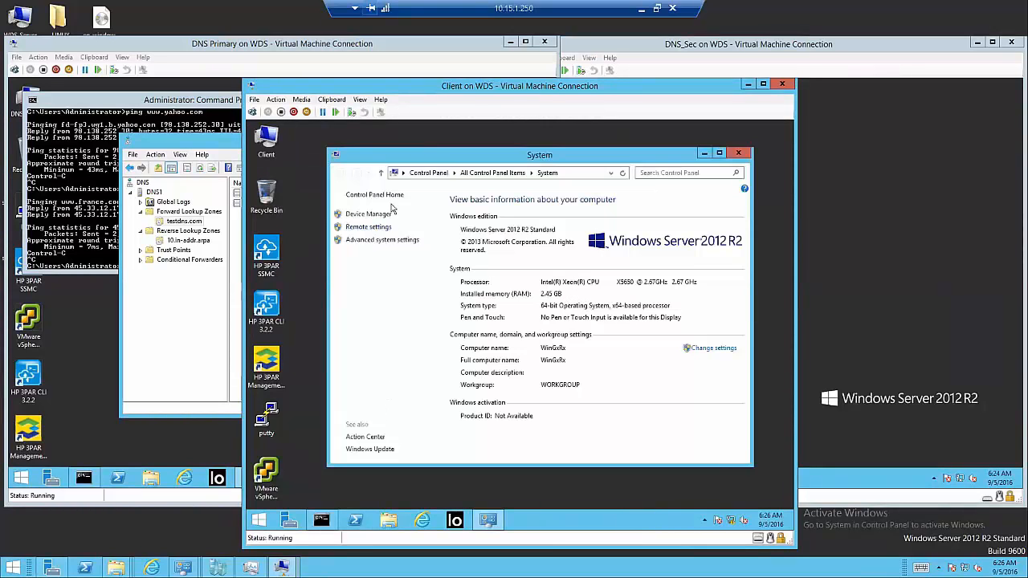
{"action": "left_click", "coordinate": [372, 242]}
{"action": "left_click", "coordinate": [371, 232]}
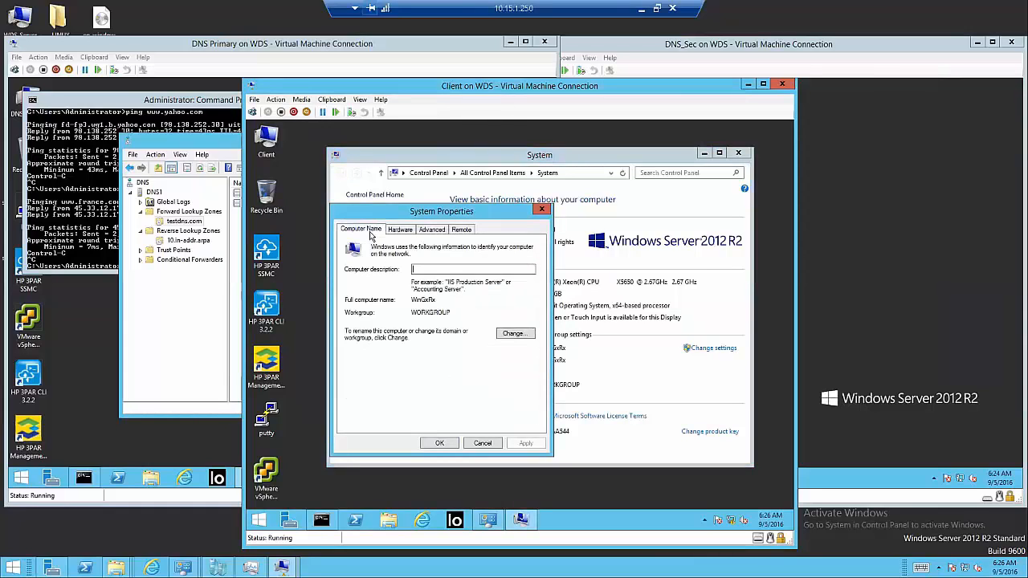
{"action": "double_click", "coordinate": [423, 299]}
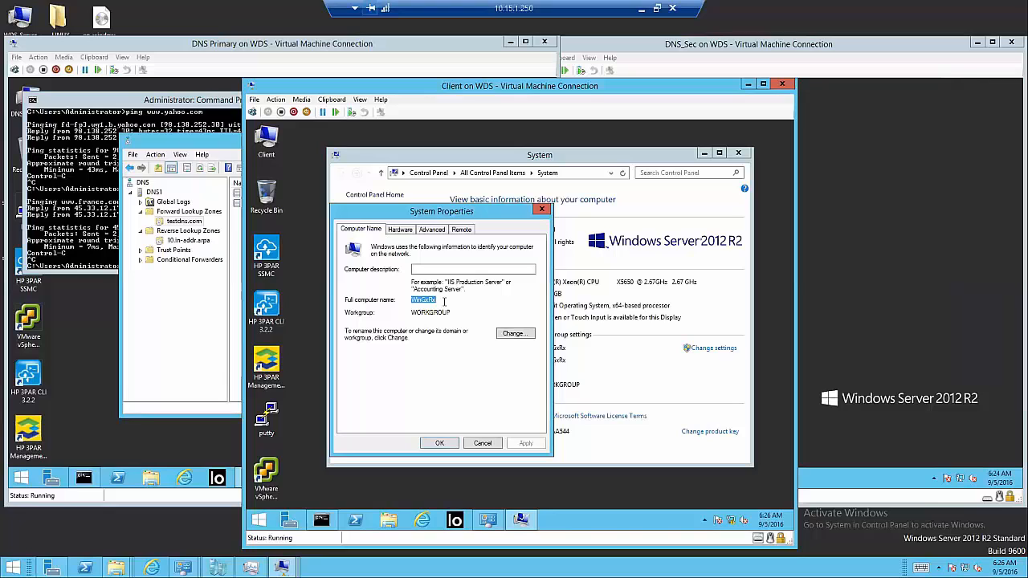
{"action": "left_click", "coordinate": [443, 444]}
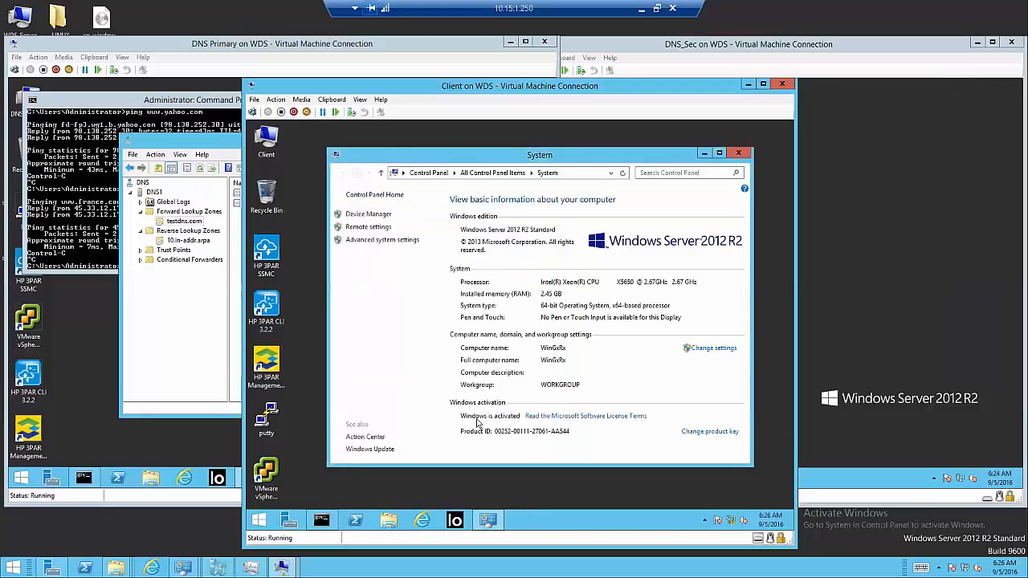
{"action": "left_click", "coordinate": [737, 154]}
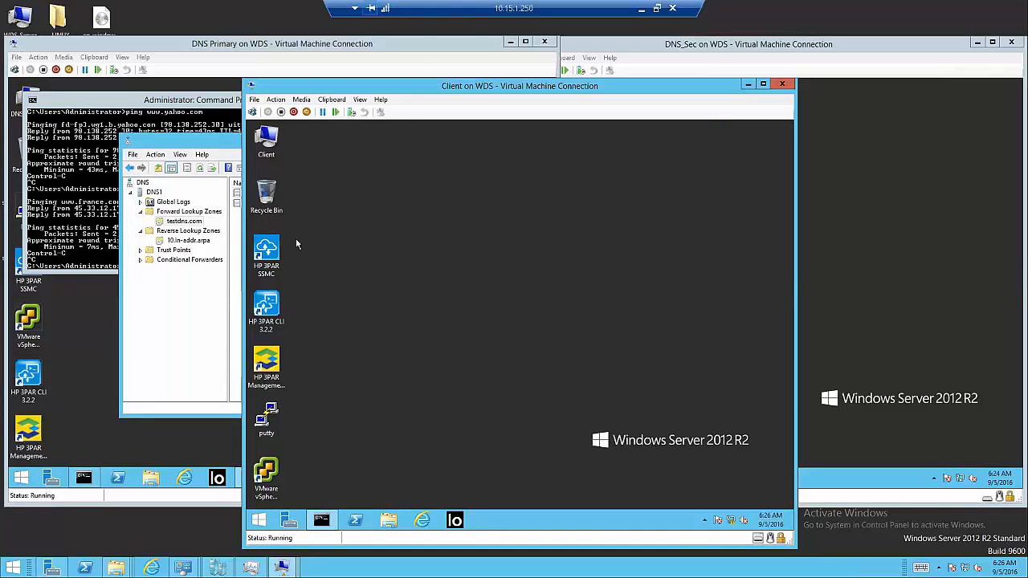
Step: Return to DNS Manager on the DNS Primary virtual machine
{"action": "left_click", "coordinate": [227, 308]}
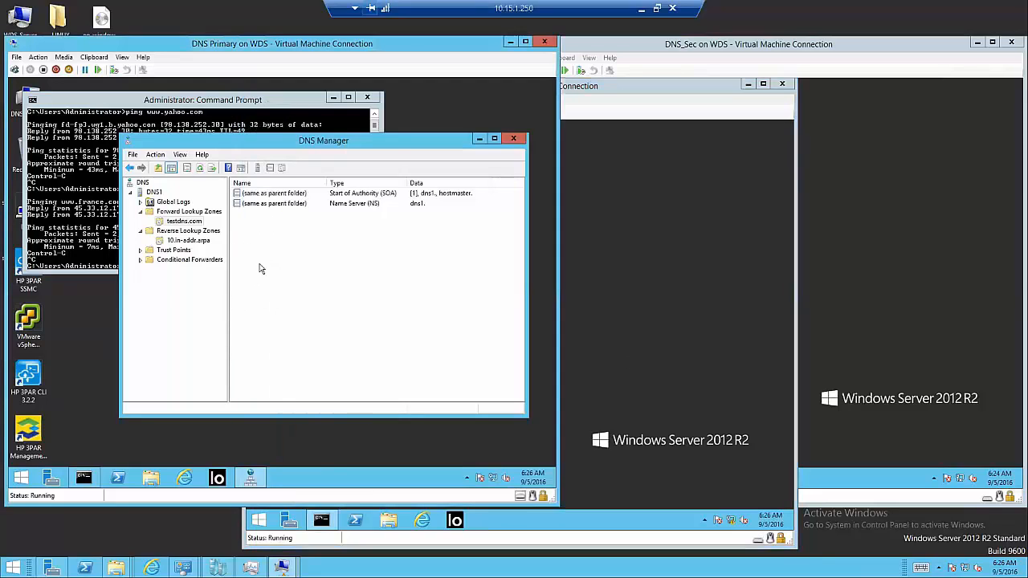
{"action": "right_click", "coordinate": [268, 259]}
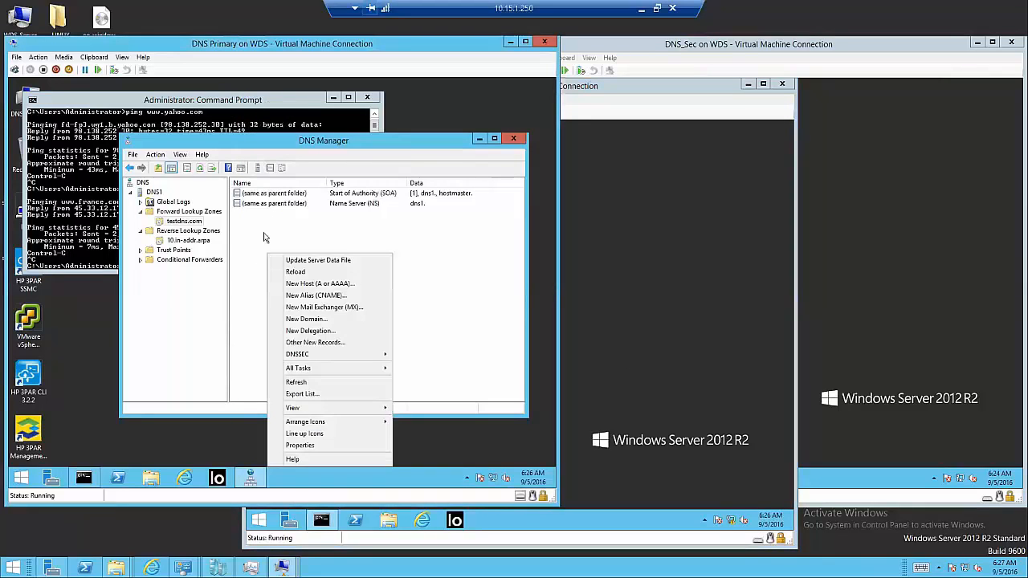
{"action": "left_click", "coordinate": [266, 236]}
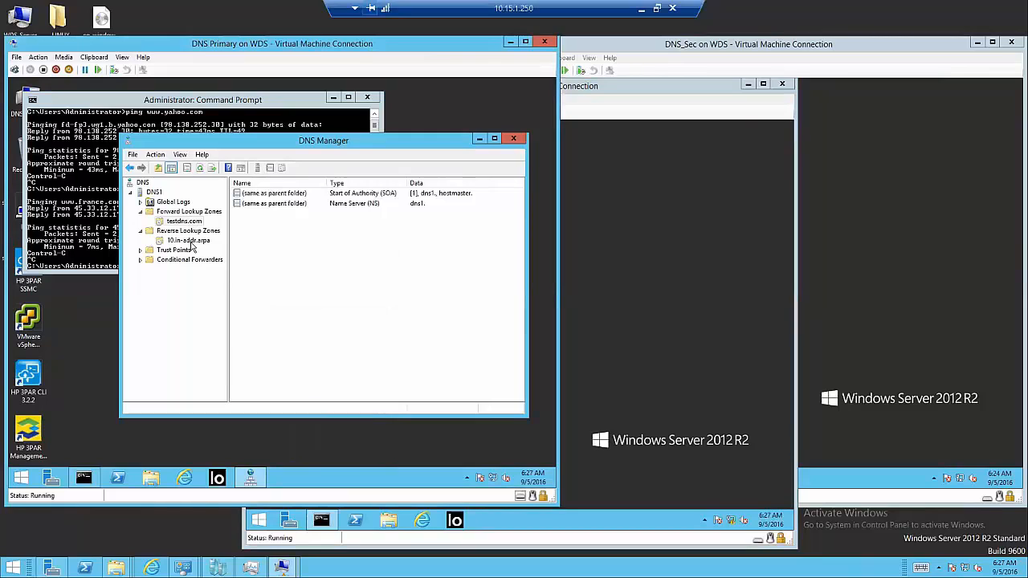
{"action": "left_click", "coordinate": [168, 241]}
{"action": "right_click", "coordinate": [266, 260]}
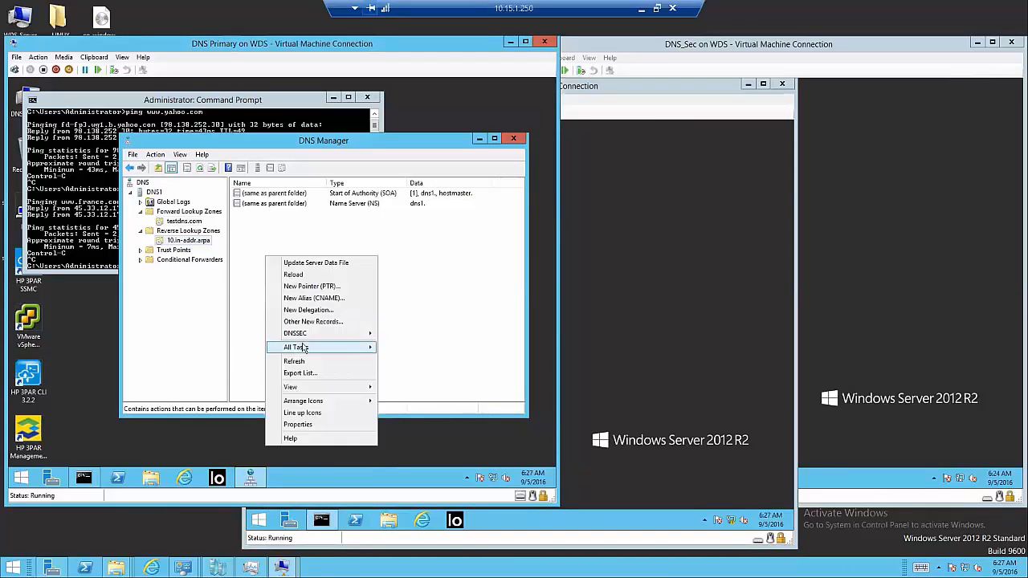
{"action": "mouse_move", "coordinate": [308, 348]}
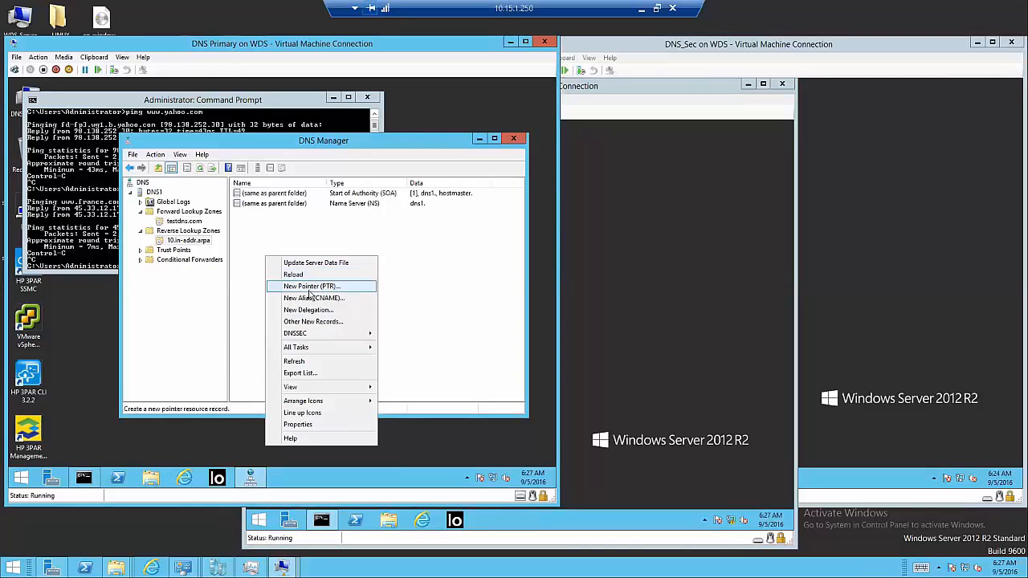
{"action": "left_click", "coordinate": [309, 287]}
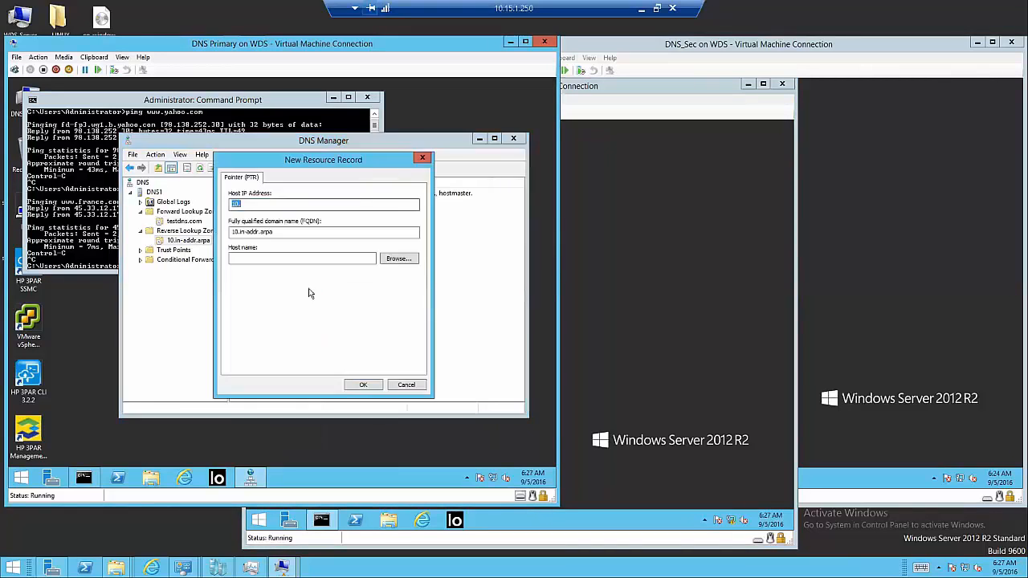
{"action": "left_click", "coordinate": [298, 206]}
{"action": "left_click_drag", "start_coordinate": [299, 168], "coordinate": [360, 199]}
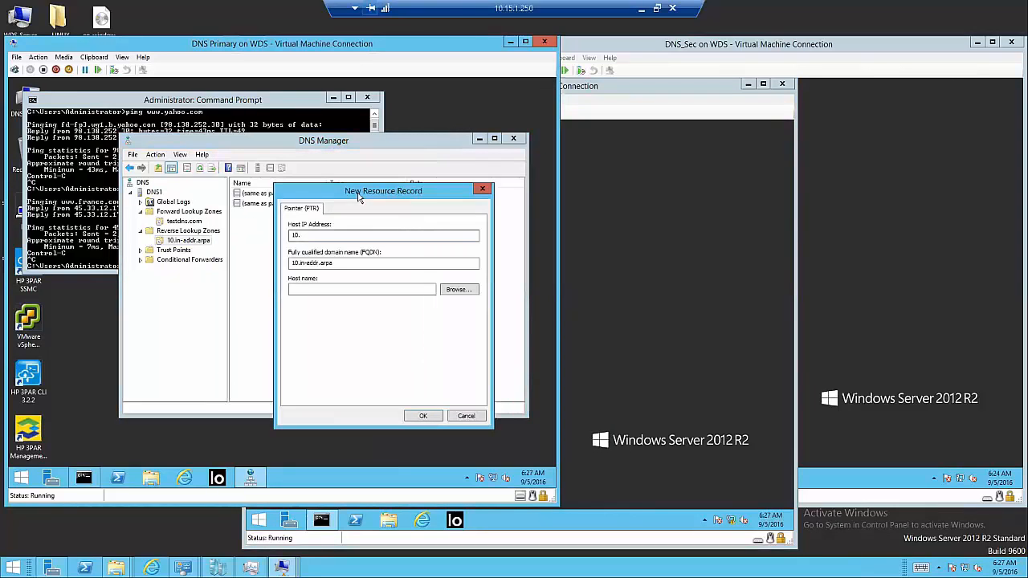
{"action": "type", "text": "100.41.3"}
{"action": "double_click", "coordinate": [344, 233]}
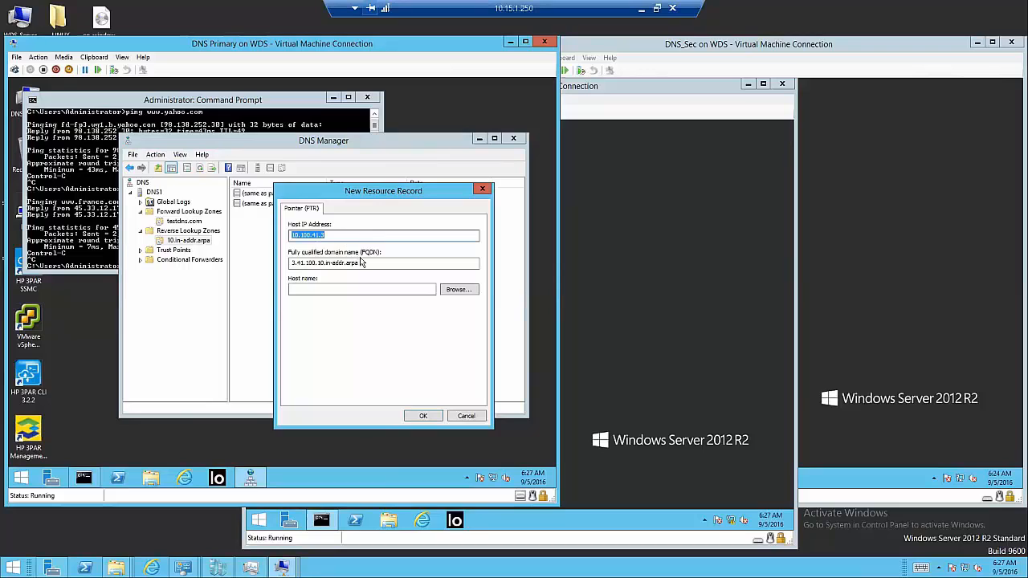
{"action": "left_click", "coordinate": [330, 287]}
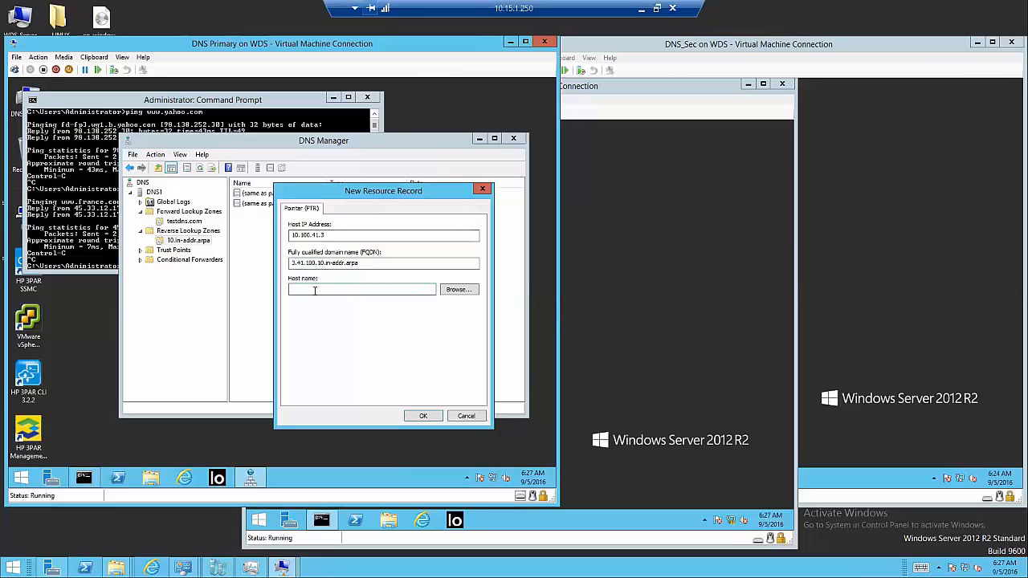
{"action": "left_click", "coordinate": [482, 189]}
Step: Add a host record named wingxrx with IP address 10.100.41.3 to the testdns.com forward lookup zone, without an associated pointer record
{"action": "left_click", "coordinate": [189, 222]}
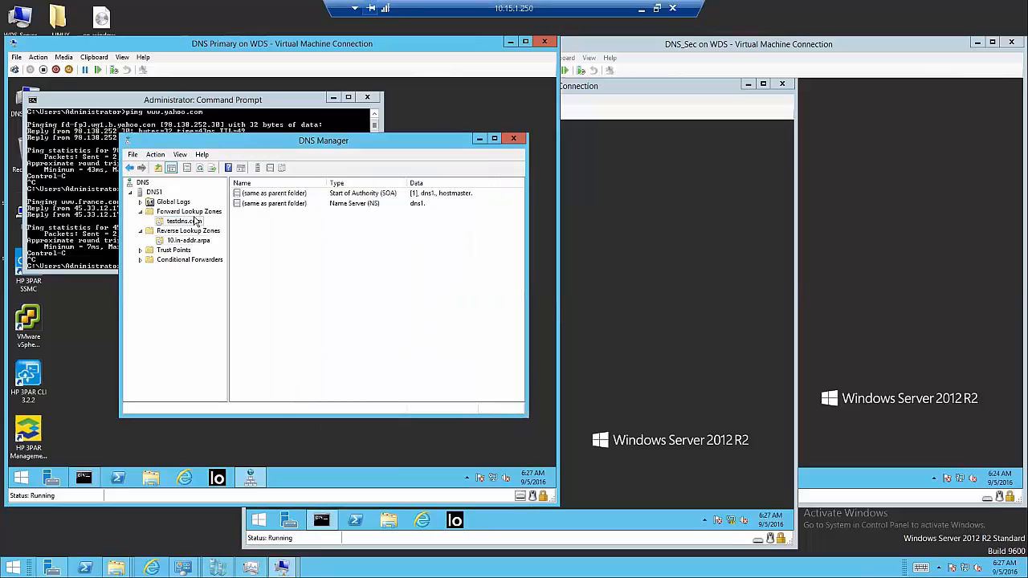
{"action": "right_click", "coordinate": [184, 221]}
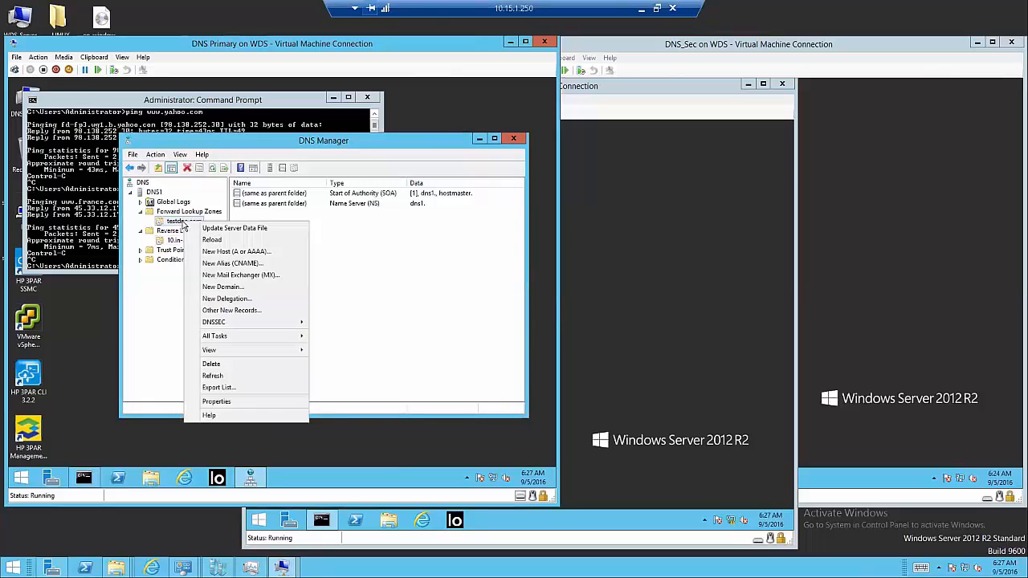
{"action": "left_click", "coordinate": [175, 228]}
{"action": "right_click", "coordinate": [175, 227]}
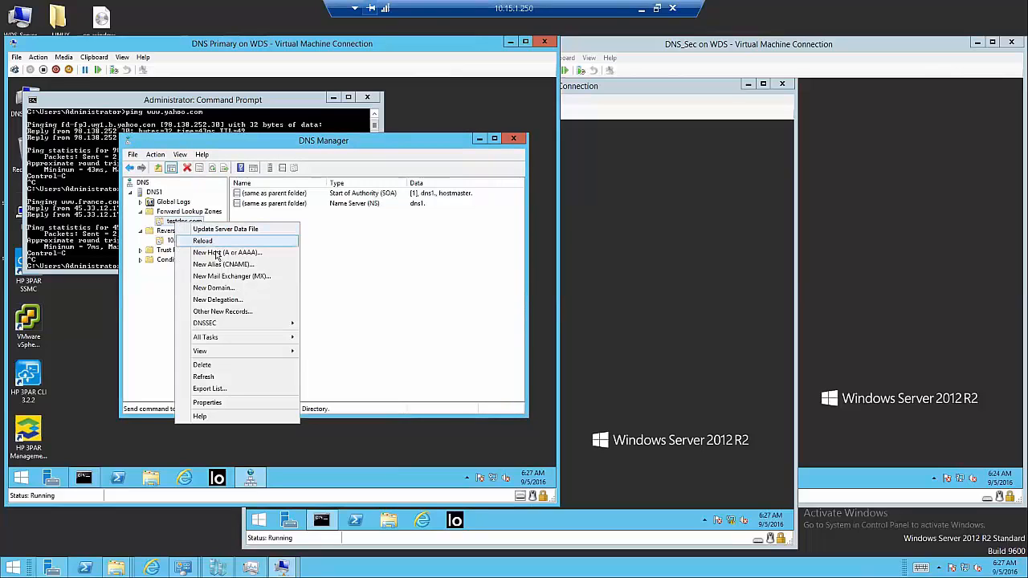
{"action": "left_click", "coordinate": [215, 258]}
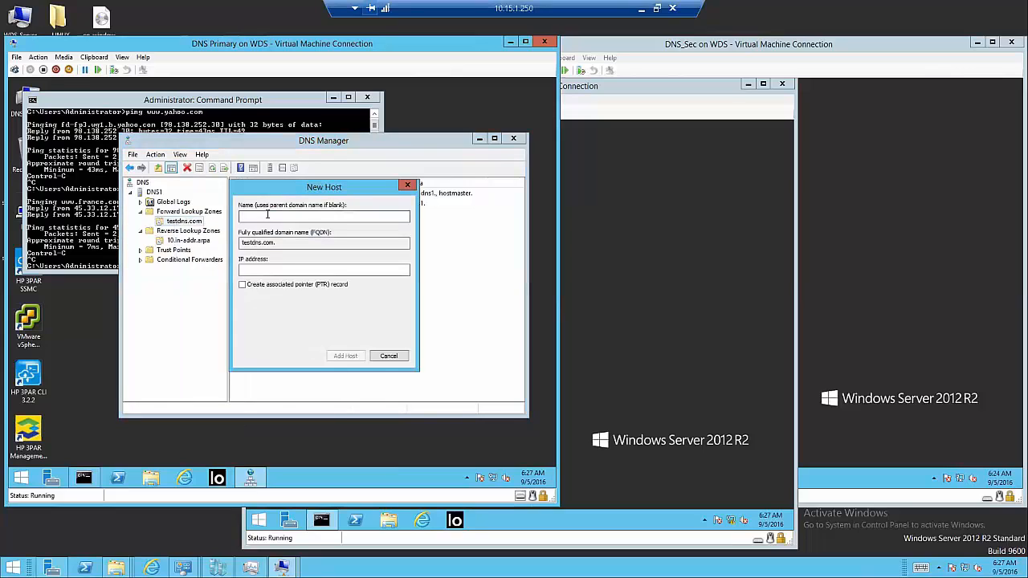
{"action": "left_click_drag", "start_coordinate": [280, 193], "coordinate": [371, 241]}
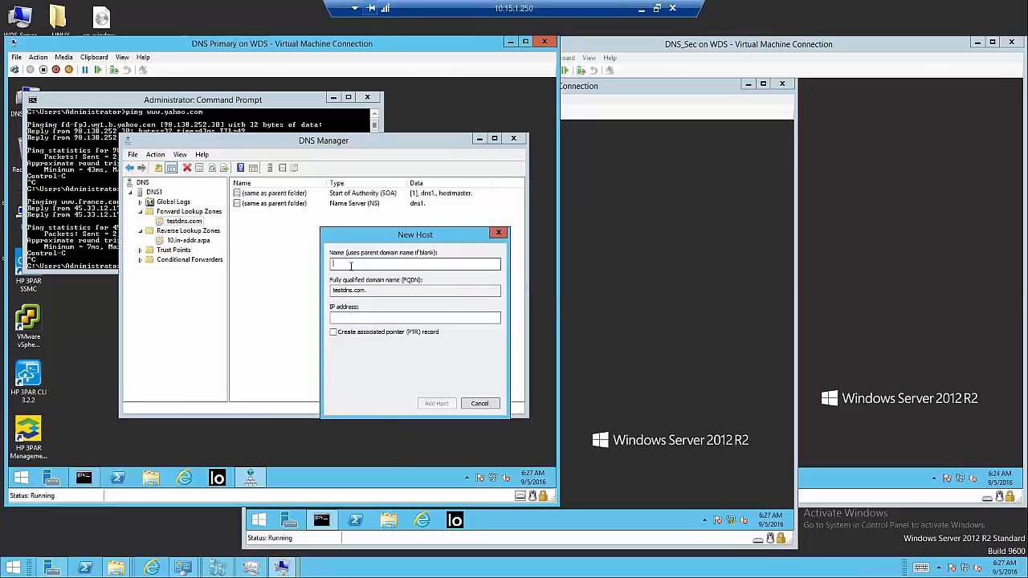
{"action": "type", "text": "wingxrx"}
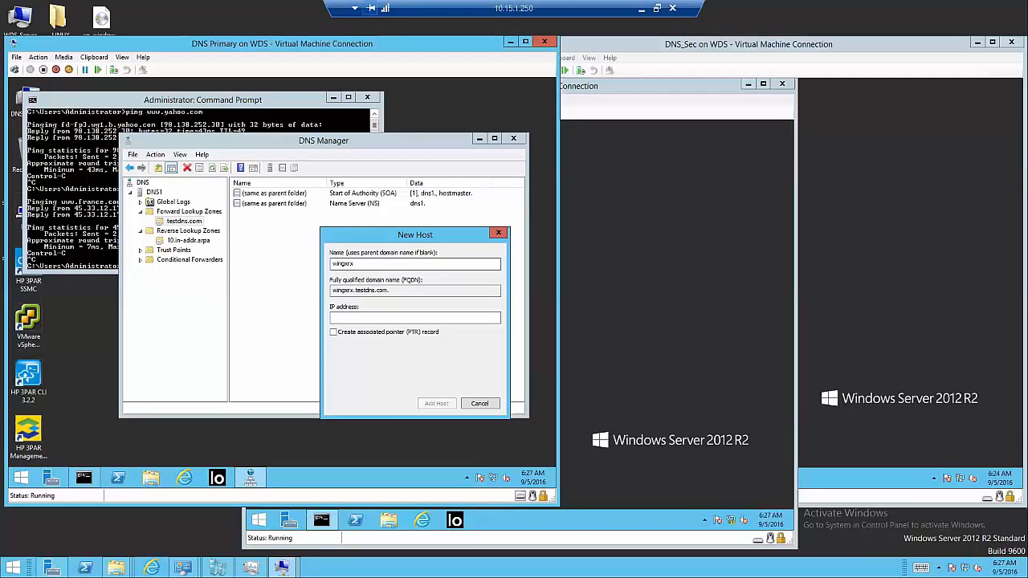
{"action": "left_click", "coordinate": [350, 316]}
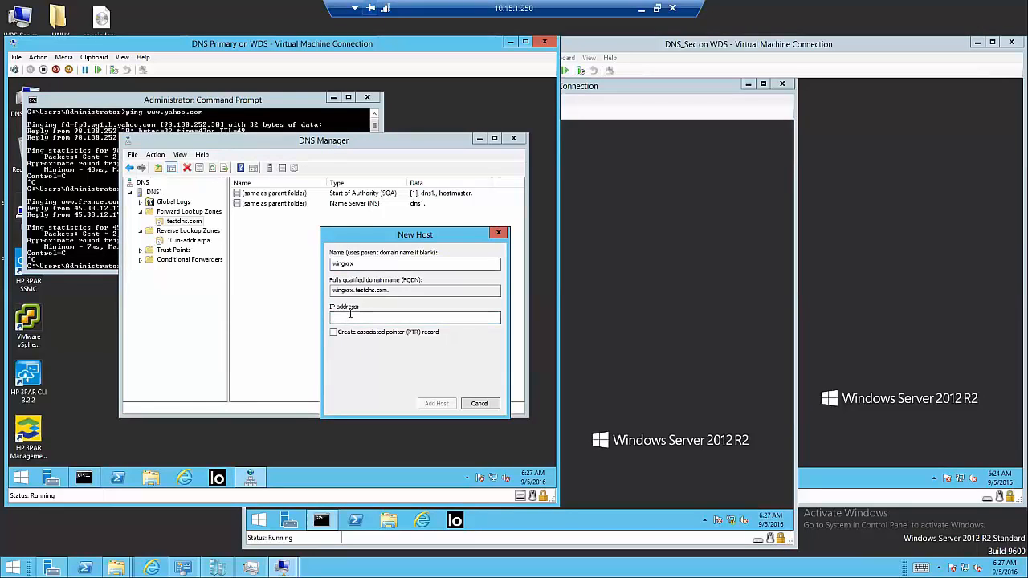
{"action": "type", "text": "10.100.41.3"}
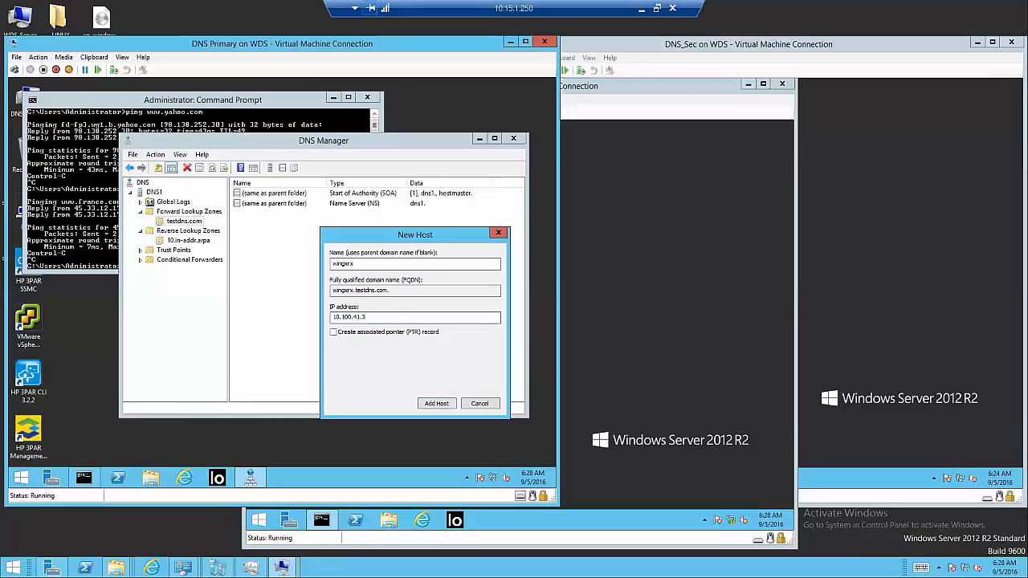
{"action": "left_click", "coordinate": [438, 404]}
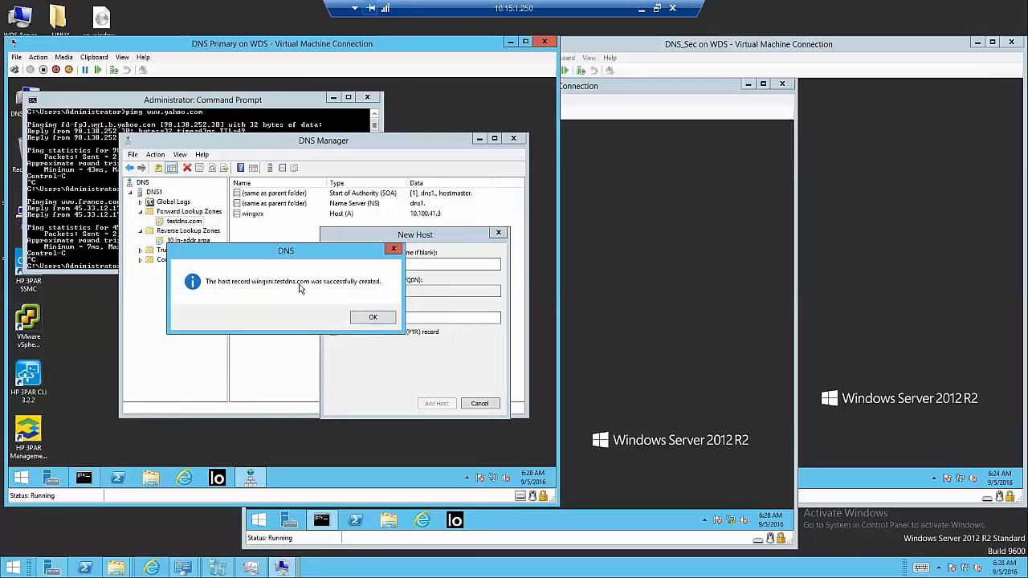
{"action": "left_click", "coordinate": [379, 321]}
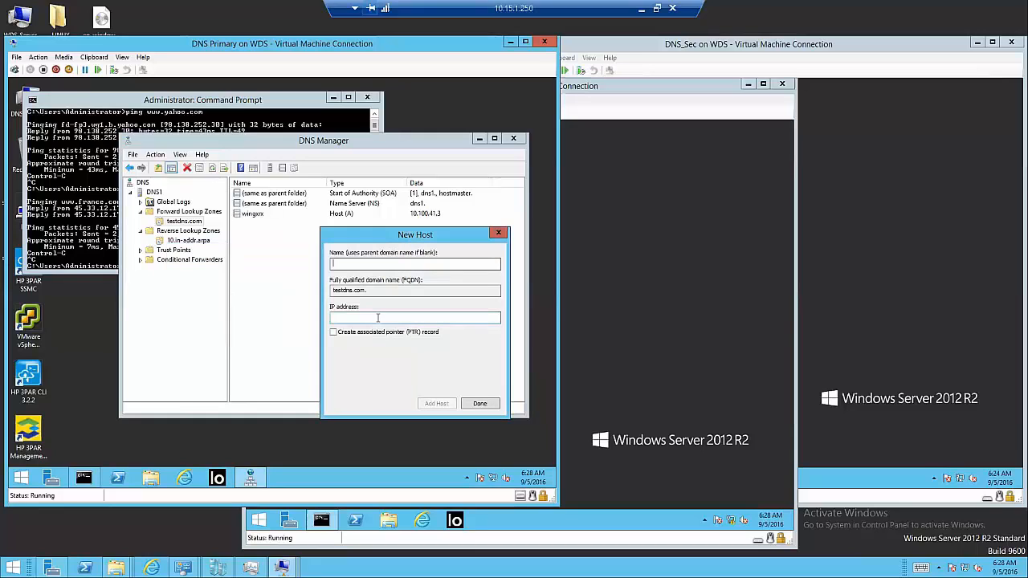
{"action": "left_click", "coordinate": [477, 403]}
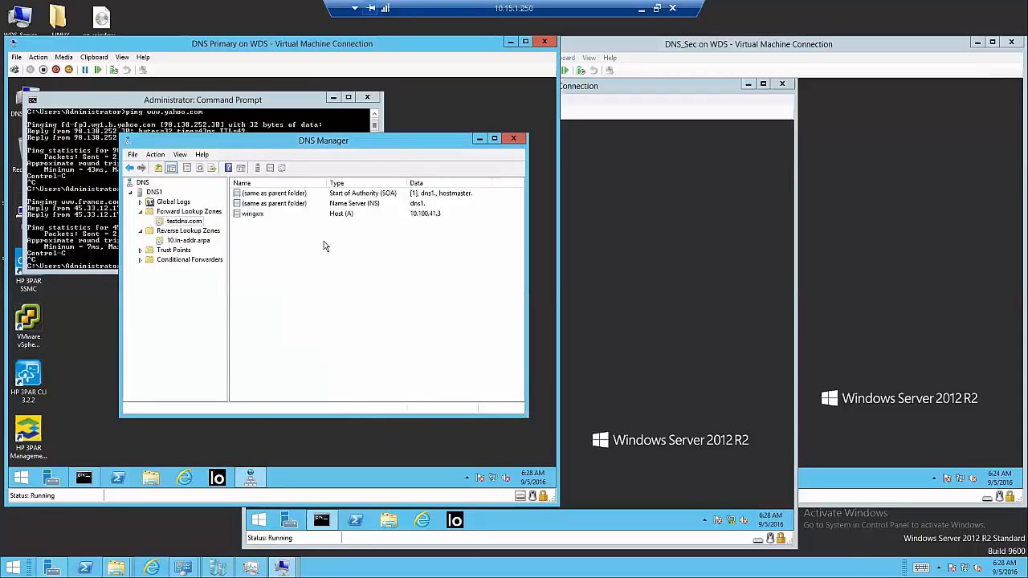
Step: Ping 10.100.41.3 from Command Prompt on DNS Primary, stop it early, and enter a ping command for wingxrx without running it
{"action": "left_click", "coordinate": [93, 249]}
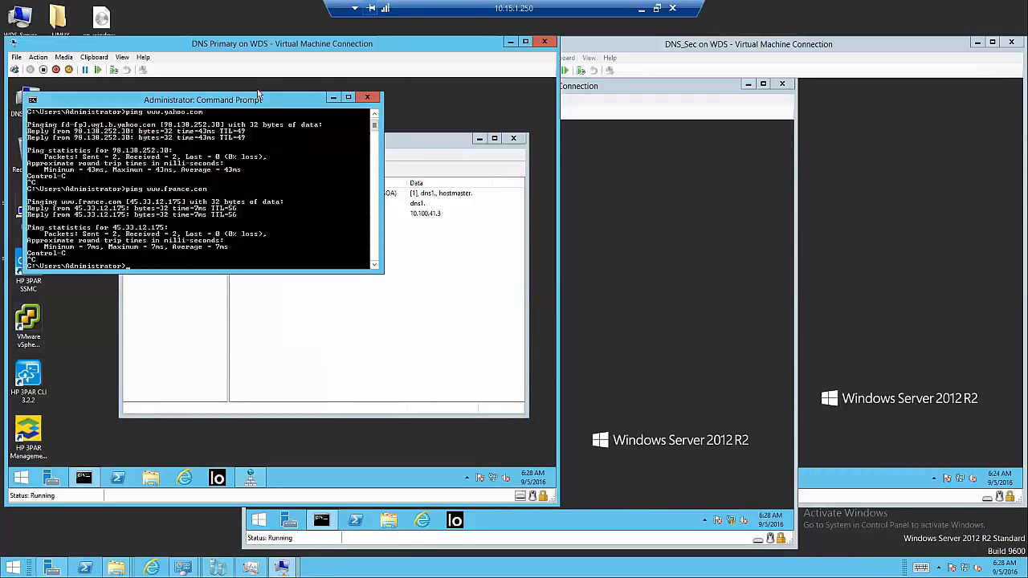
{"action": "left_click_drag", "start_coordinate": [259, 100], "coordinate": [284, 259]}
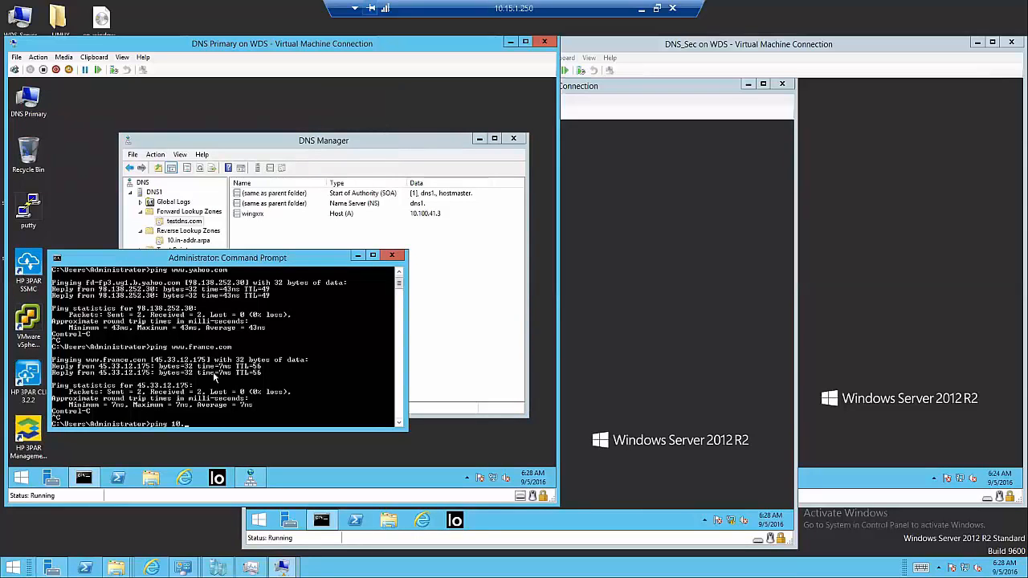
{"action": "type", "text": "41.3"}
{"action": "key", "text": "Return"}
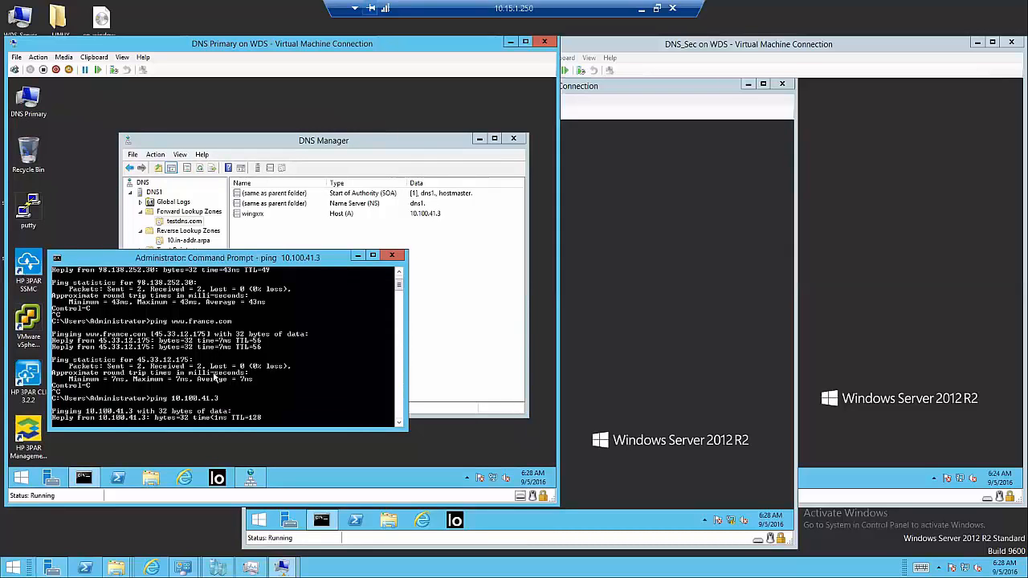
{"action": "key", "text": "ctrl+c"}
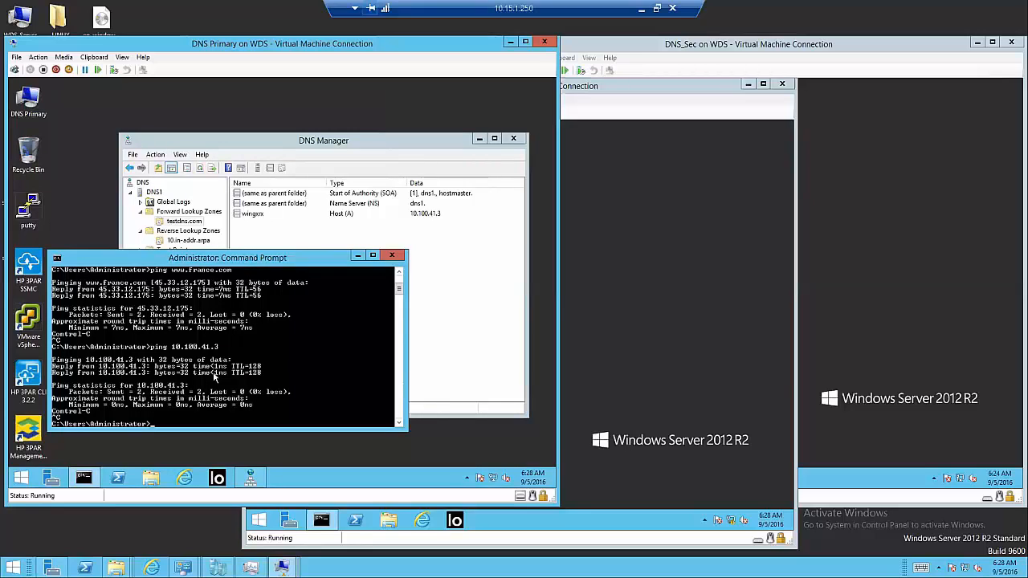
{"action": "key", "text": "BackSpace"}
Step: Open the computer name change dialog from System Properties on the Client virtual machine to check its computer name
{"action": "left_click", "coordinate": [612, 284]}
{"action": "left_click", "coordinate": [268, 139]}
{"action": "right_click", "coordinate": [268, 141]}
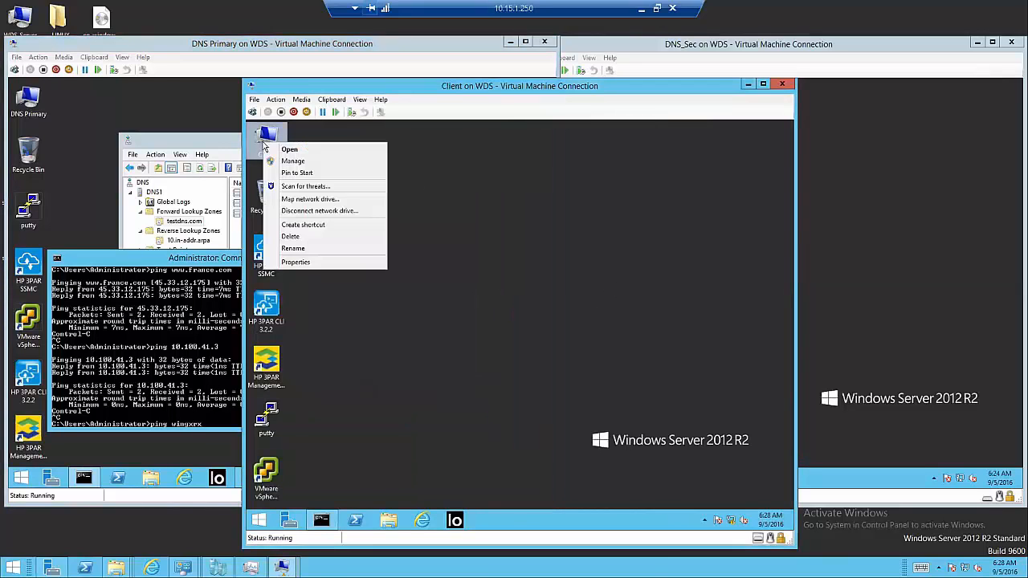
{"action": "left_click", "coordinate": [296, 262]}
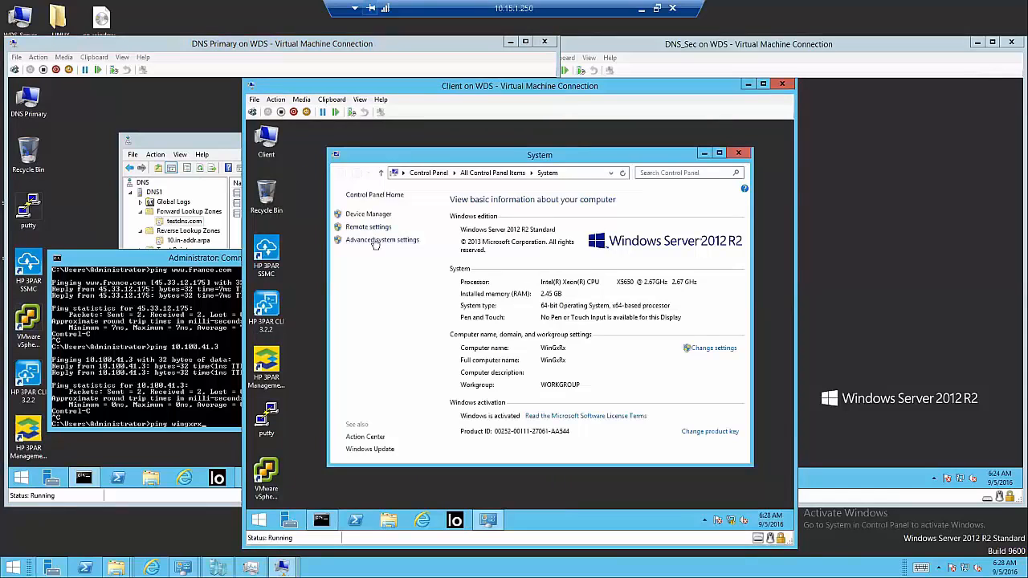
{"action": "left_click", "coordinate": [376, 243]}
{"action": "left_click", "coordinate": [302, 163]}
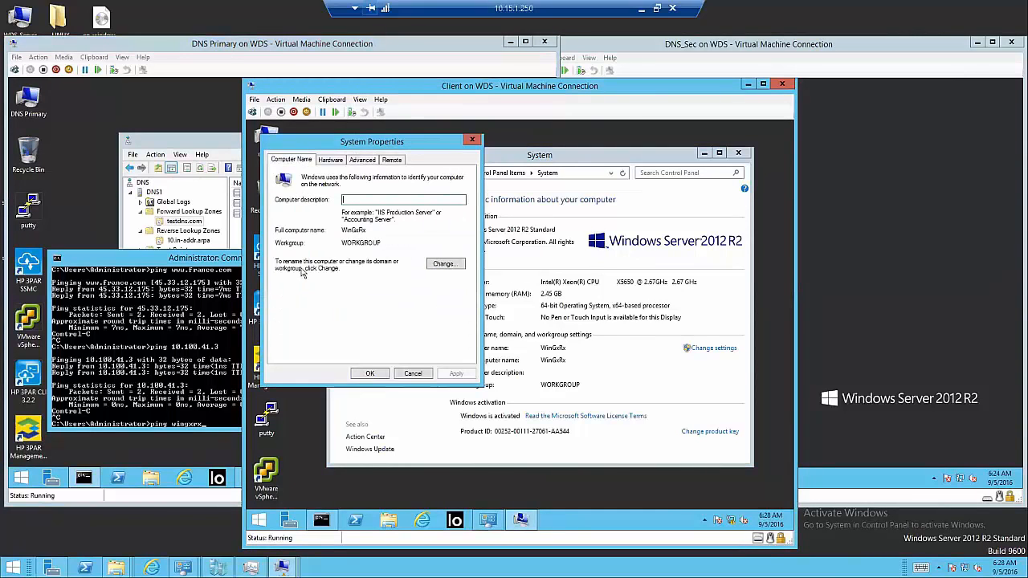
{"action": "left_click", "coordinate": [439, 268]}
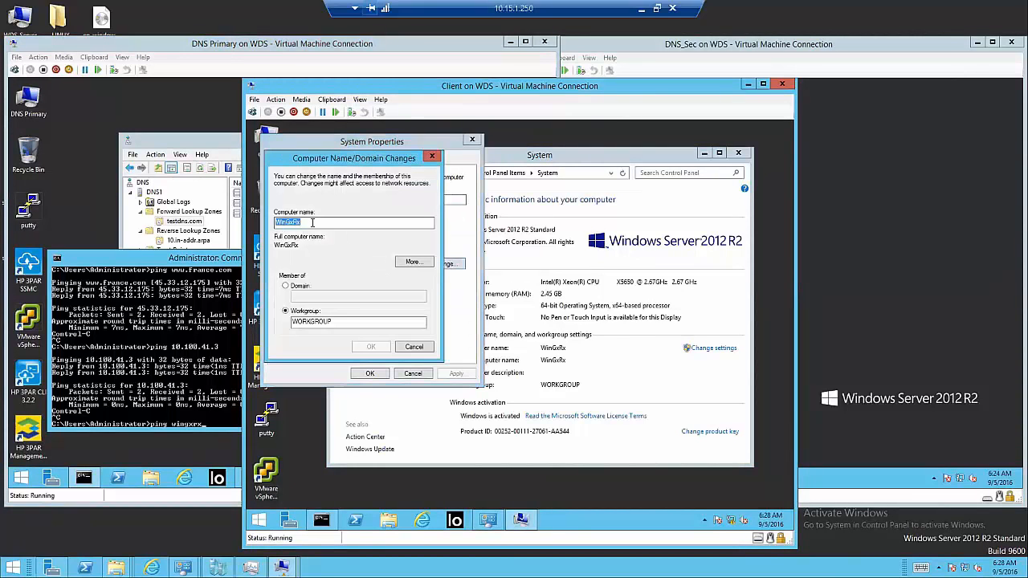
Step: Move the Client virtual machine window and its computer name dialog aside to compare the name with the ping command on DNS Primary
{"action": "left_click", "coordinate": [193, 109]}
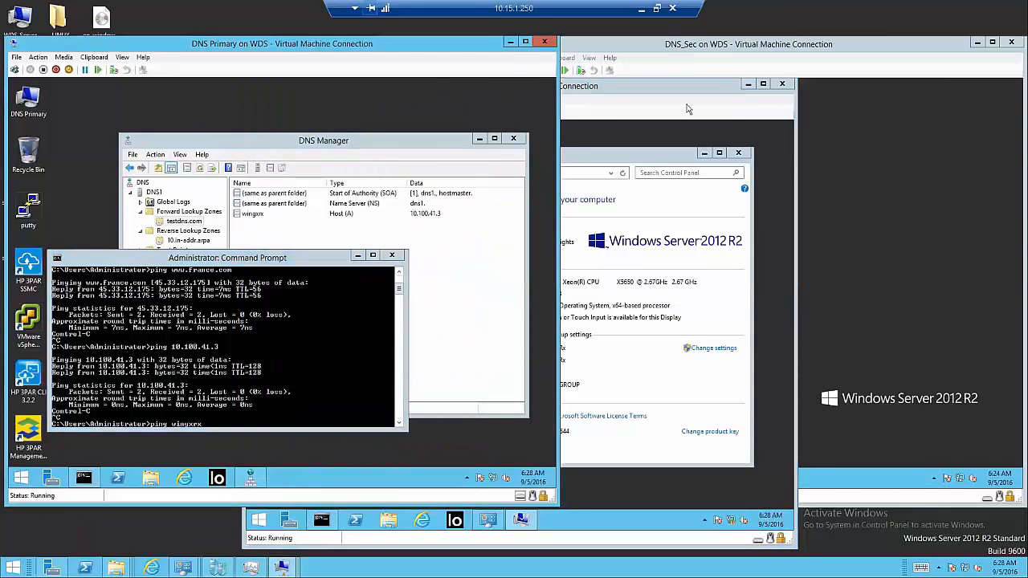
{"action": "left_click", "coordinate": [772, 113]}
{"action": "left_click_drag", "start_coordinate": [772, 113], "coordinate": [808, 121]}
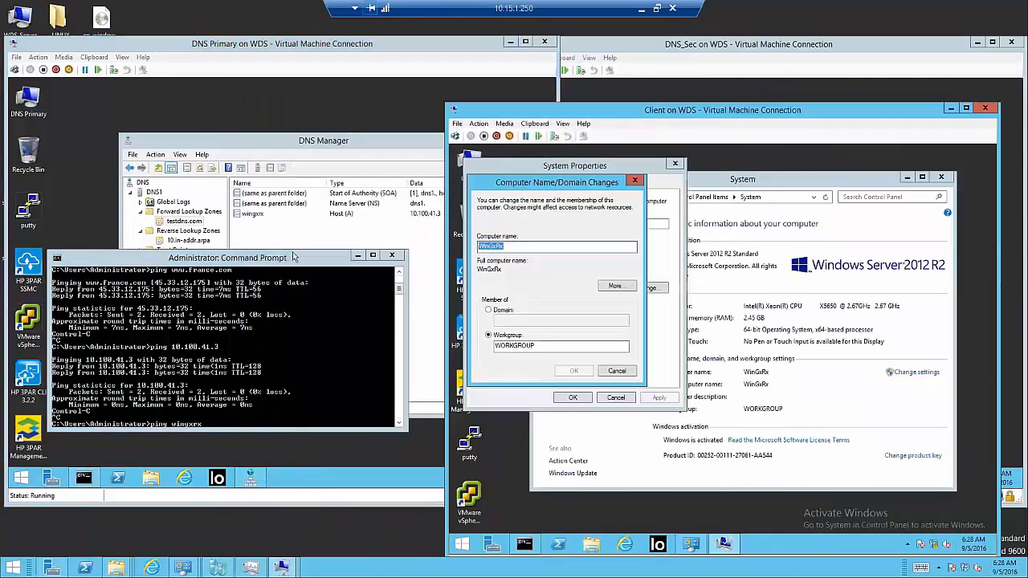
{"action": "left_click", "coordinate": [277, 259]}
{"action": "left_click", "coordinate": [586, 188]}
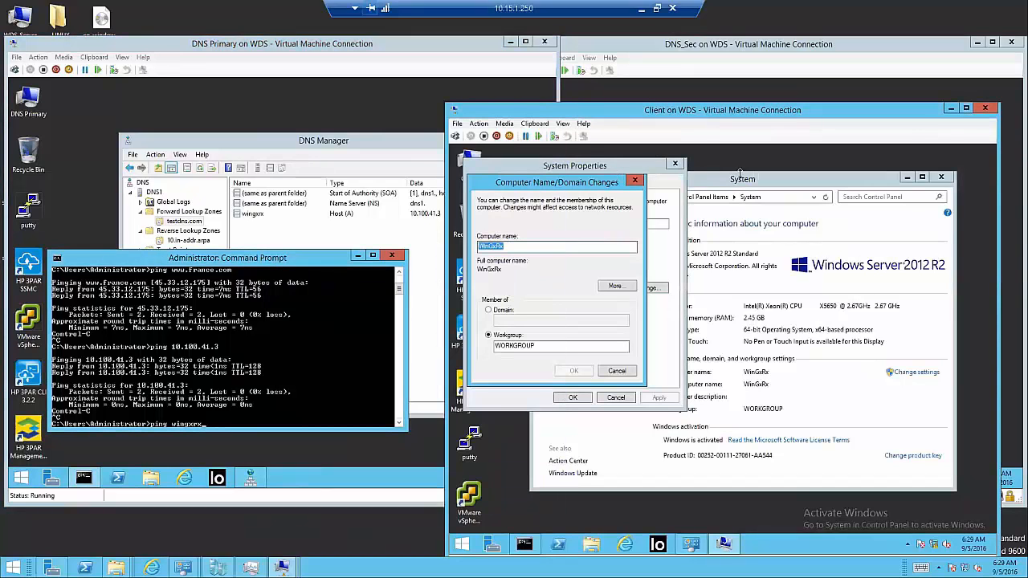
{"action": "left_click_drag", "start_coordinate": [594, 181], "coordinate": [775, 192]}
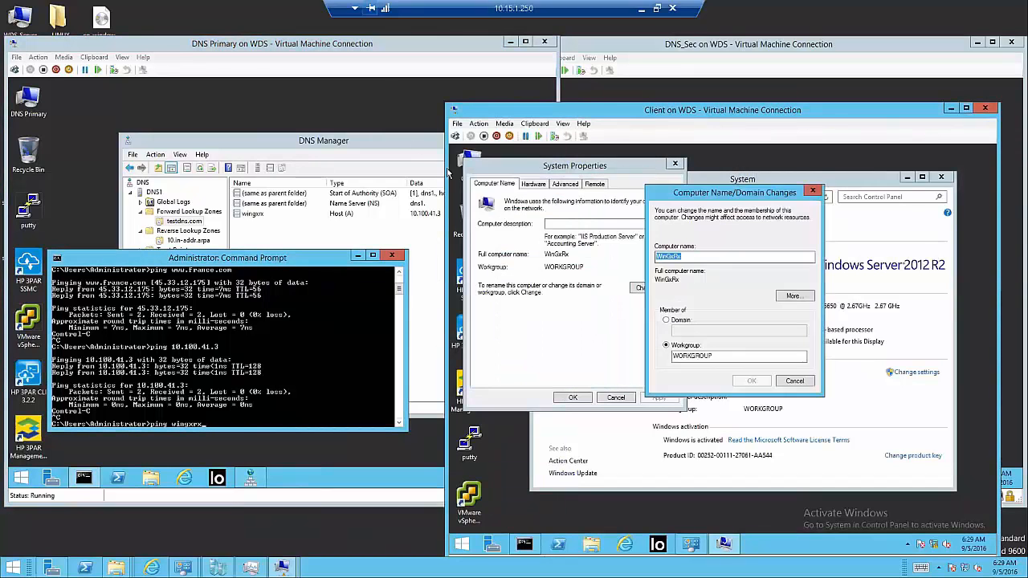
Step: Run the entered ping wingxrx command on DNS Primary, and bring DNS Manager to the front
{"action": "left_click", "coordinate": [357, 45]}
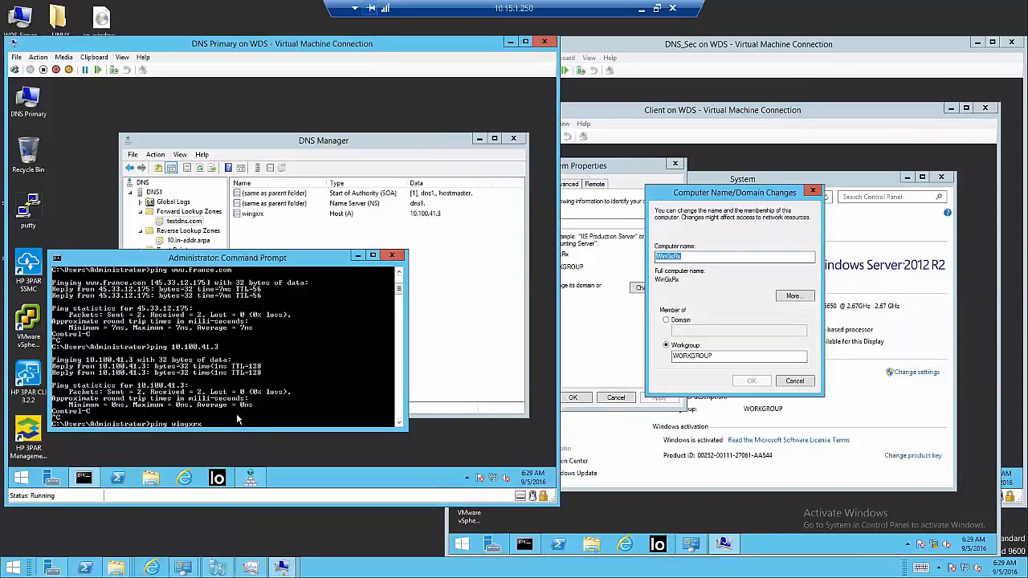
{"action": "key", "text": "Return"}
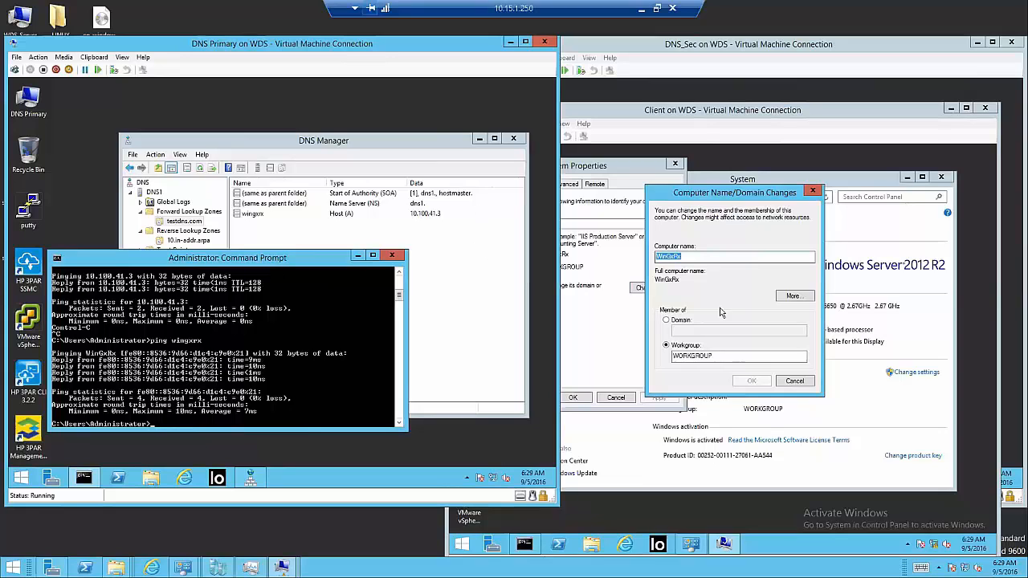
{"action": "left_click", "coordinate": [487, 283]}
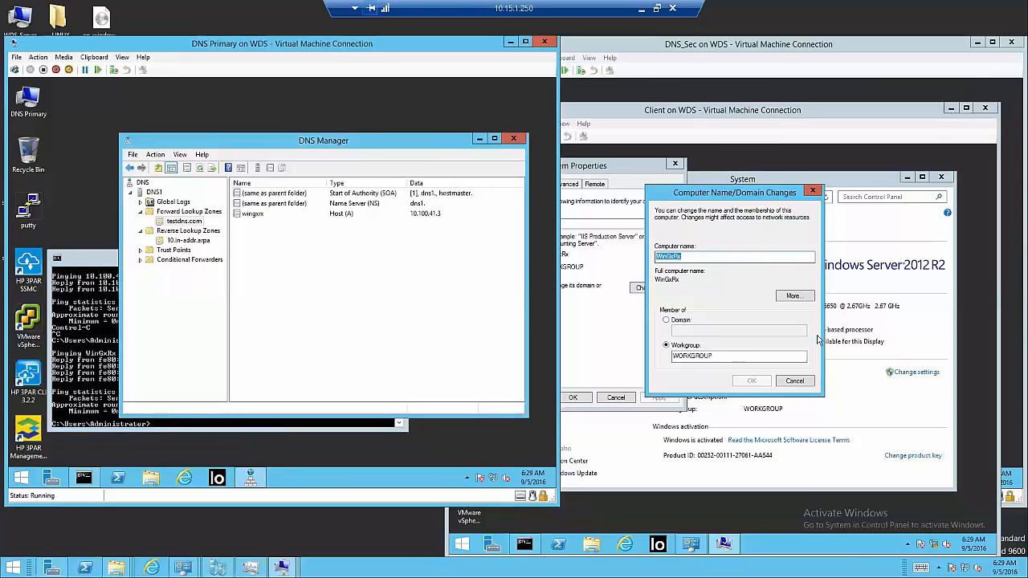
Step: Cancel the computer name change and System Properties dialogs on the Client virtual machine
{"action": "left_click", "coordinate": [793, 382]}
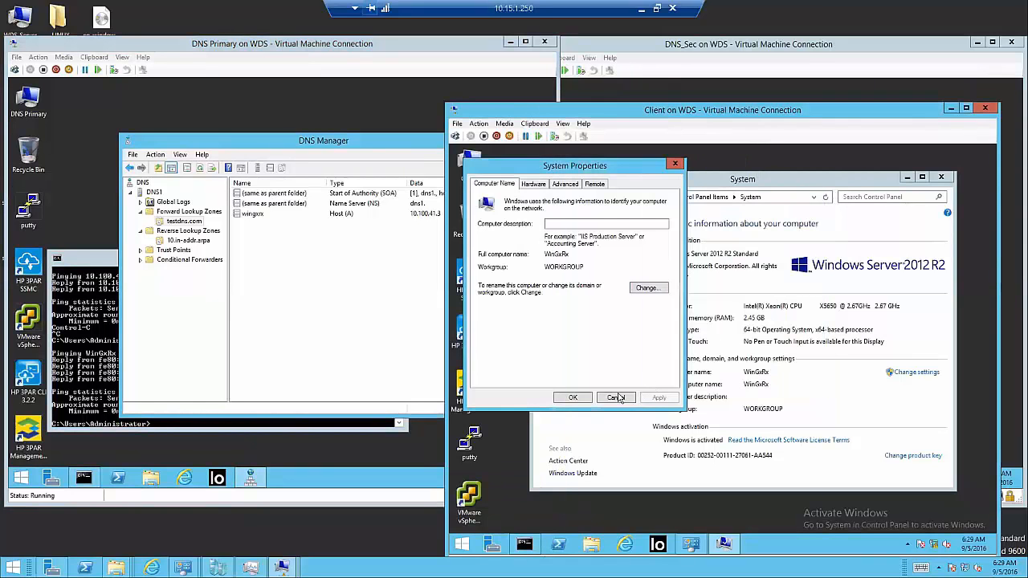
{"action": "left_click", "coordinate": [616, 396]}
{"action": "left_click", "coordinate": [690, 546]}
{"action": "left_click", "coordinate": [690, 546]}
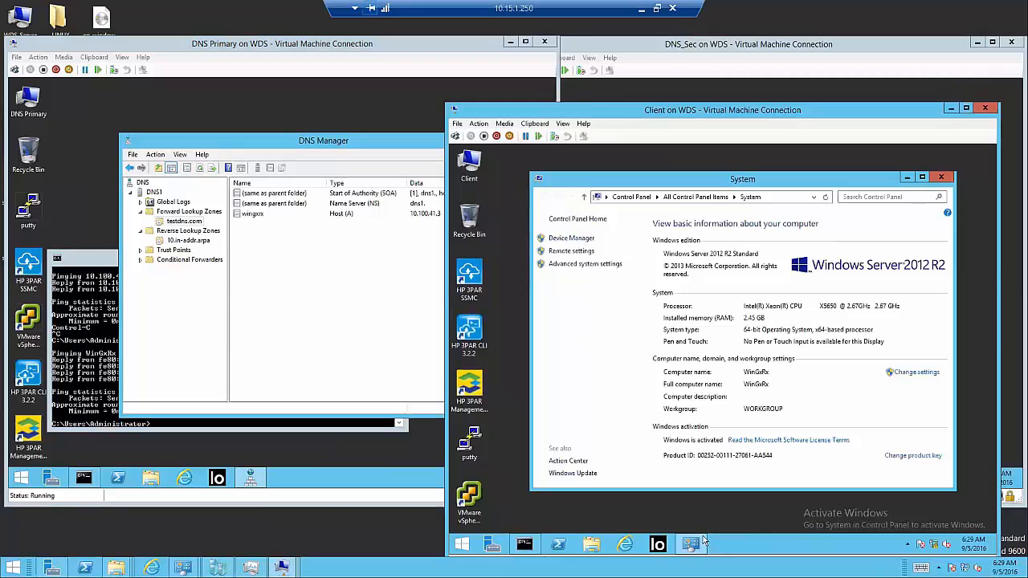
Step: Disable Internet Protocol Version 6 (TCP/IPv6) on the Client virtual machine's Ethernet 9 adapter
{"action": "right_click", "coordinate": [936, 547]}
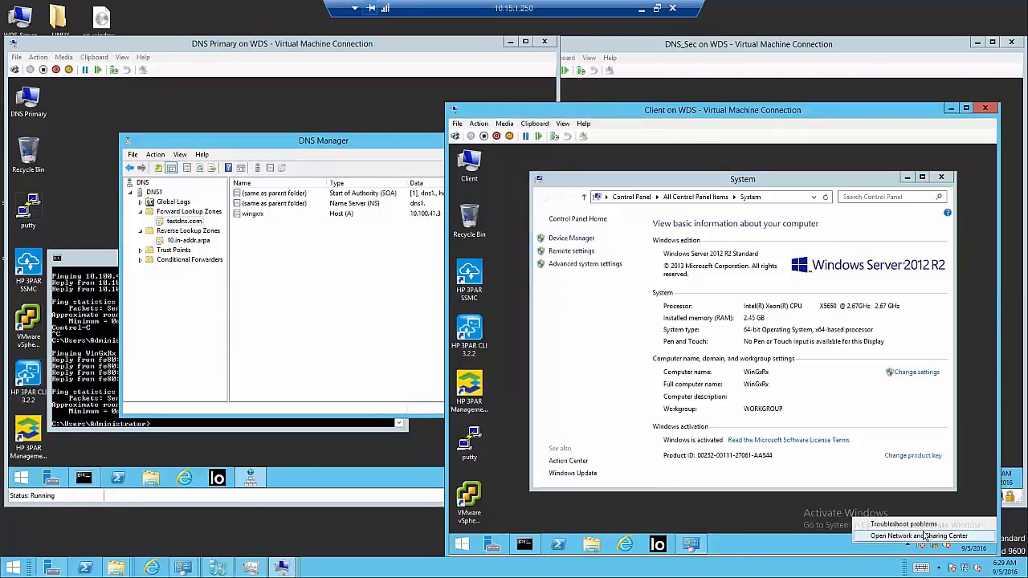
{"action": "left_click", "coordinate": [903, 542]}
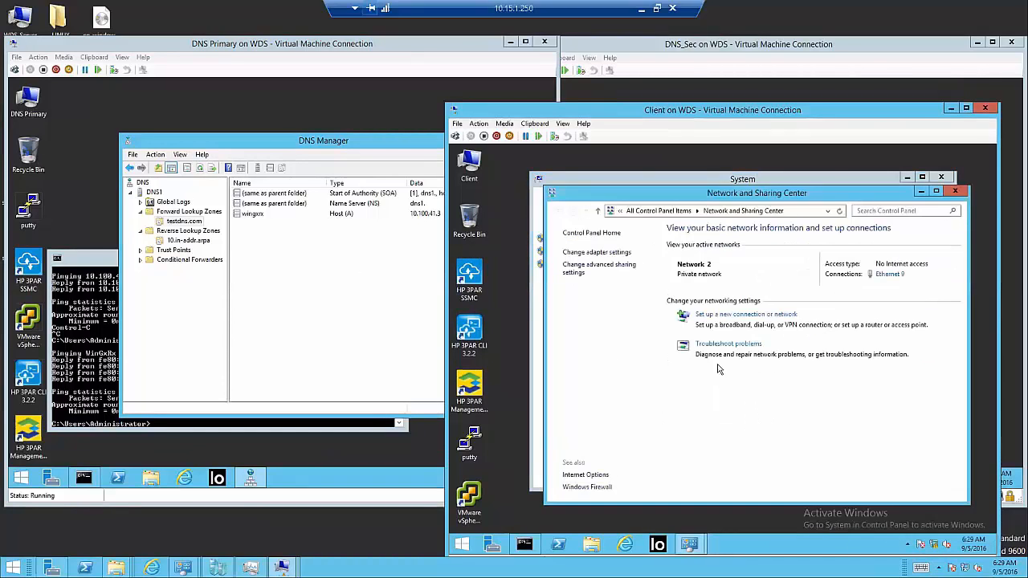
{"action": "left_click", "coordinate": [577, 254]}
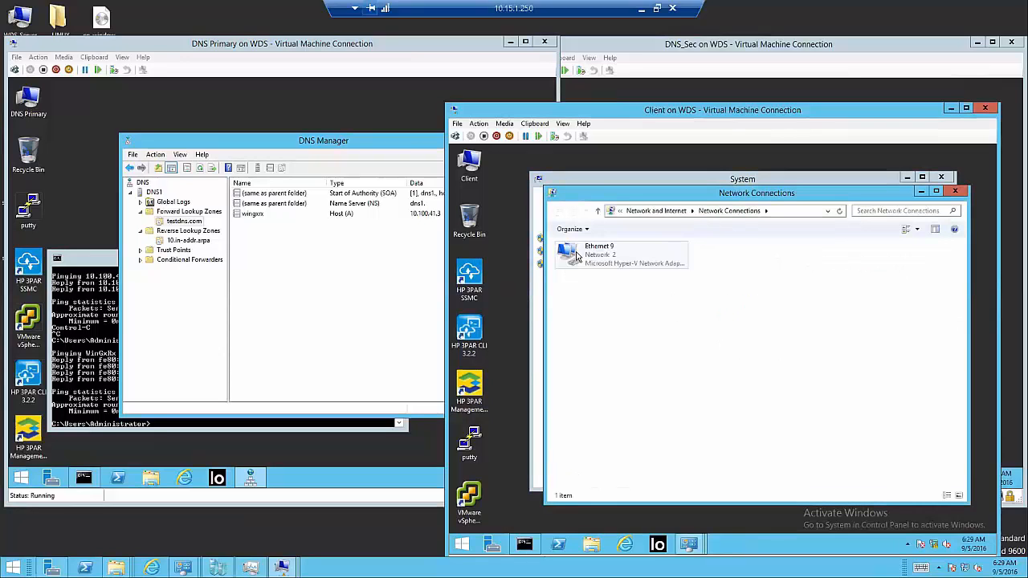
{"action": "right_click", "coordinate": [603, 259]}
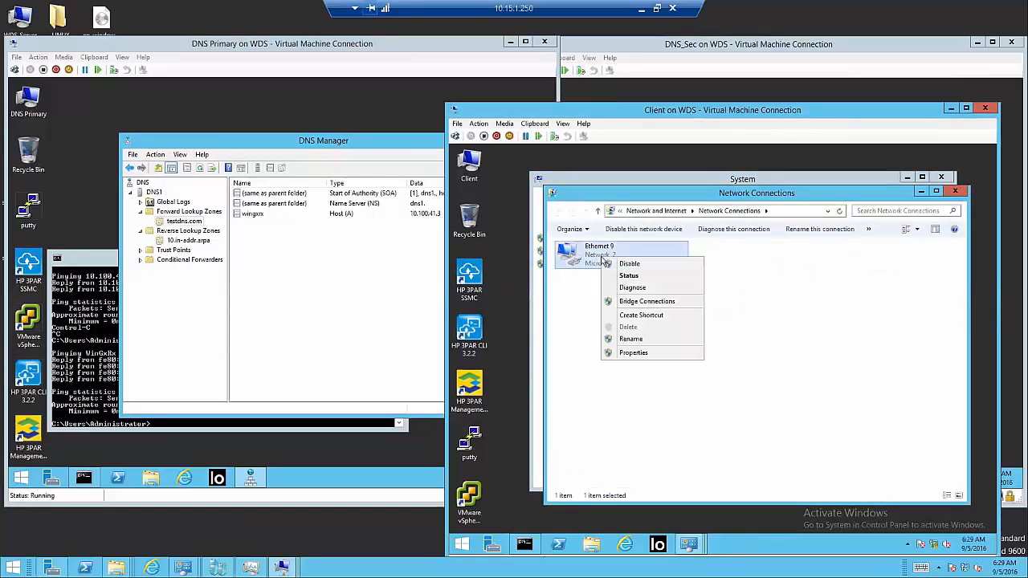
{"action": "left_click", "coordinate": [642, 357]}
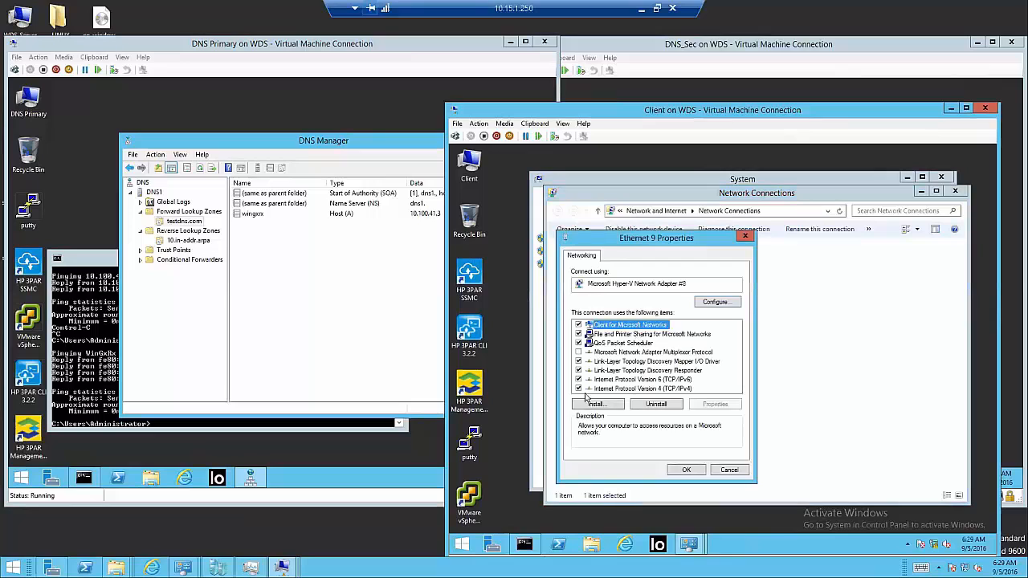
{"action": "left_click", "coordinate": [578, 379]}
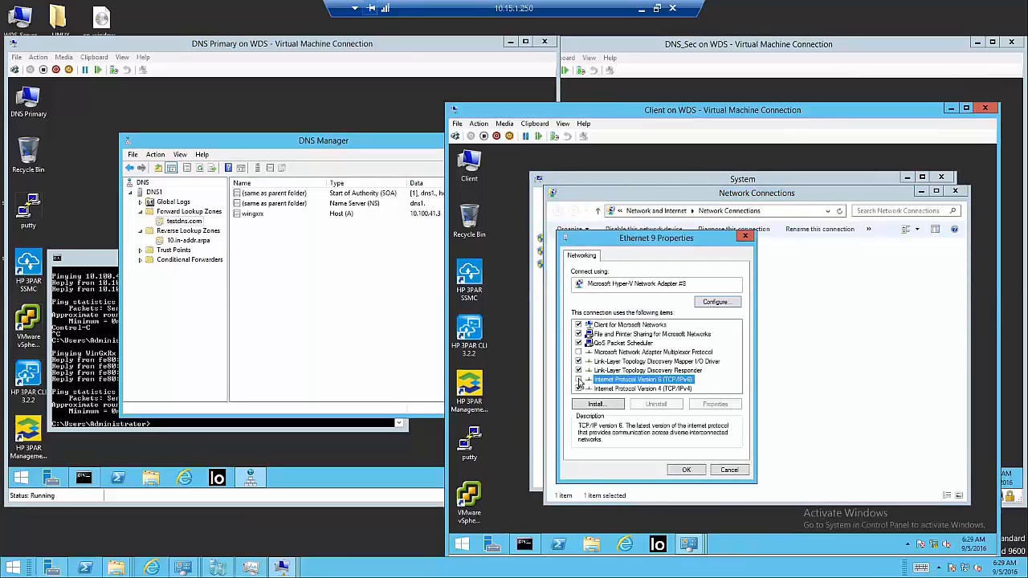
{"action": "left_click", "coordinate": [687, 471]}
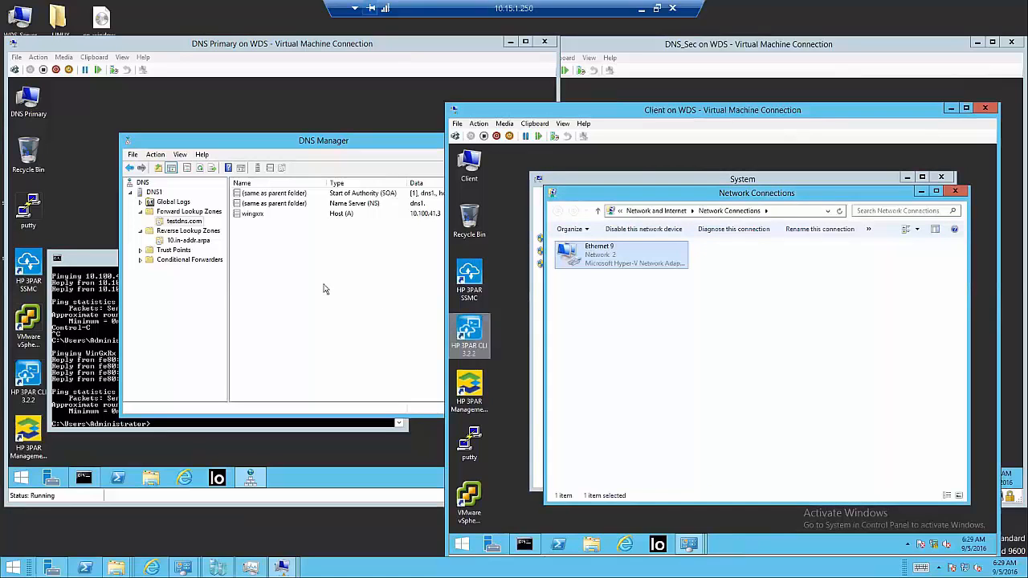
Step: Disable Internet Protocol Version 6 (TCP/IPv6) on DNS Primary's Ethernet 8 adapter, and close the network windows
{"action": "left_click", "coordinate": [73, 191]}
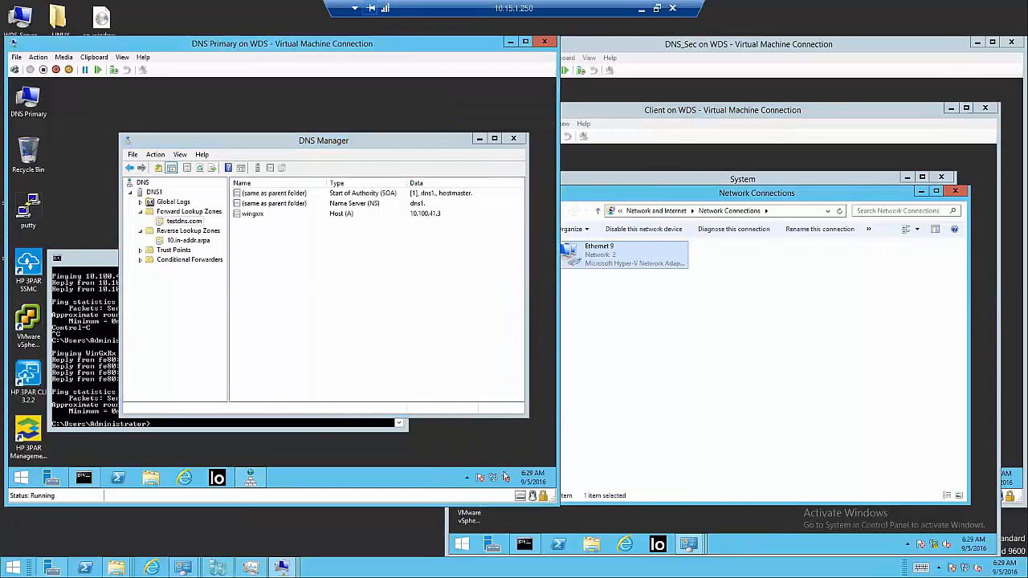
{"action": "right_click", "coordinate": [494, 480]}
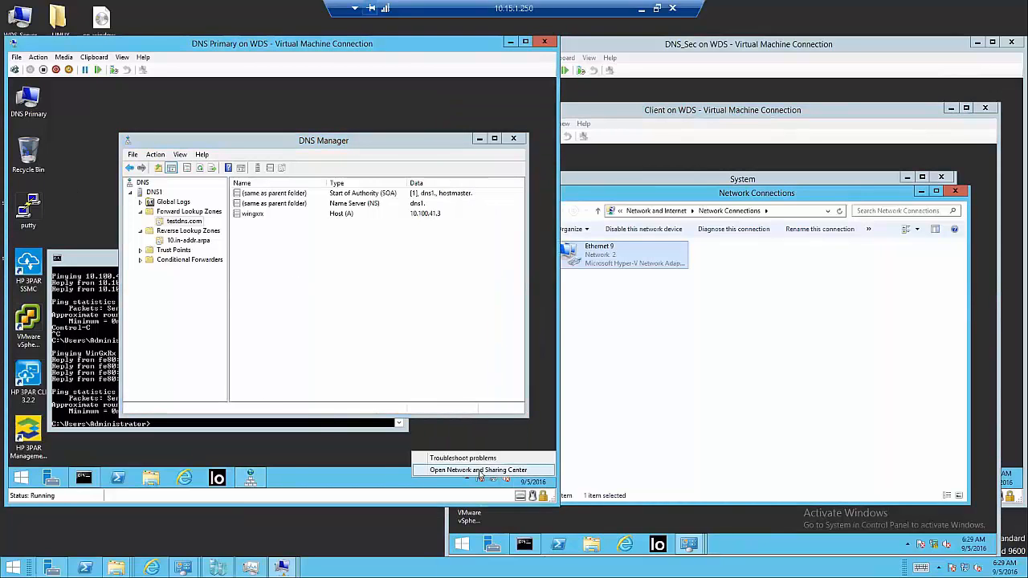
{"action": "left_click", "coordinate": [482, 469]}
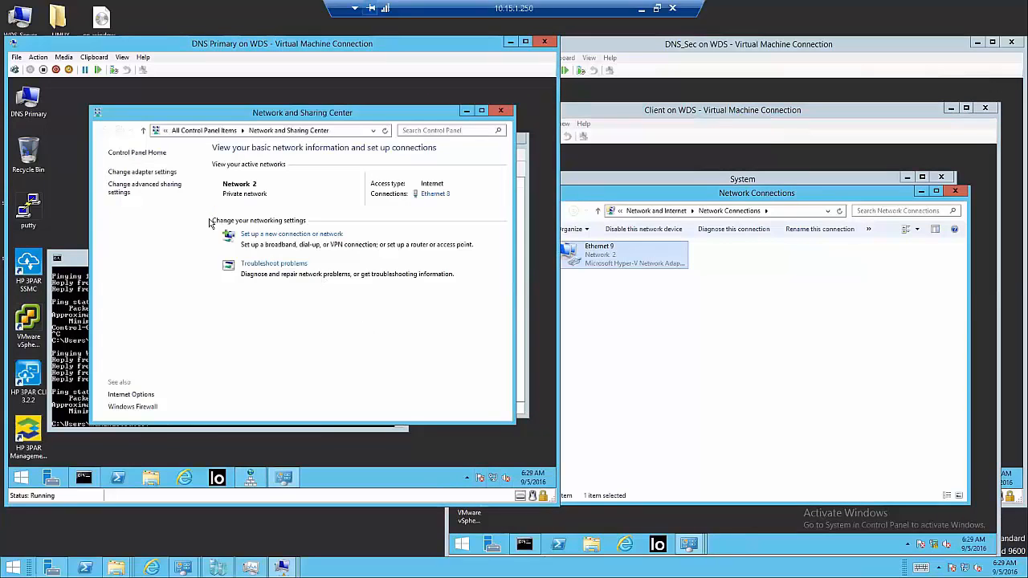
{"action": "left_click", "coordinate": [142, 172]}
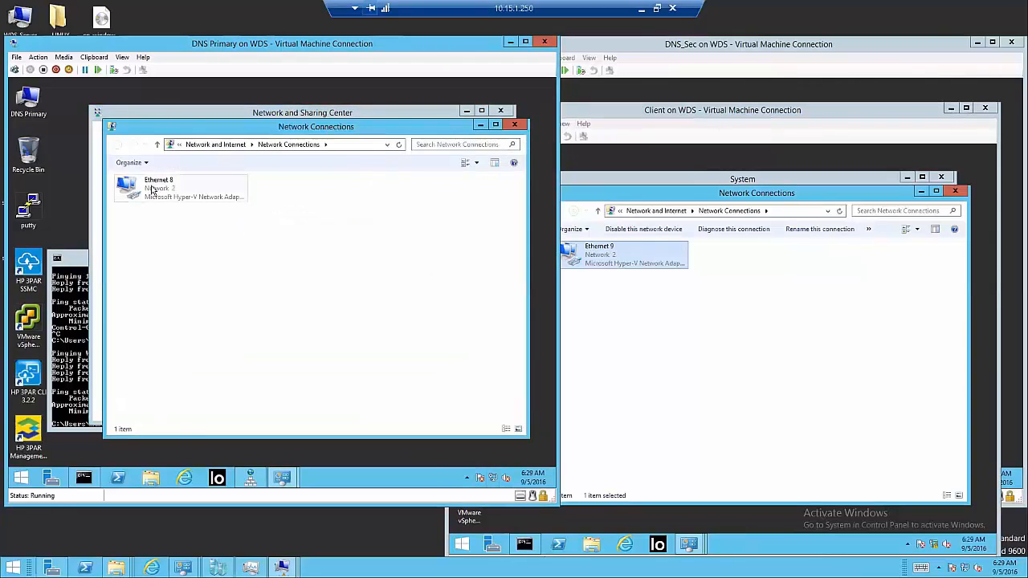
{"action": "right_click", "coordinate": [152, 189]}
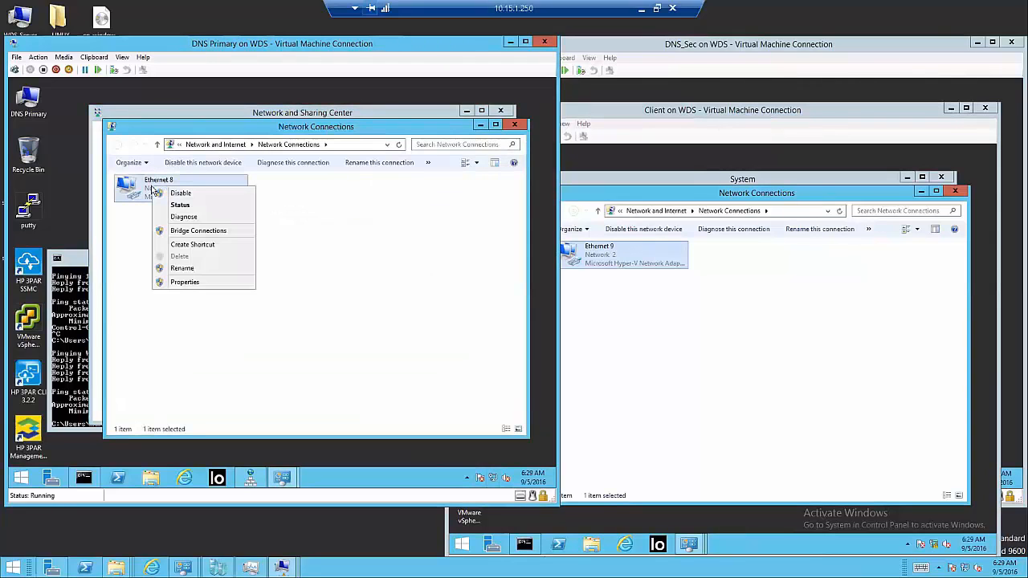
{"action": "left_click", "coordinate": [188, 281]}
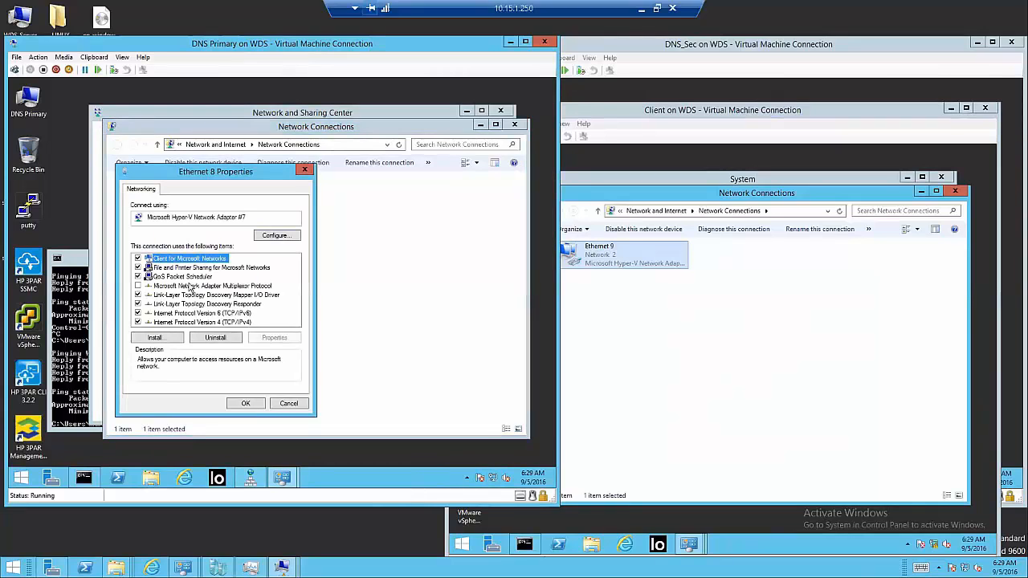
{"action": "left_click", "coordinate": [207, 322]}
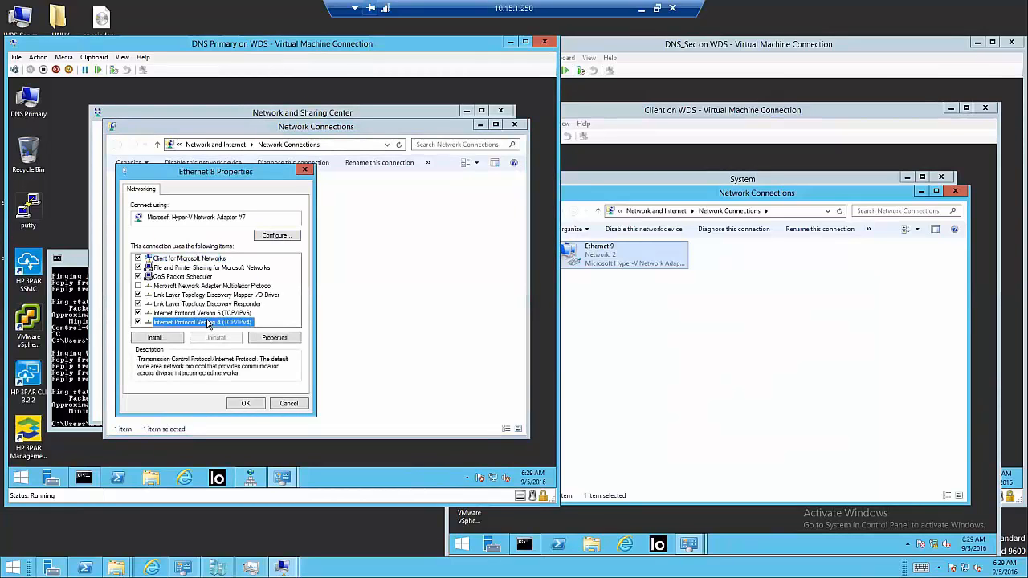
{"action": "left_click", "coordinate": [202, 313]}
{"action": "left_click", "coordinate": [138, 313]}
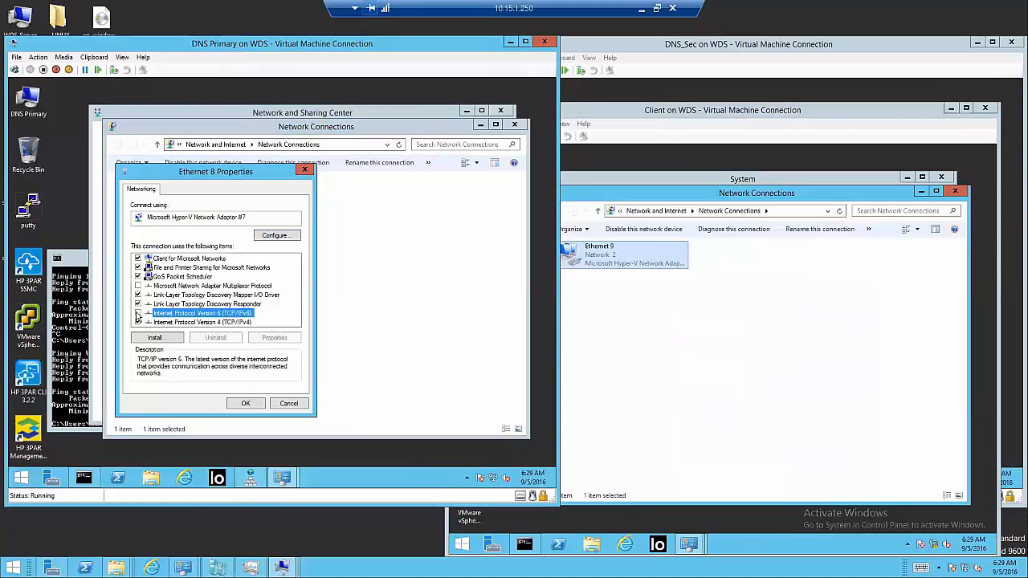
{"action": "left_click", "coordinate": [246, 404]}
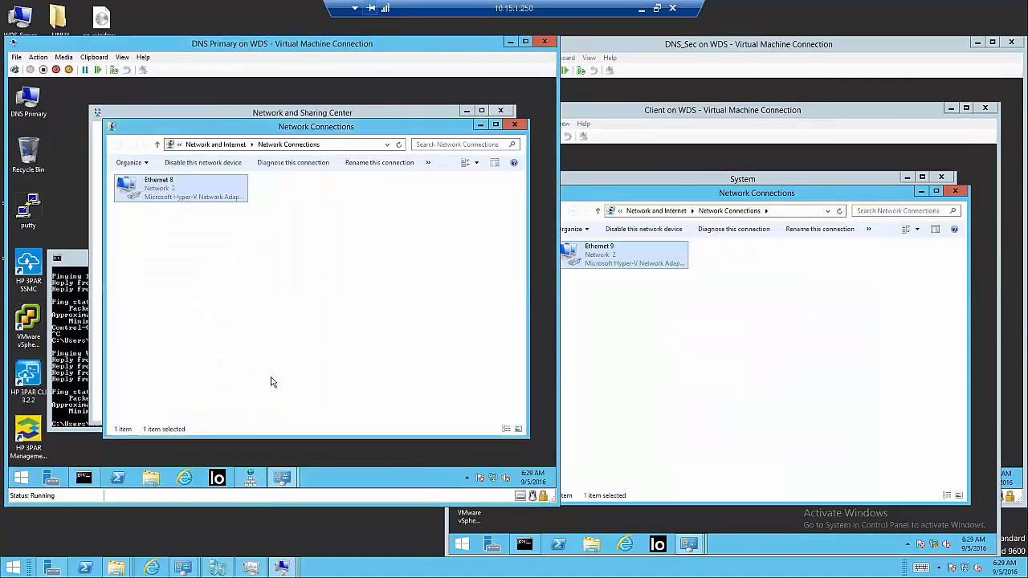
{"action": "left_click", "coordinate": [514, 126]}
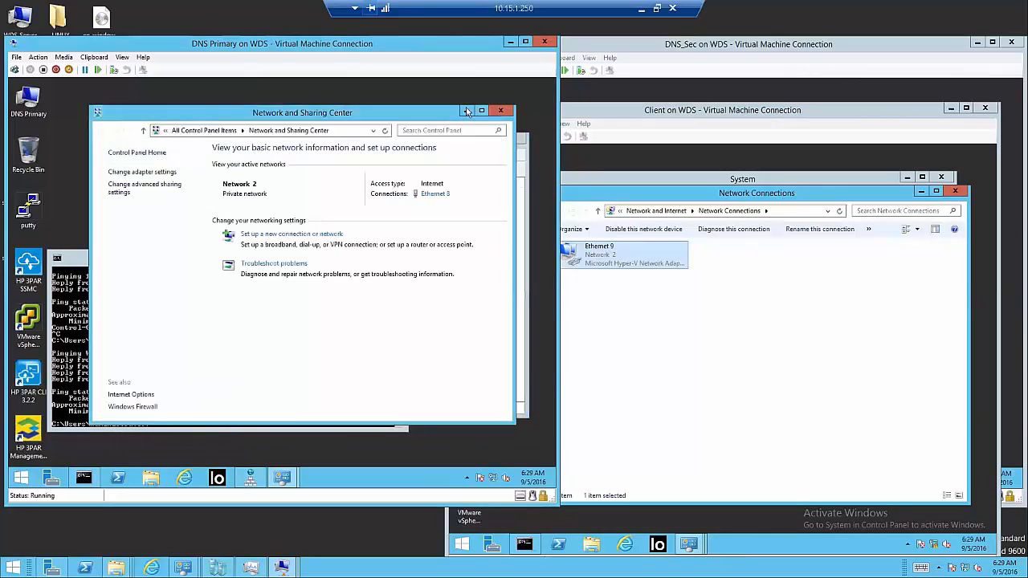
{"action": "left_click", "coordinate": [500, 110]}
Step: Ping wingxrx again from Command Prompt on DNS Primary
{"action": "left_click", "coordinate": [110, 351]}
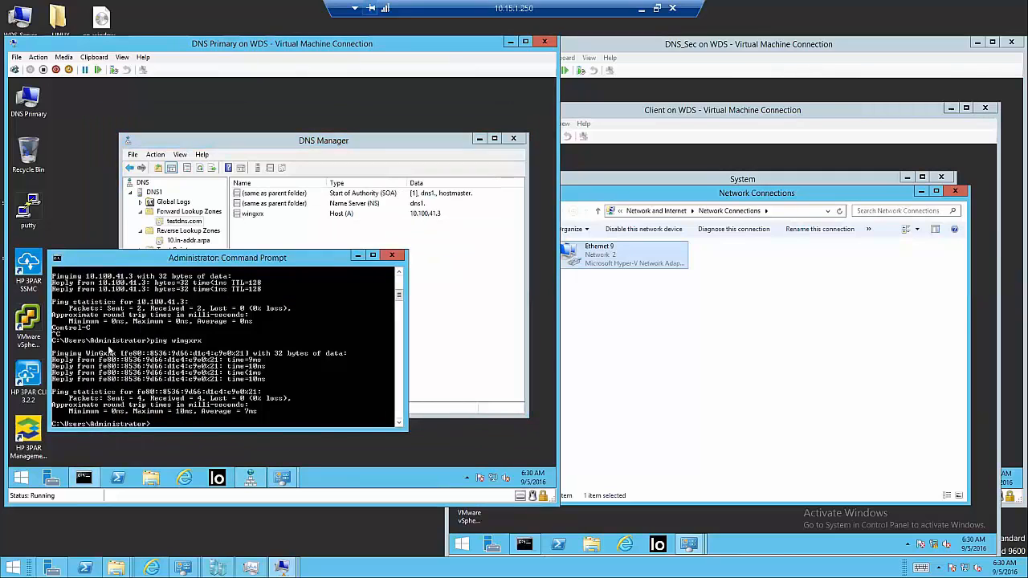
{"action": "key", "text": "Up"}
{"action": "key", "text": "Return"}
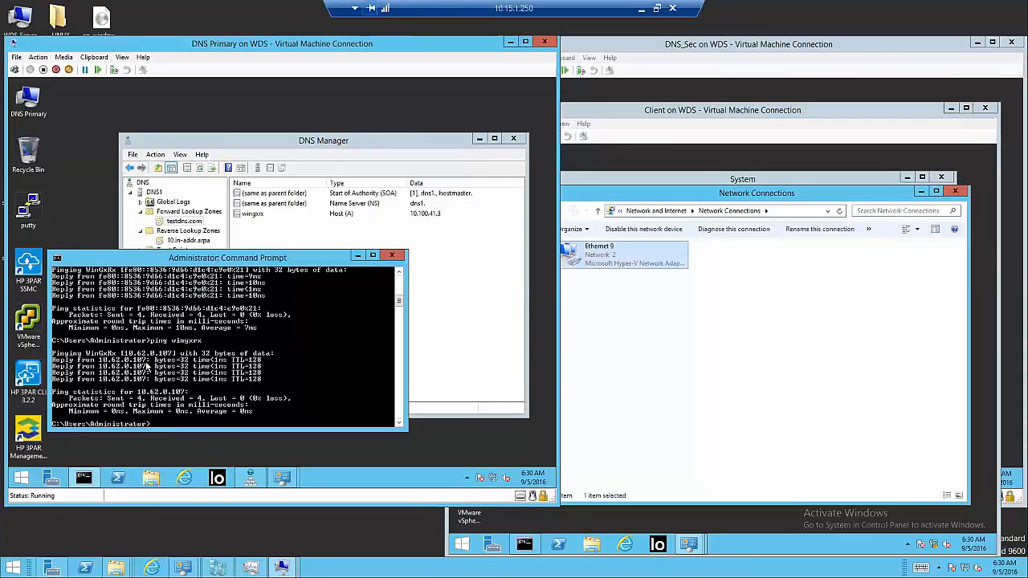
Step: Open the Internet Protocol Version 4 (TCP/IPv4) properties of the Client virtual machine's Ethernet 9 adapter to check its address
{"action": "left_click", "coordinate": [603, 259]}
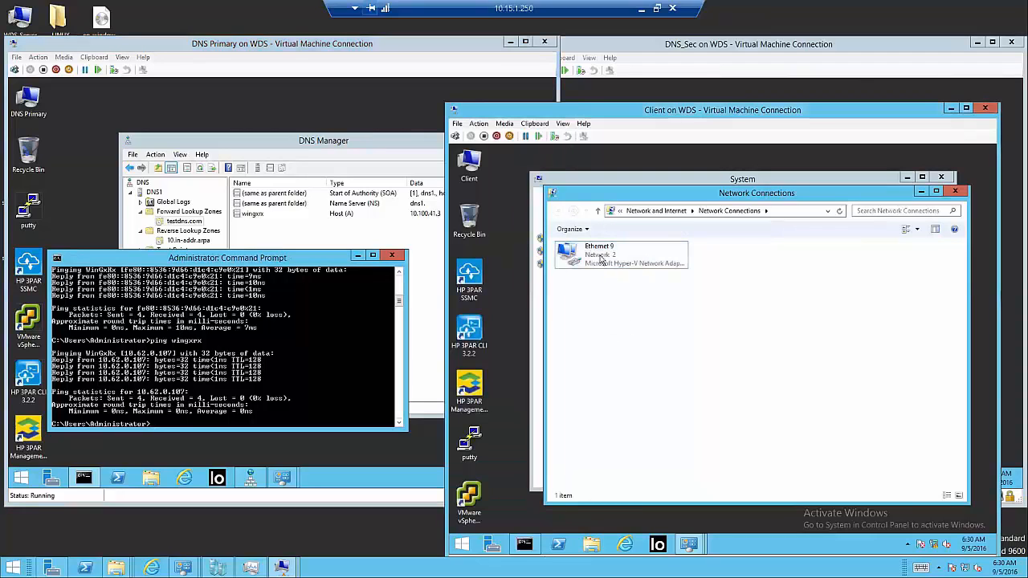
{"action": "right_click", "coordinate": [603, 258]}
{"action": "right_click", "coordinate": [587, 252]}
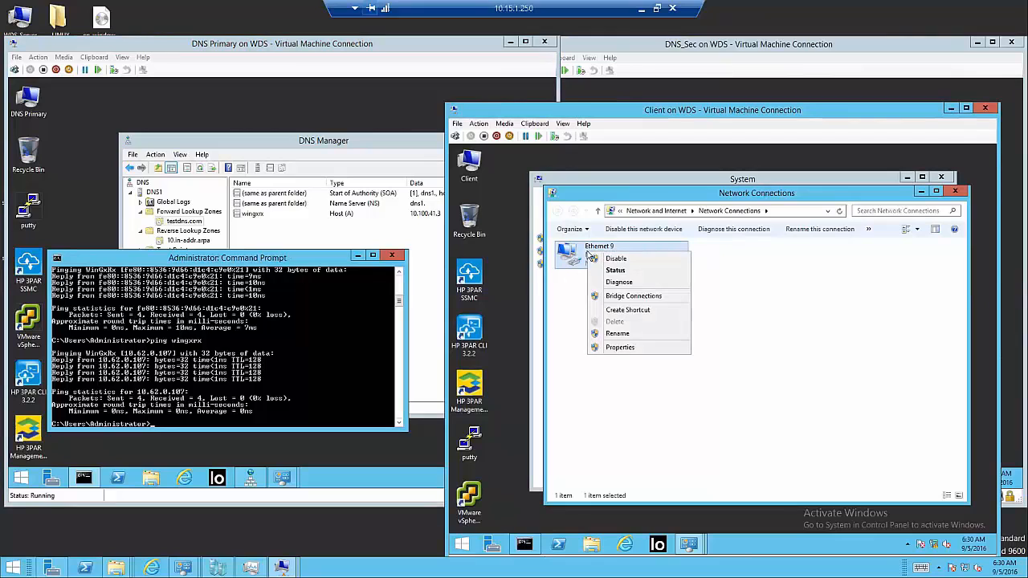
{"action": "left_click", "coordinate": [628, 349]}
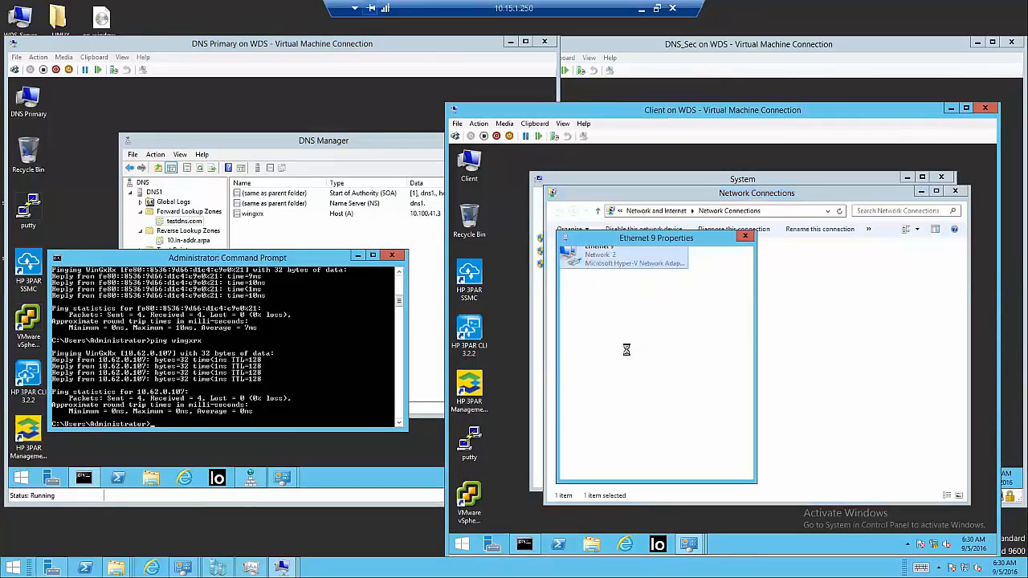
{"action": "double_click", "coordinate": [663, 389]}
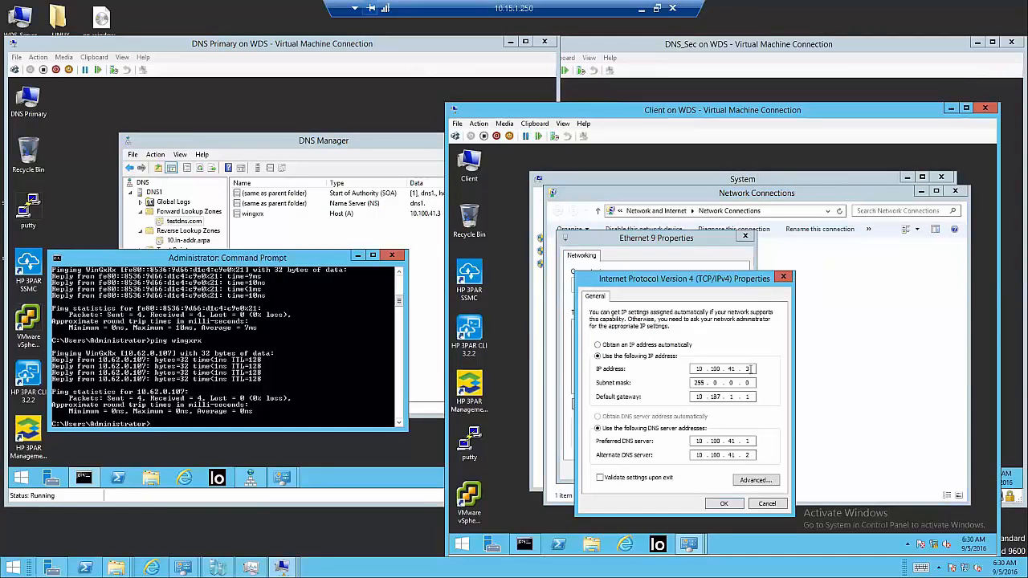
Step: Ping wingxrx.testdns.com from Command Prompt on DNS Primary and compare its replies with those of the earlier short-name ping
{"action": "left_click", "coordinate": [215, 415]}
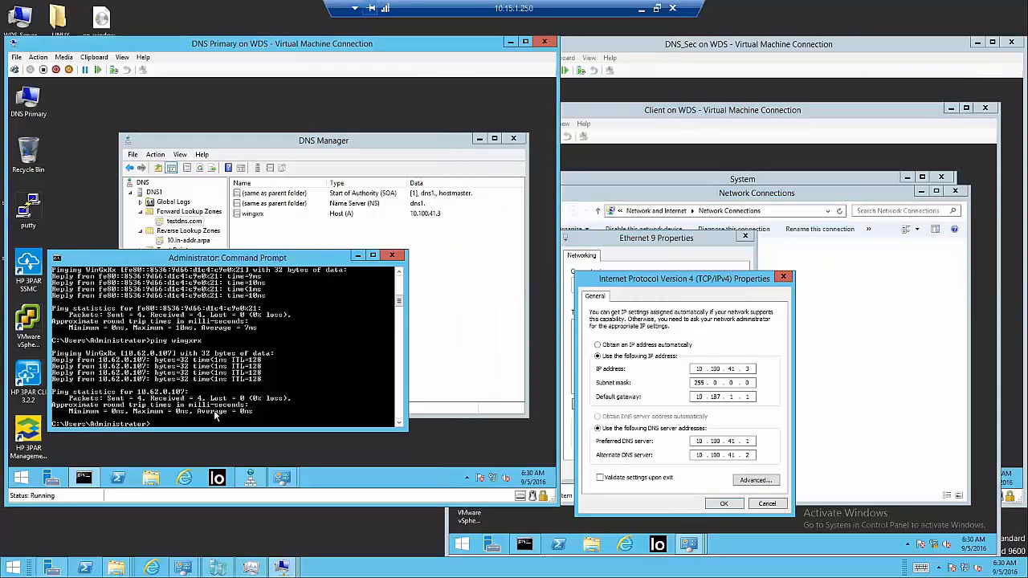
{"action": "key", "text": "Up"}
{"action": "type", "text": ".testd"}
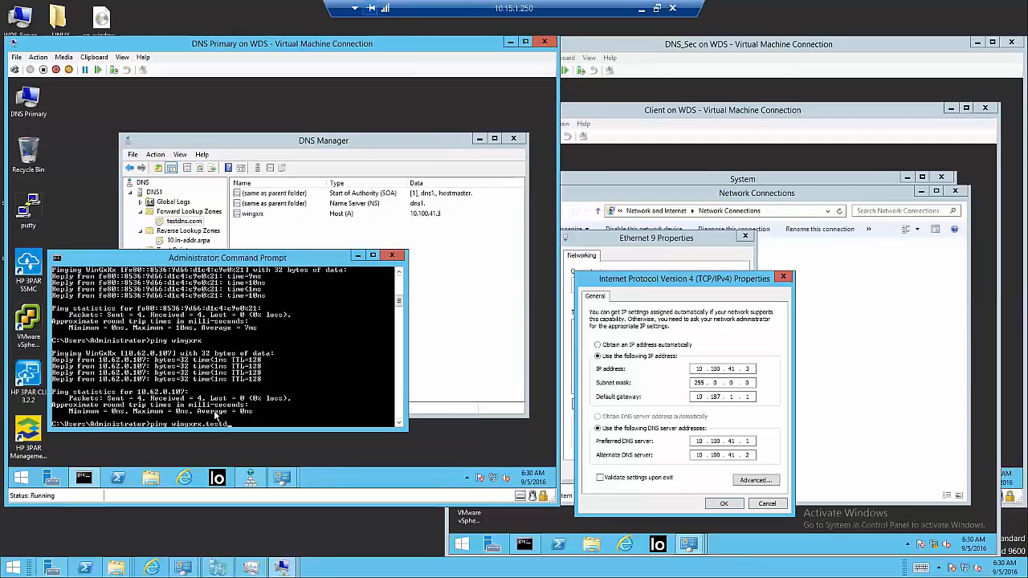
{"action": "key", "text": "Return"}
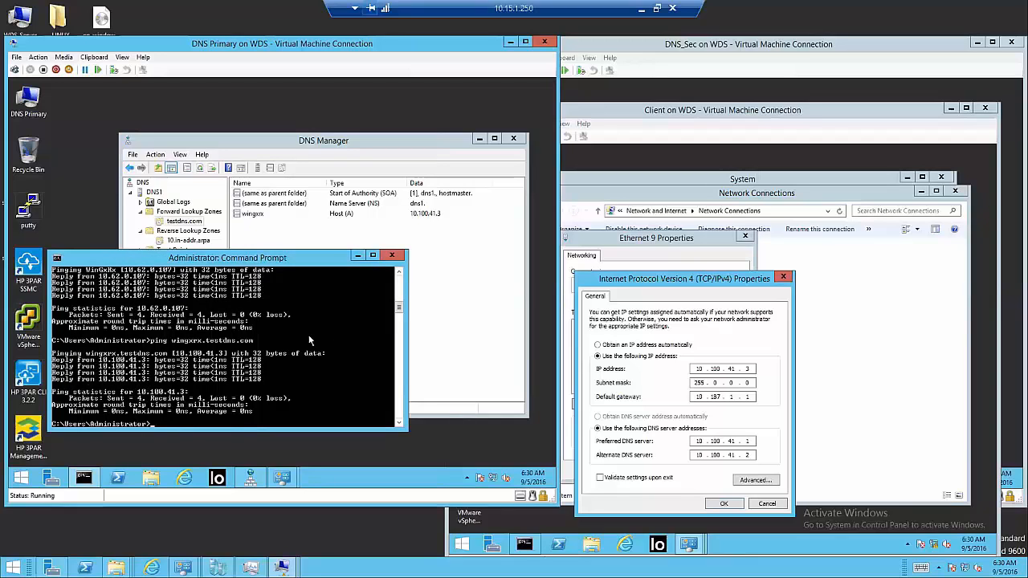
{"action": "scroll", "coordinate": [288, 345], "scroll_direction": "up", "scroll_amount": 1}
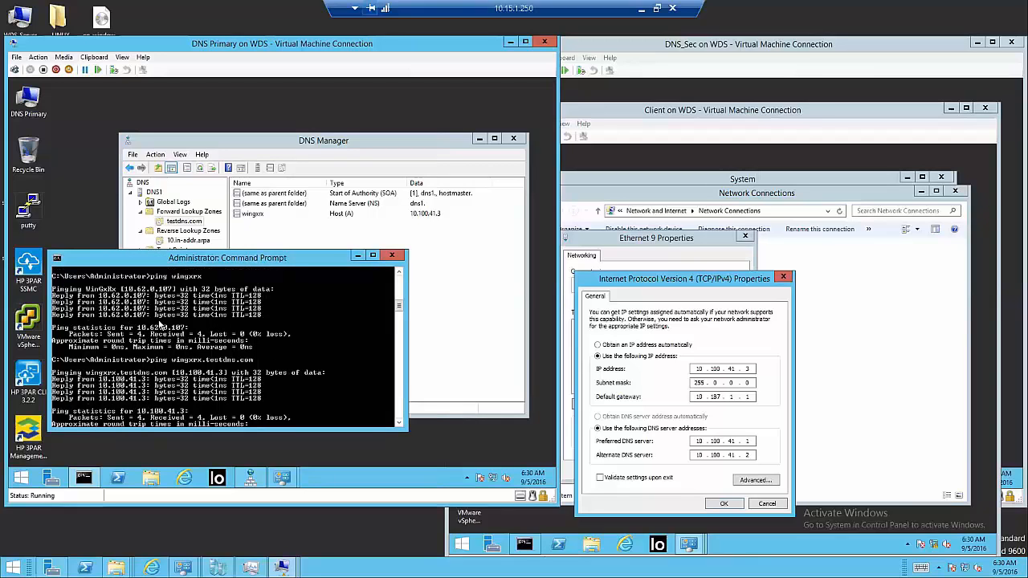
{"action": "scroll", "coordinate": [208, 330], "scroll_direction": "down", "scroll_amount": 2}
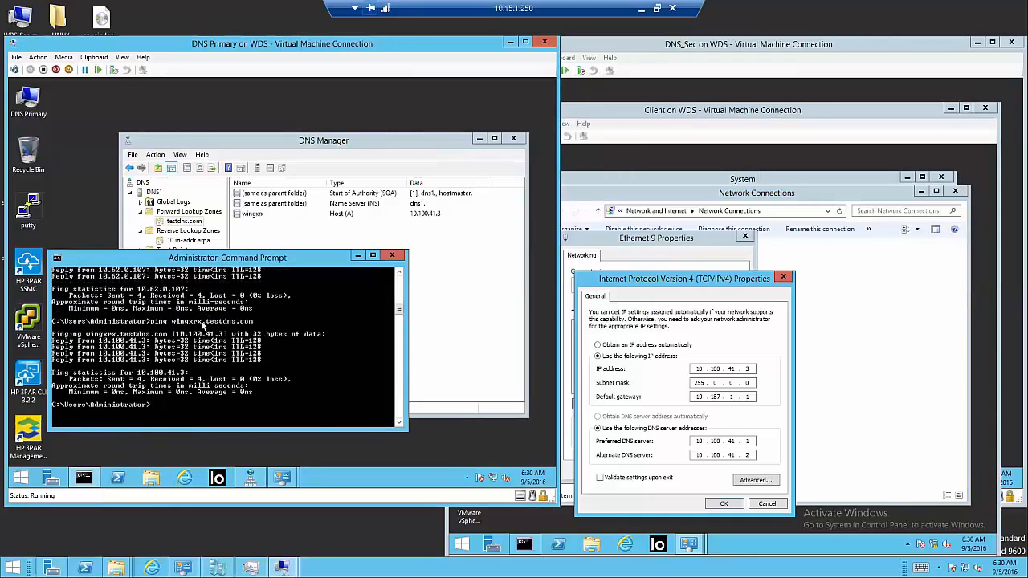
{"action": "scroll", "coordinate": [203, 325], "scroll_direction": "up", "scroll_amount": 2}
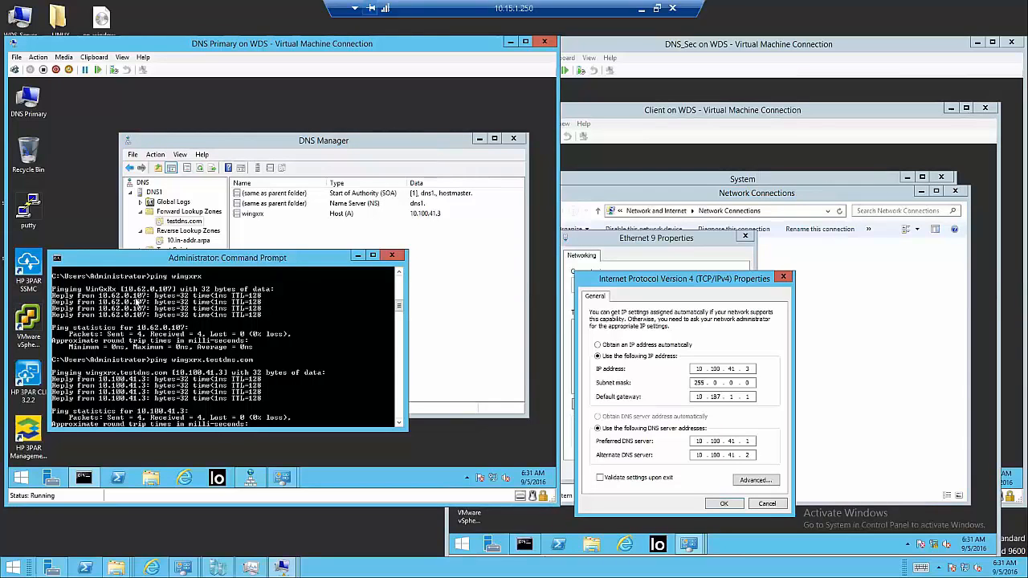
{"action": "scroll", "coordinate": [227, 356], "scroll_direction": "down", "scroll_amount": 8}
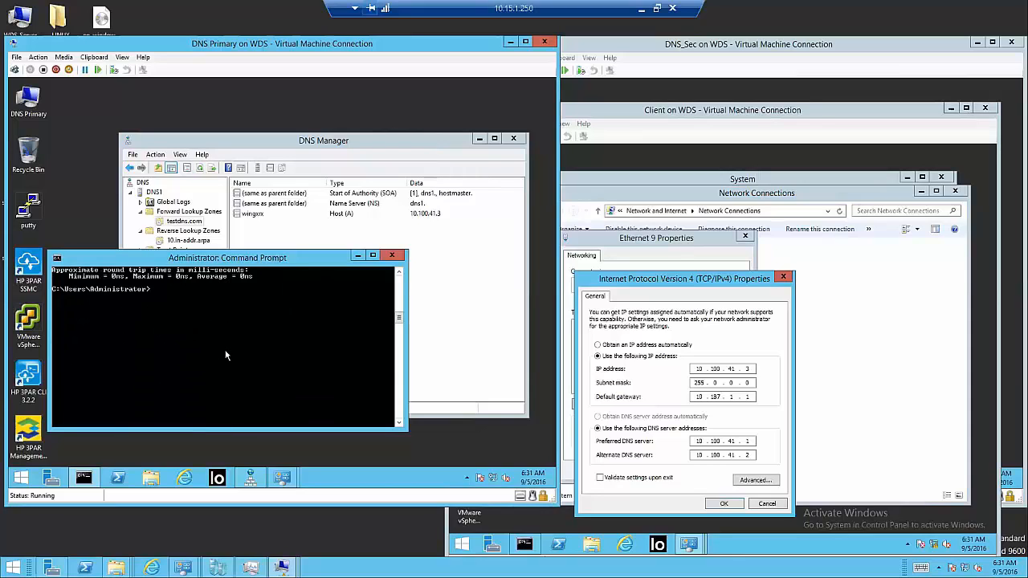
Step: Ping the short name wingxrx twice from Command Prompt on DNS Primary
{"action": "scroll", "coordinate": [226, 356], "scroll_direction": "up", "scroll_amount": 1}
{"action": "type", "text": "ping wingxrx.testdns.com"}
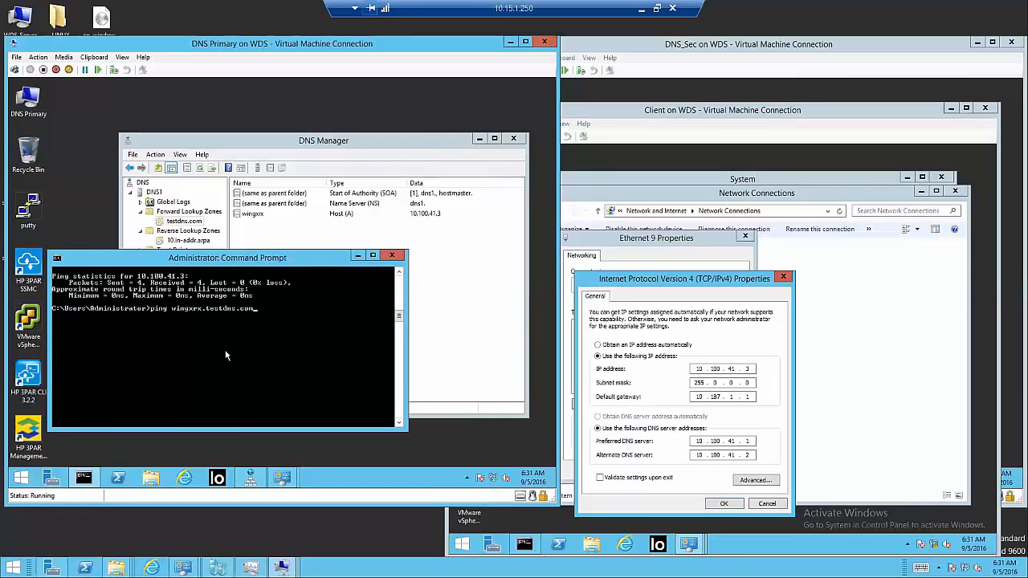
{"action": "key", "text": "BackSpace"}
{"action": "key", "text": "BackSpace"}
{"action": "key", "text": "BackSpace"}
{"action": "key", "text": "Return"}
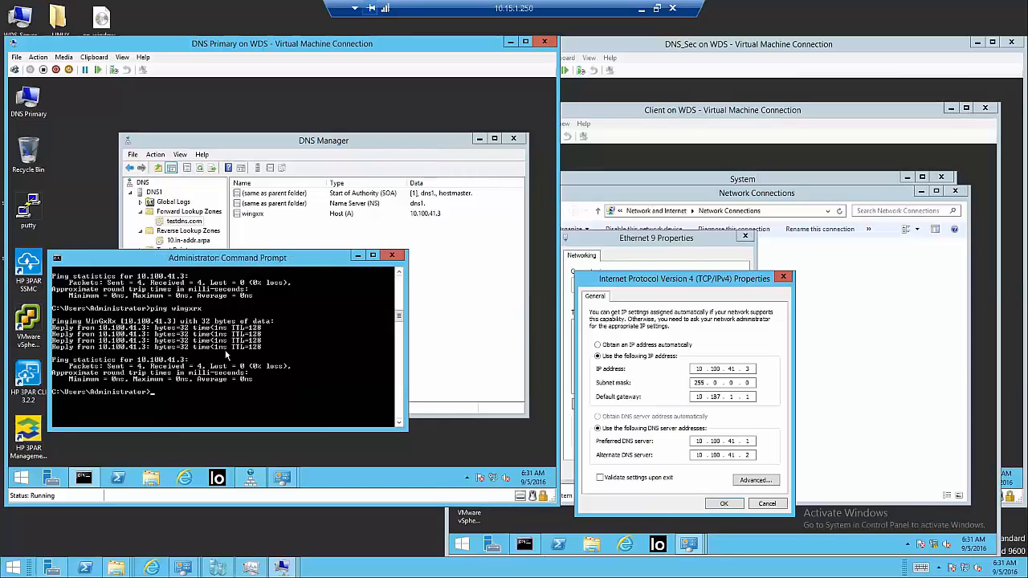
{"action": "key", "text": "Up"}
{"action": "key", "text": "Return"}
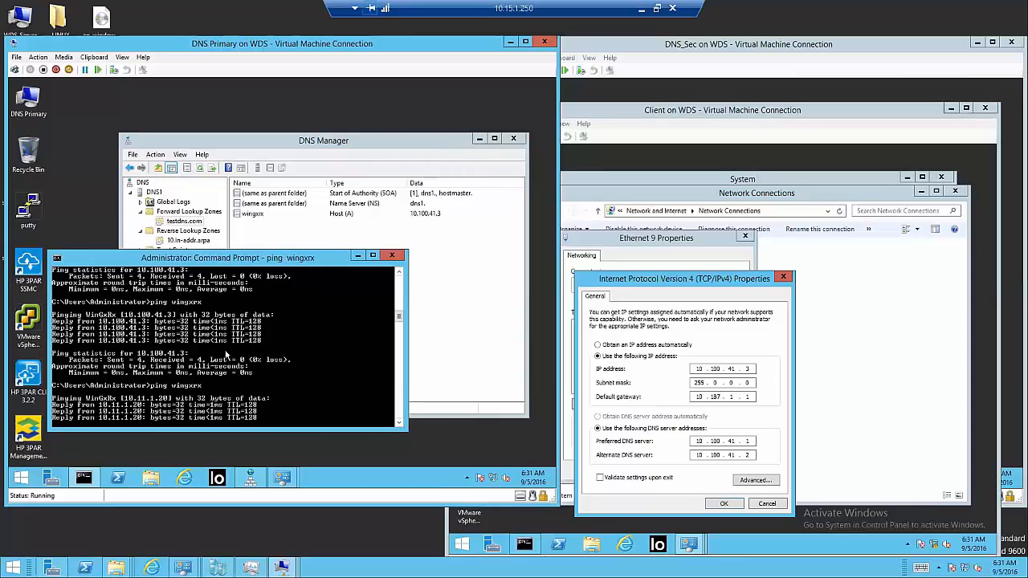
Step: Ping the fully qualified name wingxrx.testdns.com again from Command Prompt on DNS Primary
{"action": "key", "text": "Return"}
{"action": "key", "text": "Return"}
{"action": "key", "text": "Return"}
{"action": "key", "text": "Return"}
{"action": "key", "text": "Return"}
{"action": "key", "text": "Return"}
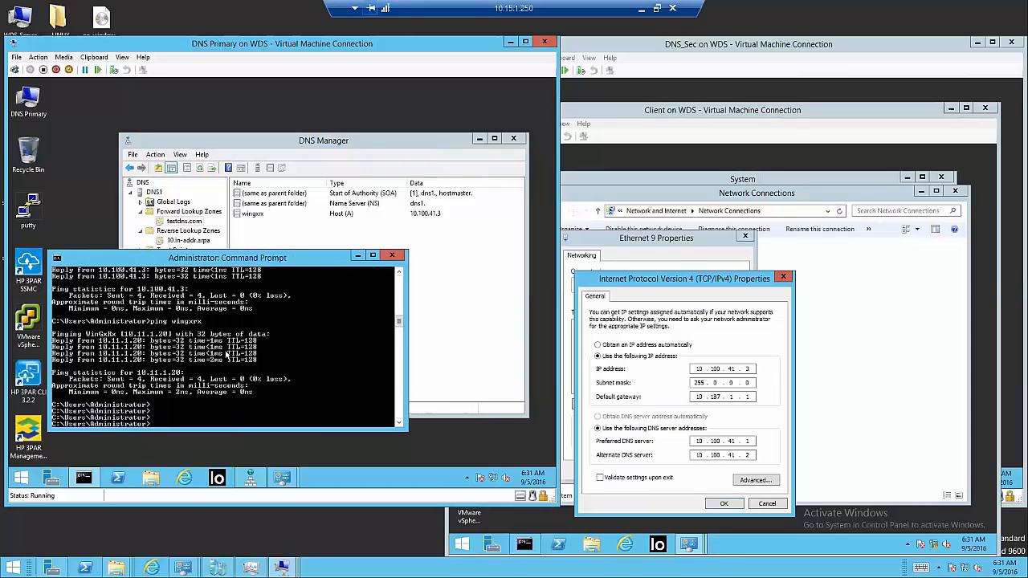
{"action": "key", "text": "Up"}
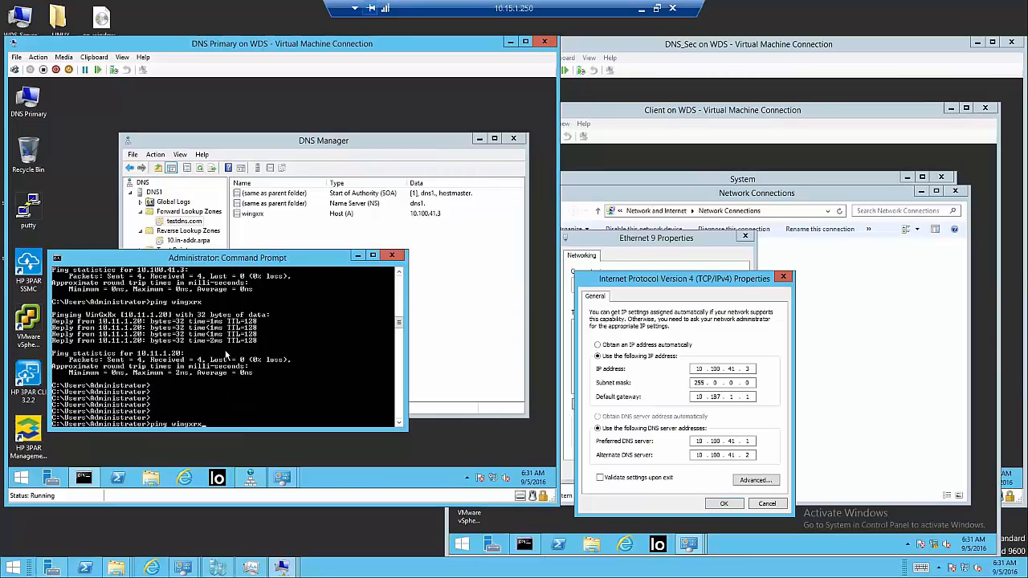
{"action": "type", "text": ".testdns.com"}
{"action": "key", "text": "Return"}
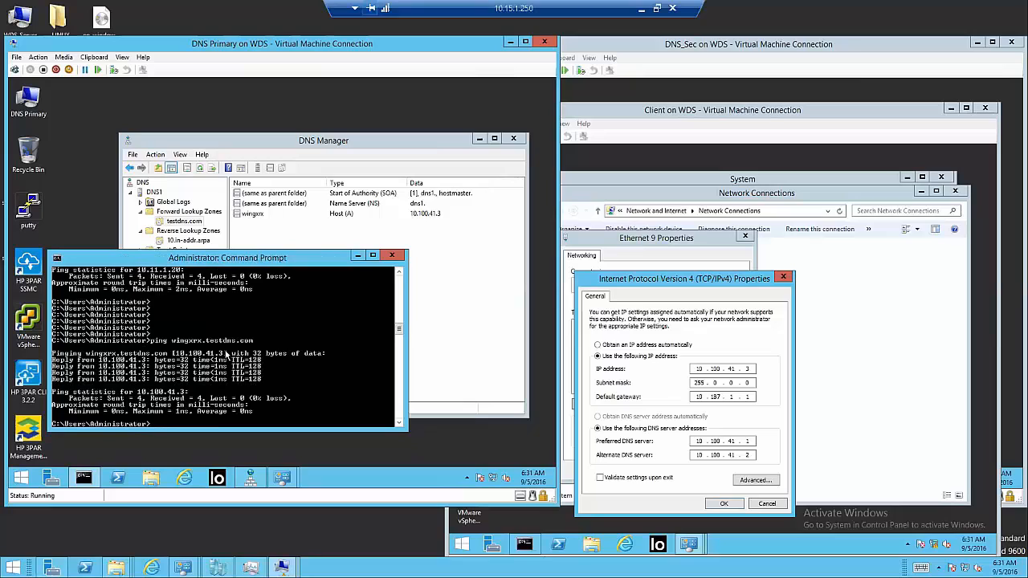
Step: Close the IPv4 and Ethernet 9 properties on the Client virtual machine without changes, and minimize Network Connections
{"action": "left_click", "coordinate": [783, 277]}
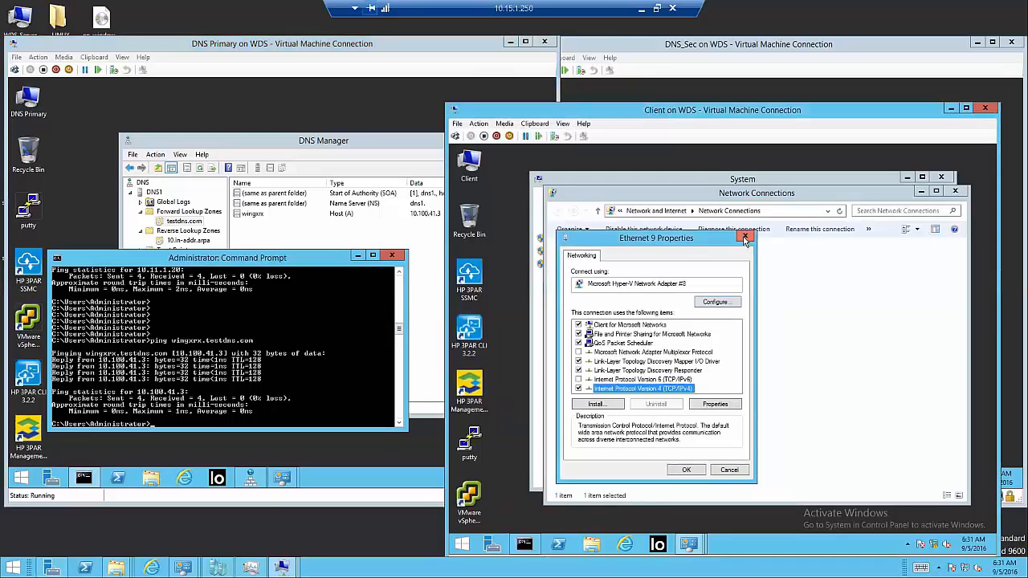
{"action": "left_click", "coordinate": [745, 236]}
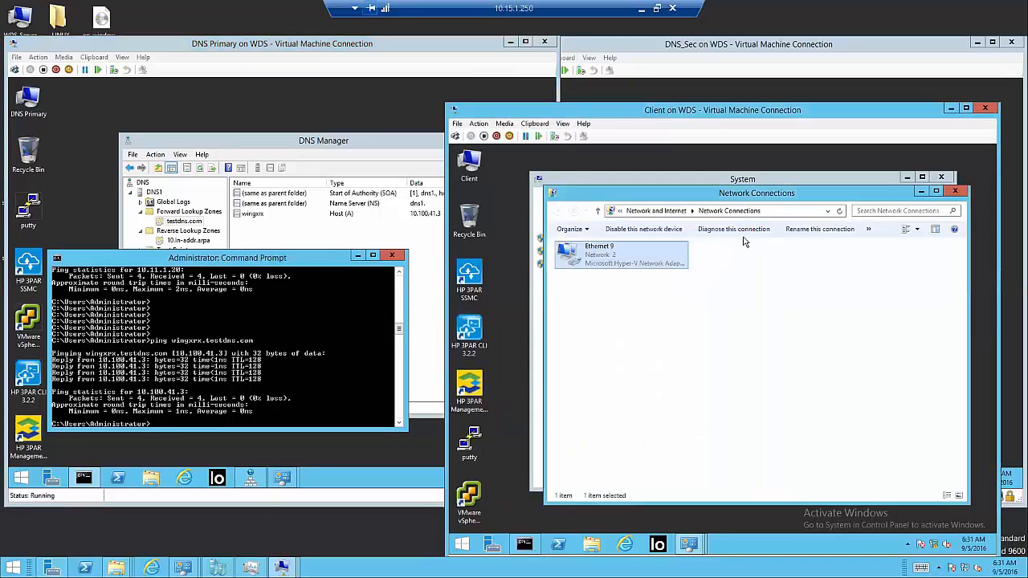
{"action": "left_click", "coordinate": [923, 192]}
{"action": "left_click", "coordinate": [922, 193]}
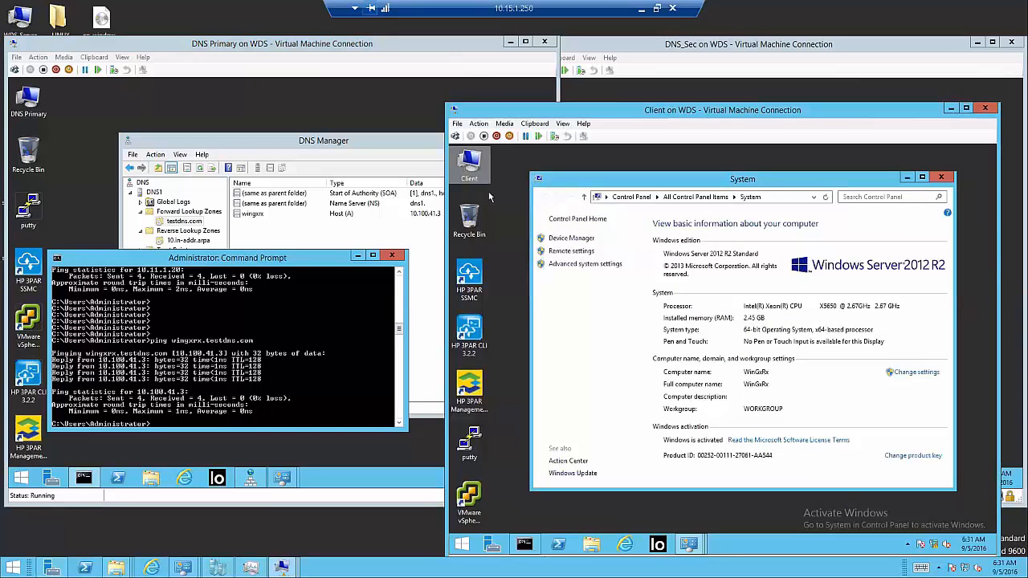
Step: Open the Computer Name/Domain Changes dialog through the advanced system settings on the Client virtual machine
{"action": "left_click", "coordinate": [587, 266]}
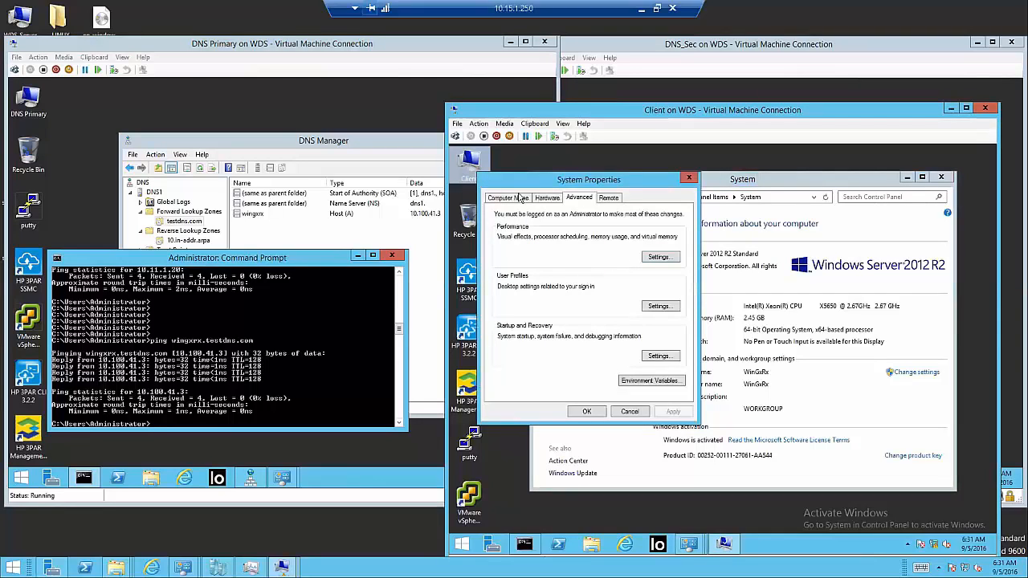
{"action": "left_click", "coordinate": [509, 200]}
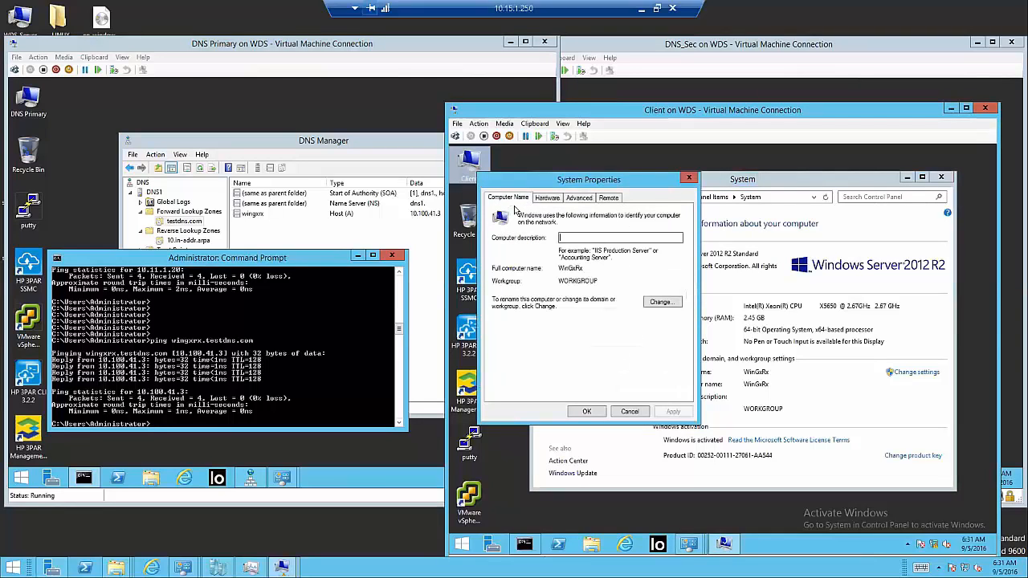
{"action": "left_click", "coordinate": [660, 302]}
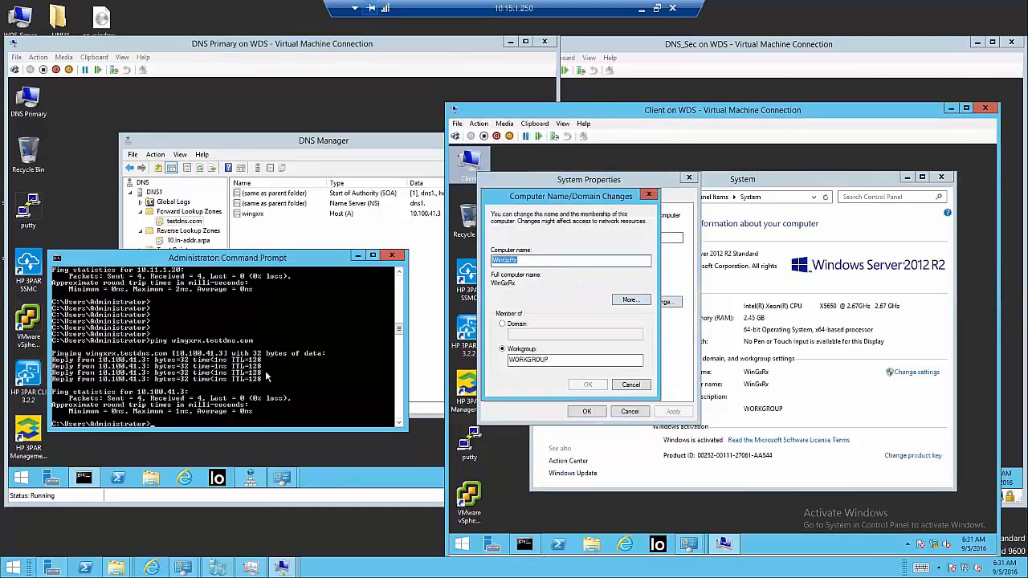
Step: Start a new host (A) record in DNS Primary's testdns.com forward lookup zone and name it winclient
{"action": "left_click", "coordinate": [309, 243]}
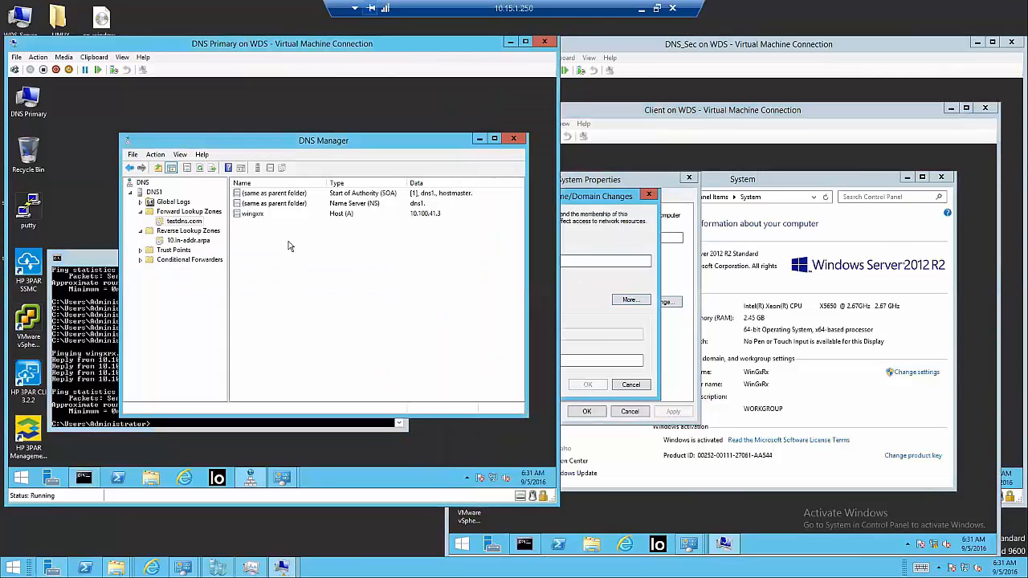
{"action": "right_click", "coordinate": [287, 243]}
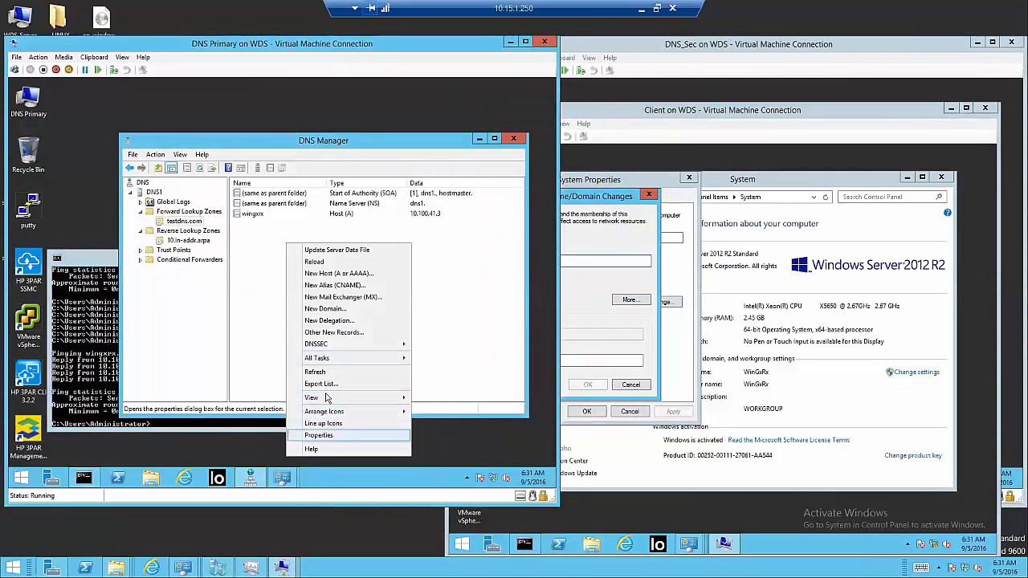
{"action": "mouse_move", "coordinate": [325, 360]}
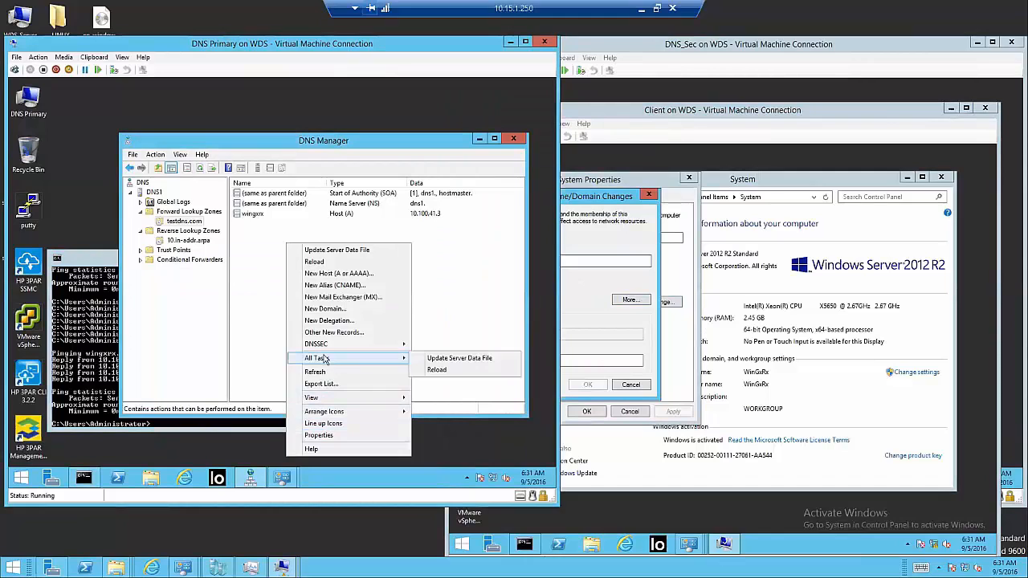
{"action": "left_click", "coordinate": [331, 274]}
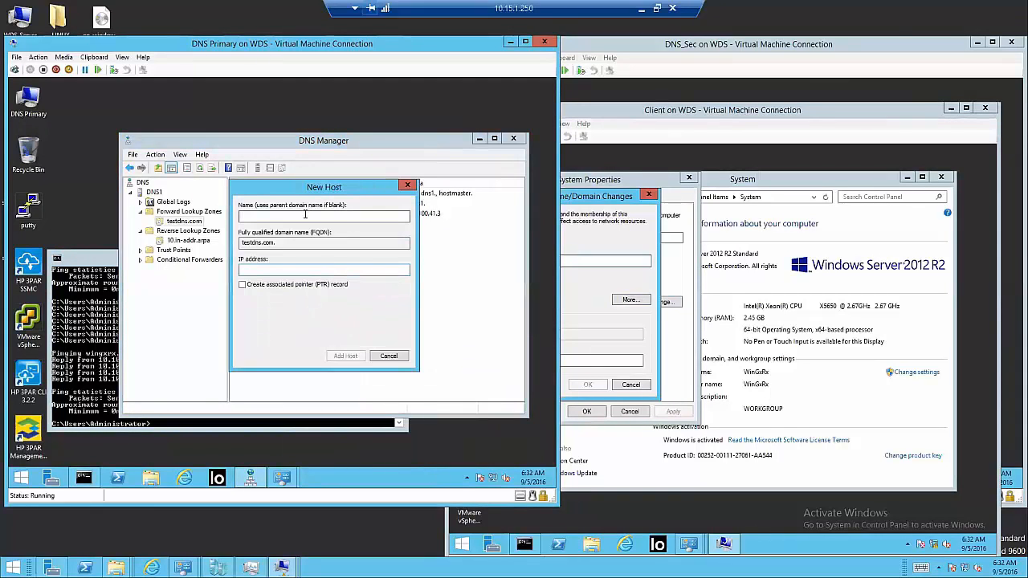
{"action": "left_click", "coordinate": [597, 198]}
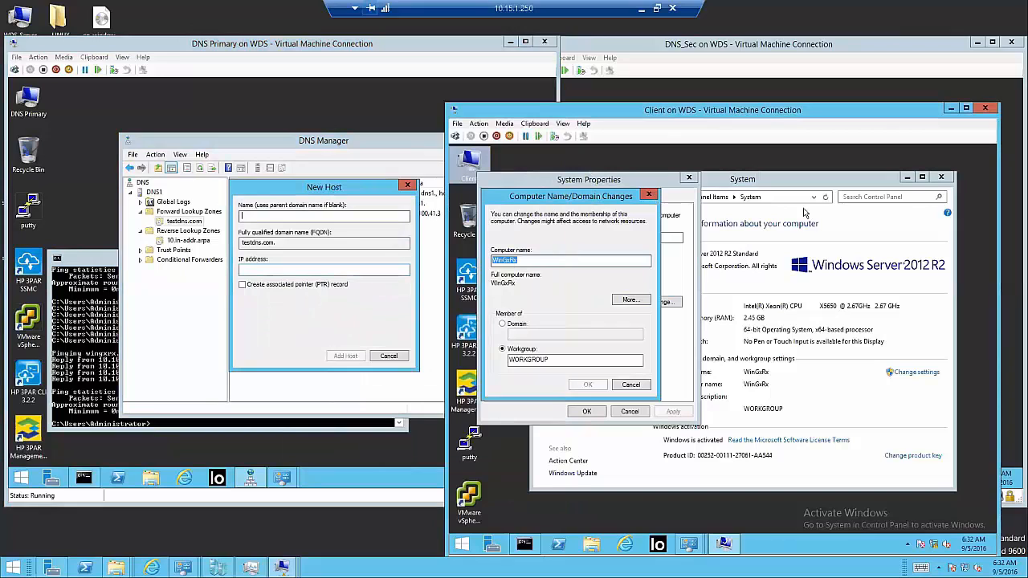
{"action": "left_click_drag", "start_coordinate": [614, 198], "coordinate": [830, 229]}
{"action": "left_click", "coordinate": [290, 217]}
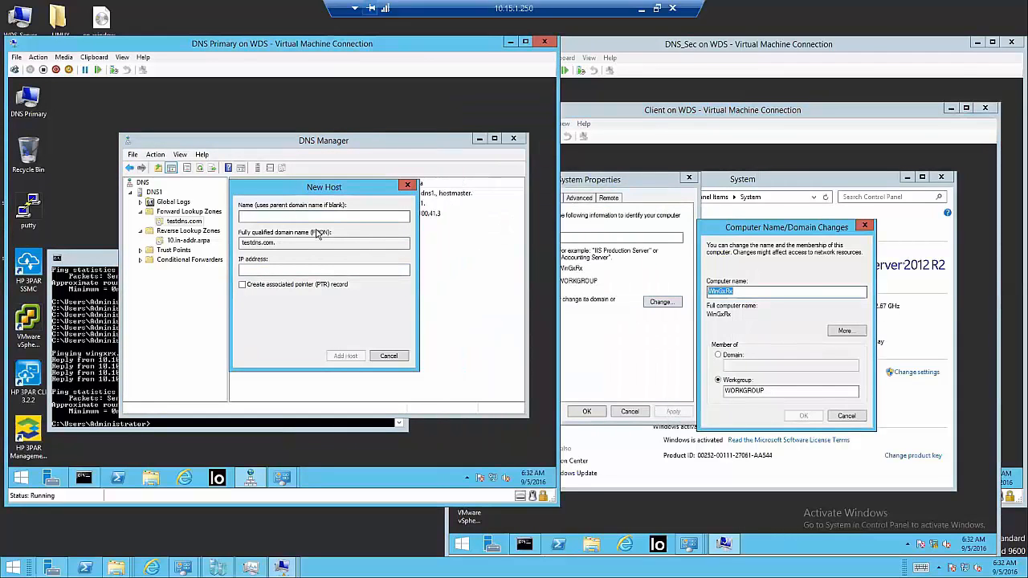
{"action": "type", "text": "windows"}
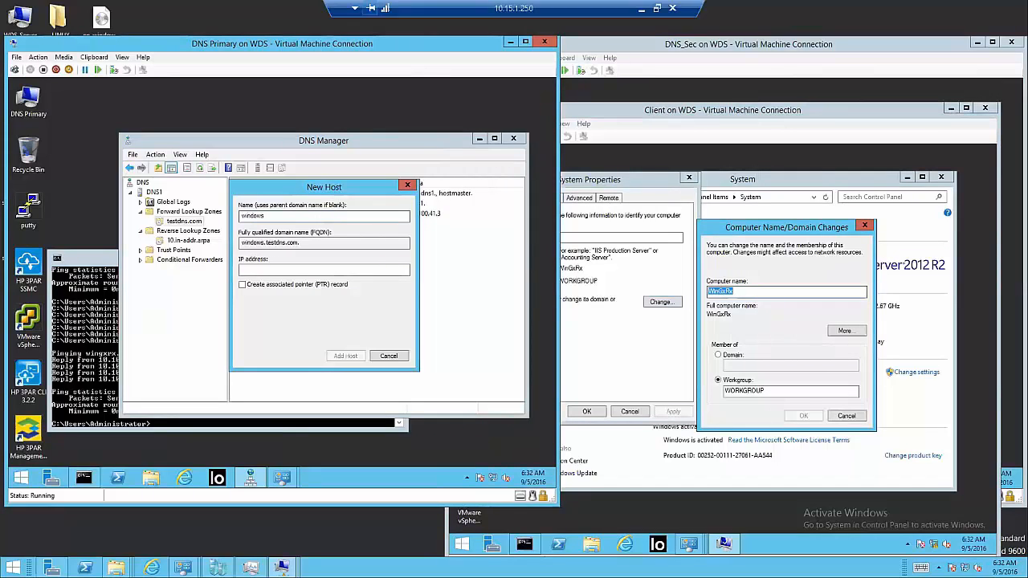
{"action": "key", "text": "BackSpace"}
{"action": "key", "text": "BackSpace"}
{"action": "key", "text": "BackSpace"}
{"action": "key", "text": "BackSpace"}
{"action": "type", "text": "client"}
Step: Give the new host IP address 10.100.41.3 with an associated pointer (PTR) record, add it, and close the New Host dialog
{"action": "left_click", "coordinate": [284, 270]}
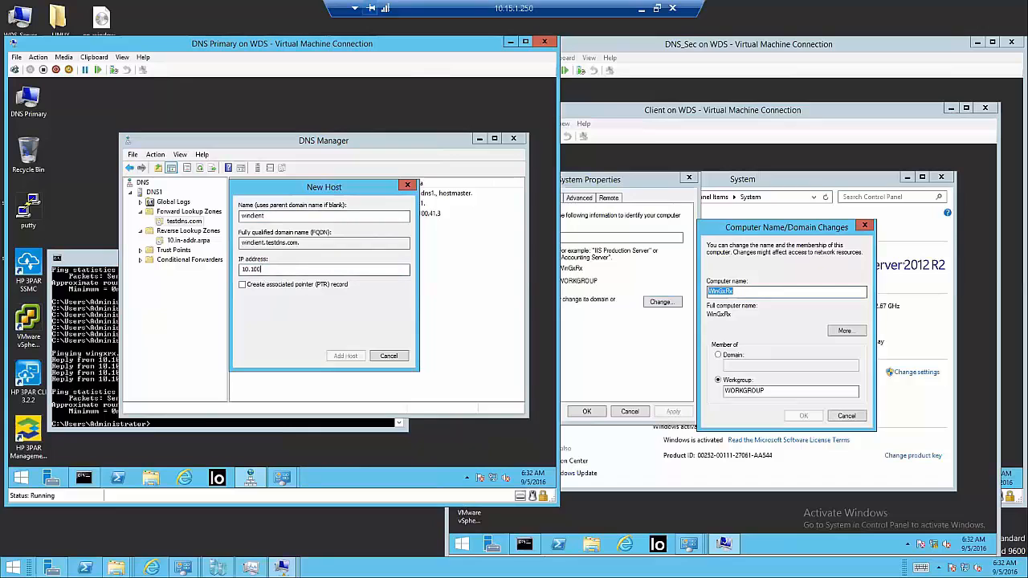
{"action": "type", "text": "10.100.41.3"}
{"action": "left_click", "coordinate": [273, 286]}
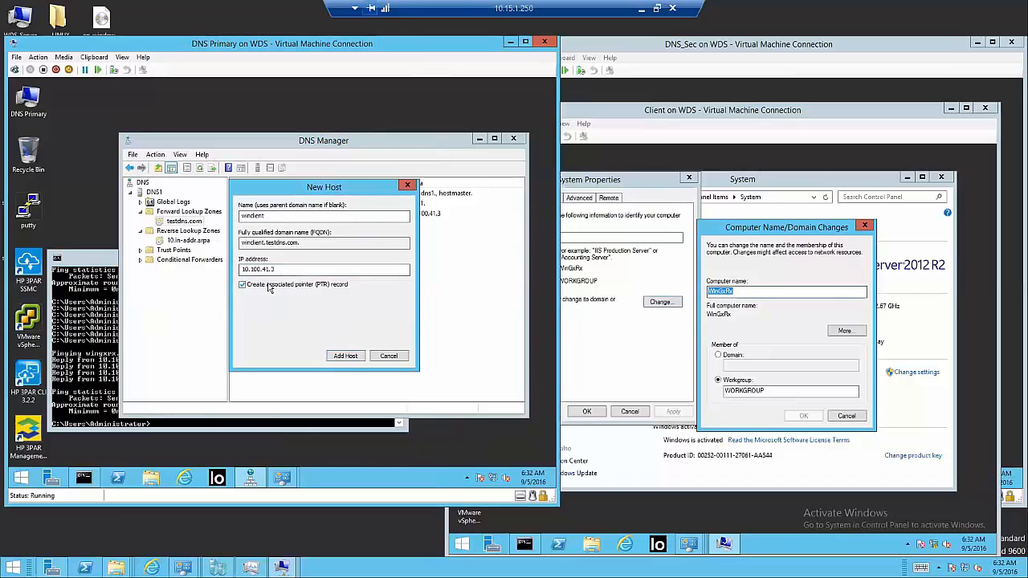
{"action": "left_click", "coordinate": [345, 356]}
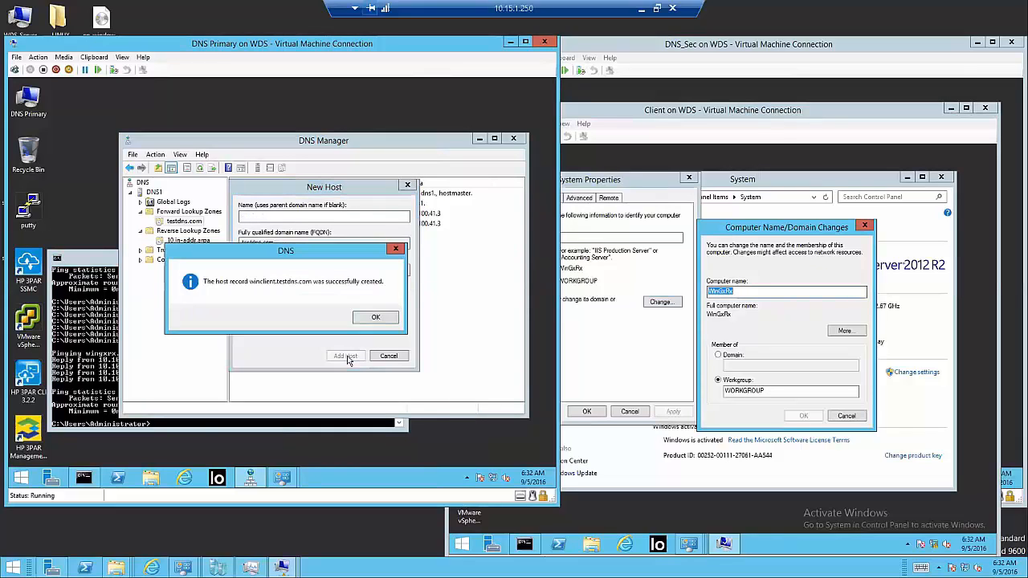
{"action": "left_click", "coordinate": [371, 318]}
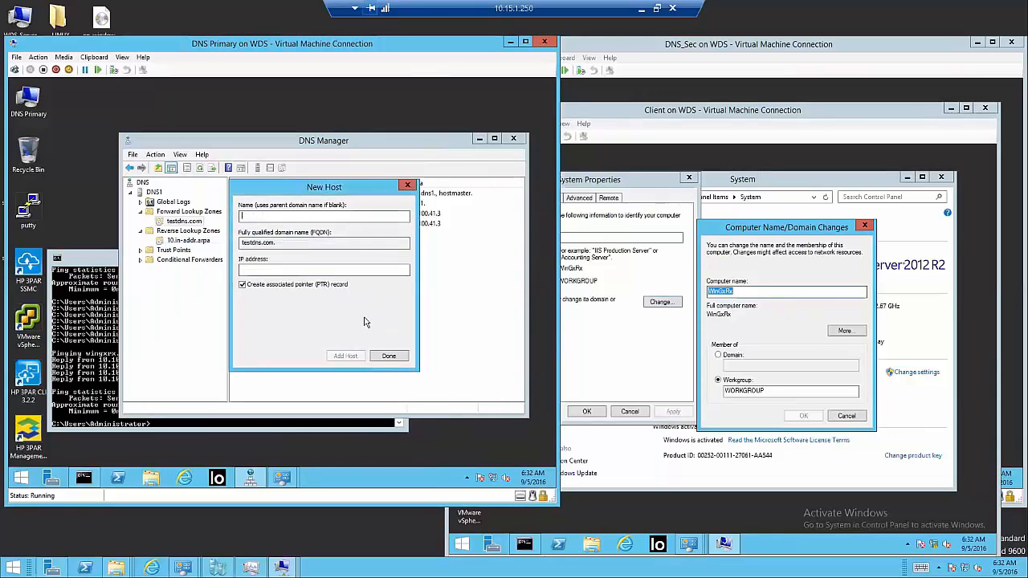
{"action": "left_click", "coordinate": [388, 356]}
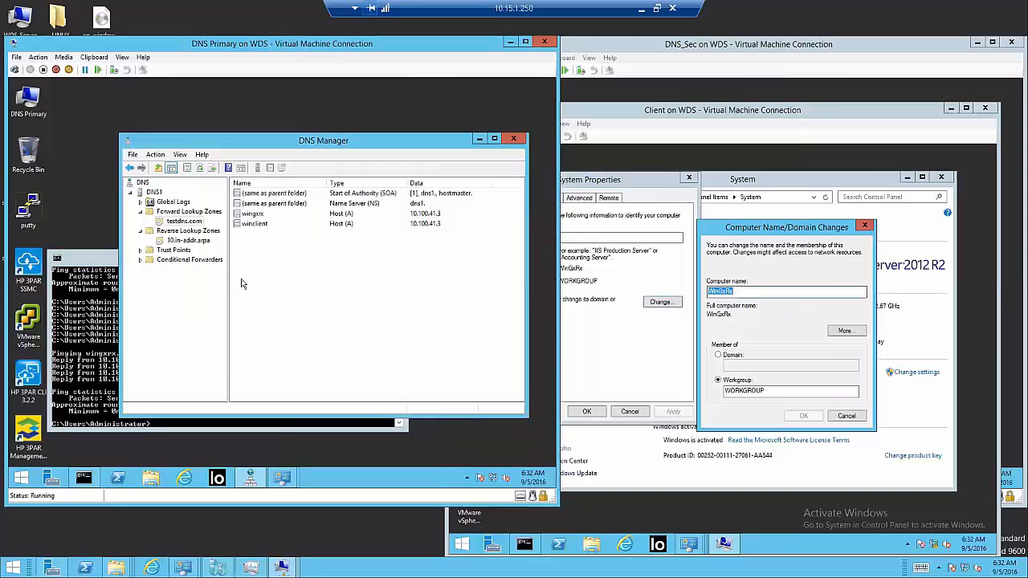
Step: Check the 10.in-addr.arpa and testdns.com zones on DNS Primary, and view the wingxrx host record's properties
{"action": "left_click", "coordinate": [188, 243]}
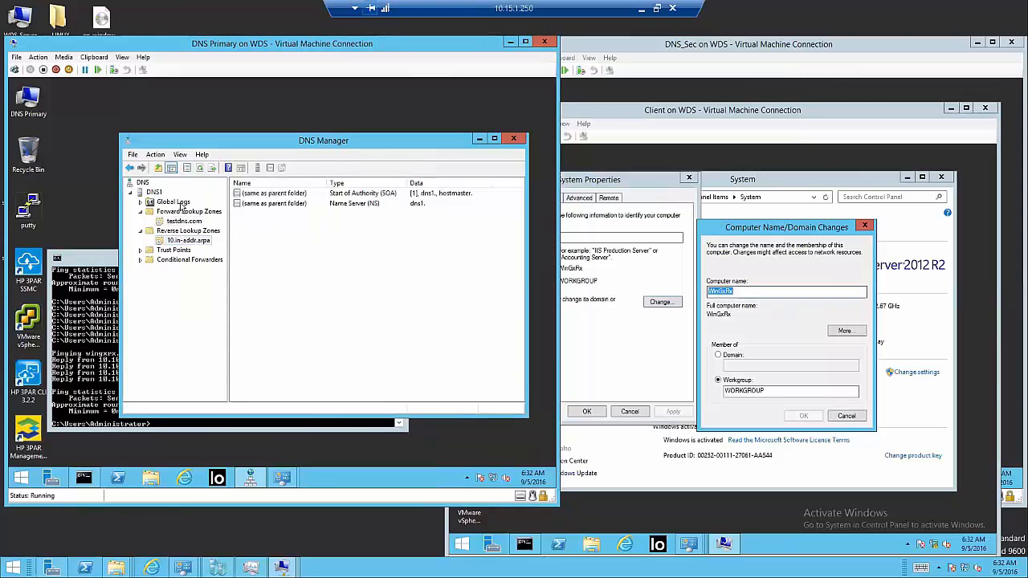
{"action": "left_click", "coordinate": [184, 220]}
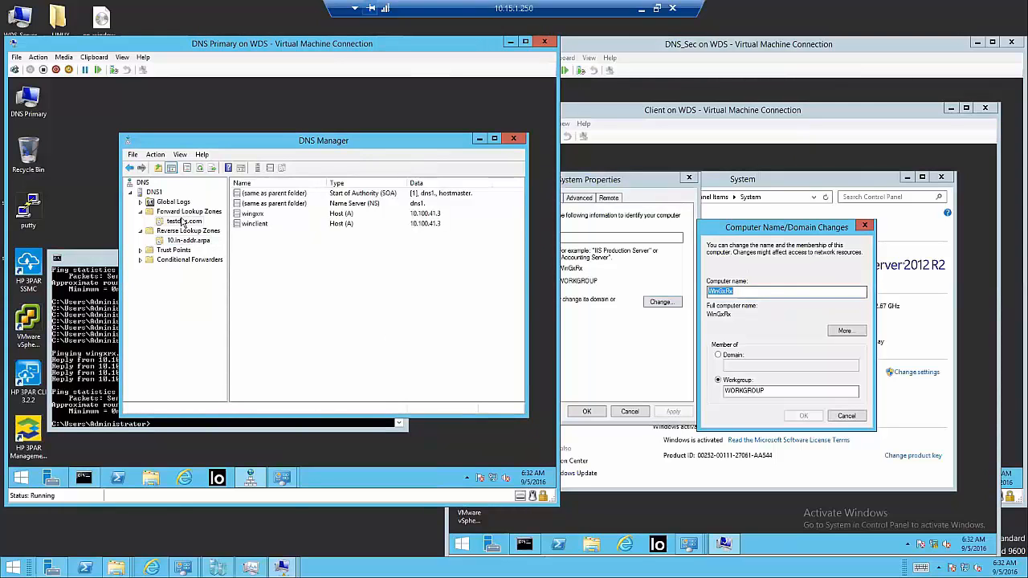
{"action": "left_click", "coordinate": [259, 215]}
{"action": "double_click", "coordinate": [259, 216]}
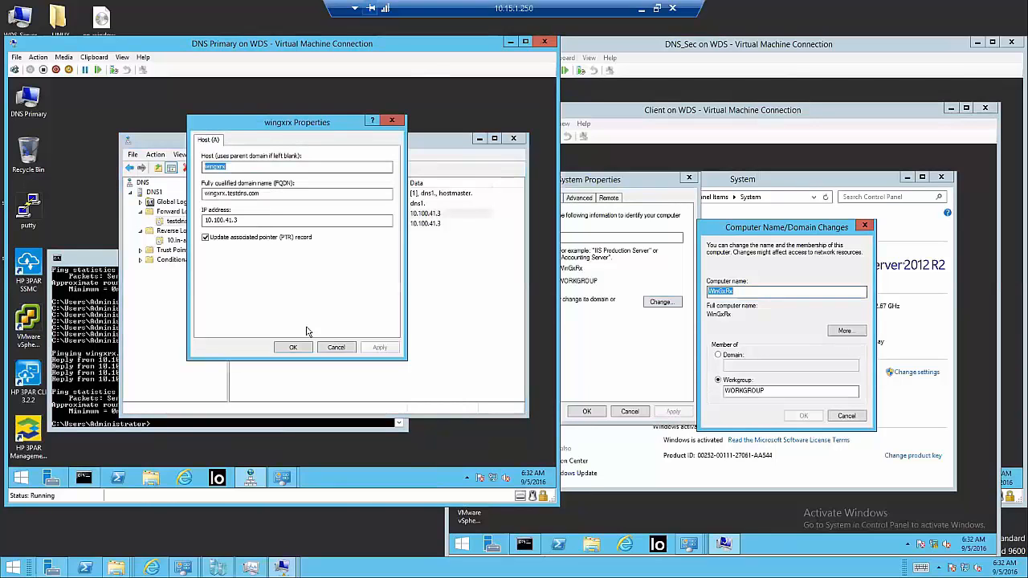
{"action": "left_click", "coordinate": [294, 347]}
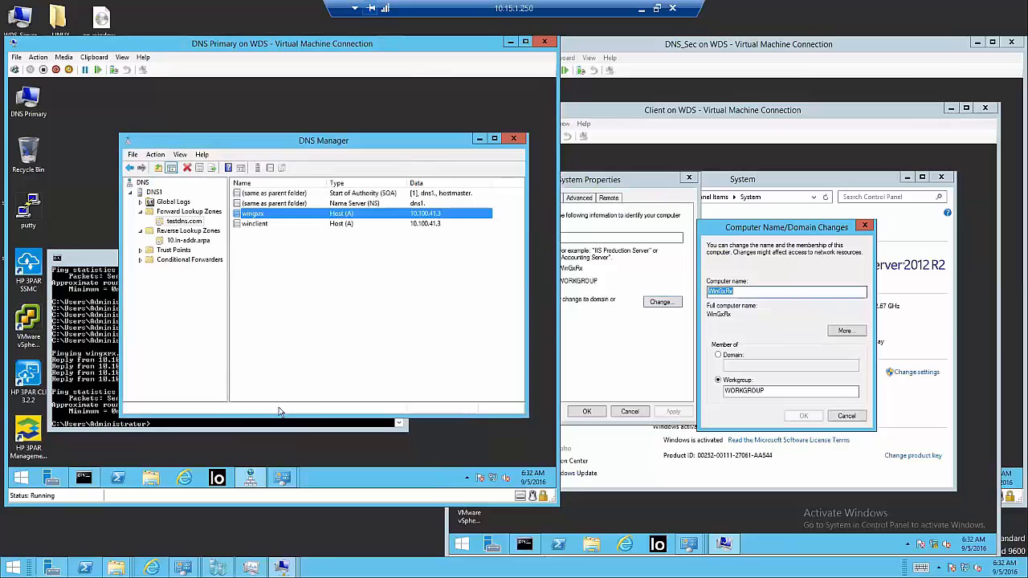
Step: Ping the client by its short name, winclient, from the Command Prompt on DNS Primary
{"action": "left_click", "coordinate": [170, 426]}
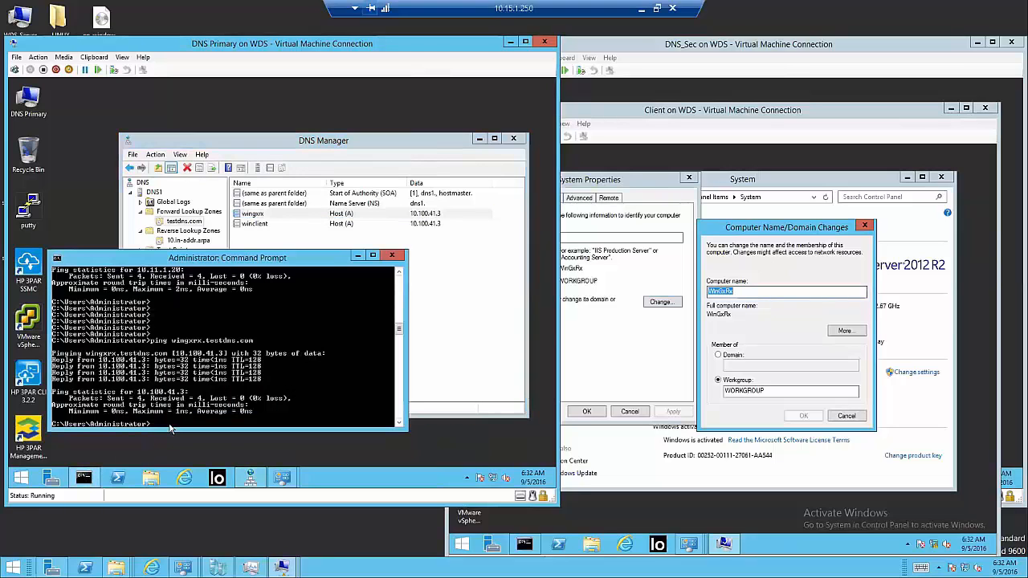
{"action": "key", "text": "Up"}
{"action": "key", "text": "BackSpace"}
{"action": "key", "text": "BackSpace"}
{"action": "key", "text": "BackSpace"}
{"action": "key", "text": "BackSpace"}
{"action": "key", "text": "BackSpace"}
{"action": "key", "text": "BackSpace"}
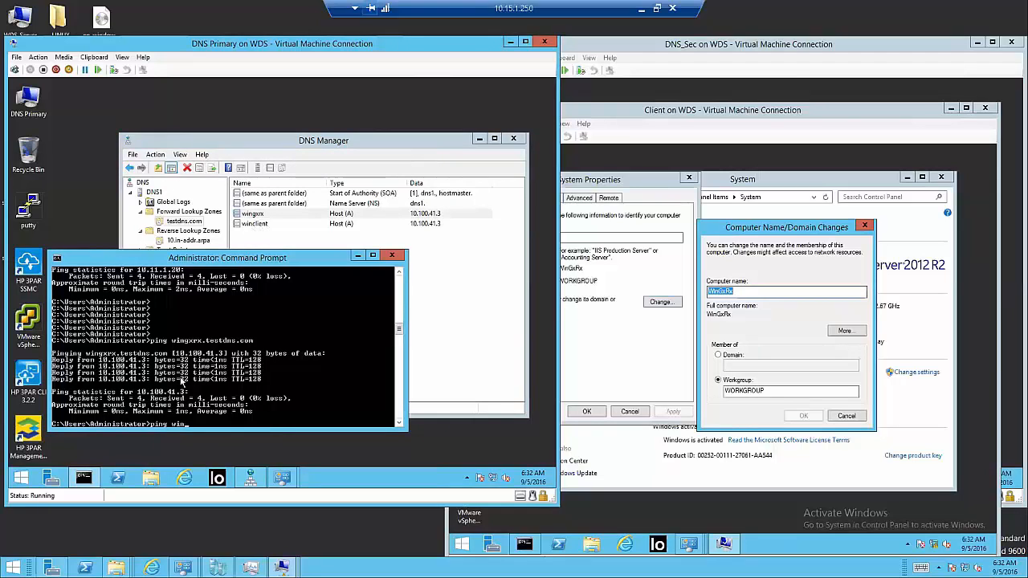
{"action": "type", "text": "client"}
{"action": "key", "text": "Return"}
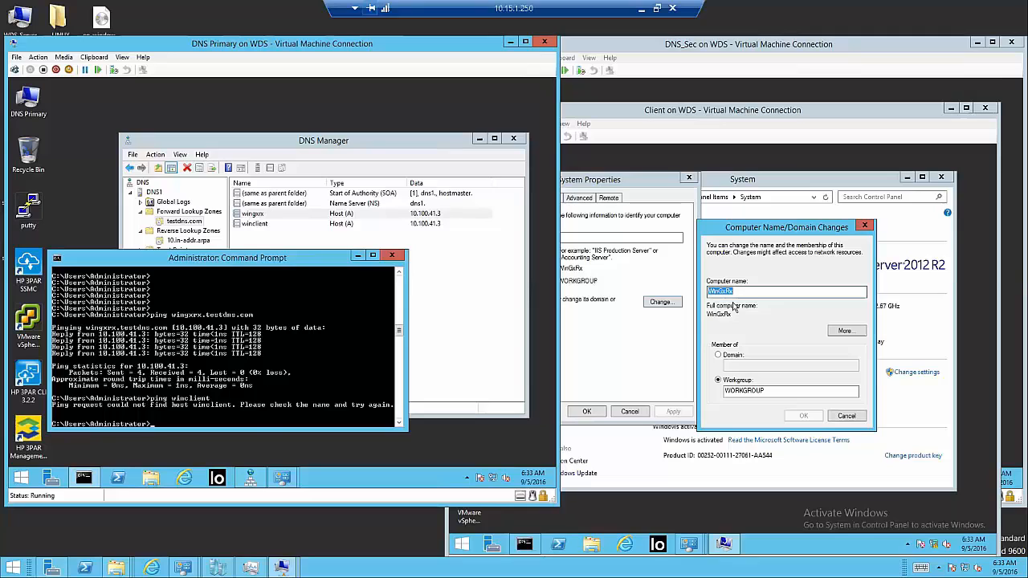
Step: Check the fully qualified domain name in the winclient record's properties and ping winclient.testdns.com from DNS Primary
{"action": "key", "text": "Up"}
{"action": "double_click", "coordinate": [280, 225]}
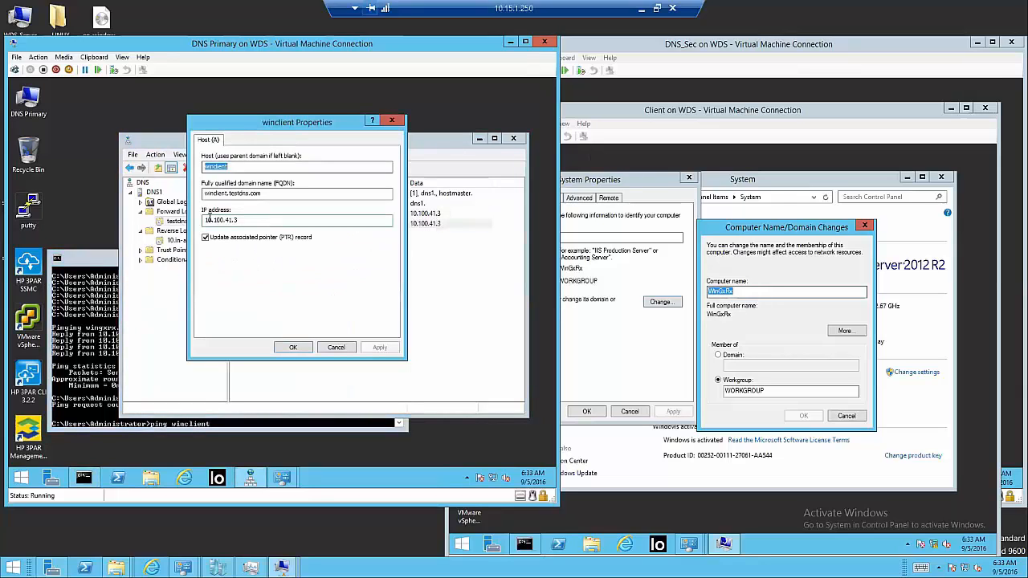
{"action": "left_click_drag", "start_coordinate": [204, 193], "coordinate": [266, 192]}
{"action": "left_click", "coordinate": [104, 256]}
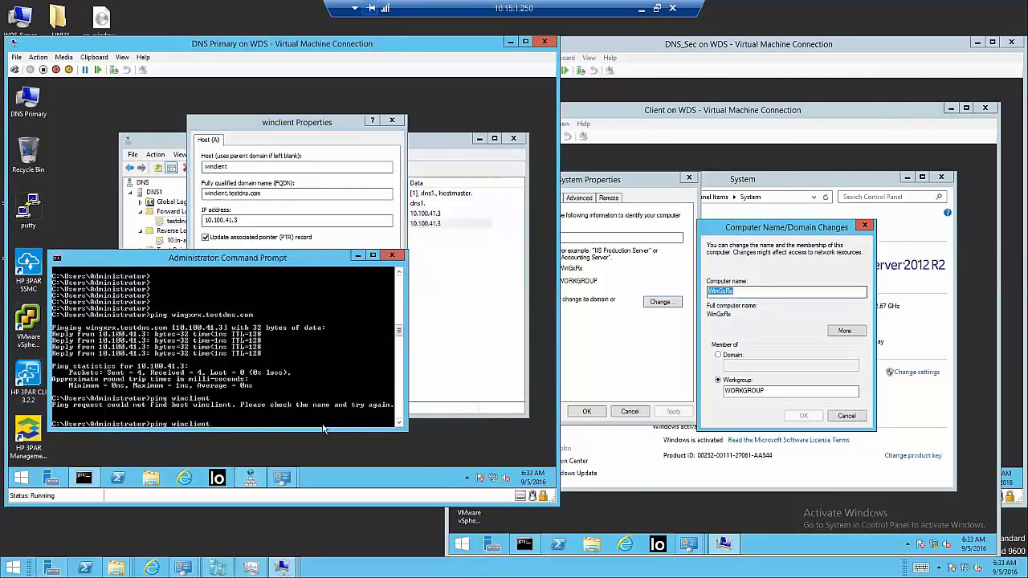
{"action": "type", "text": "testdns.com"}
{"action": "key", "text": "Return"}
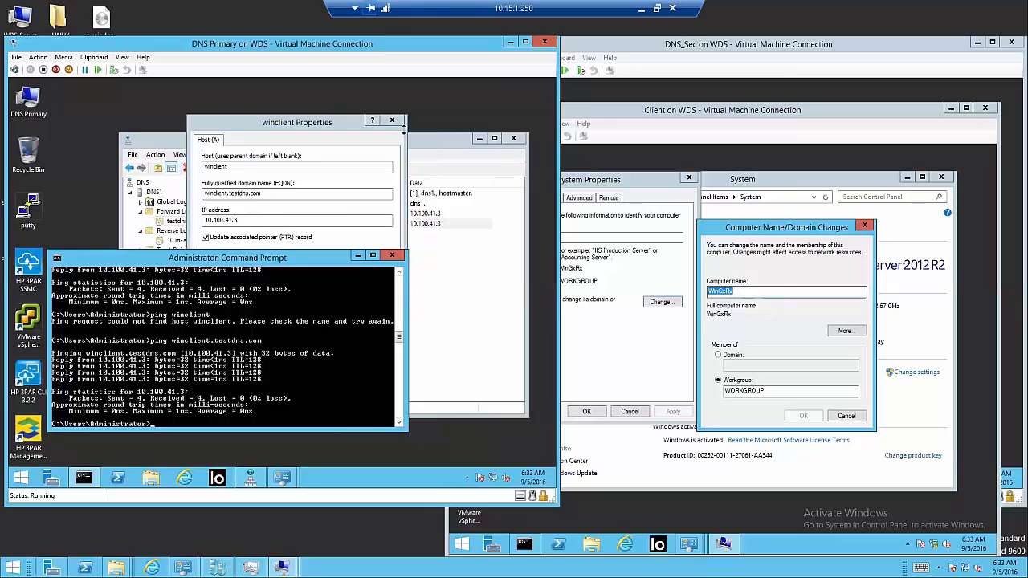
{"action": "left_click", "coordinate": [392, 120]}
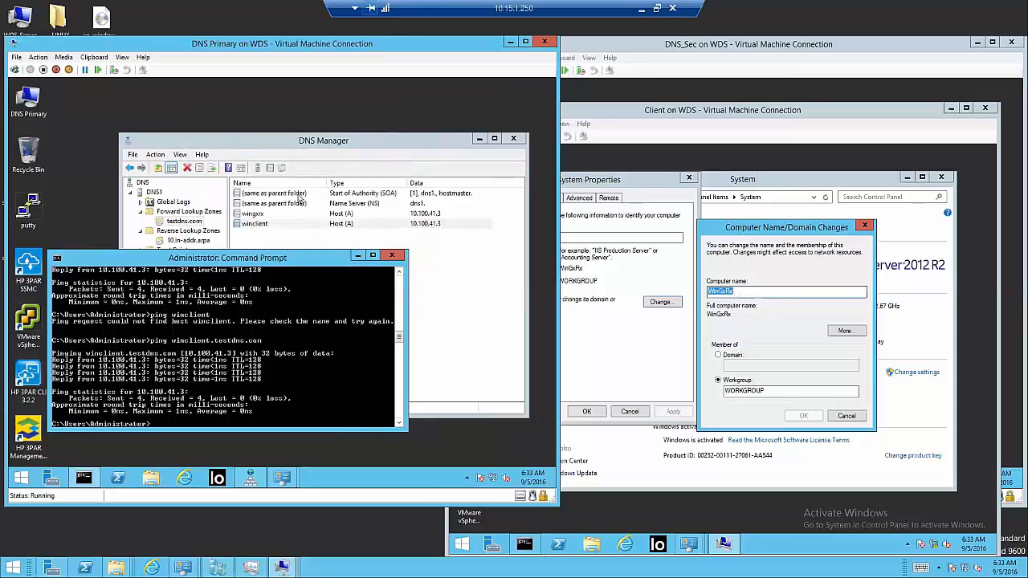
{"action": "double_click", "coordinate": [254, 214]}
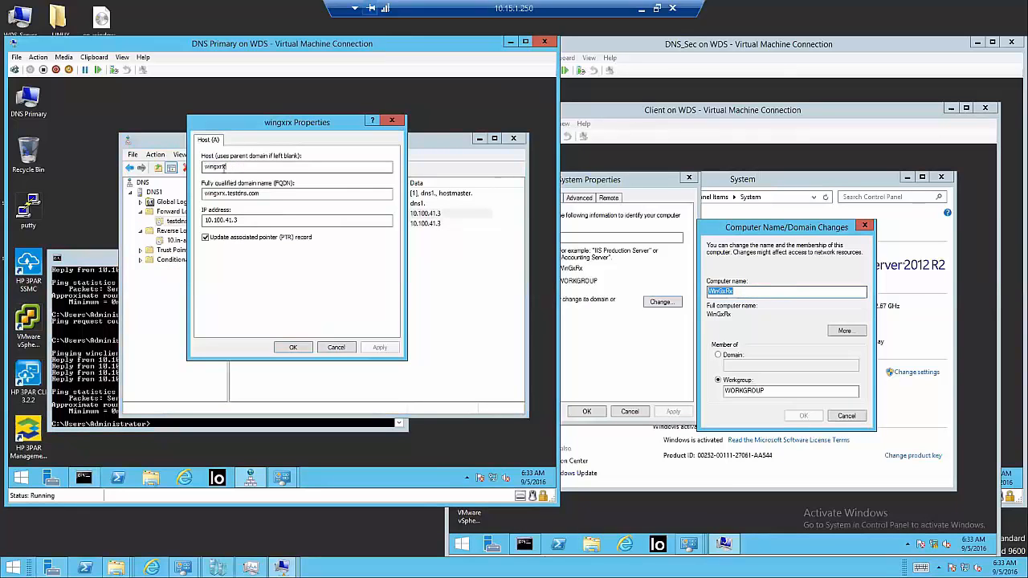
{"action": "left_click", "coordinate": [743, 296]}
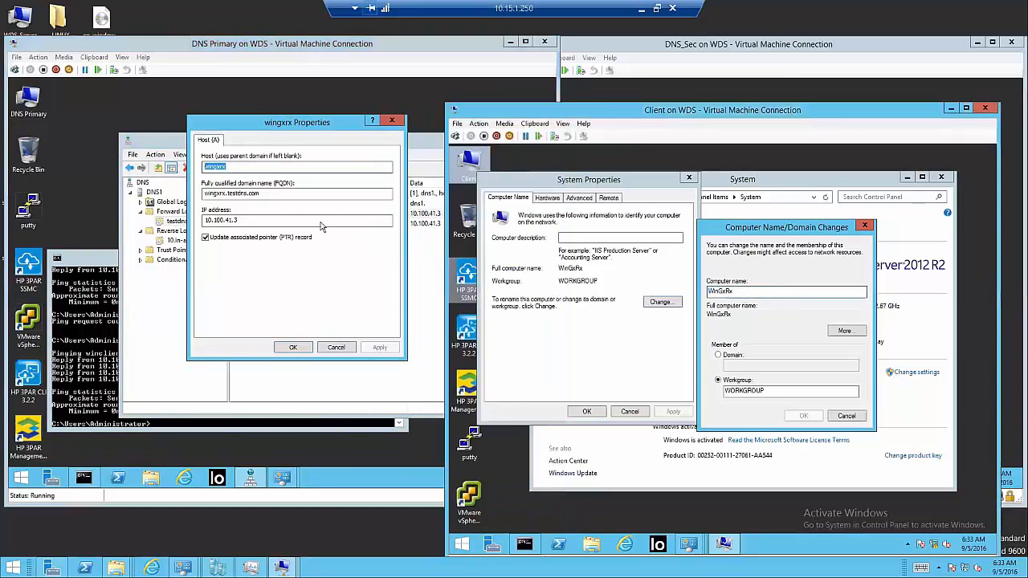
{"action": "left_click", "coordinate": [296, 223]}
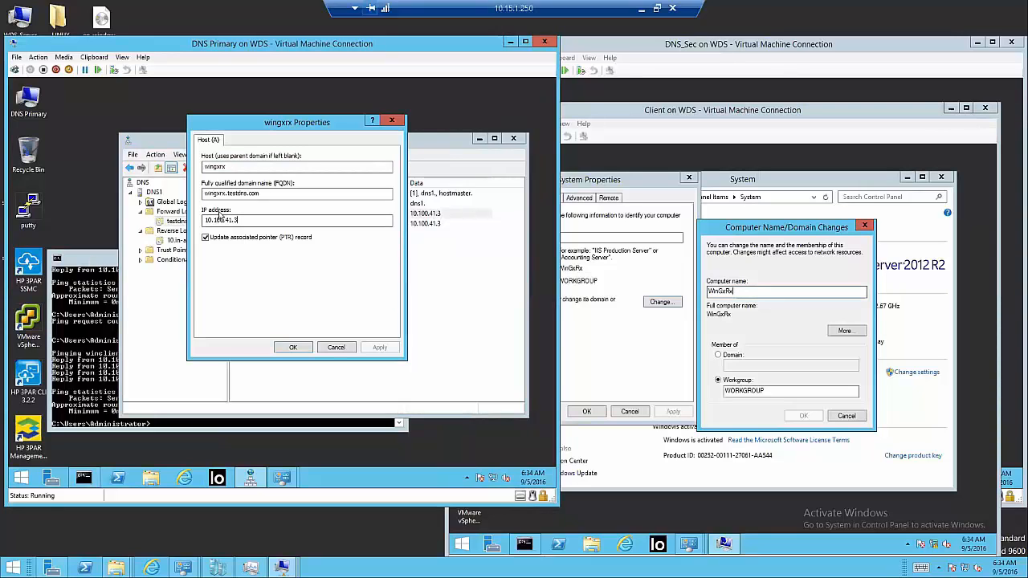
{"action": "left_click_drag", "start_coordinate": [233, 167], "coordinate": [195, 169]}
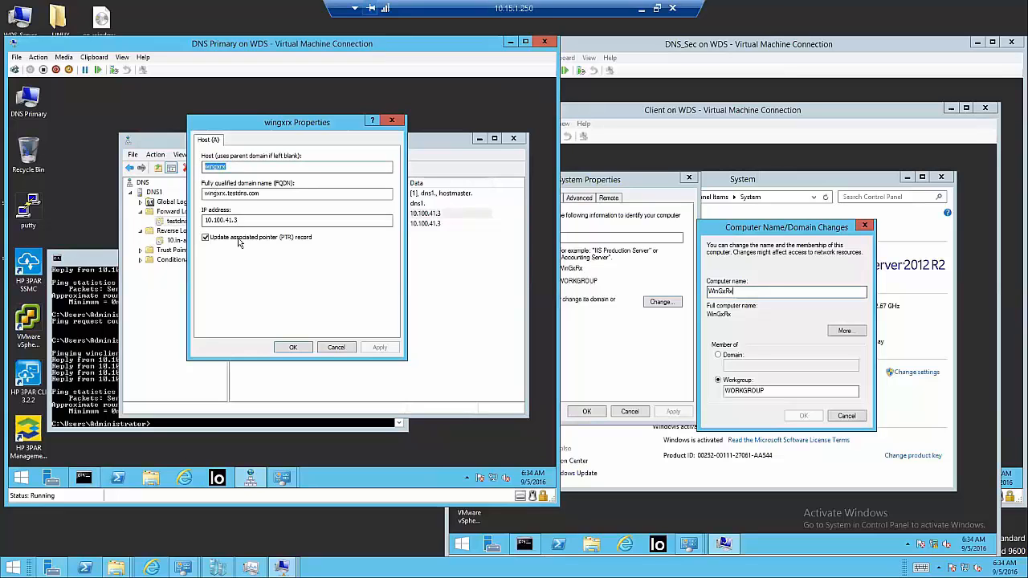
{"action": "left_click", "coordinate": [79, 335]}
{"action": "scroll", "coordinate": [161, 390], "scroll_direction": "down", "scroll_amount": 3}
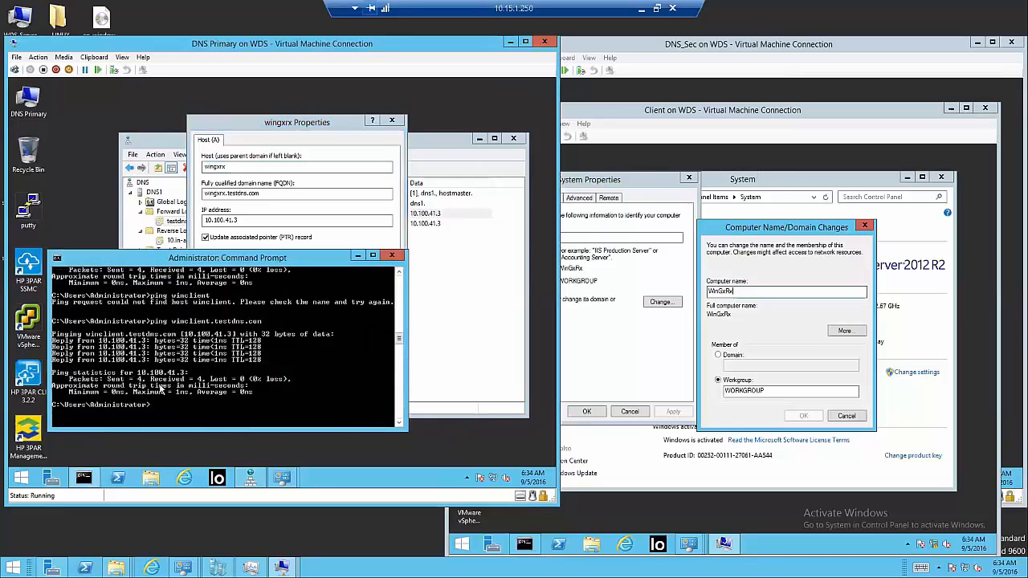
{"action": "scroll", "coordinate": [271, 358], "scroll_direction": "up", "scroll_amount": 2}
{"action": "left_click", "coordinate": [391, 120]}
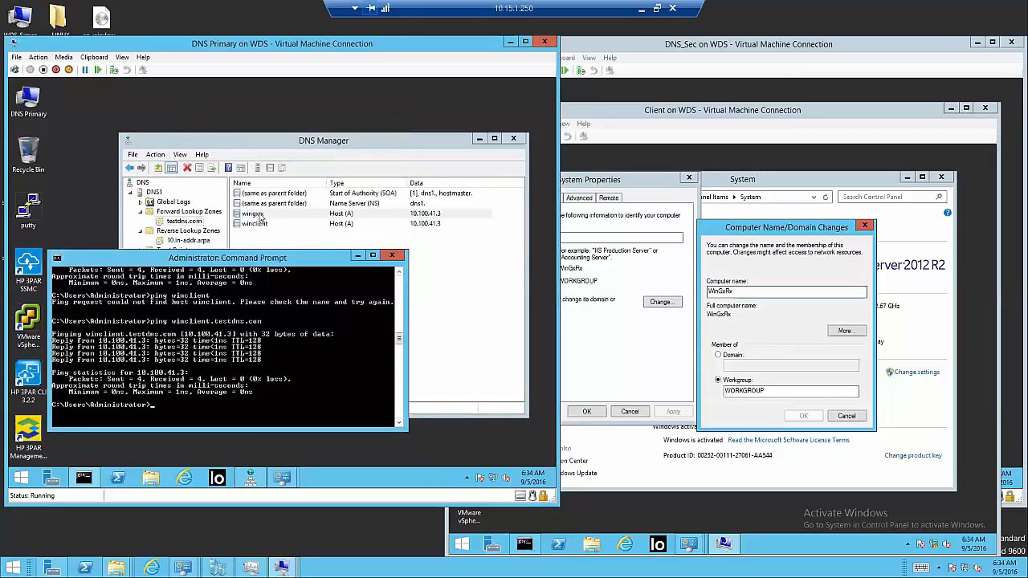
Step: Reopen the winclient record's properties and ping both winclient and winclient.testdns.com from DNS Primary
{"action": "double_click", "coordinate": [268, 225]}
{"action": "left_click", "coordinate": [244, 166]}
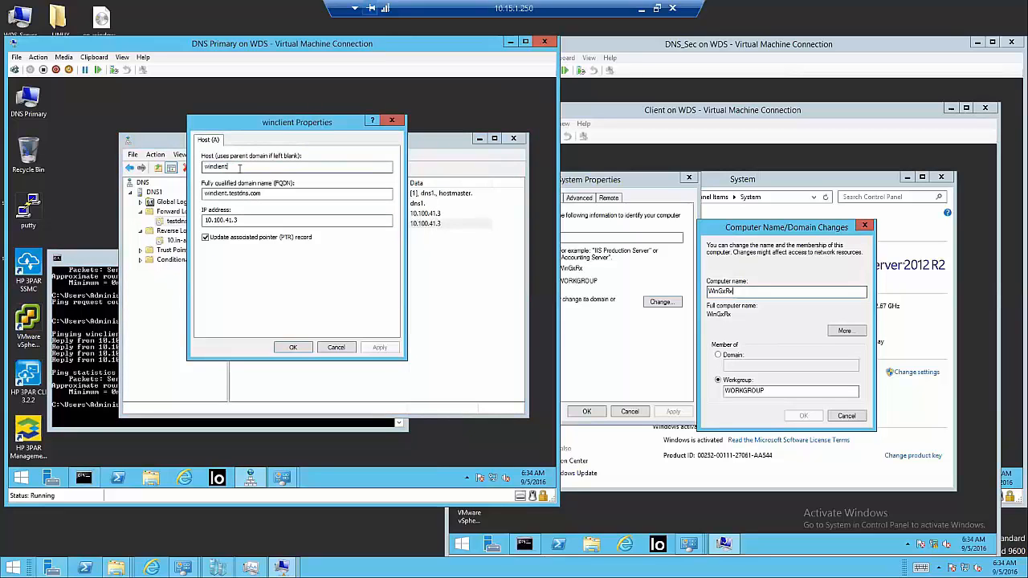
{"action": "left_click", "coordinate": [103, 386]}
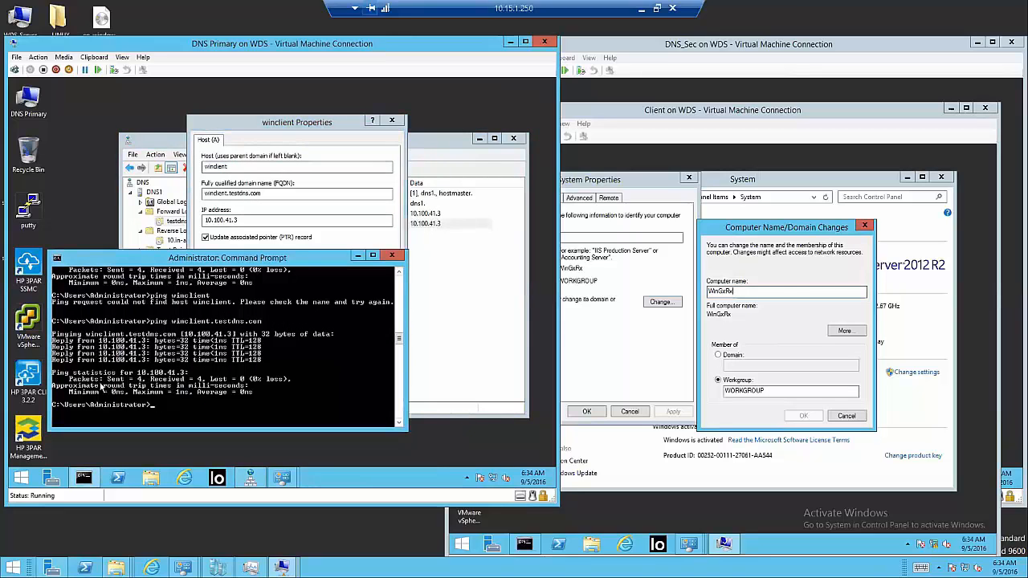
{"action": "key", "text": "Up"}
{"action": "key", "text": "BackSpace"}
{"action": "key", "text": "BackSpace"}
{"action": "key", "text": "BackSpace"}
{"action": "key", "text": "Return"}
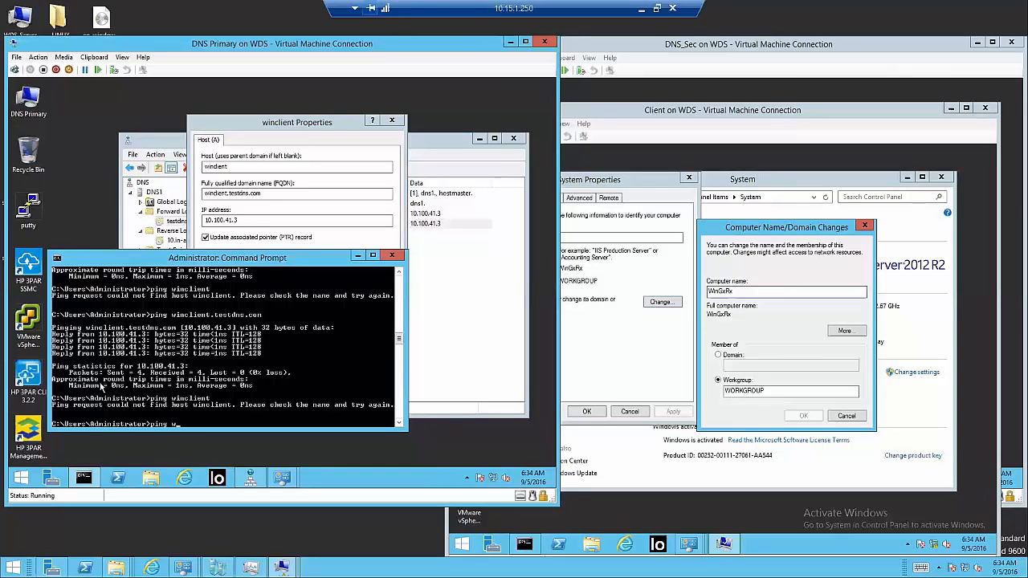
{"action": "type", "text": "wind"}
{"action": "key", "text": "Return"}
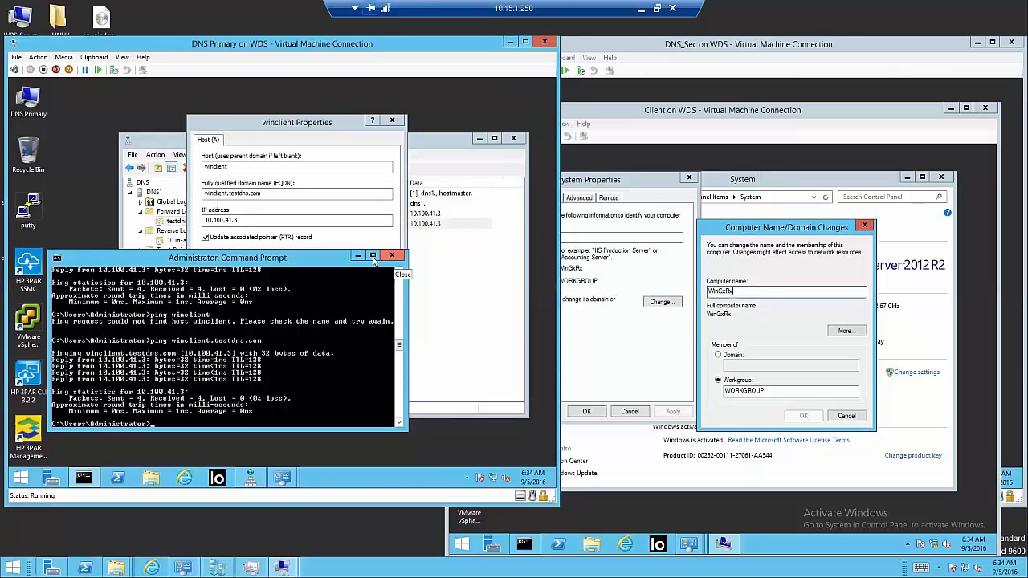
Step: Close the Command Prompt, the winclient properties and DNS Manager on DNS Primary
{"action": "left_click", "coordinate": [393, 256]}
{"action": "left_click", "coordinate": [390, 121]}
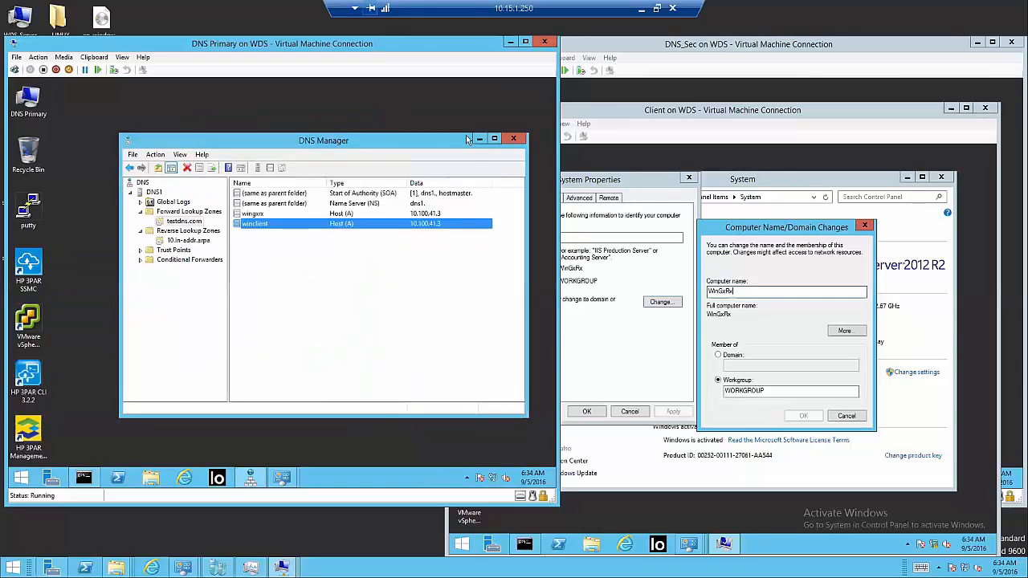
{"action": "left_click", "coordinate": [514, 138]}
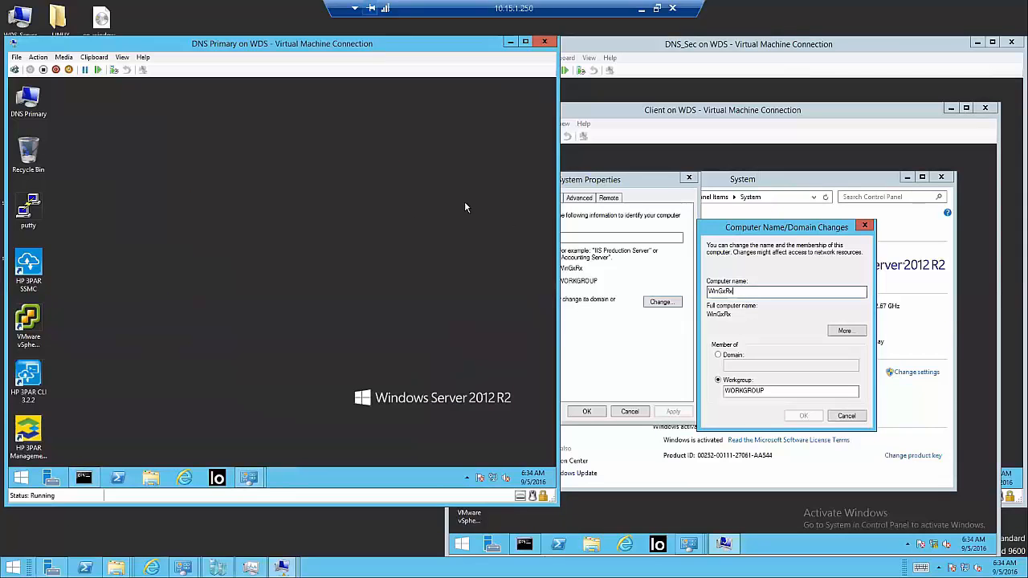
Step: Reopen DNS Manager on DNS Primary and move its window toward the desktop's upper-left area
{"action": "left_click", "coordinate": [21, 478]}
{"action": "left_click", "coordinate": [339, 265]}
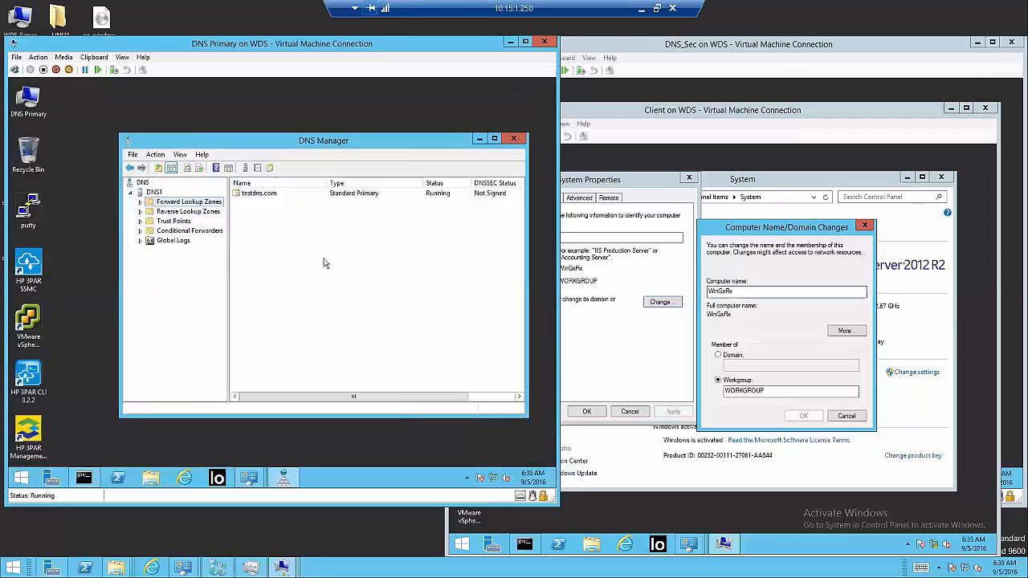
{"action": "left_click_drag", "start_coordinate": [390, 145], "coordinate": [296, 126]}
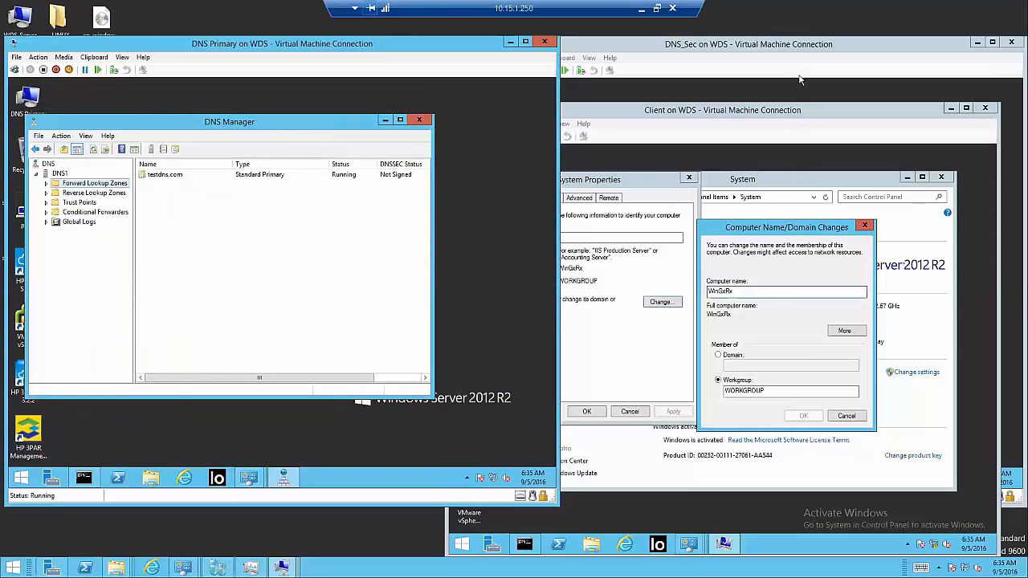
Step: Switch to the DNS_Sec virtual machine and open its Start screen
{"action": "left_click", "coordinate": [810, 48]}
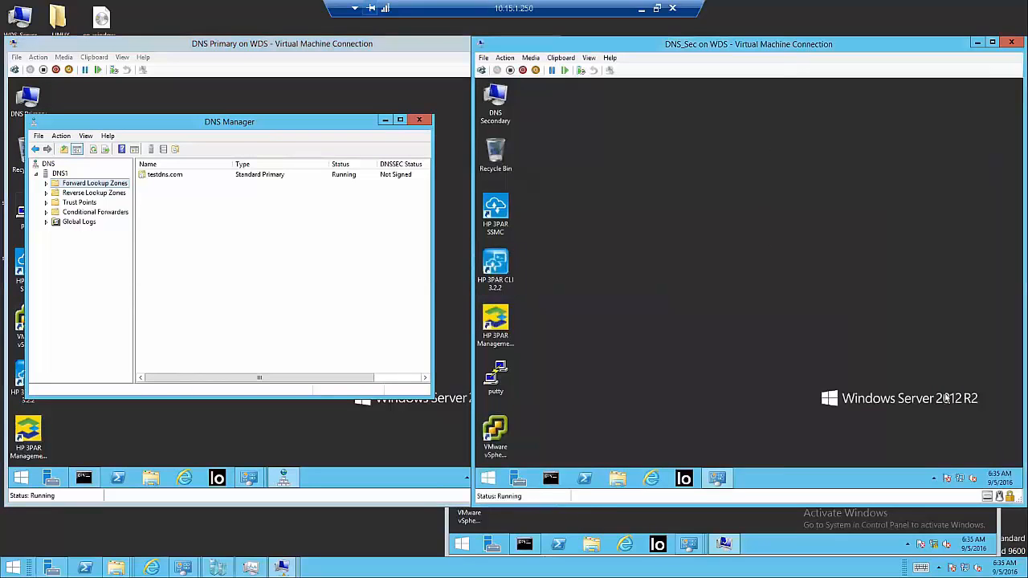
{"action": "left_click", "coordinate": [489, 478]}
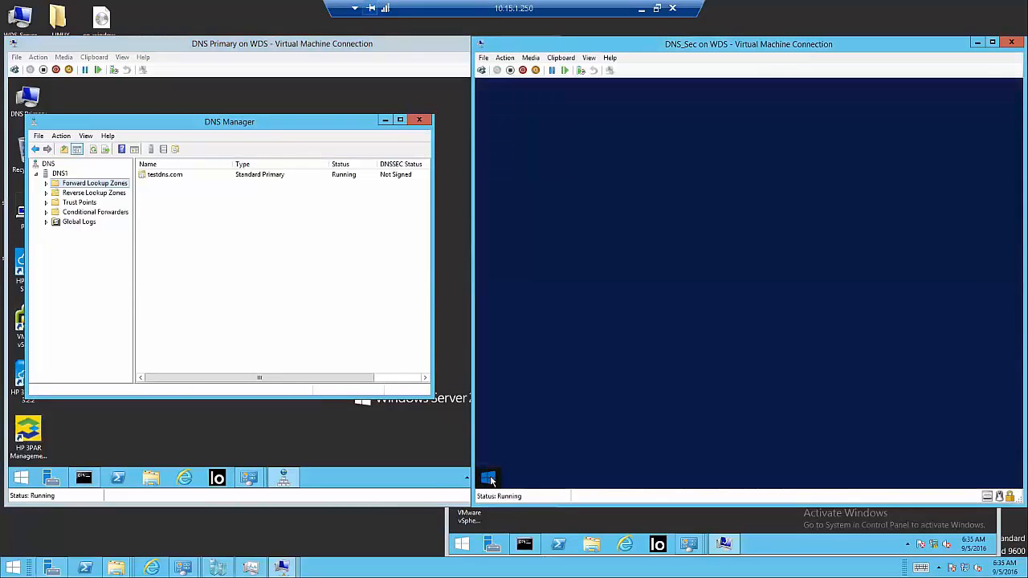
Step: Start the Configure a DNS Server wizard for DNS2 and choose to create both forward and reverse lookup zones
{"action": "left_click", "coordinate": [795, 285]}
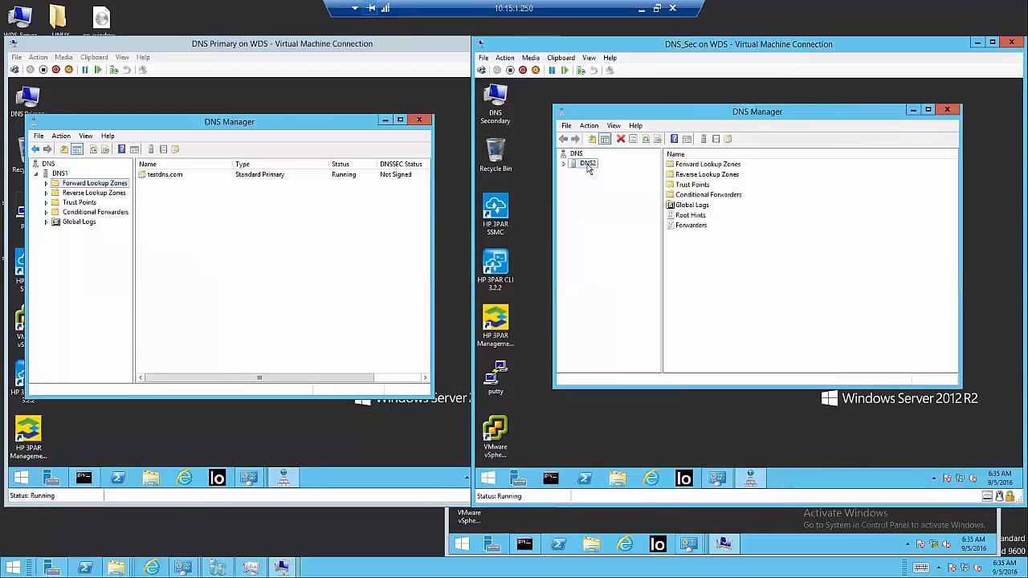
{"action": "left_click", "coordinate": [565, 163]}
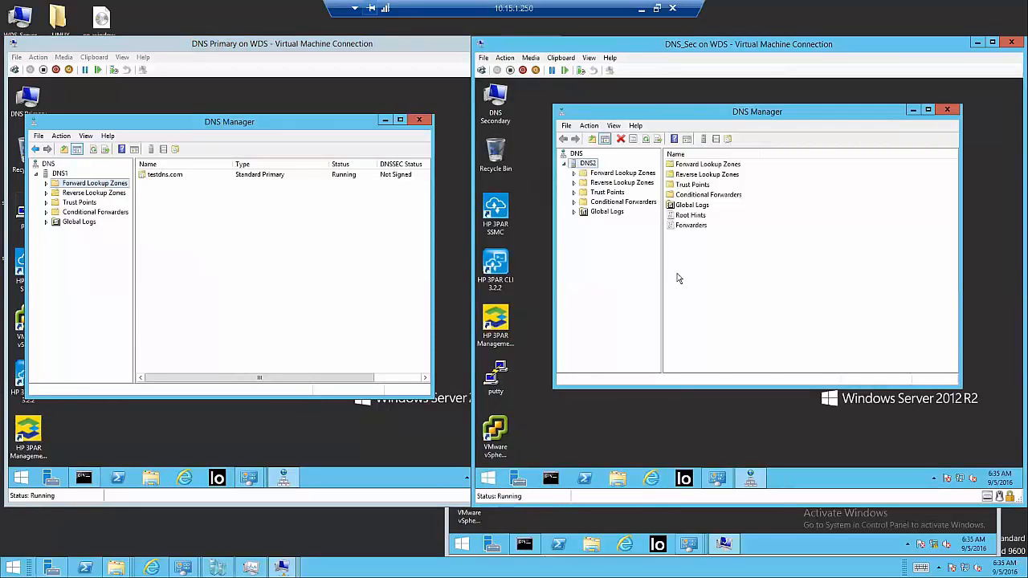
{"action": "right_click", "coordinate": [591, 166]}
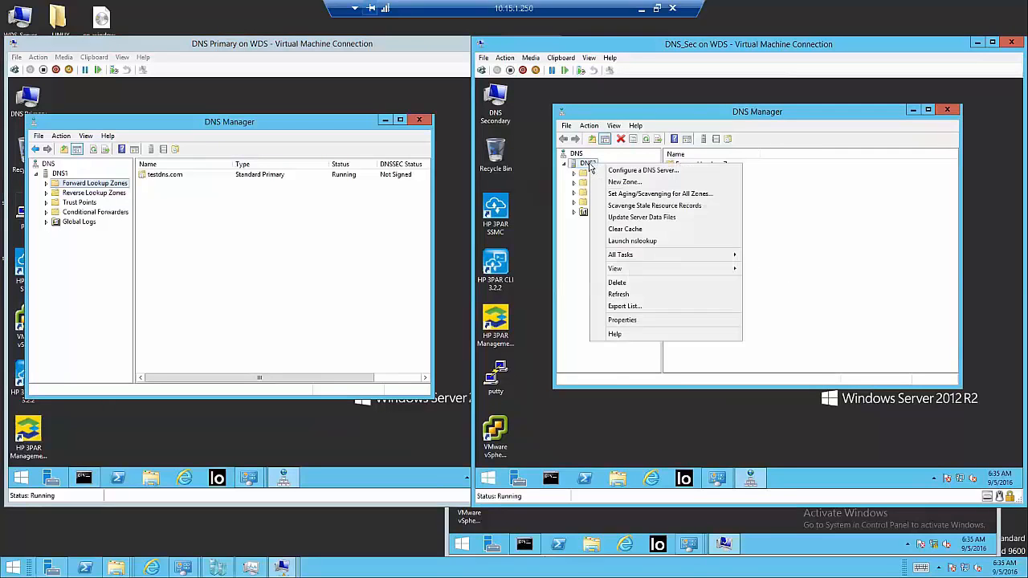
{"action": "left_click", "coordinate": [636, 172]}
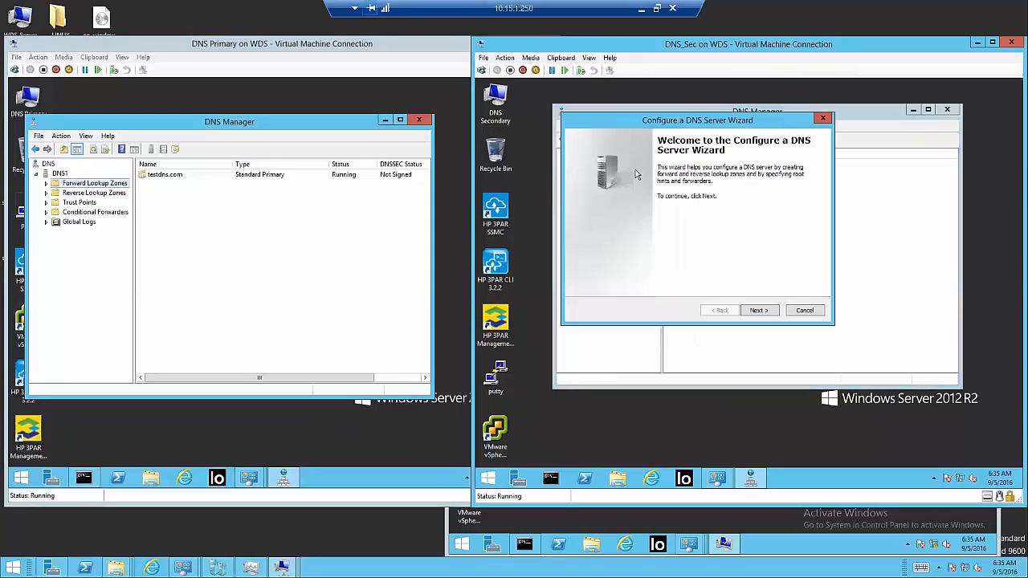
{"action": "left_click", "coordinate": [759, 311]}
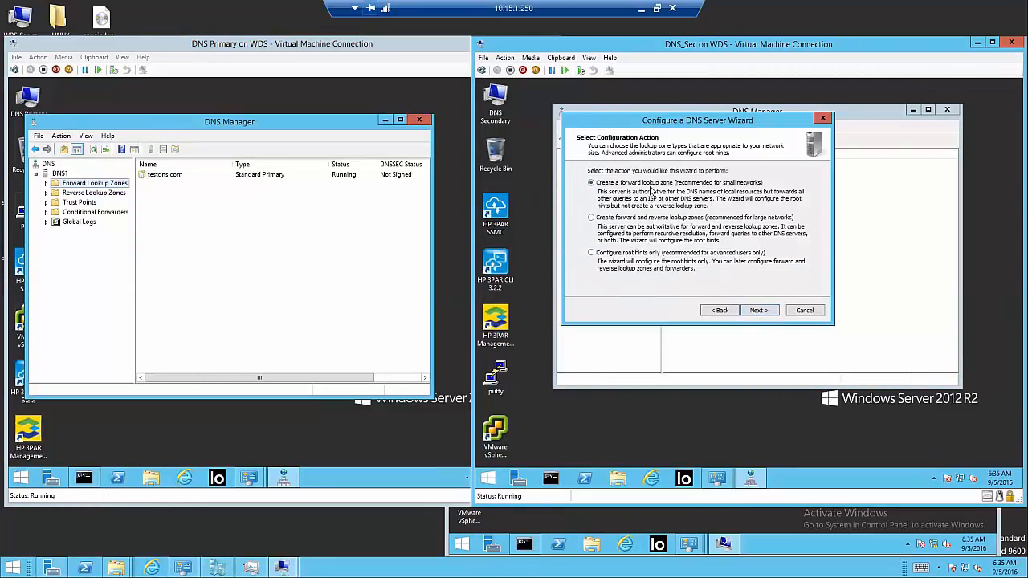
{"action": "left_click", "coordinate": [626, 219]}
{"action": "left_click", "coordinate": [759, 311]}
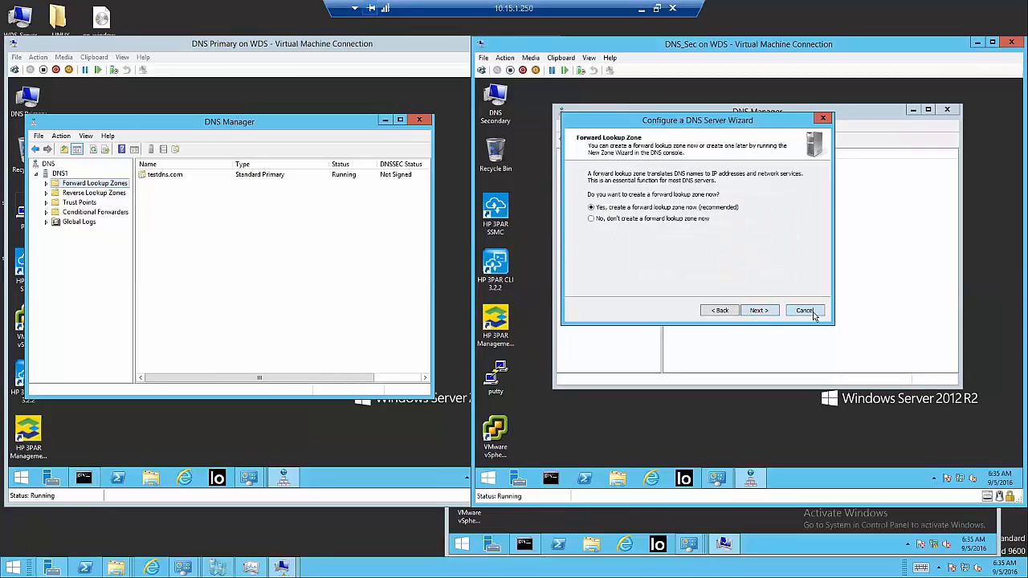
Step: Set up the forward lookup zone on DNS2 as a secondary zone named testdns.com
{"action": "left_click", "coordinate": [759, 311]}
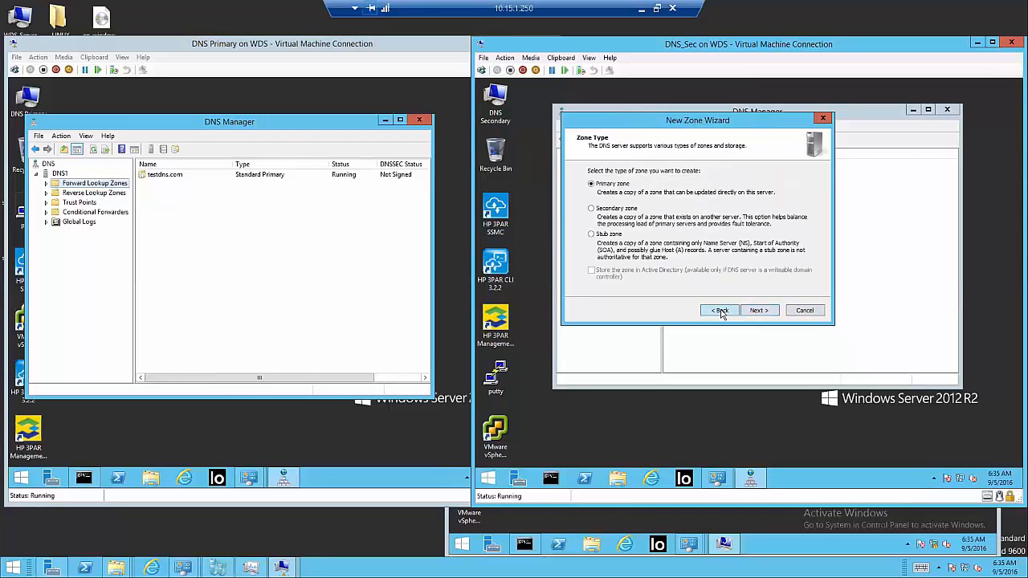
{"action": "left_click", "coordinate": [720, 311]}
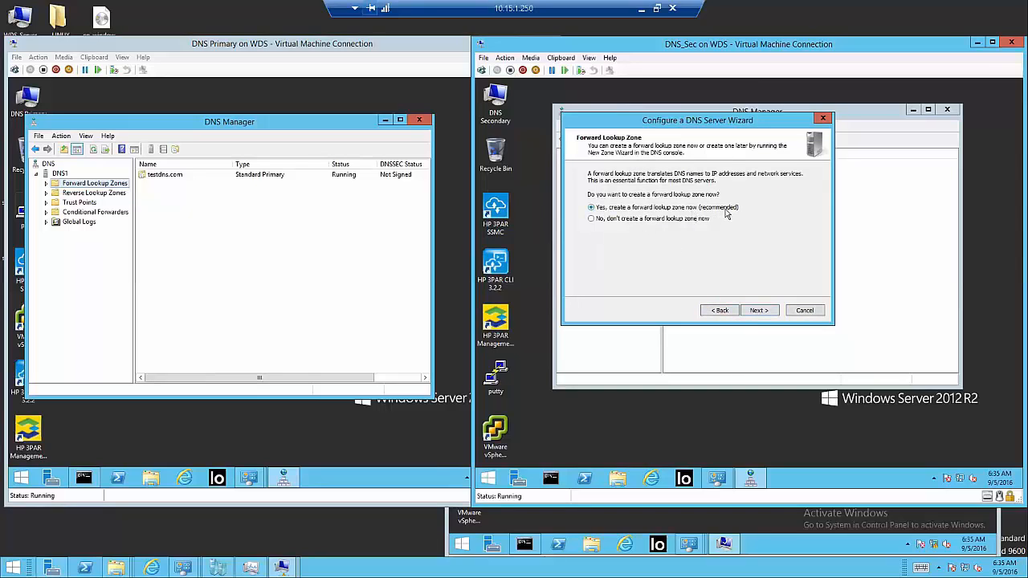
{"action": "left_click", "coordinate": [758, 313]}
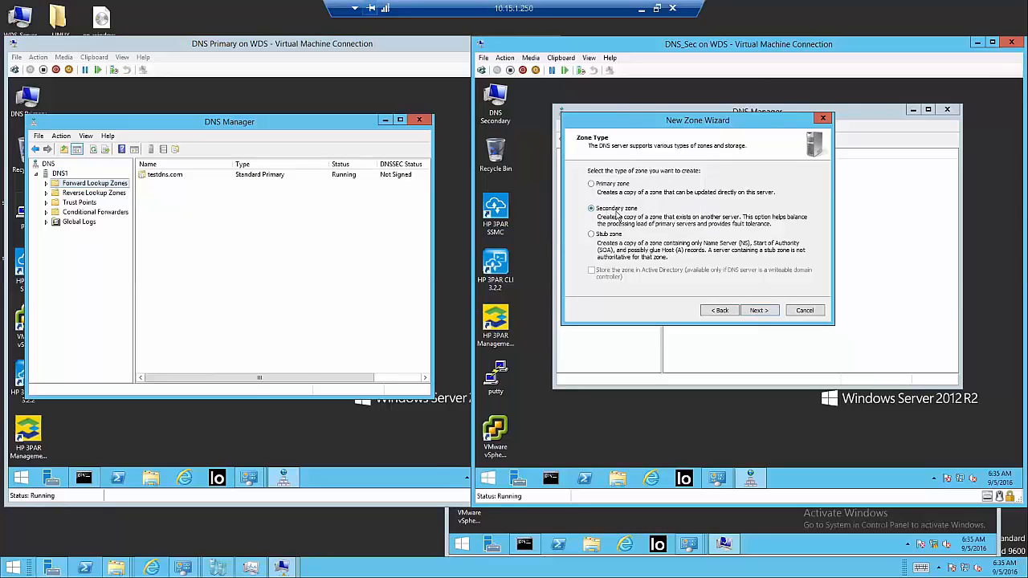
{"action": "left_click", "coordinate": [758, 311]}
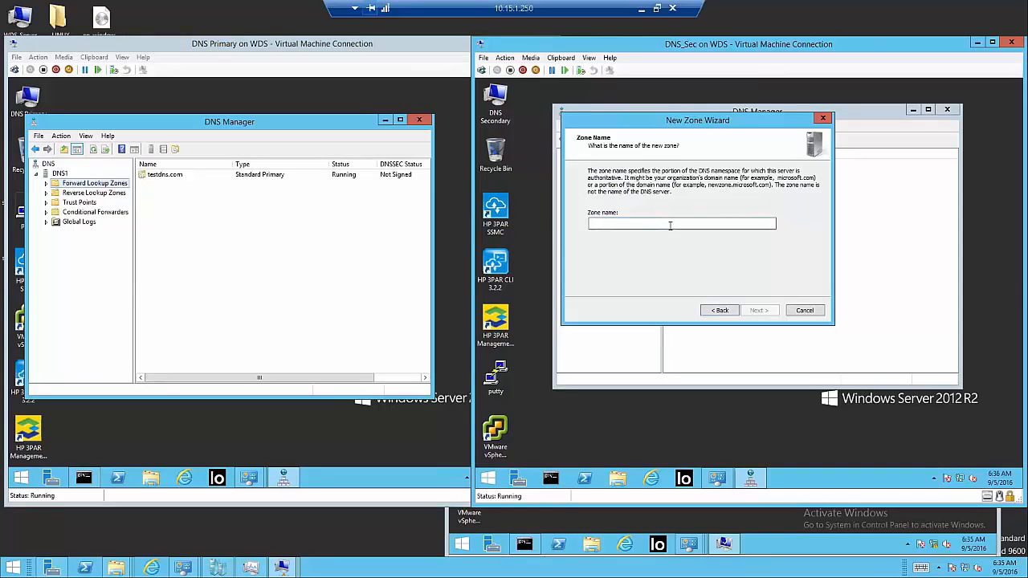
{"action": "type", "text": "xyz"}
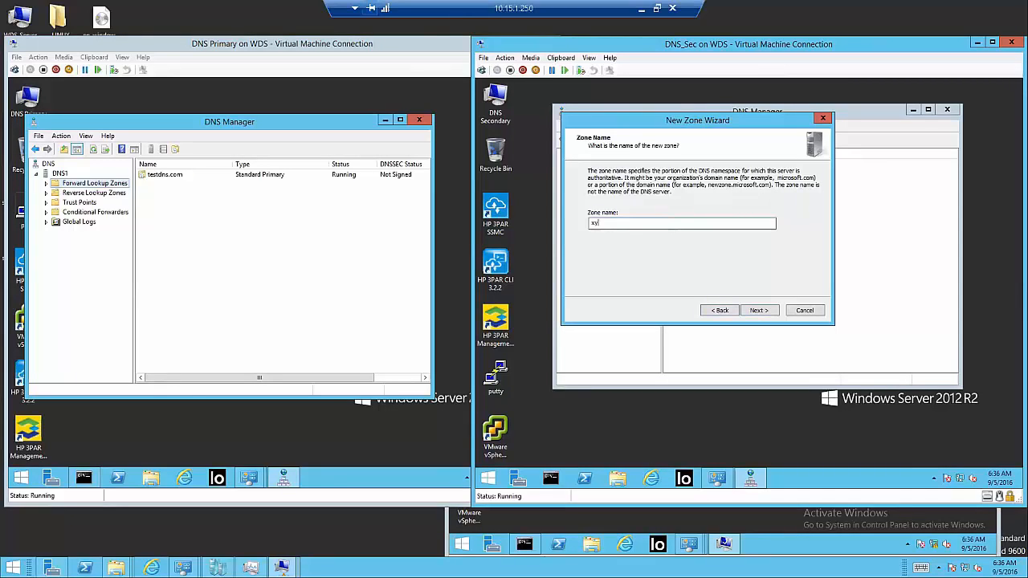
{"action": "left_click", "coordinate": [755, 310]}
{"action": "left_click", "coordinate": [731, 310]}
{"action": "left_click", "coordinate": [759, 311]}
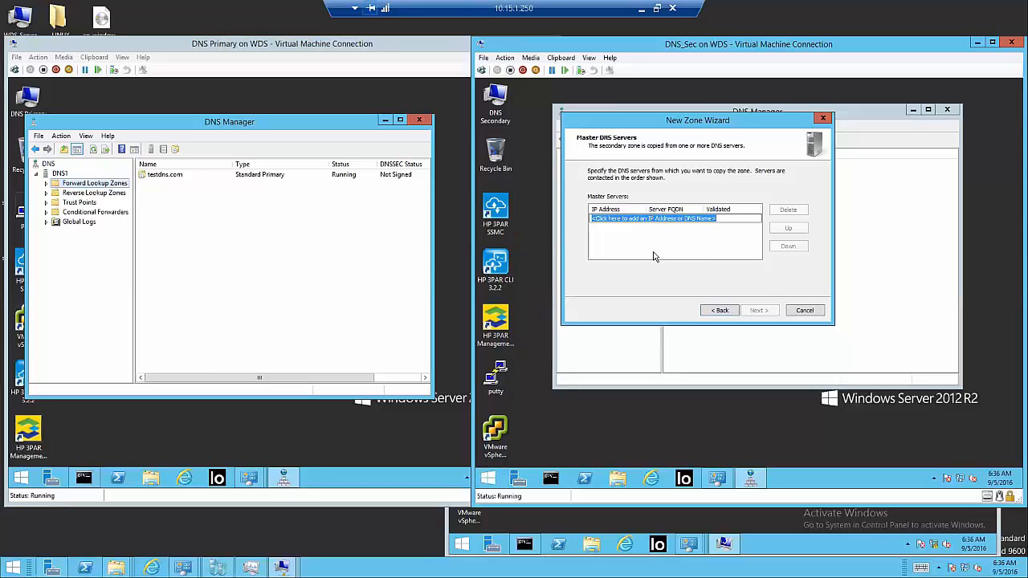
Step: Add 10.100.41.1 as the master DNS server for the secondary forward lookup zone and accept it
{"action": "type", "text": "10.100.41.1"}
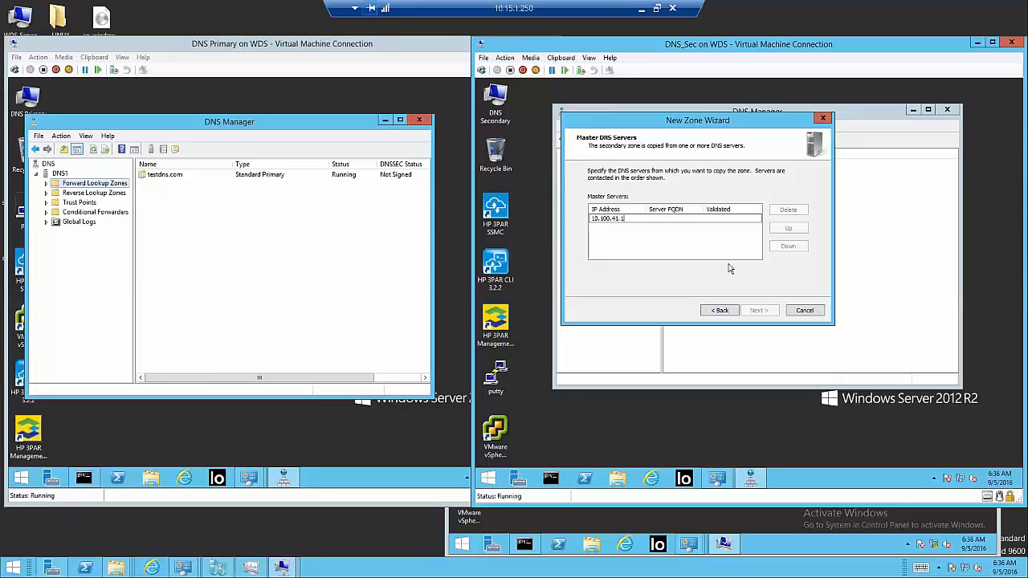
{"action": "left_click", "coordinate": [703, 248]}
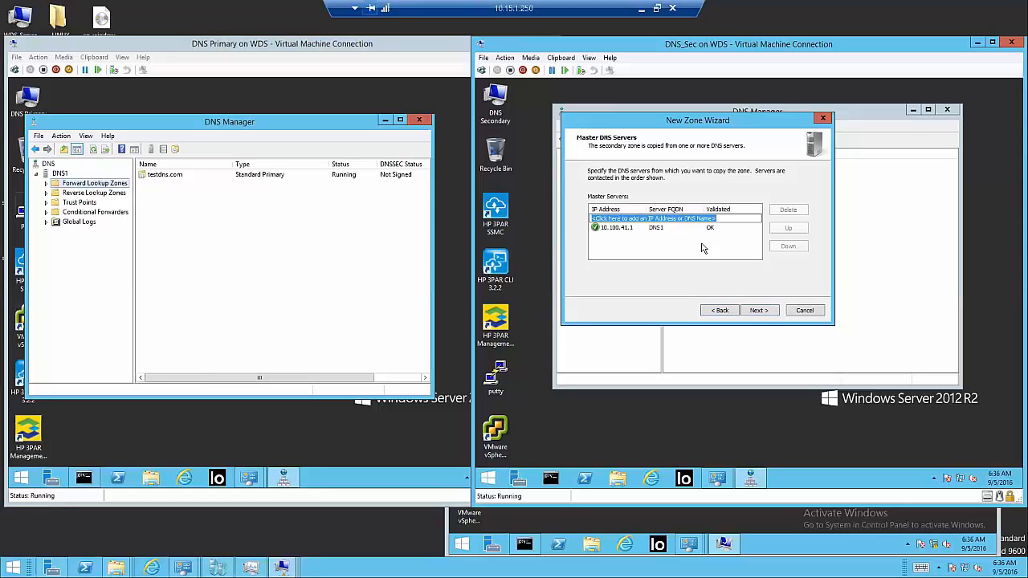
{"action": "left_click", "coordinate": [657, 228]}
{"action": "left_click", "coordinate": [641, 257]}
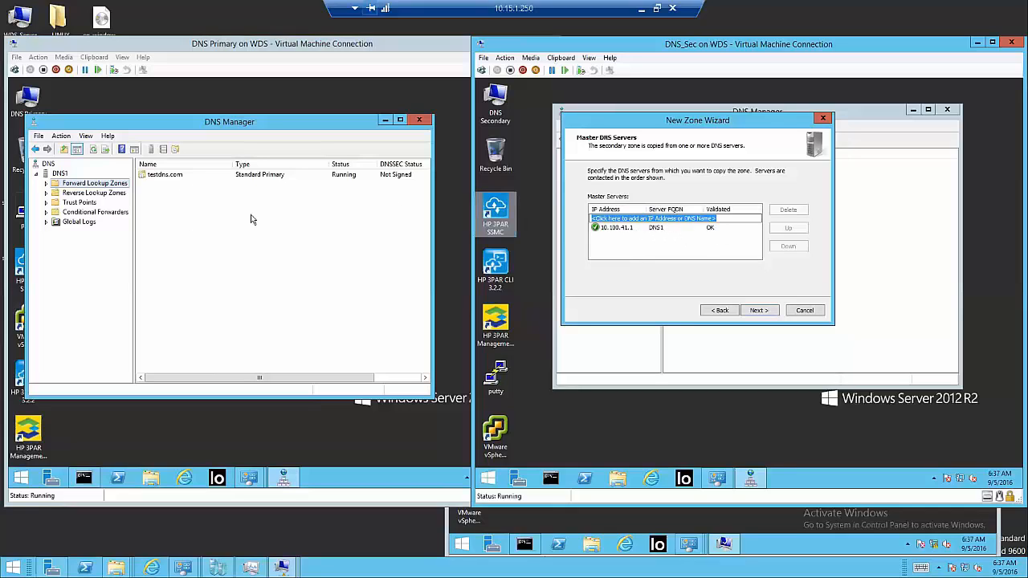
{"action": "left_click", "coordinate": [761, 312]}
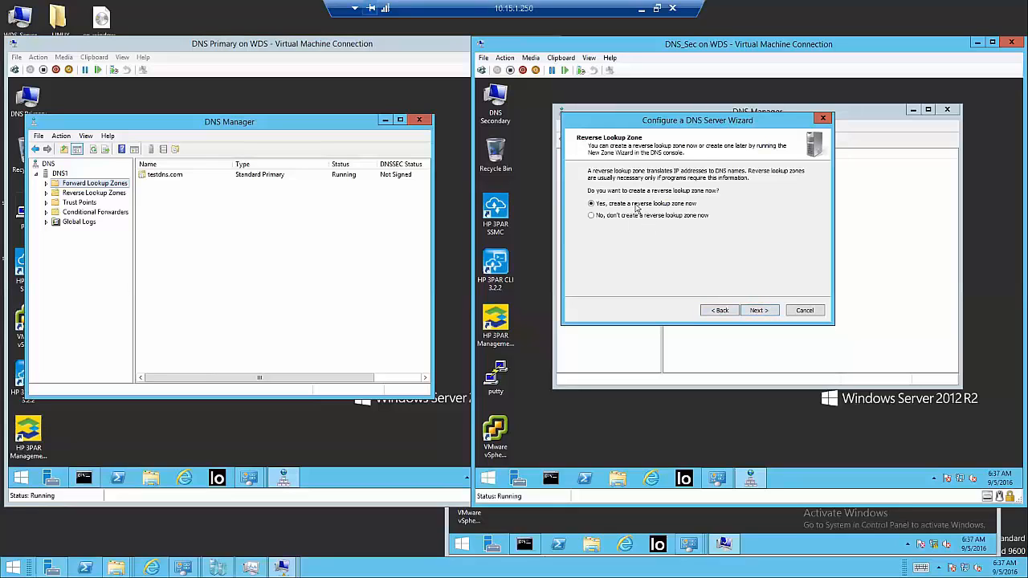
Step: Create a secondary IPv4 reverse lookup zone with network ID 10, keeping 10.100.41.1 as its master server
{"action": "left_click", "coordinate": [759, 311]}
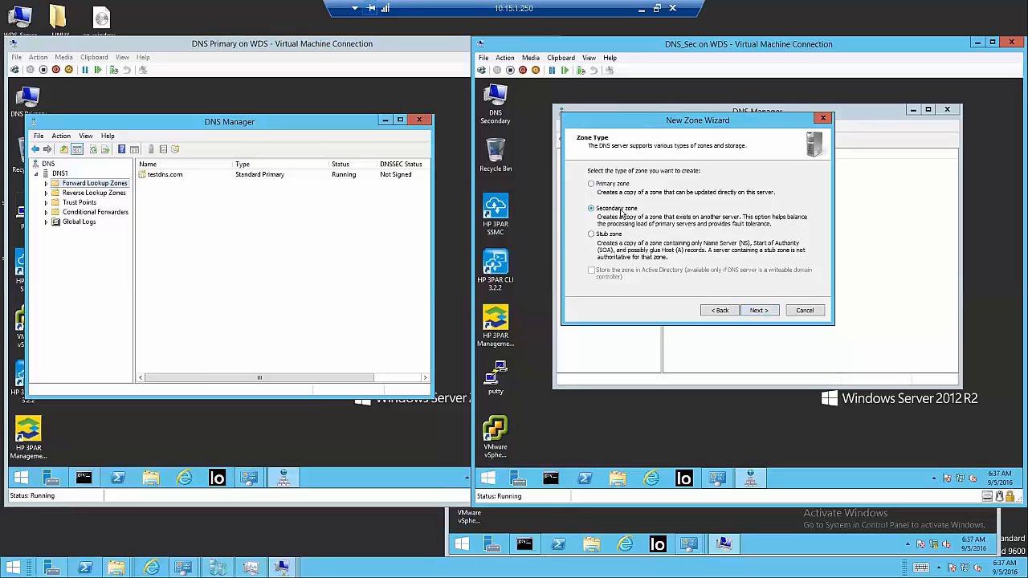
{"action": "left_click", "coordinate": [766, 312]}
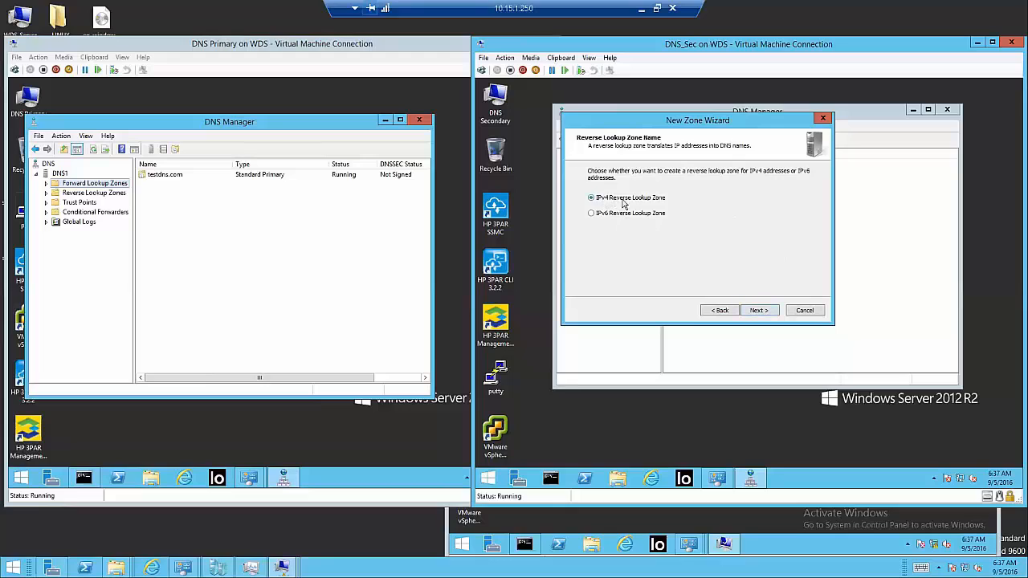
{"action": "left_click", "coordinate": [759, 311]}
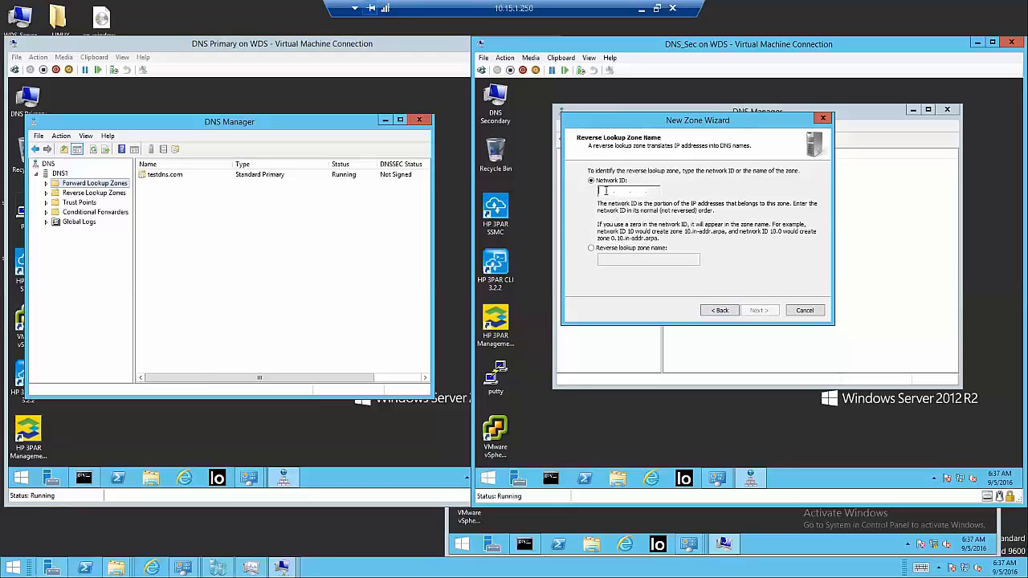
{"action": "type", "text": "10"}
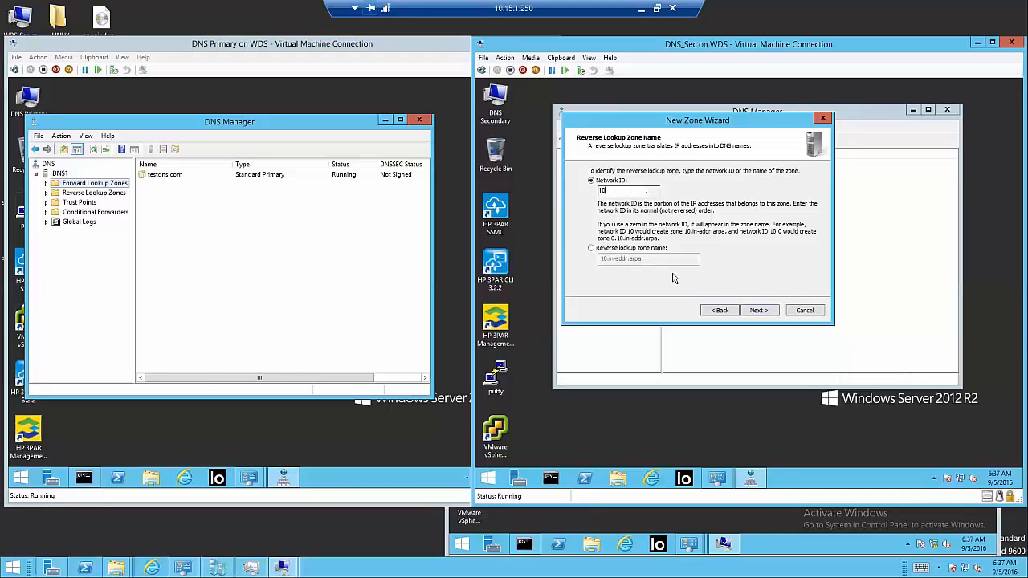
{"action": "left_click", "coordinate": [759, 311]}
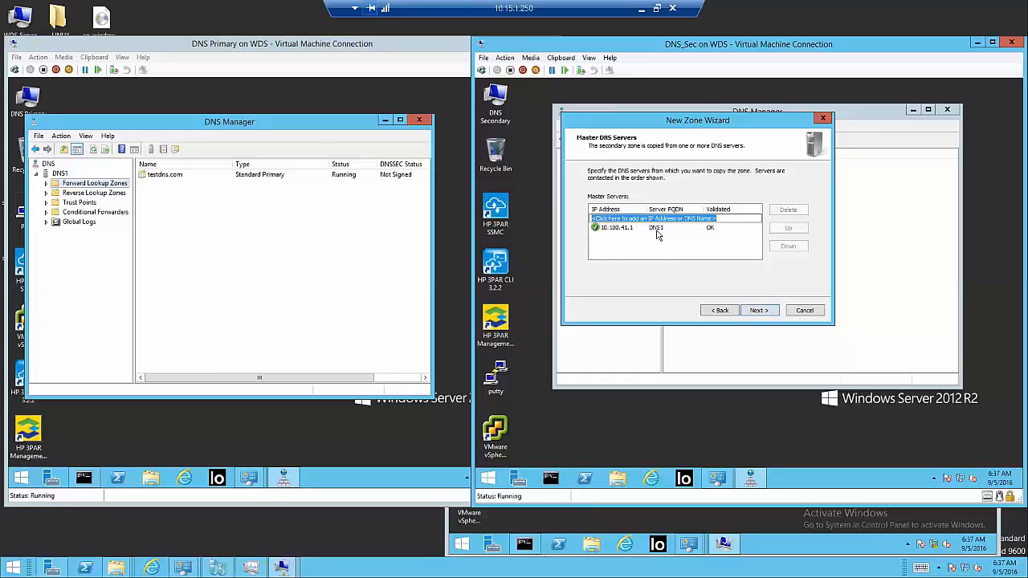
{"action": "left_click", "coordinate": [761, 312]}
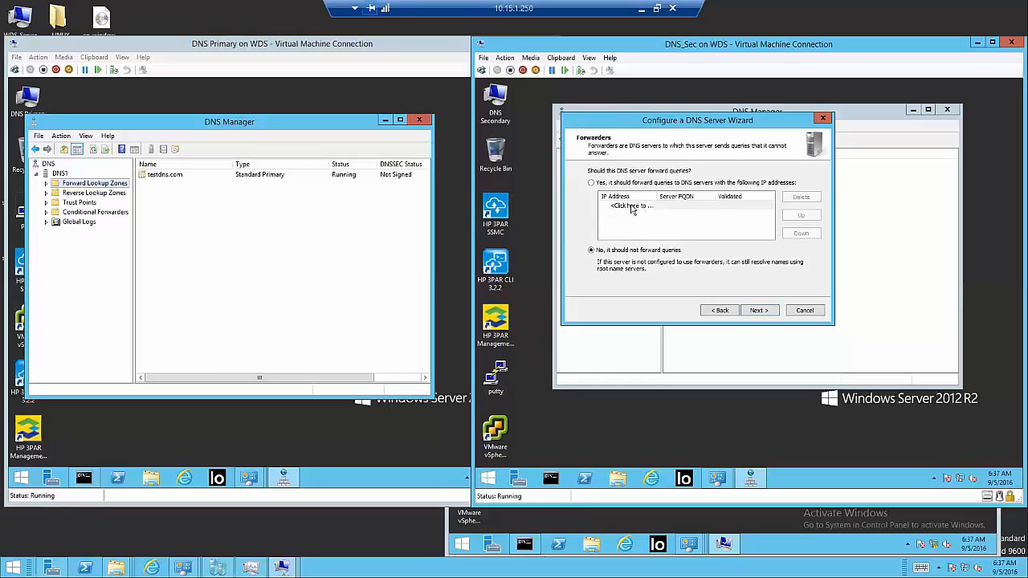
Step: Configure DNS2 to forward queries to 75.75.75.75 and finish the server configuration wizard
{"action": "left_click", "coordinate": [604, 183]}
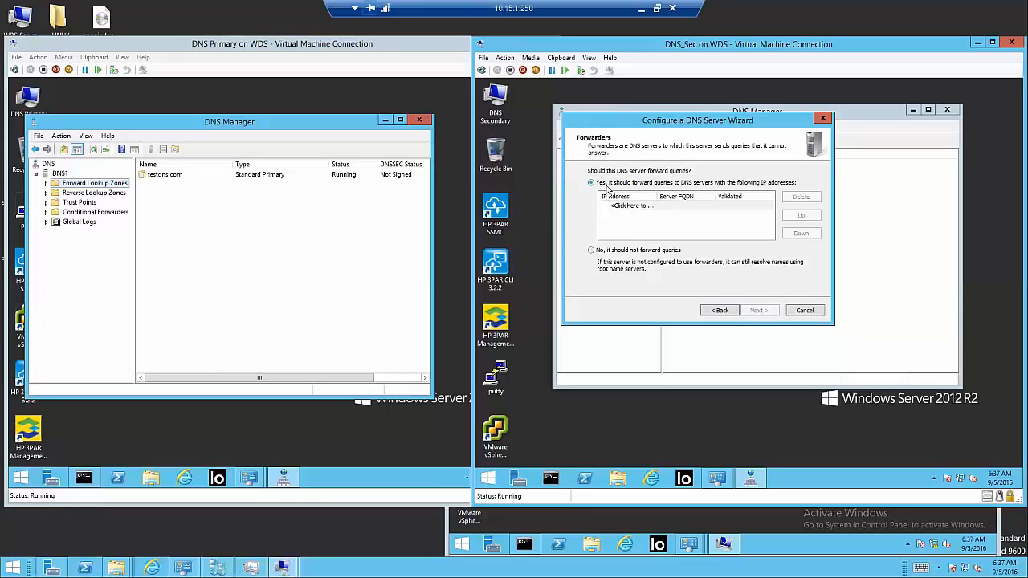
{"action": "left_click", "coordinate": [628, 207]}
{"action": "type", "text": "75.75.75.75"}
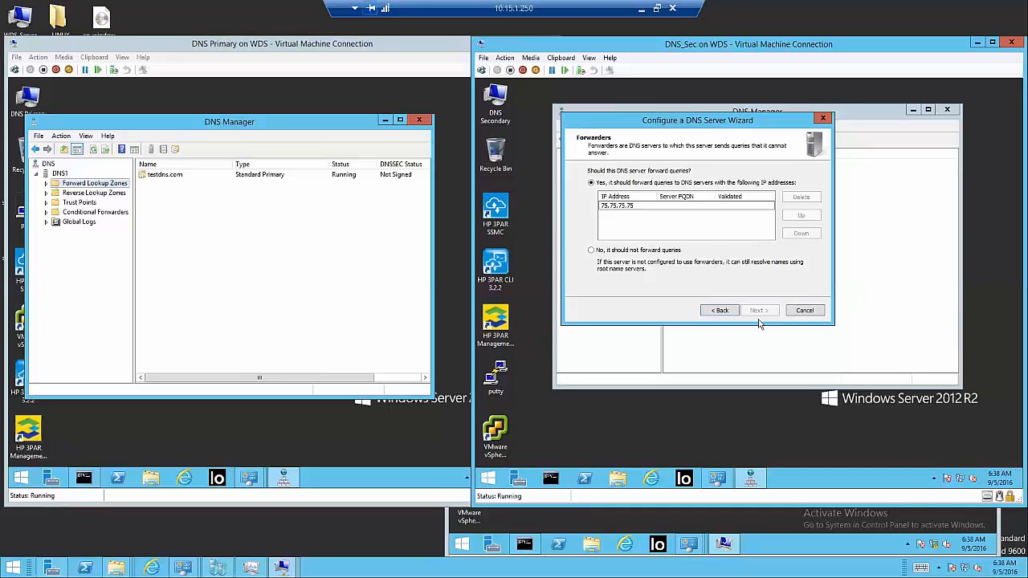
{"action": "left_click", "coordinate": [738, 227]}
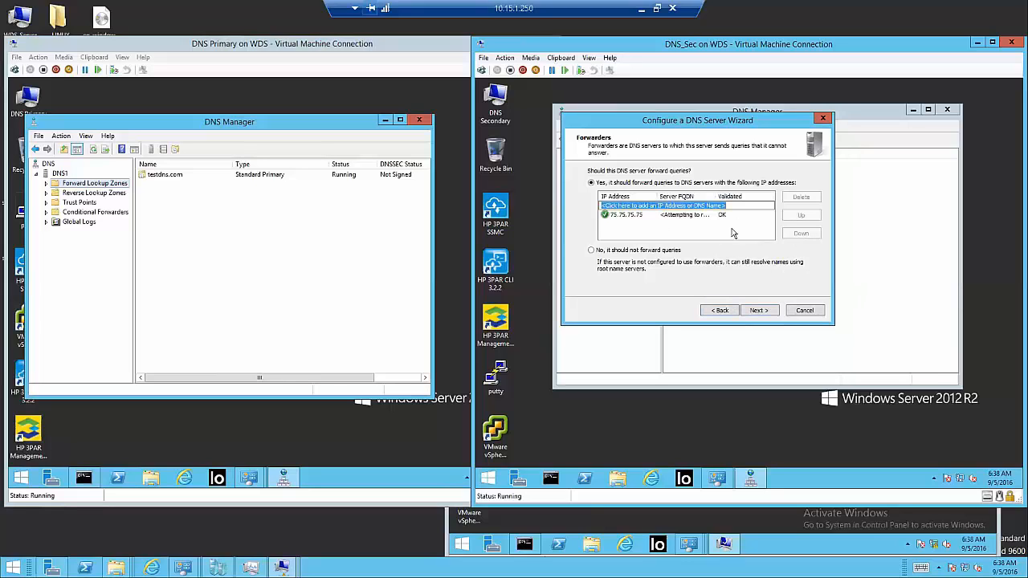
{"action": "left_click", "coordinate": [760, 311]}
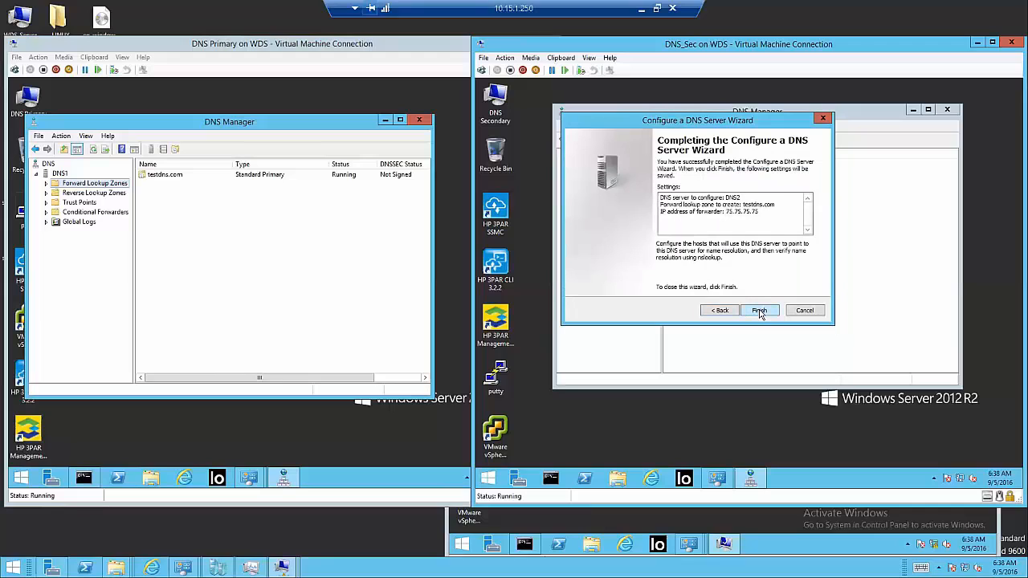
{"action": "left_click", "coordinate": [760, 311]}
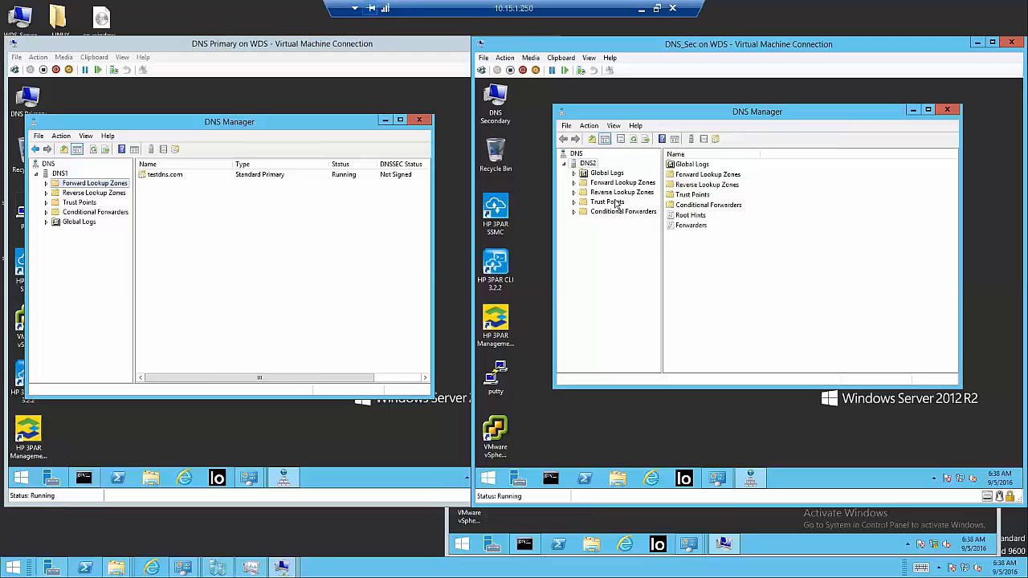
Step: Examine the load status of the testdns.com forward zone and the 10.in-addr.arpa reverse zone on DNS2
{"action": "left_click", "coordinate": [576, 183]}
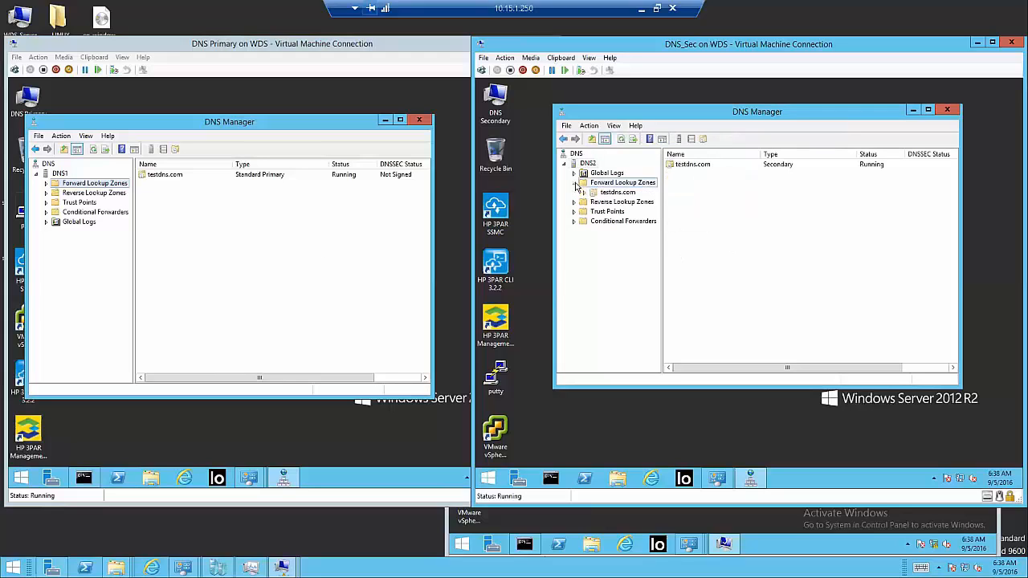
{"action": "left_click", "coordinate": [615, 193]}
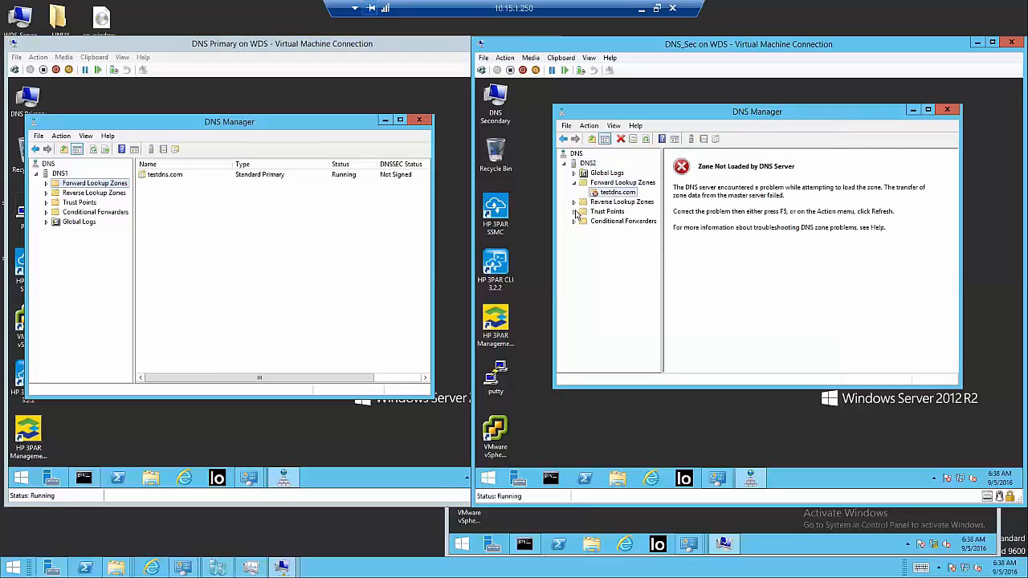
{"action": "left_click", "coordinate": [575, 201]}
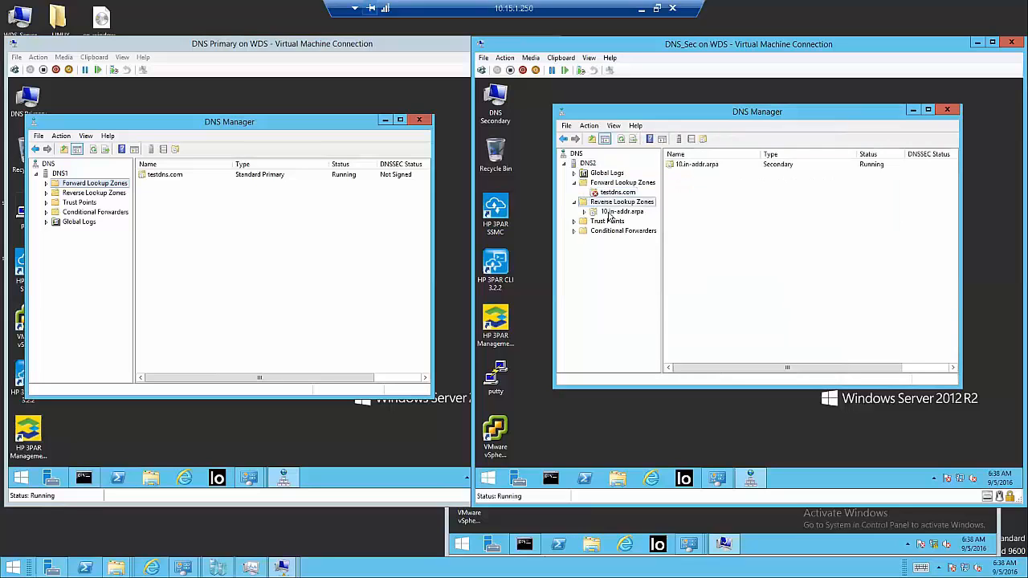
{"action": "left_click", "coordinate": [613, 212]}
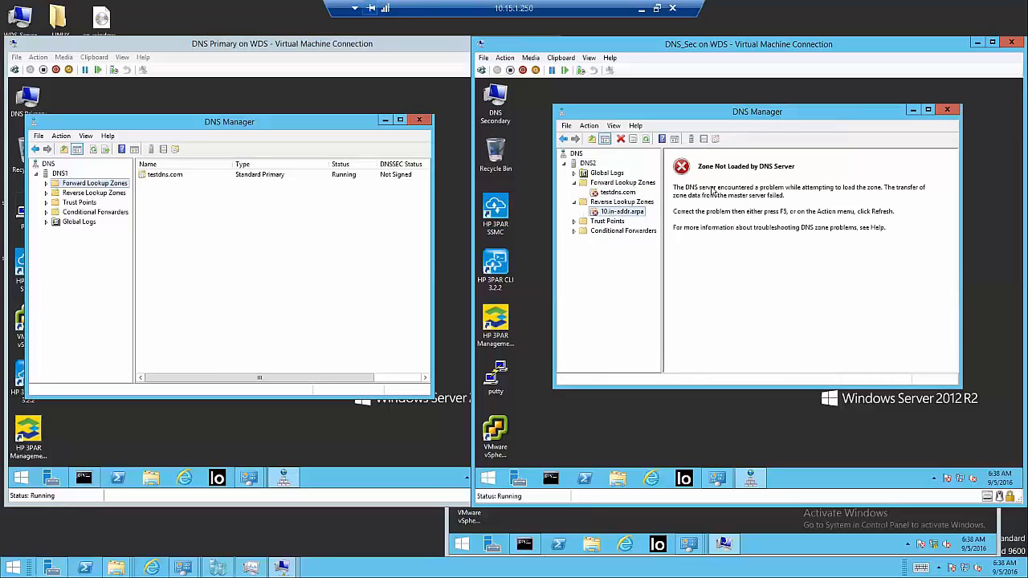
{"action": "left_click", "coordinate": [814, 283]}
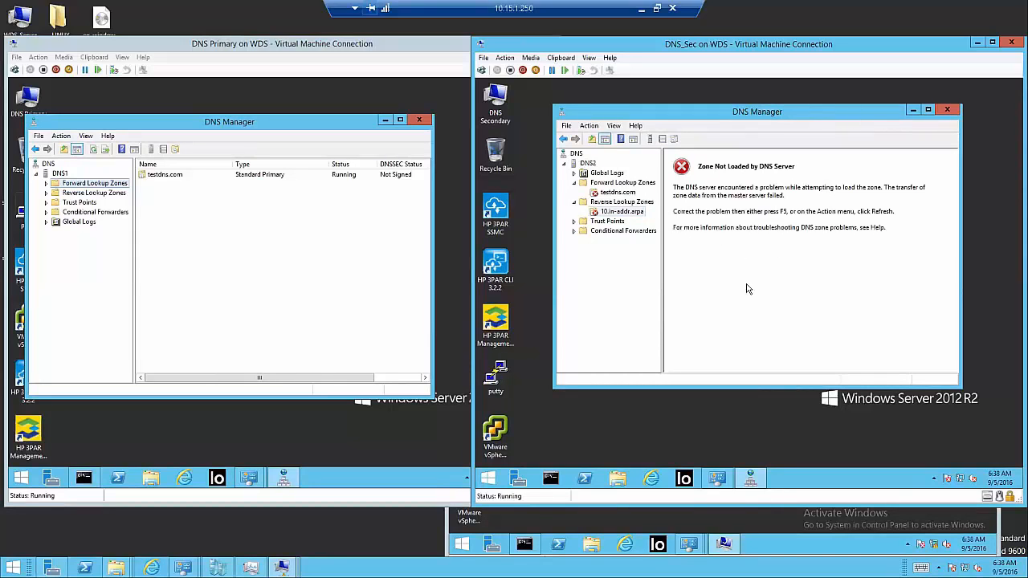
Step: Compare the zones on DNS1 and DNS2, ending in the DNS Primary virtual machine
{"action": "left_click", "coordinate": [297, 248]}
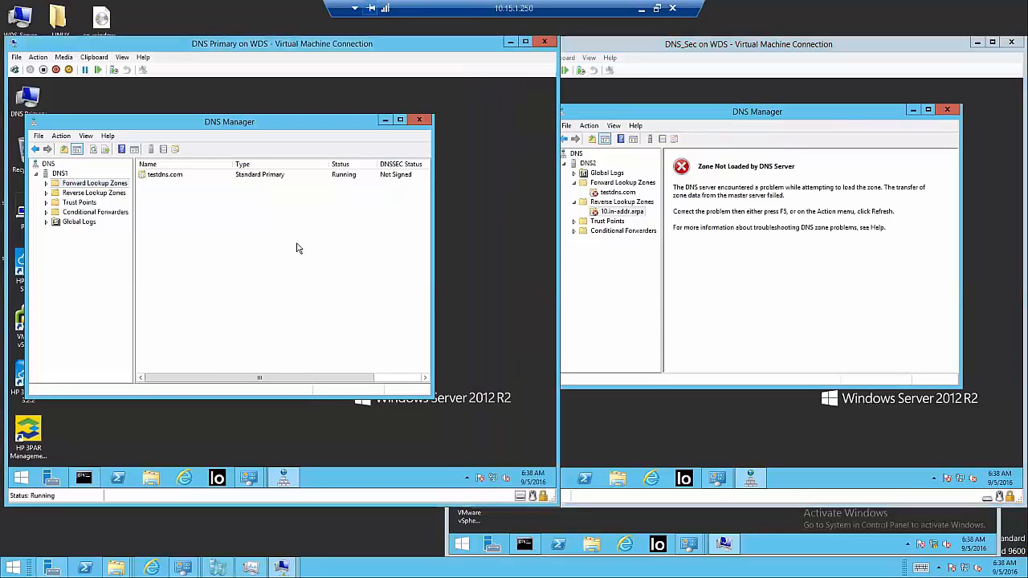
{"action": "left_click", "coordinate": [758, 287]}
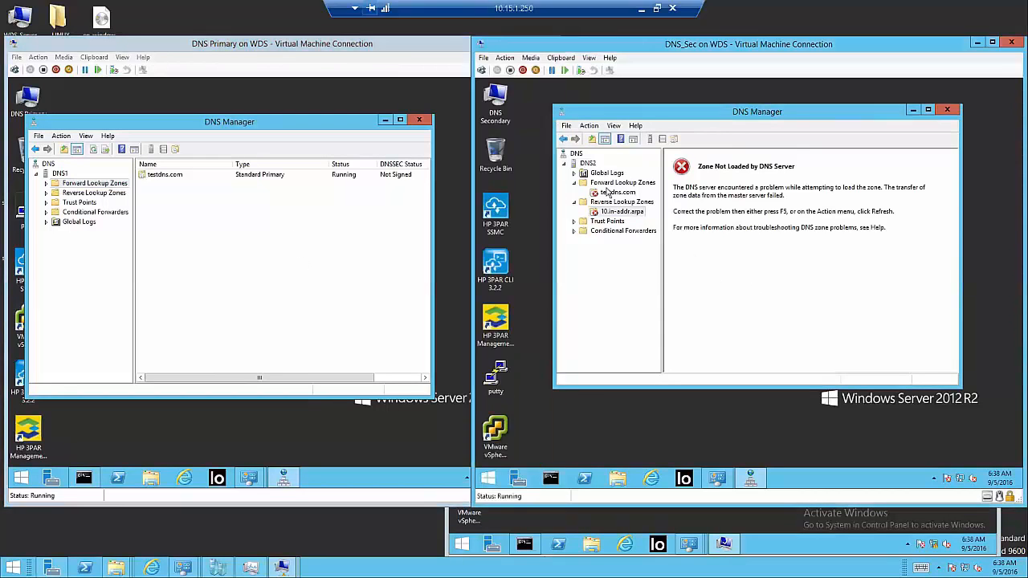
{"action": "left_click", "coordinate": [281, 262]}
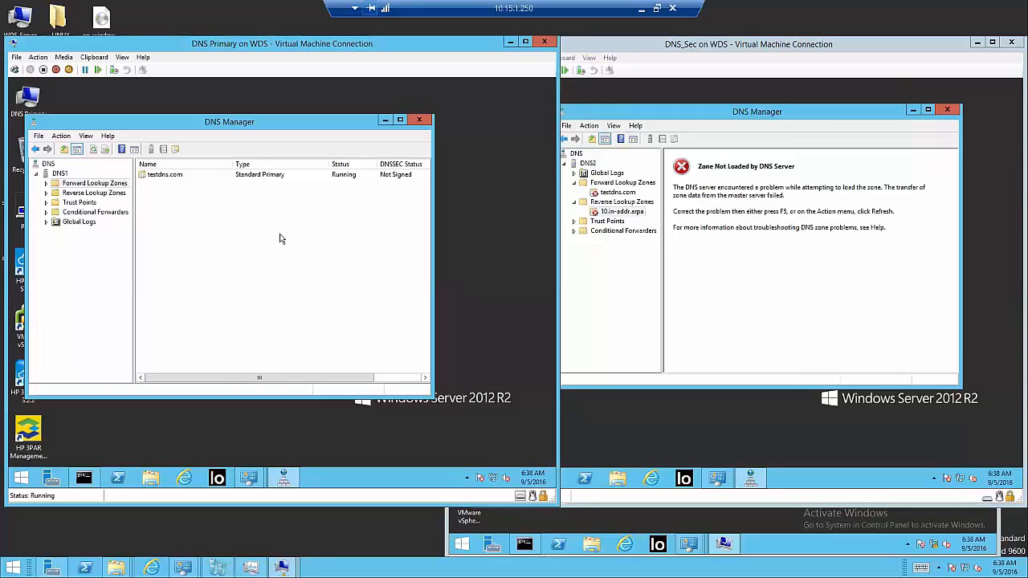
{"action": "left_click", "coordinate": [60, 175]}
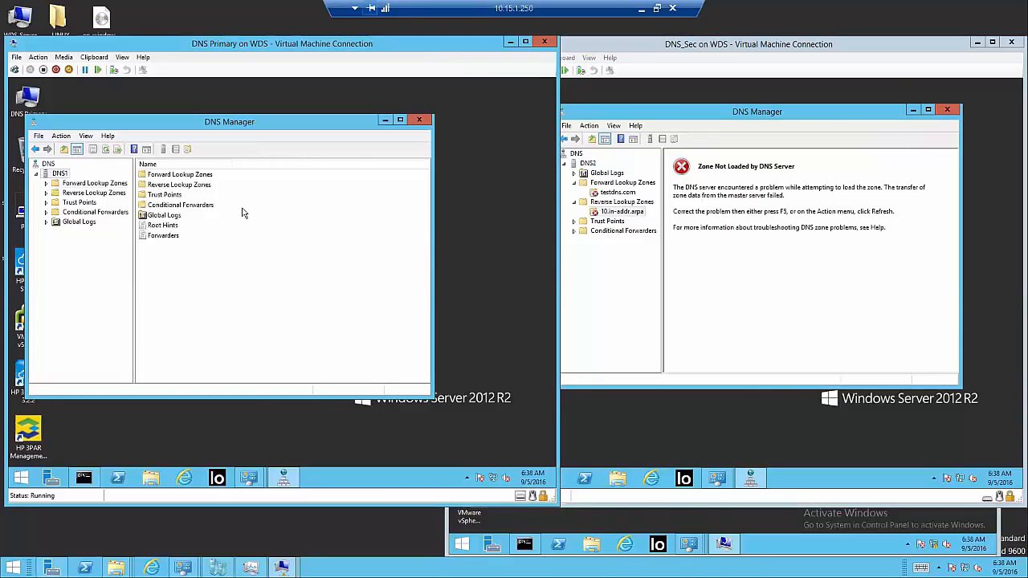
{"action": "right_click", "coordinate": [60, 175]}
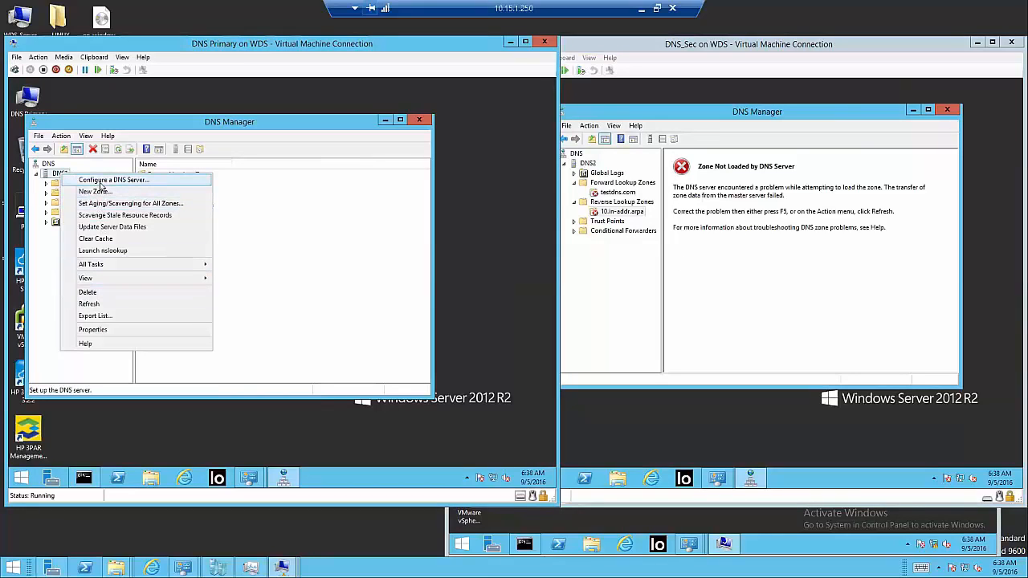
{"action": "left_click", "coordinate": [95, 329]}
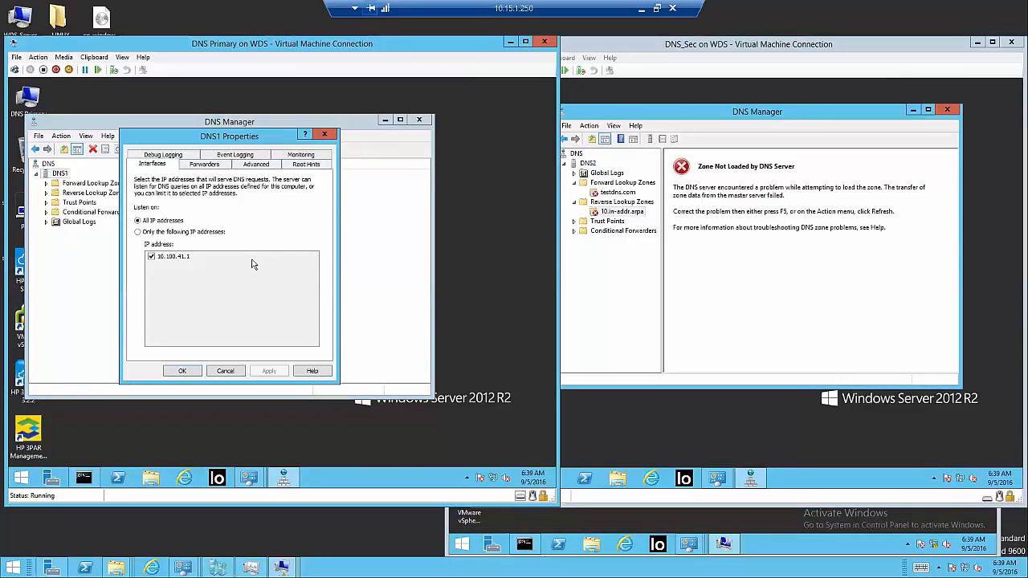
{"action": "left_click", "coordinate": [240, 366]}
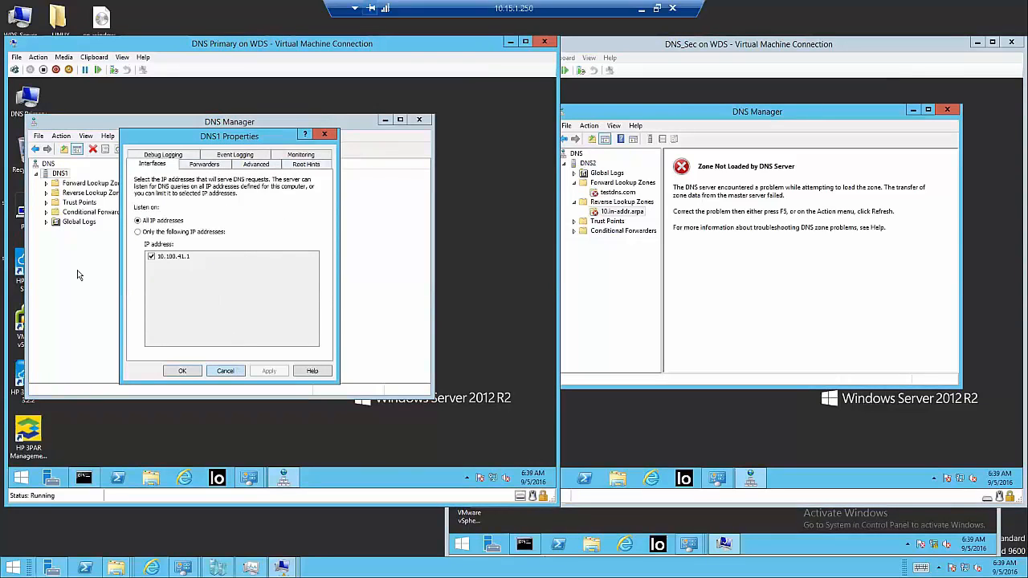
Step: Set the start-of-authority refresh interval to 5 minutes and the retry interval to 3 minutes for the testdns.com zone on DNS1
{"action": "left_click", "coordinate": [46, 184]}
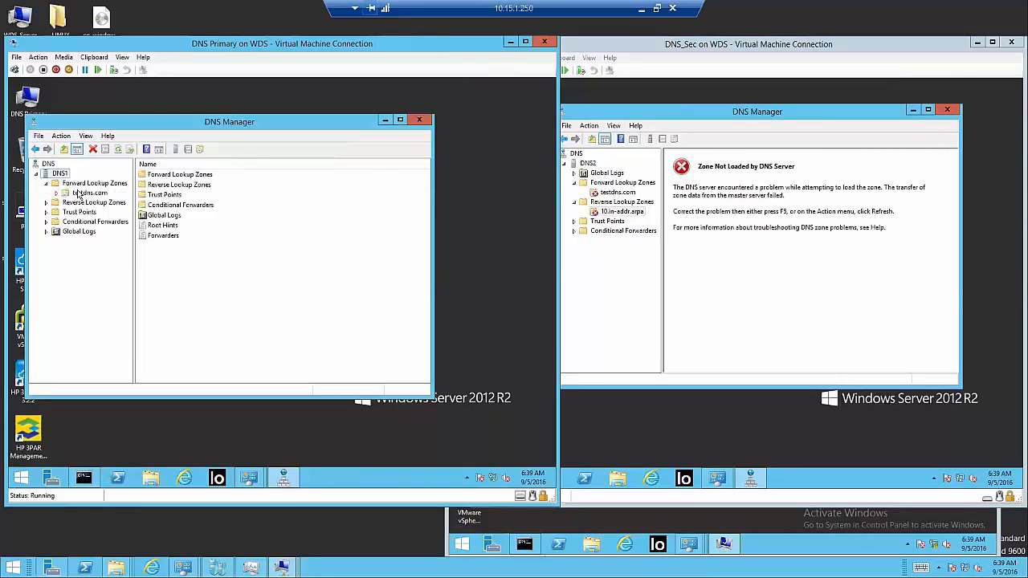
{"action": "left_click", "coordinate": [81, 193]}
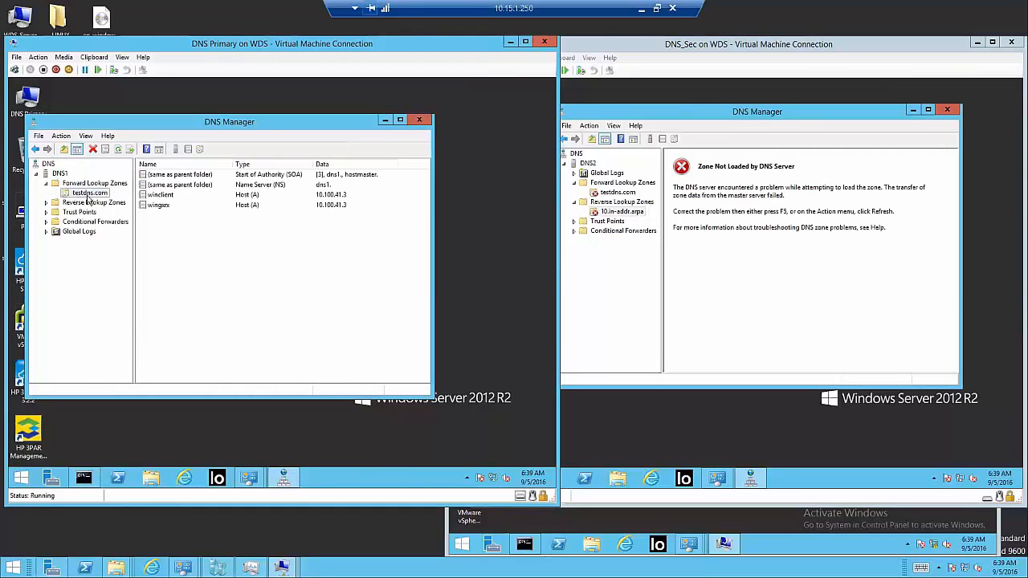
{"action": "right_click", "coordinate": [88, 197]}
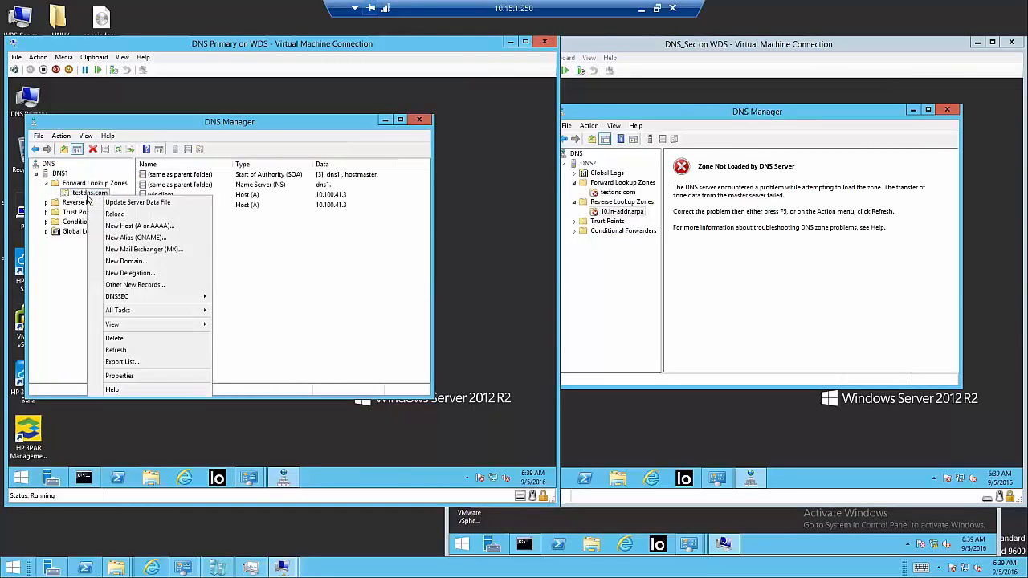
{"action": "left_click", "coordinate": [121, 376]}
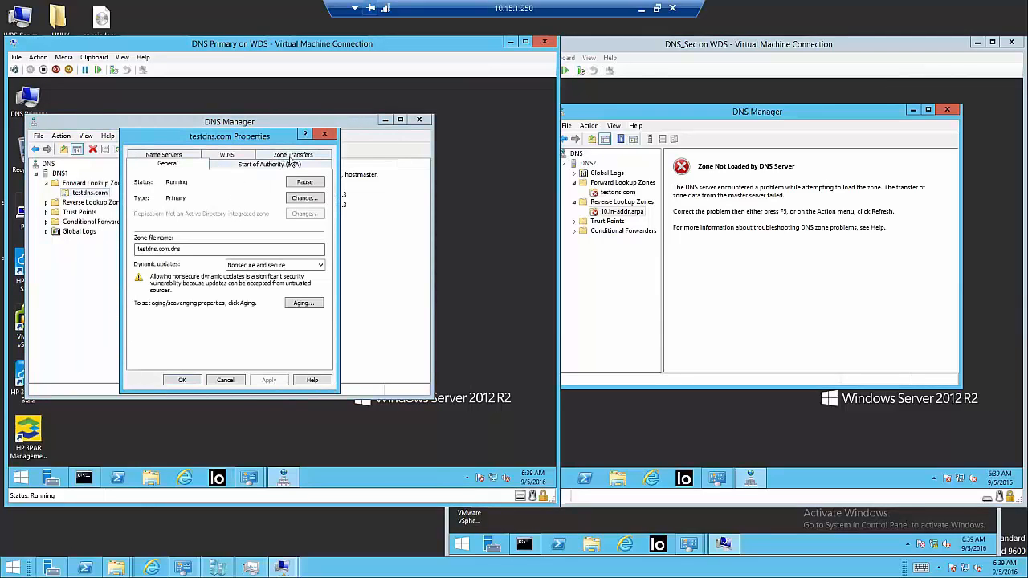
{"action": "left_click", "coordinate": [263, 166]}
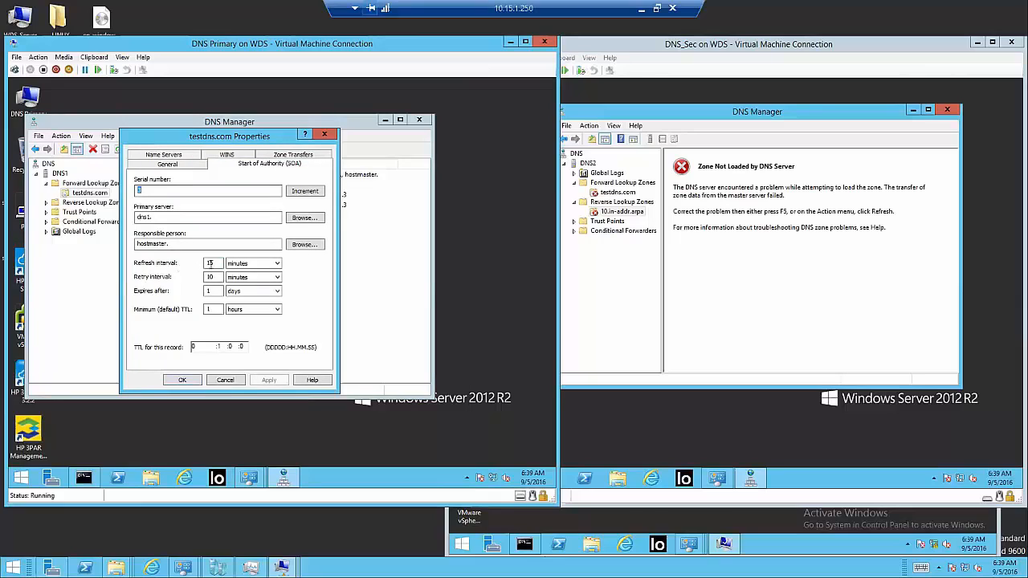
{"action": "left_click", "coordinate": [216, 262]}
{"action": "type", "text": "5"}
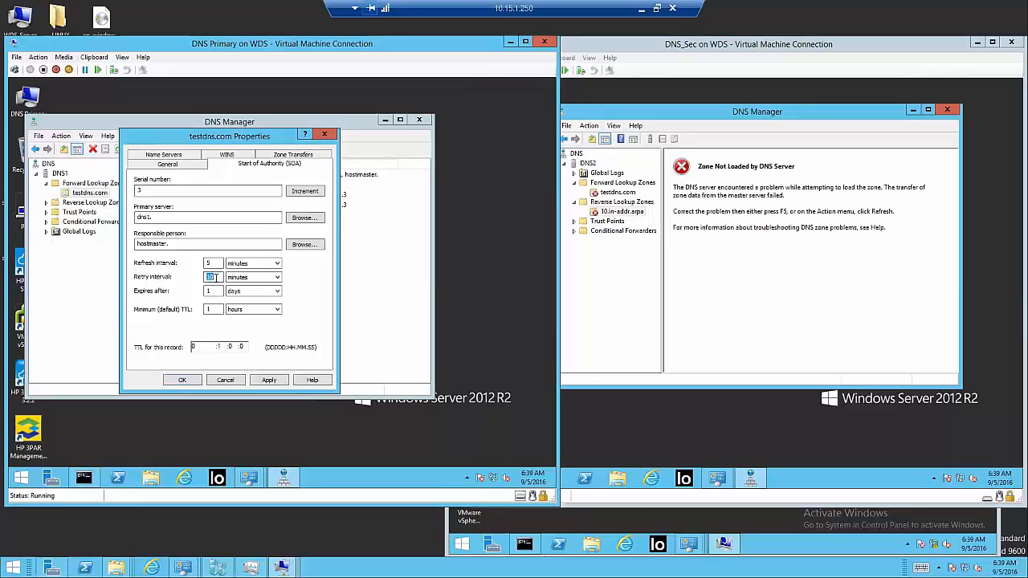
{"action": "type", "text": "3"}
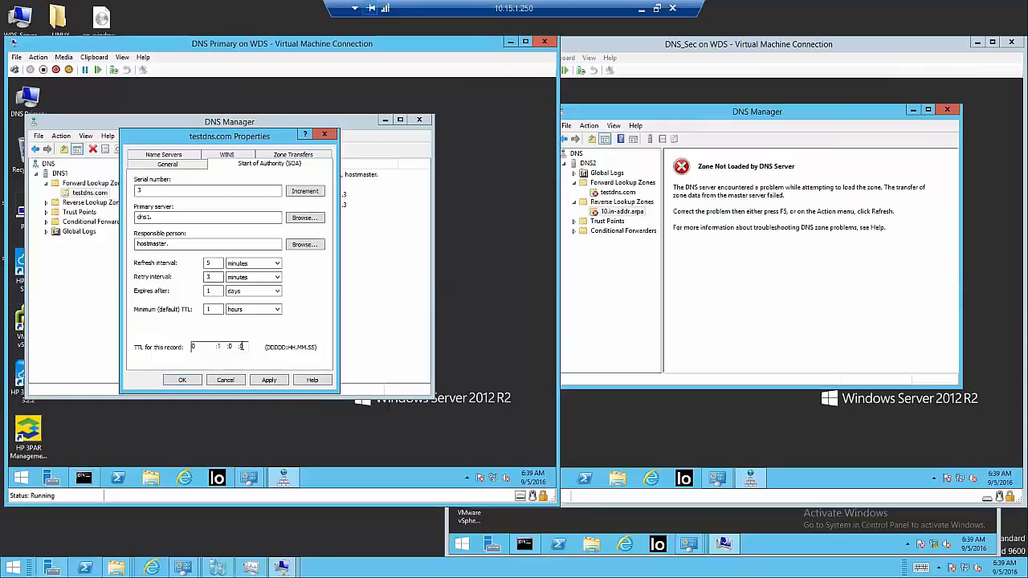
{"action": "left_click", "coordinate": [269, 380]}
{"action": "left_click", "coordinate": [183, 380]}
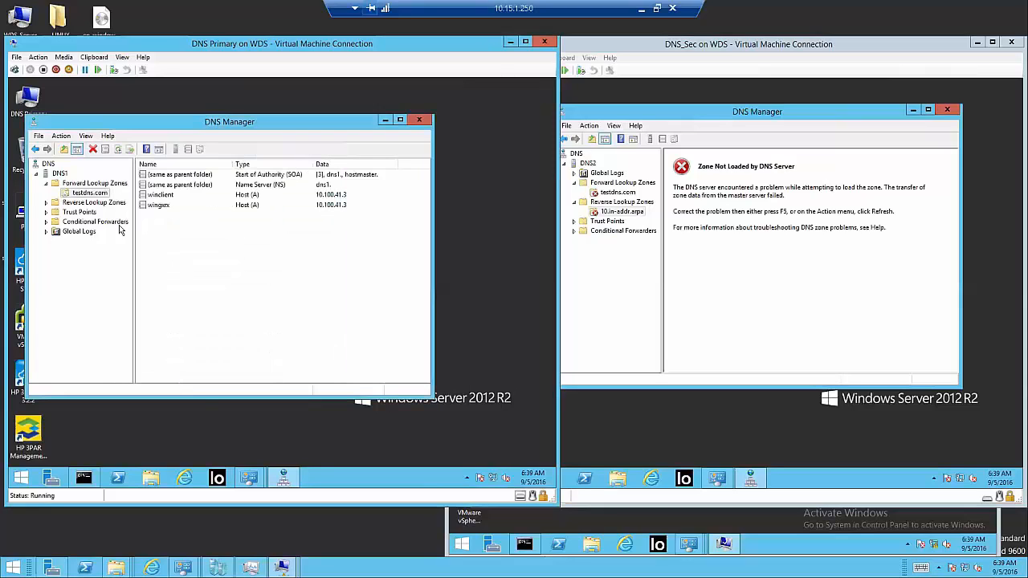
Step: Open the zone transfer settings in the properties of the testdns.com forward zone on DNS1
{"action": "right_click", "coordinate": [81, 198]}
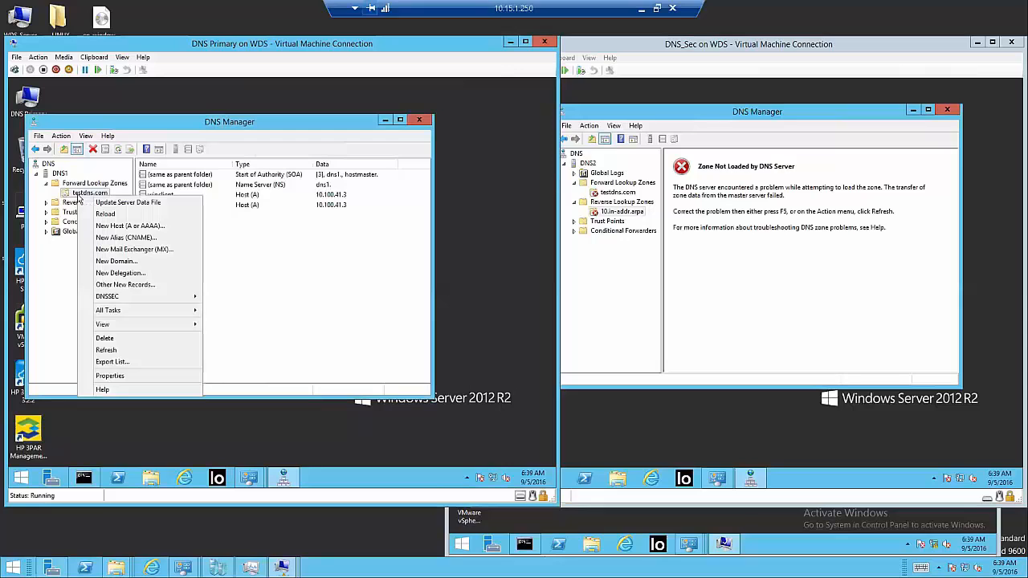
{"action": "left_click", "coordinate": [110, 376]}
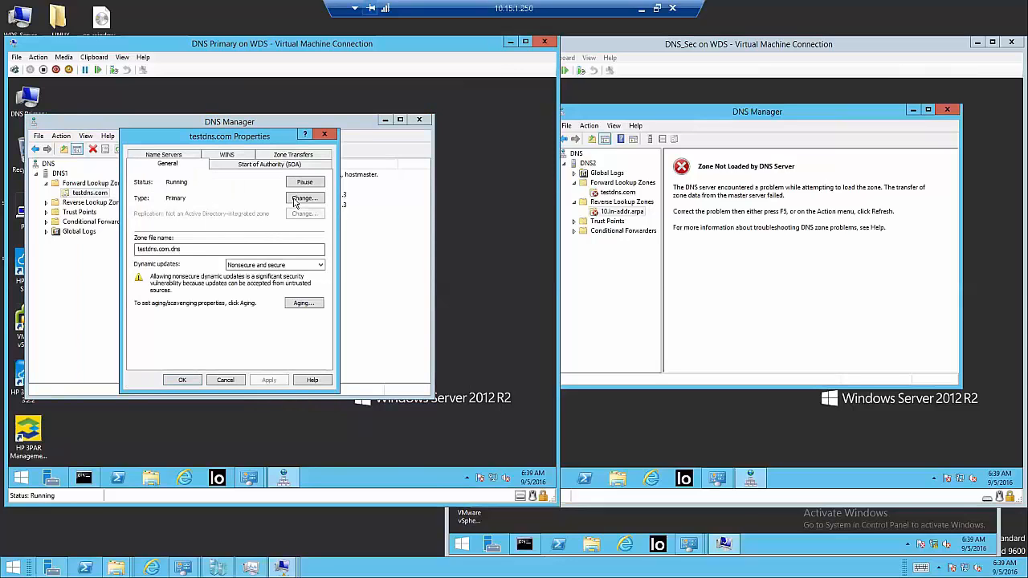
{"action": "left_click", "coordinate": [294, 155]}
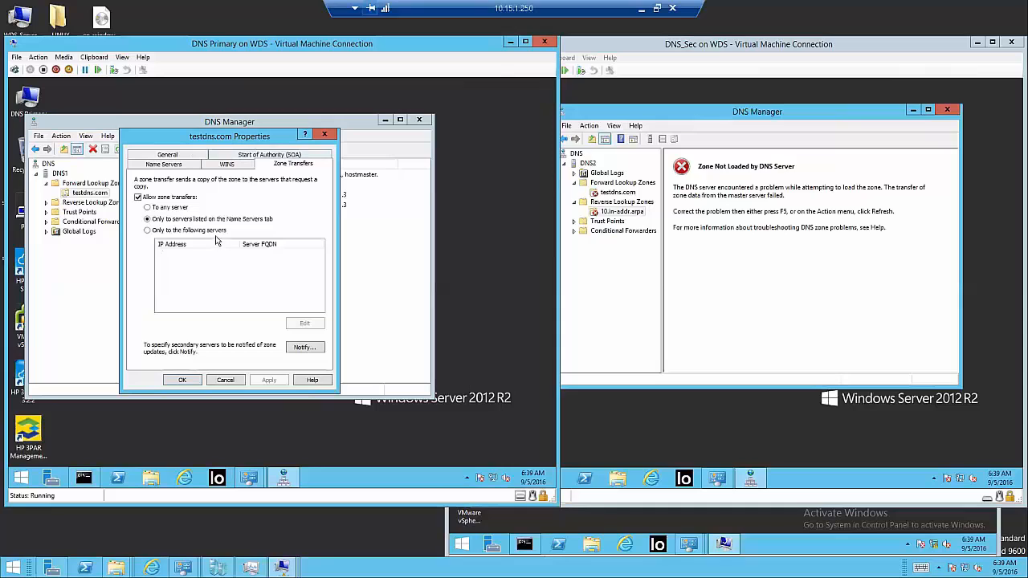
{"action": "left_click", "coordinate": [147, 230]}
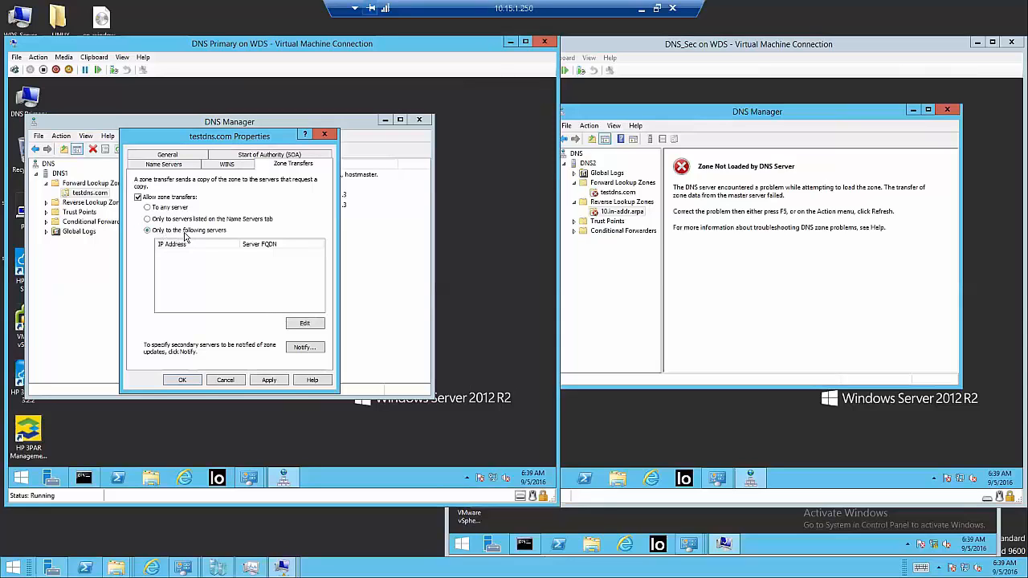
{"action": "left_click", "coordinate": [303, 324]}
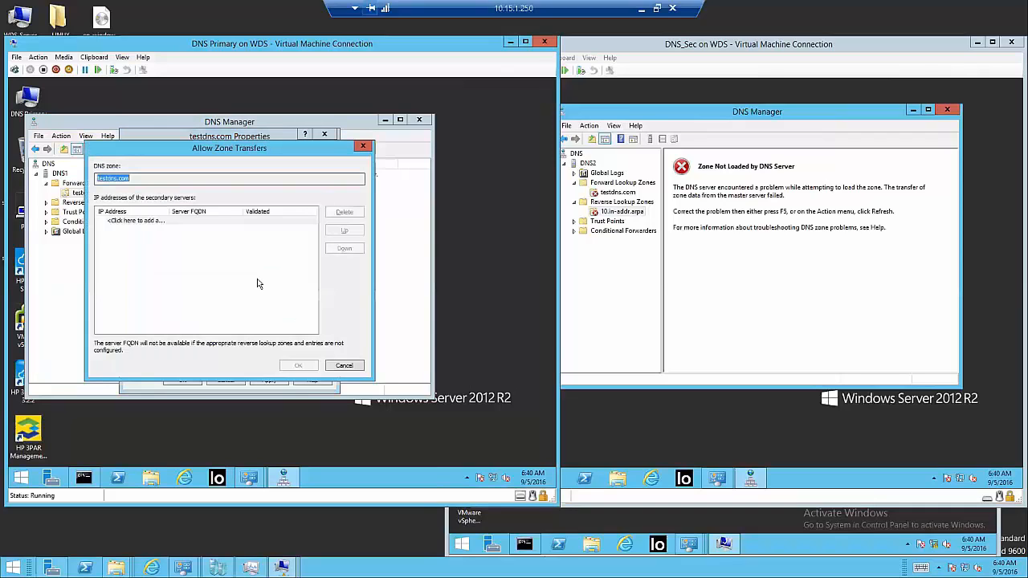
{"action": "left_click", "coordinate": [152, 221]}
{"action": "type", "text": "10."}
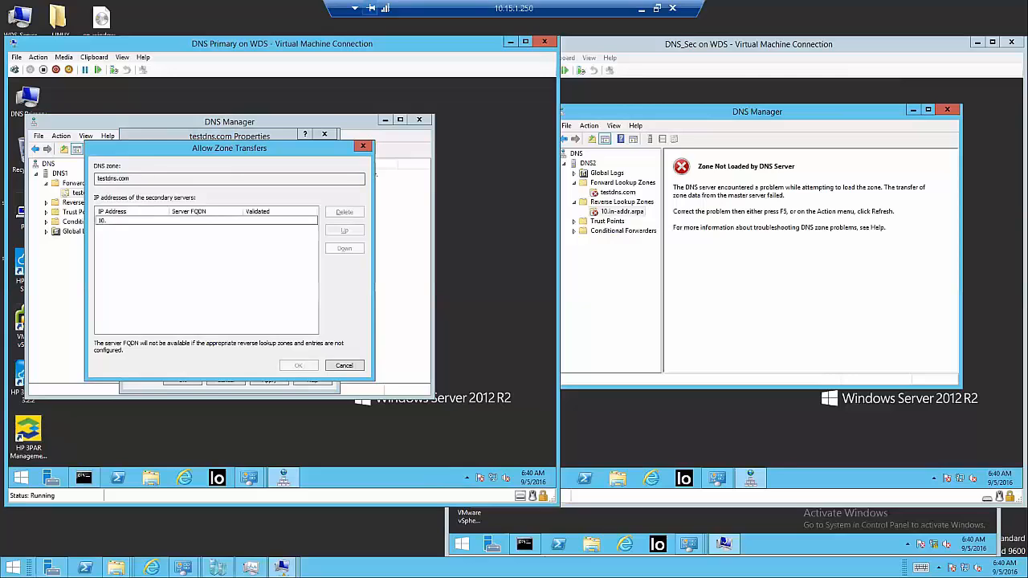
{"action": "left_click", "coordinate": [342, 367]}
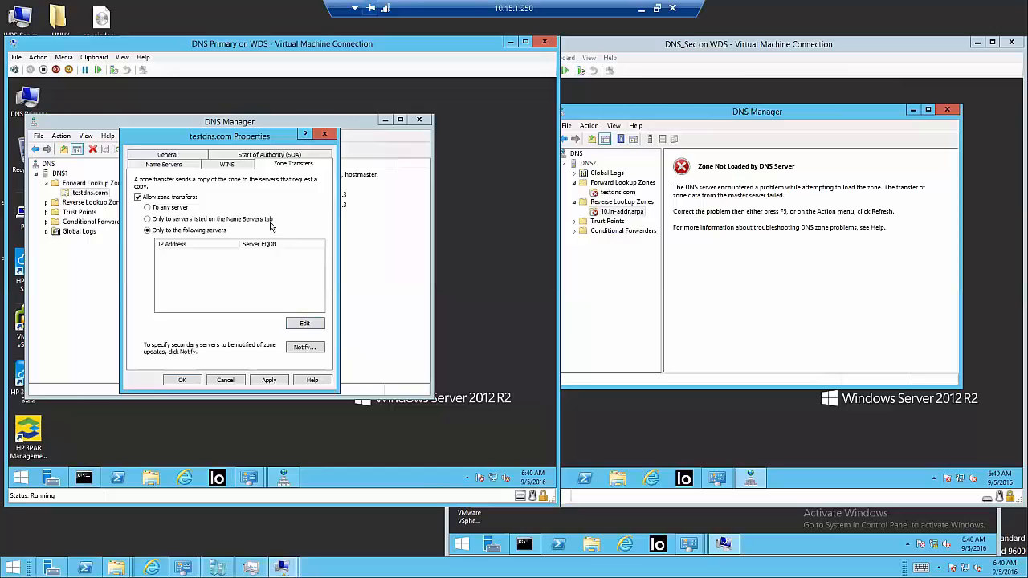
{"action": "left_click", "coordinate": [147, 219]}
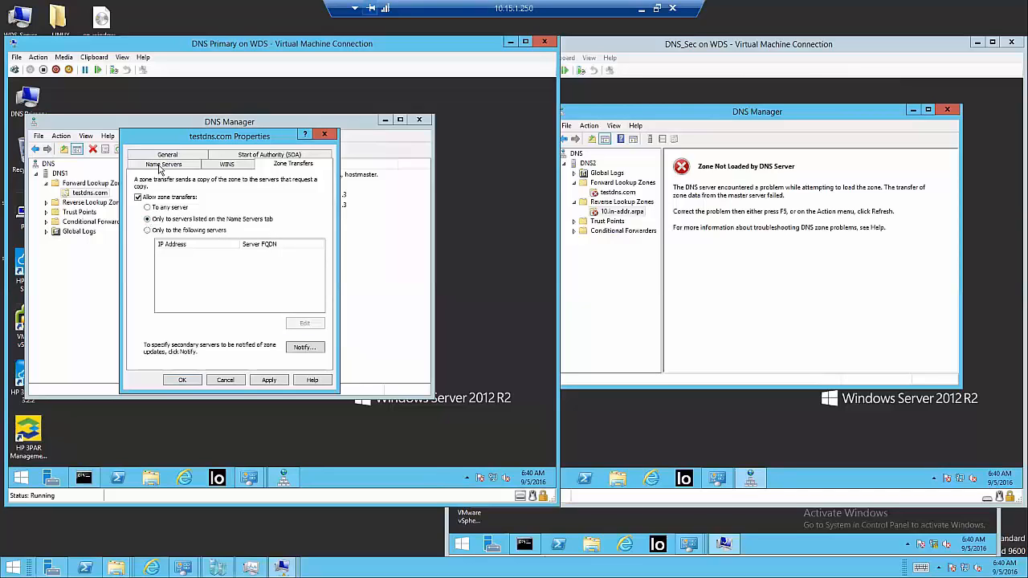
{"action": "left_click", "coordinate": [163, 164]}
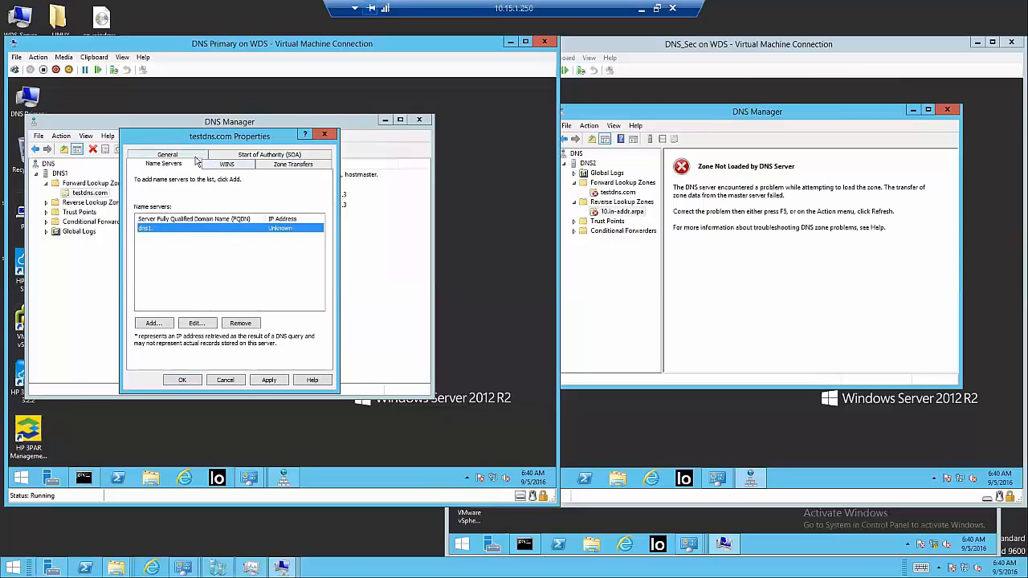
{"action": "left_click", "coordinate": [274, 166]}
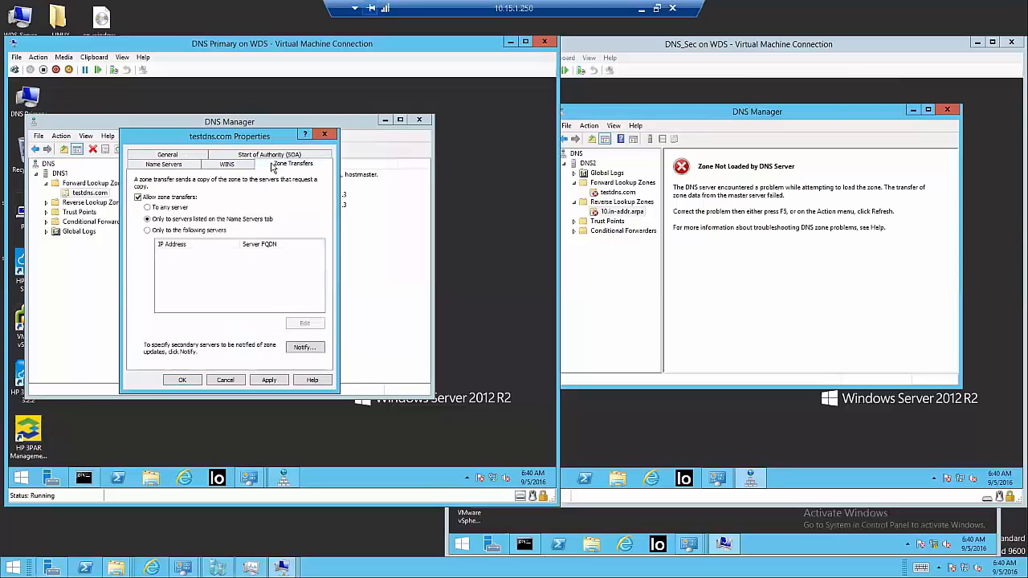
Step: Allow testdns.com zone transfers only to the following servers, and add 10.100.41.2 as the secondary server
{"action": "left_click", "coordinate": [148, 230]}
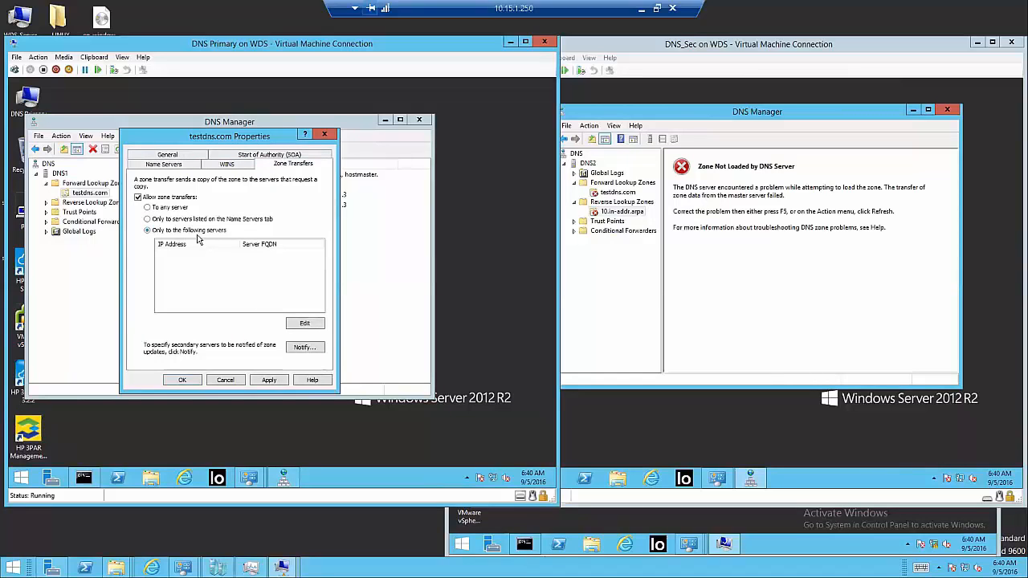
{"action": "left_click", "coordinate": [304, 324]}
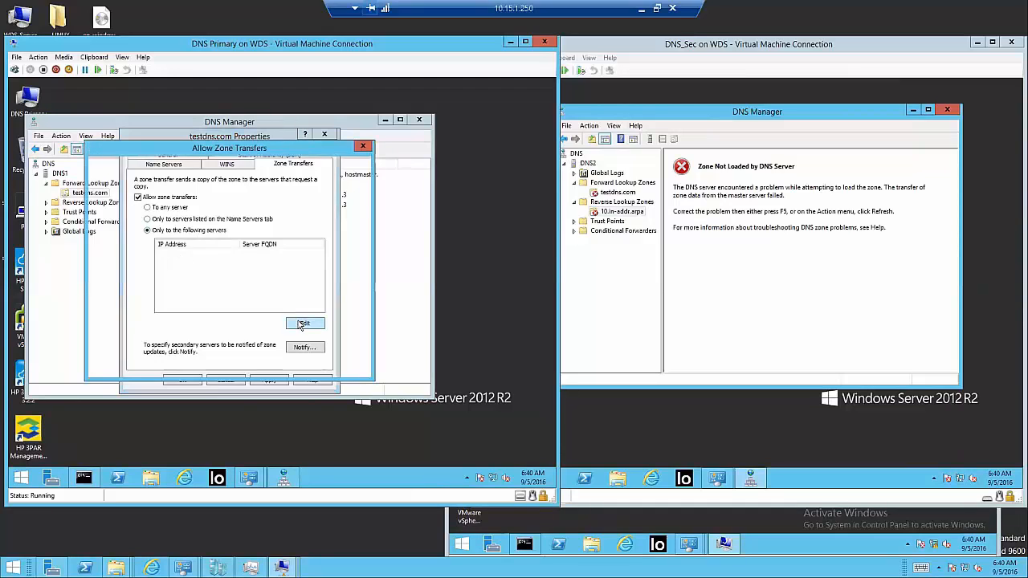
{"action": "left_click", "coordinate": [138, 221]}
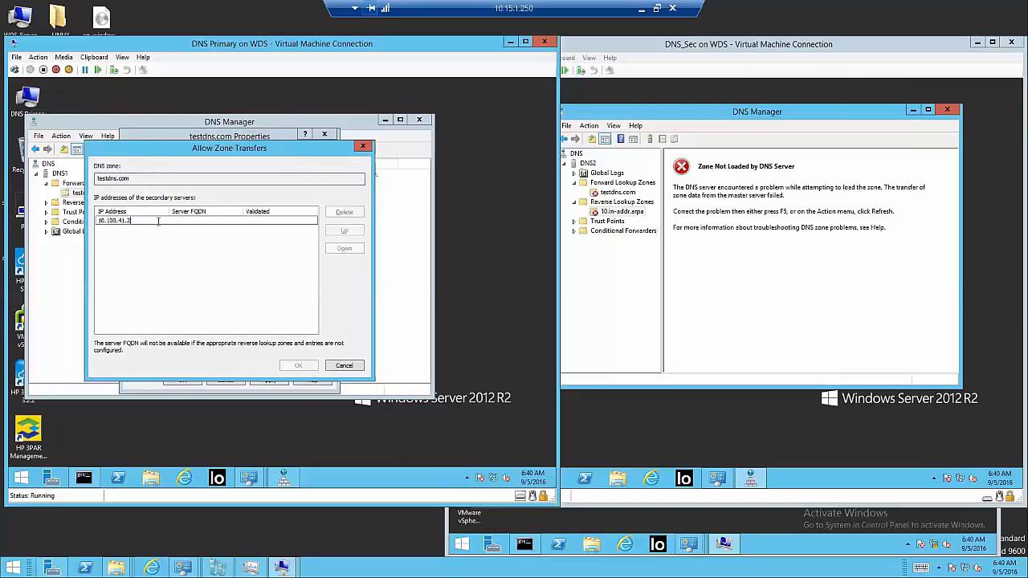
{"action": "left_click", "coordinate": [166, 273]}
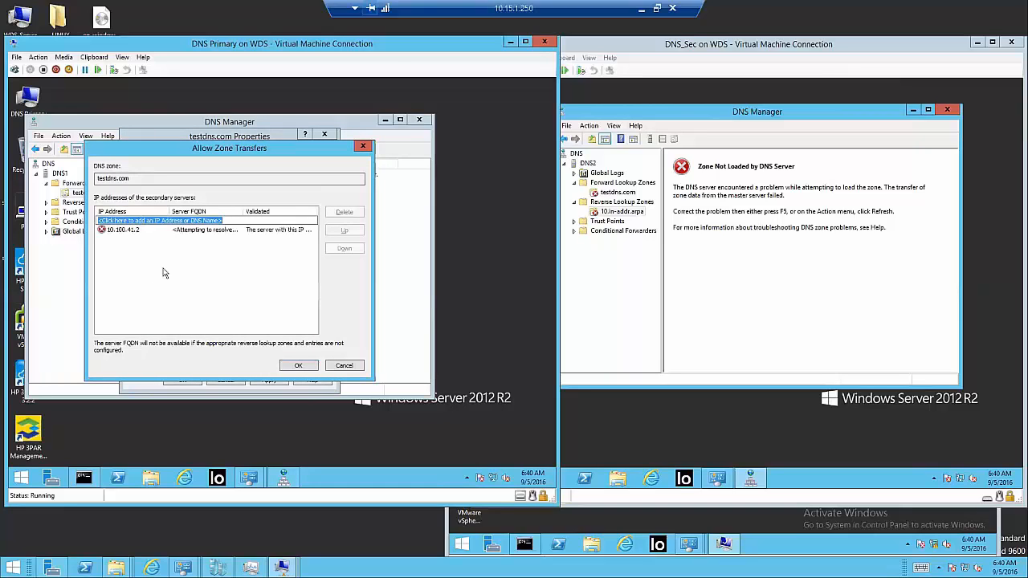
{"action": "left_click", "coordinate": [145, 231]}
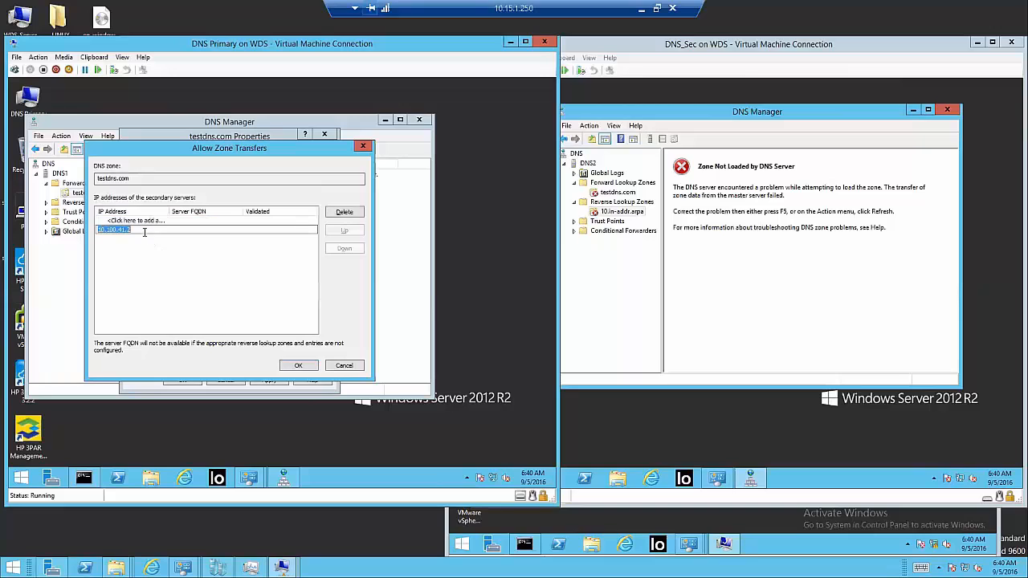
{"action": "left_click", "coordinate": [156, 285]}
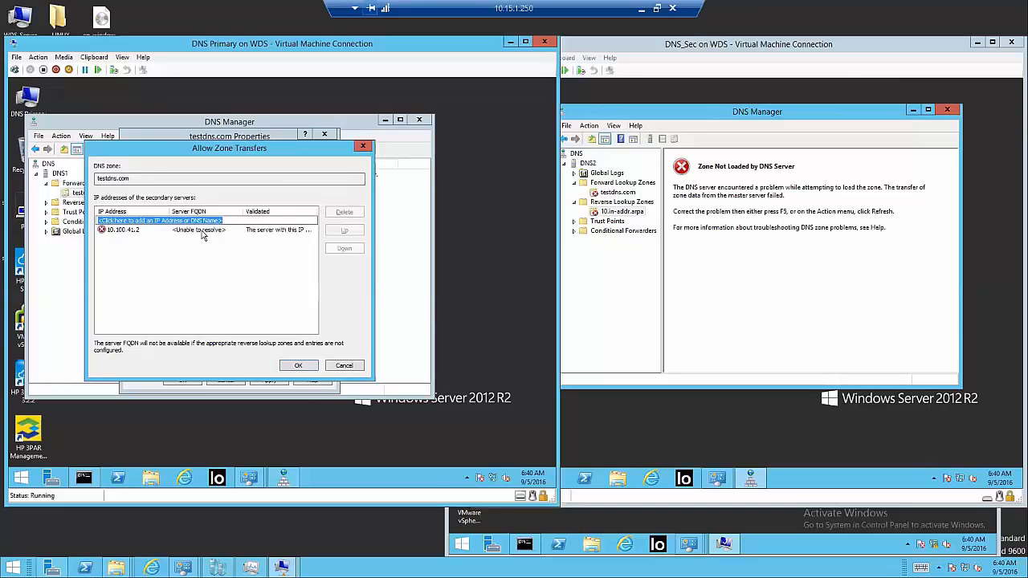
{"action": "double_click", "coordinate": [133, 231]}
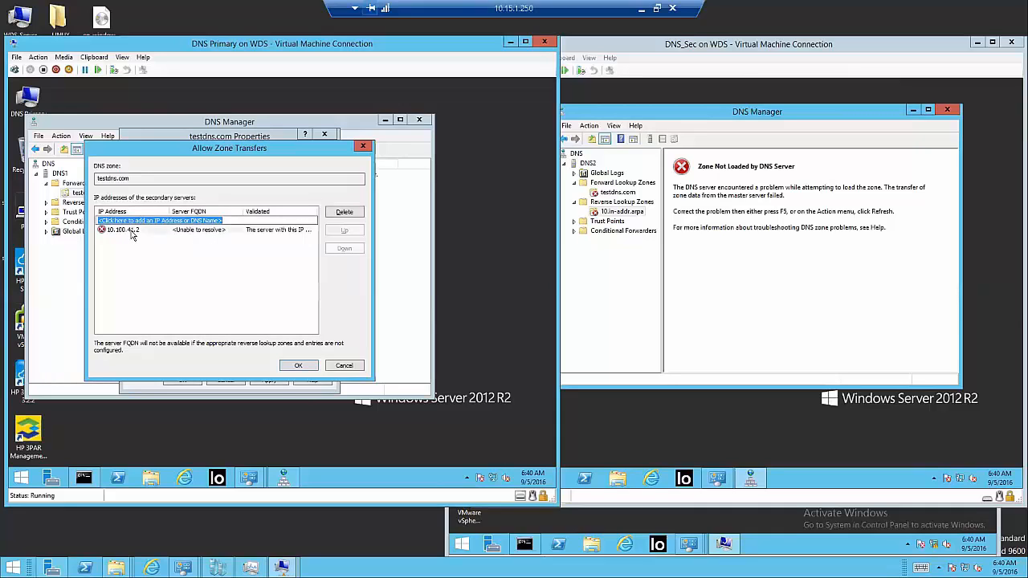
{"action": "left_click", "coordinate": [165, 261]}
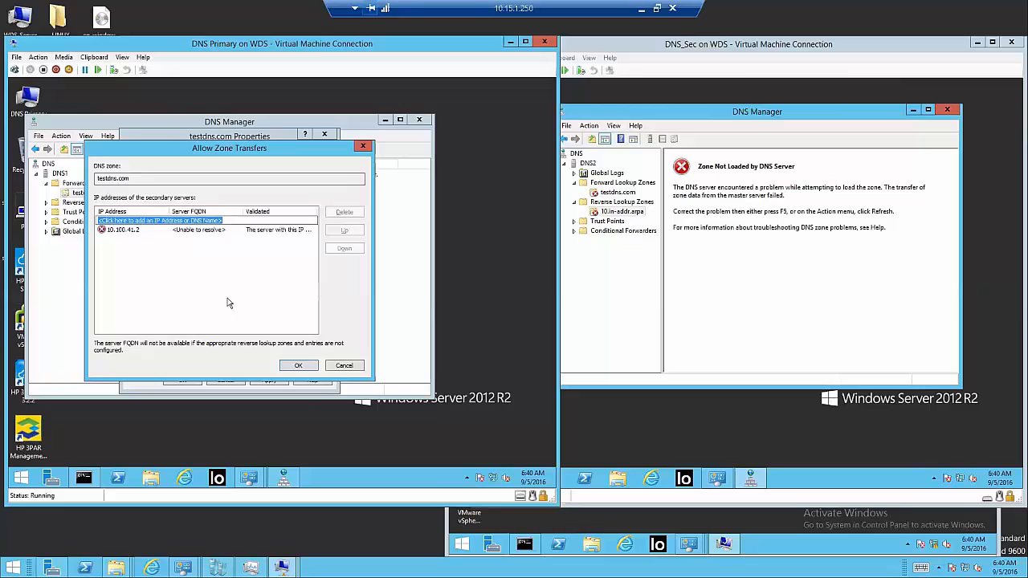
{"action": "left_click", "coordinate": [298, 366]}
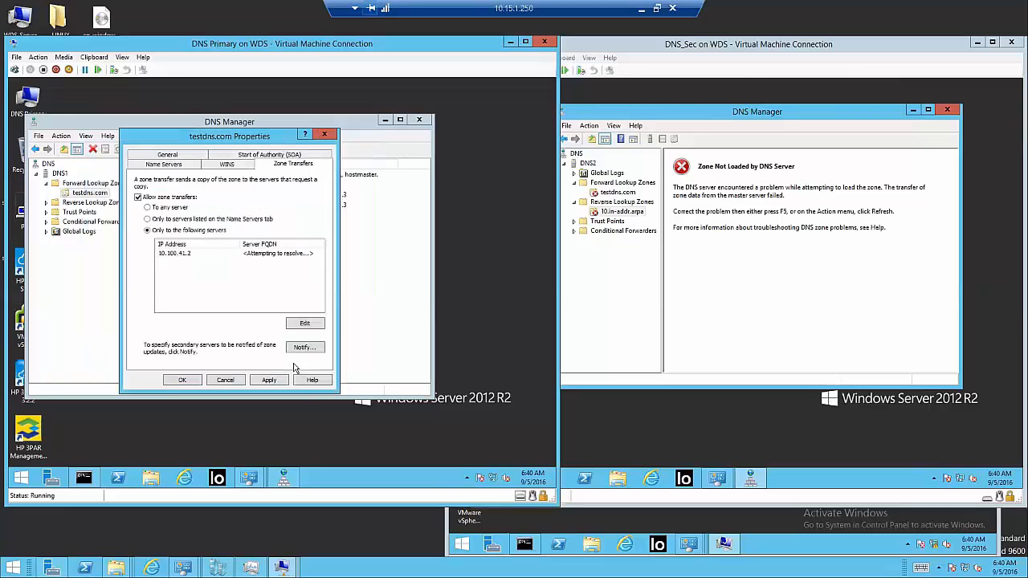
Step: Recheck the validation status of the secondary server entry in the testdns.com zone transfer list
{"action": "left_click", "coordinate": [179, 253]}
{"action": "left_click", "coordinate": [196, 274]}
{"action": "left_click", "coordinate": [181, 256]}
{"action": "left_click", "coordinate": [305, 324]}
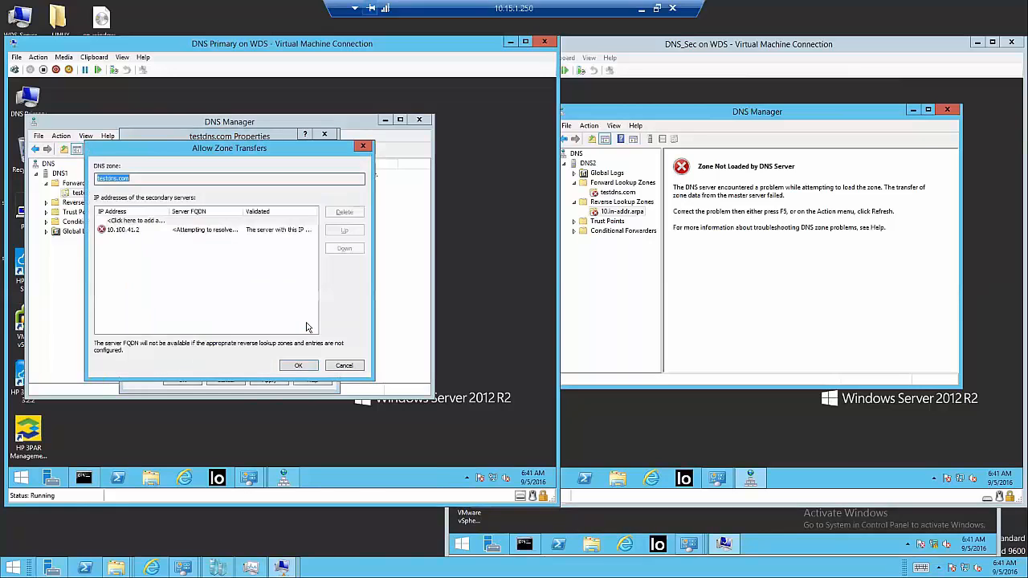
{"action": "left_click", "coordinate": [300, 368]}
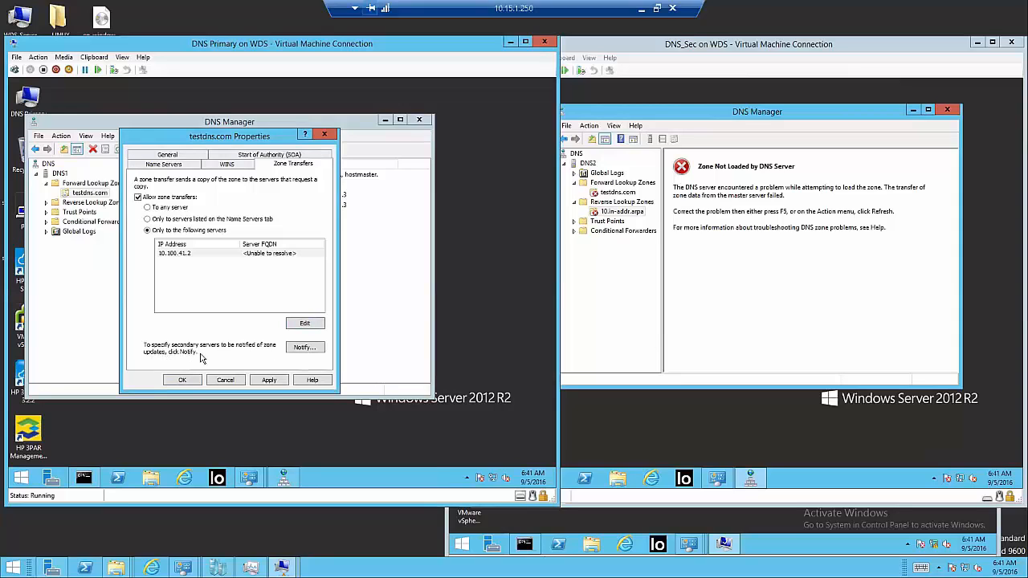
Step: Set the testdns.com zone on DNS1 to automatically notify only the following servers, and add 10.100.41.2 as the server
{"action": "left_click", "coordinate": [302, 349]}
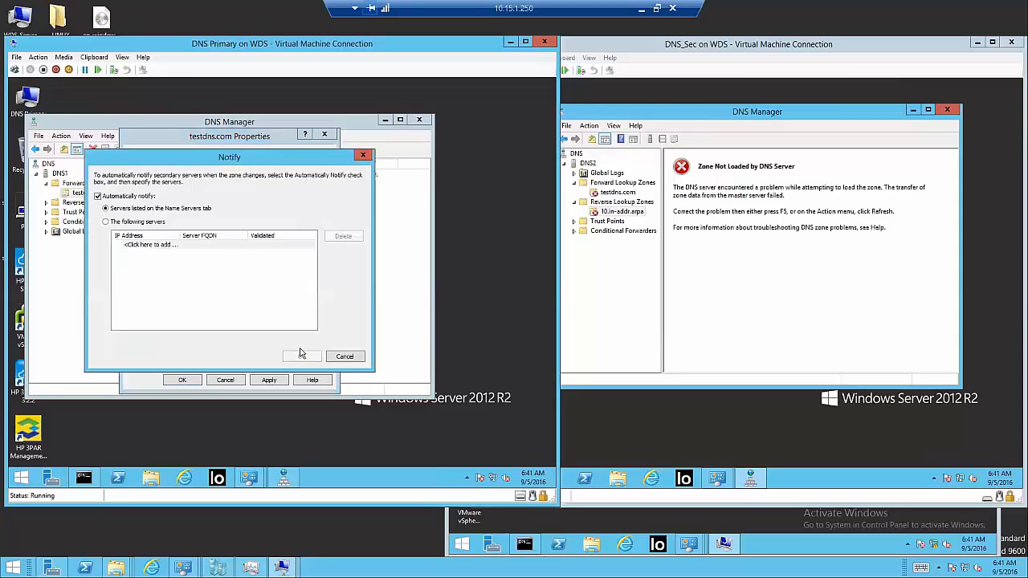
{"action": "left_click", "coordinate": [122, 225]}
{"action": "left_click", "coordinate": [134, 245]}
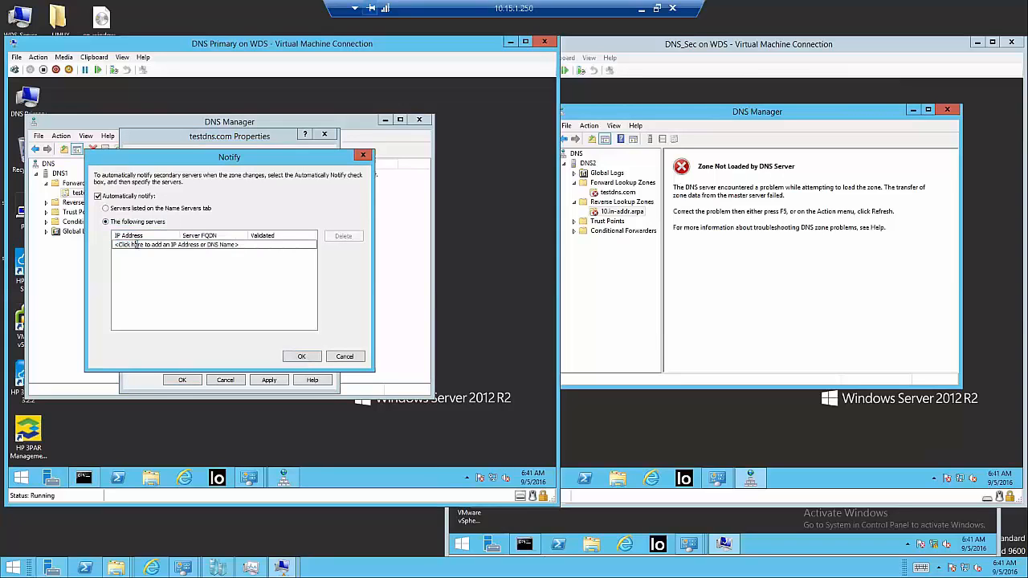
{"action": "left_click_drag", "start_coordinate": [251, 245], "coordinate": [104, 246]}
{"action": "type", "text": "10.100.41.2"}
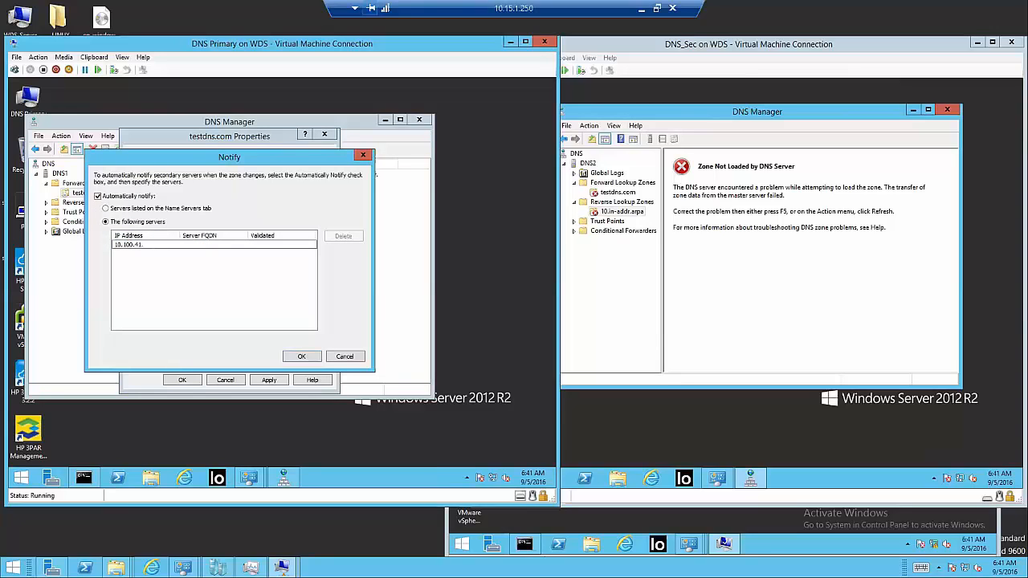
{"action": "left_click", "coordinate": [301, 356]}
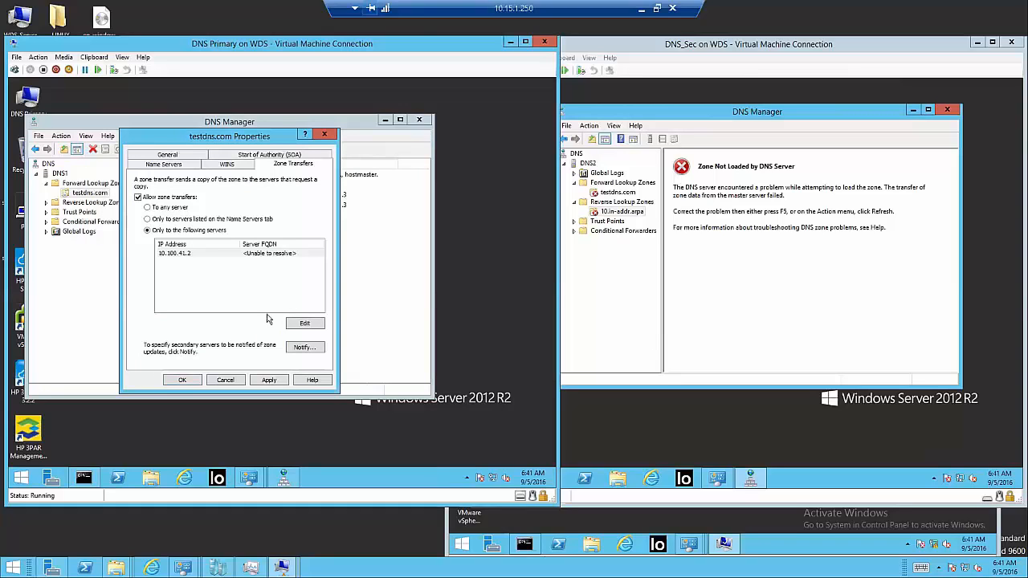
Step: Recheck the 10.100.41.2 entry in the notify list, and apply the testdns.com zone transfer settings
{"action": "left_click", "coordinate": [300, 348]}
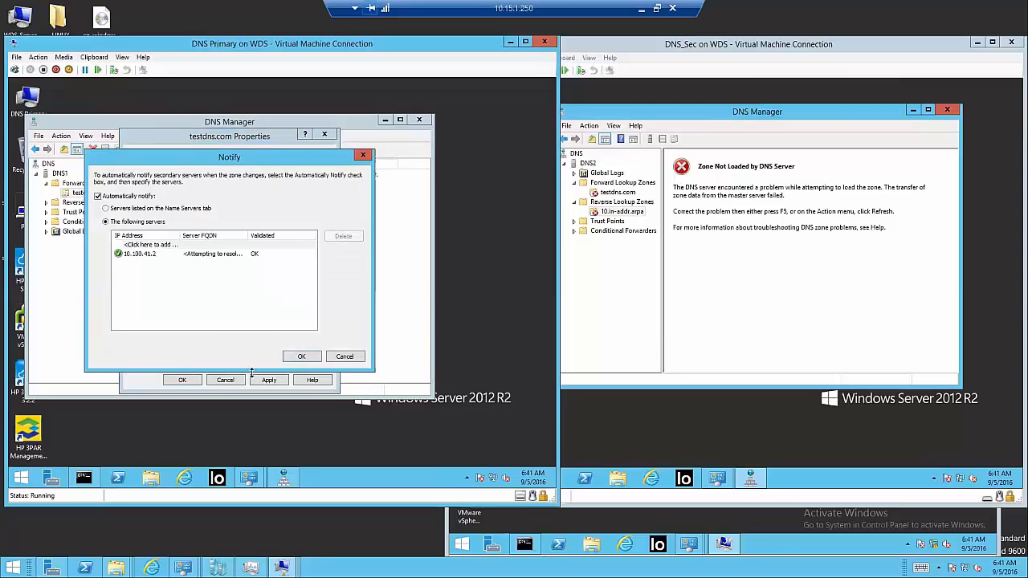
{"action": "left_click", "coordinate": [294, 357]}
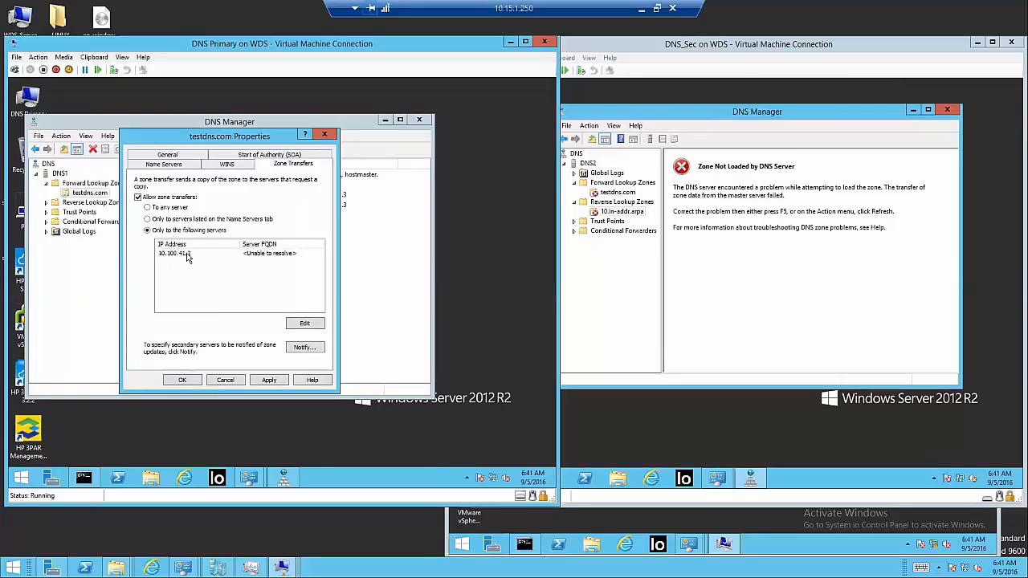
{"action": "left_click", "coordinate": [187, 255]}
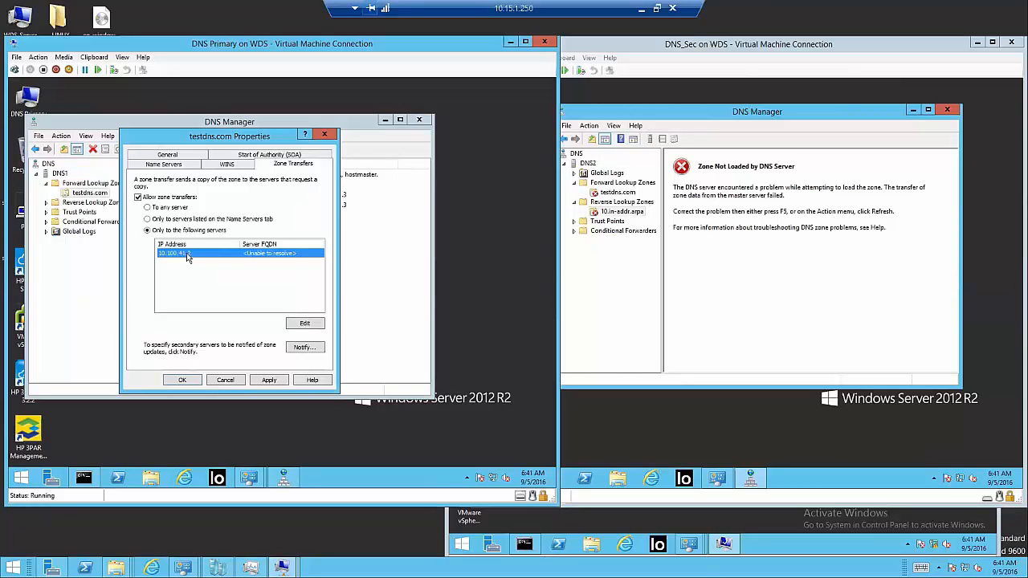
{"action": "left_click", "coordinate": [272, 383]}
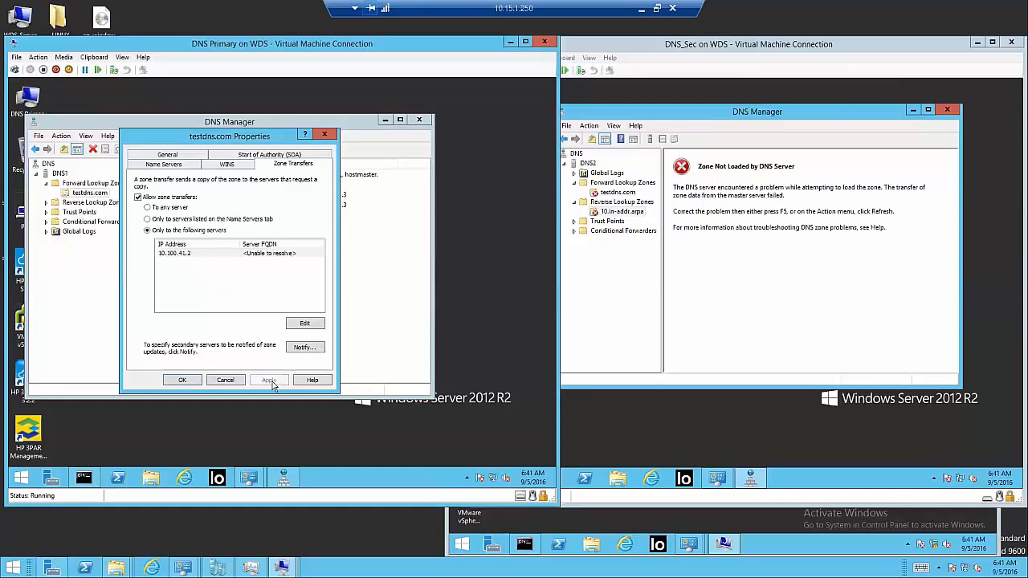
{"action": "left_click", "coordinate": [183, 381]}
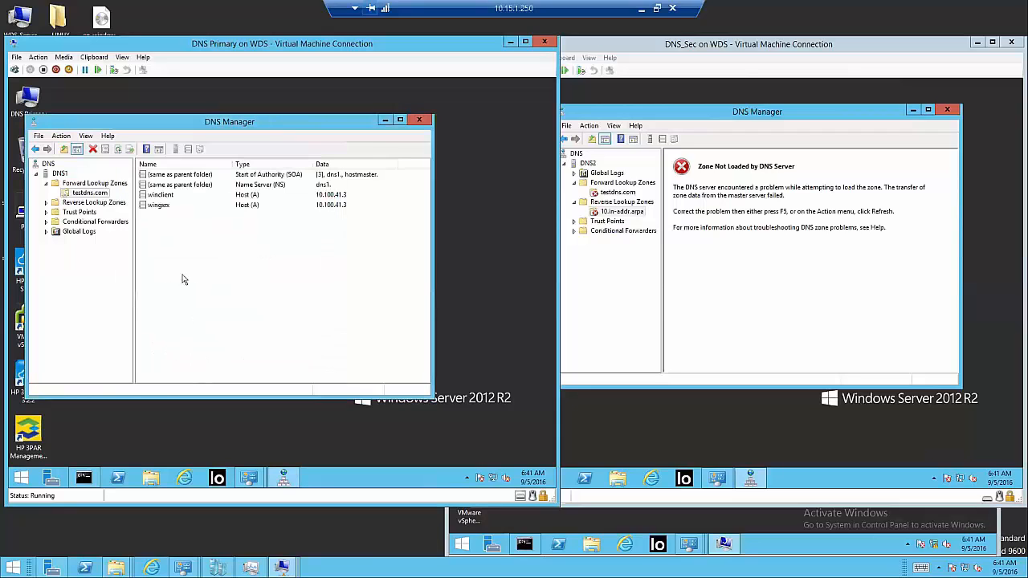
Step: Reopen the testdns.com zone properties and check the secondary server's entries in the zone transfer and notify lists
{"action": "right_click", "coordinate": [101, 194]}
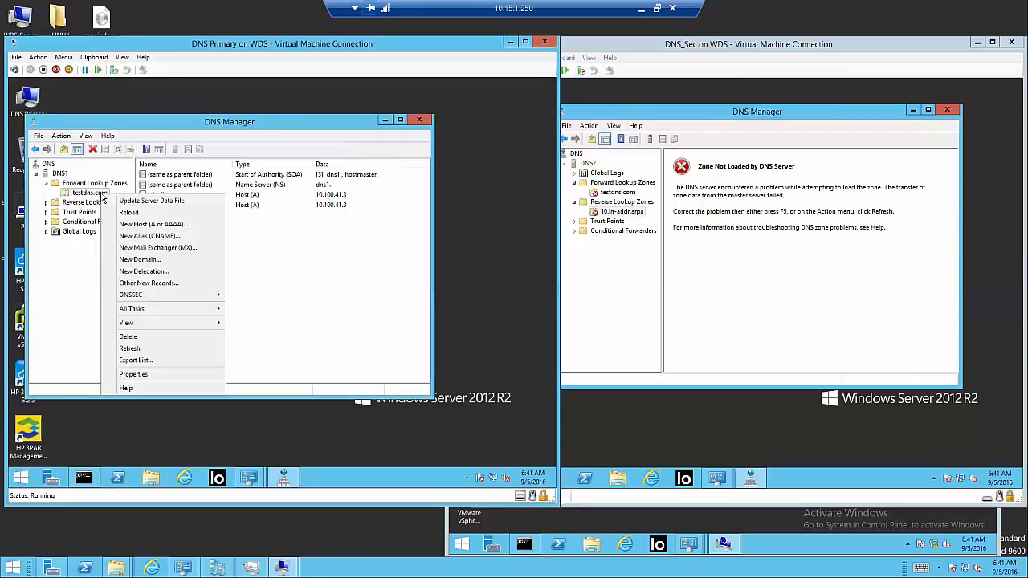
{"action": "left_click", "coordinate": [149, 375]}
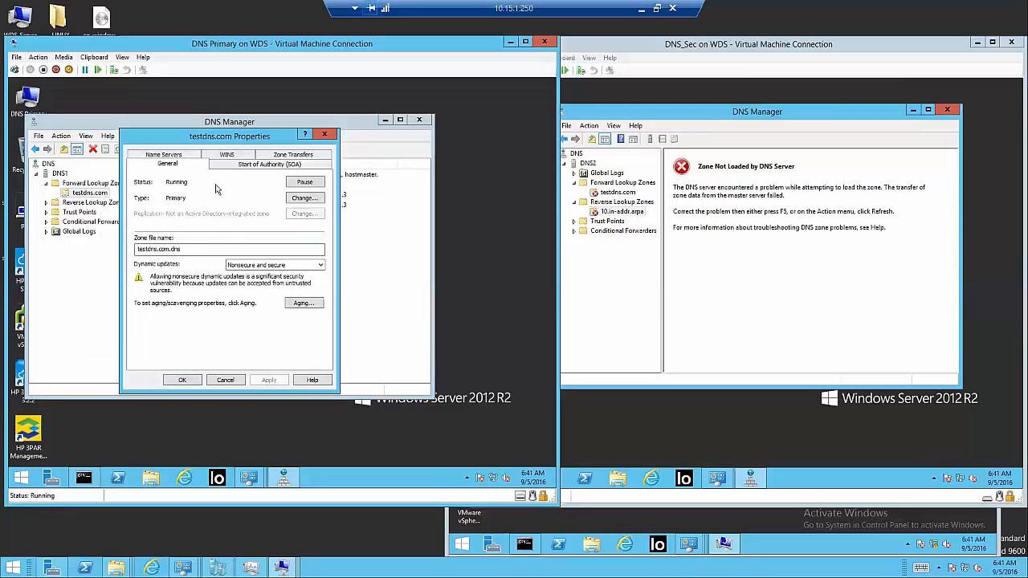
{"action": "left_click", "coordinate": [297, 156]}
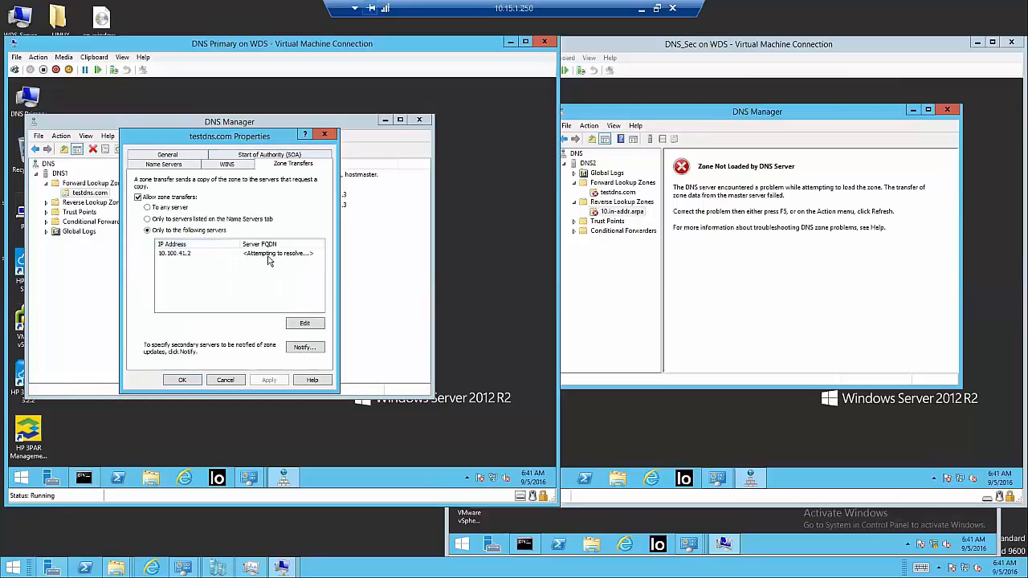
{"action": "left_click", "coordinate": [271, 255]}
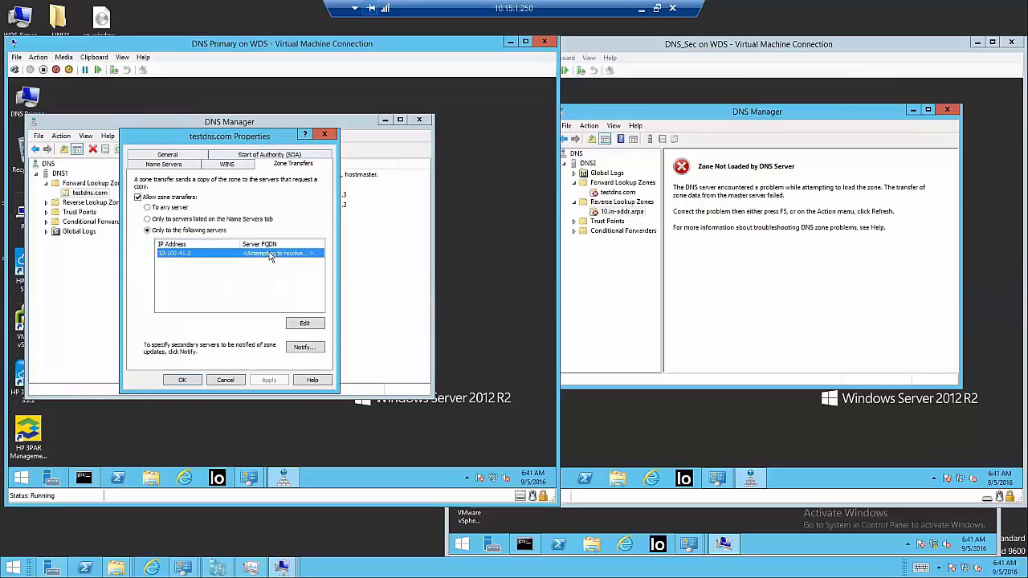
{"action": "left_click", "coordinate": [303, 347]}
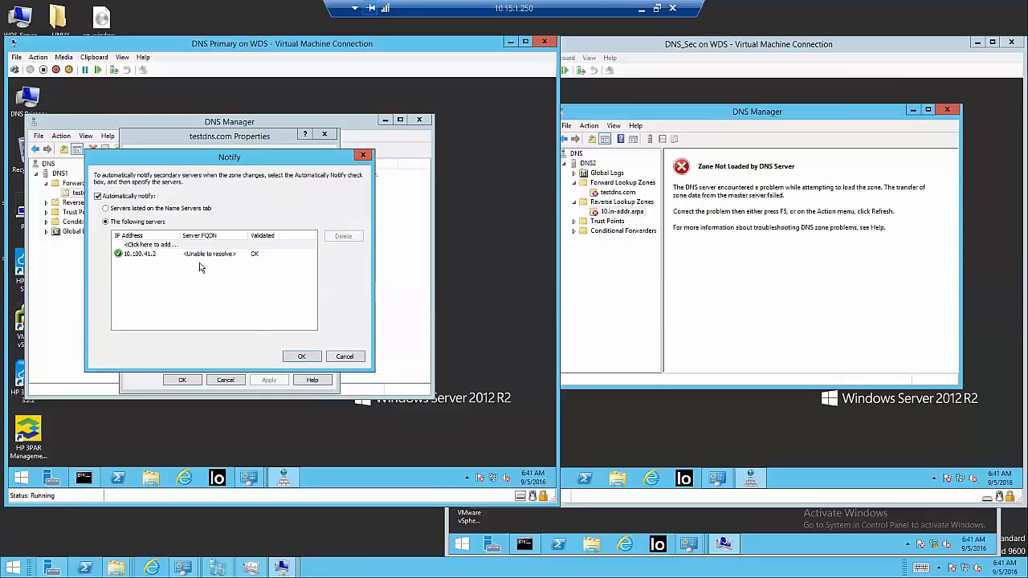
{"action": "left_click", "coordinate": [299, 356]}
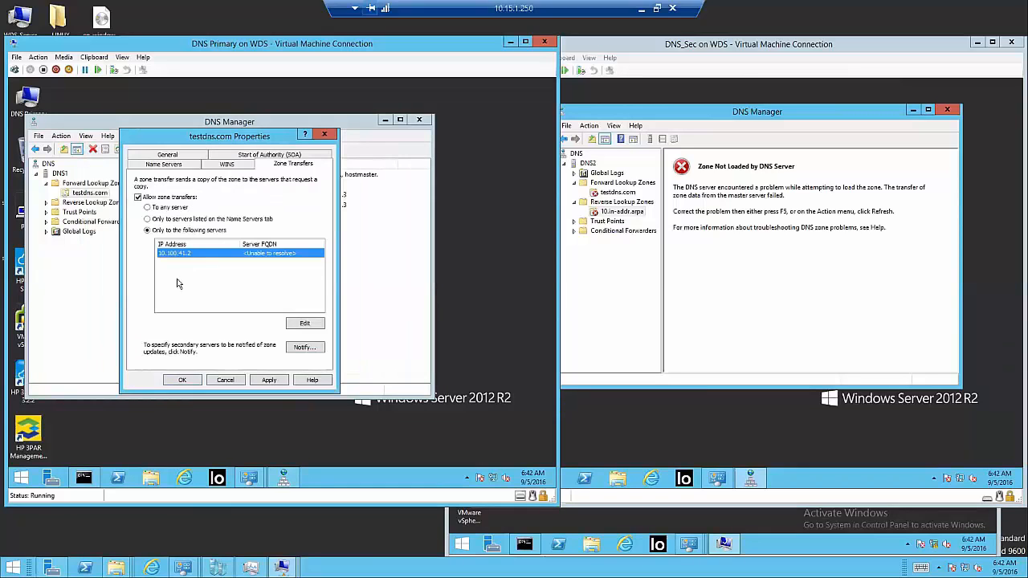
Step: Test connectivity from DNS1 to the secondary server by running ping 10.100.41.2 twice in Command Prompt
{"action": "left_click", "coordinate": [84, 479]}
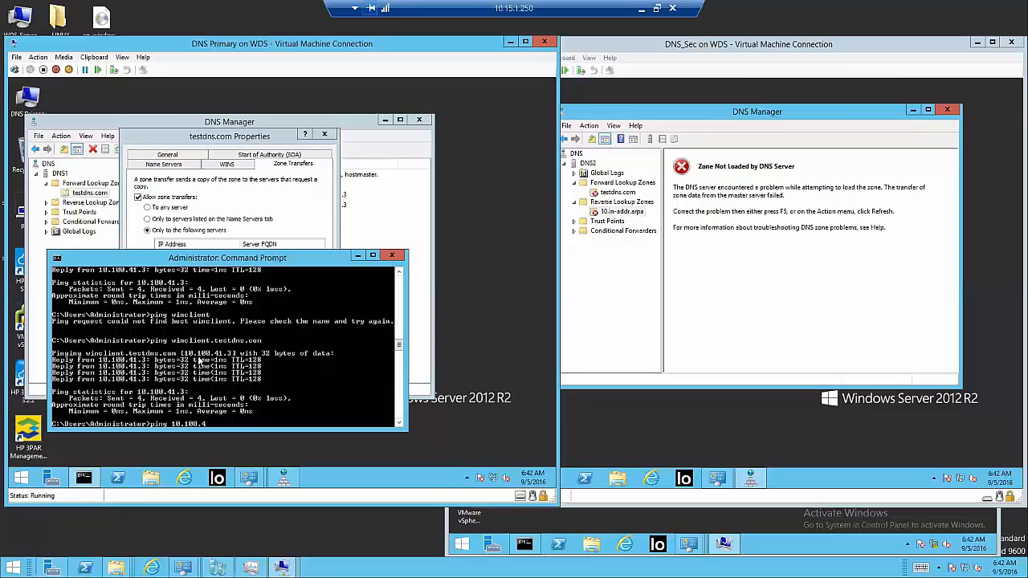
{"action": "type", "text": "ping 10.100.41.2"}
{"action": "key", "text": "Return"}
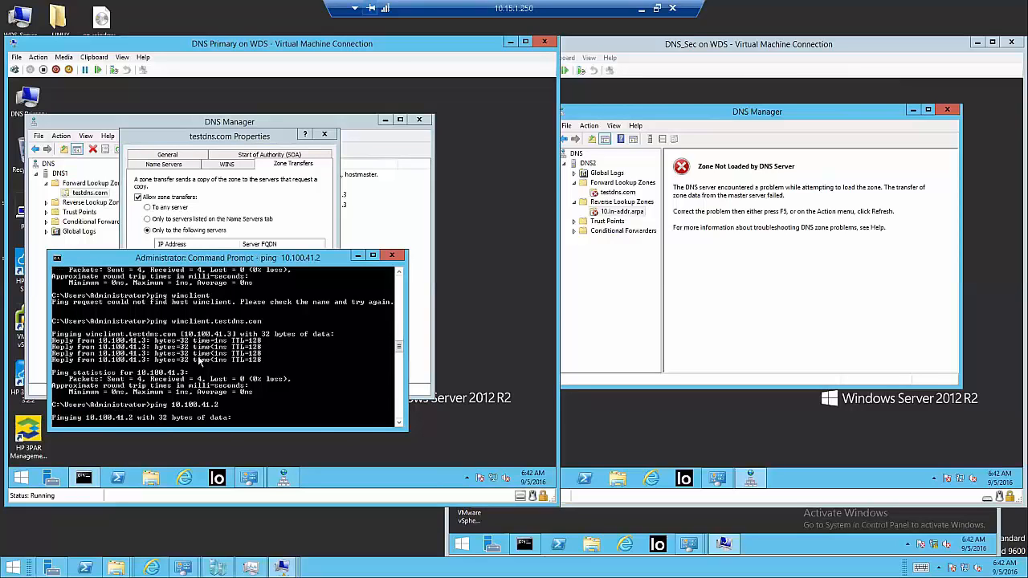
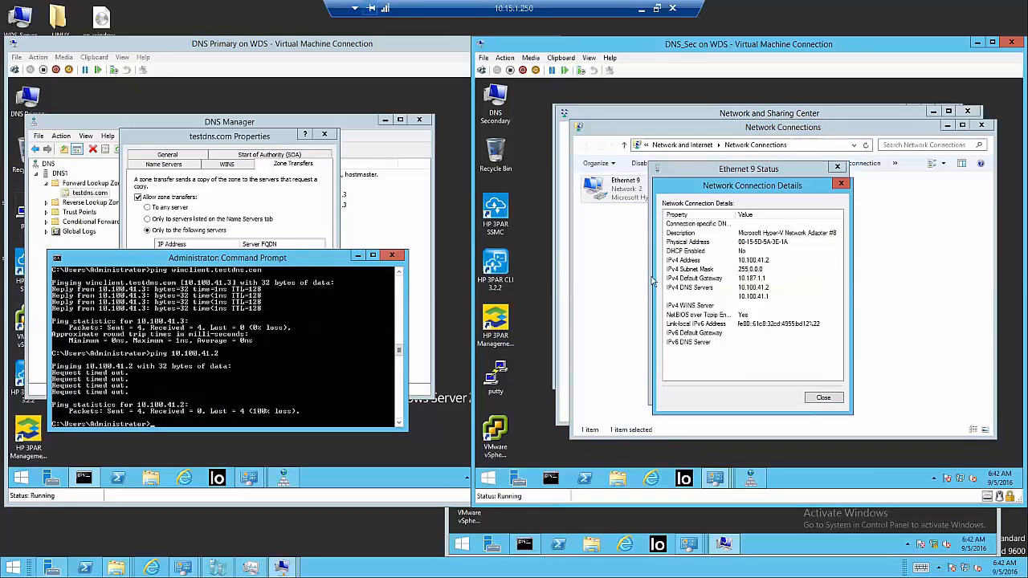
{"action": "left_click", "coordinate": [199, 425]}
{"action": "key", "text": "Up"}
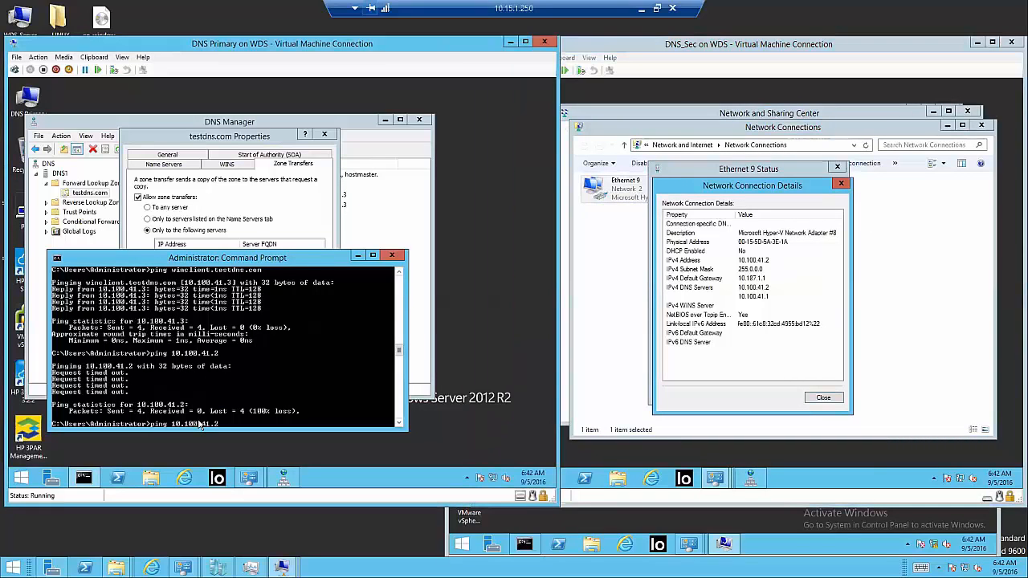
{"action": "key", "text": "Return"}
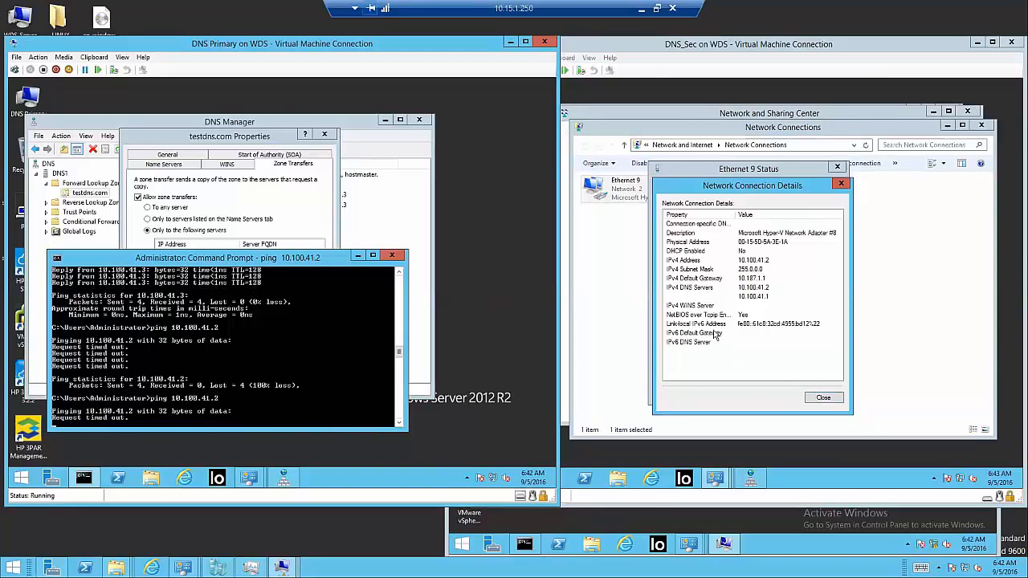
Step: Review the IPv4 settings of the Ethernet 9 adapter on the secondary server and disable Internet Protocol Version 6 (TCP/IPv6) for it
{"action": "left_click", "coordinate": [825, 402]}
{"action": "left_click", "coordinate": [823, 397]}
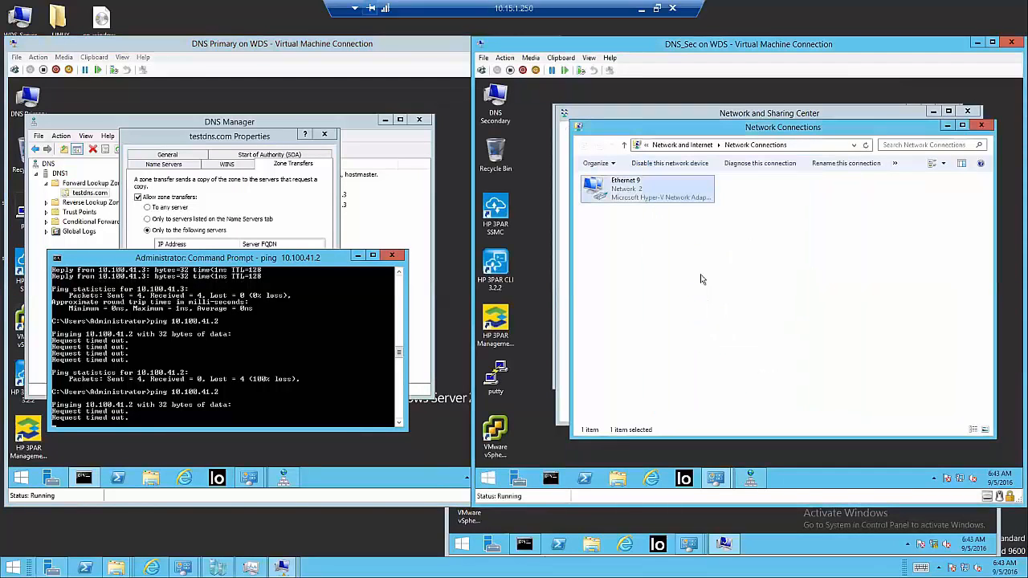
{"action": "right_click", "coordinate": [630, 191]}
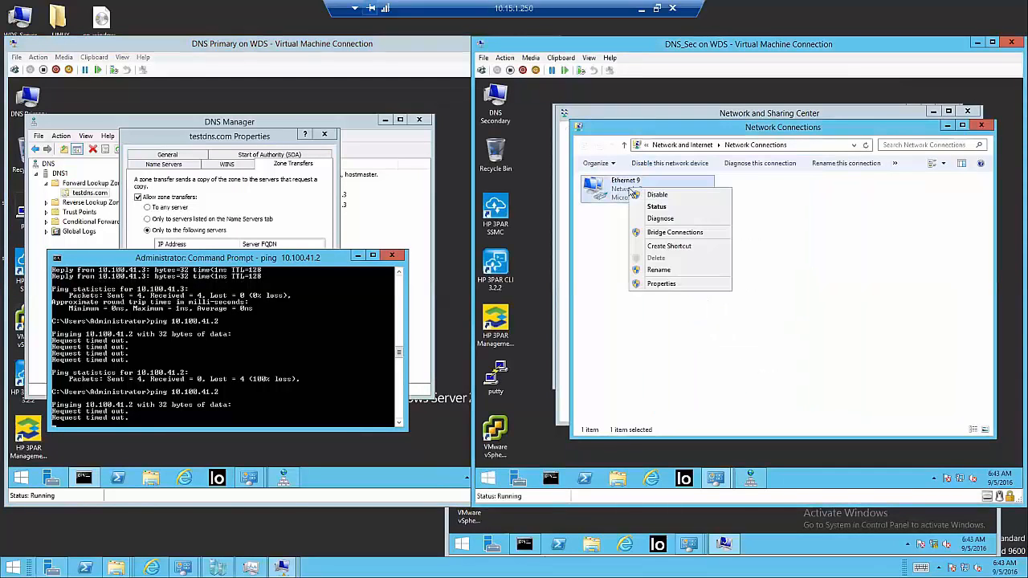
{"action": "left_click", "coordinate": [662, 284]}
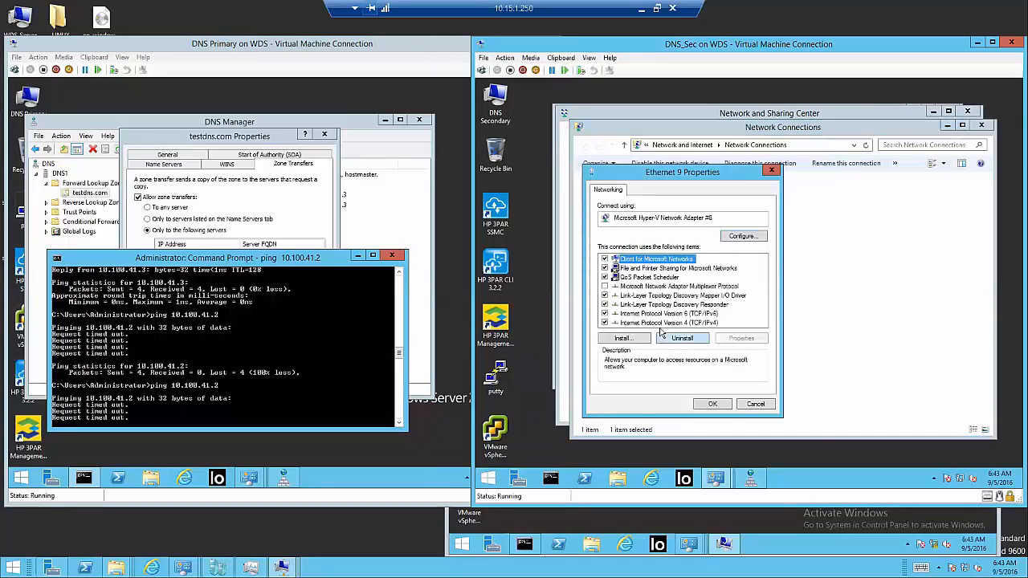
{"action": "double_click", "coordinate": [660, 323]}
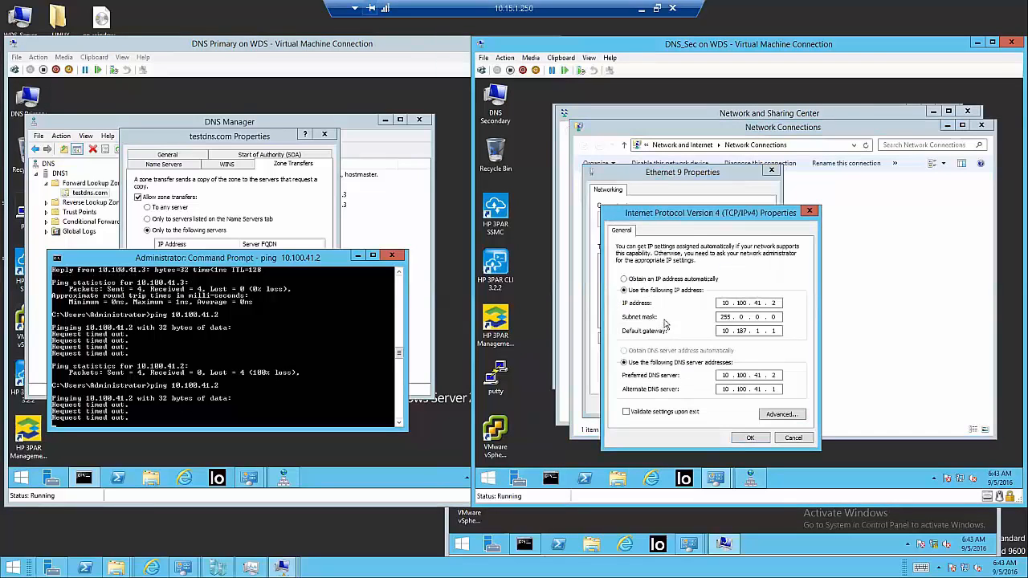
{"action": "left_click", "coordinate": [792, 439]}
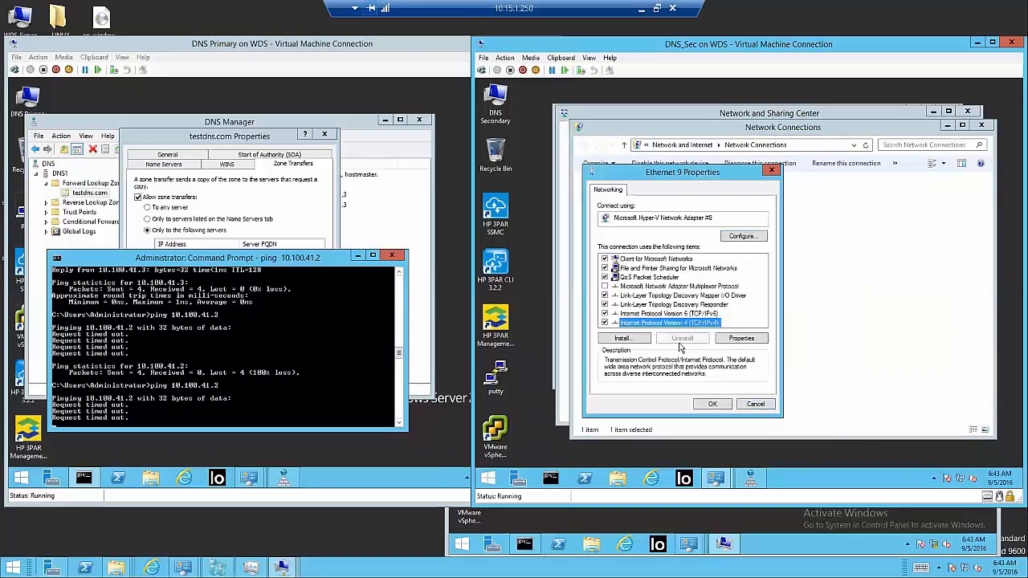
{"action": "left_click", "coordinate": [612, 315]}
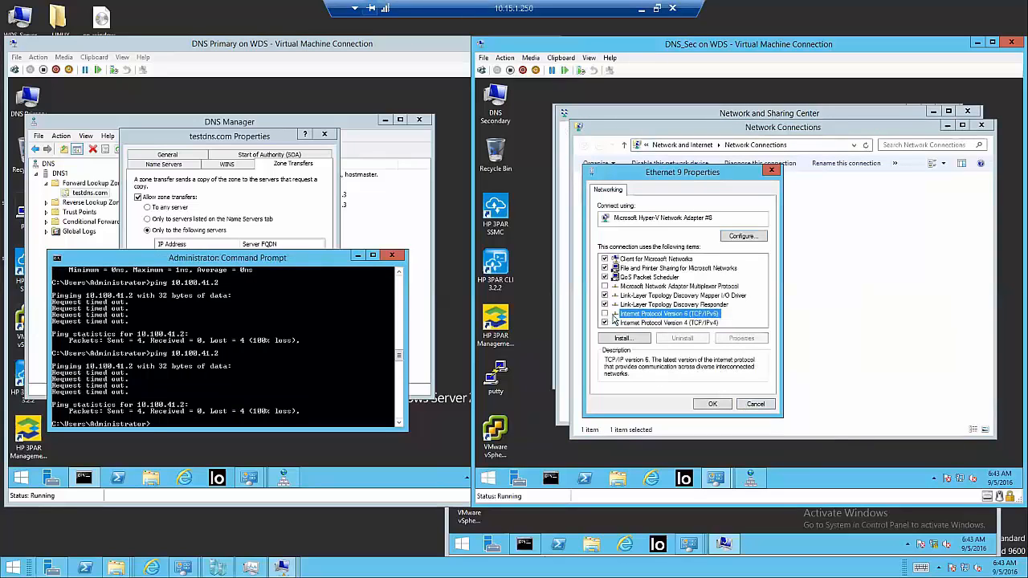
{"action": "left_click", "coordinate": [710, 406]}
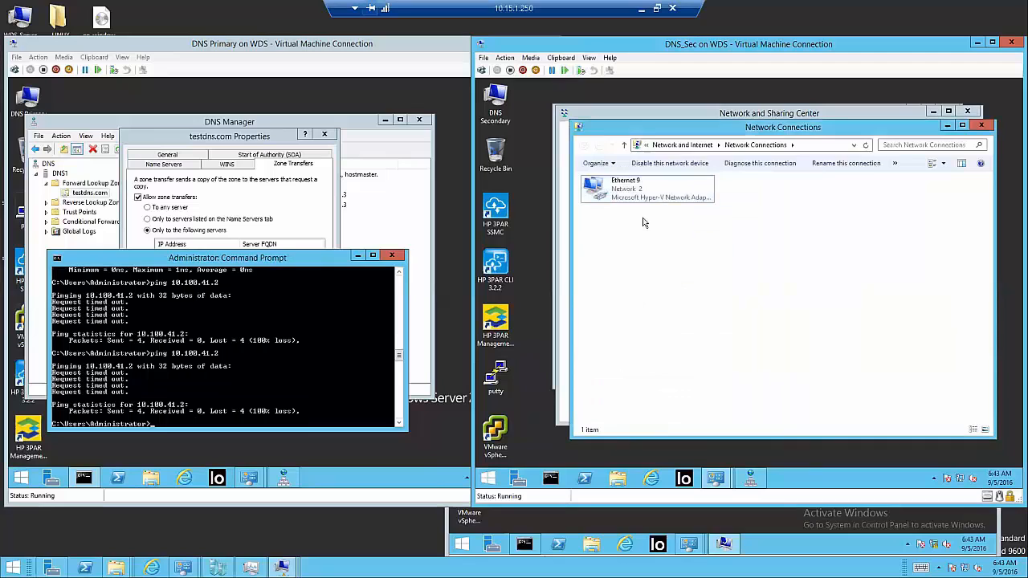
Step: View the network connection details of the Ethernet 9 adapter on the secondary server
{"action": "right_click", "coordinate": [634, 193]}
{"action": "left_click", "coordinate": [673, 341]}
{"action": "double_click", "coordinate": [620, 193]}
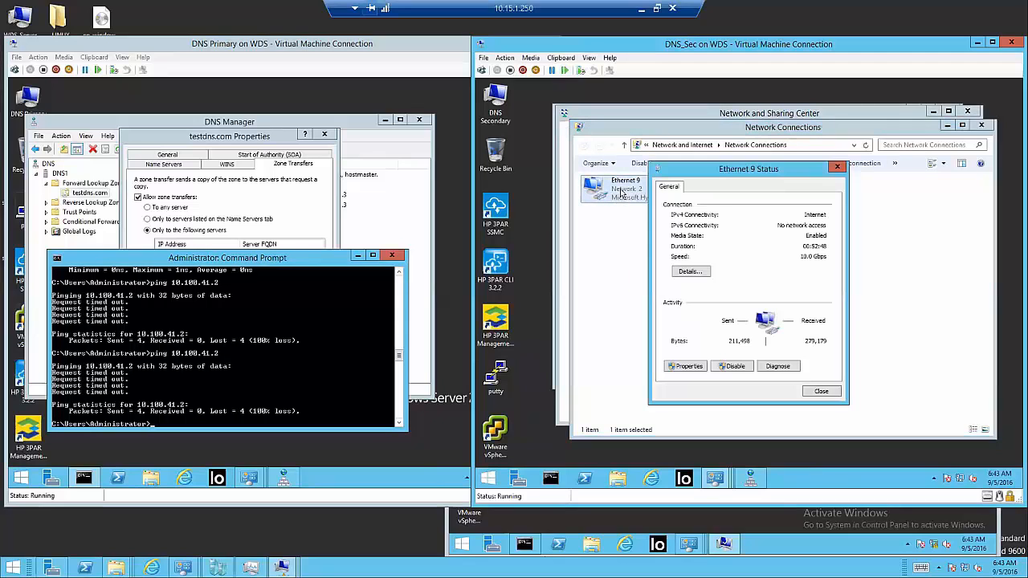
{"action": "left_click", "coordinate": [692, 272]}
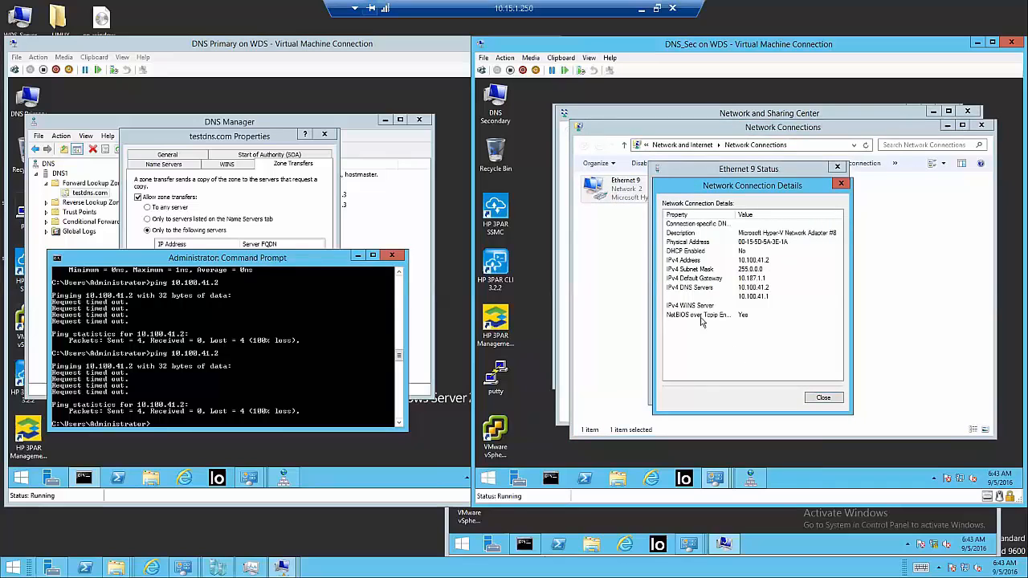
Step: Repeat the ping of 10.100.41.2 from the Command Prompt on DNS1
{"action": "left_click", "coordinate": [261, 423]}
{"action": "key", "text": "Up"}
{"action": "key", "text": "Return"}
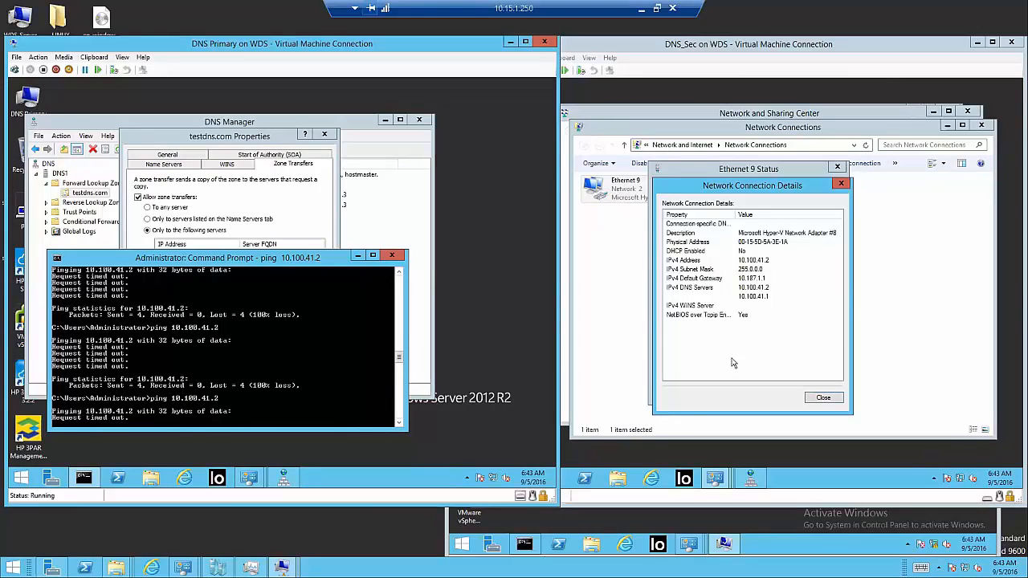
Step: Close the Ethernet 9 details and status, and restart the adapter by disabling and re-enabling it
{"action": "left_click", "coordinate": [824, 399]}
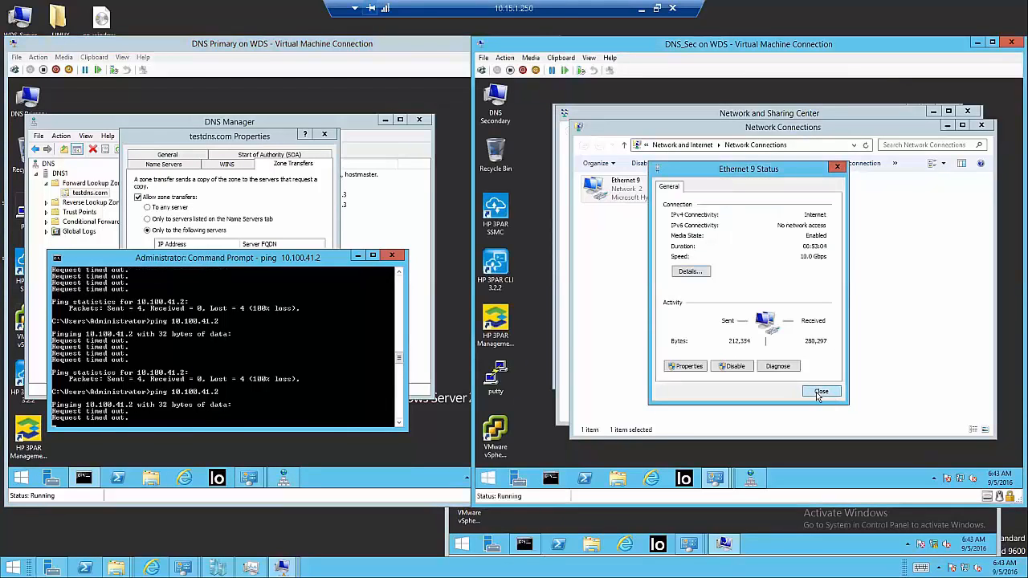
{"action": "left_click", "coordinate": [819, 393]}
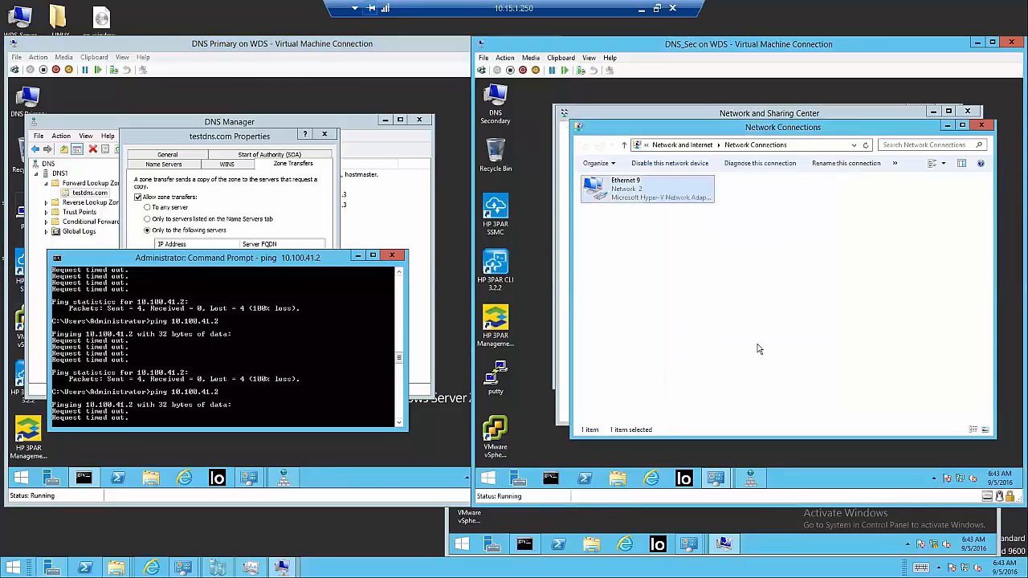
{"action": "right_click", "coordinate": [622, 188]}
{"action": "left_click", "coordinate": [648, 194]}
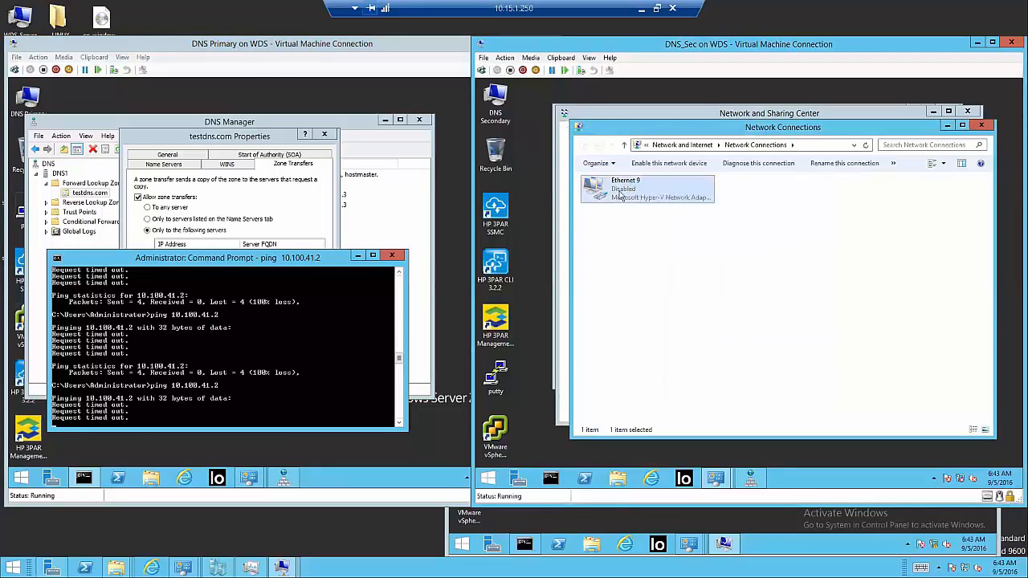
{"action": "right_click", "coordinate": [617, 193]}
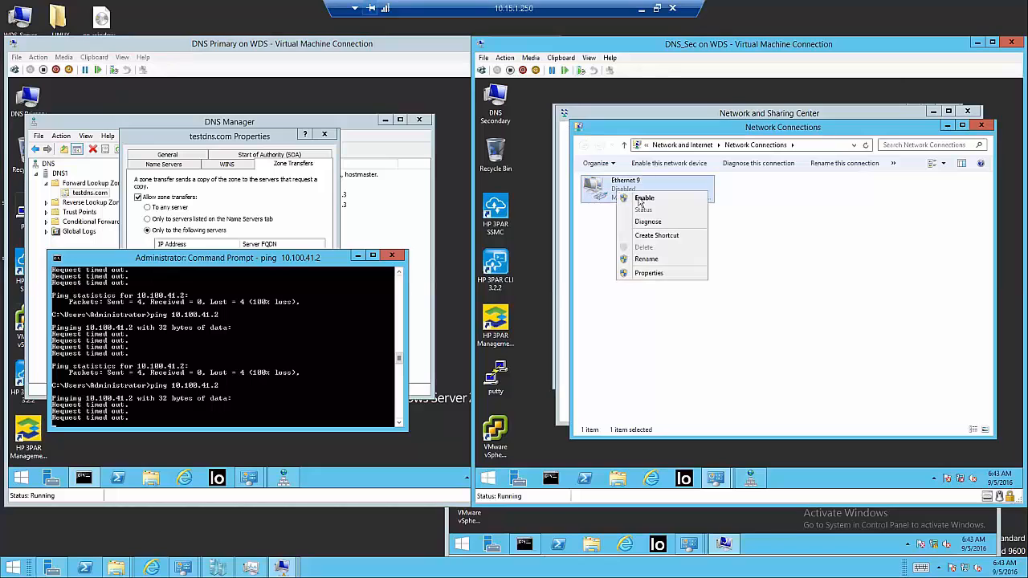
{"action": "left_click", "coordinate": [641, 199]}
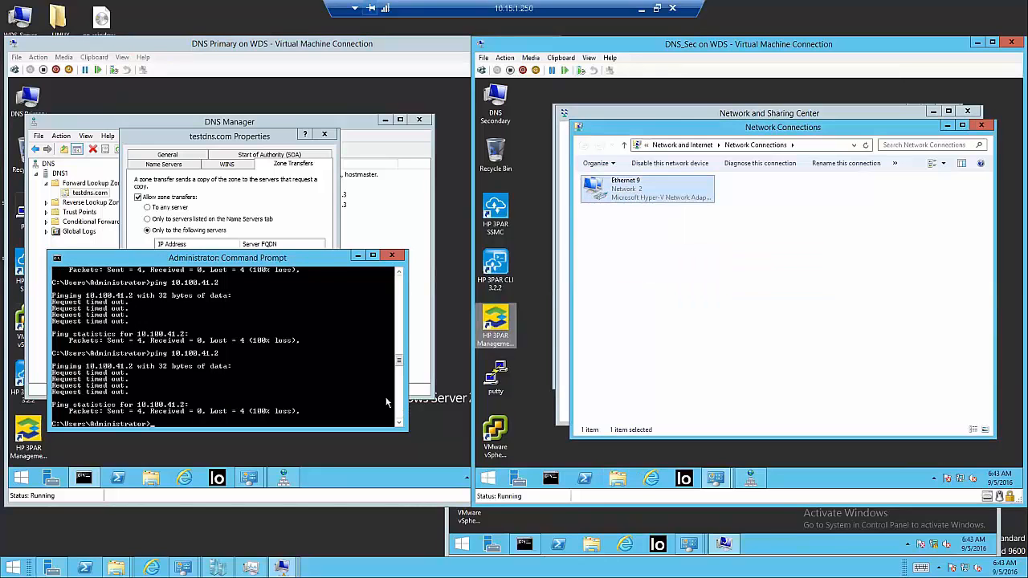
Step: Ping 10.100.41.2 again from the Command Prompt on DNS1 to test the restarted adapter
{"action": "left_click", "coordinate": [349, 409]}
{"action": "key", "text": "Up"}
{"action": "key", "text": "Return"}
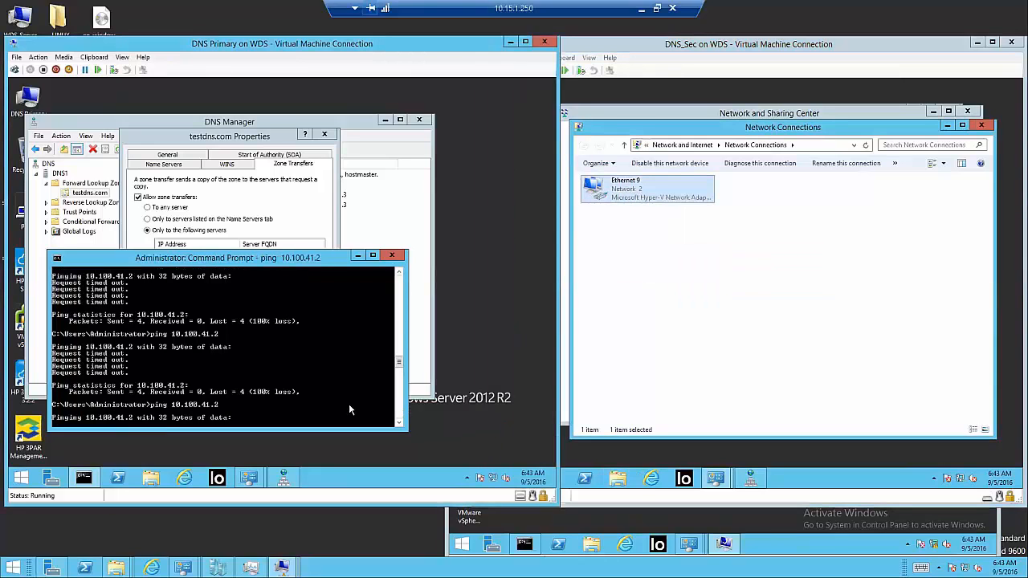
Step: Check the Ethernet 9 adapter on the secondary server and close Network Connections and the Network and Sharing Center
{"action": "right_click", "coordinate": [651, 195]}
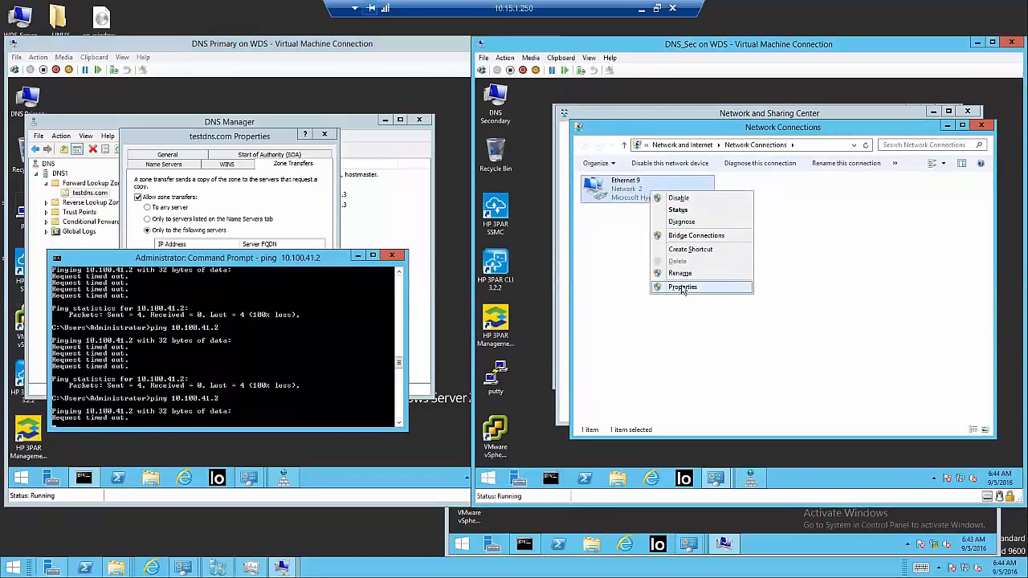
{"action": "left_click", "coordinate": [783, 327]}
{"action": "left_click", "coordinate": [639, 192]}
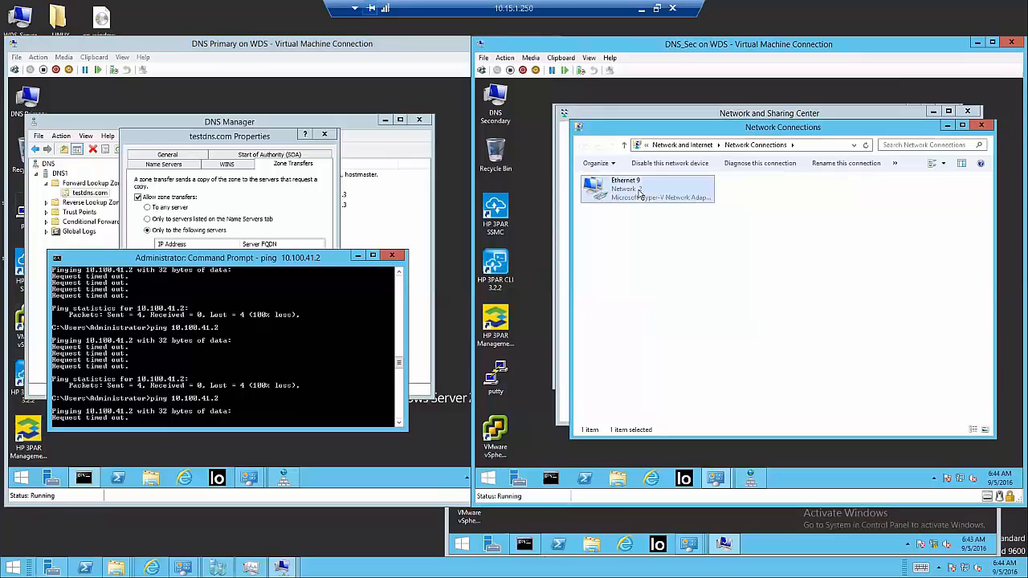
{"action": "double_click", "coordinate": [640, 195]}
{"action": "left_click", "coordinate": [689, 274]}
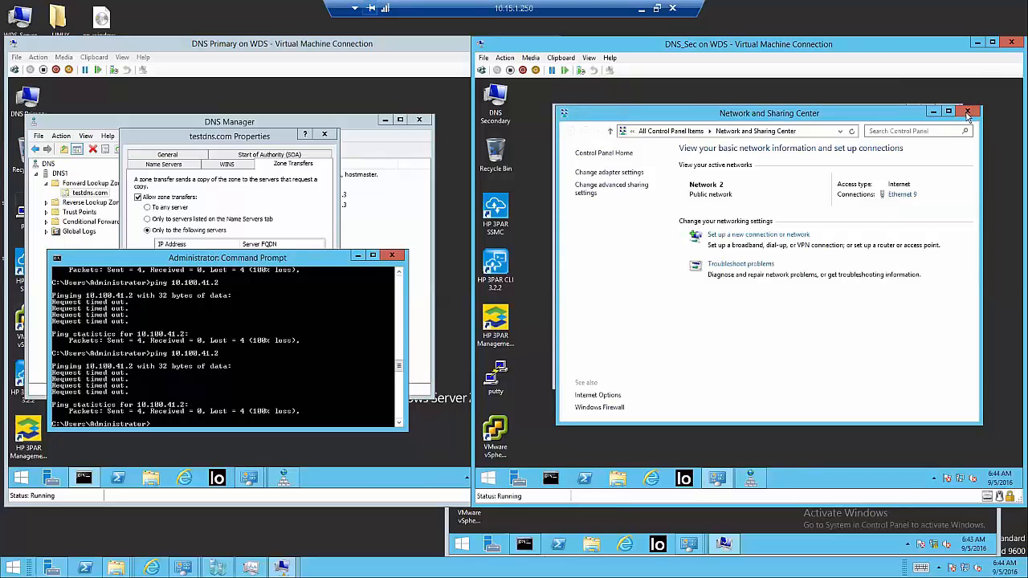
{"action": "left_click", "coordinate": [968, 113]}
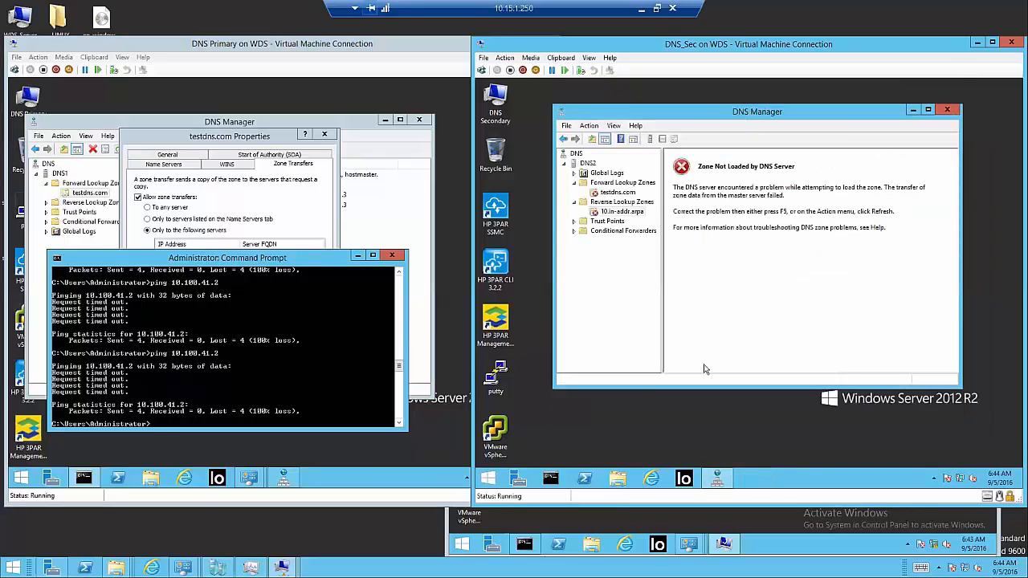
Step: Open a Command Prompt on the secondary server and ping 10.187.1.1, stopping the ping early
{"action": "left_click", "coordinate": [586, 480]}
{"action": "left_click", "coordinate": [932, 88]}
{"action": "left_click", "coordinate": [550, 478]}
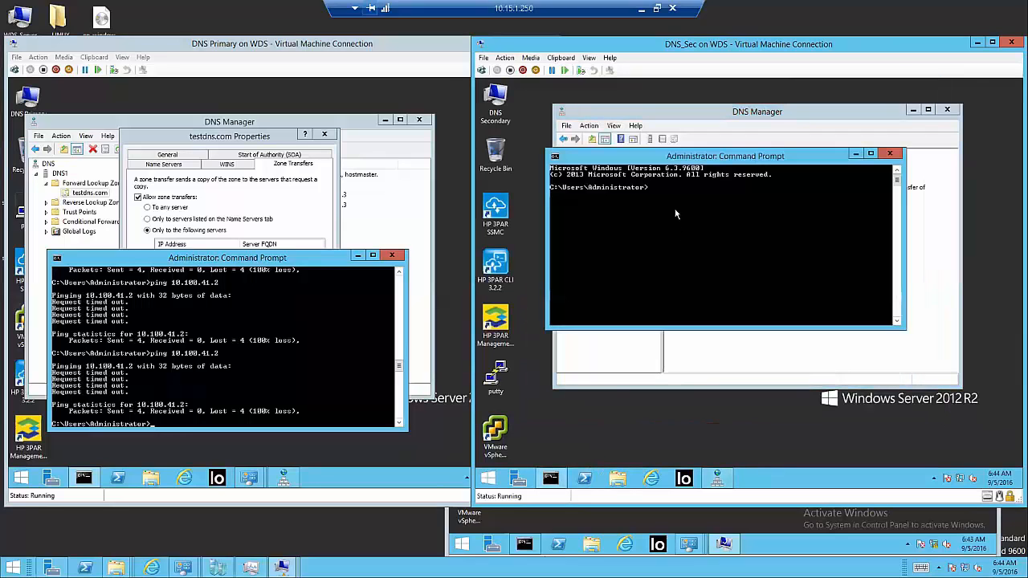
{"action": "type", "text": "ping 10."}
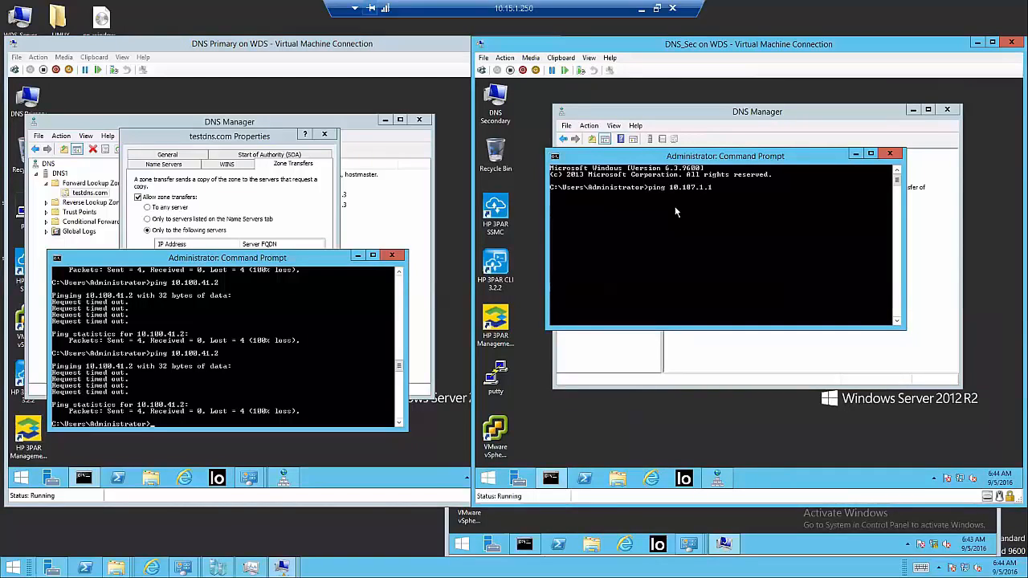
{"action": "type", "text": "187.1.1"}
{"action": "key", "text": "Return"}
{"action": "key", "text": "ctrl+c"}
Step: Ping DNS1 at 10.100.41.1 from the secondary server and stop the ping early
{"action": "key", "text": "Up"}
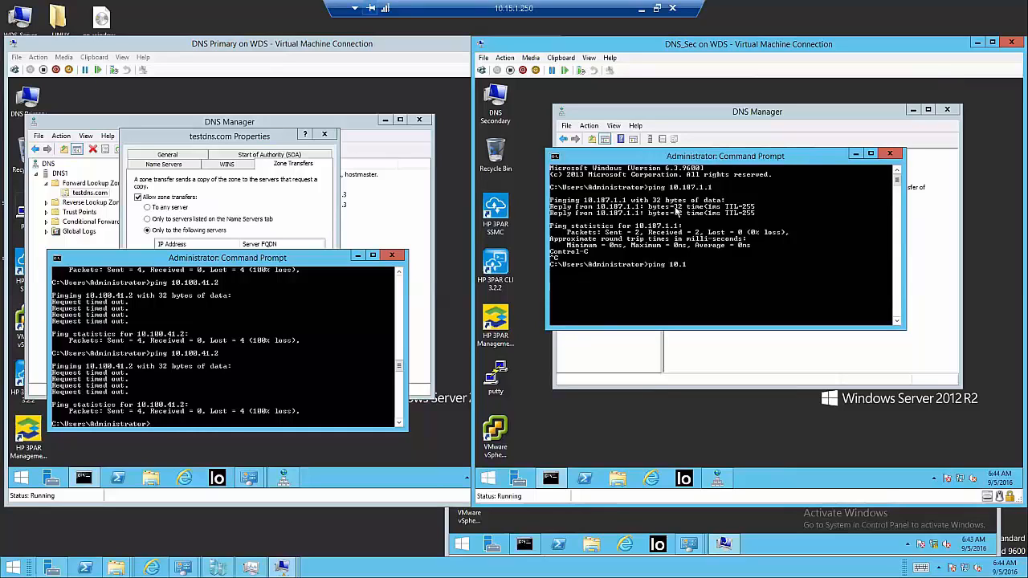
{"action": "key", "text": "Return"}
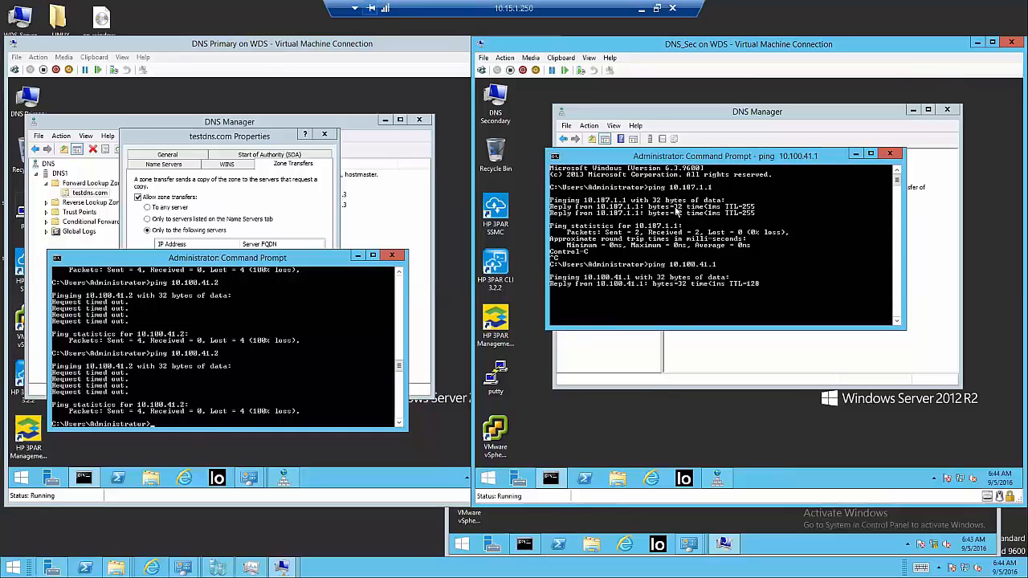
{"action": "key", "text": "ctrl+c"}
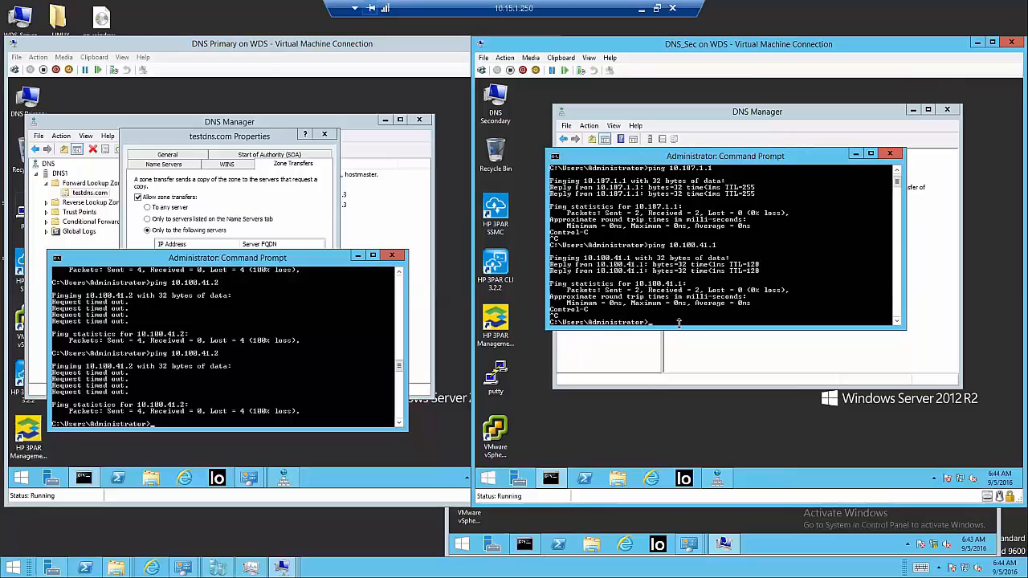
Step: Ping 10.100.41.2 from DNS1 once more and close the Command Prompt there
{"action": "left_click", "coordinate": [312, 422]}
{"action": "key", "text": "Up"}
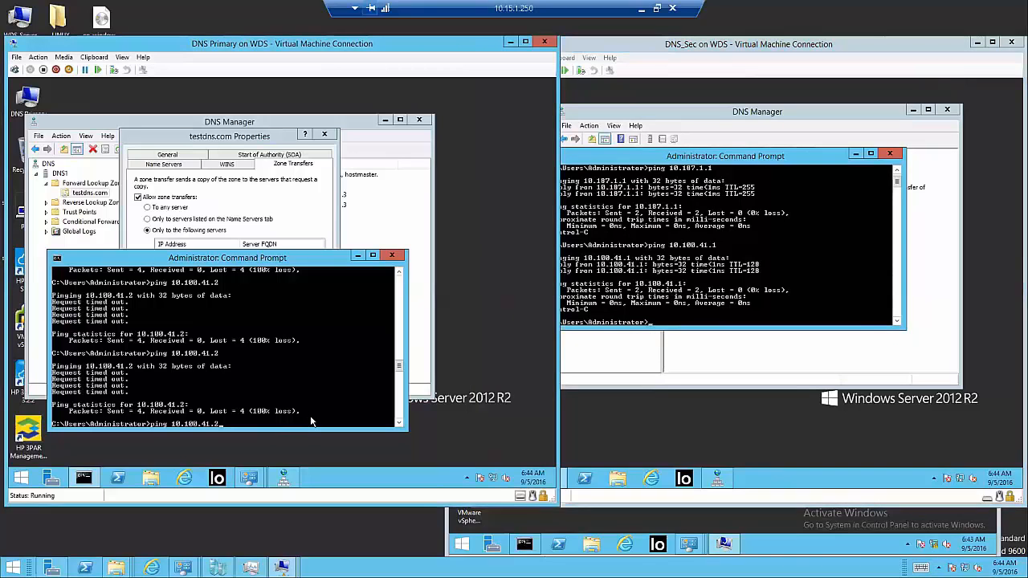
{"action": "key", "text": "Return"}
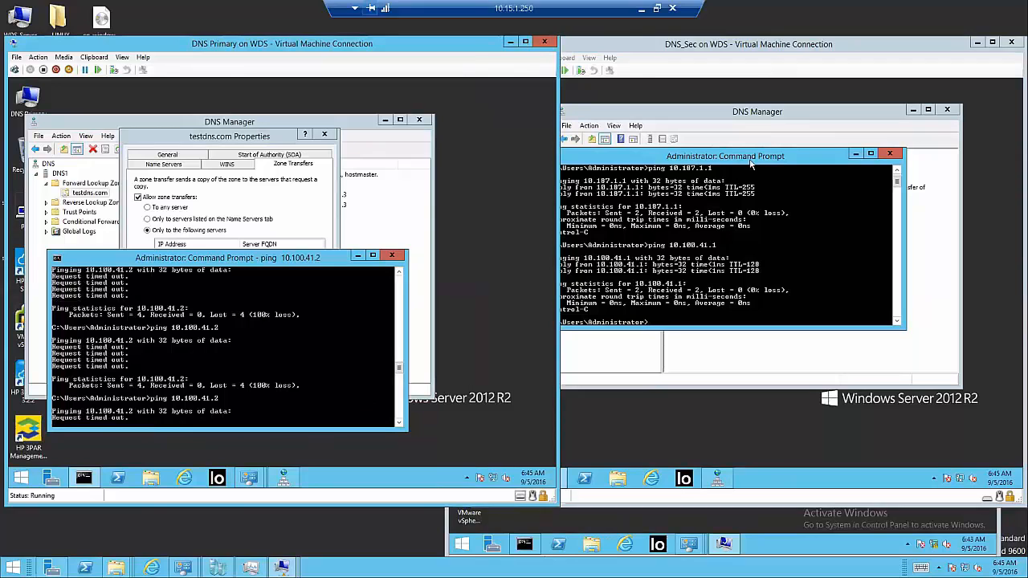
{"action": "left_click", "coordinate": [392, 255]}
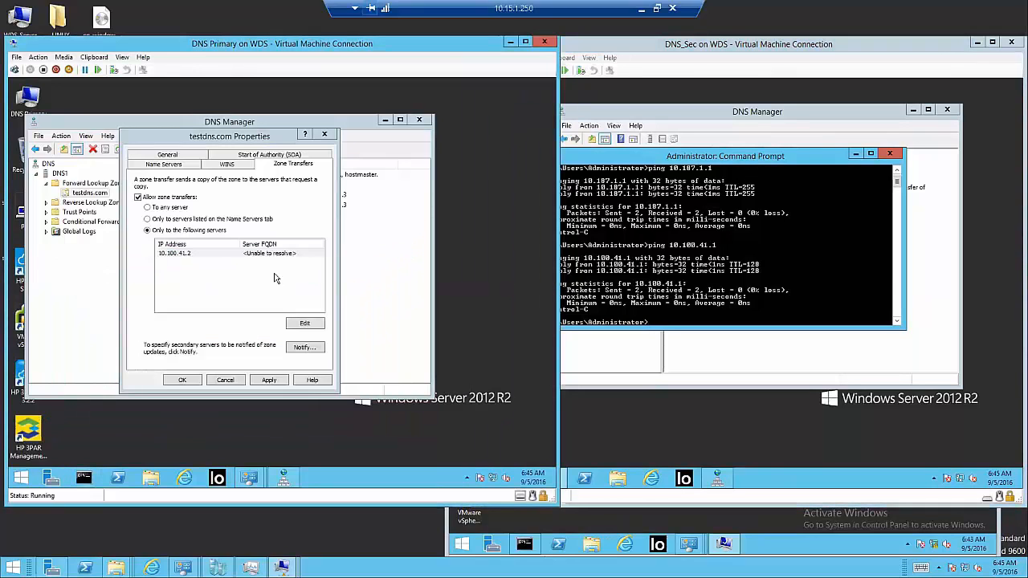
Step: Open the notify settings for testdns.com zone transfers on DNS1 and delete the 10.100.41.2 entry
{"action": "left_click", "coordinate": [201, 254]}
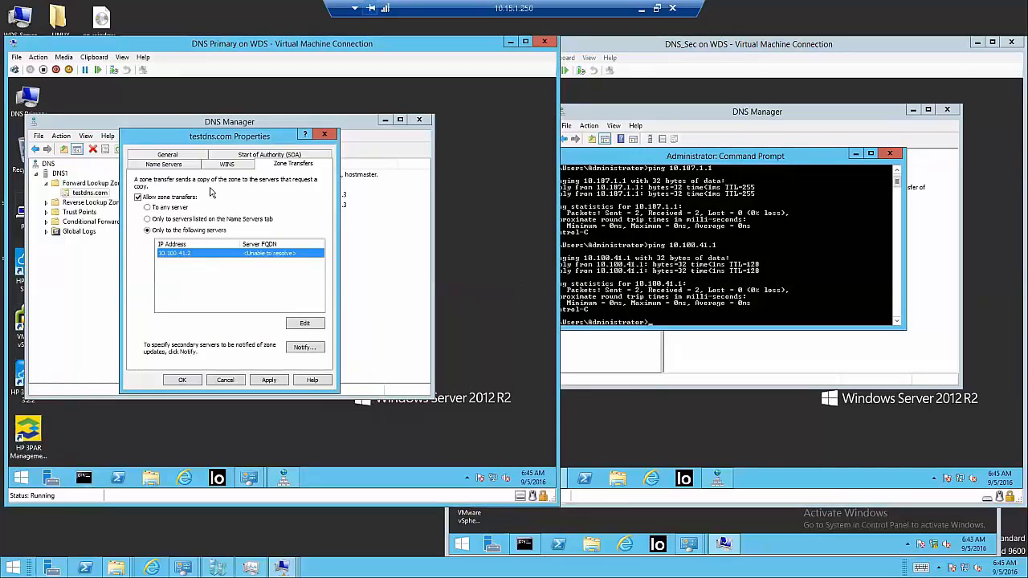
{"action": "left_click", "coordinate": [305, 348]}
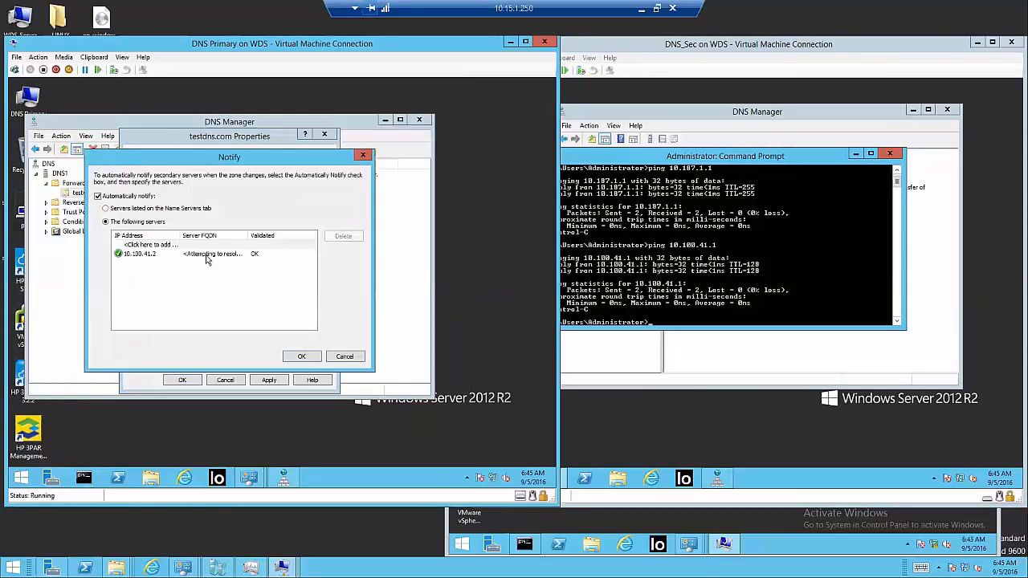
{"action": "left_click", "coordinate": [153, 255]}
{"action": "left_click", "coordinate": [193, 299]}
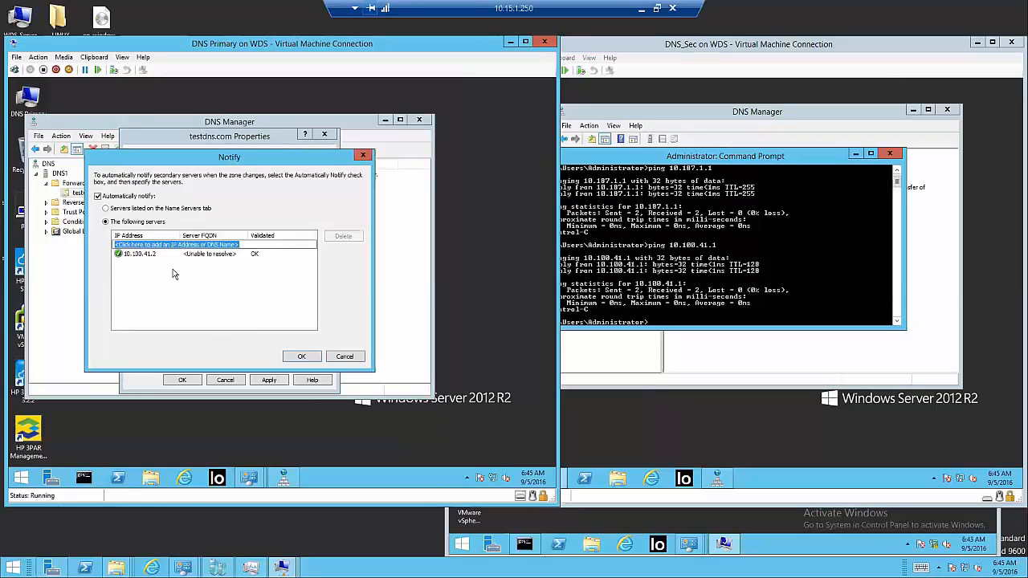
{"action": "left_click", "coordinate": [150, 255]}
{"action": "left_click", "coordinate": [341, 237]}
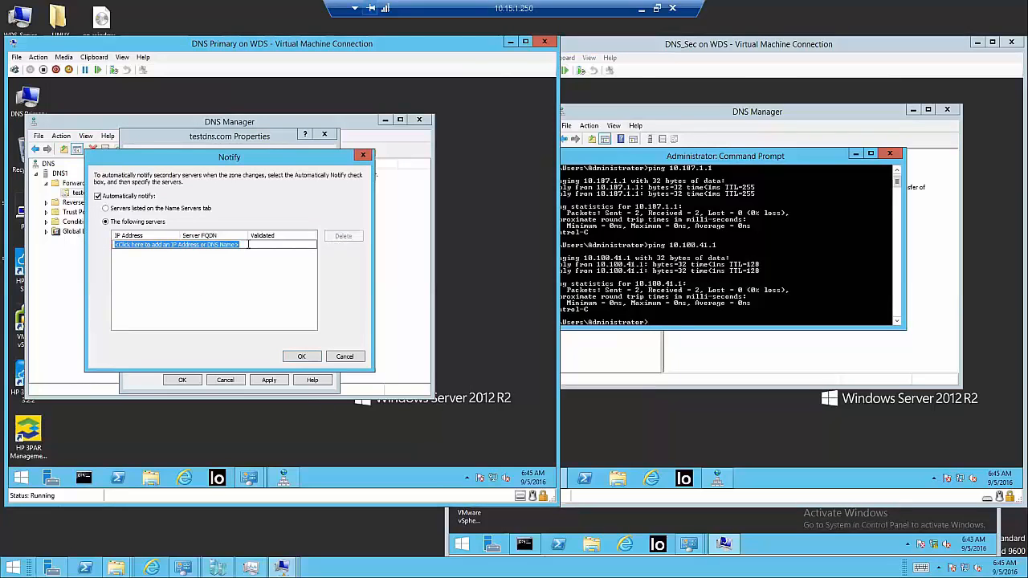
Step: Add 10.100.41.2 to the testdns.com notify list again and save the notify settings and zone properties
{"action": "type", "text": "10.100.41.2"}
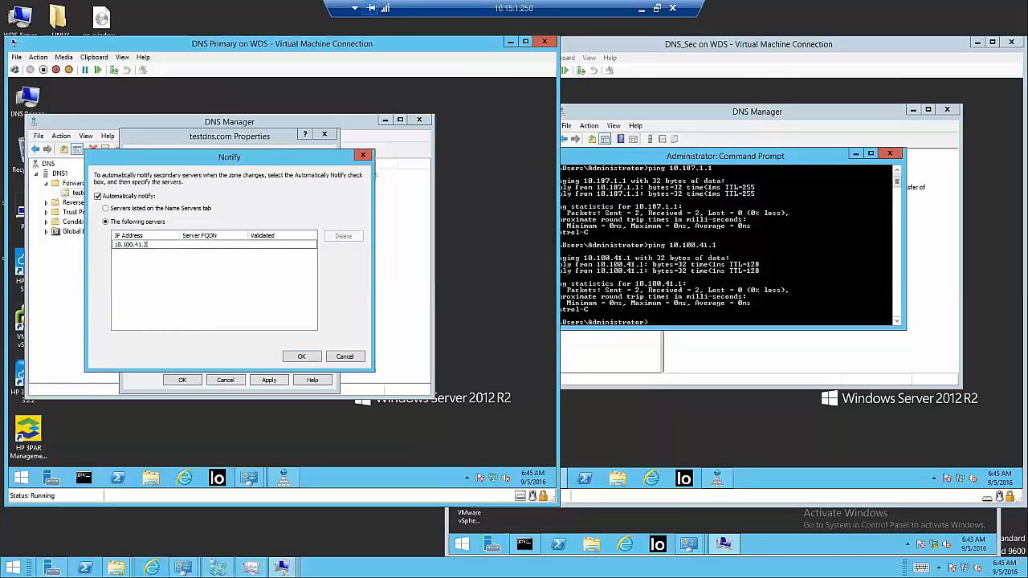
{"action": "left_click", "coordinate": [270, 319]}
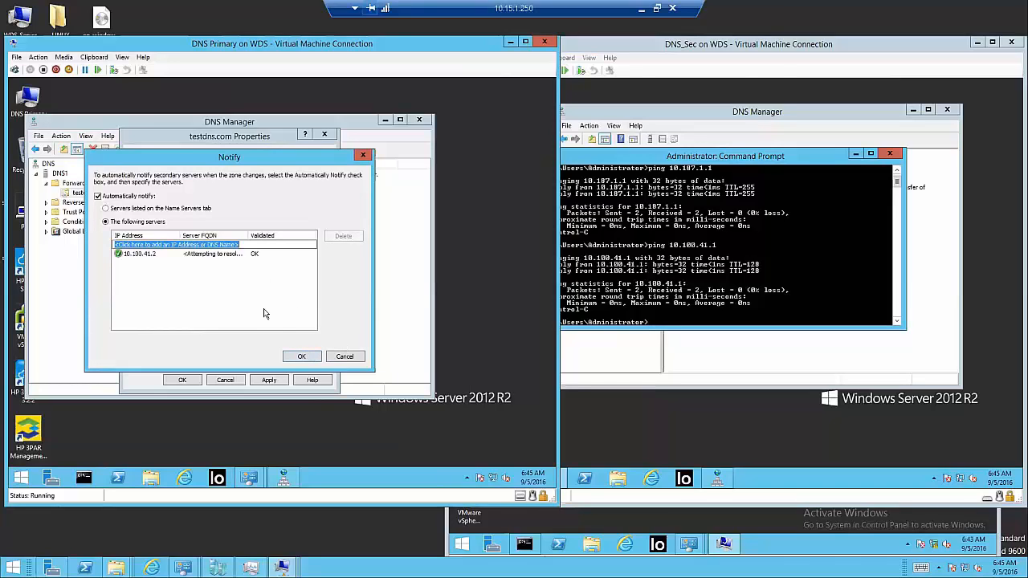
{"action": "left_click", "coordinate": [218, 255]}
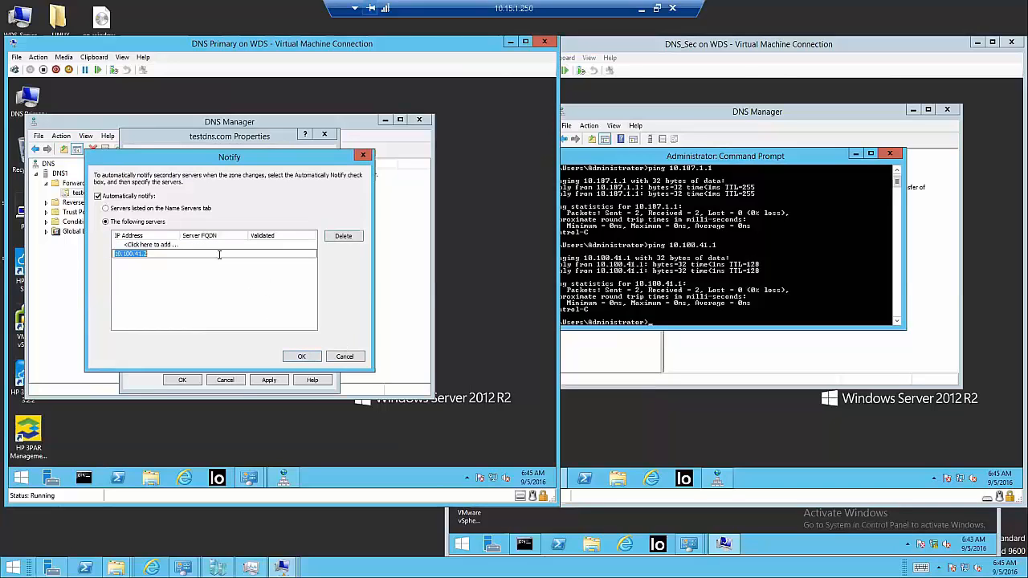
{"action": "left_click", "coordinate": [222, 286]}
{"action": "left_click", "coordinate": [302, 357]}
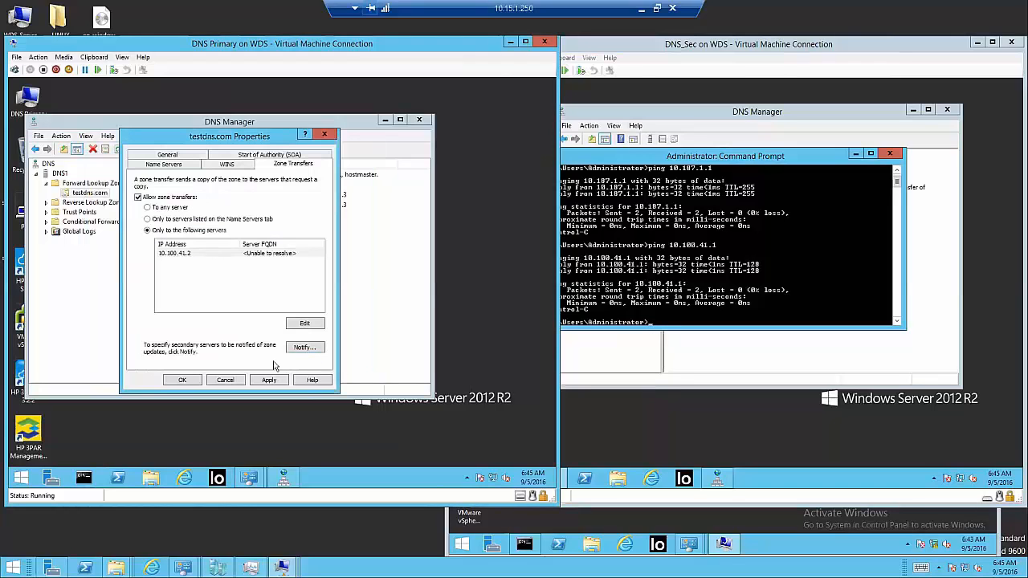
{"action": "left_click", "coordinate": [183, 380]}
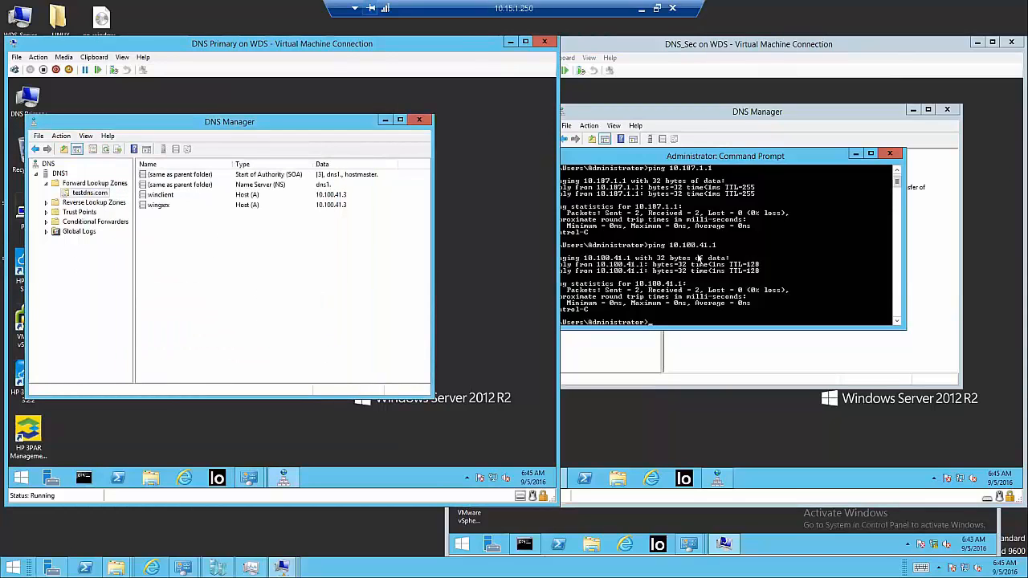
Step: Repeat the ping of 10.100.41.1 from the secondary server, stop it early and close the Command Prompt
{"action": "left_click", "coordinate": [744, 274]}
{"action": "key", "text": "Up"}
{"action": "key", "text": "Return"}
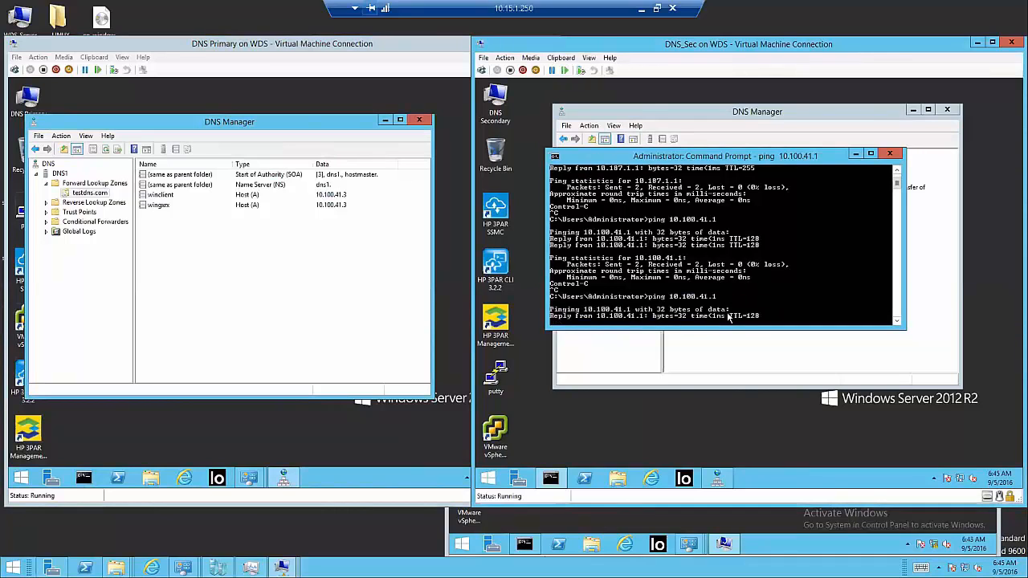
{"action": "key", "text": "ctrl+c"}
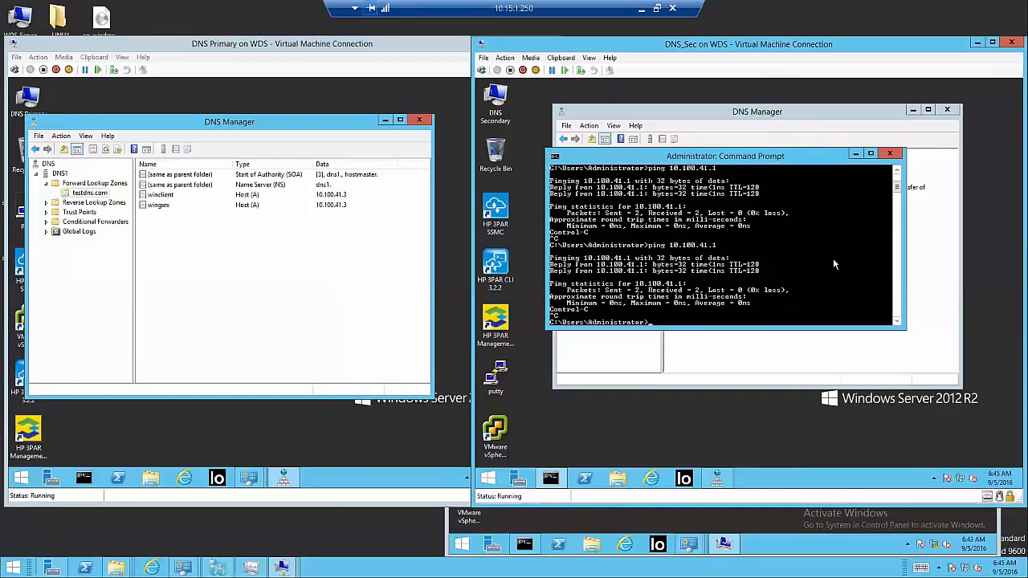
{"action": "left_click", "coordinate": [891, 155]}
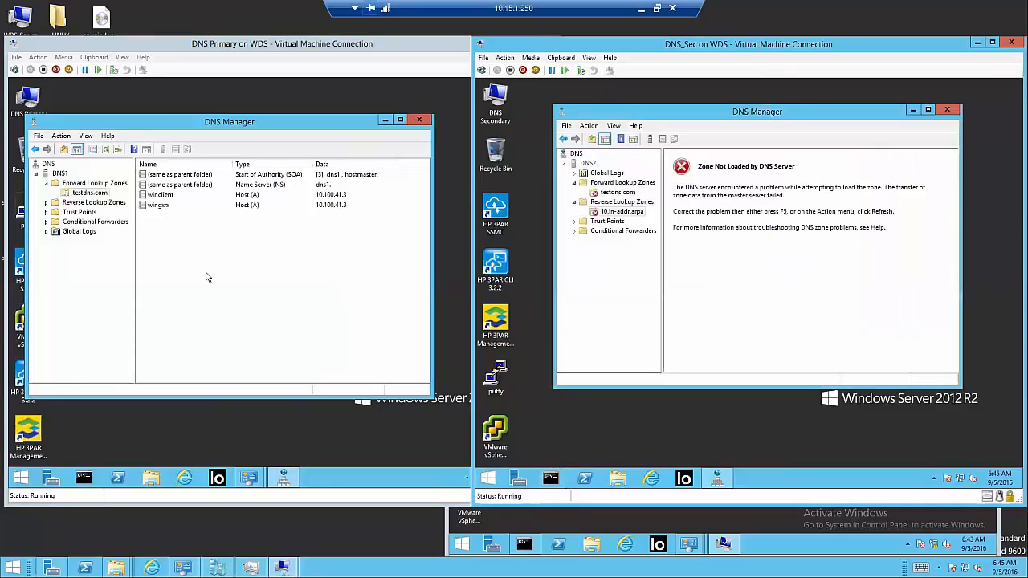
Step: Review the zone transfer settings in the testdns.com properties on DNS1 and close the properties
{"action": "left_click", "coordinate": [175, 264]}
{"action": "left_click", "coordinate": [84, 196]}
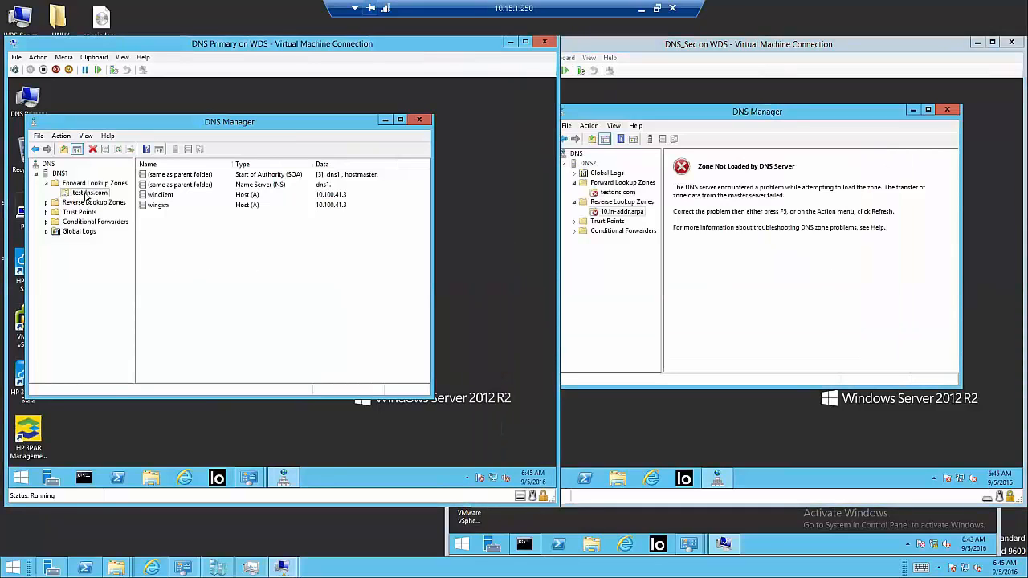
{"action": "right_click", "coordinate": [86, 197]}
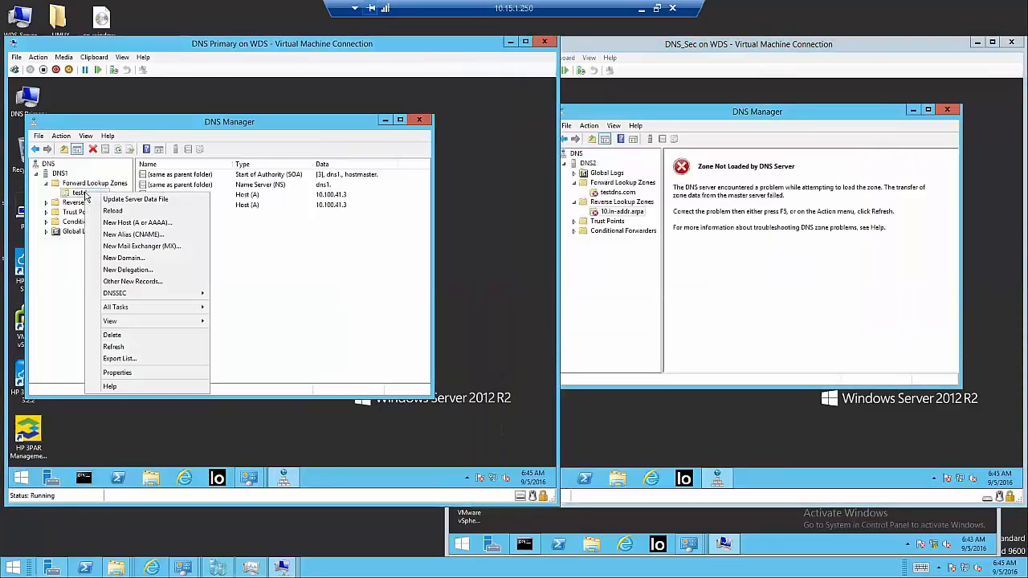
{"action": "left_click", "coordinate": [124, 373]}
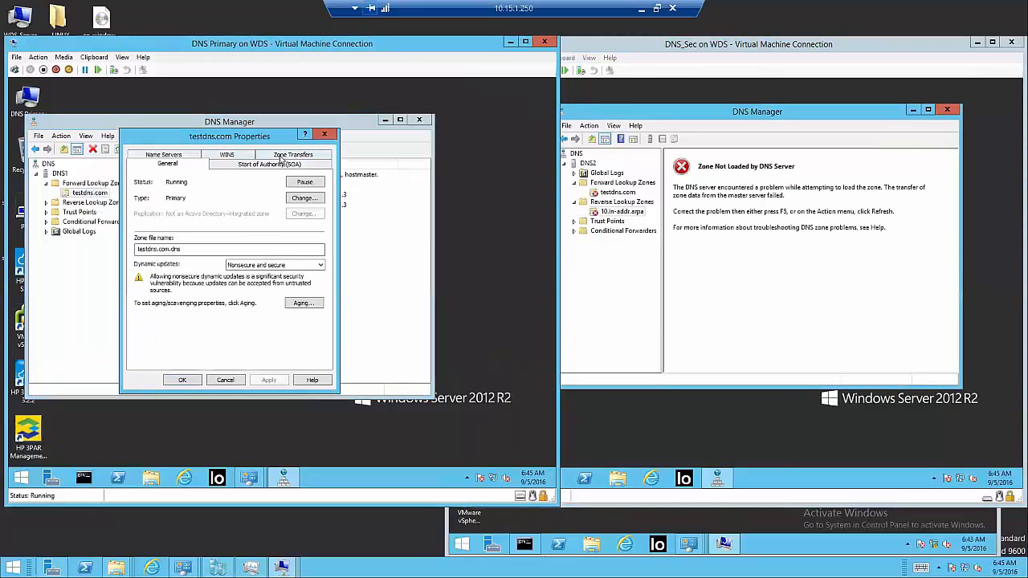
{"action": "left_click", "coordinate": [281, 157]}
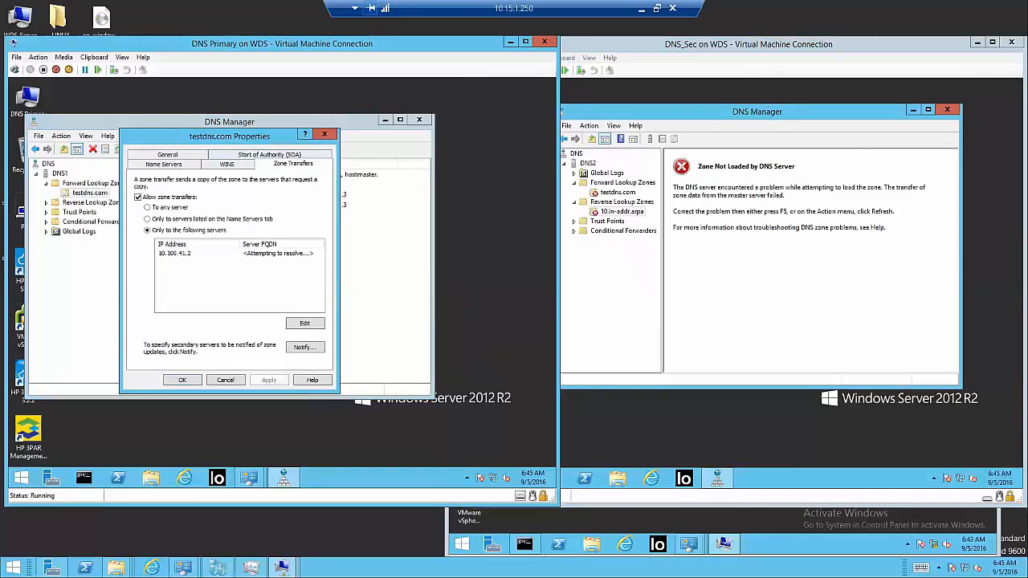
{"action": "left_click_drag", "start_coordinate": [274, 138], "coordinate": [362, 135]}
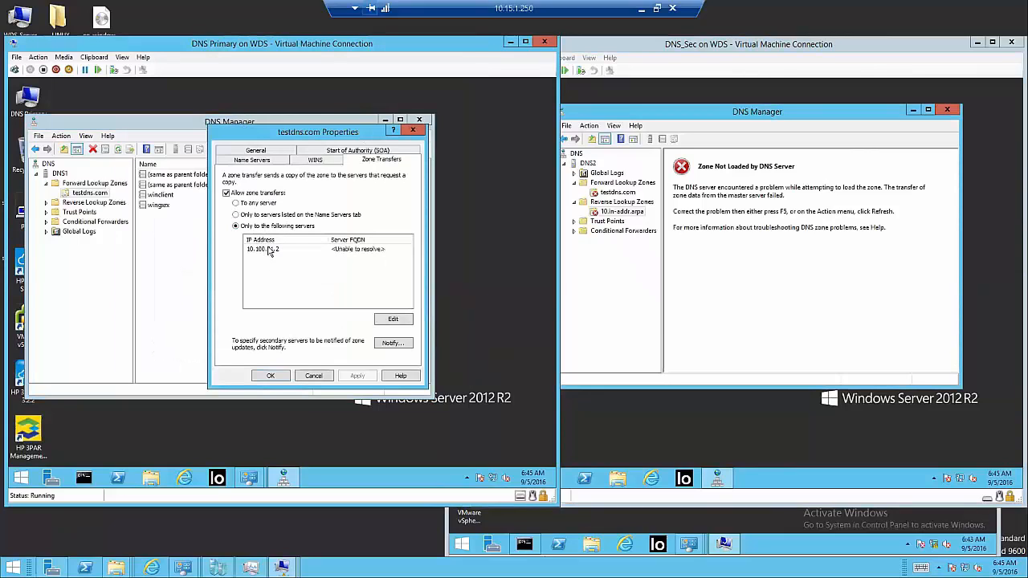
{"action": "left_click", "coordinate": [271, 375]}
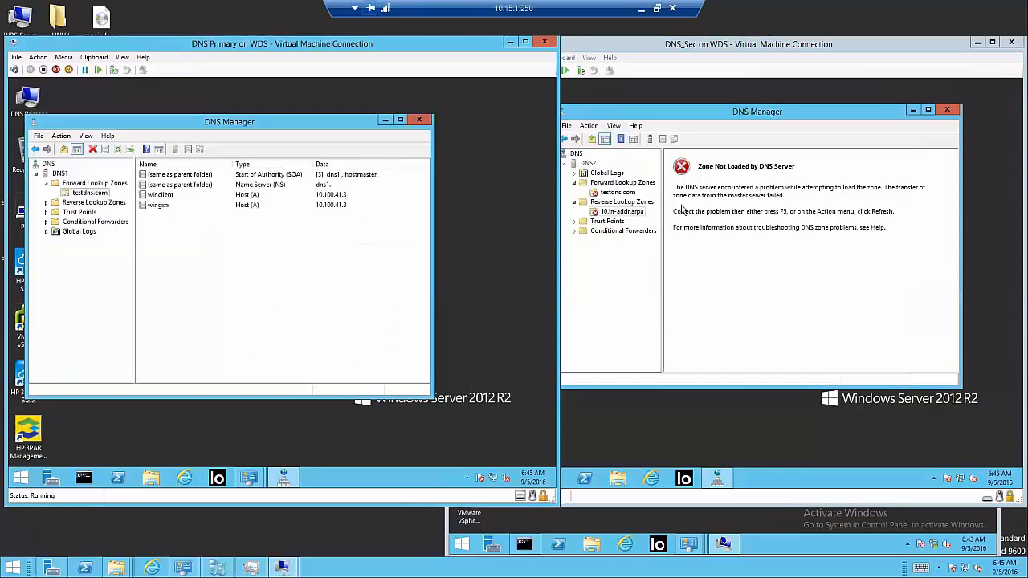
Step: View the forward lookup zones on DNS2, check the records in testdns.com and return to DNS1
{"action": "left_click", "coordinate": [617, 198]}
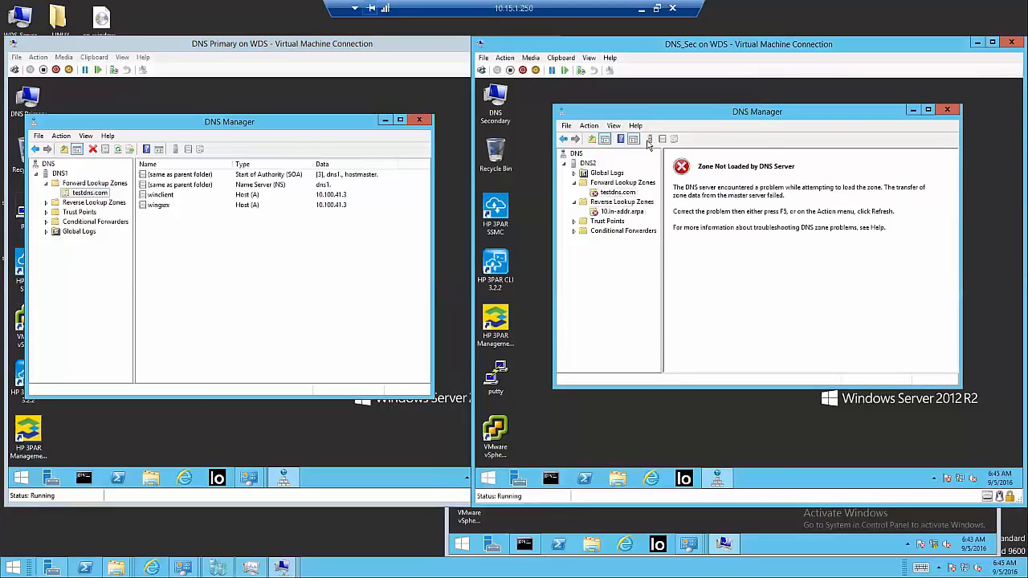
{"action": "left_click", "coordinate": [615, 184]}
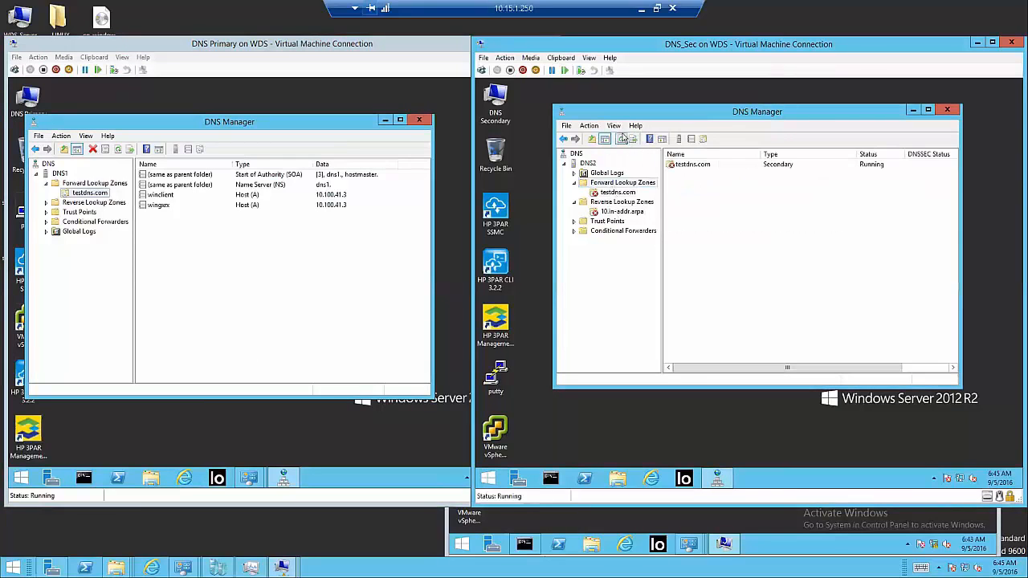
{"action": "left_click", "coordinate": [615, 193]}
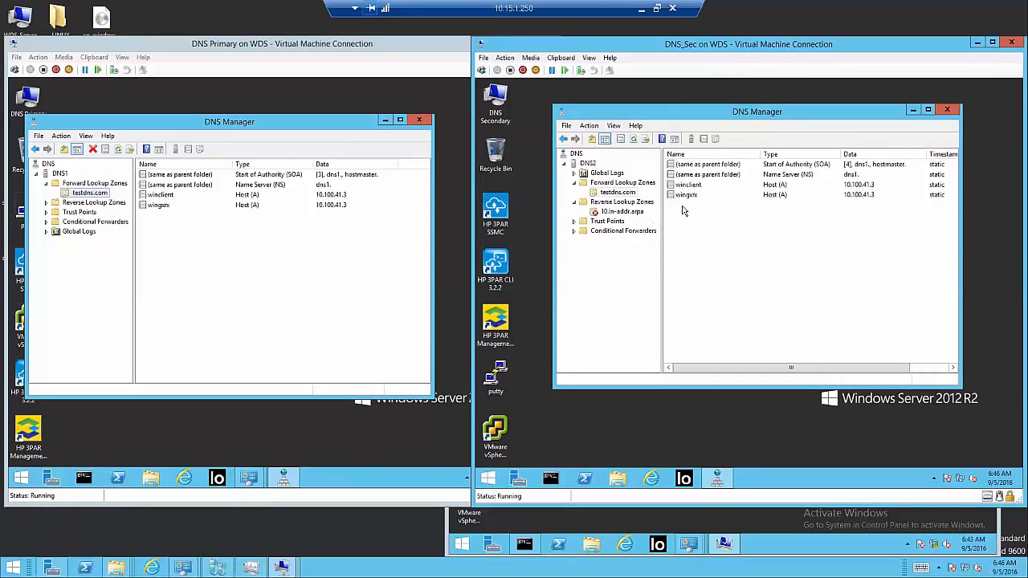
{"action": "left_click", "coordinate": [304, 268]}
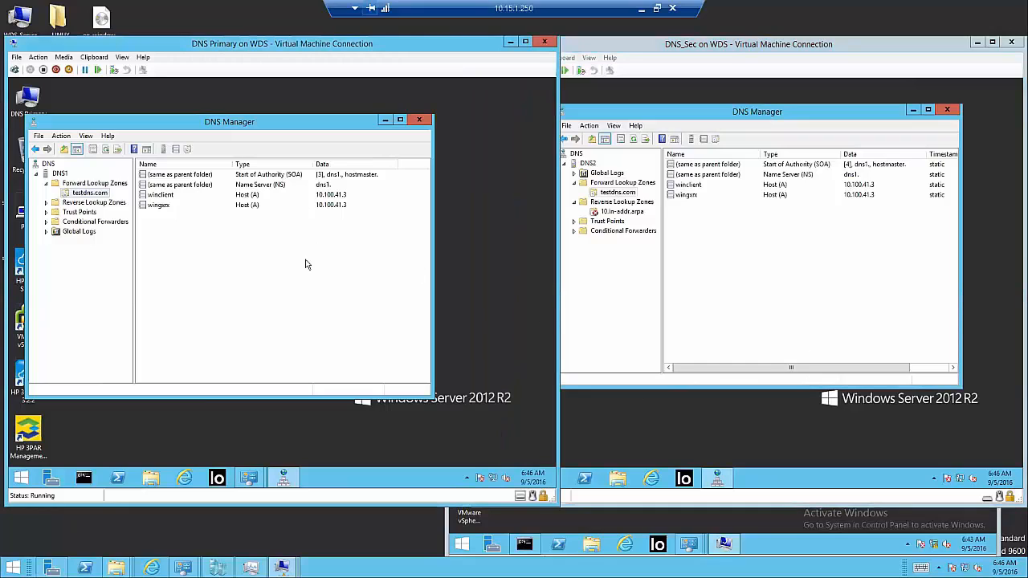
Step: Expand the reverse lookup zones on DNS1 and inspect the 10.100.41.3 pointer record in 10.in-addr.arpa
{"action": "double_click", "coordinate": [53, 202]}
{"action": "left_click", "coordinate": [87, 213]}
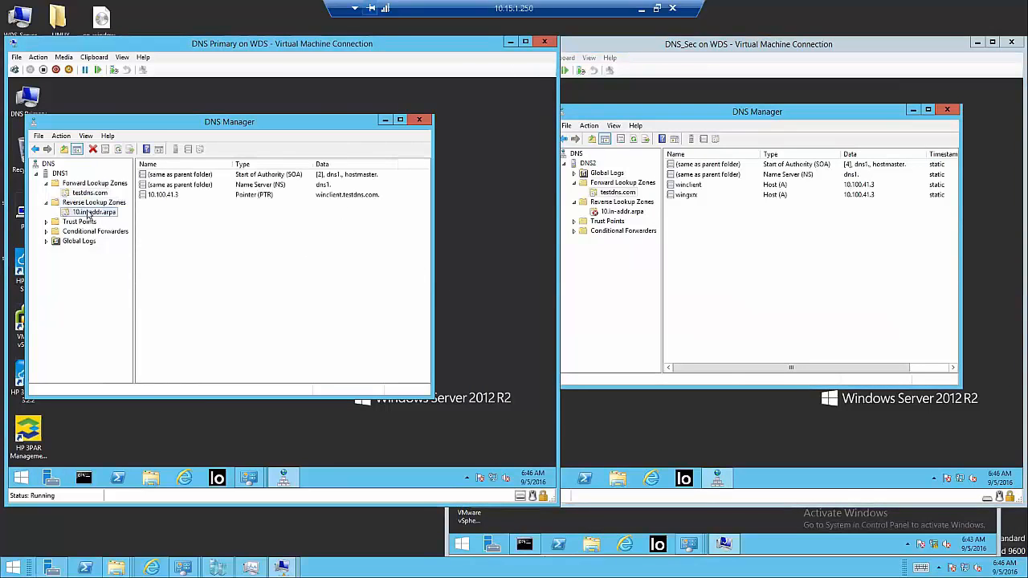
{"action": "double_click", "coordinate": [163, 195]}
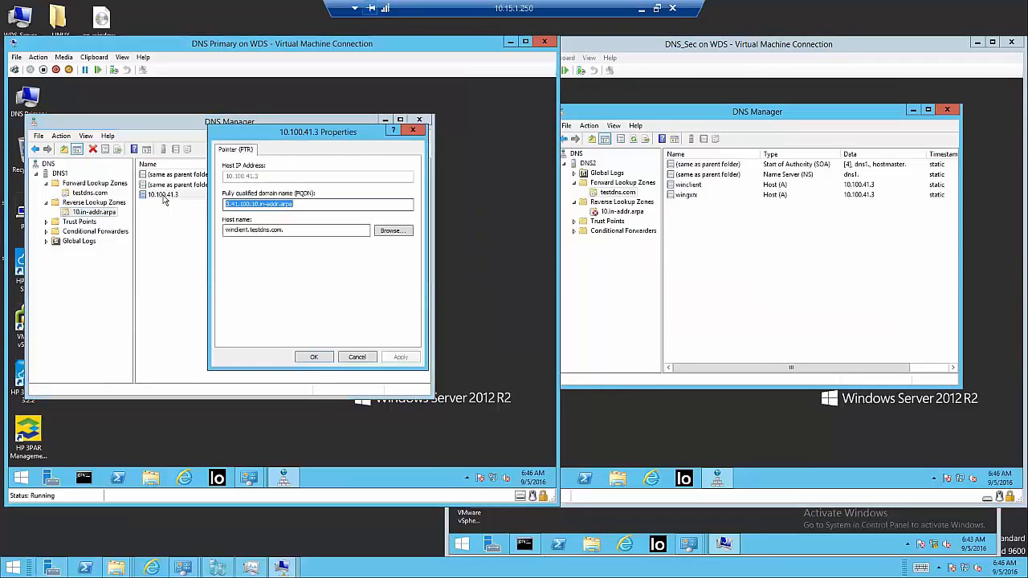
{"action": "left_click", "coordinate": [412, 132]}
Step: Inspect the wingxrx host record's properties in testdns.com on DNS1 and close them without changes
{"action": "left_click", "coordinate": [90, 193]}
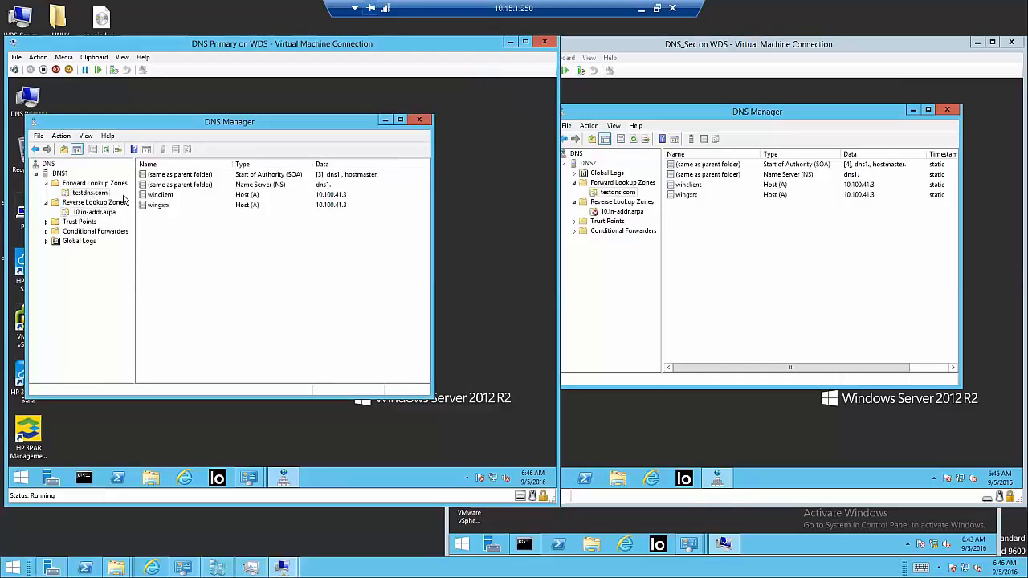
{"action": "double_click", "coordinate": [164, 207]}
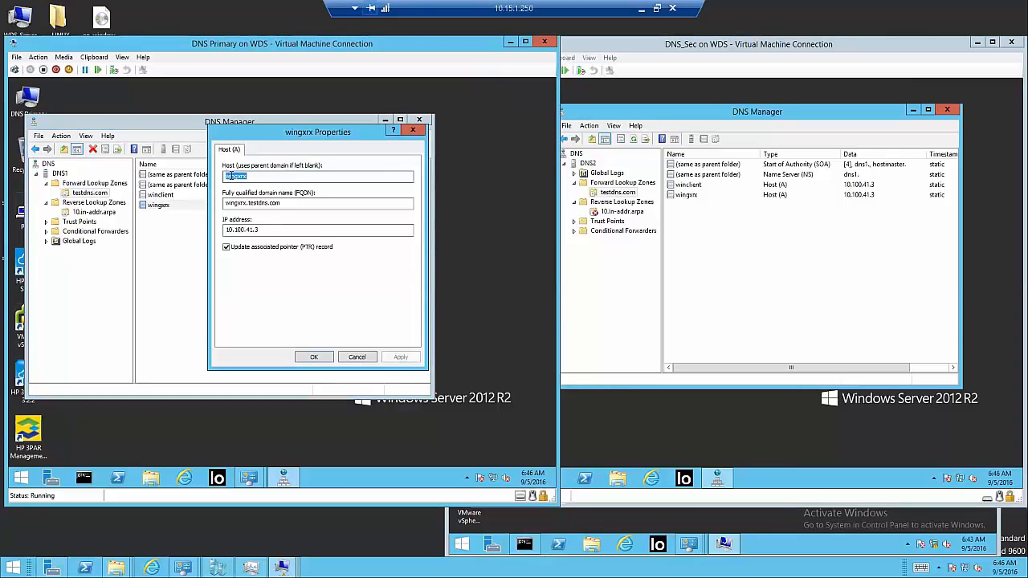
{"action": "left_click", "coordinate": [257, 175]}
{"action": "left_click", "coordinate": [357, 357]}
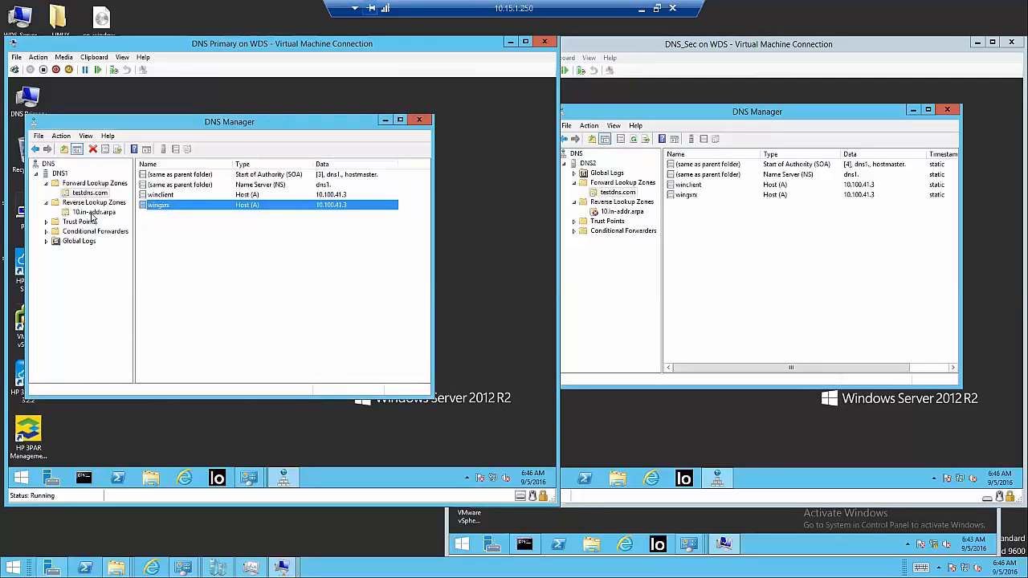
Step: Recheck the 10.100.41.3 pointer record on DNS1 and view the 10.in-addr.arpa zone on DNS2
{"action": "left_click", "coordinate": [93, 213]}
{"action": "double_click", "coordinate": [165, 195]}
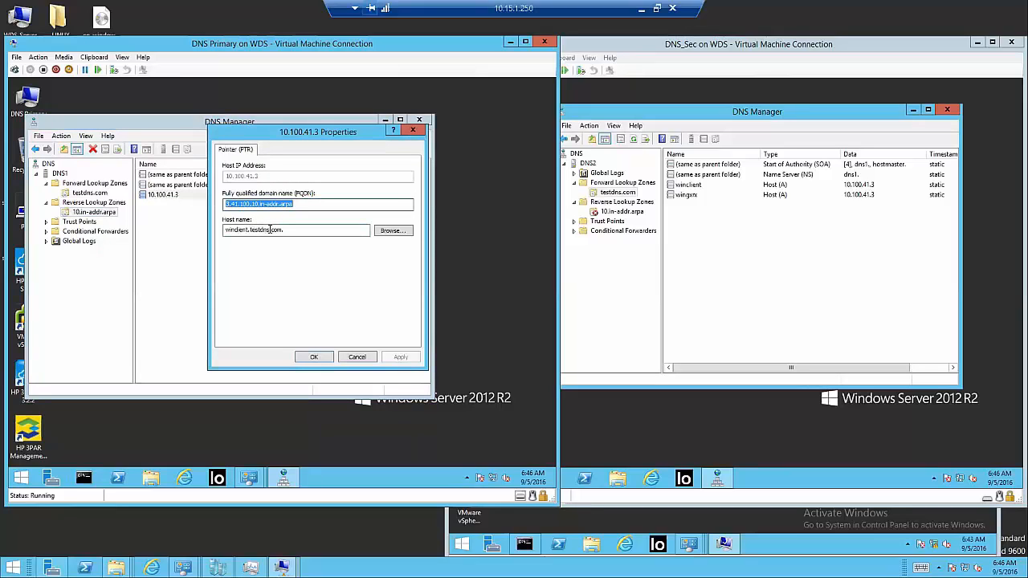
{"action": "left_click", "coordinate": [358, 357]}
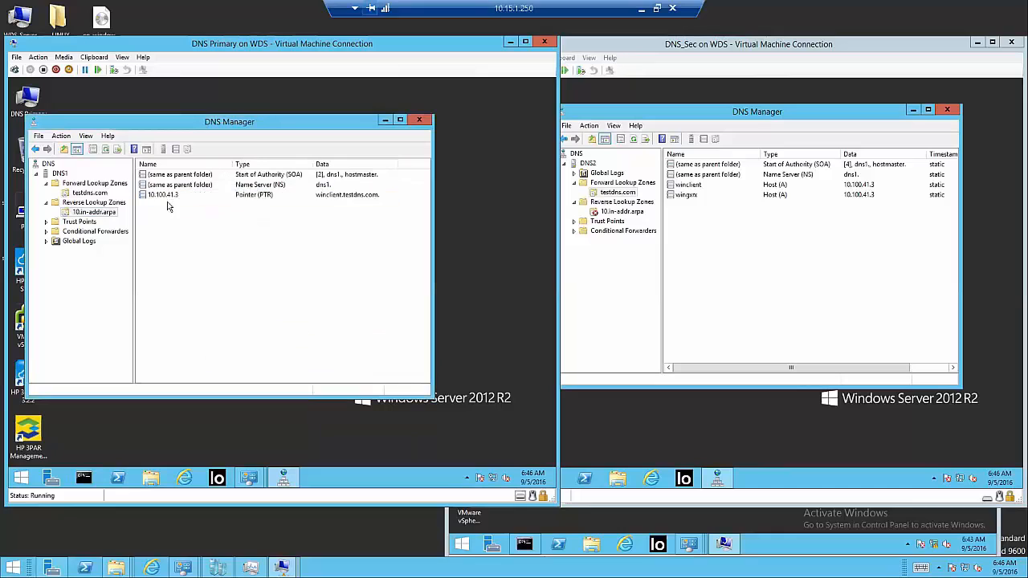
{"action": "left_click", "coordinate": [610, 212]}
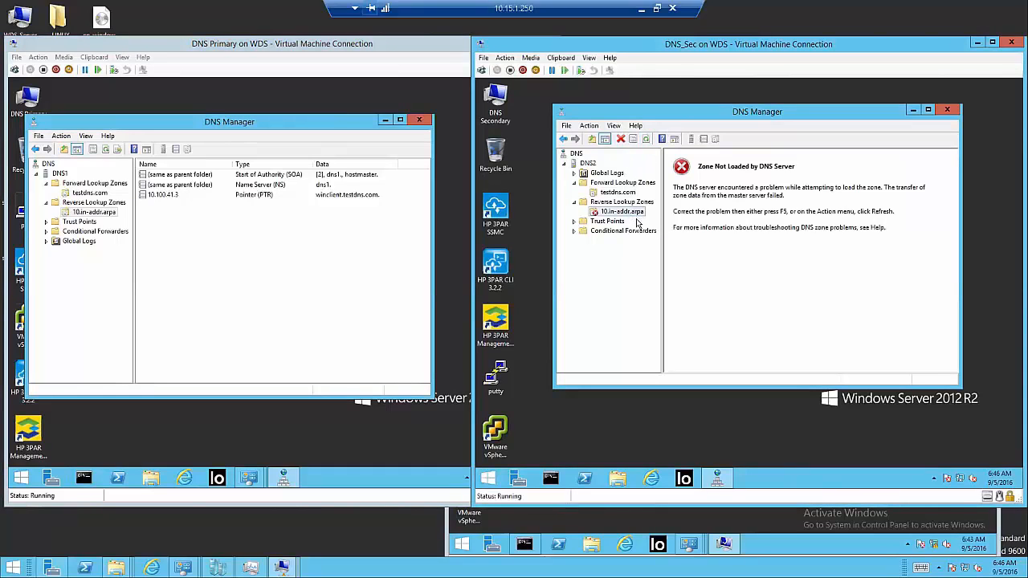
Step: Set the 10.in-addr.arpa zone's SOA refresh interval to 5 minutes and retry interval to 3 minutes on DNS1, and save the properties
{"action": "right_click", "coordinate": [95, 215]}
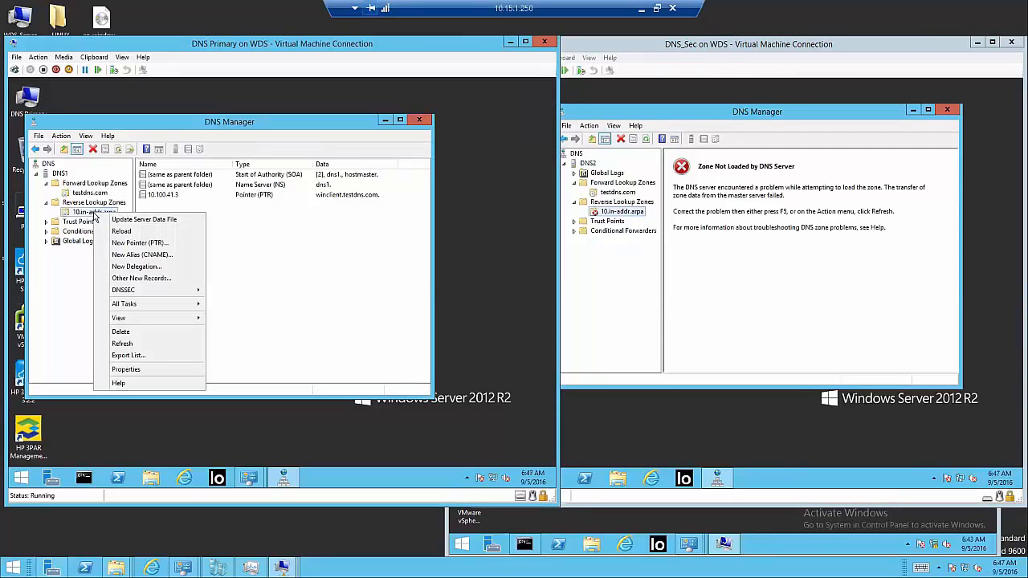
{"action": "left_click", "coordinate": [126, 369]}
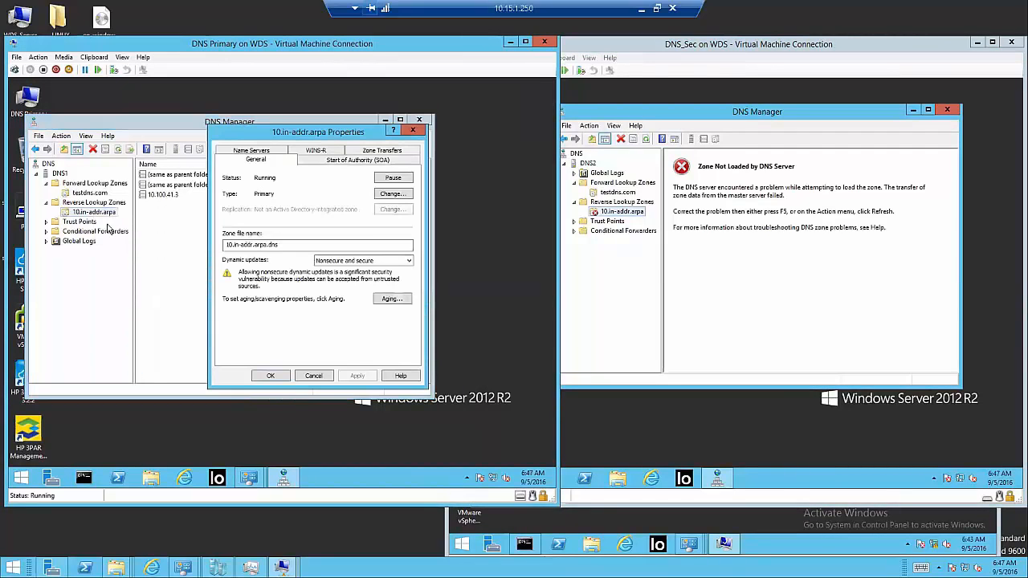
{"action": "left_click", "coordinate": [367, 152]}
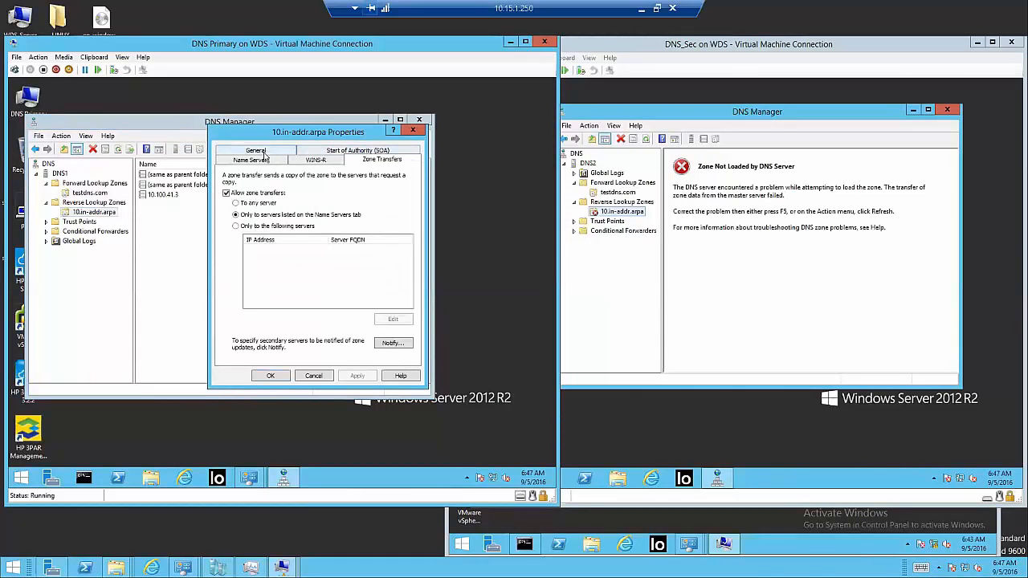
{"action": "left_click", "coordinate": [262, 161]}
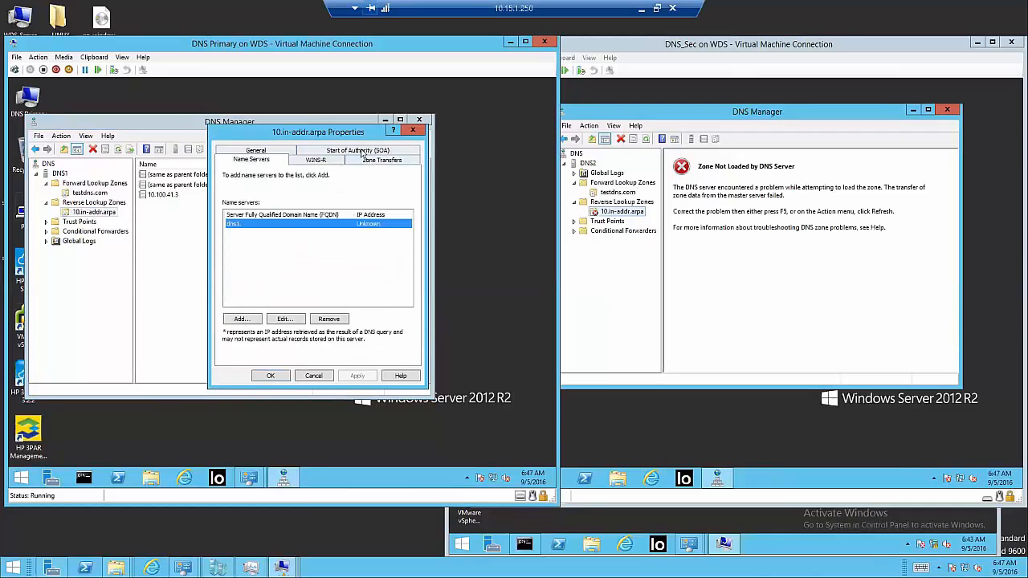
{"action": "left_click", "coordinate": [361, 152]}
{"action": "double_click", "coordinate": [308, 258]}
{"action": "type", "text": "5"}
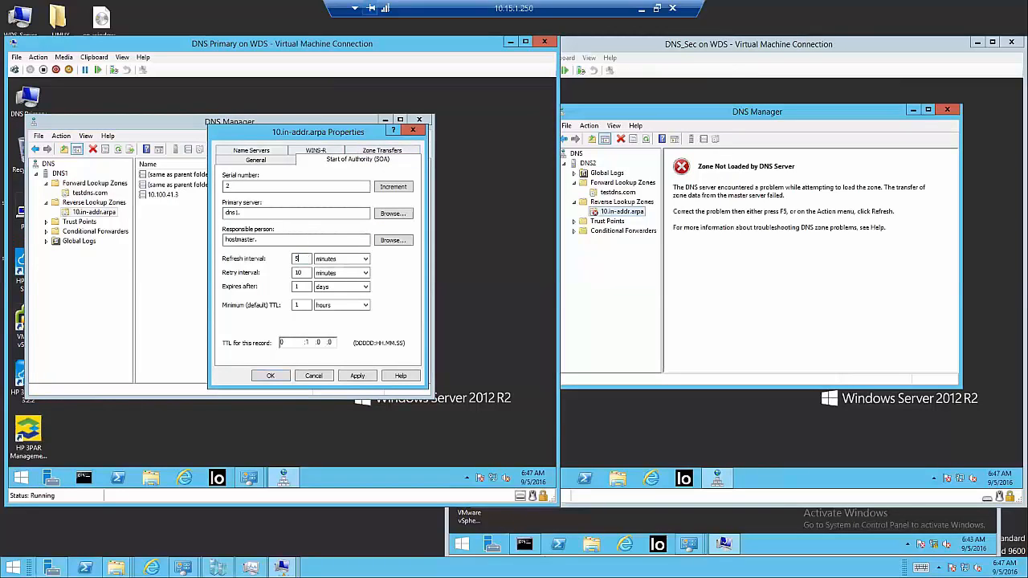
{"action": "double_click", "coordinate": [301, 272]}
{"action": "type", "text": "3"}
{"action": "left_click", "coordinate": [353, 259]}
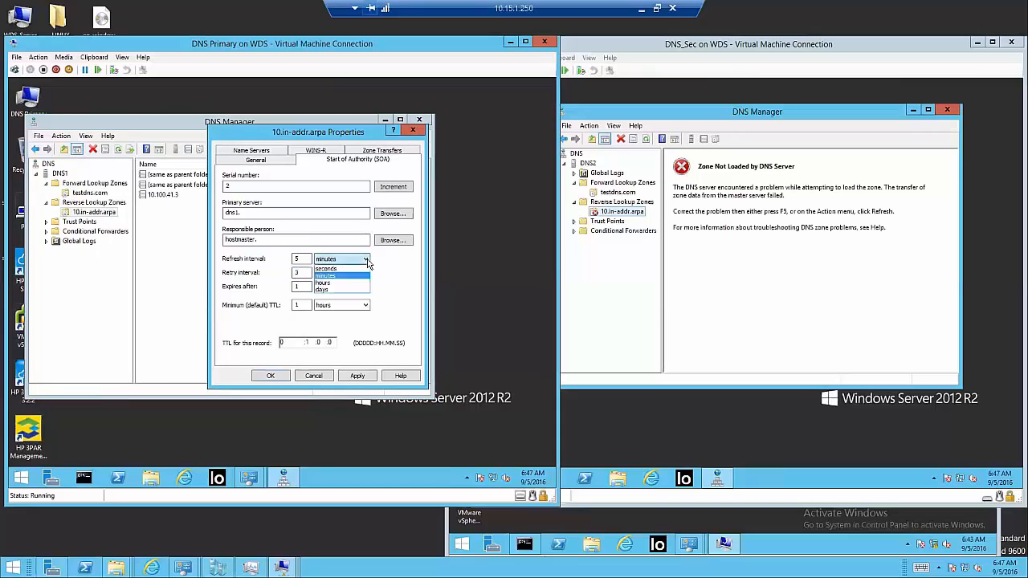
{"action": "left_click", "coordinate": [396, 281]}
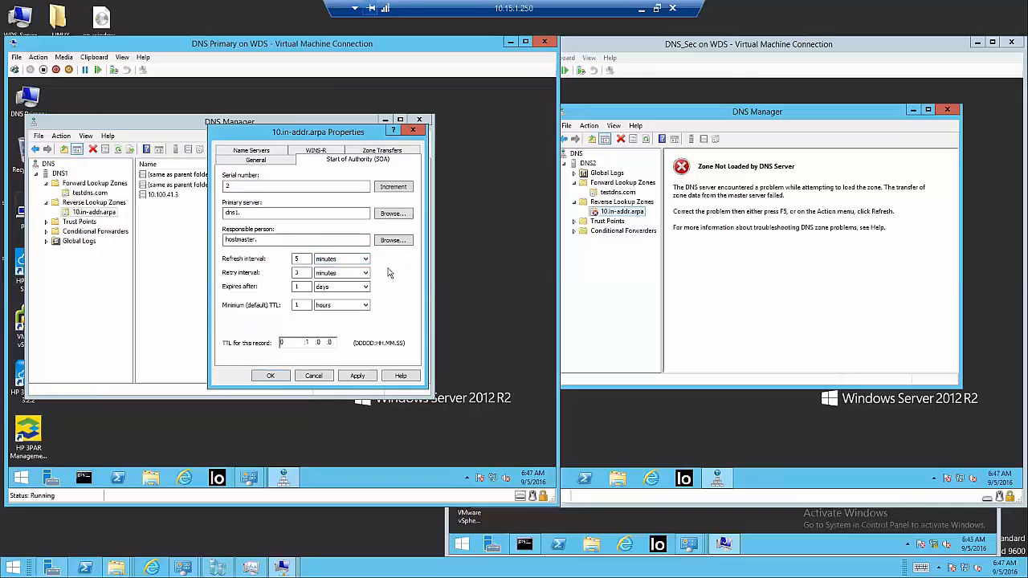
{"action": "left_click", "coordinate": [357, 376]}
{"action": "left_click", "coordinate": [276, 378]}
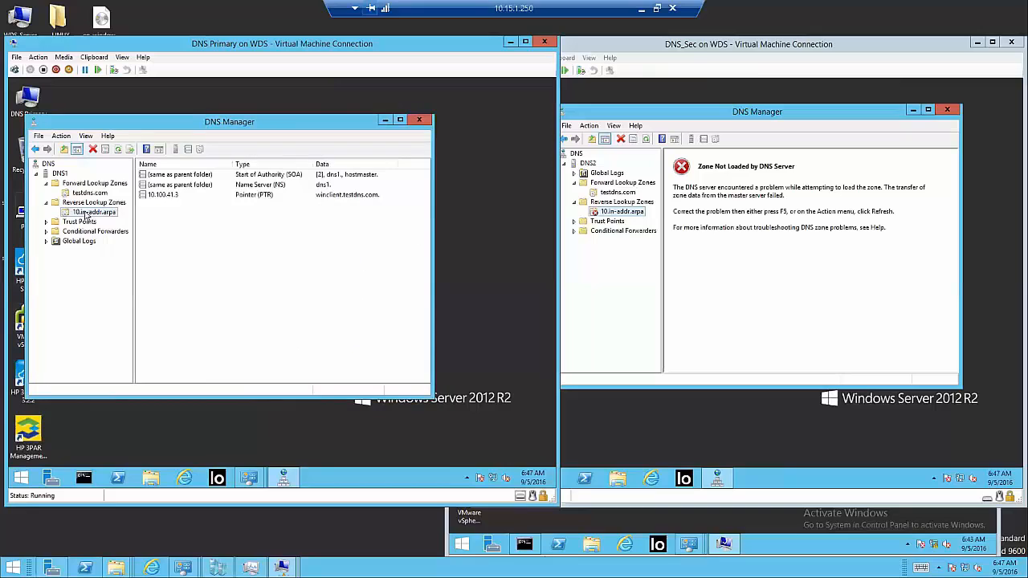
Step: Limit zone transfers of 10.in-addr.arpa on DNS1 to only the following servers
{"action": "right_click", "coordinate": [633, 214]}
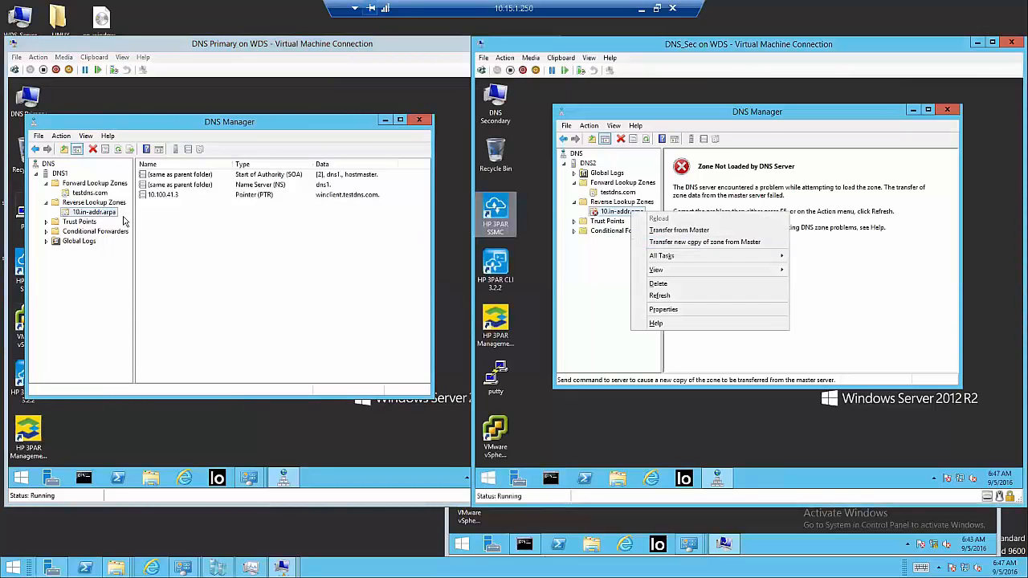
{"action": "right_click", "coordinate": [102, 211]}
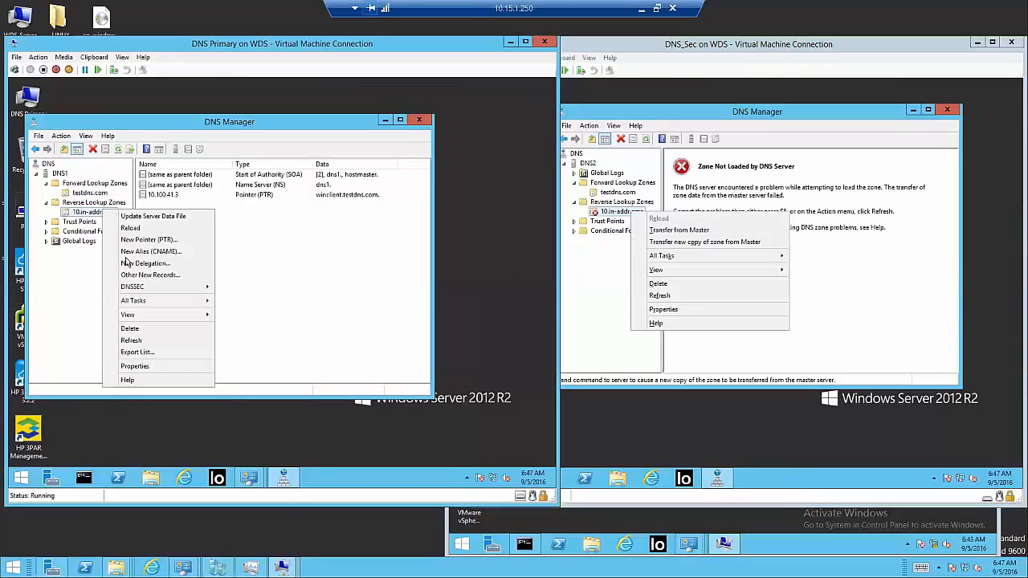
{"action": "left_click", "coordinate": [135, 366]}
{"action": "left_click", "coordinate": [382, 151]}
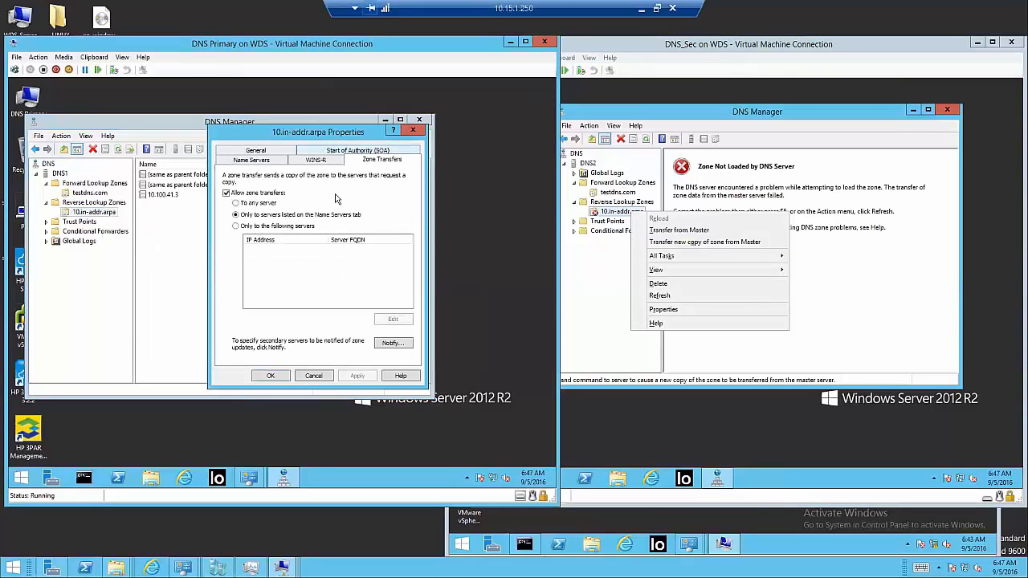
{"action": "left_click", "coordinate": [256, 228]}
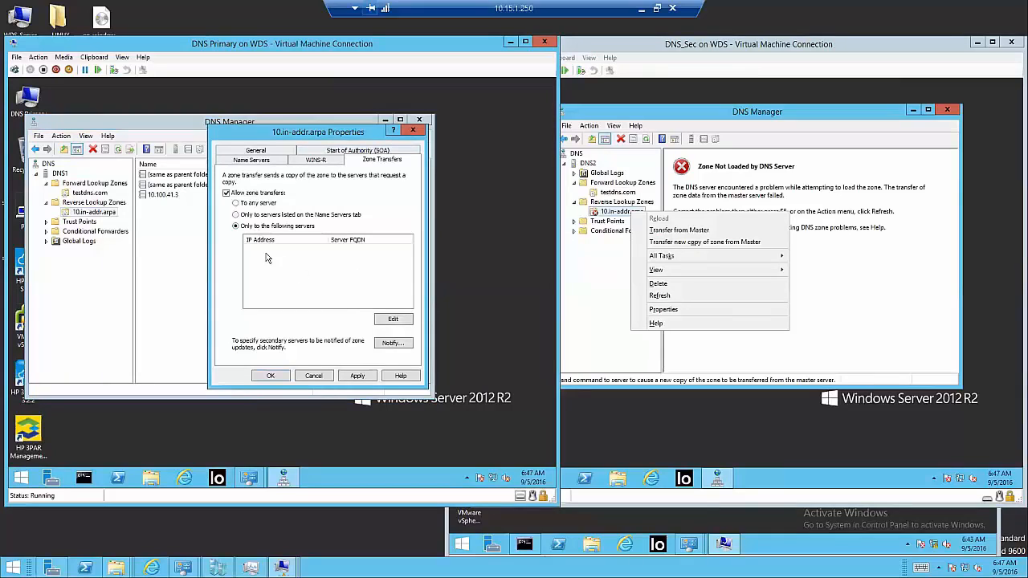
Step: Add 10.100.41.2 as an allowed secondary server for 10.in-addr.arpa zone transfers and save the zone properties
{"action": "left_click", "coordinate": [393, 319]}
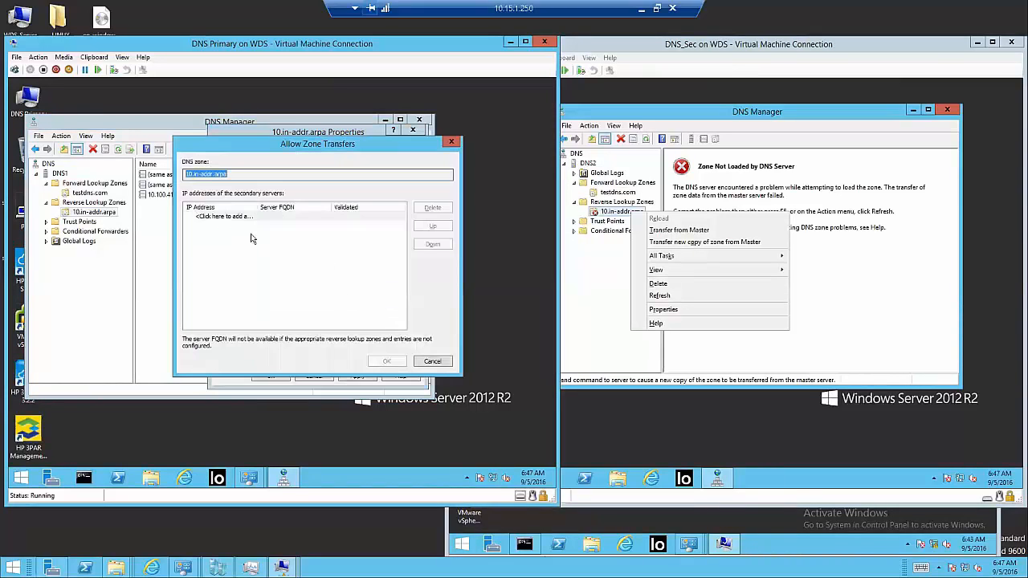
{"action": "left_click", "coordinate": [231, 217]}
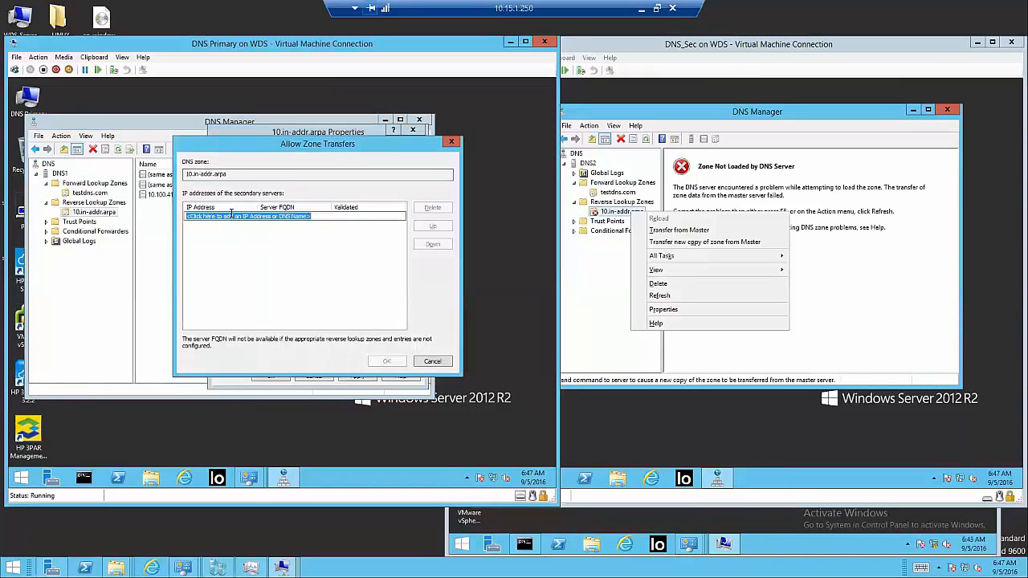
{"action": "type", "text": "10.100.41."}
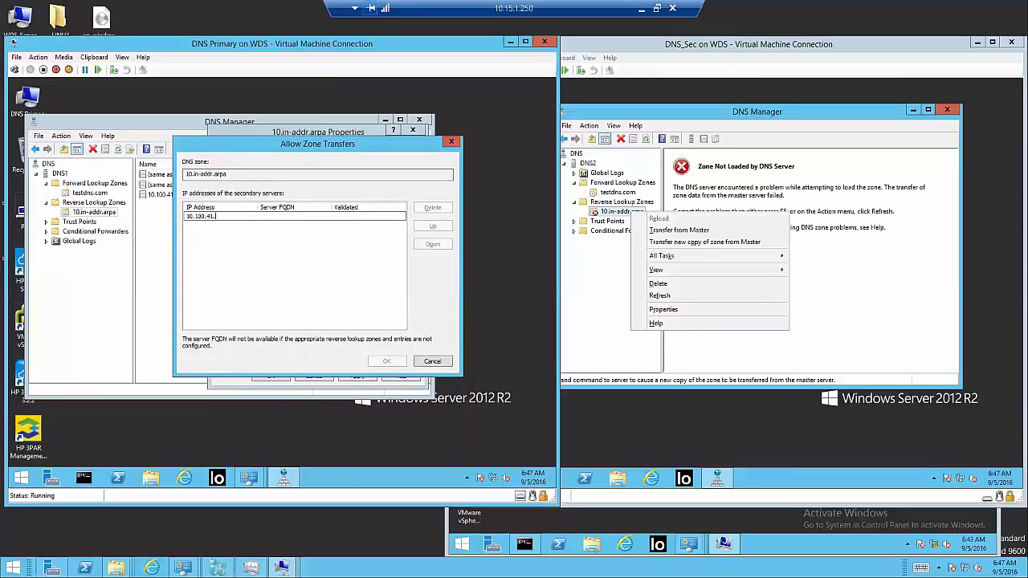
{"action": "type", "text": "2"}
{"action": "key", "text": "Return"}
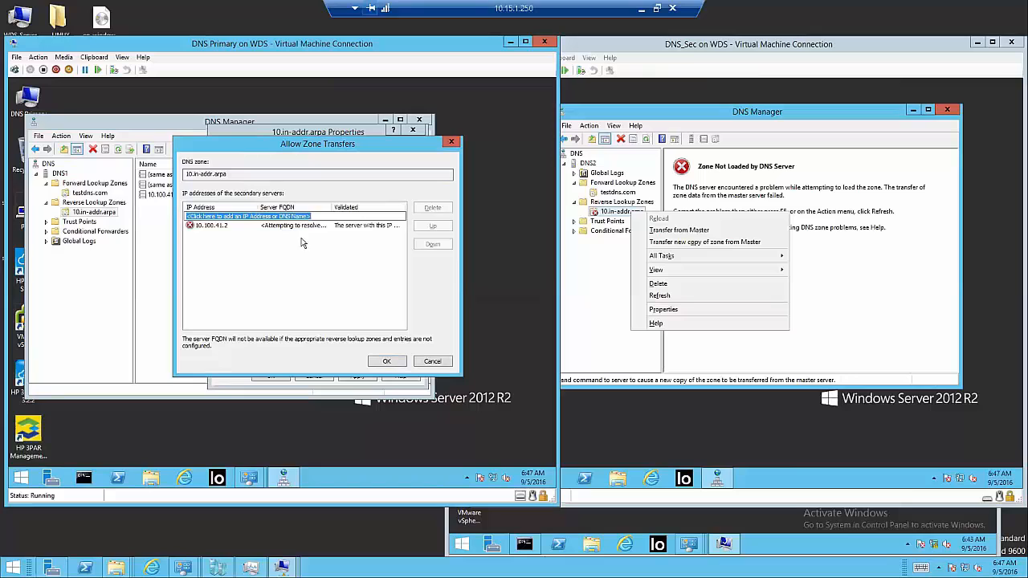
{"action": "left_click", "coordinate": [291, 226]}
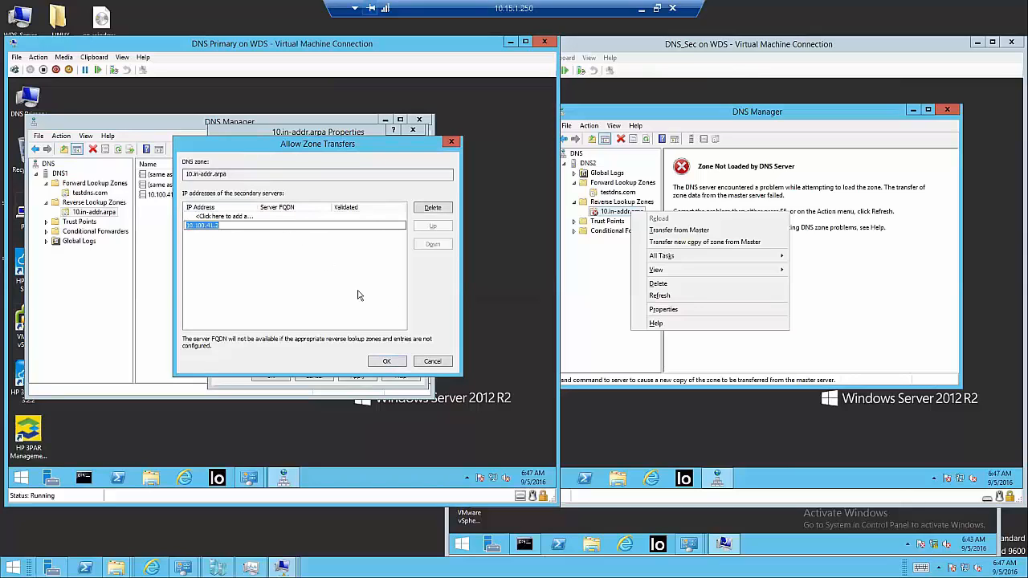
{"action": "left_click", "coordinate": [390, 361]}
{"action": "left_click", "coordinate": [359, 377]}
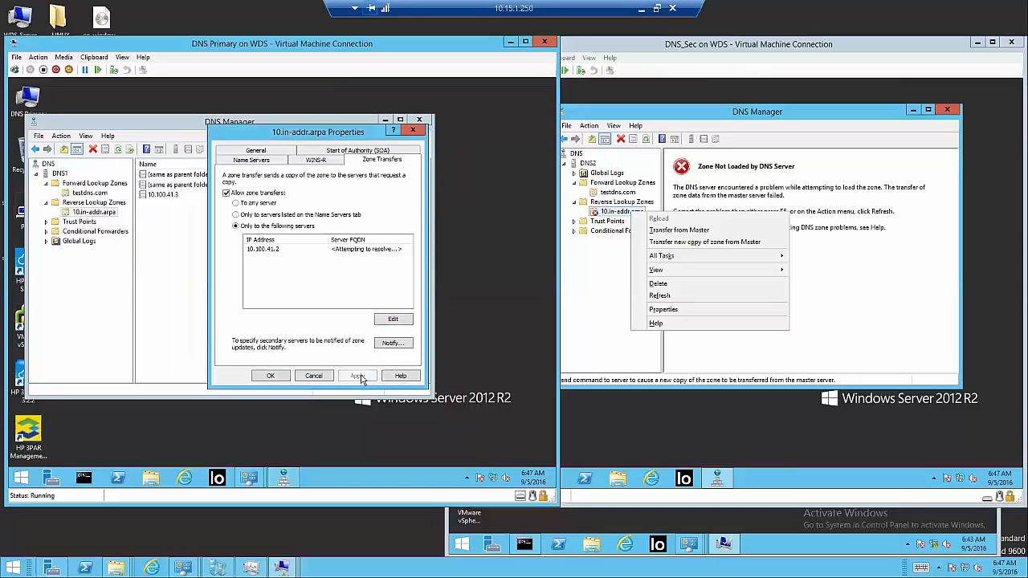
{"action": "left_click", "coordinate": [271, 377]}
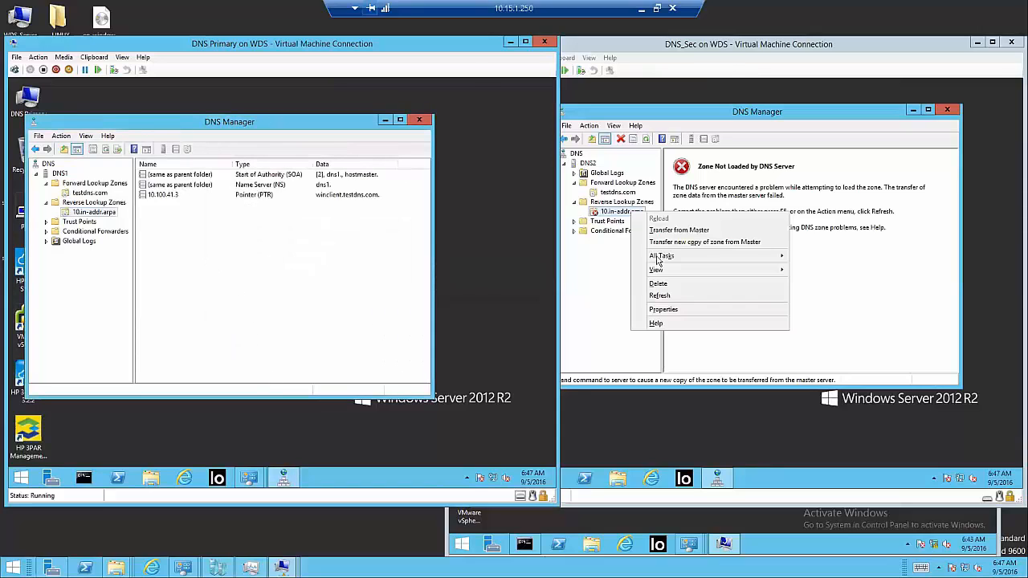
Step: Set the automatic notification for the 10.in-addr.arpa zone on DNS1 to use a specified list of servers
{"action": "left_click", "coordinate": [583, 286]}
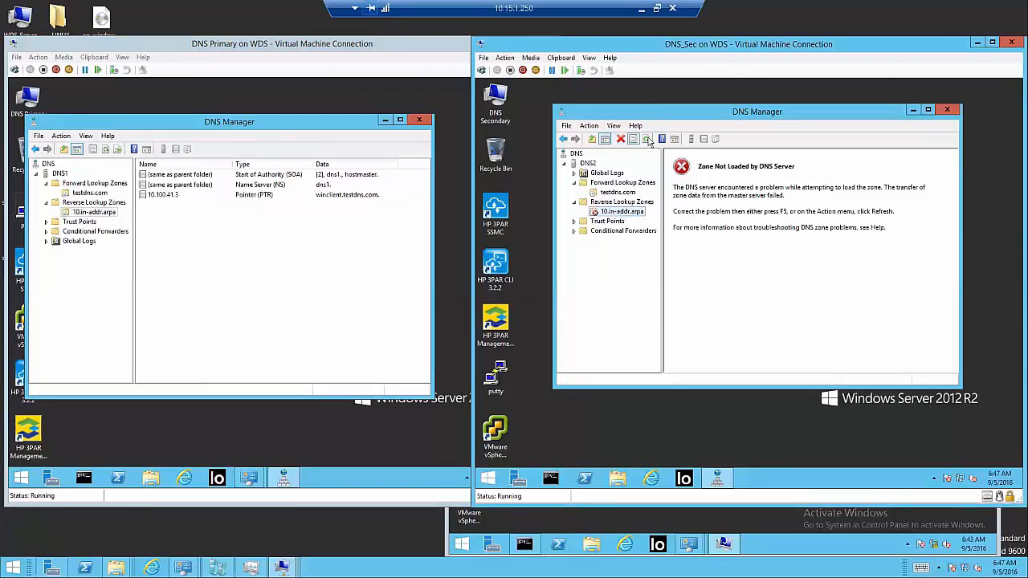
{"action": "left_click", "coordinate": [92, 212]}
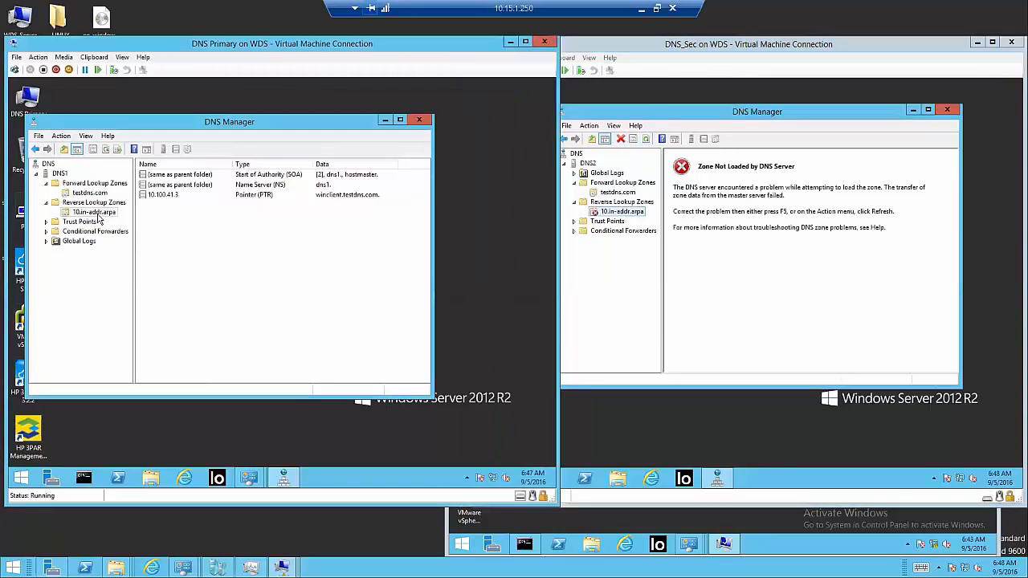
{"action": "right_click", "coordinate": [94, 214]}
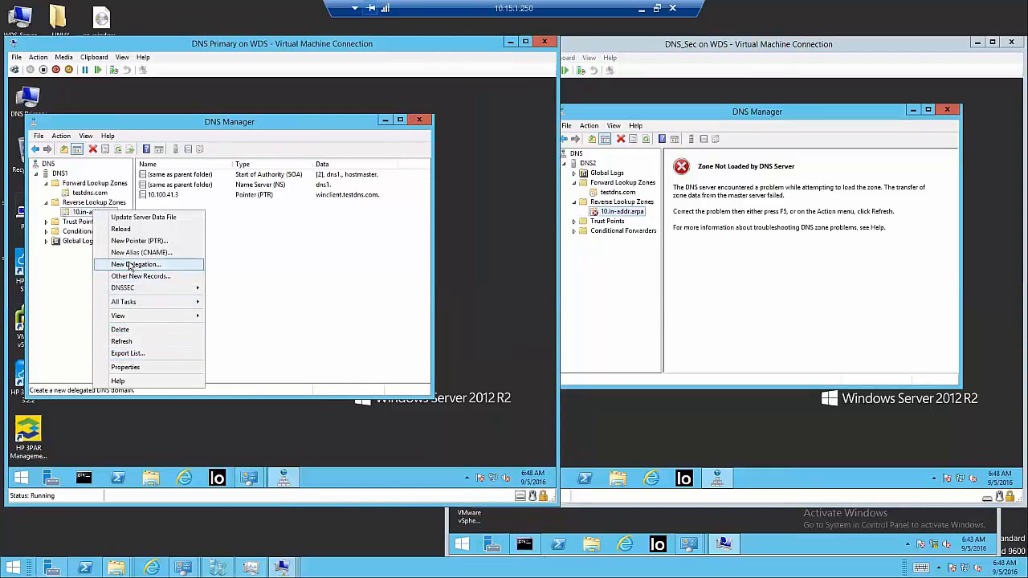
{"action": "left_click", "coordinate": [155, 367]}
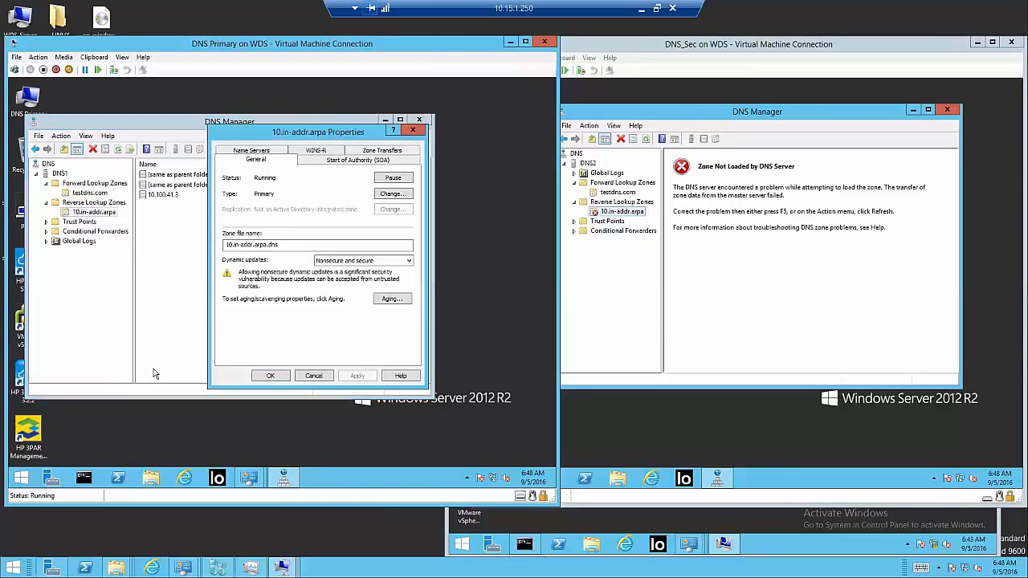
{"action": "left_click", "coordinate": [376, 152]}
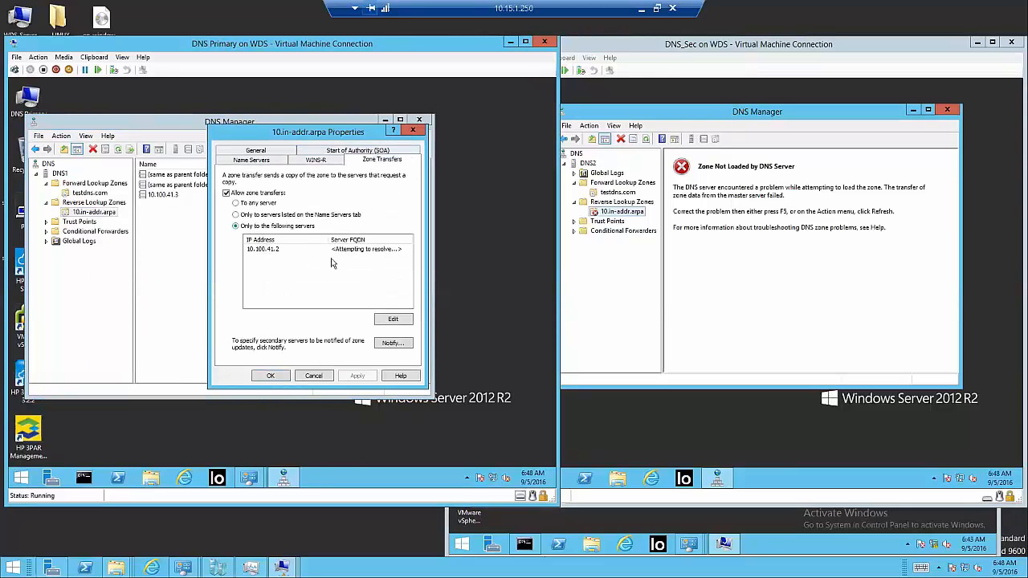
{"action": "left_click", "coordinate": [391, 343]}
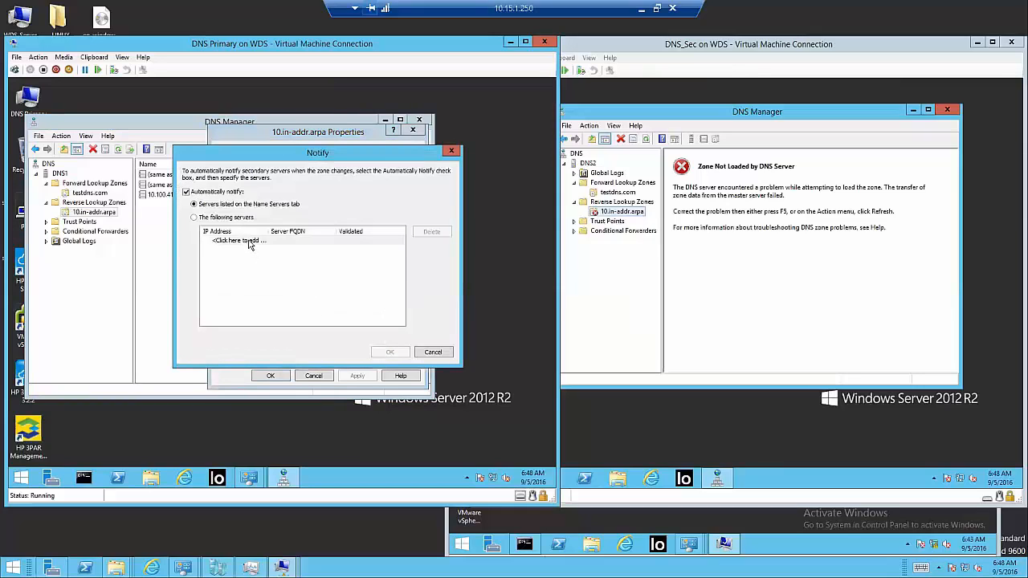
{"action": "left_click", "coordinate": [215, 217]}
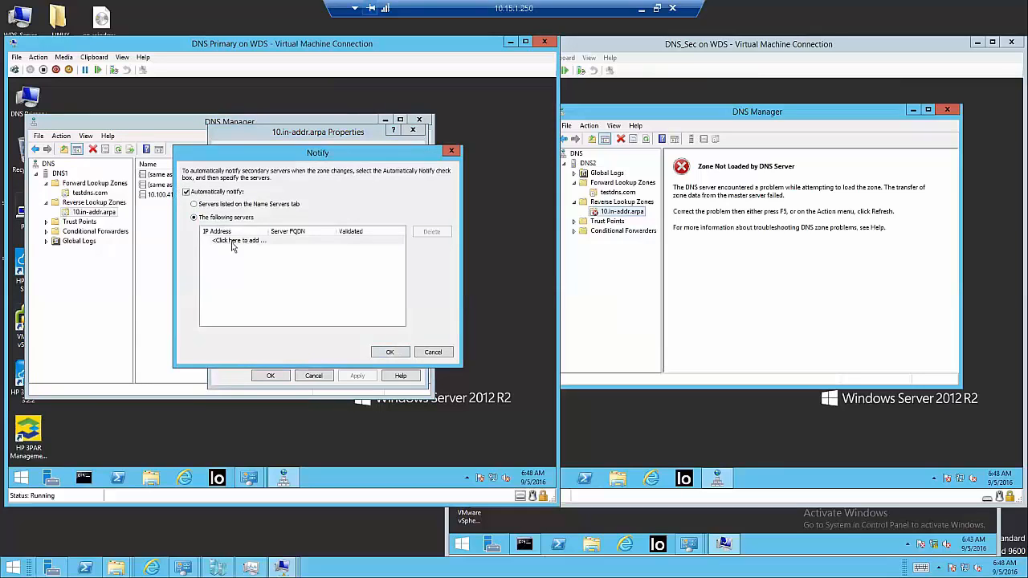
Step: Add 10.100.41.2 as a server to notify of 10.in-addr.arpa changes and save the zone properties
{"action": "left_click", "coordinate": [233, 242]}
{"action": "type", "text": "10.100.41.2"}
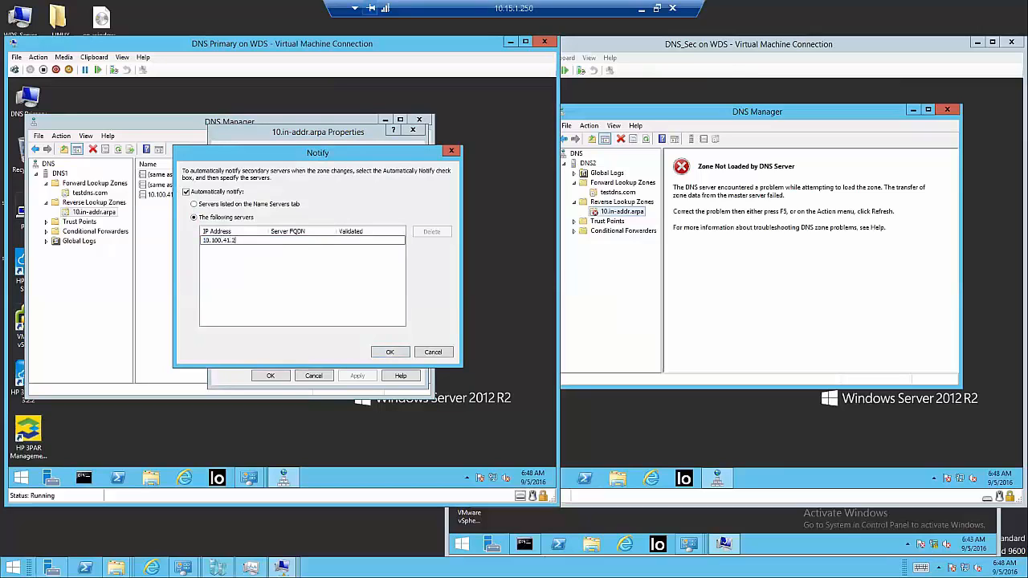
{"action": "left_click", "coordinate": [362, 289]}
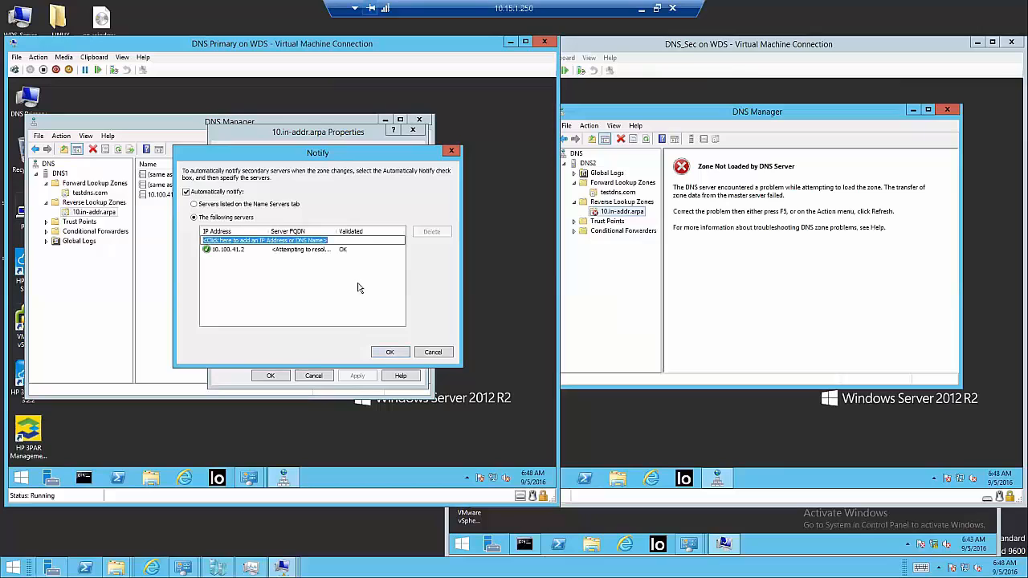
{"action": "left_click", "coordinate": [390, 352]}
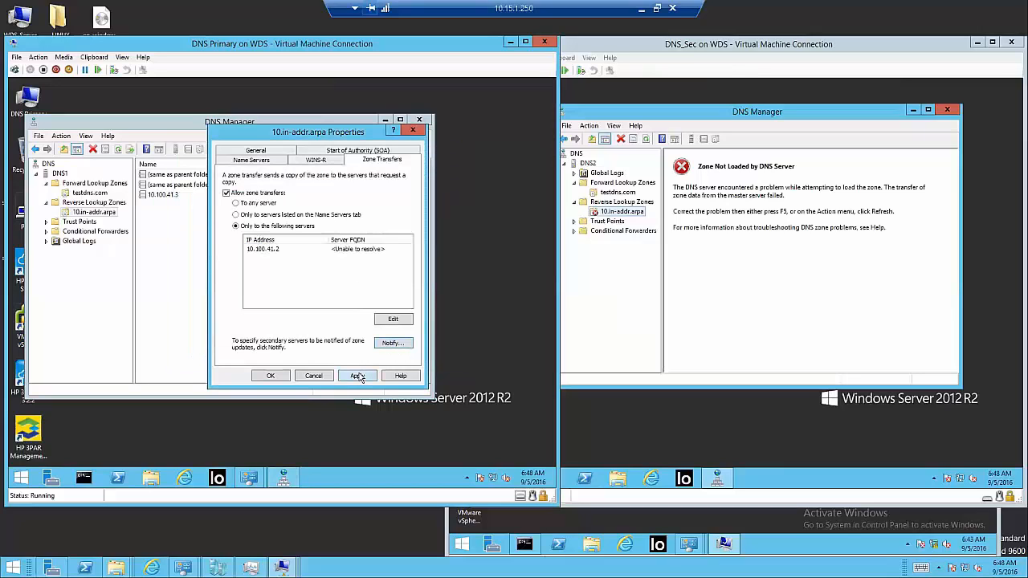
{"action": "left_click", "coordinate": [272, 376]}
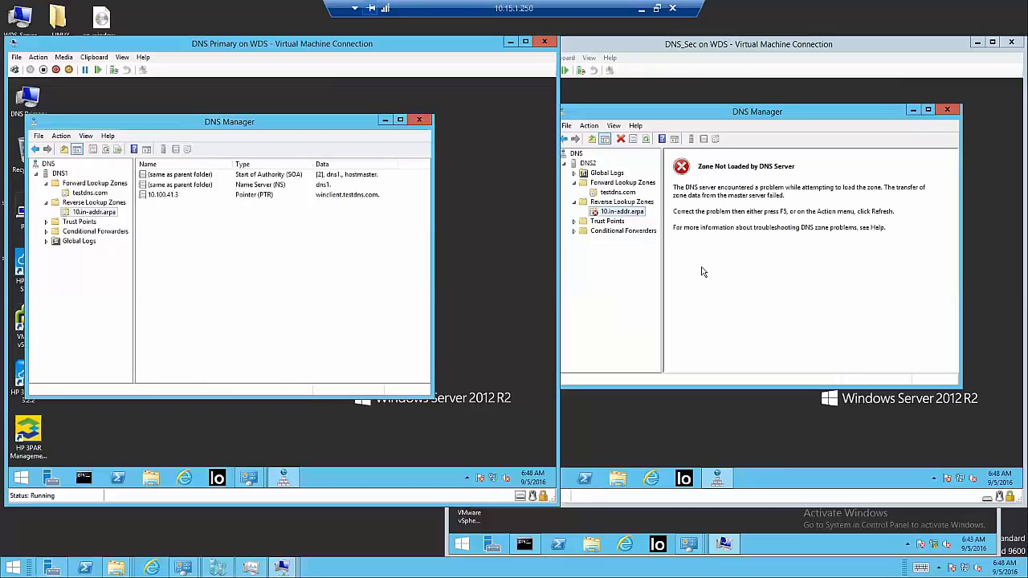
Step: Refresh the 10.in-addr.arpa zone on DNS1 and DNS2 to compare their records
{"action": "left_click", "coordinate": [101, 213]}
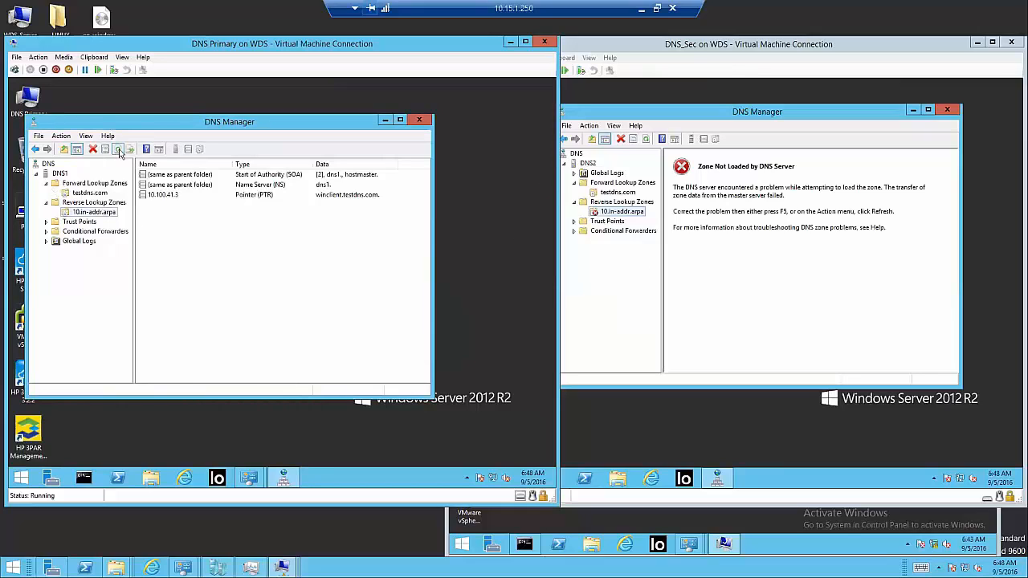
{"action": "left_click", "coordinate": [611, 211]}
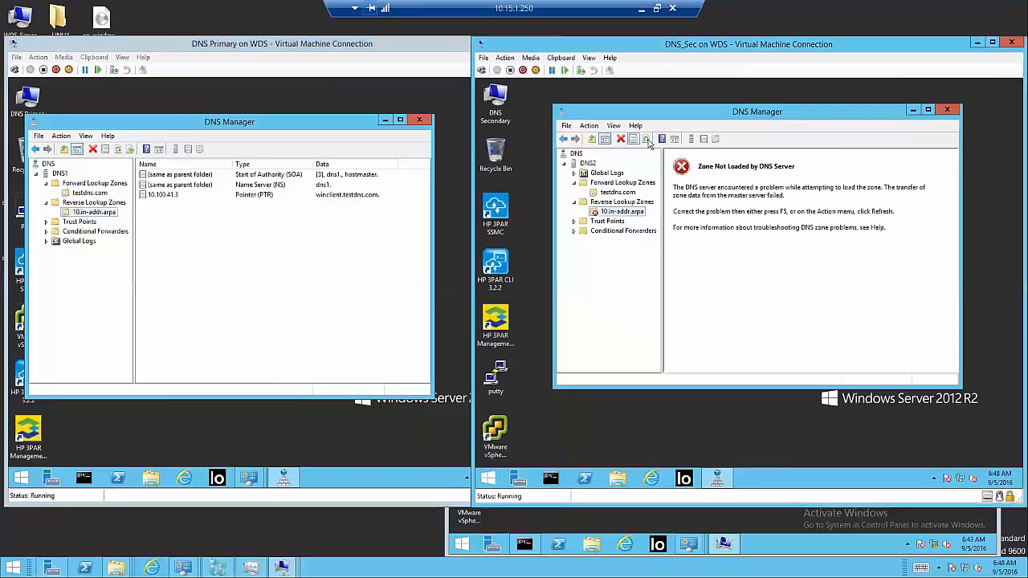
{"action": "left_click", "coordinate": [647, 140]}
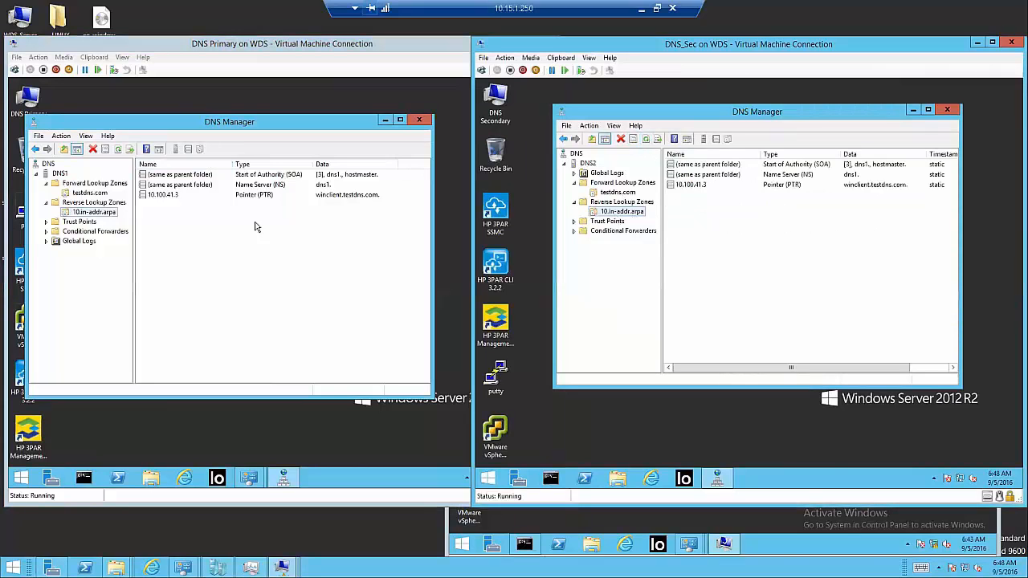
Step: Review the SOA, zone transfer and notify settings of the 10.in-addr.arpa zone on DNS1
{"action": "right_click", "coordinate": [84, 215]}
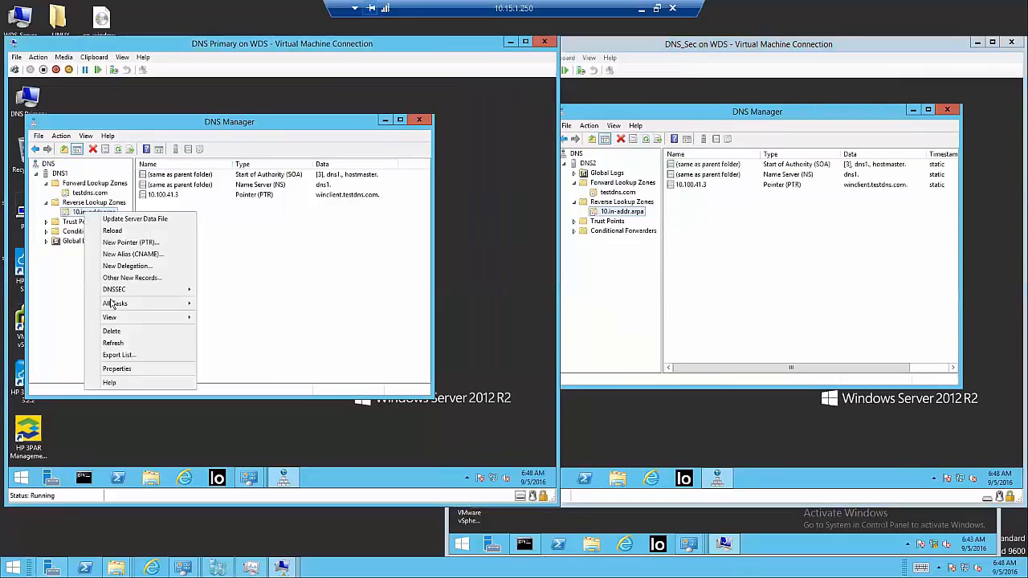
{"action": "left_click", "coordinate": [131, 370]}
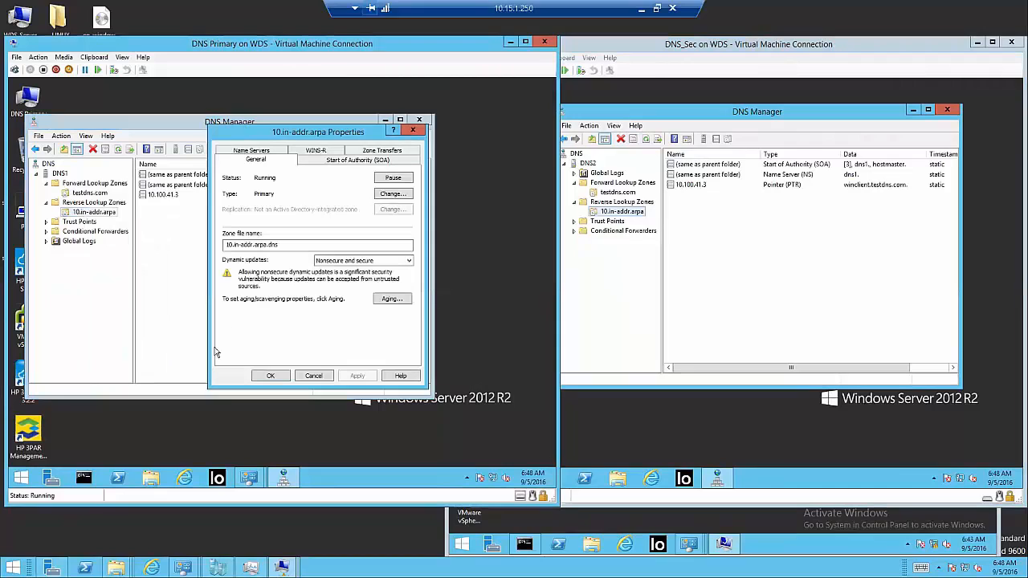
{"action": "left_click", "coordinate": [360, 161]}
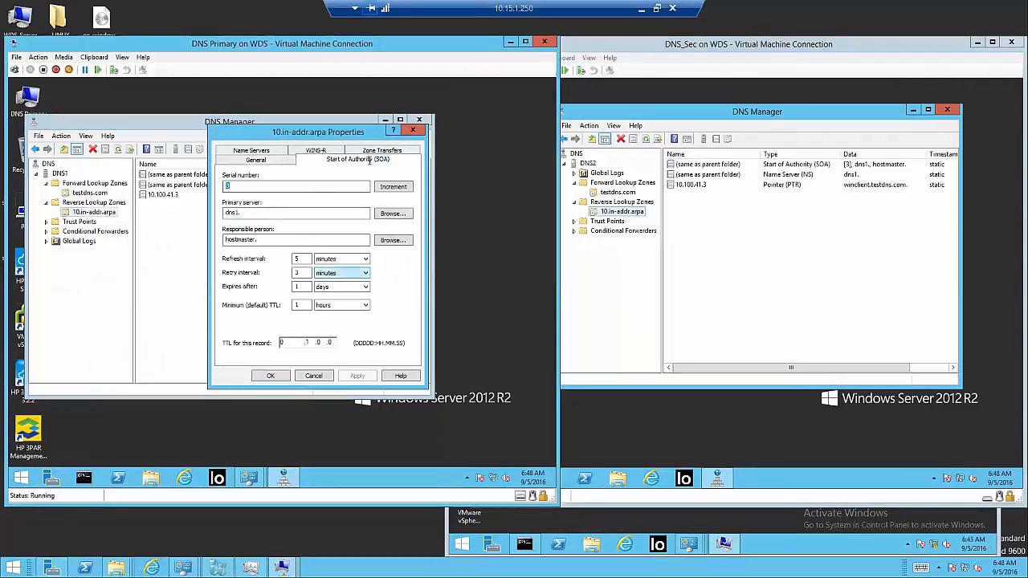
{"action": "left_click", "coordinate": [373, 152]}
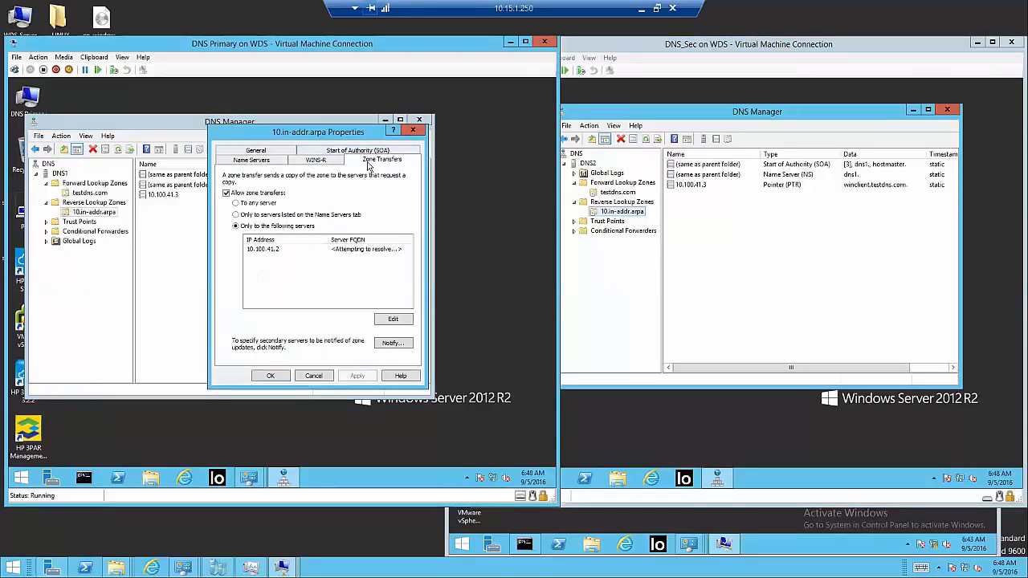
{"action": "left_click", "coordinate": [391, 342]}
{"action": "left_click", "coordinate": [428, 354]}
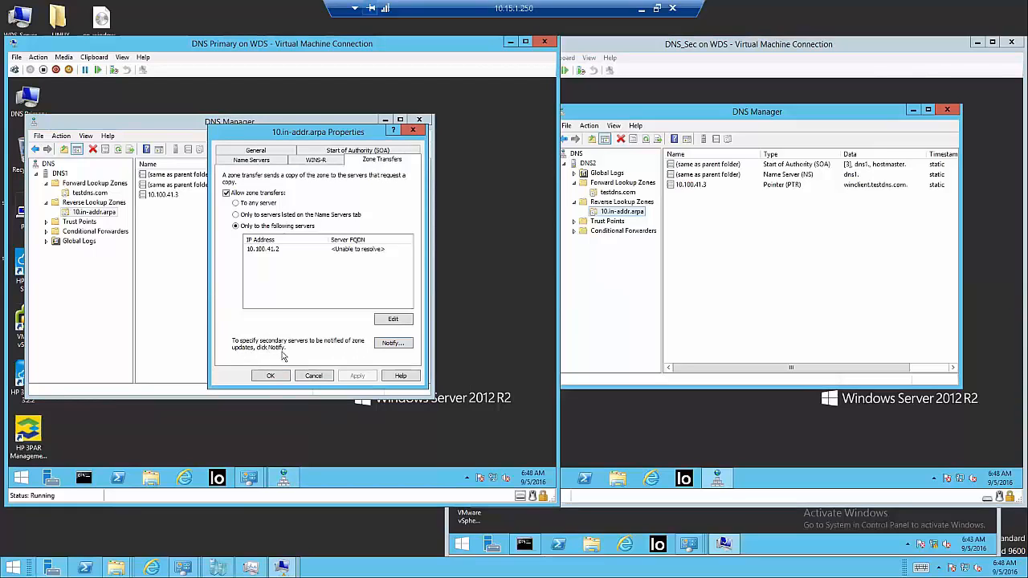
{"action": "left_click", "coordinate": [393, 343]}
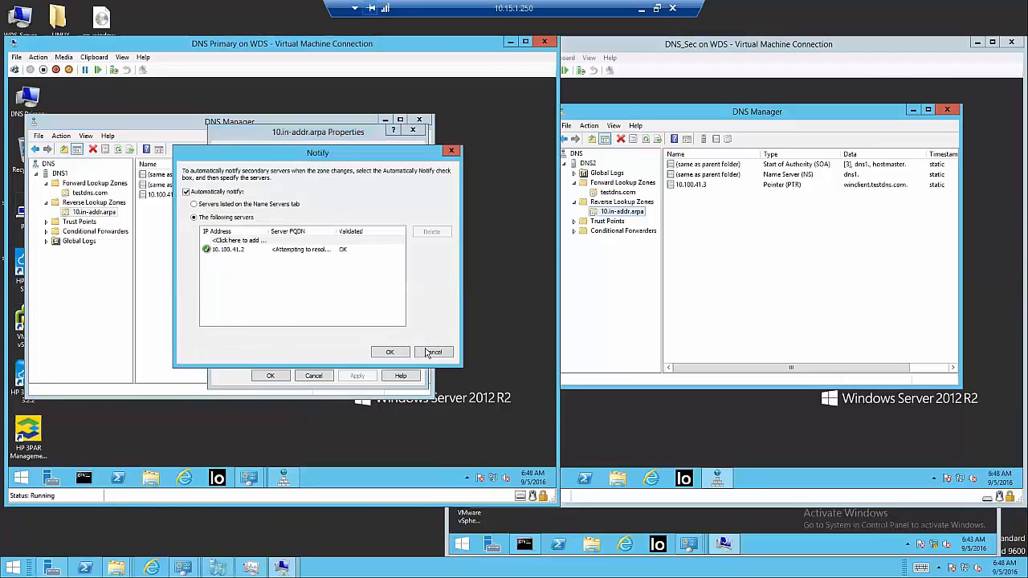
{"action": "left_click", "coordinate": [394, 351]}
{"action": "left_click", "coordinate": [273, 376]}
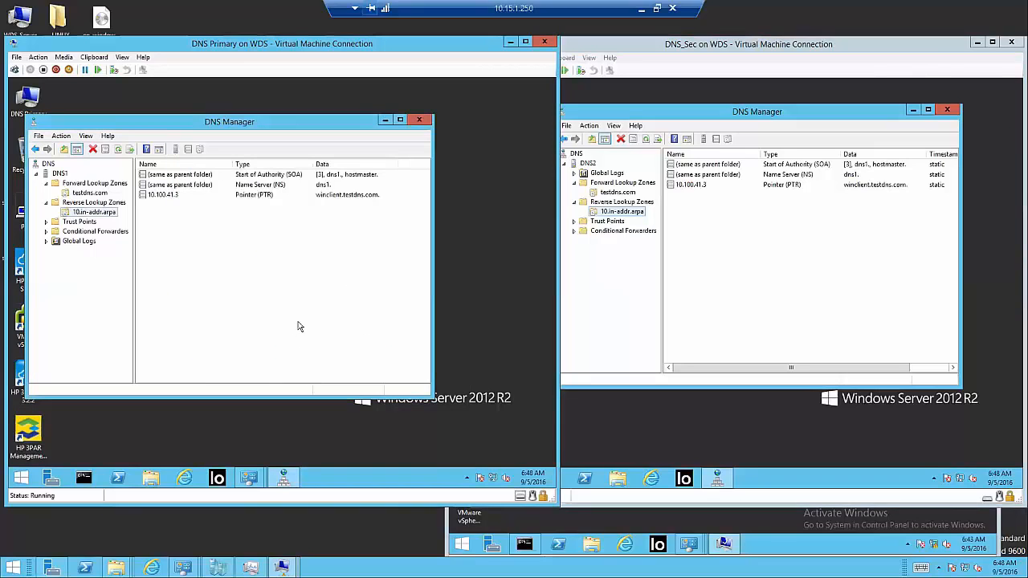
{"action": "left_click", "coordinate": [99, 195]}
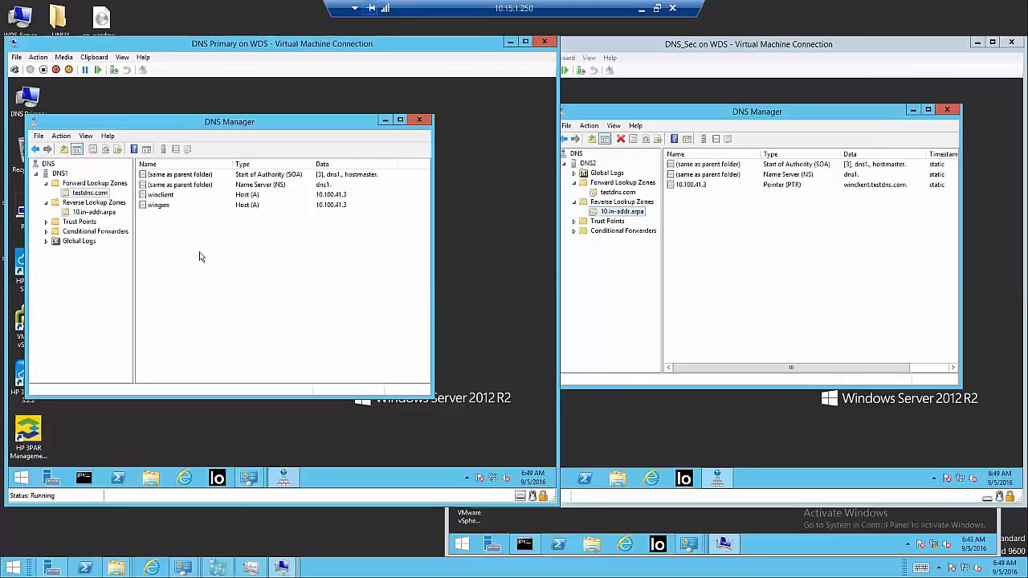
{"action": "right_click", "coordinate": [169, 246]}
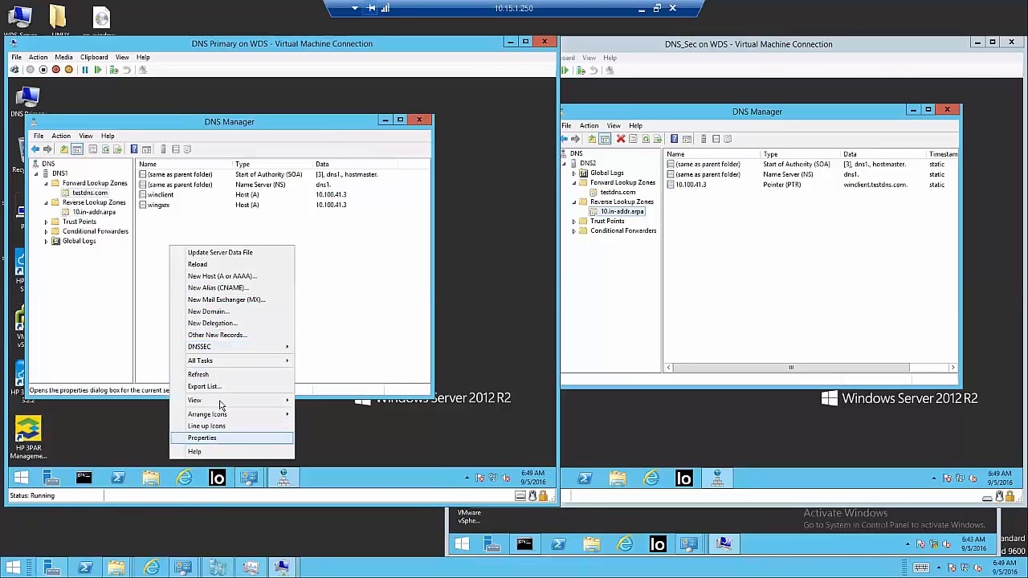
{"action": "left_click", "coordinate": [210, 277]}
{"action": "left_click_drag", "start_coordinate": [191, 171], "coordinate": [237, 254]}
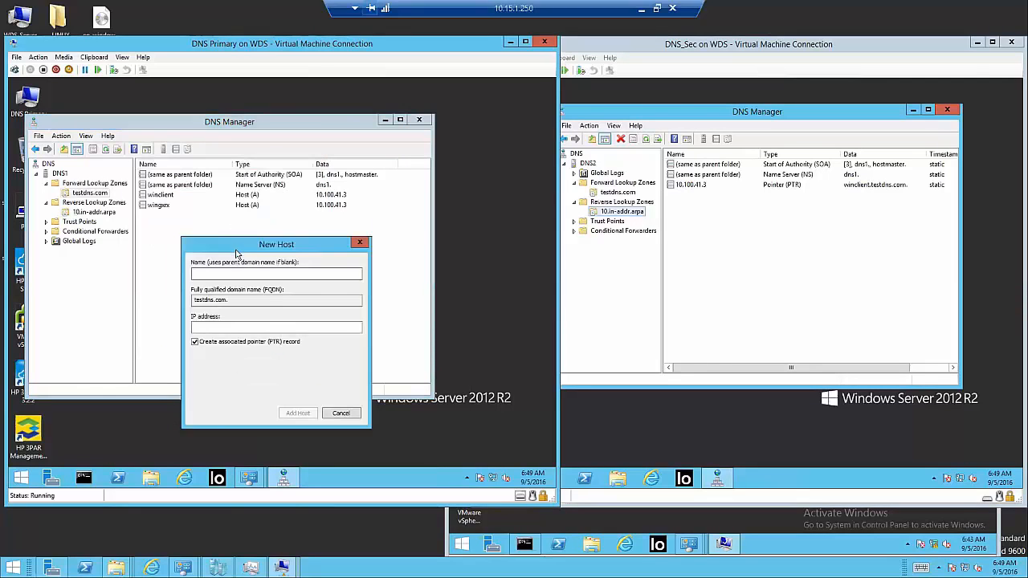
{"action": "left_click", "coordinate": [359, 244]}
Step: View the testdns.com zone on DNS2 and check its SOA refresh and retry intervals in the zone properties
{"action": "left_click", "coordinate": [751, 263]}
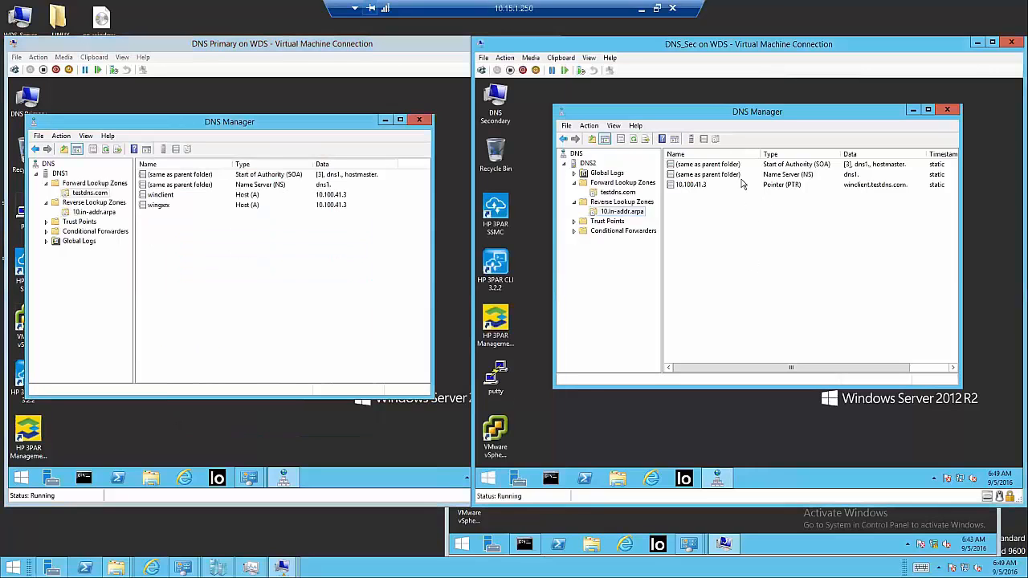
{"action": "left_click", "coordinate": [615, 184]}
{"action": "left_click", "coordinate": [615, 194]}
{"action": "right_click", "coordinate": [613, 190]}
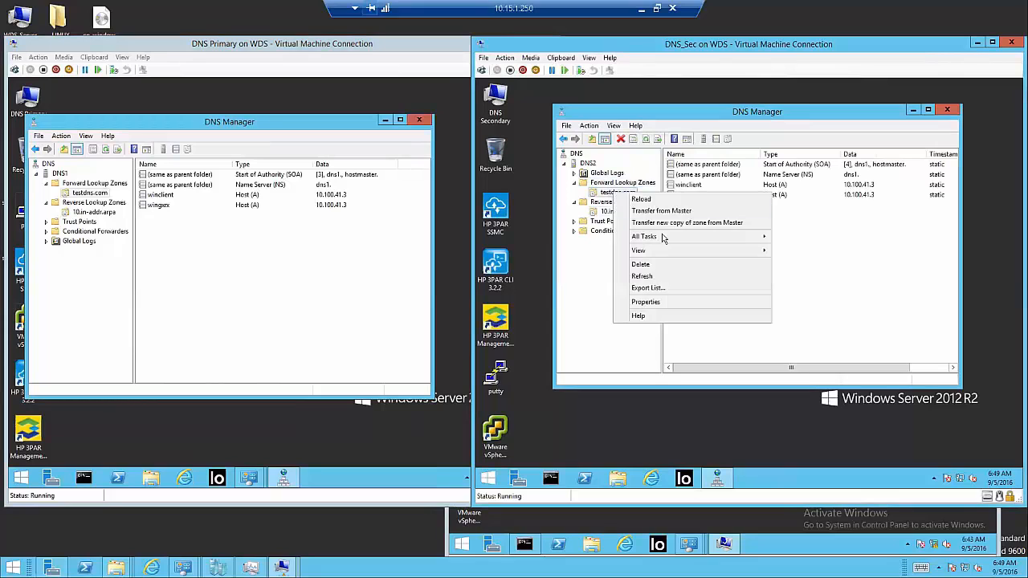
{"action": "left_click", "coordinate": [650, 303]}
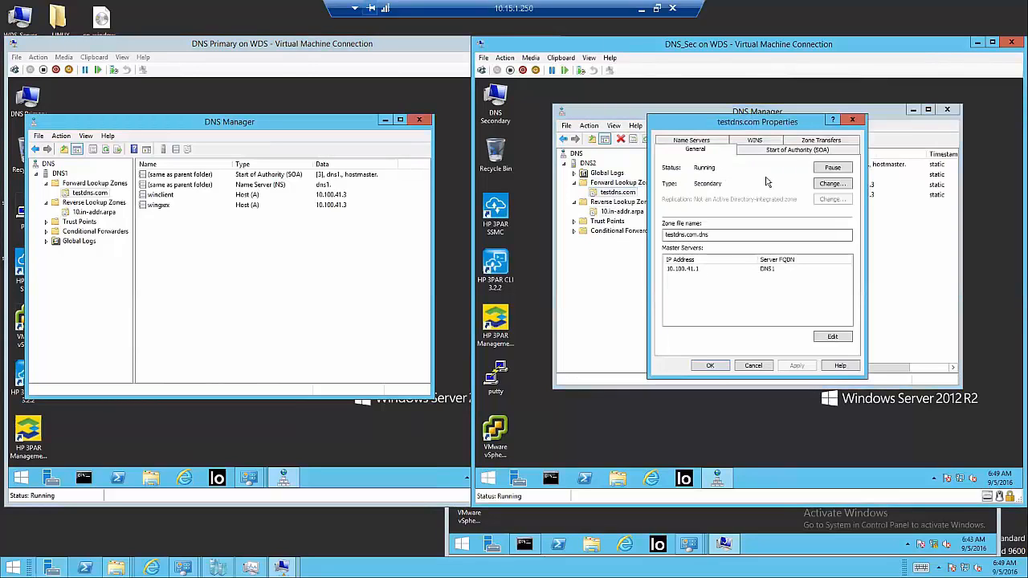
{"action": "left_click", "coordinate": [807, 153]}
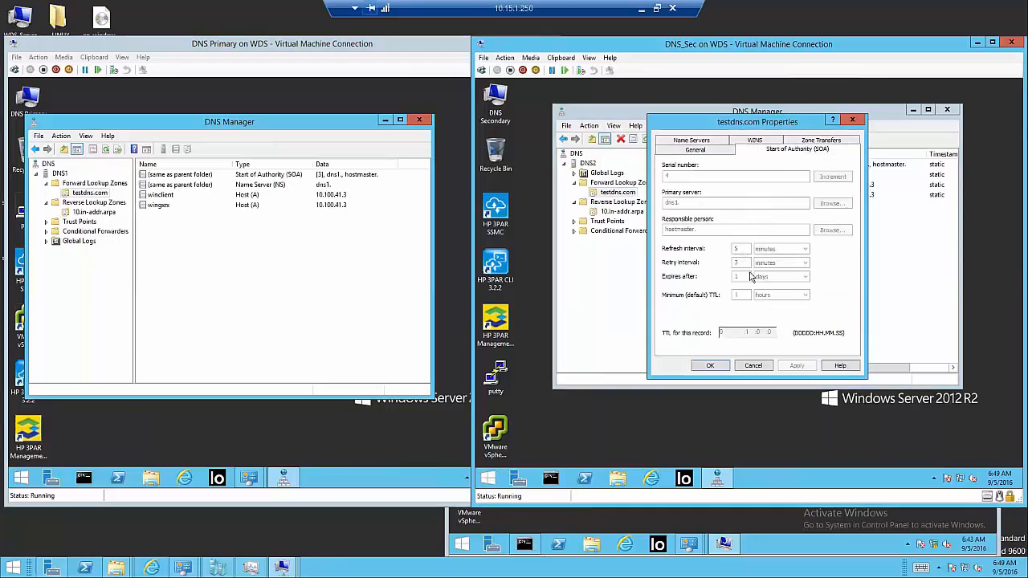
{"action": "left_click", "coordinate": [711, 367]}
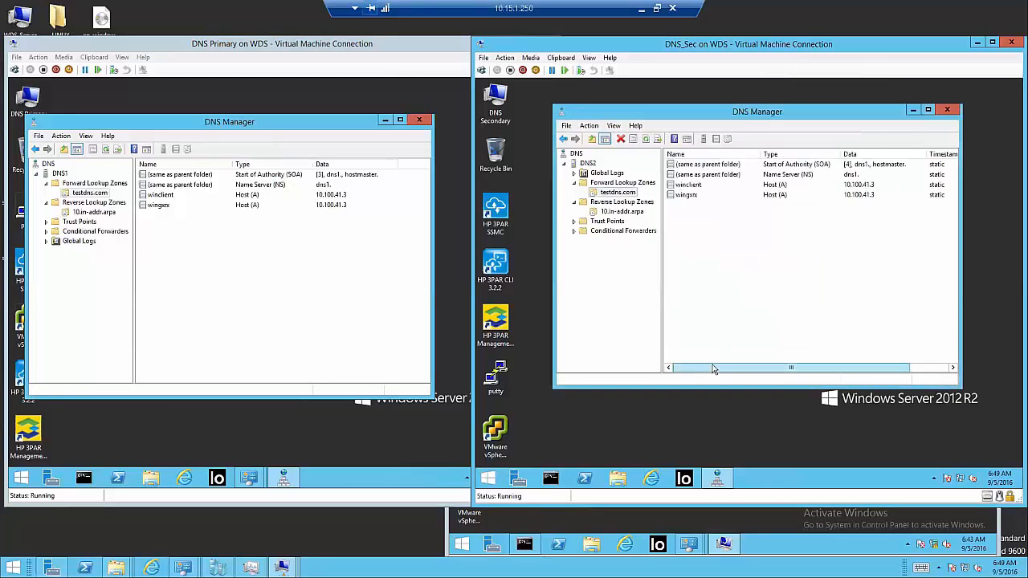
Step: Set the testdns.com zone's SOA refresh interval to 5 seconds and retry interval to 3 seconds on DNS1, and apply the change
{"action": "left_click", "coordinate": [86, 196]}
{"action": "right_click", "coordinate": [90, 196]}
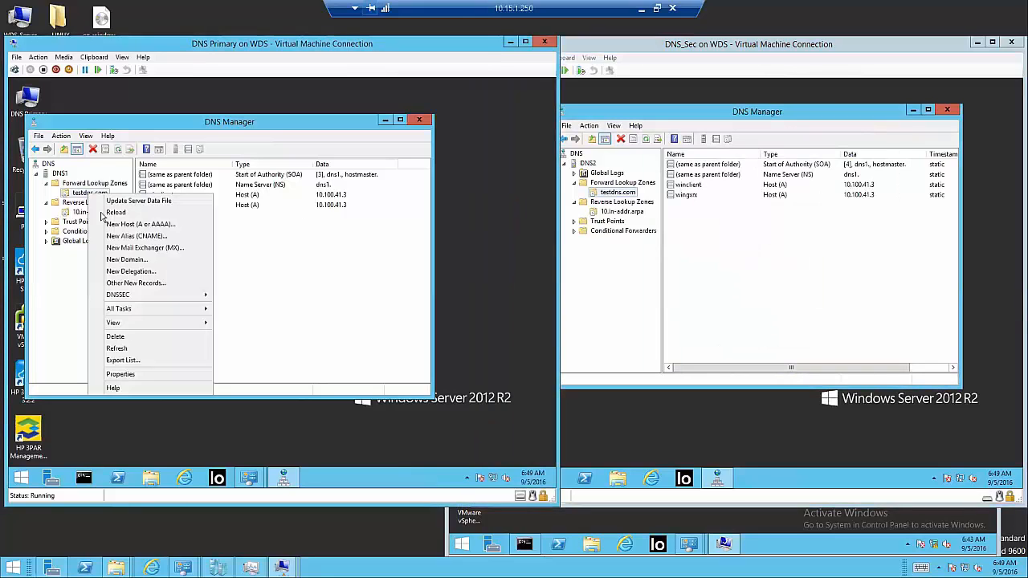
{"action": "left_click", "coordinate": [121, 374]}
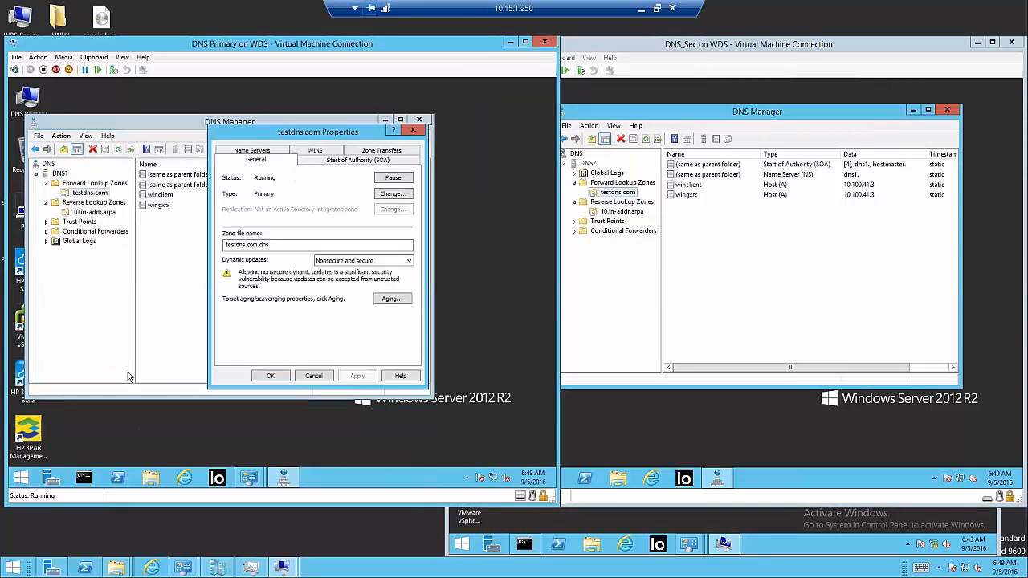
{"action": "left_click", "coordinate": [368, 160]}
{"action": "left_click", "coordinate": [302, 258]}
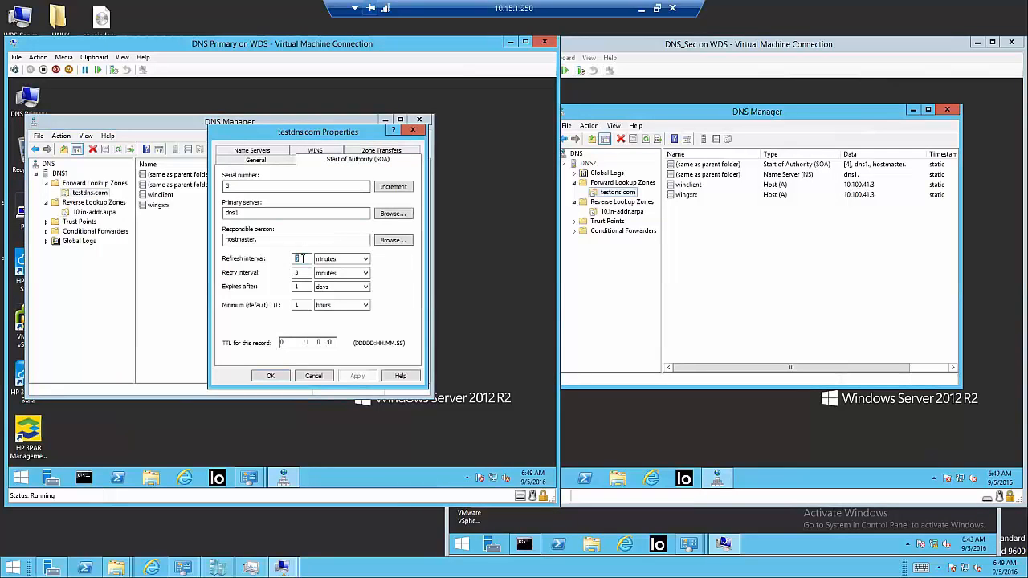
{"action": "left_click", "coordinate": [345, 258]}
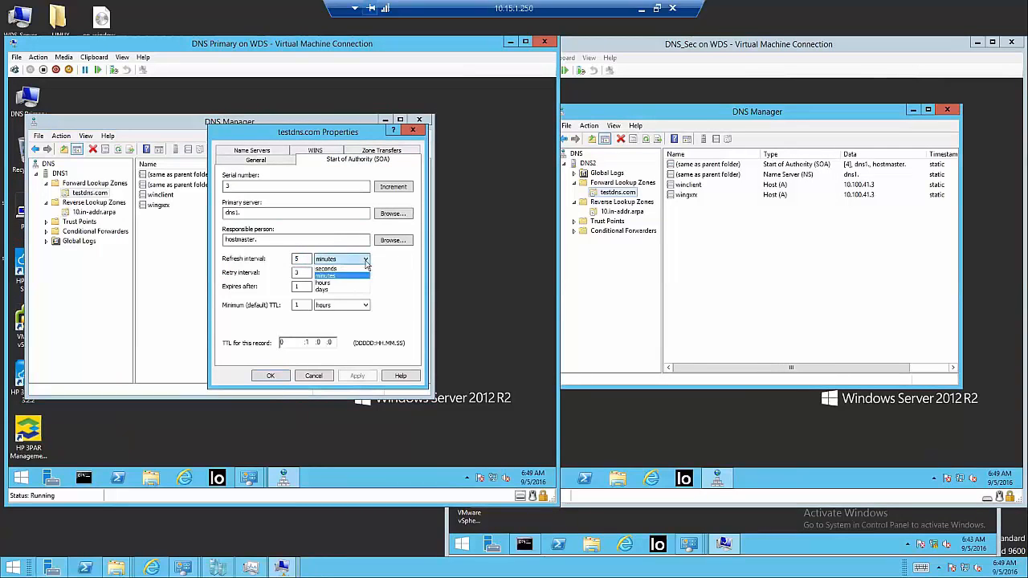
{"action": "left_click", "coordinate": [326, 268]}
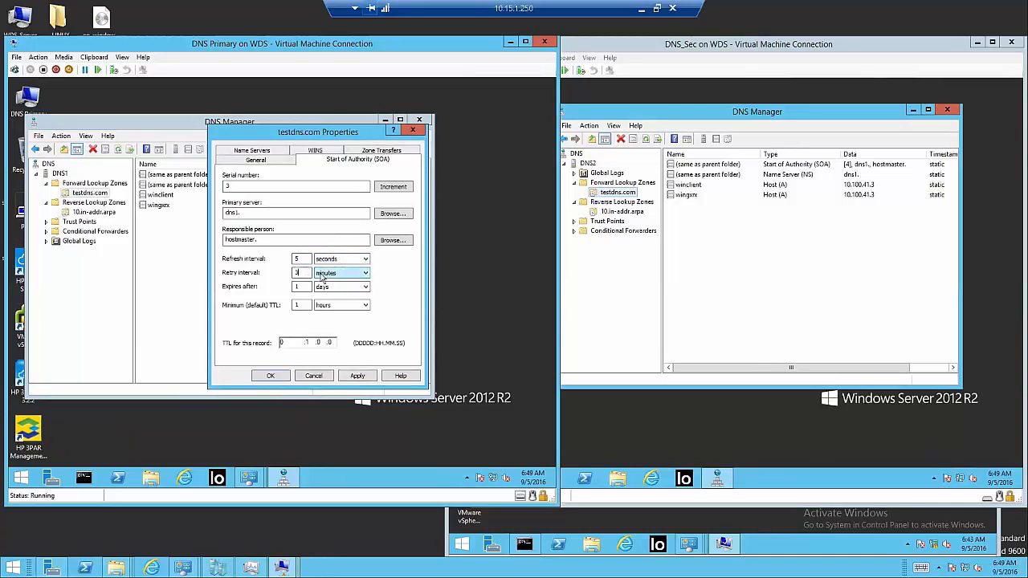
{"action": "left_click", "coordinate": [337, 275]}
{"action": "left_click", "coordinate": [337, 283]}
{"action": "left_click", "coordinate": [357, 376]}
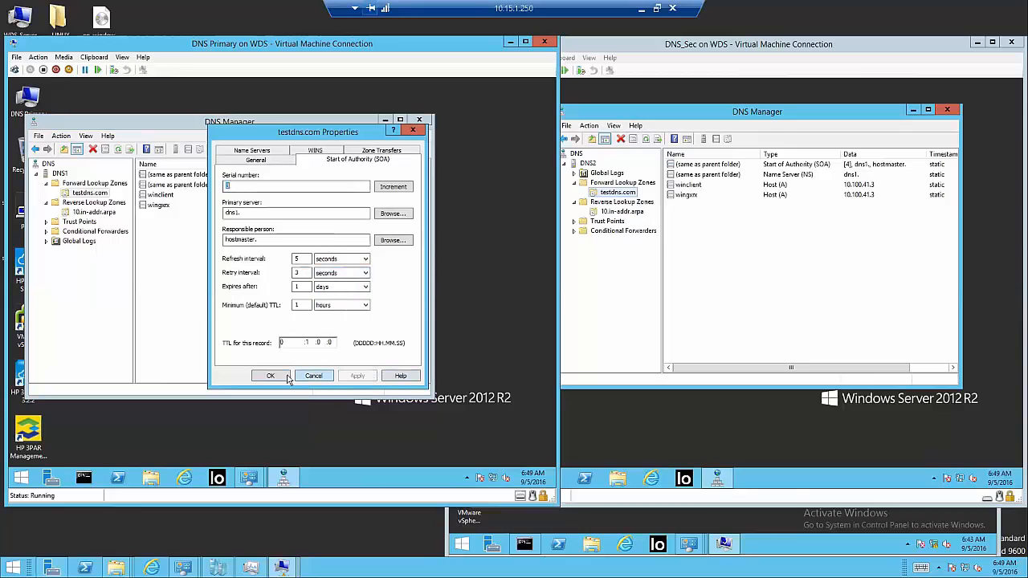
Step: Close the testdns.com properties on DNS1 and refresh the testdns.com zone on DNS2 to check its SOA and host records
{"action": "left_click", "coordinate": [281, 378]}
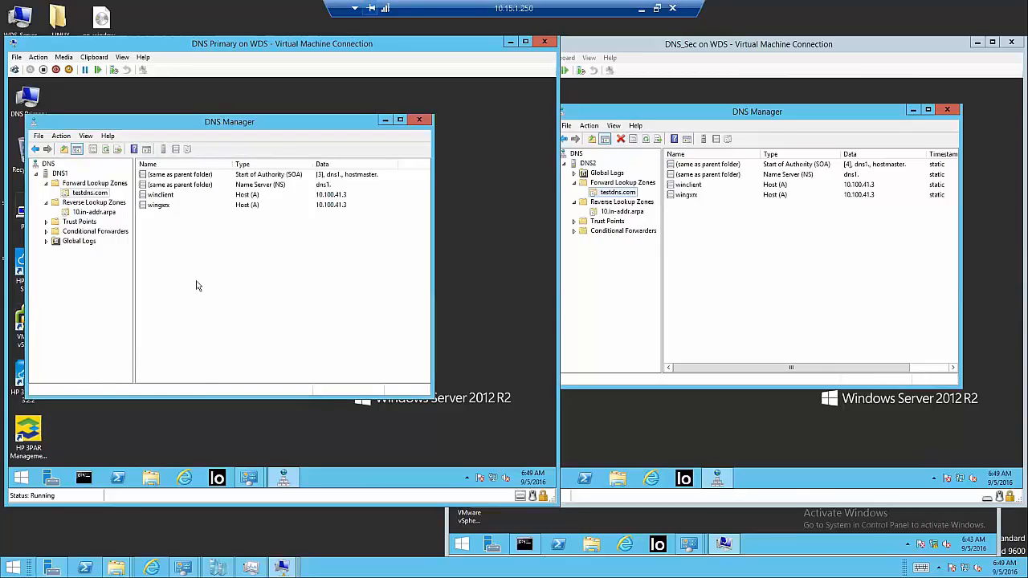
{"action": "right_click", "coordinate": [186, 254]}
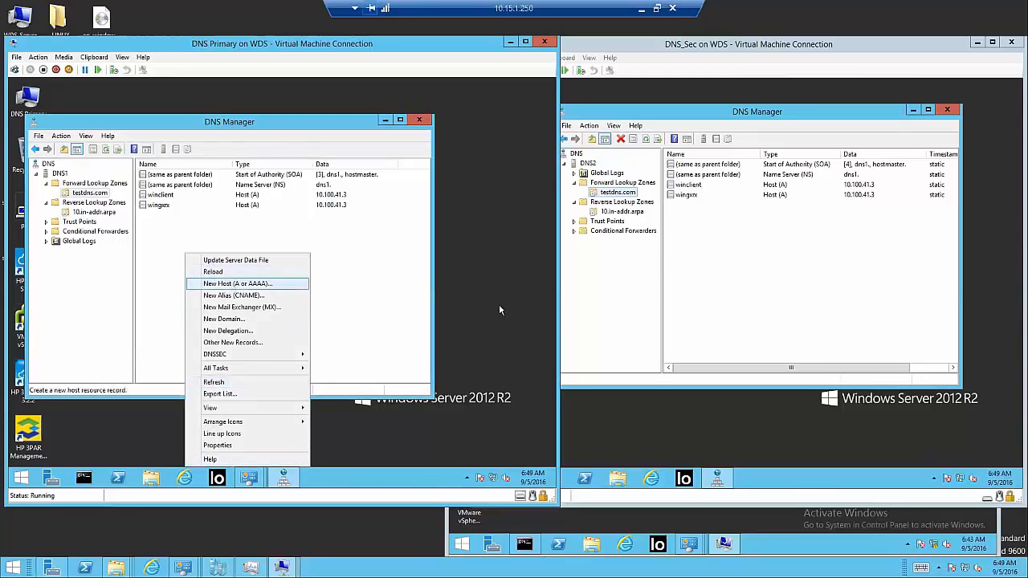
{"action": "left_click", "coordinate": [721, 275]}
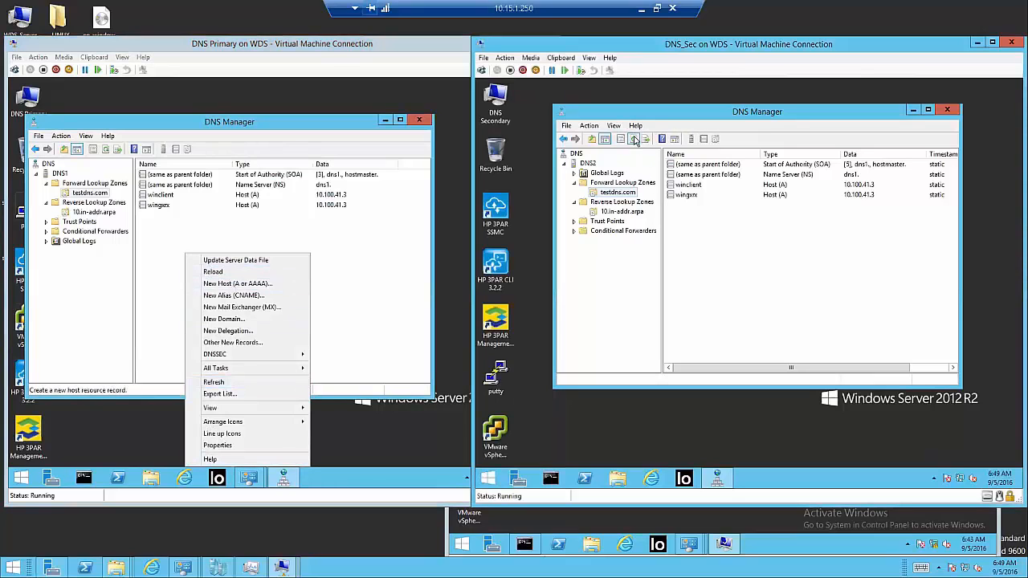
{"action": "right_click", "coordinate": [615, 190]}
{"action": "left_click", "coordinate": [874, 326]}
{"action": "left_click", "coordinate": [351, 290]}
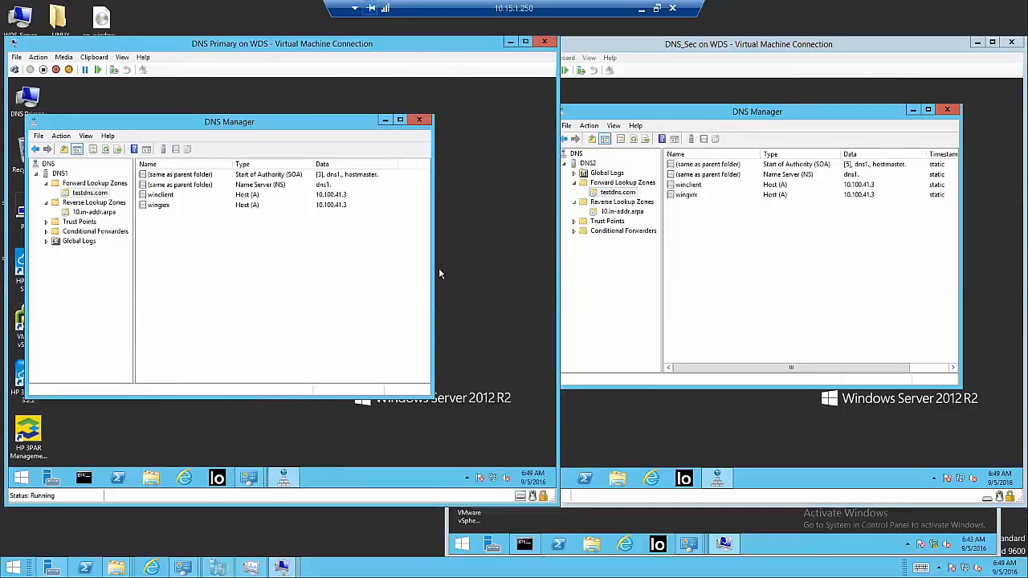
{"action": "left_click", "coordinate": [616, 213]}
{"action": "left_click", "coordinate": [635, 140]}
{"action": "left_click", "coordinate": [616, 193]}
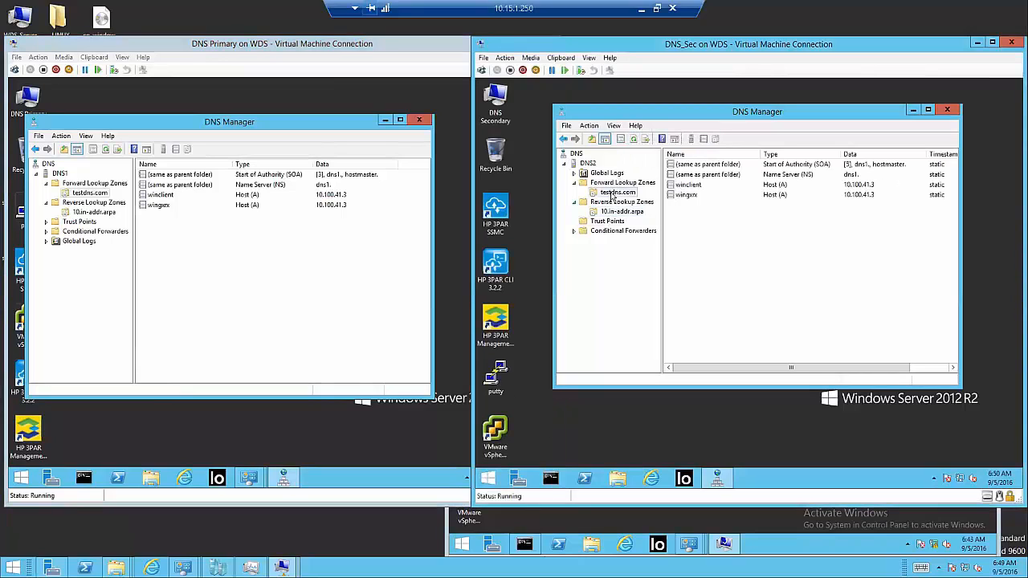
Step: Set the 10.in-addr.arpa zone's SOA refresh interval to 5 seconds and retry interval to 3 seconds on DNS1, and apply the change
{"action": "left_click", "coordinate": [91, 214]}
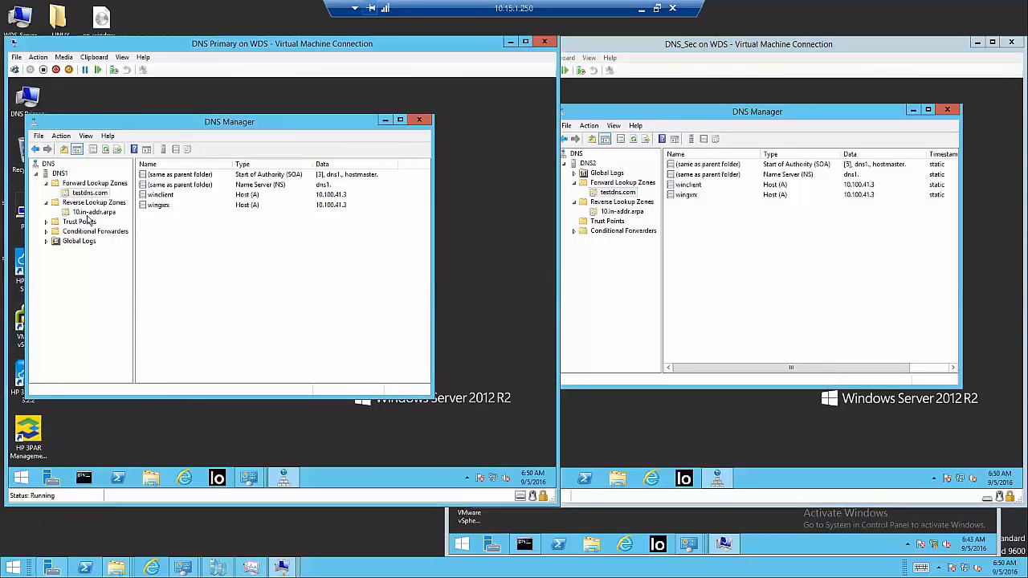
{"action": "right_click", "coordinate": [91, 216]}
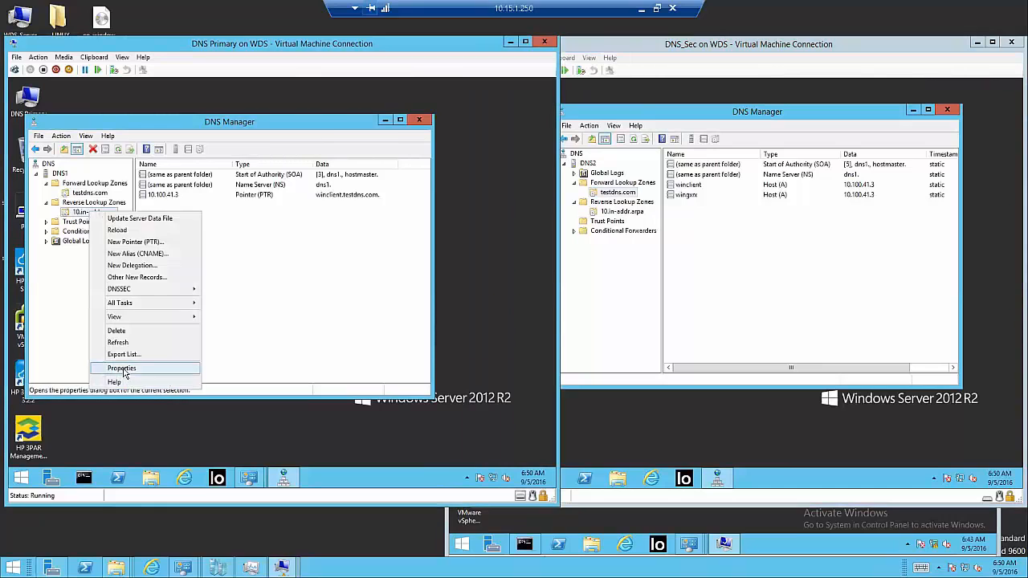
{"action": "left_click", "coordinate": [126, 370]}
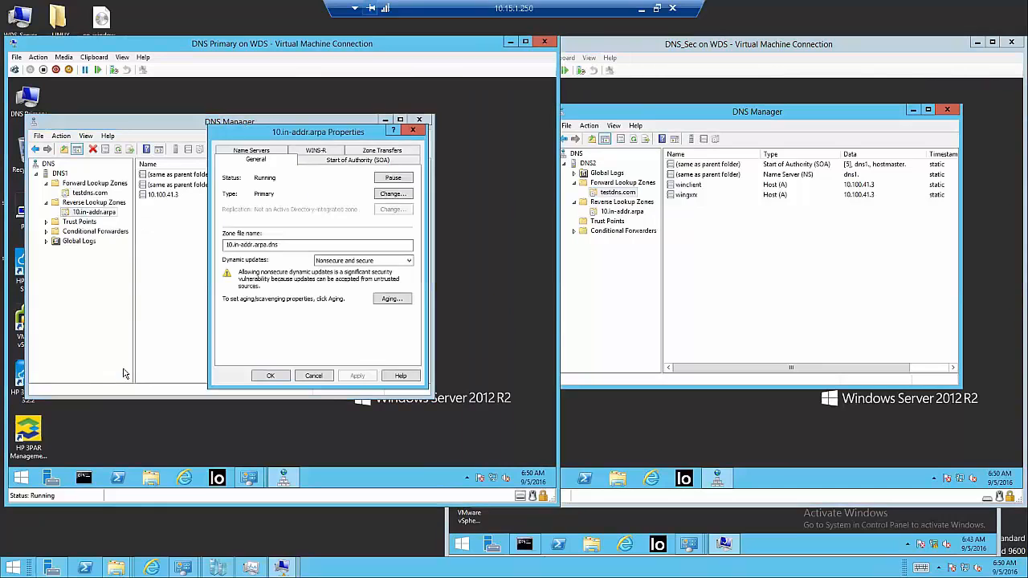
{"action": "left_click", "coordinate": [350, 163]}
{"action": "left_click", "coordinate": [333, 259]}
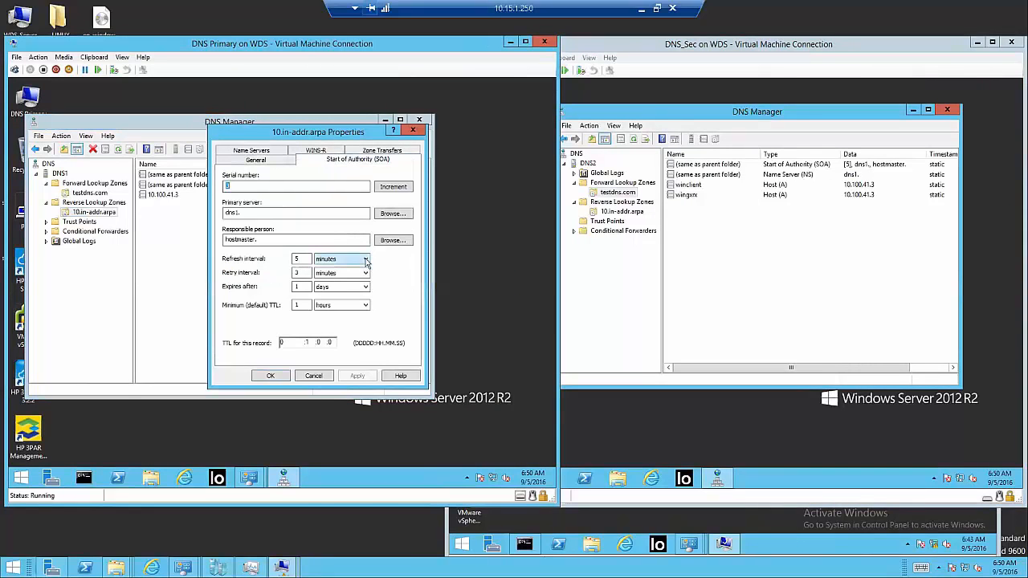
{"action": "left_click", "coordinate": [329, 270]}
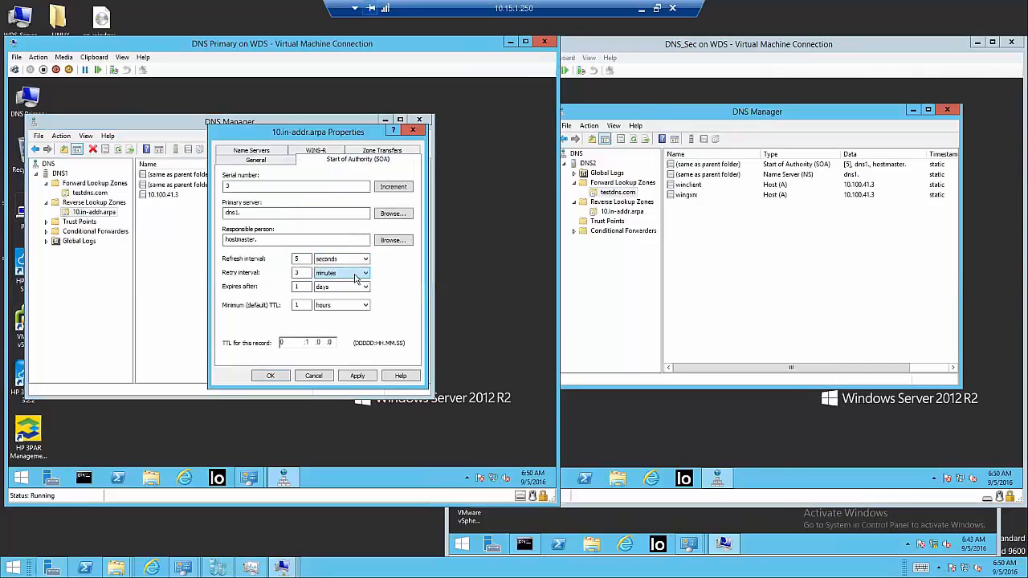
{"action": "left_click", "coordinate": [356, 277]}
{"action": "left_click", "coordinate": [325, 283]}
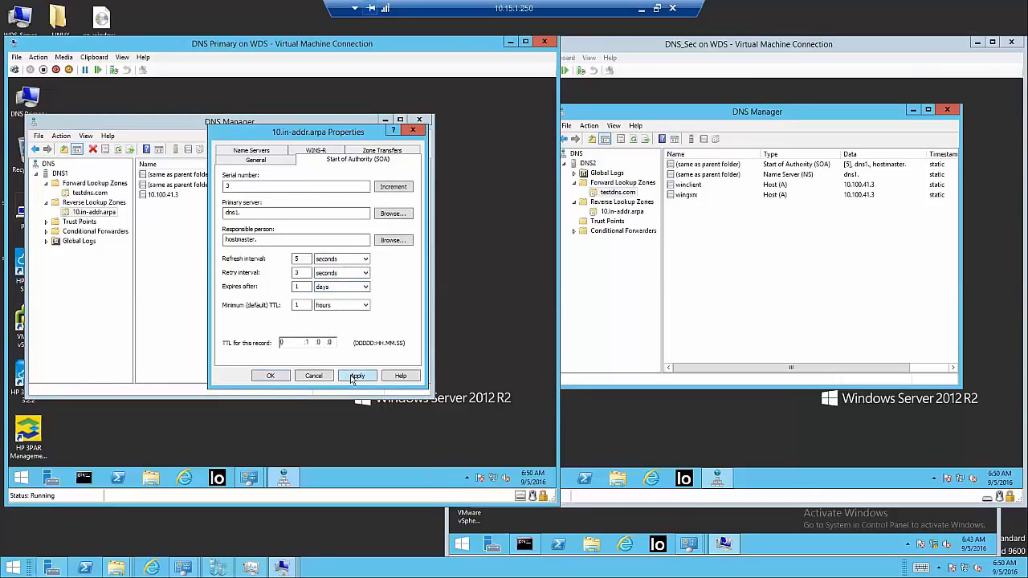
{"action": "left_click", "coordinate": [358, 376]}
{"action": "left_click", "coordinate": [287, 376]}
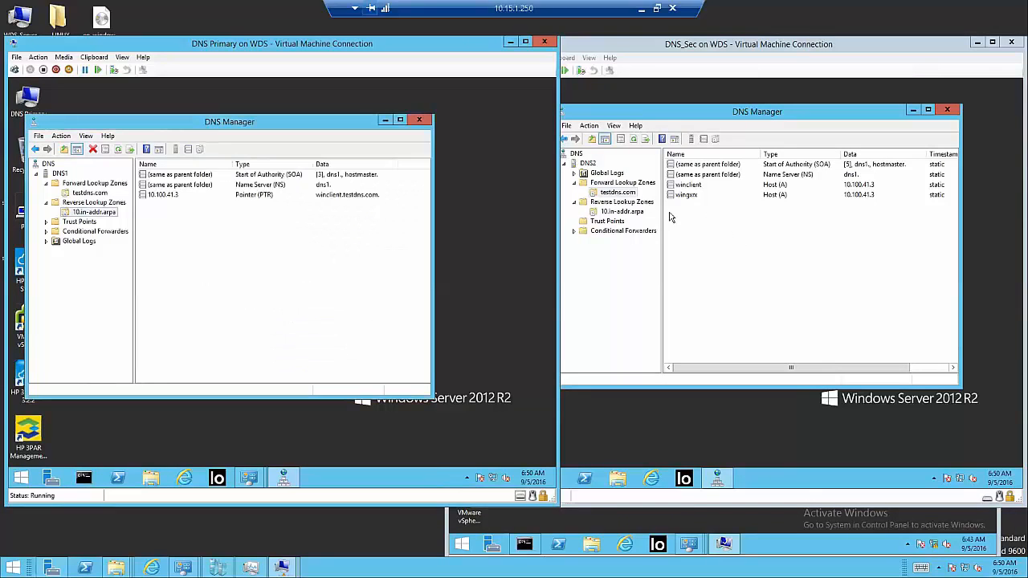
Step: Refresh the 10.in-addr.arpa zone on DNS2 and check its SOA refresh and retry intervals in the zone properties
{"action": "left_click", "coordinate": [618, 213]}
{"action": "right_click", "coordinate": [618, 211]}
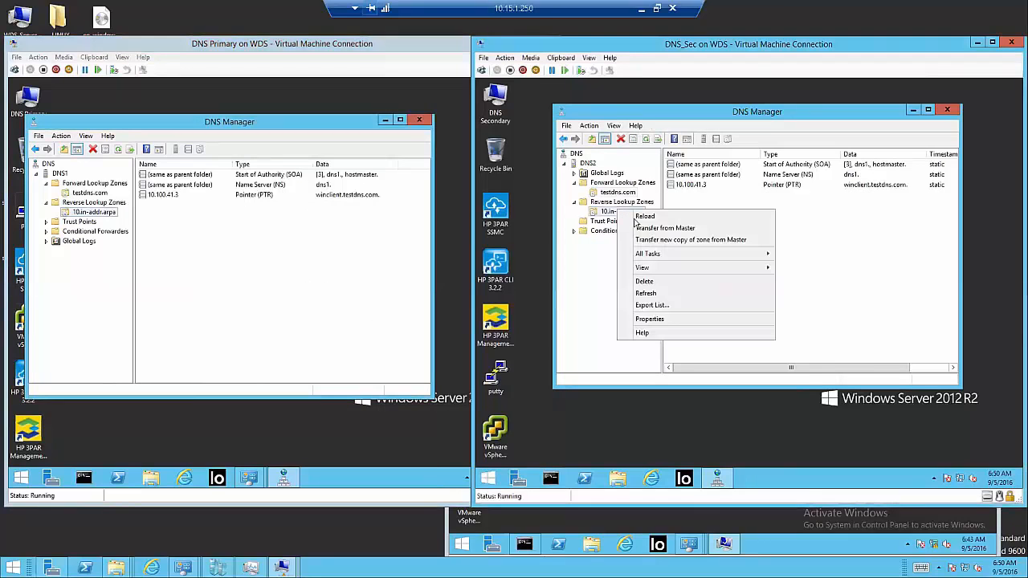
{"action": "left_click", "coordinate": [650, 321]}
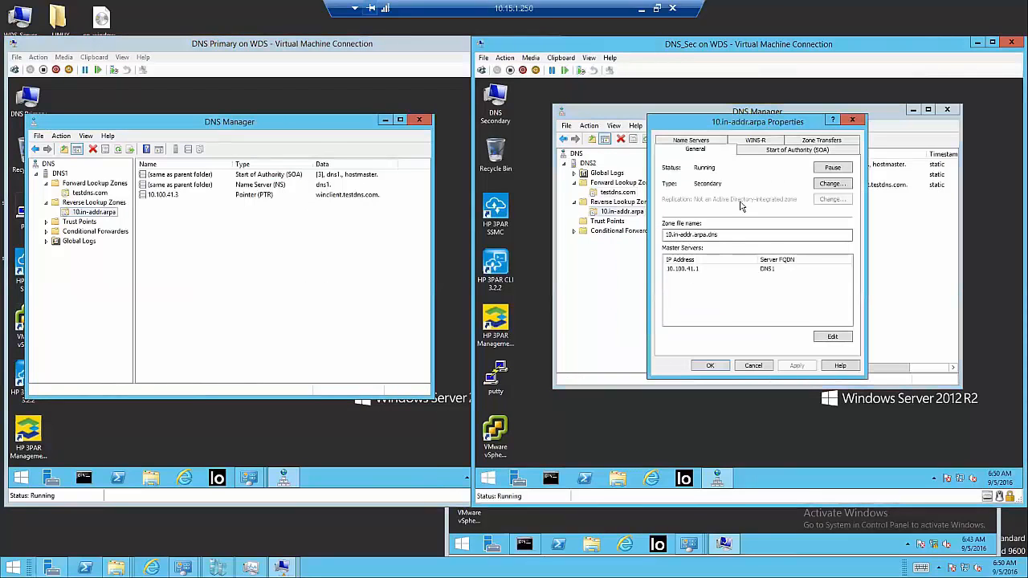
{"action": "left_click", "coordinate": [776, 152]}
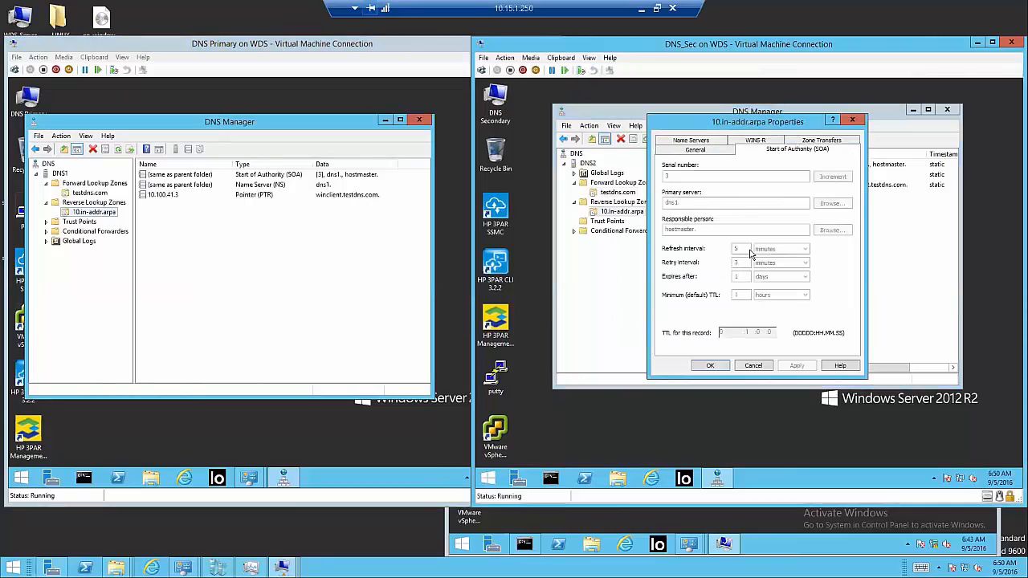
{"action": "left_click", "coordinate": [755, 366]}
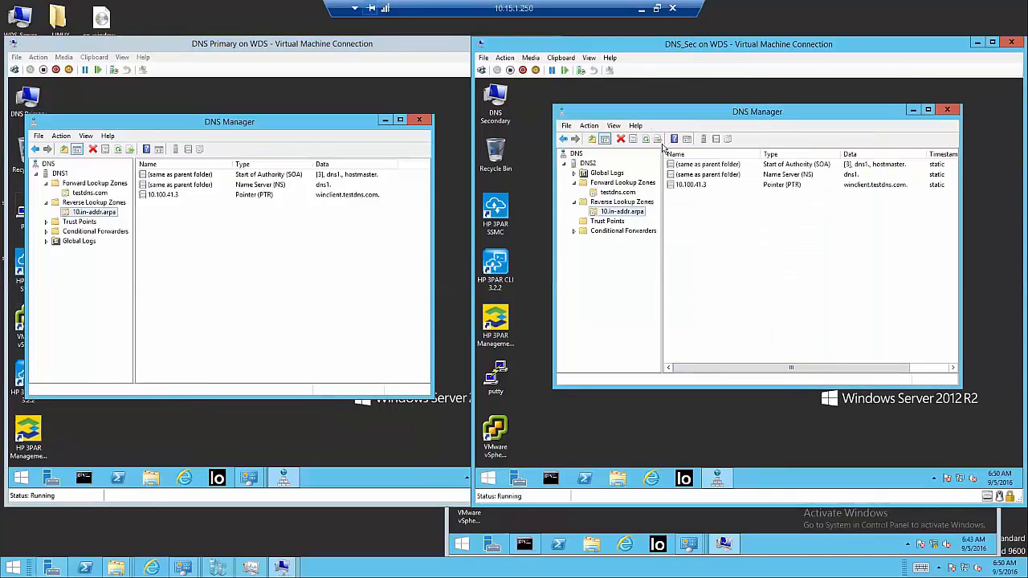
{"action": "right_click", "coordinate": [632, 213]}
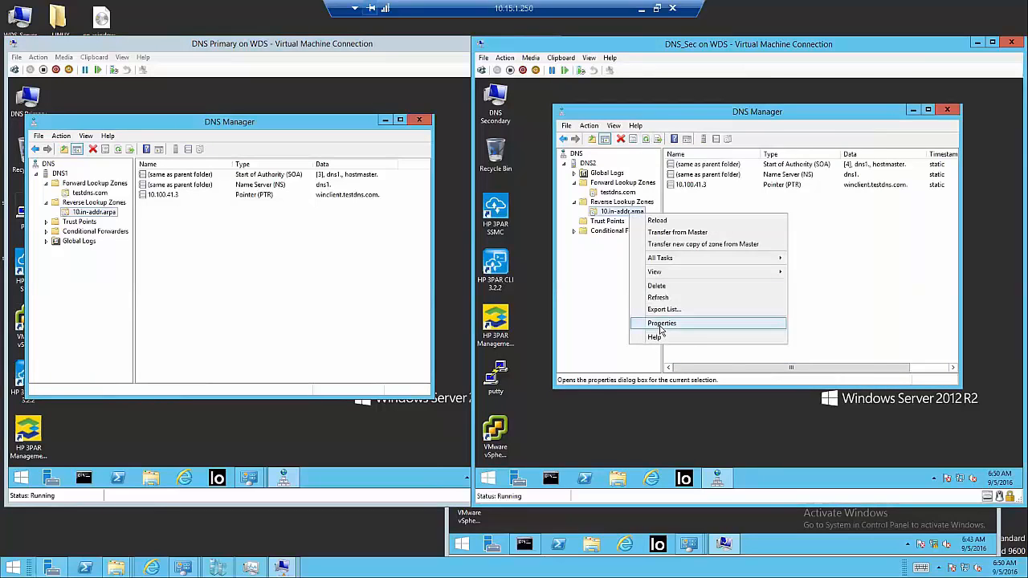
{"action": "left_click", "coordinate": [661, 325]}
{"action": "left_click", "coordinate": [777, 152]}
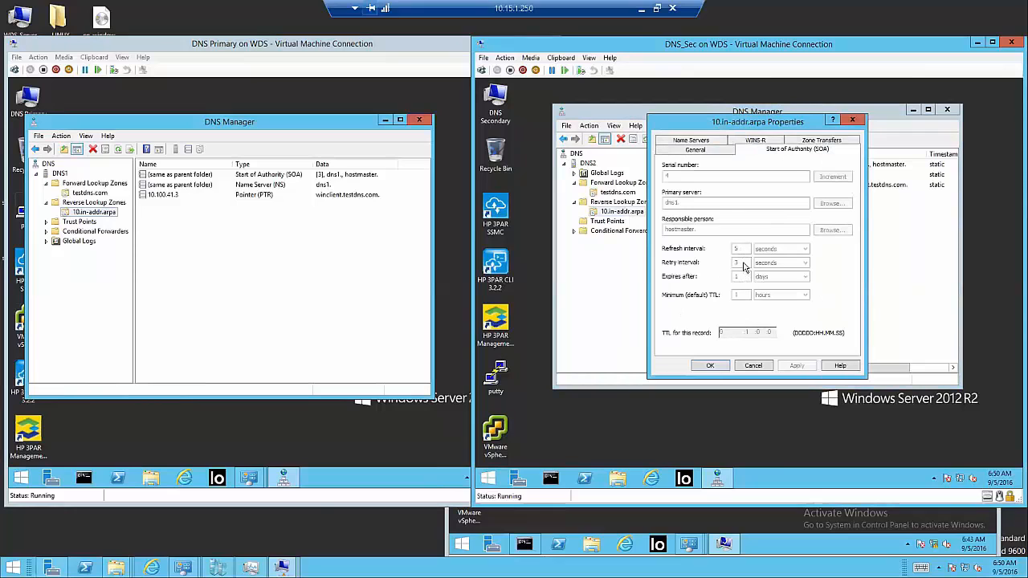
{"action": "left_click", "coordinate": [710, 365]}
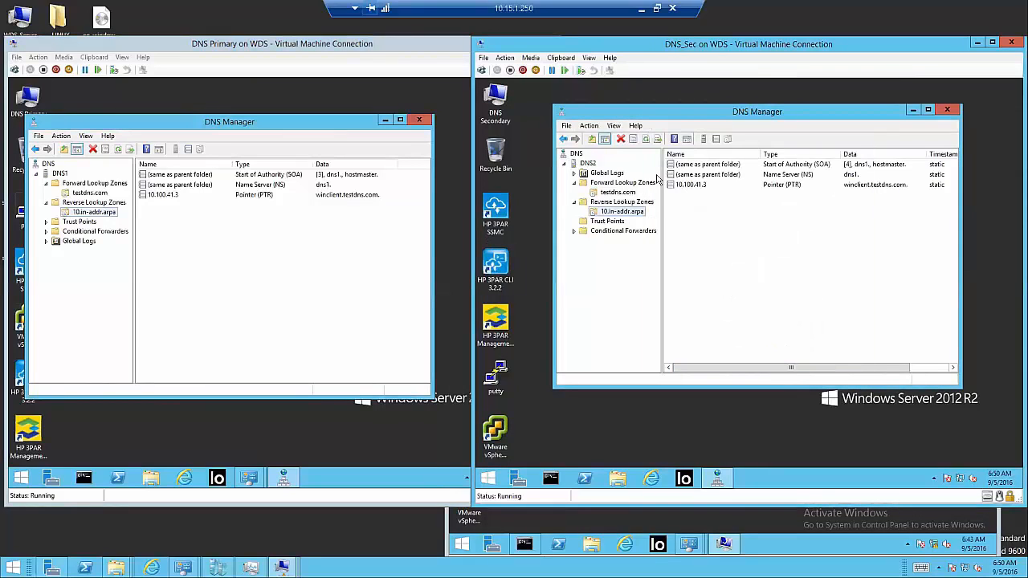
Step: Add a host record named clienttest with IP address 10.100.41.3 and an associated pointer record to testdns.com on DNS1
{"action": "left_click", "coordinate": [627, 195]}
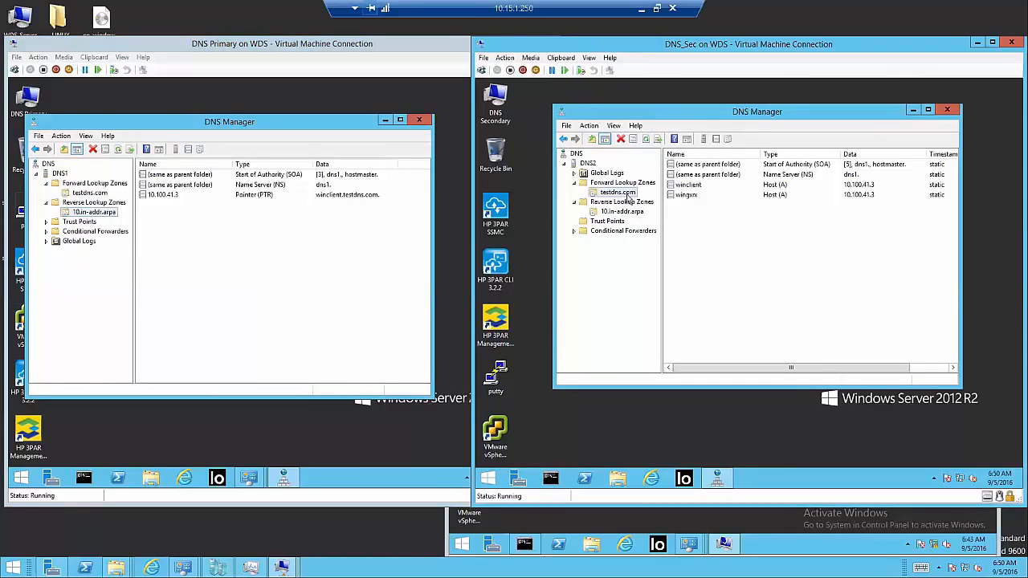
{"action": "left_click", "coordinate": [216, 249]}
{"action": "left_click", "coordinate": [94, 194]}
{"action": "right_click", "coordinate": [248, 254]}
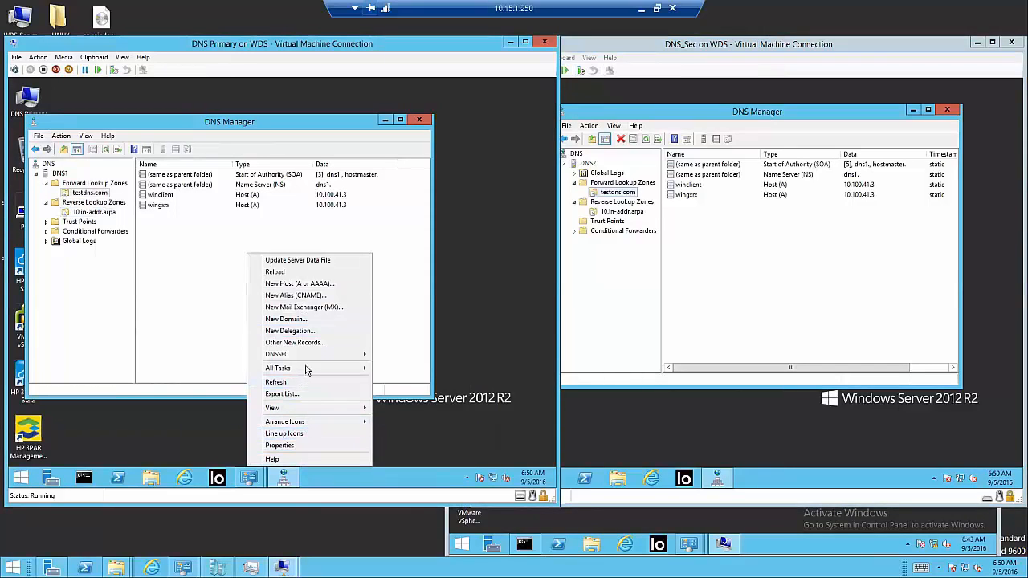
{"action": "left_click", "coordinate": [304, 283]}
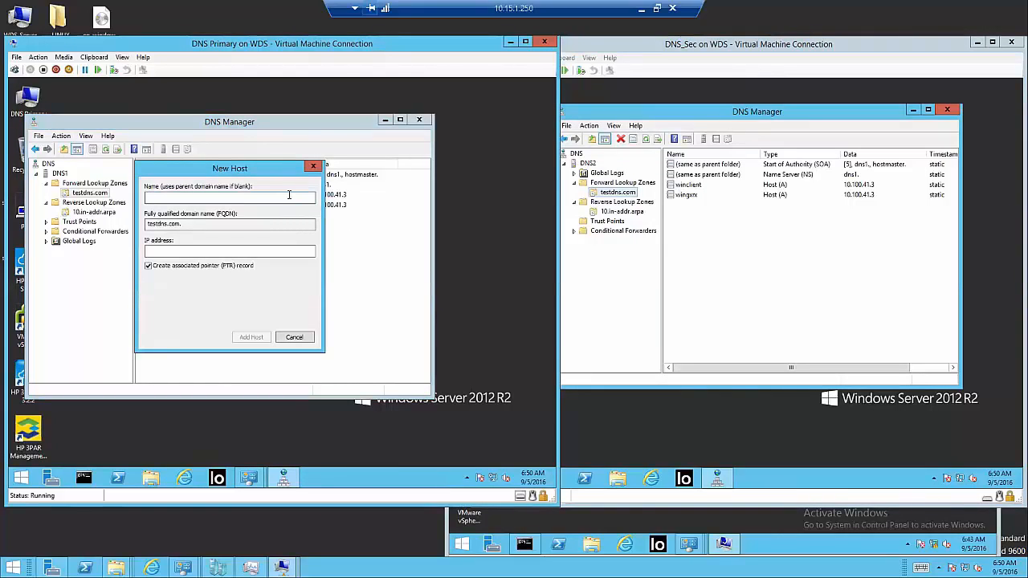
{"action": "type", "text": "clienttest"}
{"action": "key", "text": "Tab"}
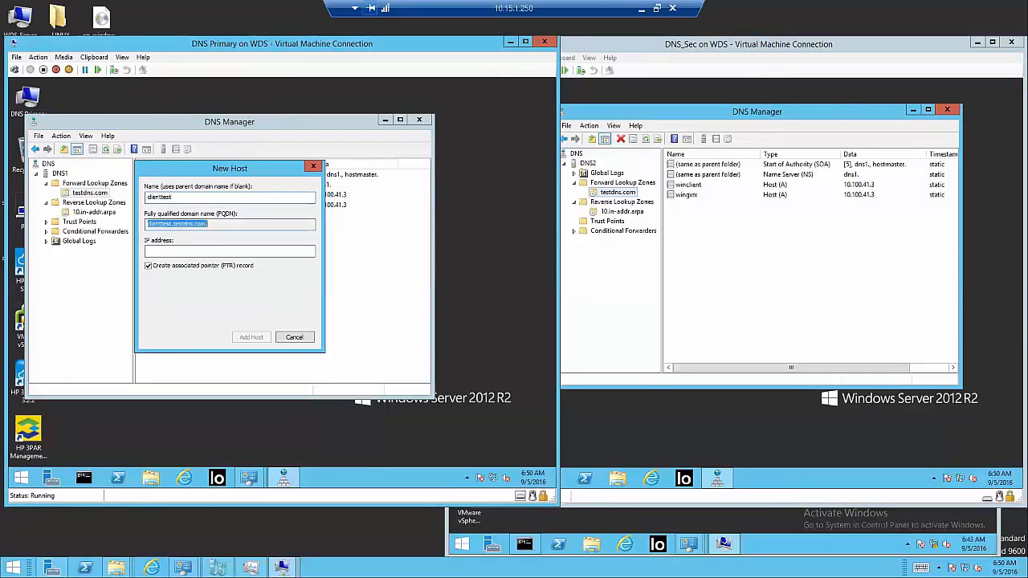
{"action": "key", "text": "Tab"}
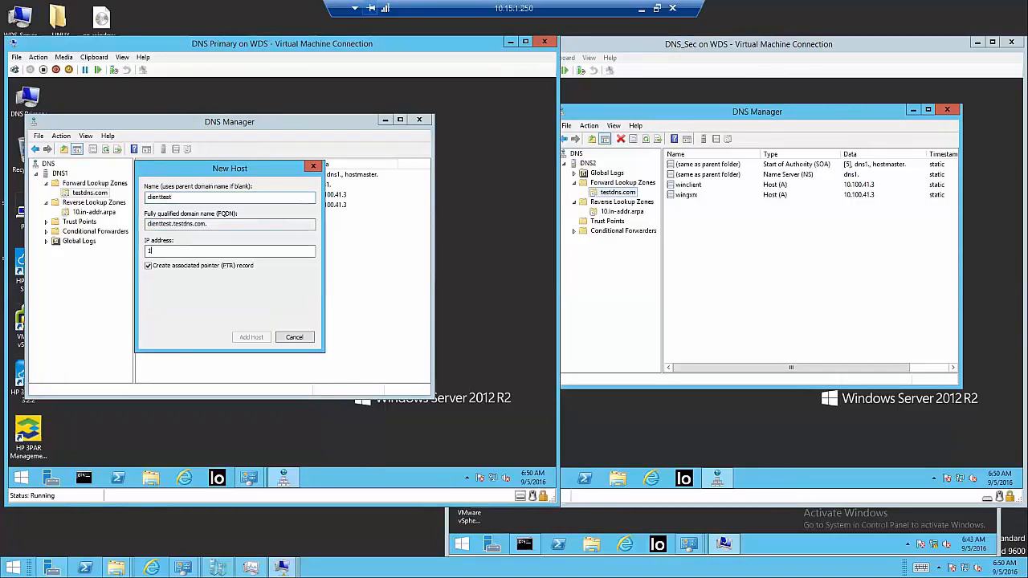
{"action": "type", "text": "10.100.41.3"}
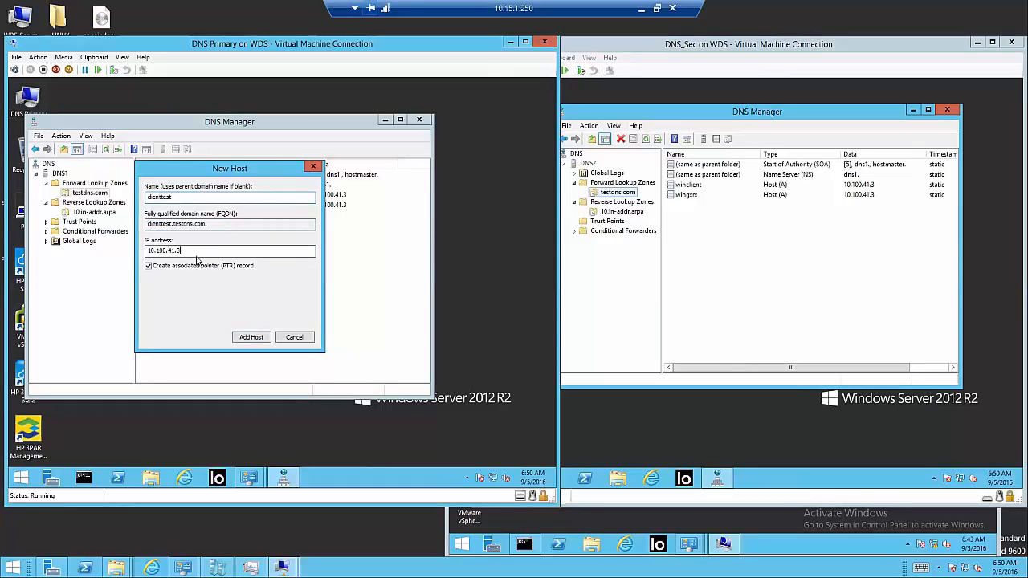
{"action": "left_click", "coordinate": [251, 337]}
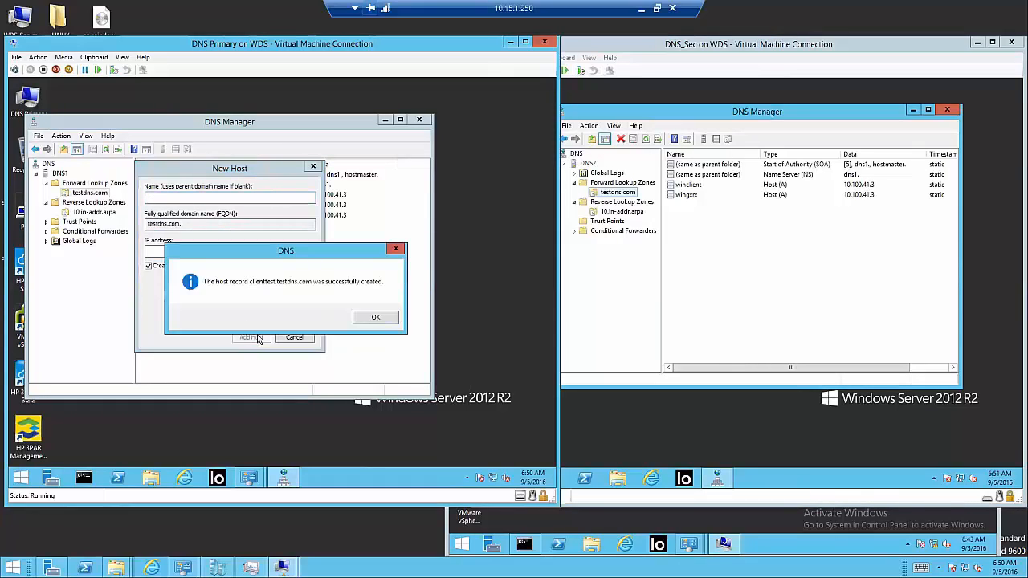
{"action": "left_click", "coordinate": [365, 321]}
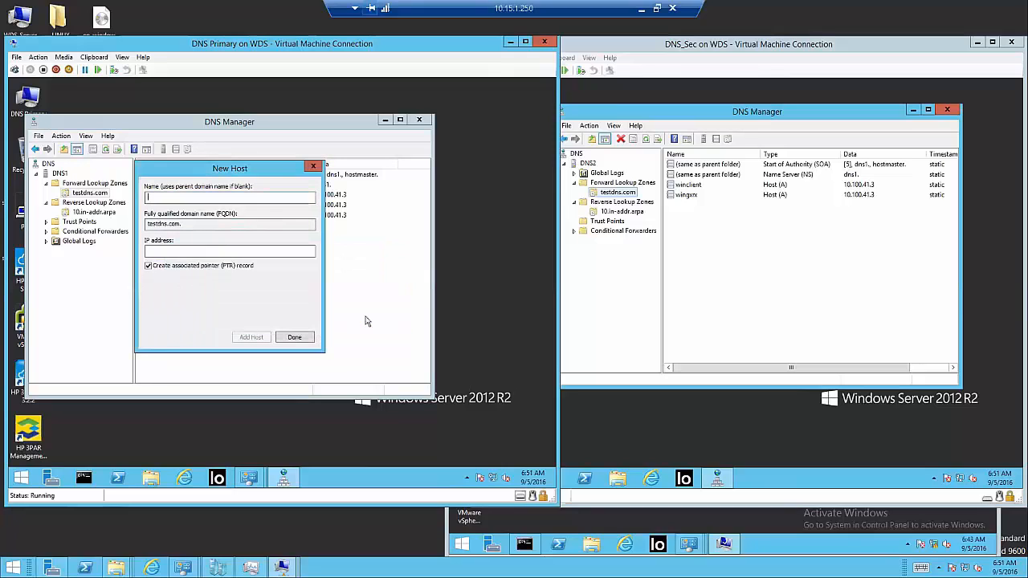
{"action": "left_click", "coordinate": [294, 338]}
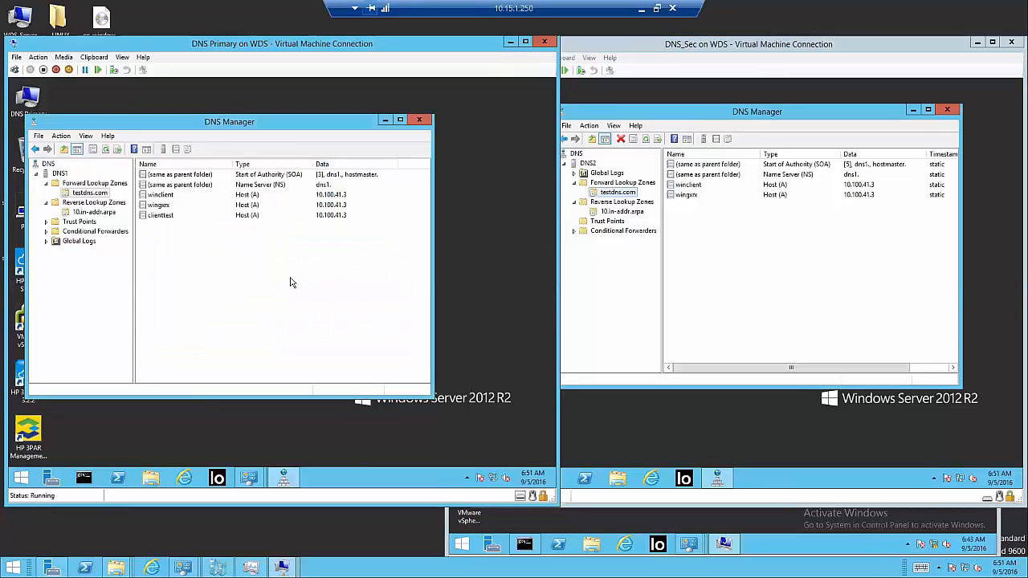
Step: Check the testdns.com zone on DNS2 for the clienttest record, and ping clienttest.testdns.com from DNS2's Command Prompt
{"action": "left_click", "coordinate": [705, 267]}
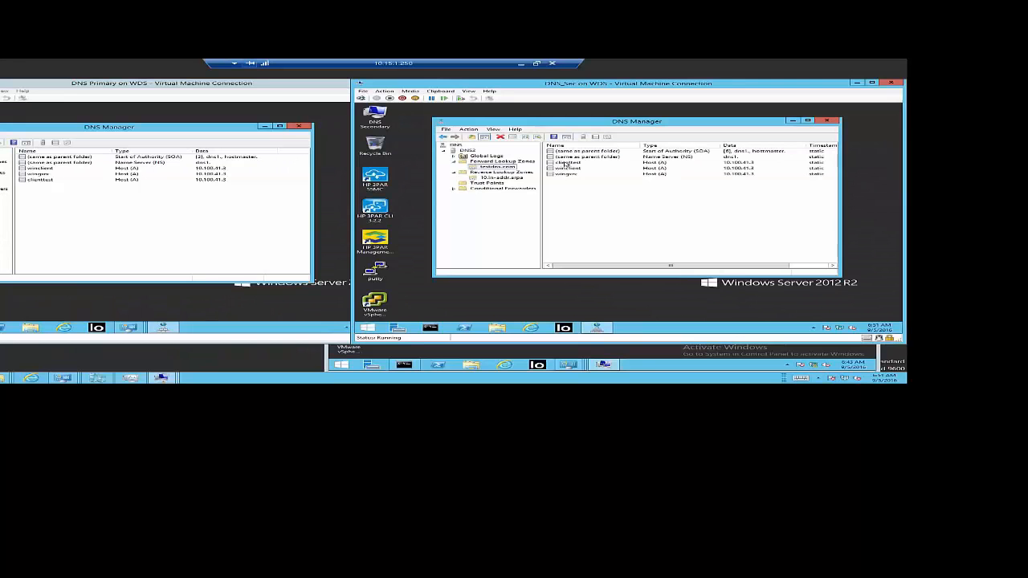
{"action": "left_click", "coordinate": [580, 164]}
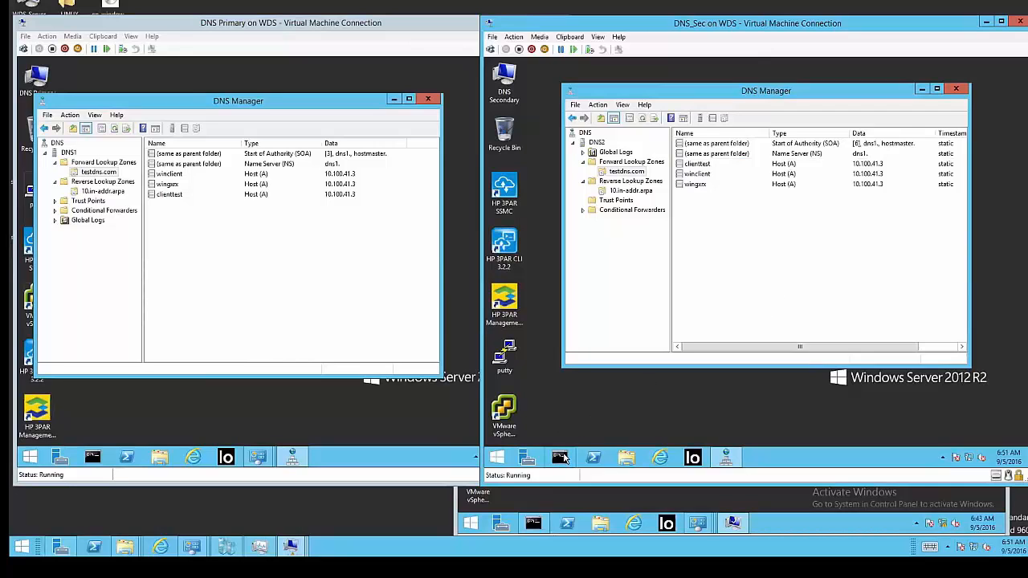
{"action": "left_click", "coordinate": [560, 457]}
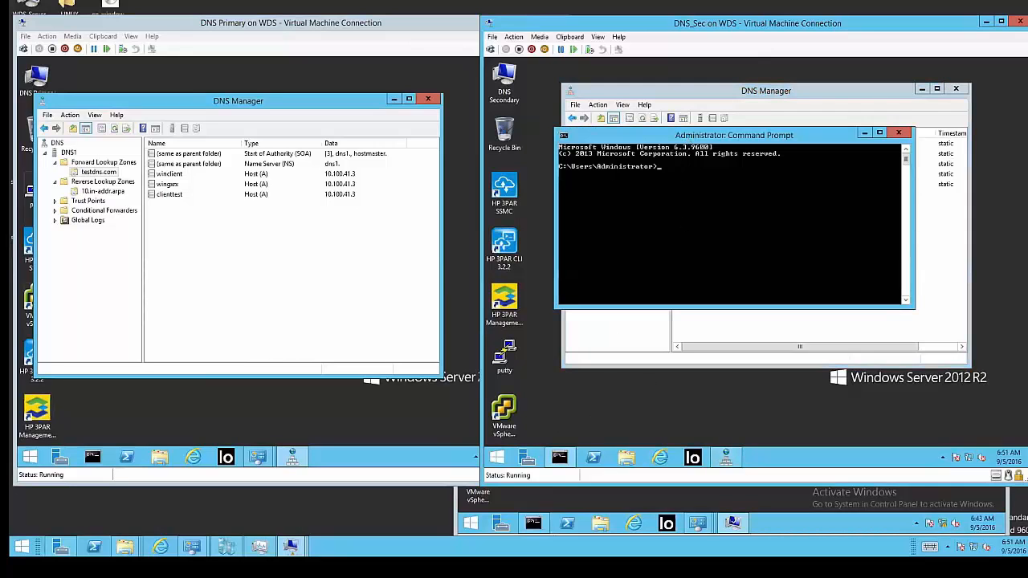
{"action": "left_click_drag", "start_coordinate": [689, 138], "coordinate": [675, 253]}
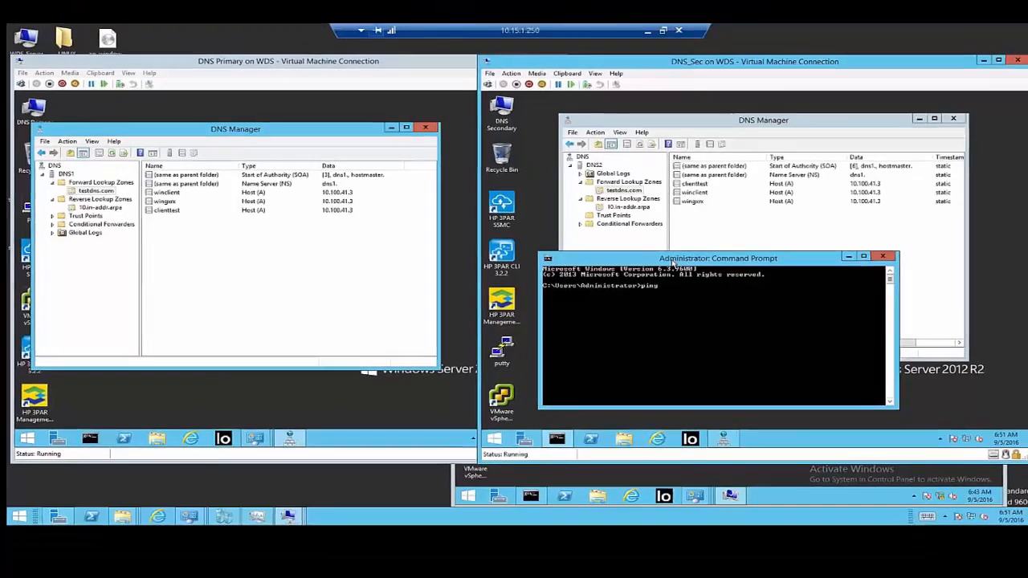
{"action": "type", "text": "ping"}
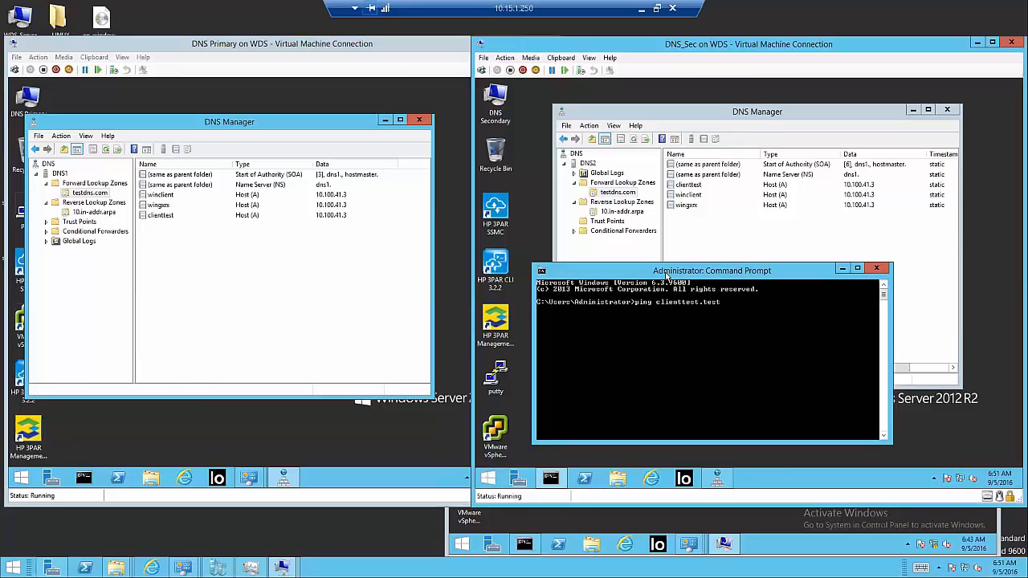
{"action": "key", "text": "Return"}
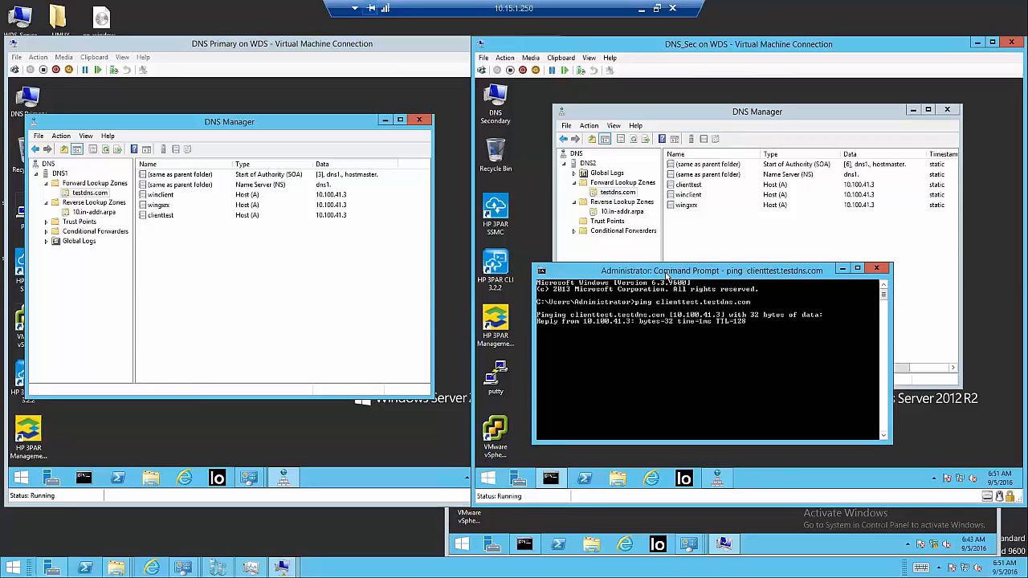
{"action": "left_click", "coordinate": [877, 269]}
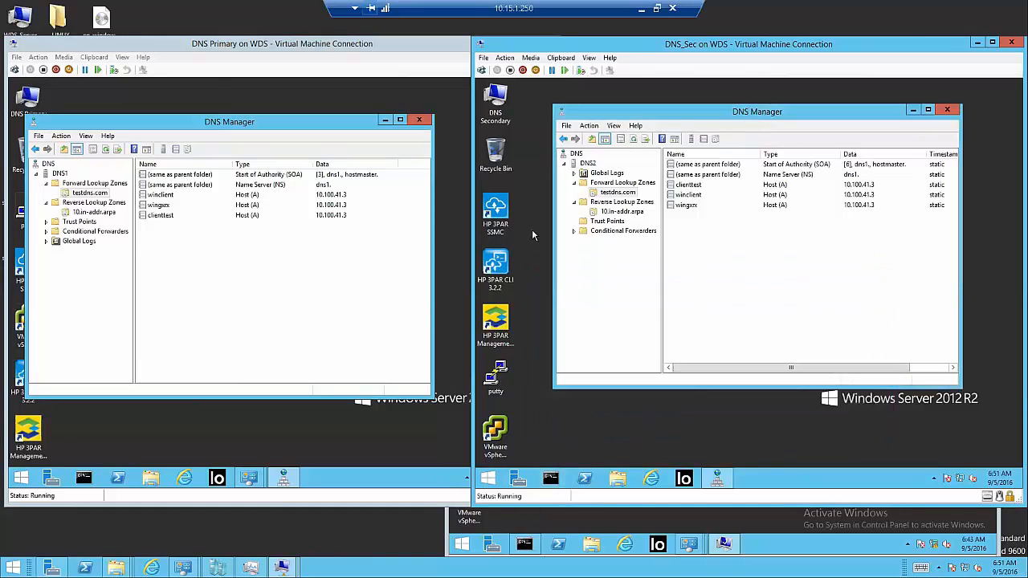
Step: Switch to the DNS Theorey note in Evernote and review the section on when a zone transfer occurs
{"action": "left_click", "coordinate": [312, 235]}
{"action": "left_click", "coordinate": [779, 257]}
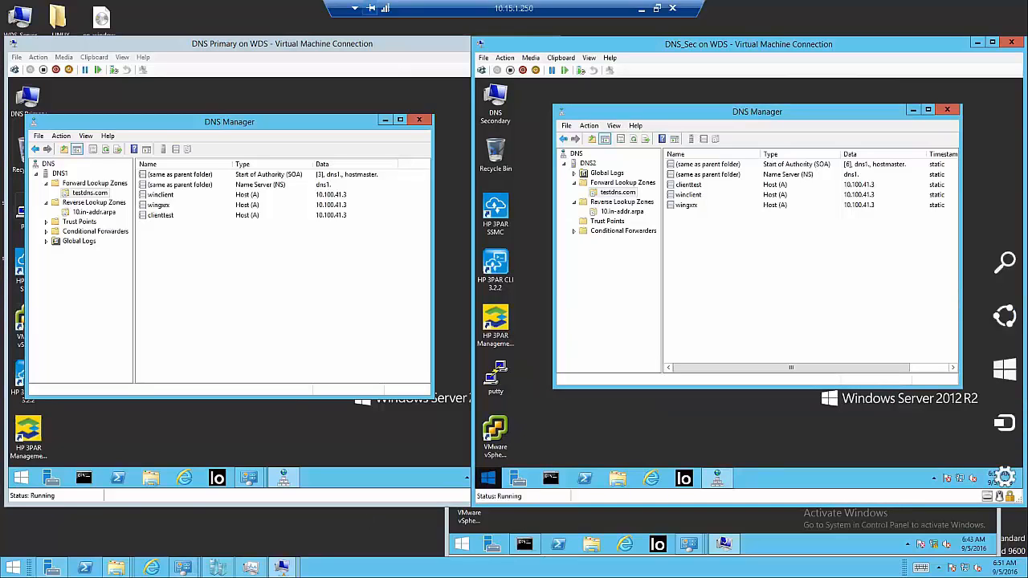
{"action": "key", "text": "alt+Tab"}
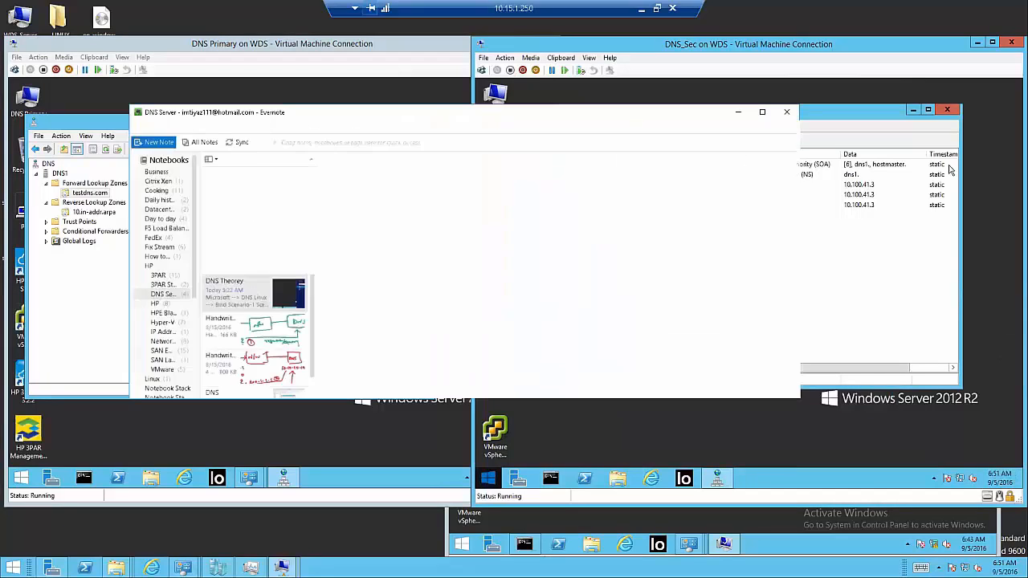
{"action": "double_click", "coordinate": [653, 120]}
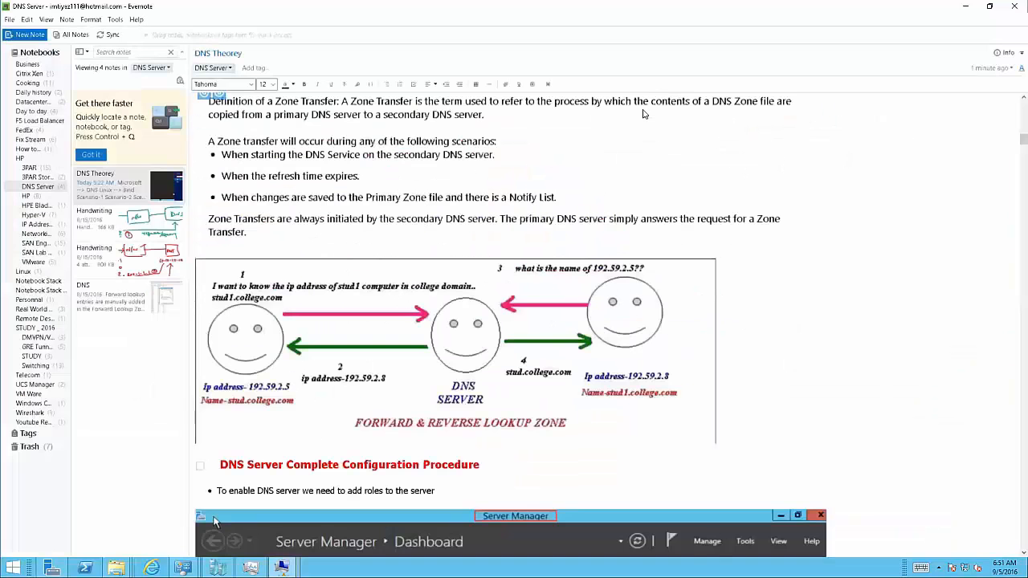
{"action": "scroll", "coordinate": [410, 240], "scroll_direction": "up", "scroll_amount": 2}
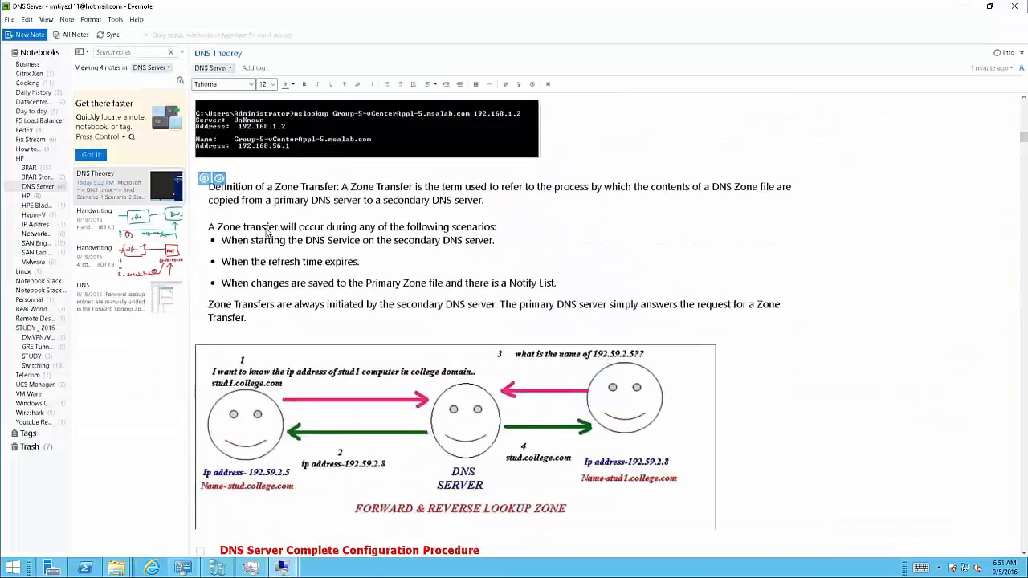
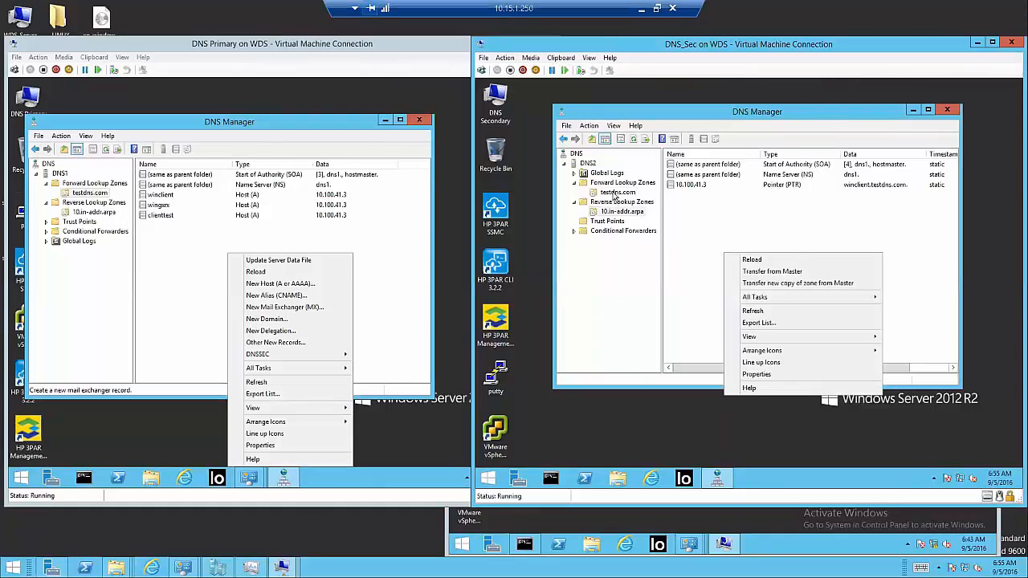
Step: Compare the commands available for the testdns.com zone on DNS2 with those on DNS1, without running any
{"action": "right_click", "coordinate": [699, 249]}
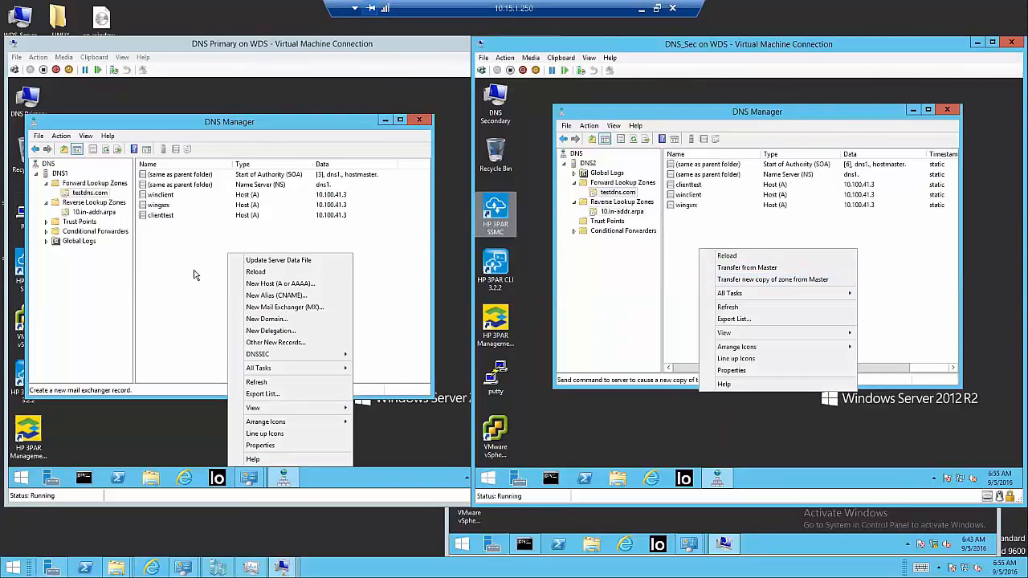
{"action": "left_click", "coordinate": [195, 276]}
{"action": "right_click", "coordinate": [195, 275]}
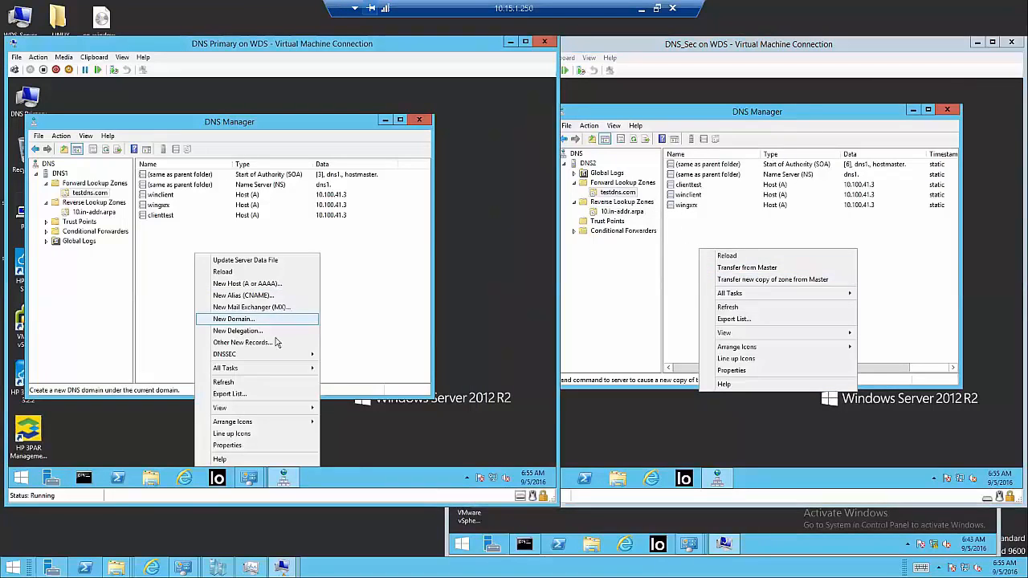
{"action": "left_click", "coordinate": [378, 238]}
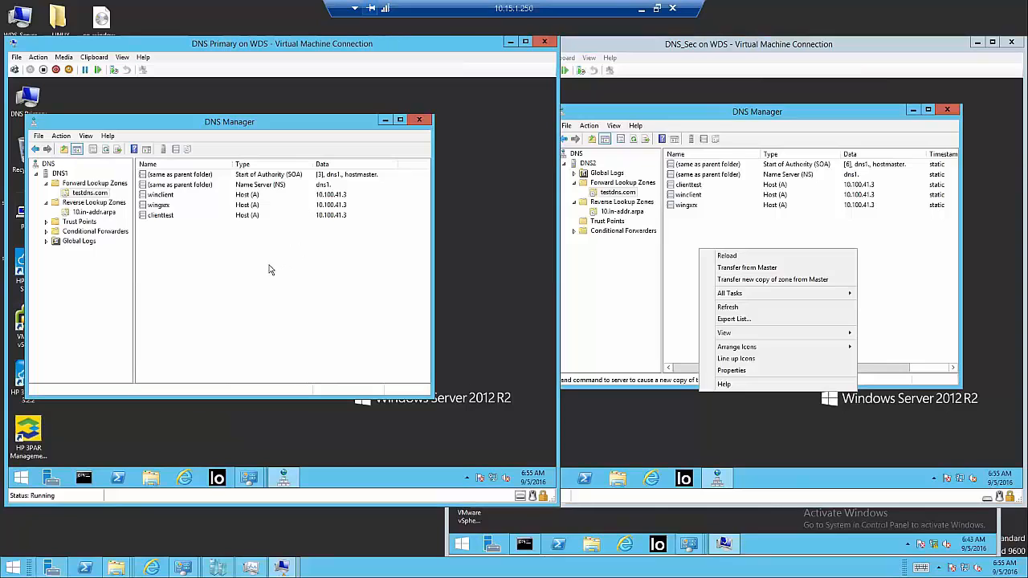
{"action": "left_click", "coordinate": [718, 236]}
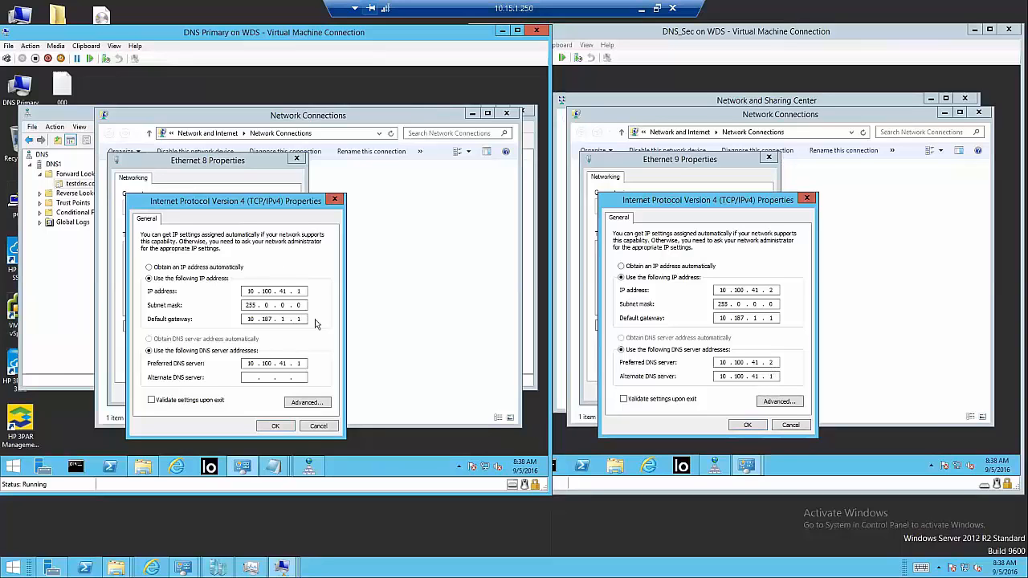
{"action": "mouse_move", "coordinate": [281, 567]}
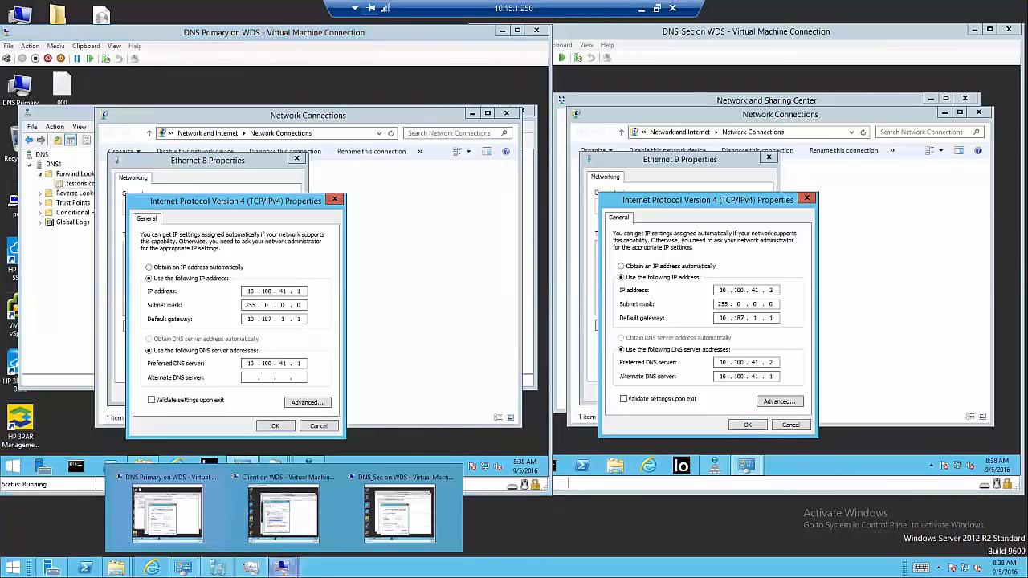
{"action": "left_click", "coordinate": [302, 517]}
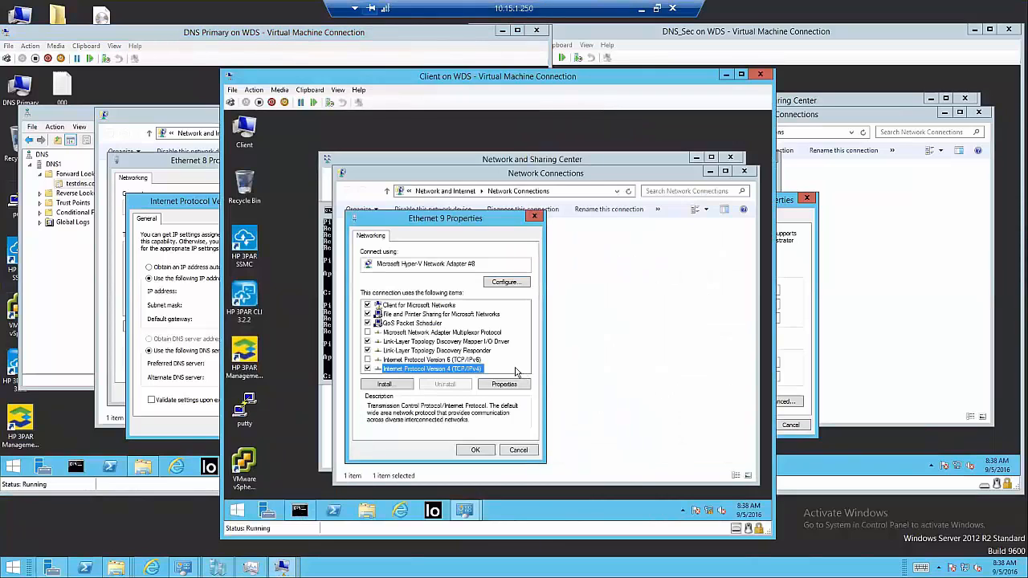
{"action": "double_click", "coordinate": [467, 368]}
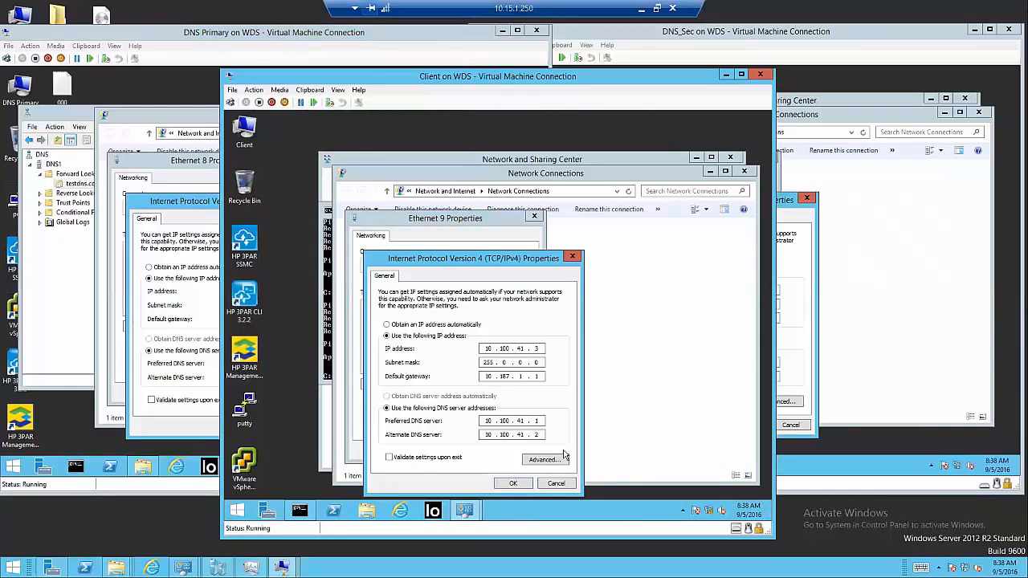
{"action": "left_click", "coordinate": [327, 366]}
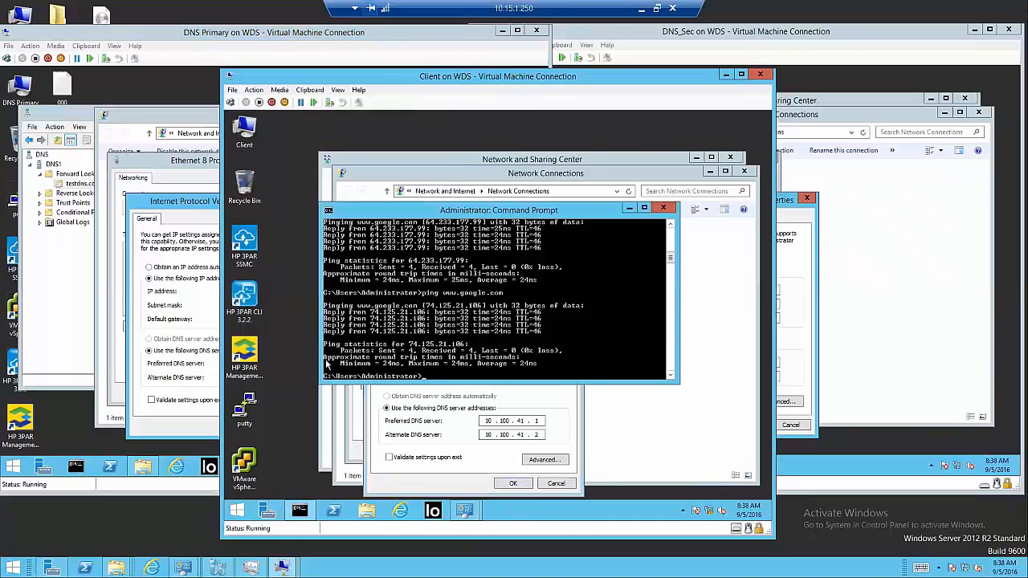
{"action": "key", "text": "Up"}
{"action": "key", "text": "Return"}
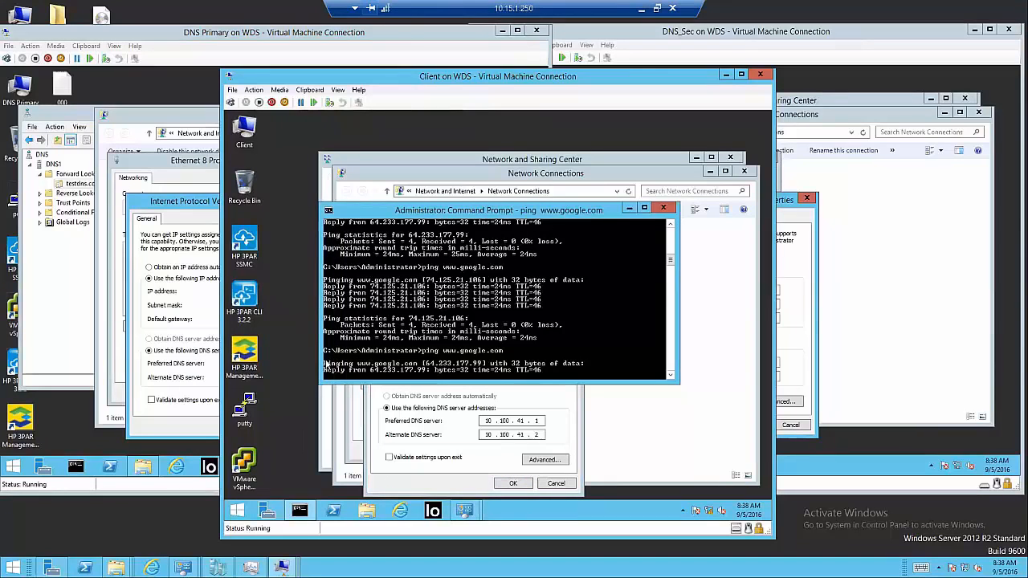
{"action": "left_click", "coordinate": [726, 74]}
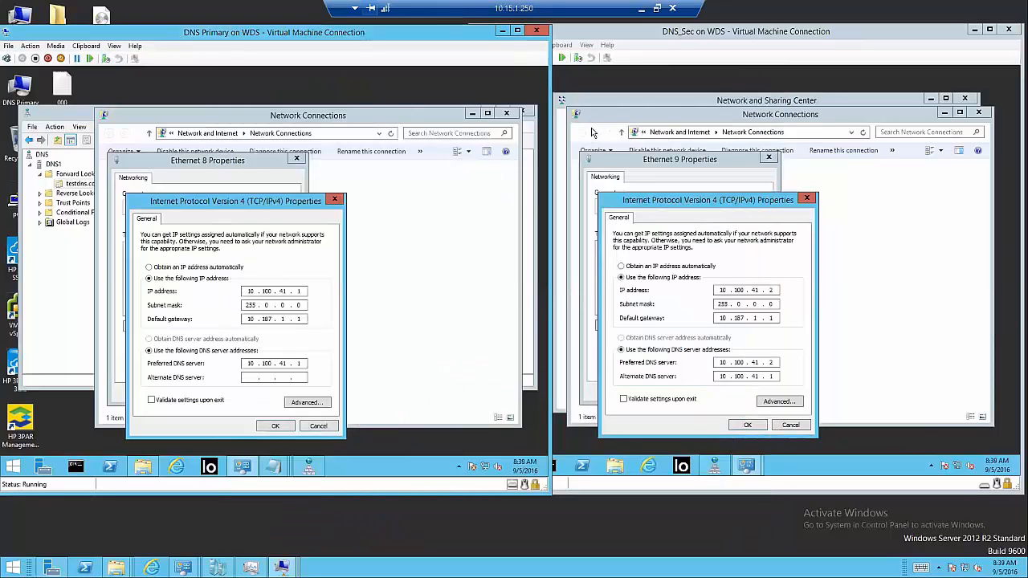
Step: Close the IPv4 and Ethernet 8 properties on DNS1, minimize Network Connections, and move DNS Manager clear of the desktop files
{"action": "left_click", "coordinate": [334, 199]}
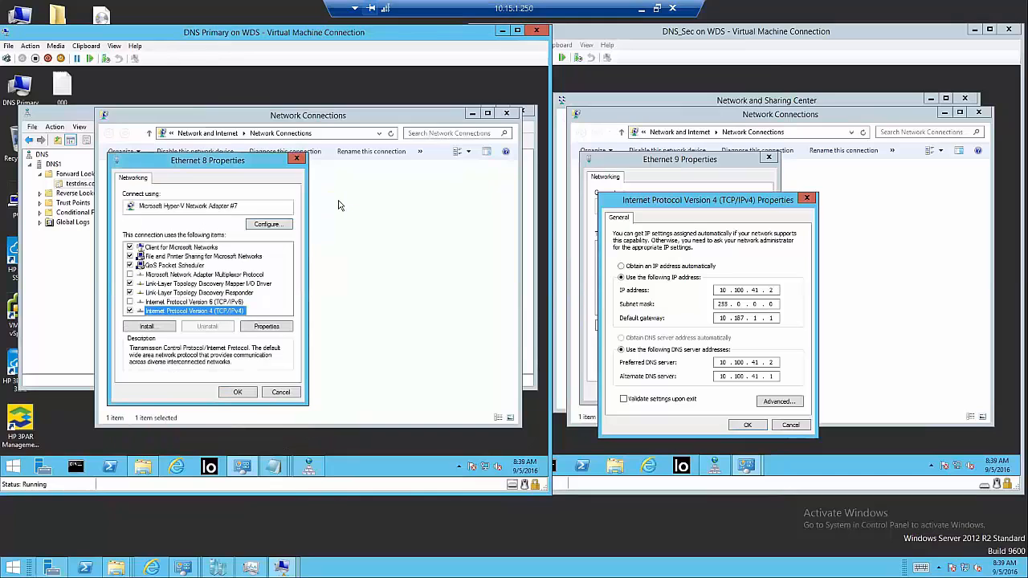
{"action": "left_click", "coordinate": [297, 160]}
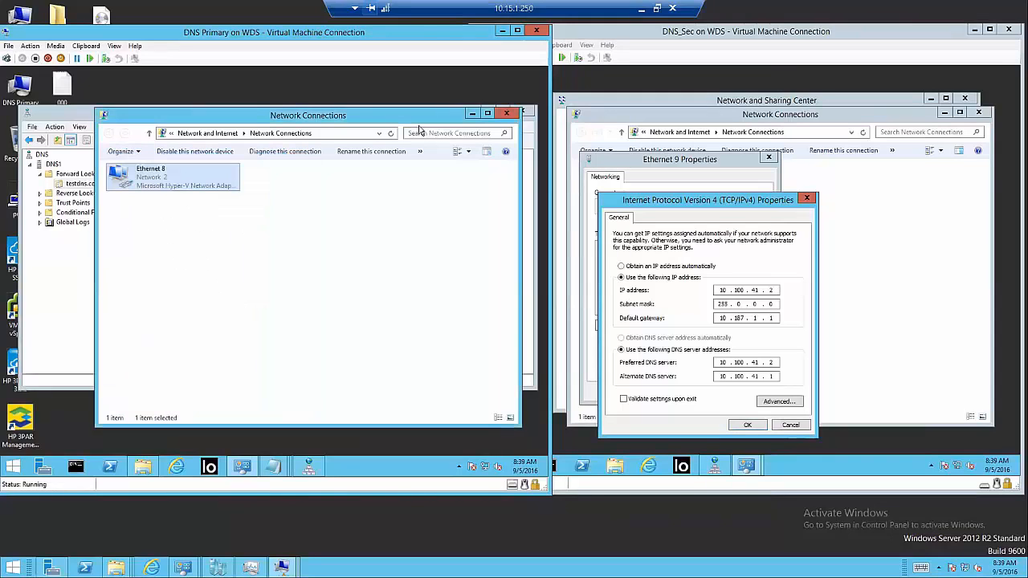
{"action": "left_click", "coordinate": [473, 114]}
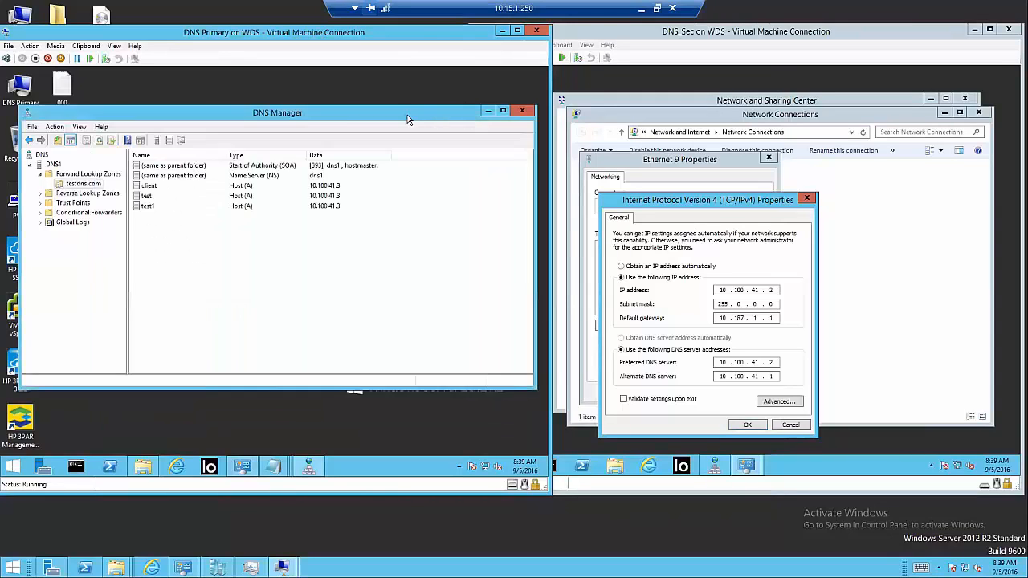
{"action": "left_click_drag", "start_coordinate": [406, 113], "coordinate": [404, 134]}
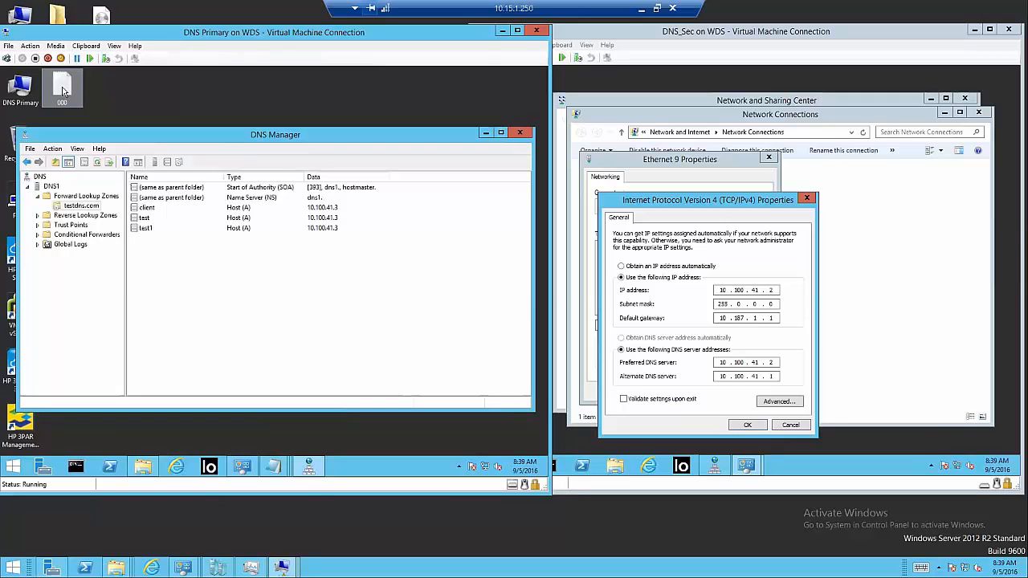
Step: View the Export List options for the testdns.com zone on DNS1 and dismiss them without saving a file
{"action": "left_click", "coordinate": [110, 163]}
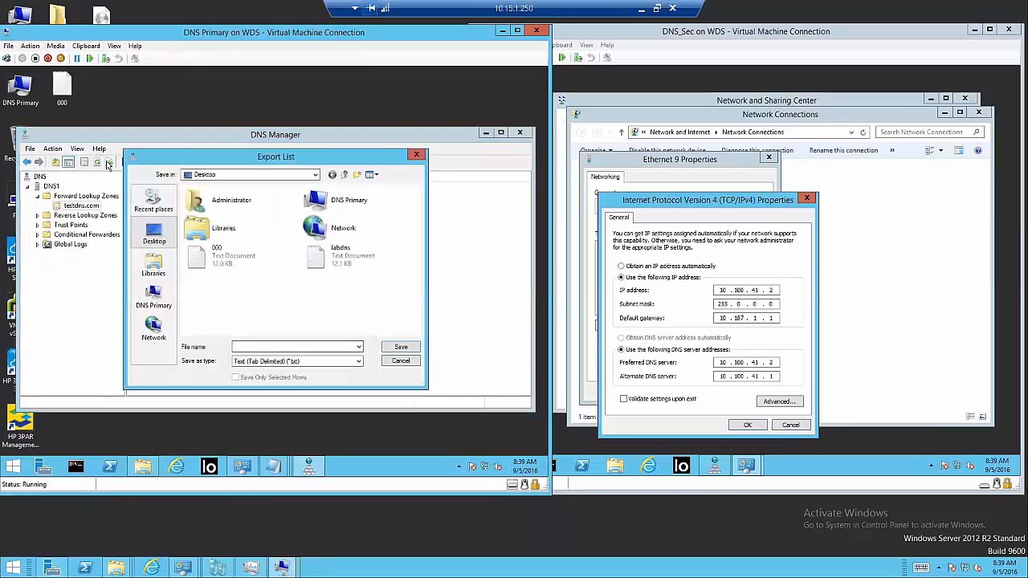
{"action": "left_click", "coordinate": [416, 156]}
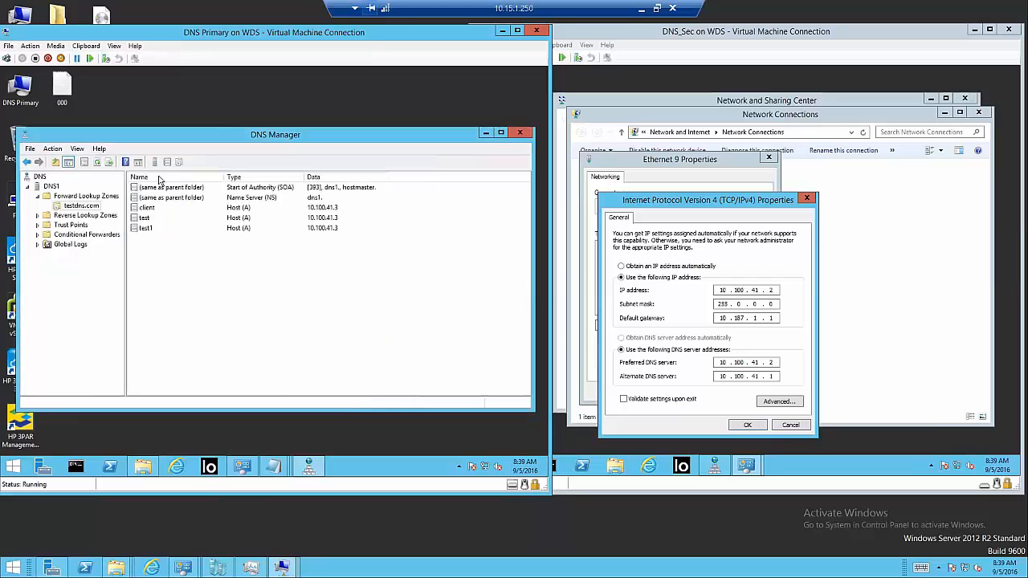
{"action": "left_click", "coordinate": [110, 162]}
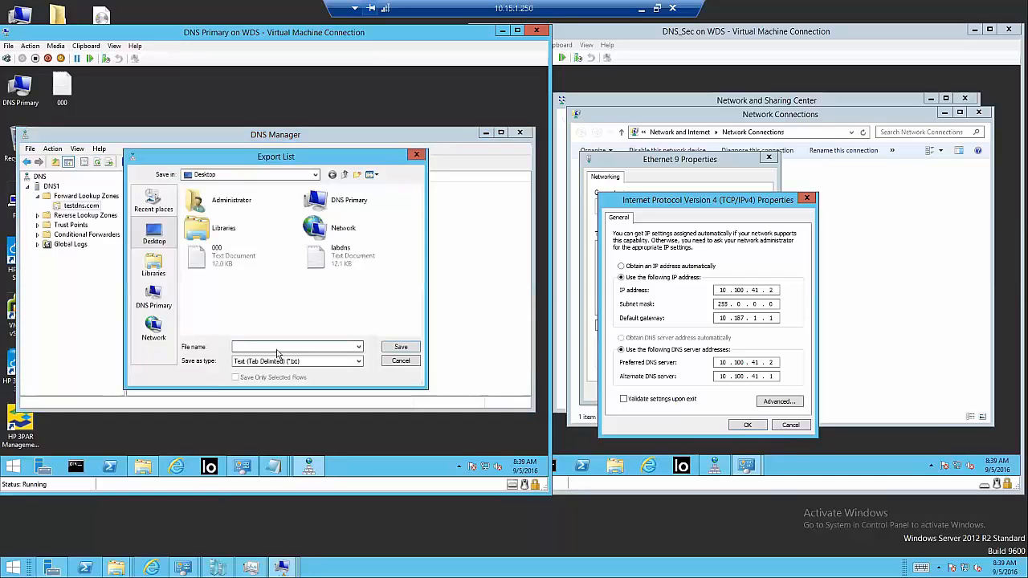
{"action": "left_click", "coordinate": [399, 362]}
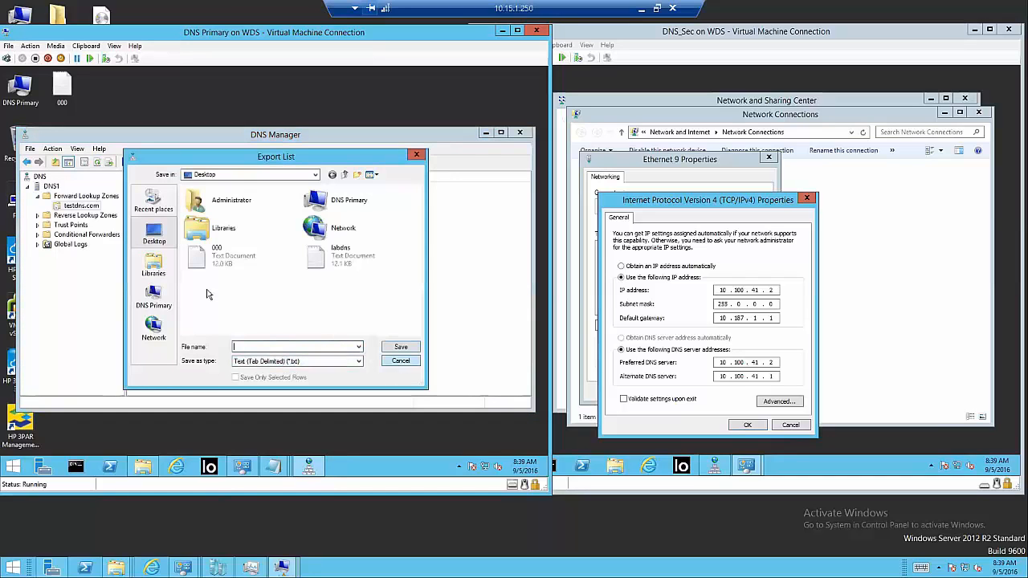
Step: Display the 10.in-addr.arpa zone's records on DNS1 and view its Export List options without saving a file
{"action": "left_click", "coordinate": [89, 207]}
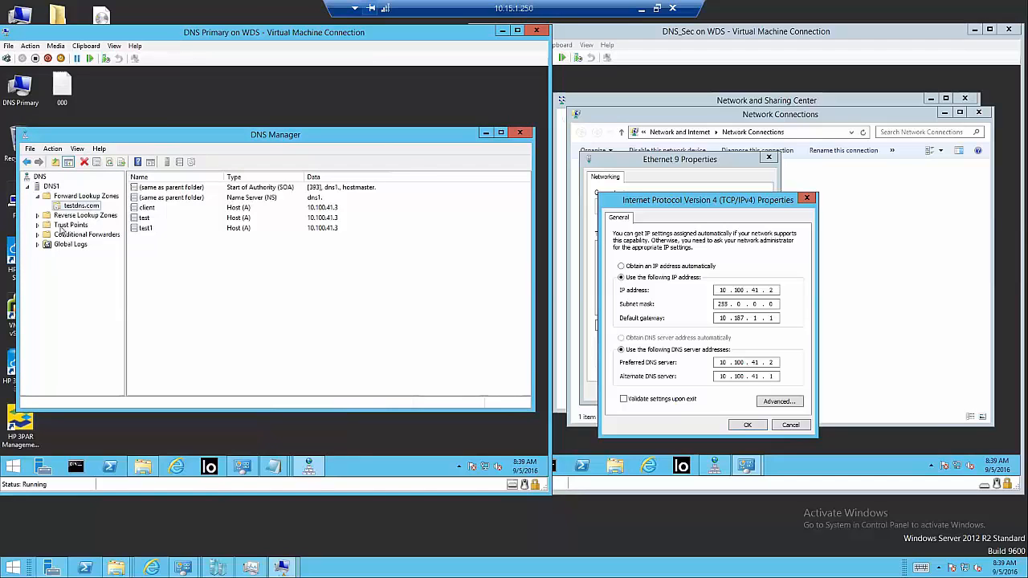
{"action": "left_click", "coordinate": [45, 216]}
{"action": "left_click", "coordinate": [84, 225]}
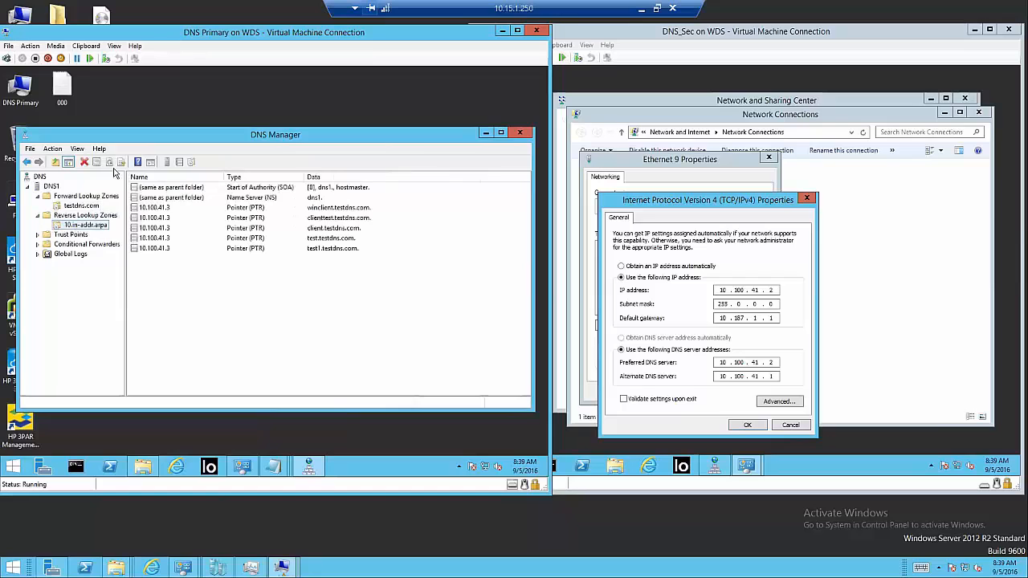
{"action": "left_click", "coordinate": [113, 162]}
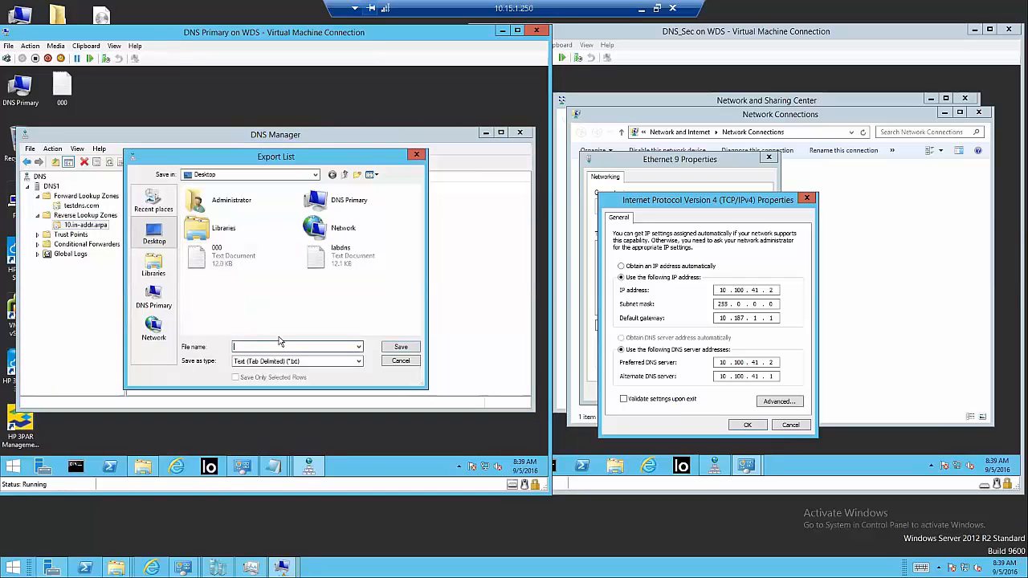
{"action": "left_click", "coordinate": [401, 362]}
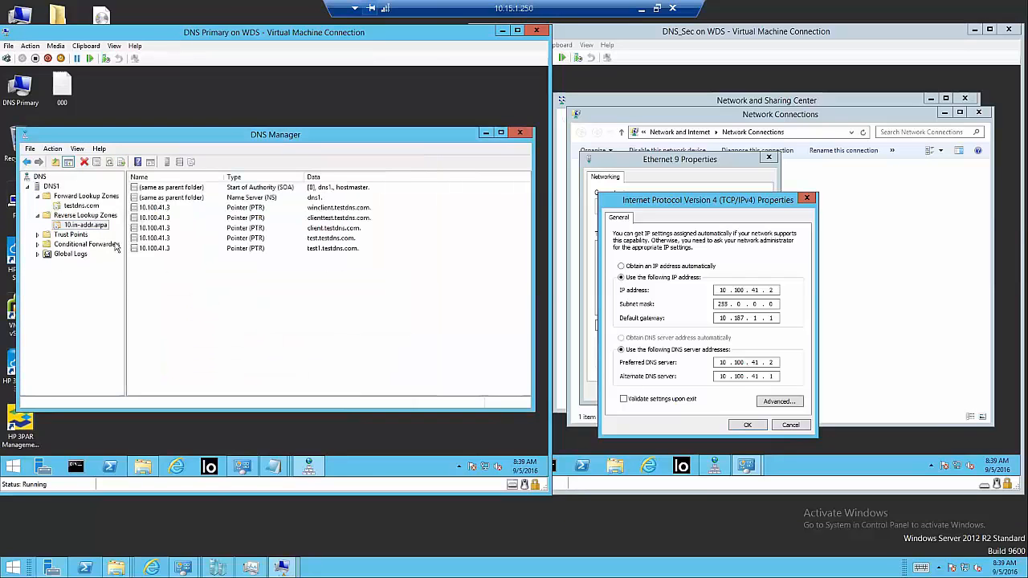
Step: Compare the testdns.com and 10.in-addr.arpa records on DNS1, and view the desktop as export location for testdns.com without saving
{"action": "left_click", "coordinate": [90, 206]}
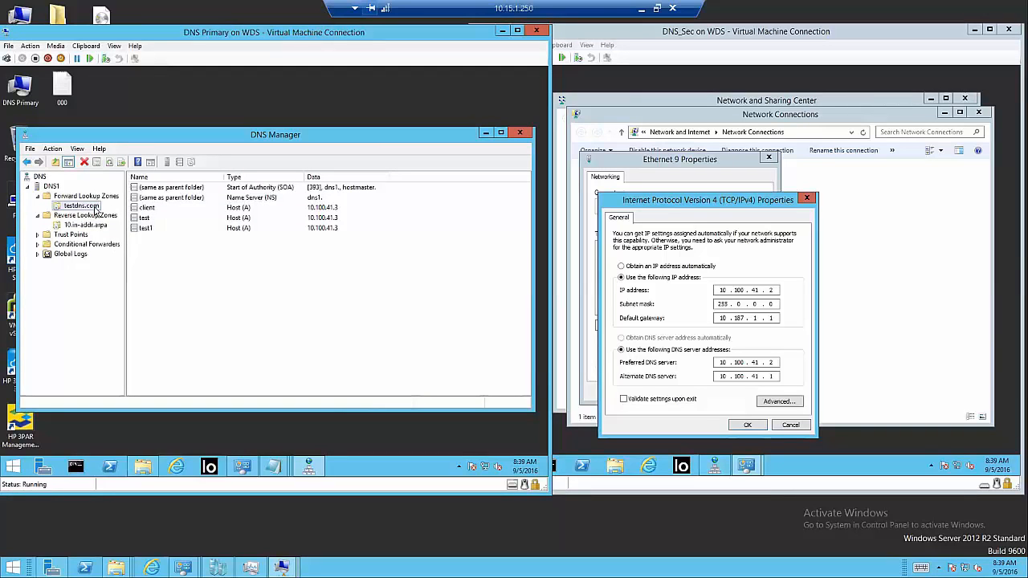
{"action": "left_click", "coordinate": [87, 228]}
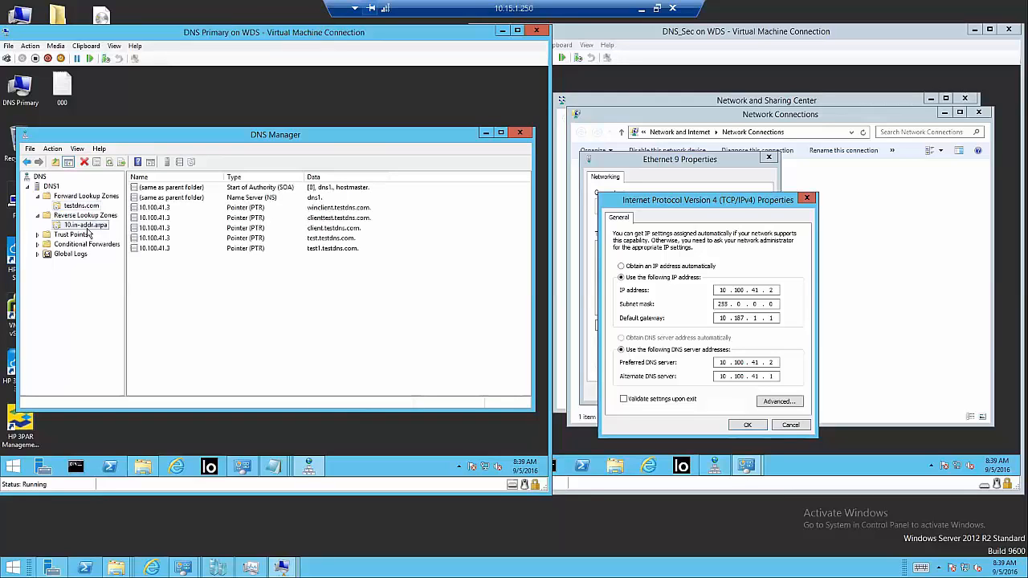
{"action": "left_click", "coordinate": [85, 208]}
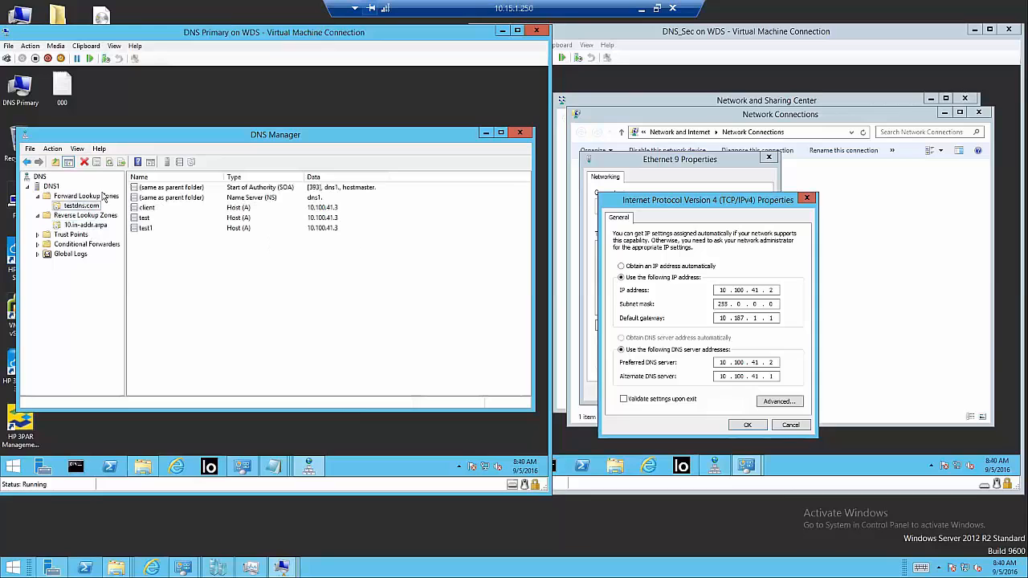
{"action": "left_click", "coordinate": [121, 162]}
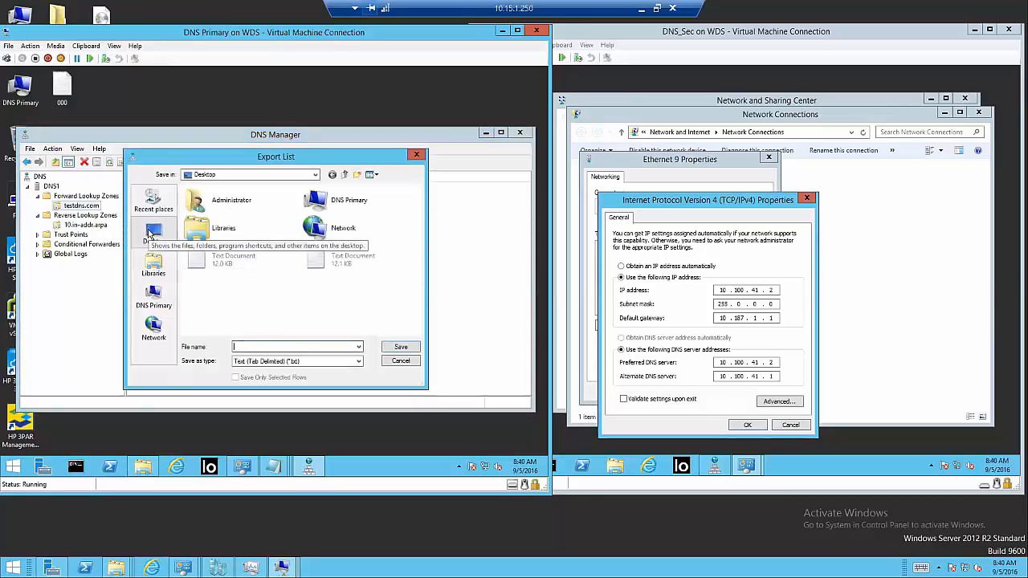
{"action": "left_click", "coordinate": [398, 362]}
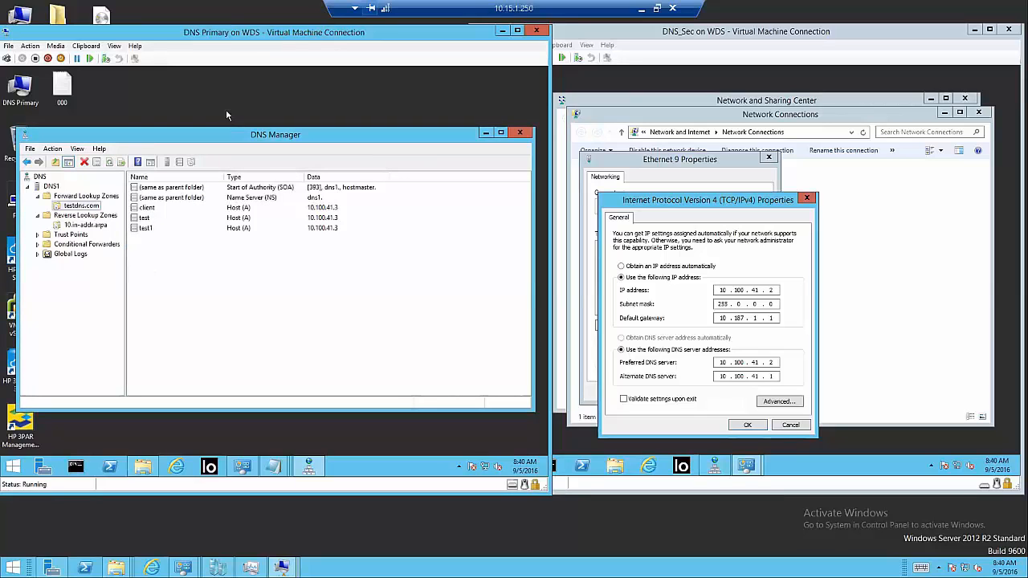
Step: Open the text file 000 from DNS1's desktop and look through its exported host records
{"action": "left_click", "coordinate": [63, 87]}
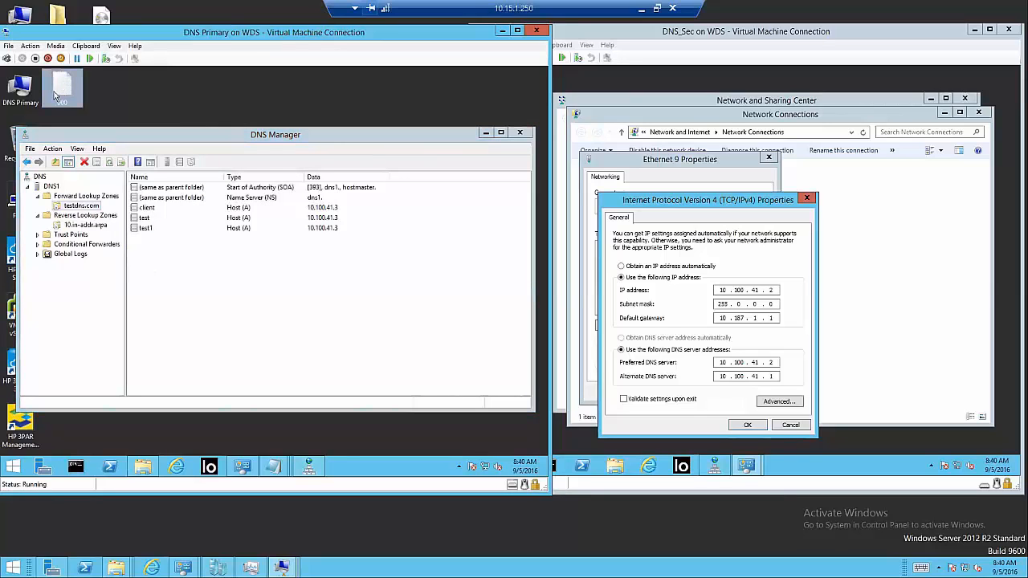
{"action": "double_click", "coordinate": [66, 94]}
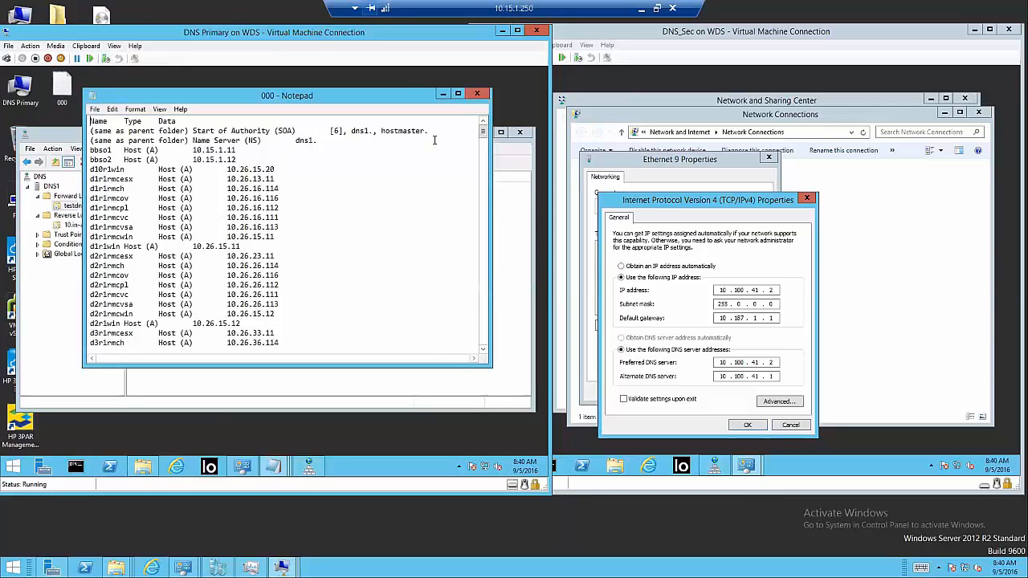
{"action": "scroll", "coordinate": [485, 174], "scroll_direction": "down", "scroll_amount": 20}
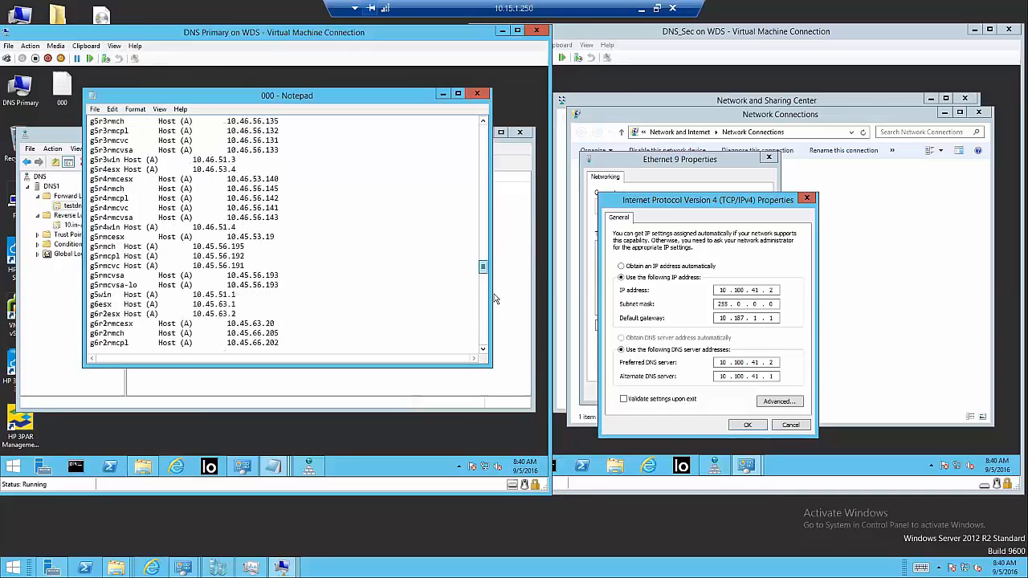
Step: Copy all host records from bbso1 through wing9r1 in the text file 000
{"action": "scroll", "coordinate": [485, 210], "scroll_direction": "up", "scroll_amount": 20}
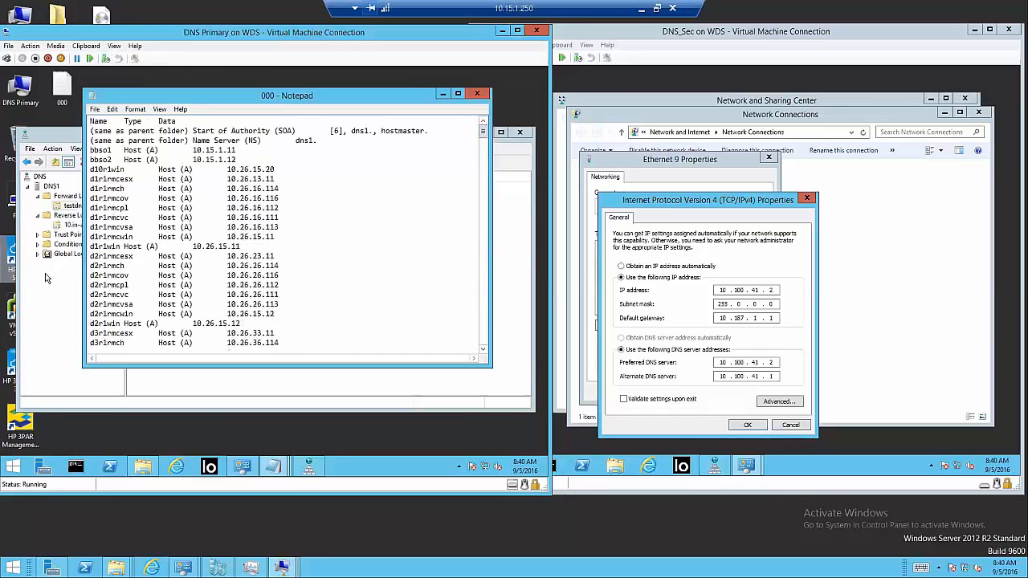
{"action": "left_click_drag", "start_coordinate": [89, 149], "coordinate": [301, 328]}
{"action": "scroll", "coordinate": [235, 277], "scroll_direction": "down", "scroll_amount": 15}
{"action": "scroll", "coordinate": [263, 277], "scroll_direction": "down", "scroll_amount": 20}
{"action": "scroll", "coordinate": [303, 337], "scroll_direction": "down", "scroll_amount": 12}
{"action": "left_click_drag", "start_coordinate": [254, 356], "coordinate": [246, 352]}
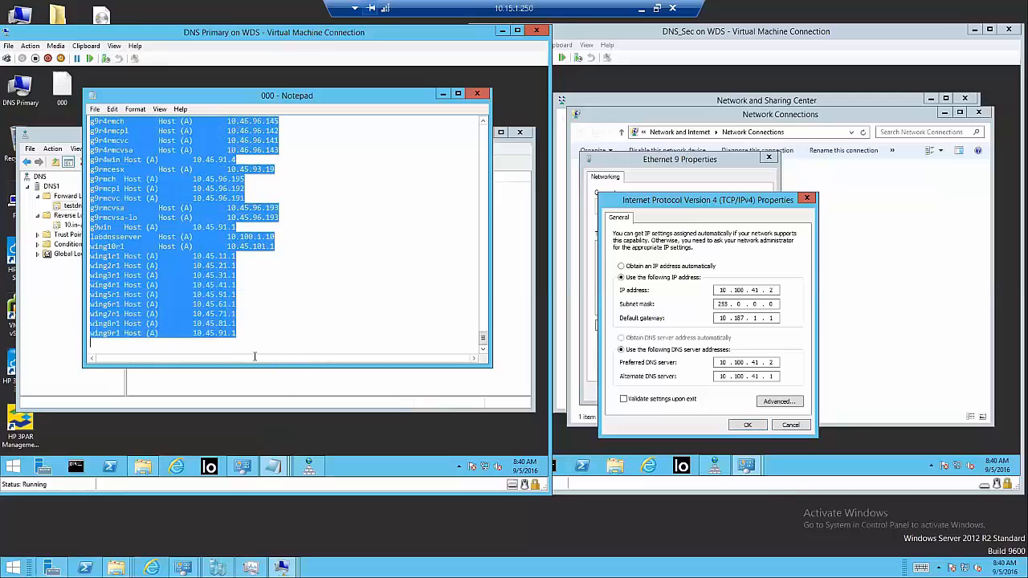
{"action": "right_click", "coordinate": [205, 276]}
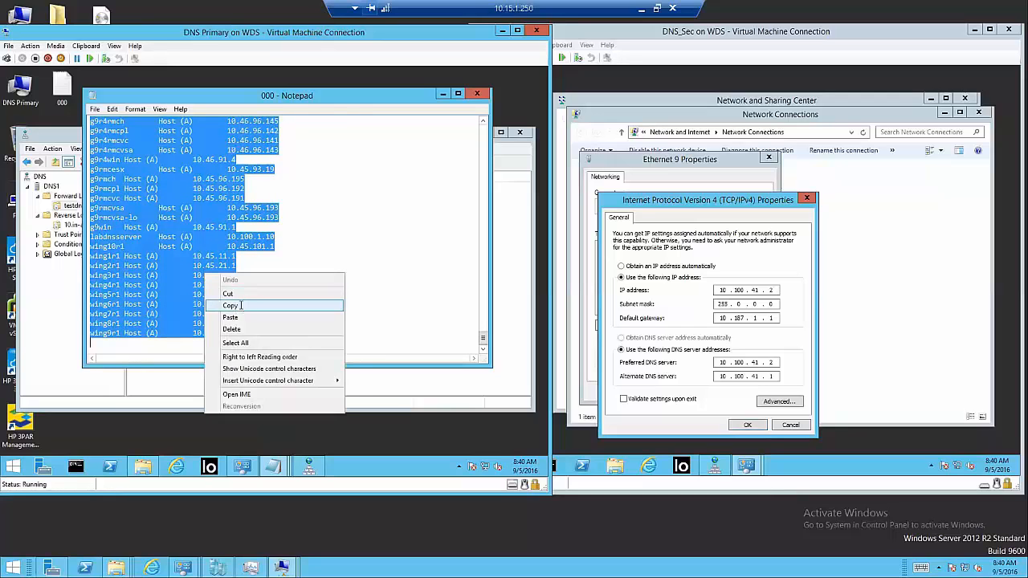
{"action": "left_click", "coordinate": [240, 305]}
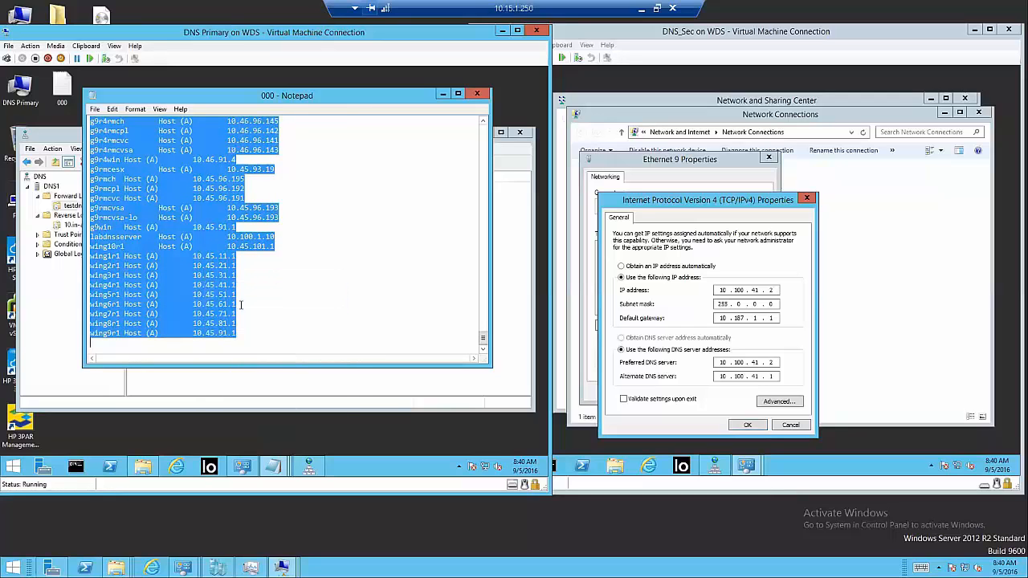
{"action": "right_click", "coordinate": [205, 281]}
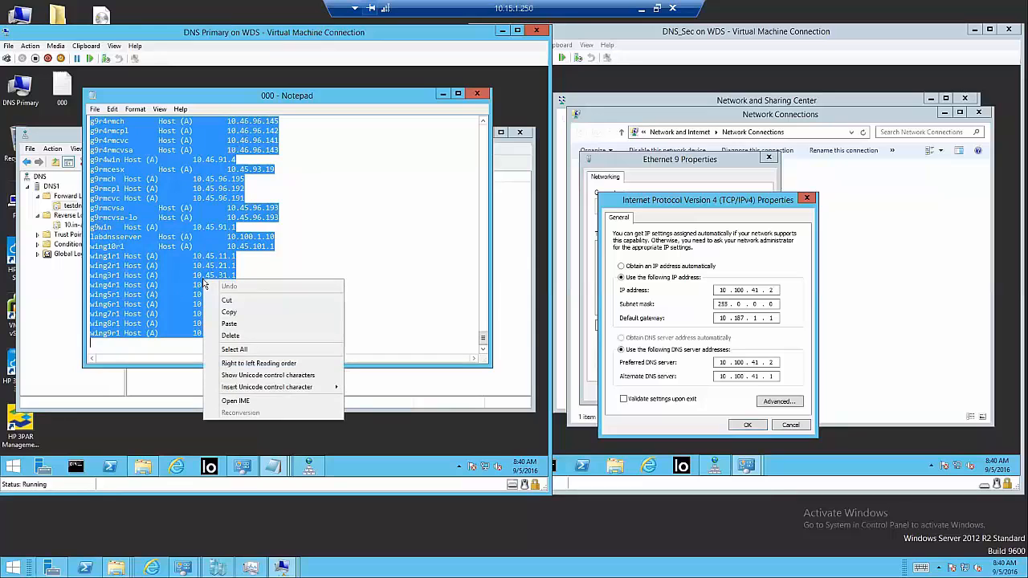
{"action": "left_click", "coordinate": [231, 313]}
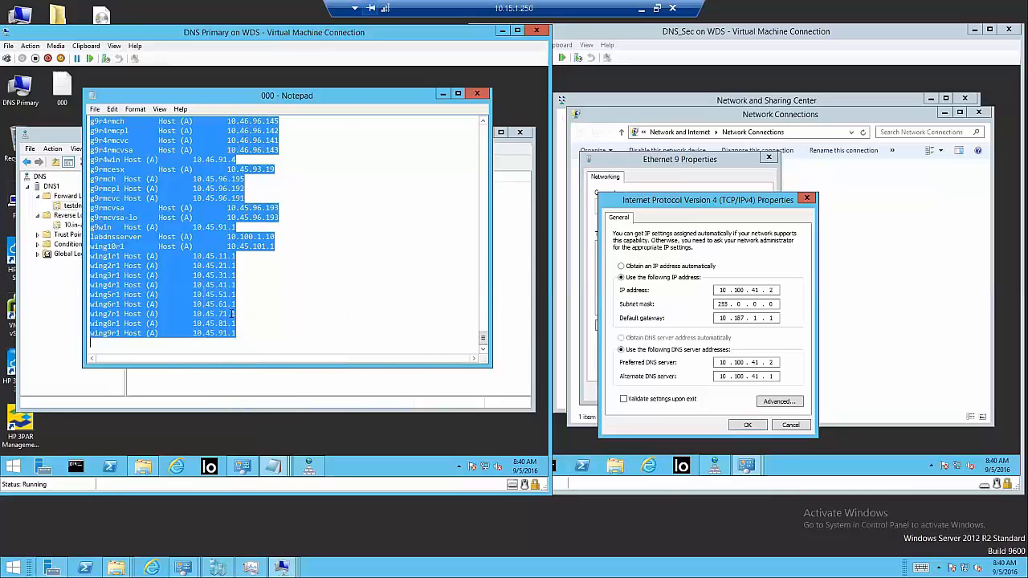
{"action": "left_click", "coordinate": [443, 94]}
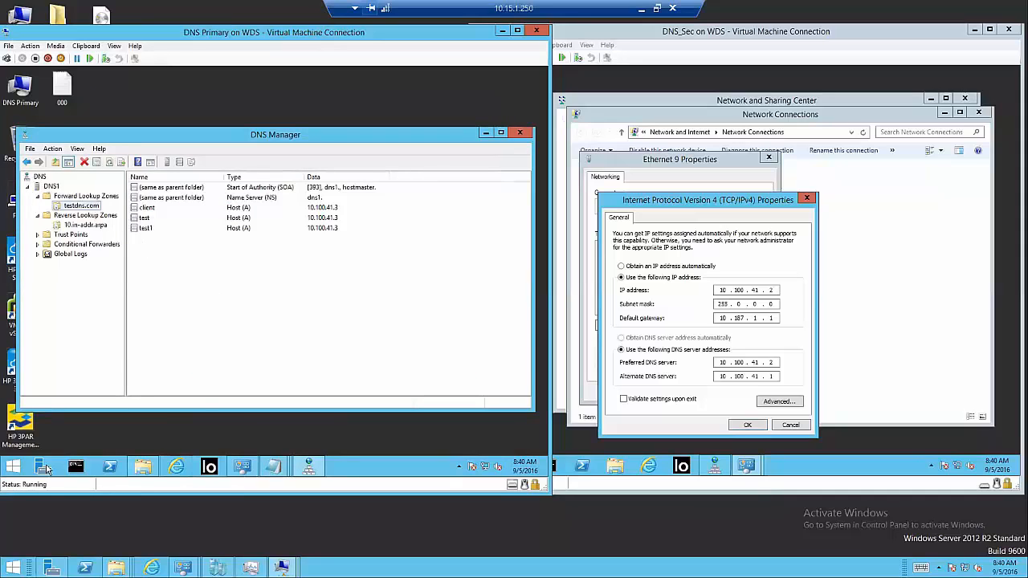
Step: Open the testdns.com DNS file from C:\Windows\System32\dns on DNS1 and go to the end of its zone records
{"action": "double_click", "coordinate": [21, 90]}
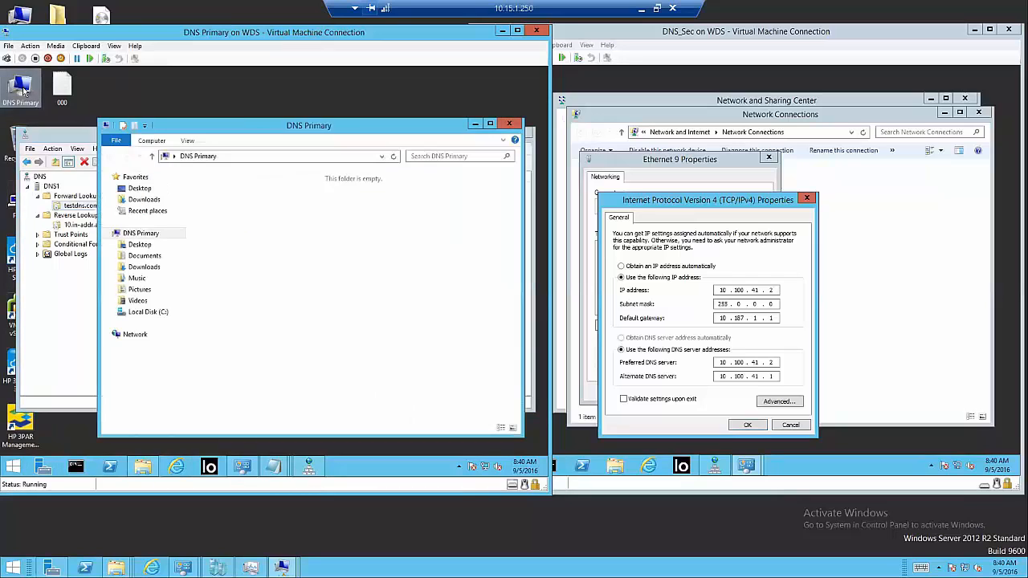
{"action": "double_click", "coordinate": [353, 303]}
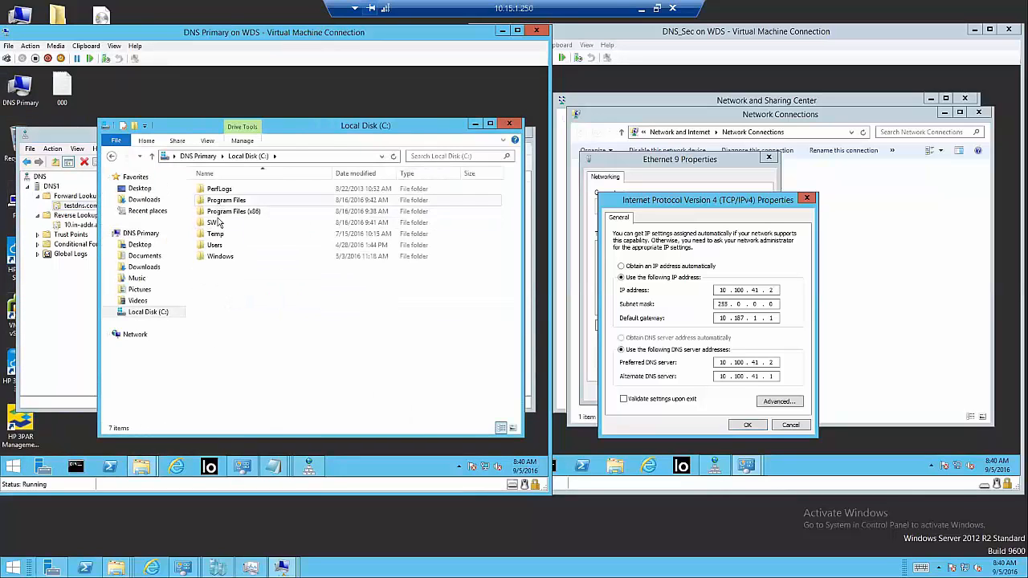
{"action": "double_click", "coordinate": [219, 256]}
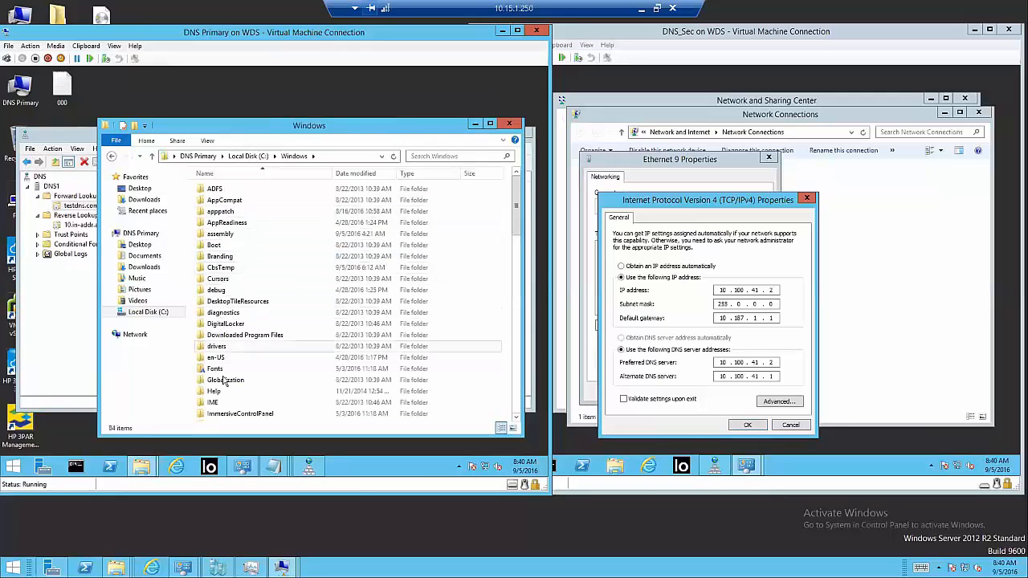
{"action": "scroll", "coordinate": [229, 374], "scroll_direction": "down", "scroll_amount": 7}
{"action": "scroll", "coordinate": [229, 374], "scroll_direction": "down", "scroll_amount": 2}
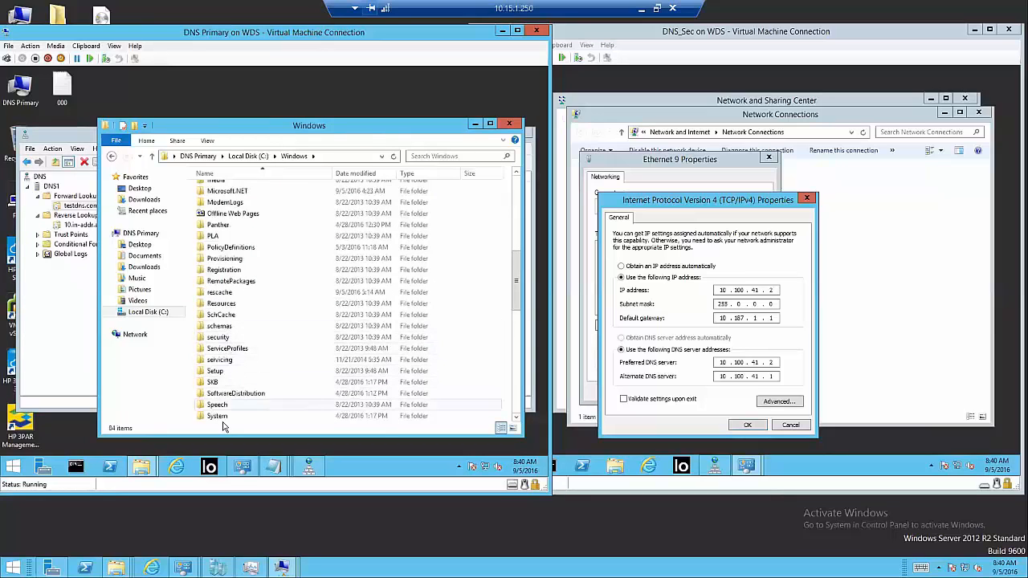
{"action": "scroll", "coordinate": [223, 421], "scroll_direction": "down", "scroll_amount": 2}
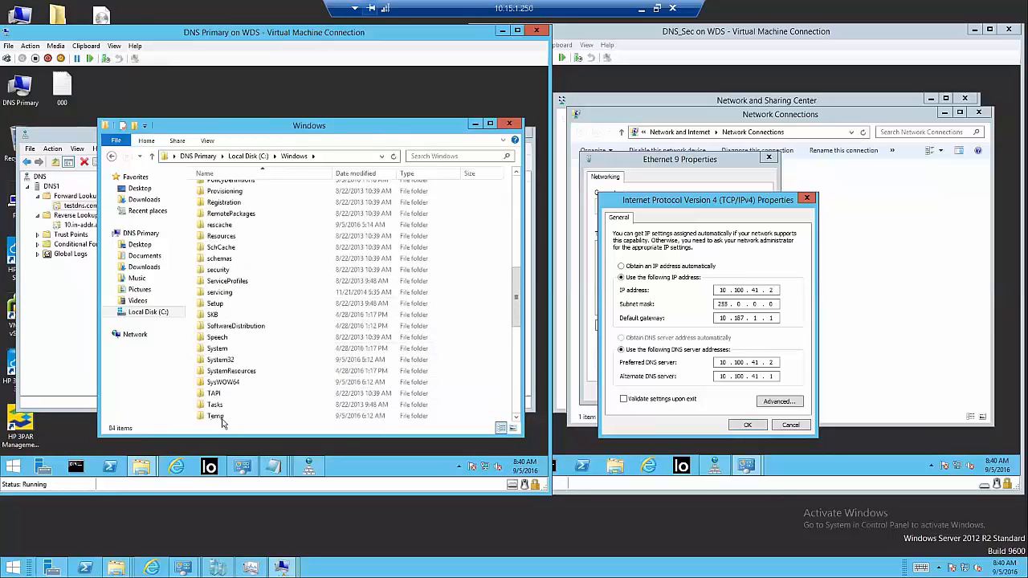
{"action": "double_click", "coordinate": [222, 360]}
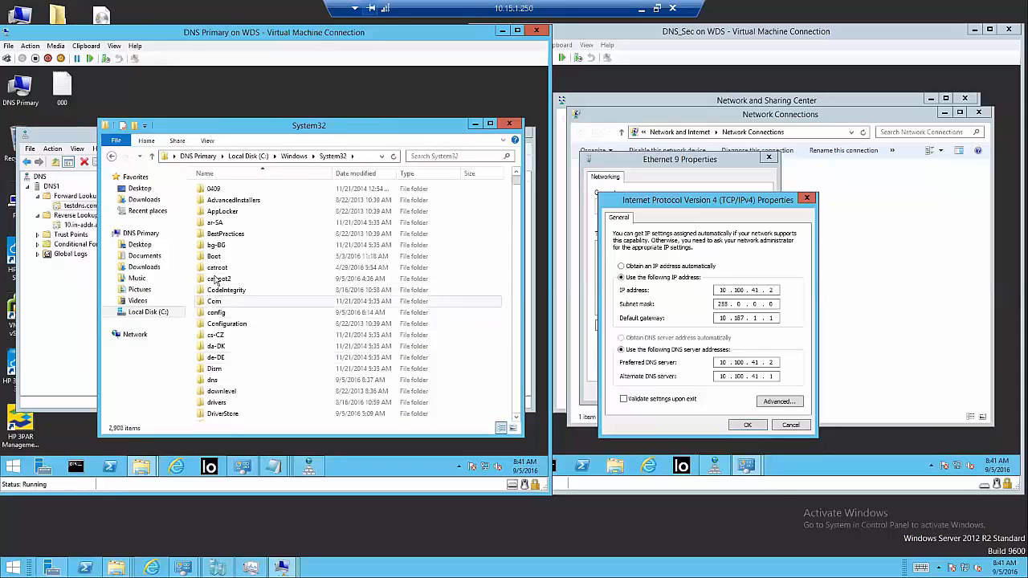
{"action": "double_click", "coordinate": [223, 380]}
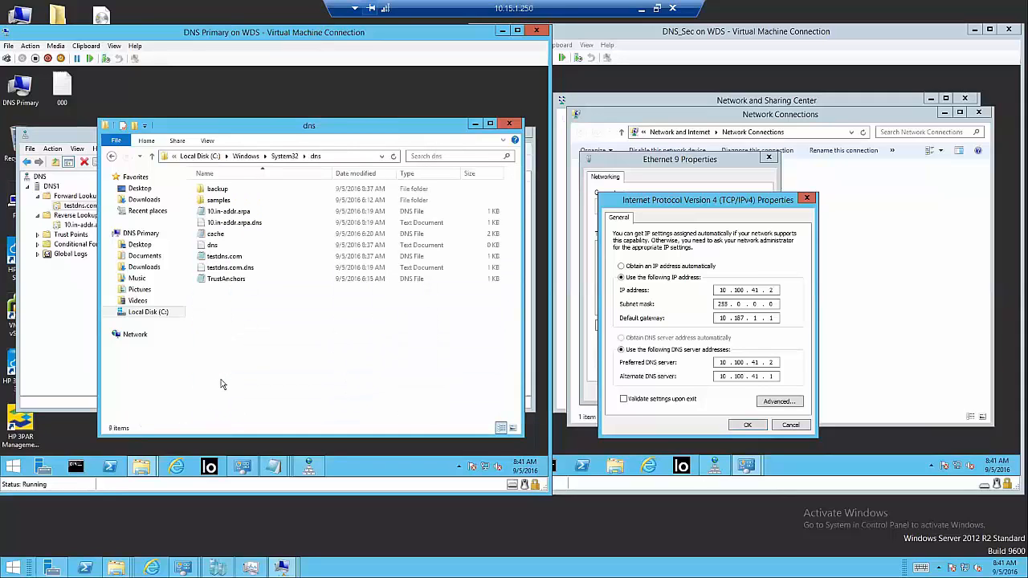
{"action": "double_click", "coordinate": [221, 257]}
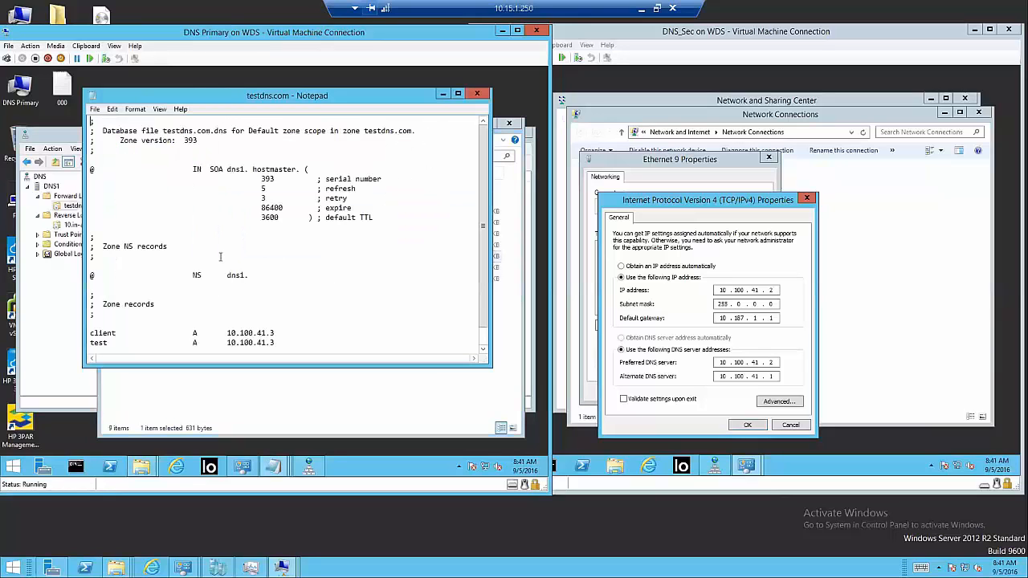
{"action": "scroll", "coordinate": [203, 302], "scroll_direction": "down", "scroll_amount": 1}
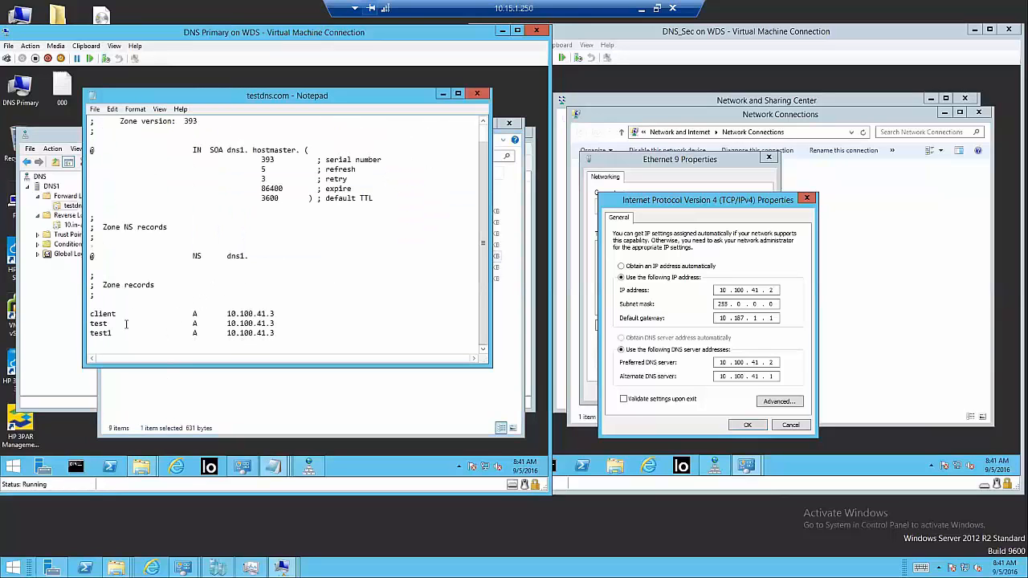
Step: Stop the DNS service on the DNS1 server
{"action": "left_click", "coordinate": [66, 371]}
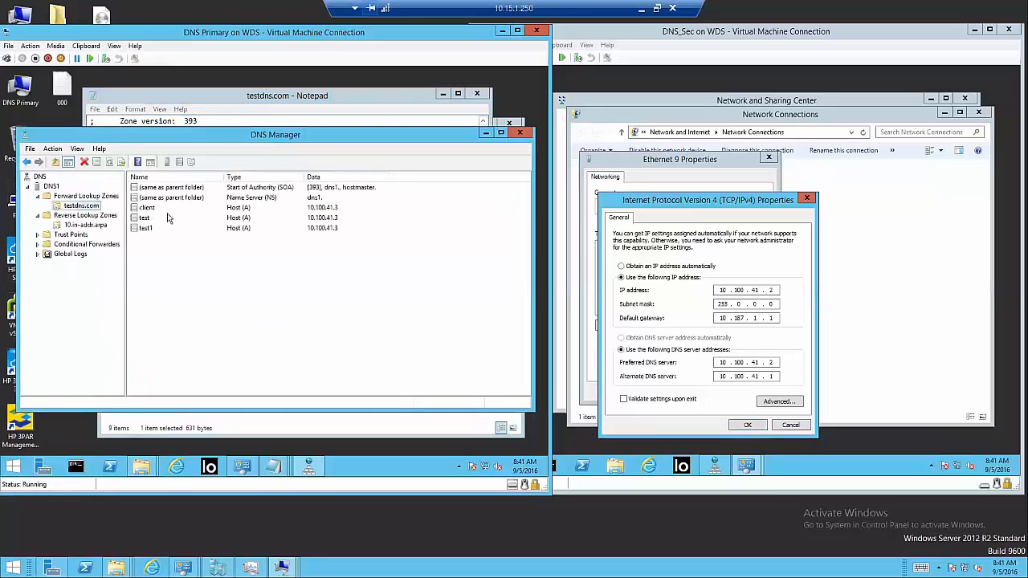
{"action": "left_click", "coordinate": [55, 187]}
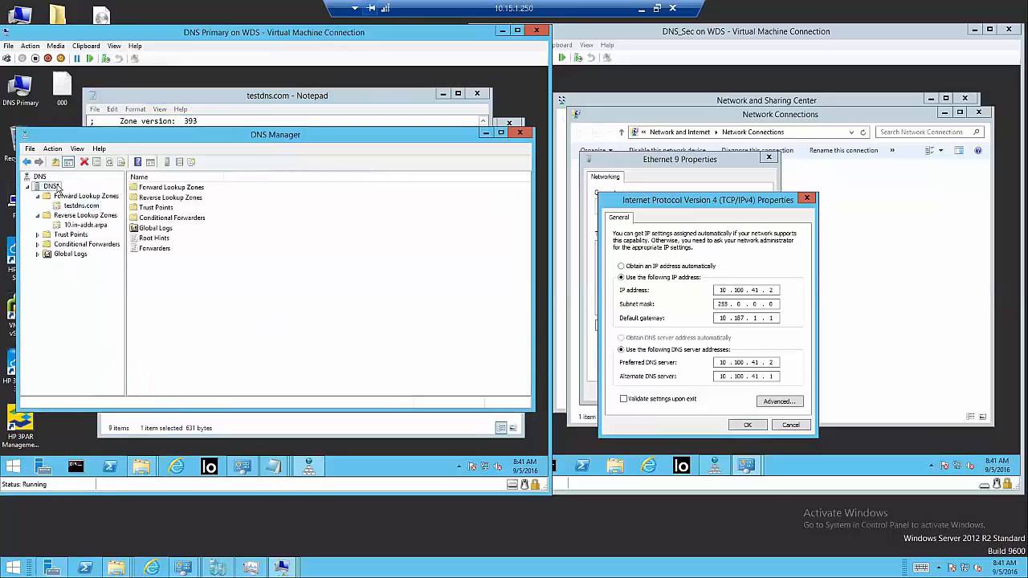
{"action": "right_click", "coordinate": [56, 187]}
{"action": "mouse_move", "coordinate": [125, 279]}
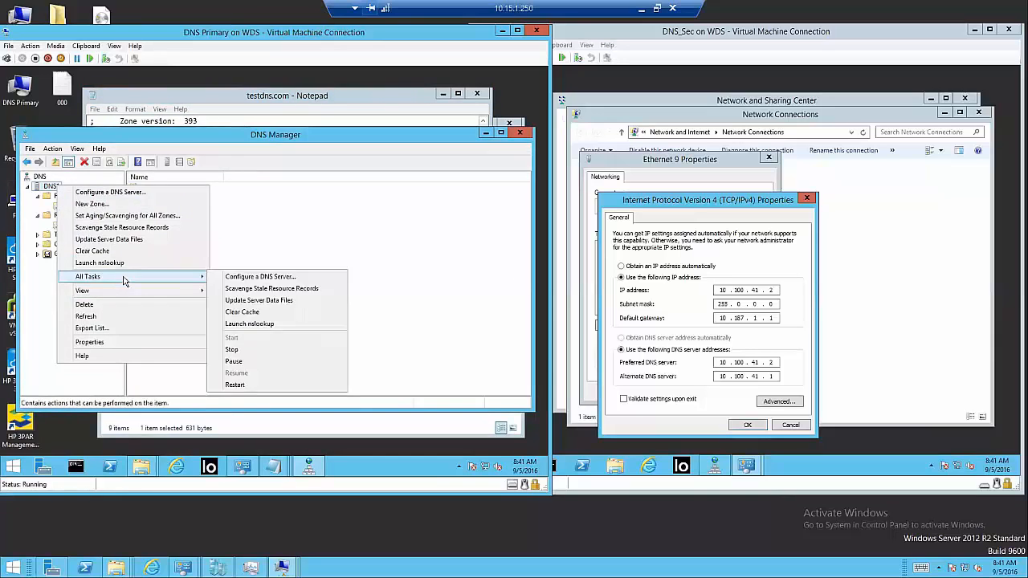
{"action": "left_click", "coordinate": [241, 351]}
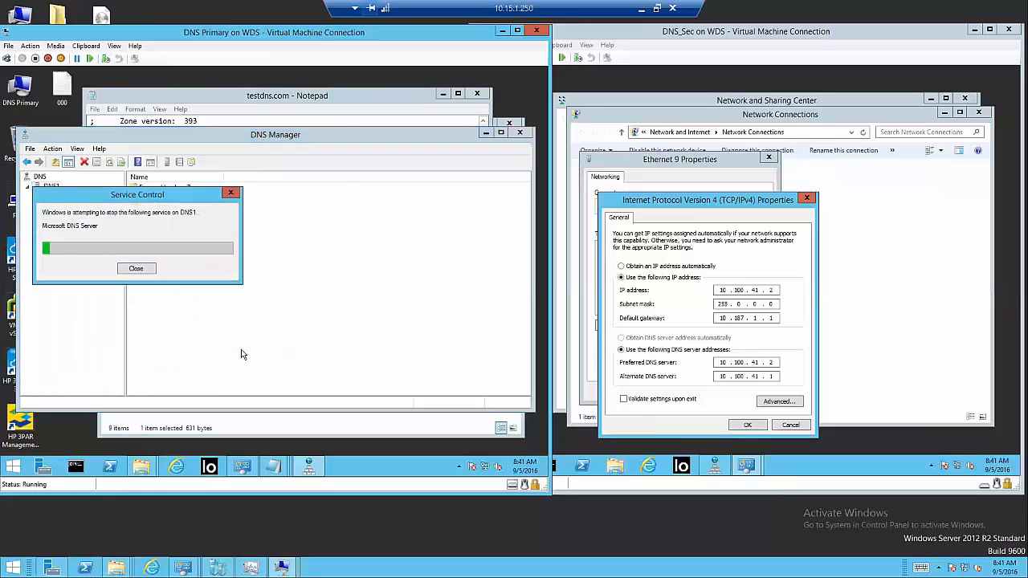
Step: Paste the copied host records below the test1 entry in the testdns.com zone file and save it
{"action": "left_click", "coordinate": [337, 100]}
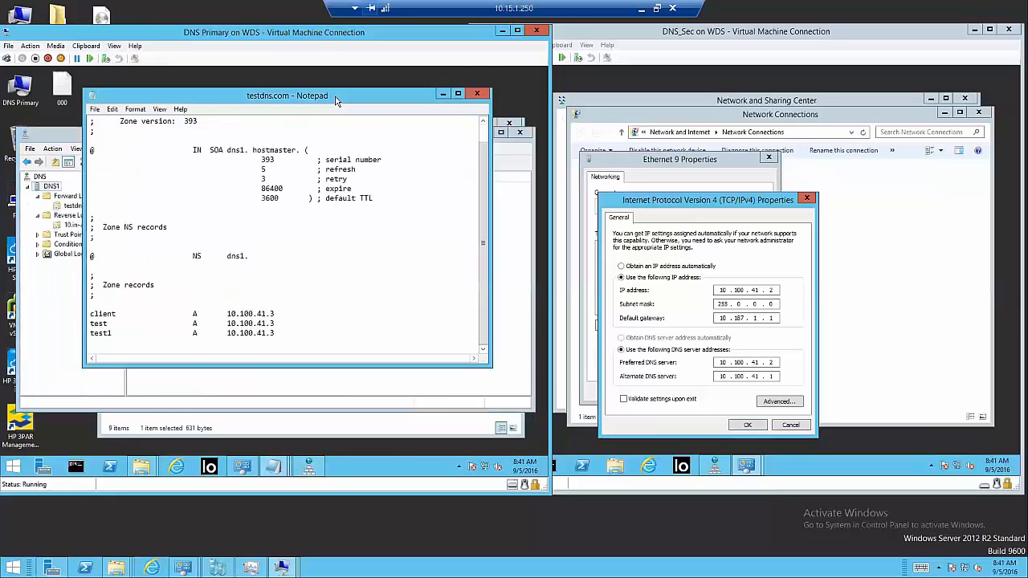
{"action": "right_click", "coordinate": [109, 351]}
{"action": "left_click", "coordinate": [135, 246]}
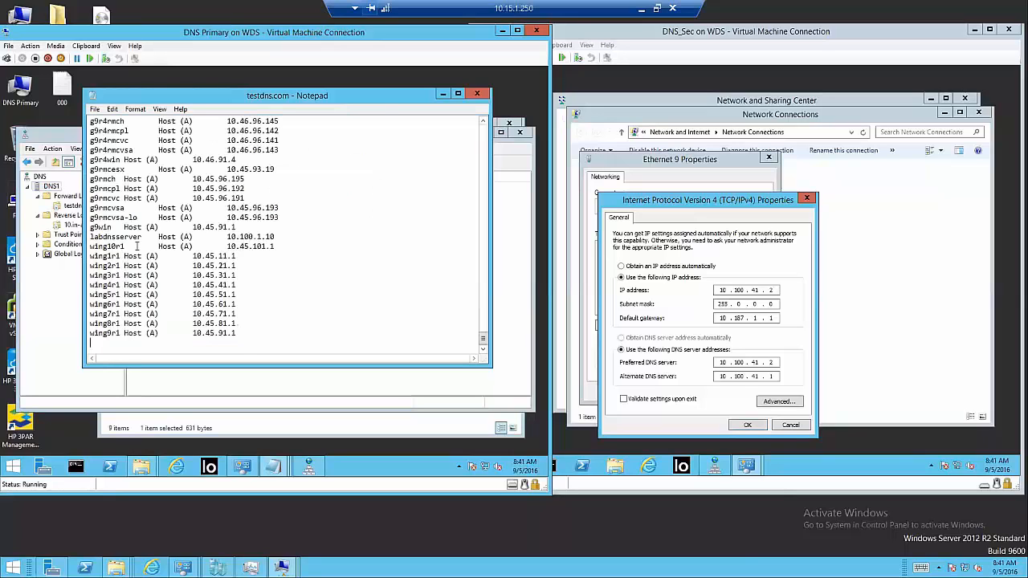
{"action": "left_click_drag", "start_coordinate": [483, 338], "coordinate": [482, 124]}
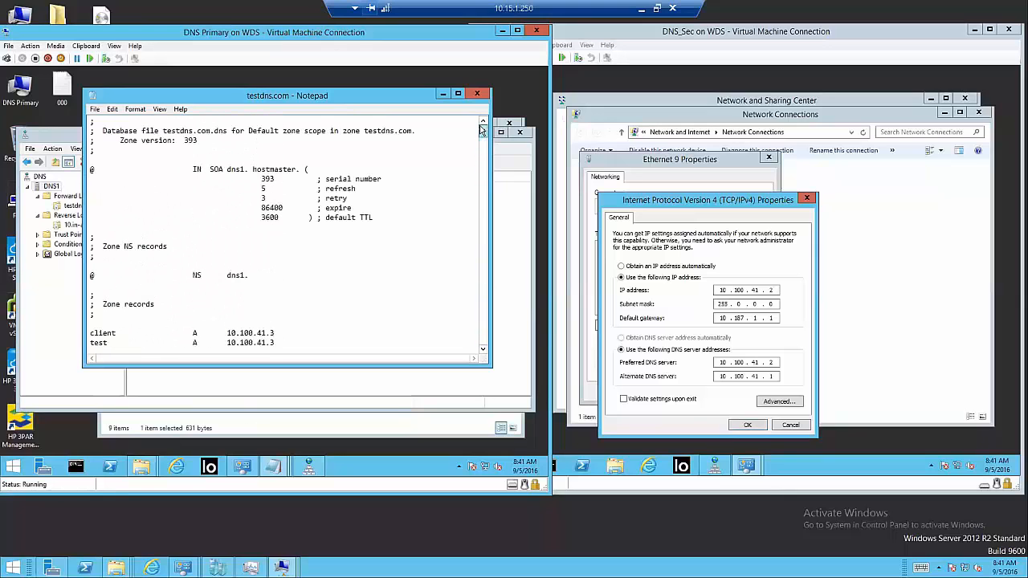
{"action": "left_click", "coordinate": [95, 109]}
{"action": "left_click", "coordinate": [111, 146]}
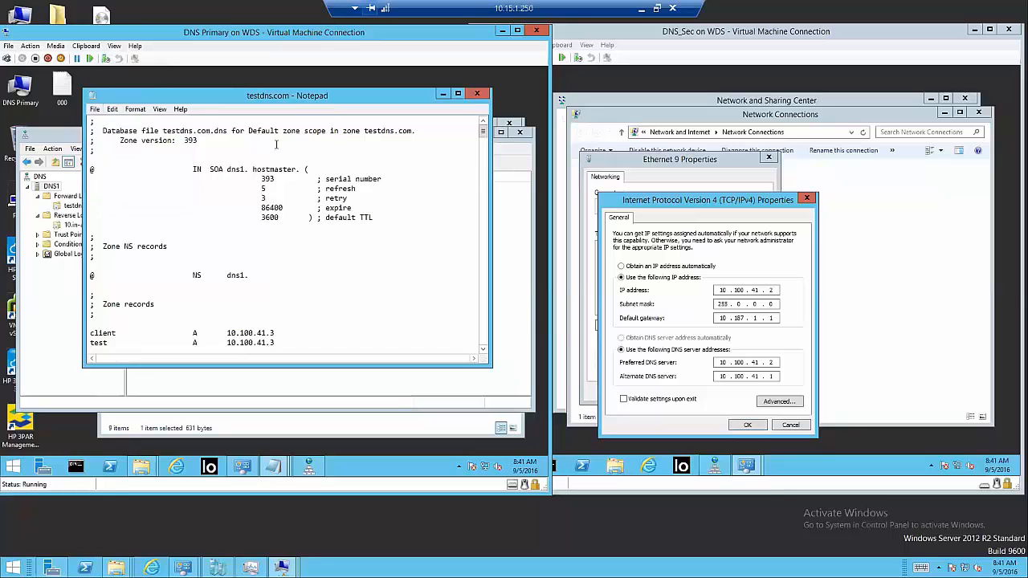
{"action": "left_click", "coordinate": [442, 95]}
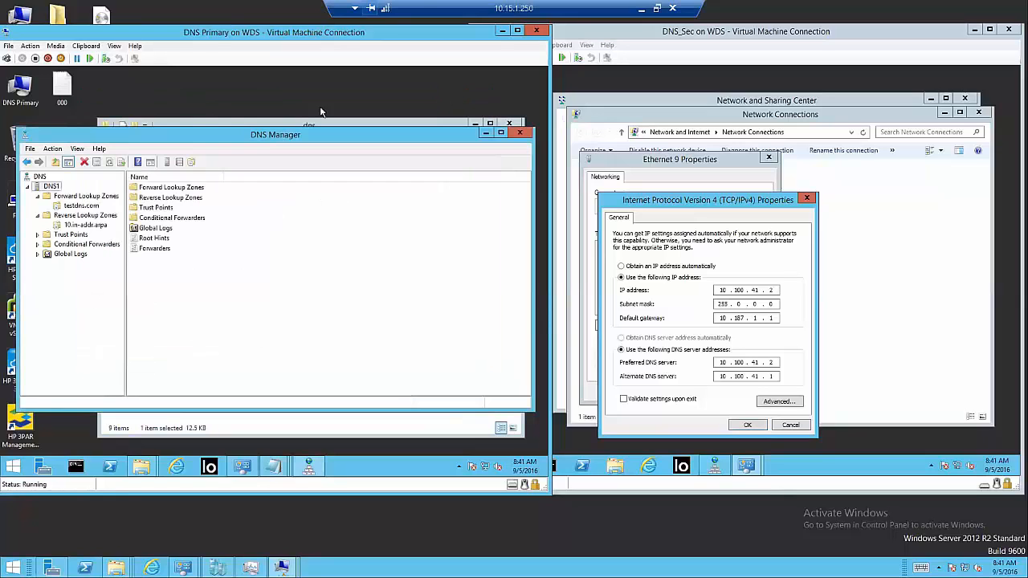
Step: Start the DNS service on DNS1 again and display the testdns.com zone's records
{"action": "right_click", "coordinate": [52, 188]}
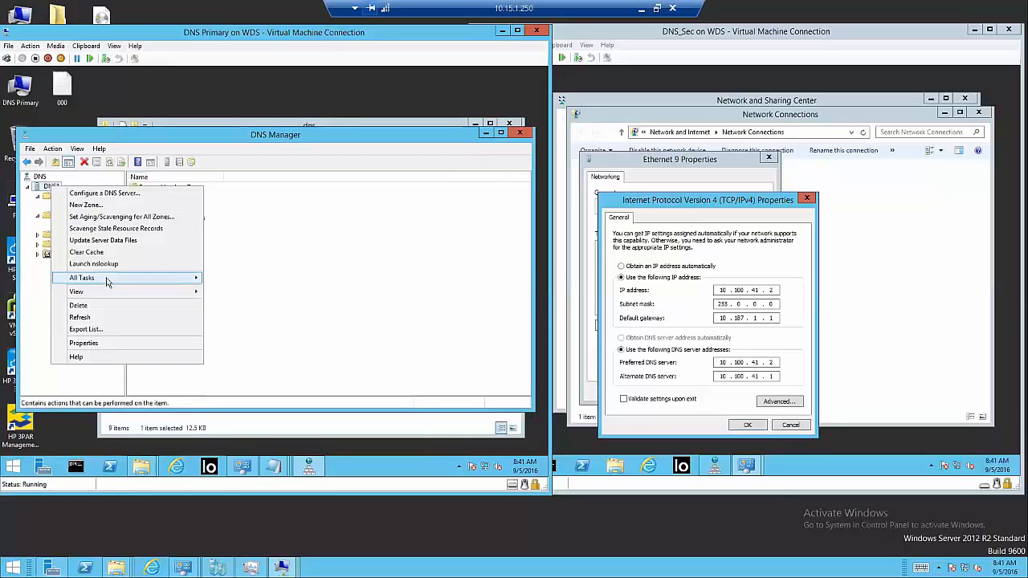
{"action": "mouse_move", "coordinate": [106, 281]}
{"action": "left_click", "coordinate": [233, 340]}
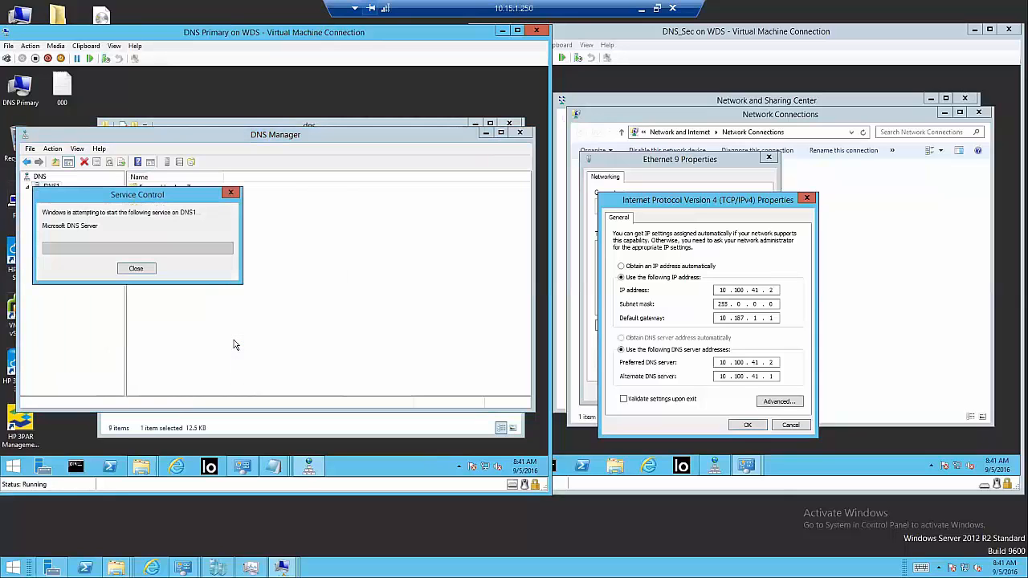
{"action": "left_click", "coordinate": [86, 208]}
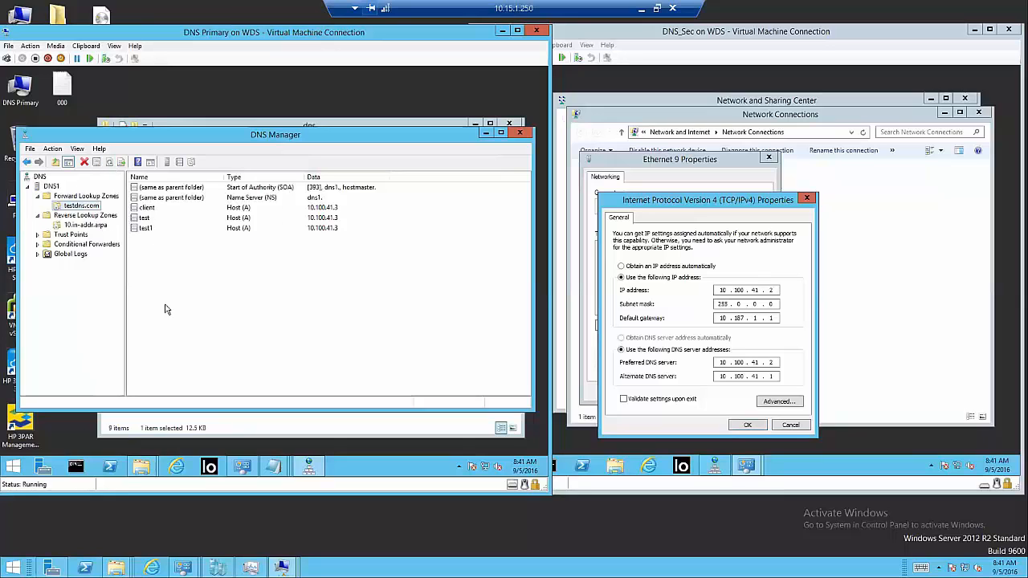
Step: Reopen the testdns.com zone file and compare the record type format of the client, test and test1 entries with the pasted records
{"action": "mouse_move", "coordinate": [274, 466]}
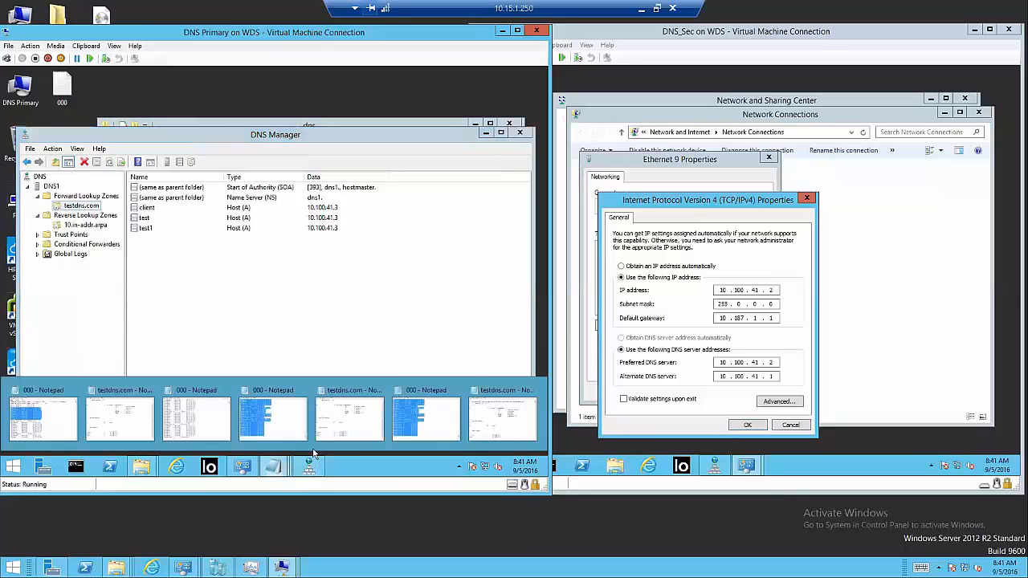
{"action": "left_click", "coordinate": [494, 429]}
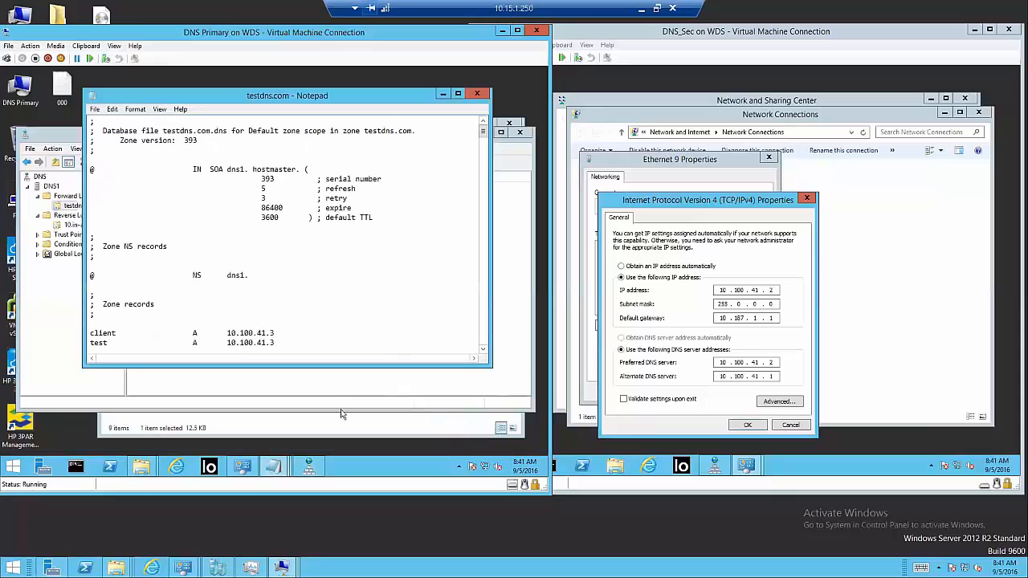
{"action": "scroll", "coordinate": [245, 339], "scroll_direction": "down", "scroll_amount": 6}
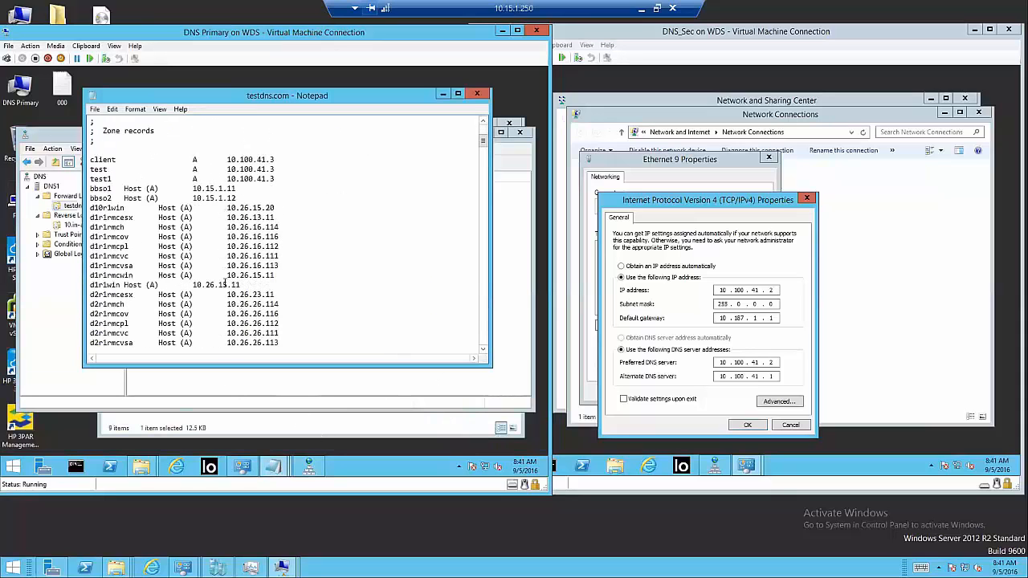
{"action": "left_click_drag", "start_coordinate": [190, 160], "coordinate": [199, 178]}
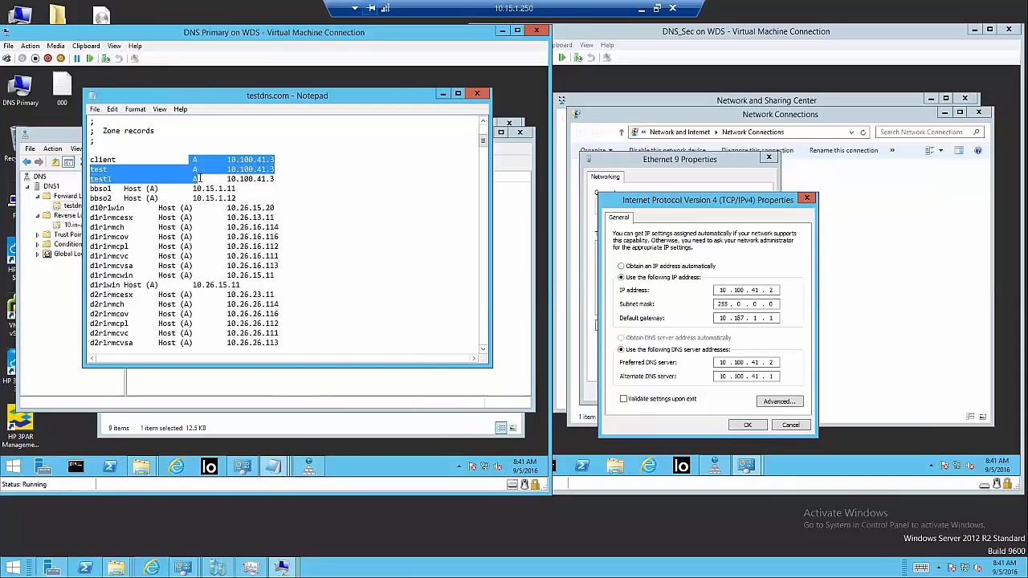
{"action": "left_click", "coordinate": [195, 180]}
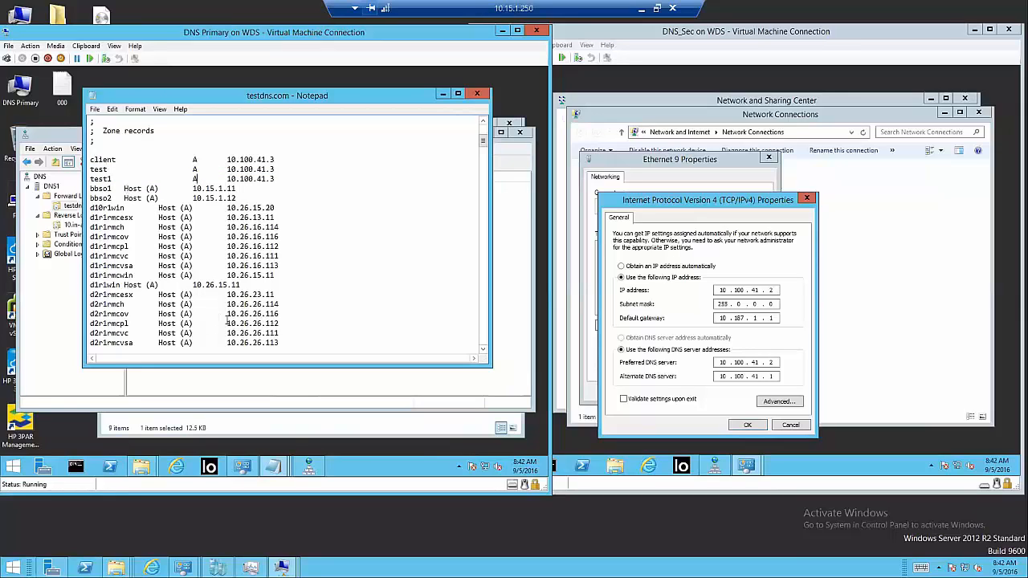
{"action": "left_click", "coordinate": [180, 159], "text": "shift"}
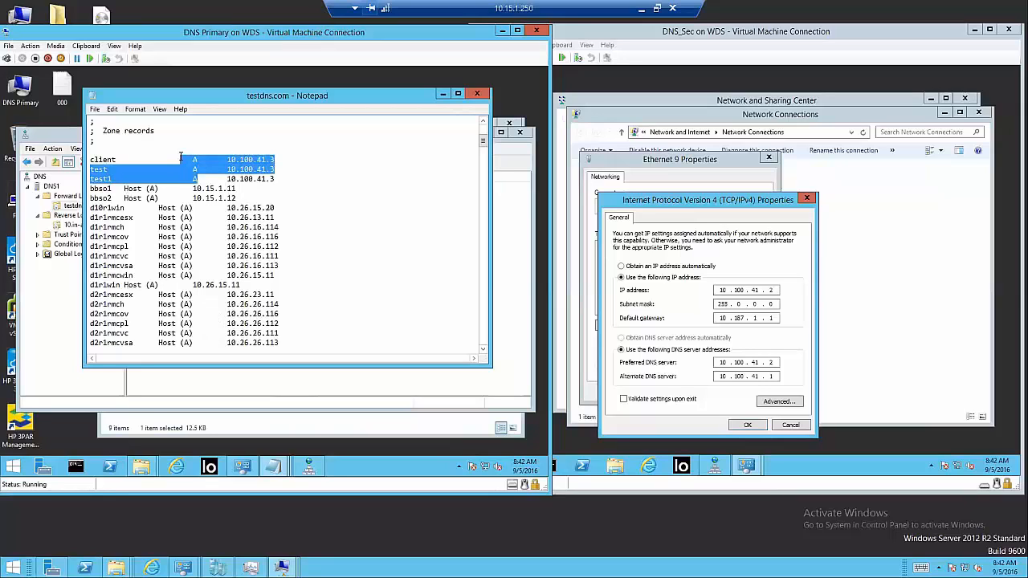
{"action": "left_click", "coordinate": [195, 167]}
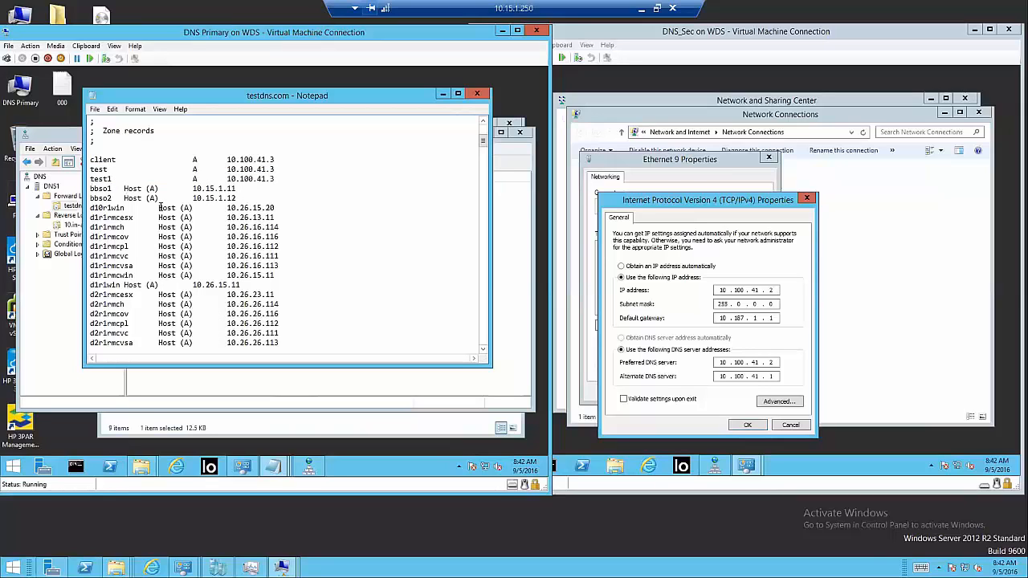
Step: Replace every "Host (A)" record type in the testdns.com zone file with "A"
{"action": "left_click_drag", "start_coordinate": [158, 207], "coordinate": [193, 208]}
{"action": "right_click", "coordinate": [181, 207]}
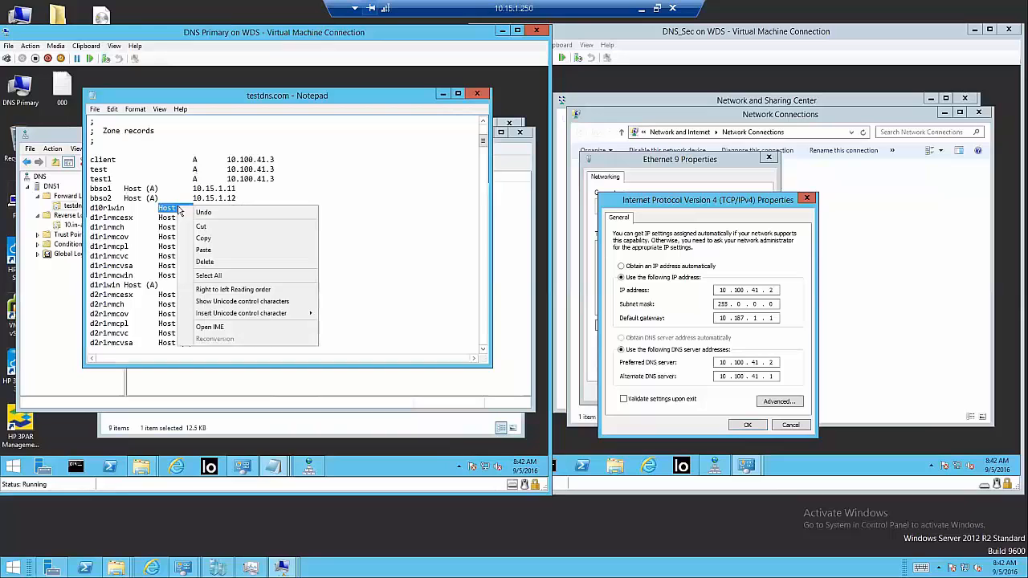
{"action": "left_click", "coordinate": [207, 241]}
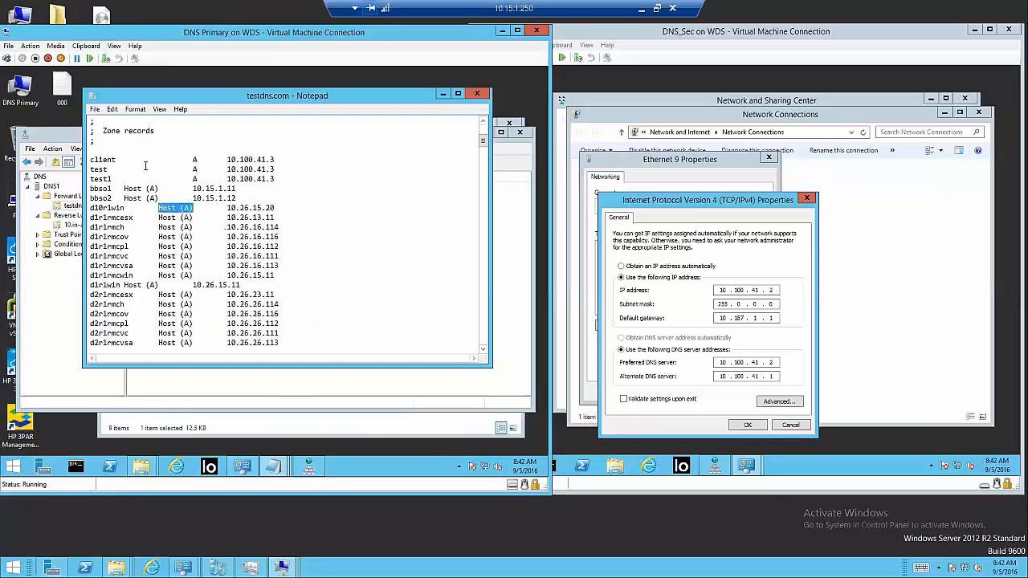
{"action": "left_click", "coordinate": [112, 110]}
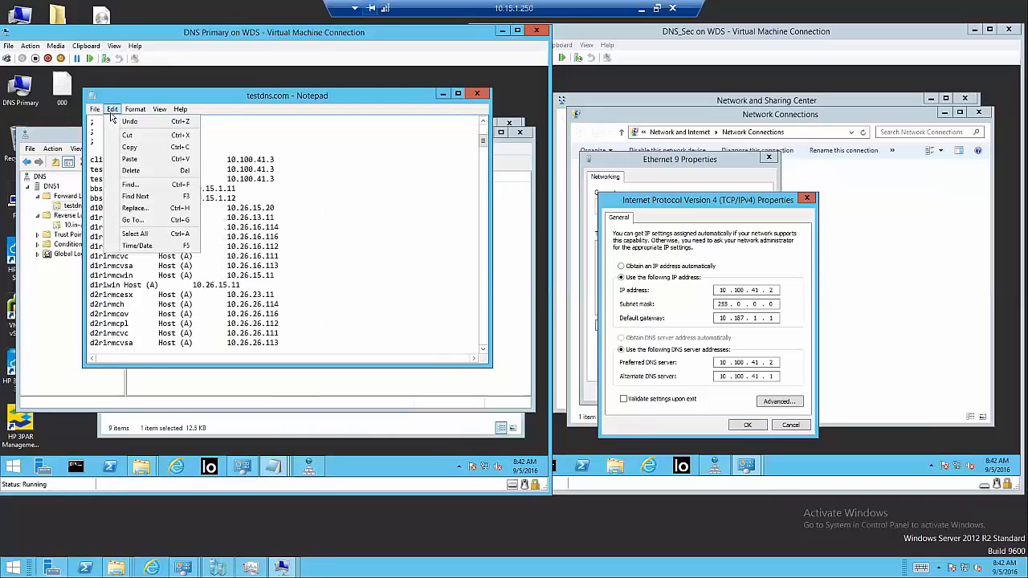
{"action": "left_click", "coordinate": [137, 208]}
{"action": "left_click_drag", "start_coordinate": [221, 162], "coordinate": [398, 228]}
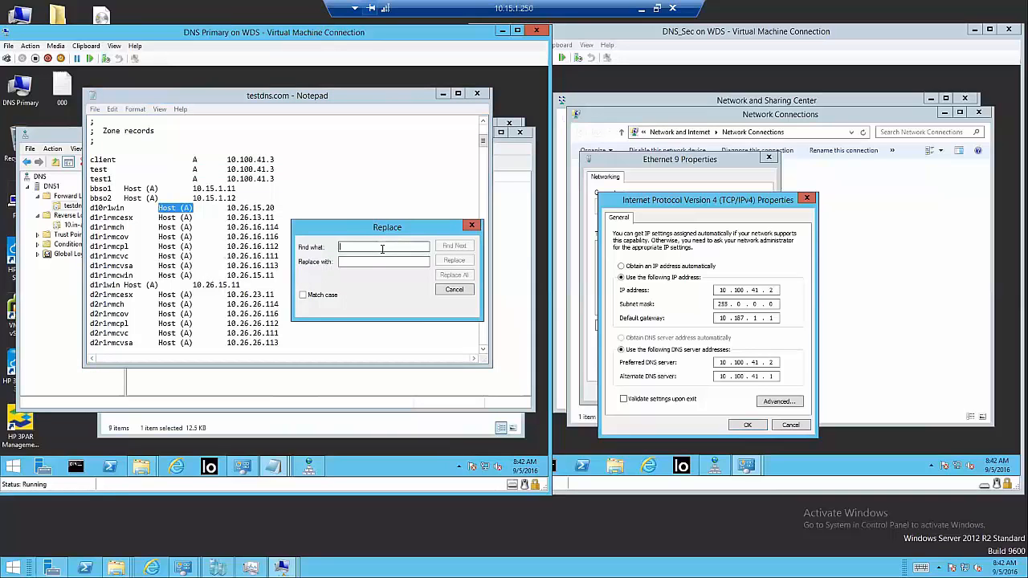
{"action": "key", "text": "ctrl+v"}
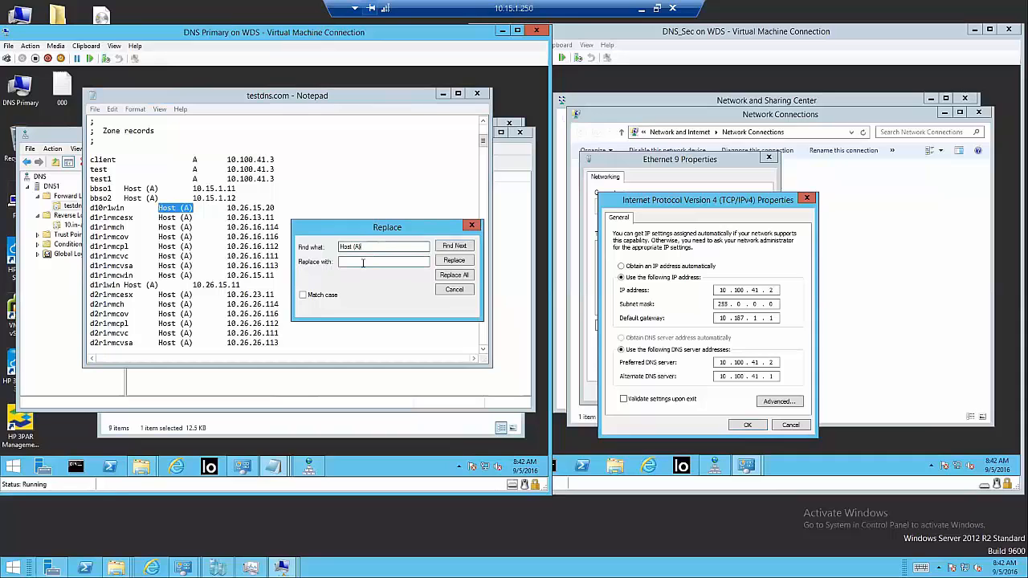
{"action": "type", "text": "A"}
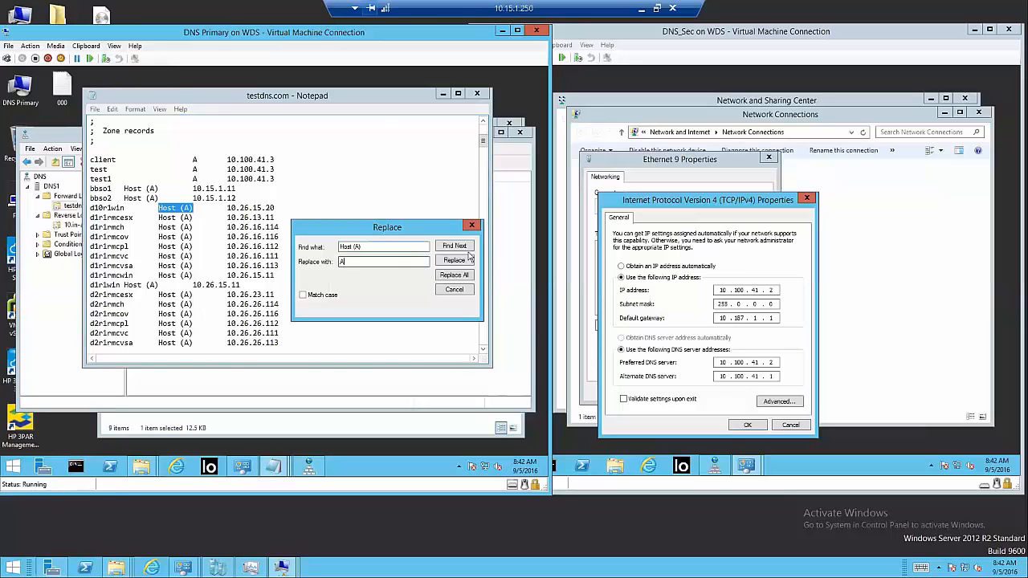
{"action": "left_click", "coordinate": [454, 276]}
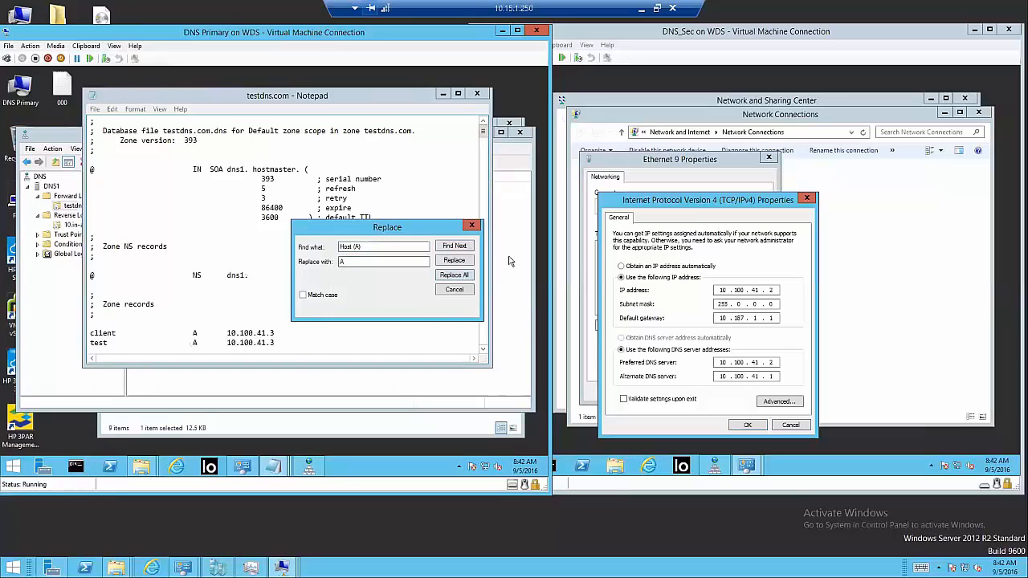
{"action": "left_click", "coordinate": [471, 227]}
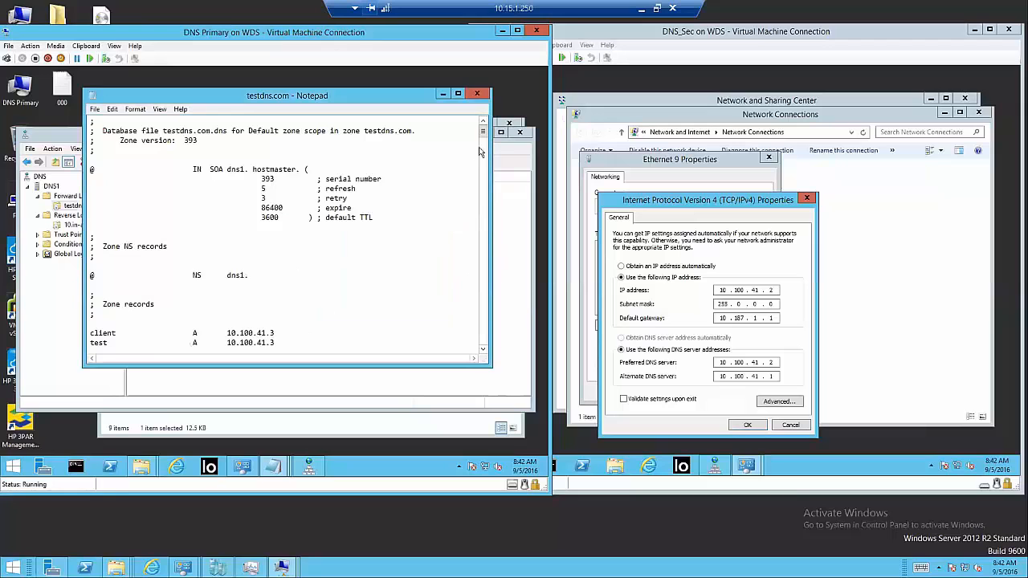
Step: Check the replaced record types further down the zone file and close it, saving the changes
{"action": "left_click_drag", "start_coordinate": [484, 134], "coordinate": [484, 196]}
{"action": "scroll", "coordinate": [285, 233], "scroll_direction": "down", "scroll_amount": 8}
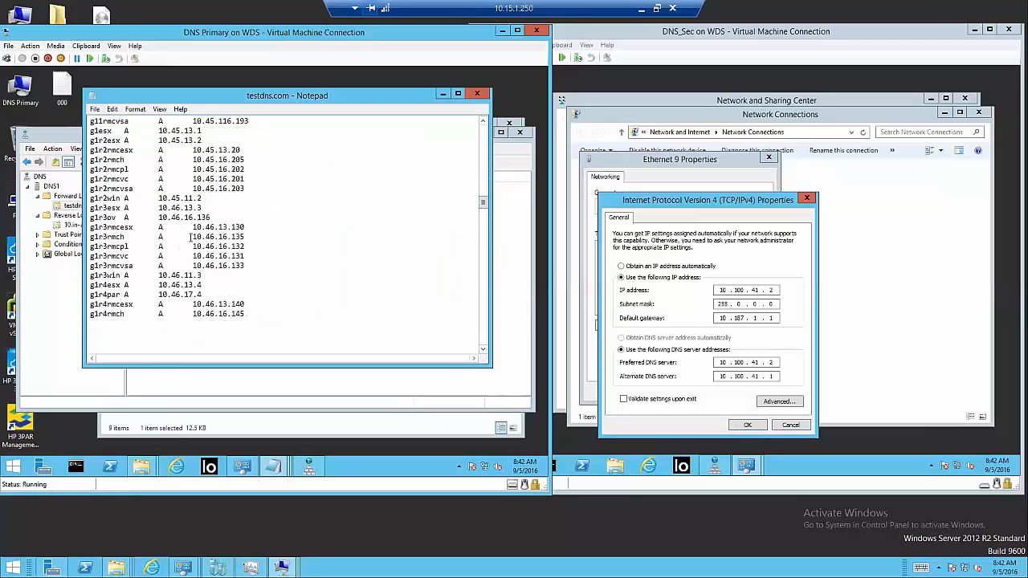
{"action": "left_click", "coordinate": [477, 95]}
{"action": "left_click", "coordinate": [255, 274]}
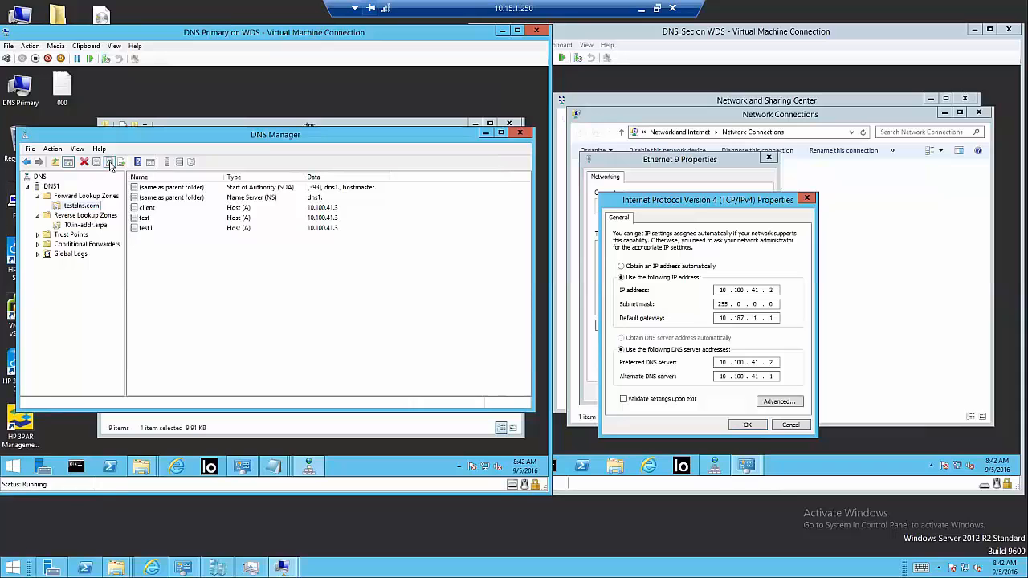
Step: Stop the DNS service on the DNS1 server
{"action": "left_click", "coordinate": [51, 186]}
{"action": "right_click", "coordinate": [53, 186]}
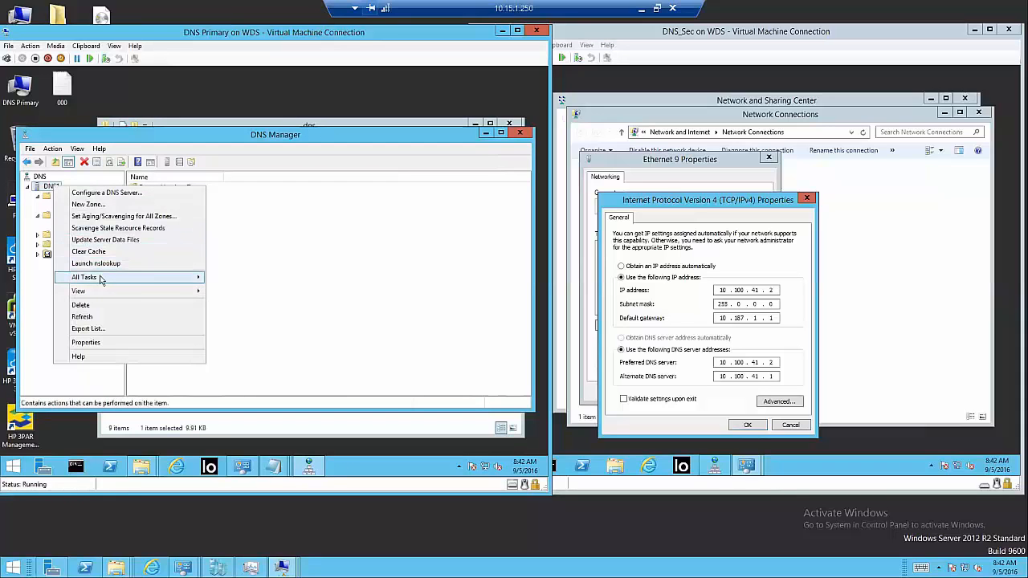
{"action": "mouse_move", "coordinate": [98, 277]}
{"action": "left_click", "coordinate": [230, 350]}
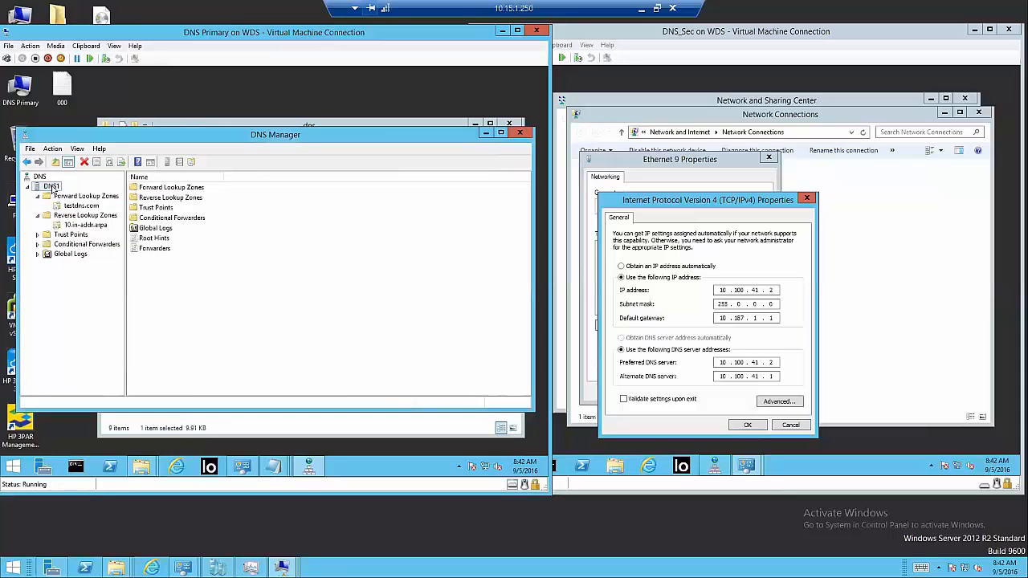
Step: Start the DNS service on DNS1 and refresh the testdns.com zone's record list
{"action": "right_click", "coordinate": [53, 188]}
{"action": "mouse_move", "coordinate": [110, 279]}
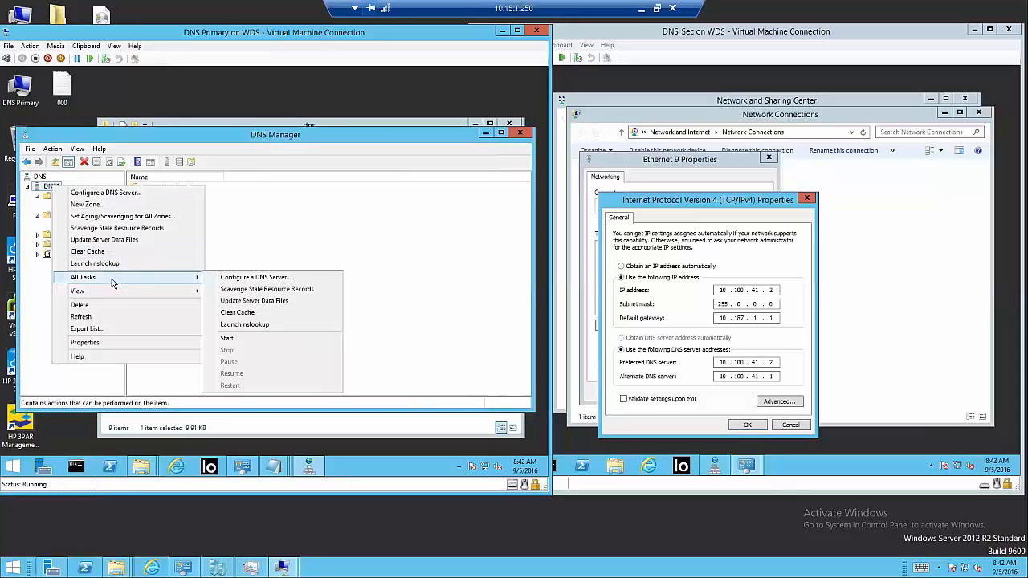
{"action": "left_click", "coordinate": [233, 338]}
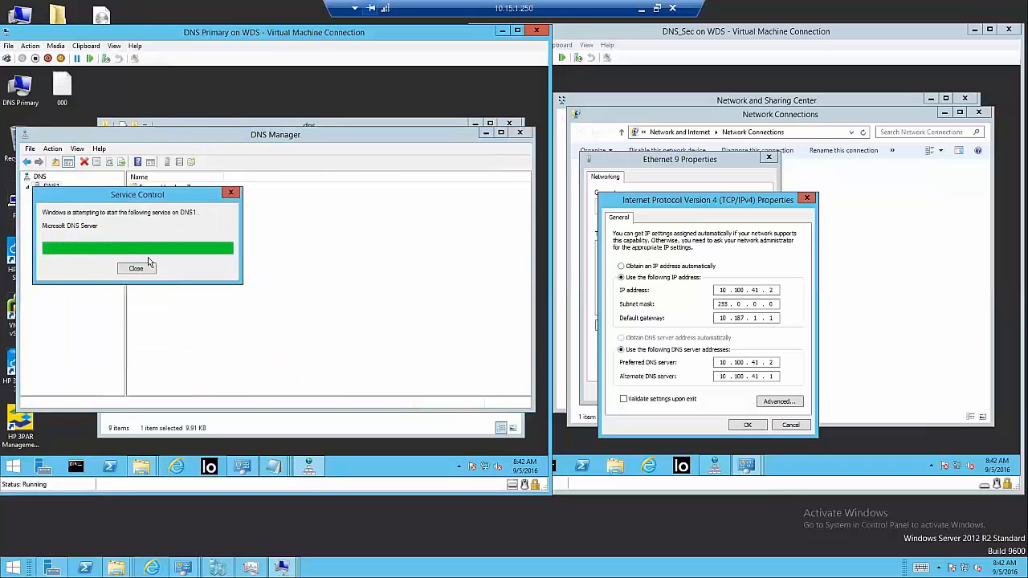
{"action": "left_click", "coordinate": [81, 205]}
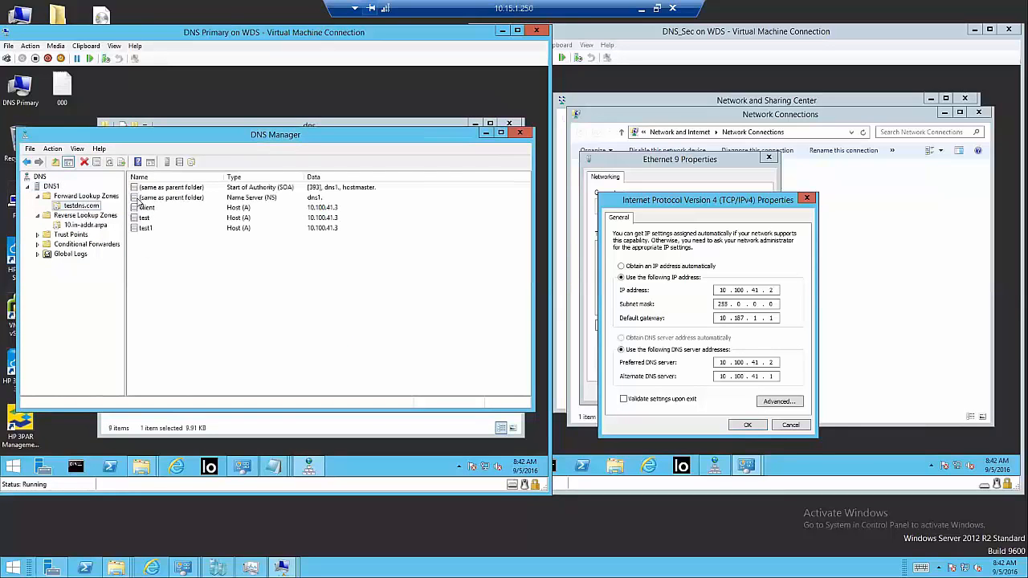
{"action": "left_click", "coordinate": [109, 161]}
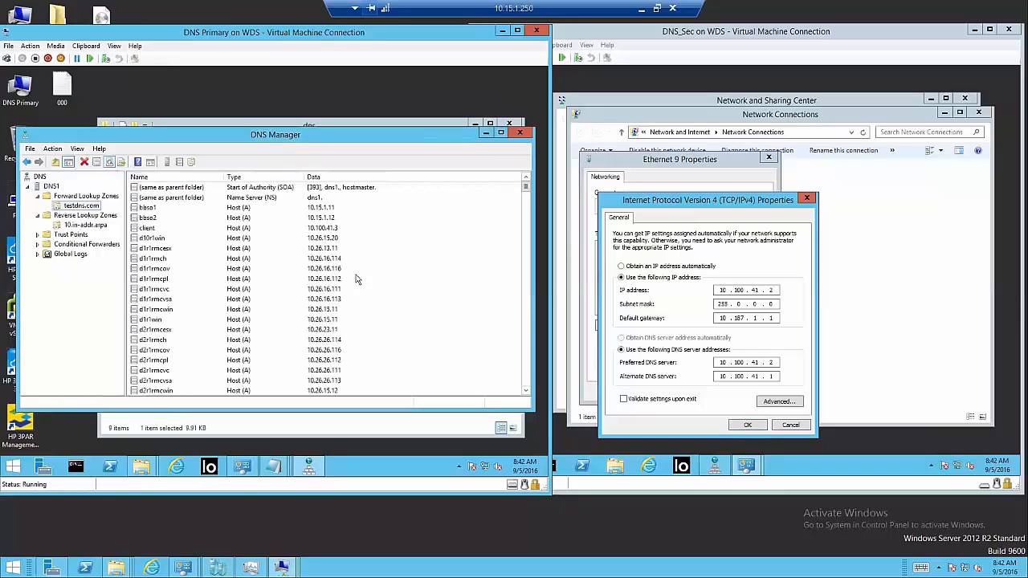
Step: Look through the imported host records of testdns.com from the first entries to wing7r1, wing8r1 and wing9r1 at the end
{"action": "left_click_drag", "start_coordinate": [526, 188], "coordinate": [529, 384]}
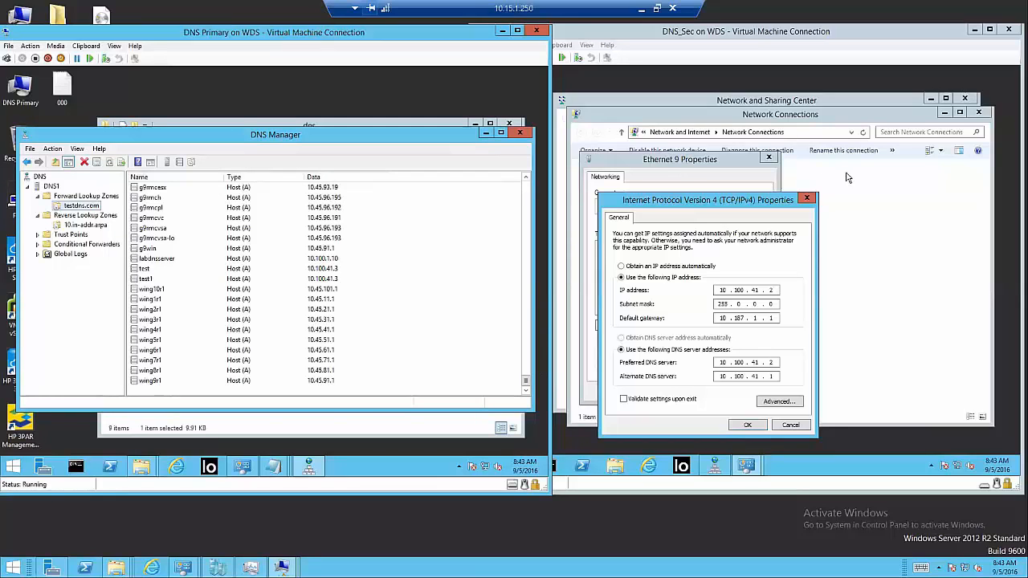
{"action": "mouse_move", "coordinate": [527, 387]}
{"action": "left_mouse_down"}
{"action": "mouse_move", "coordinate": [528, 356]}
{"action": "mouse_move", "coordinate": [528, 385]}
{"action": "left_mouse_up"}
{"action": "left_click_drag", "start_coordinate": [527, 384], "coordinate": [538, 168]}
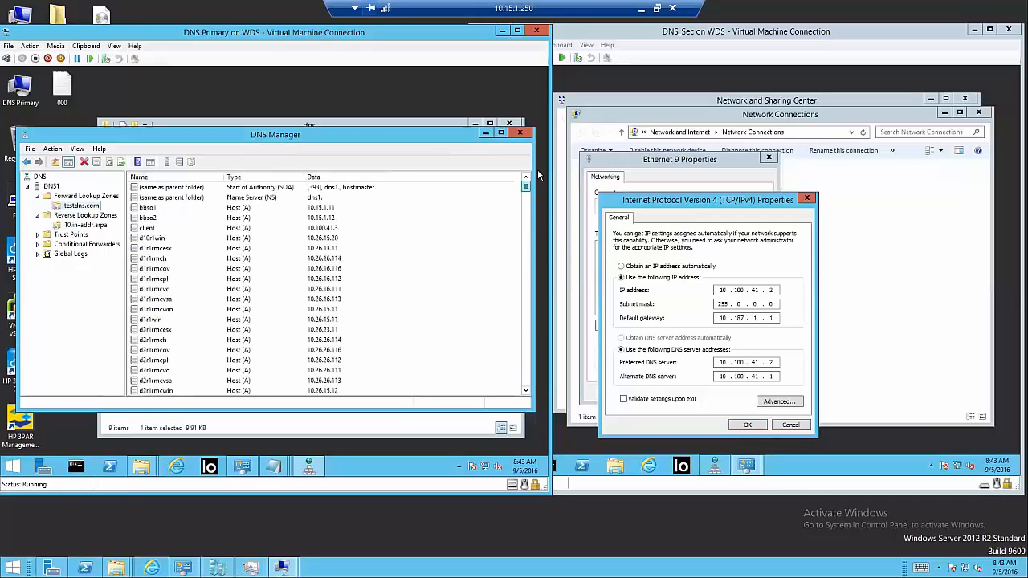
{"action": "left_click_drag", "start_coordinate": [537, 212], "coordinate": [533, 402]}
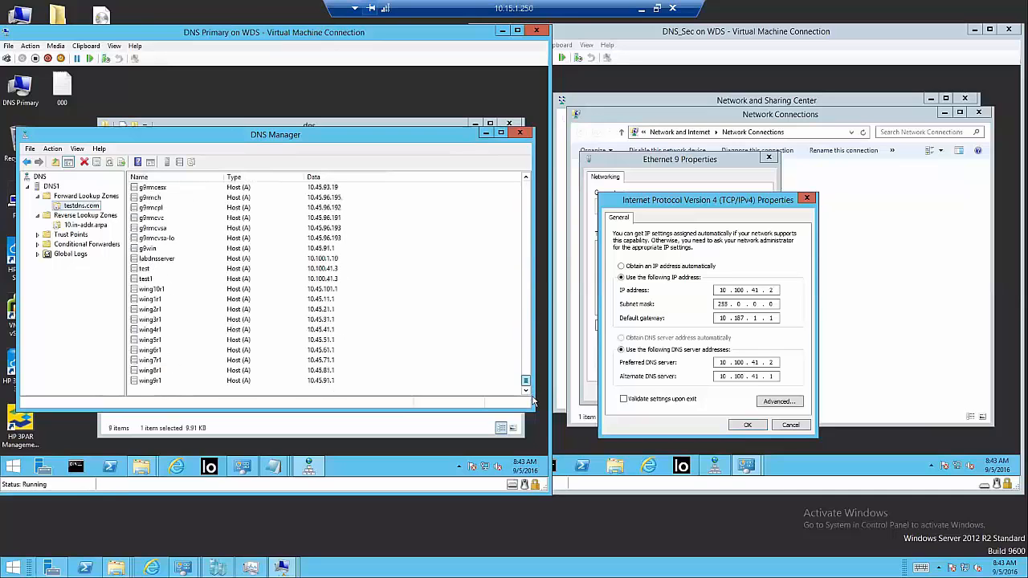
{"action": "left_click", "coordinate": [326, 382]}
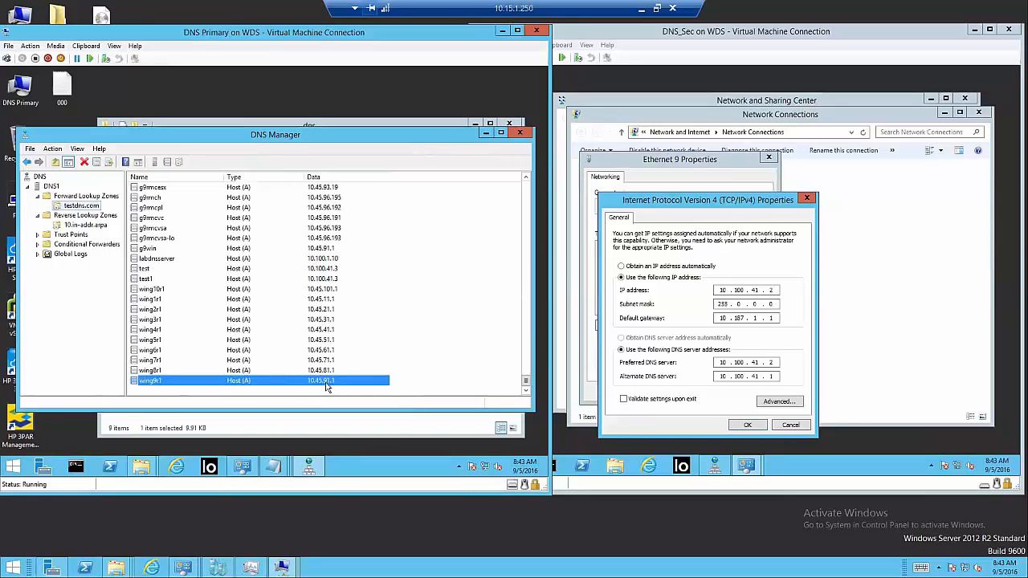
{"action": "left_click", "coordinate": [172, 375]}
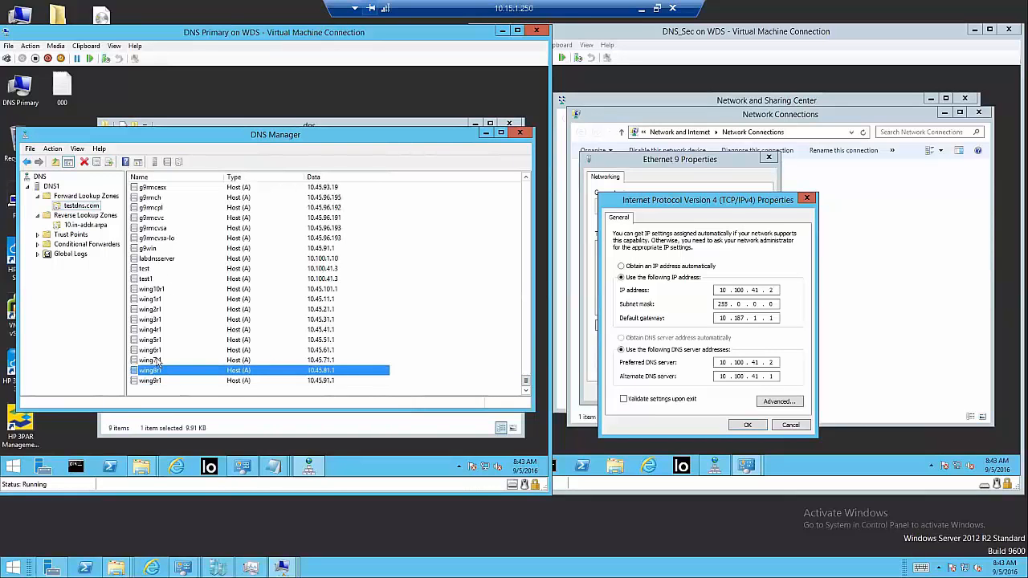
{"action": "left_click", "coordinate": [157, 362]}
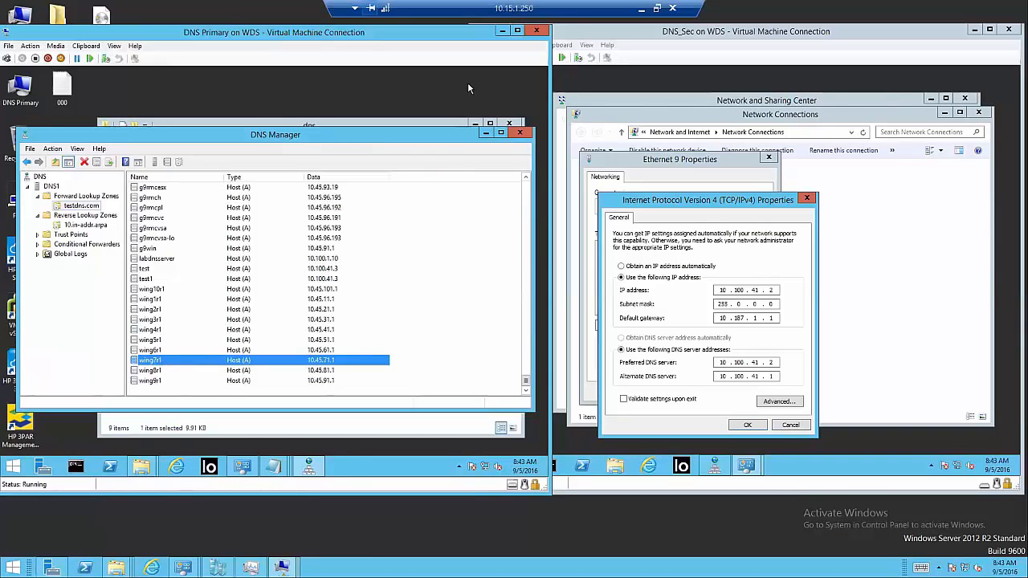